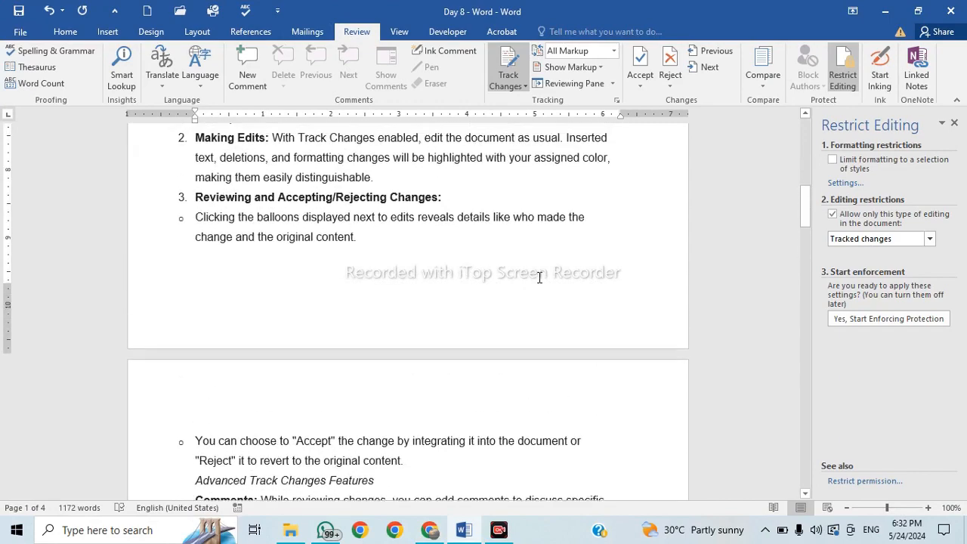
{"action": "scroll", "coordinate": [539, 277], "scroll_direction": "up", "scroll_amount": 2}
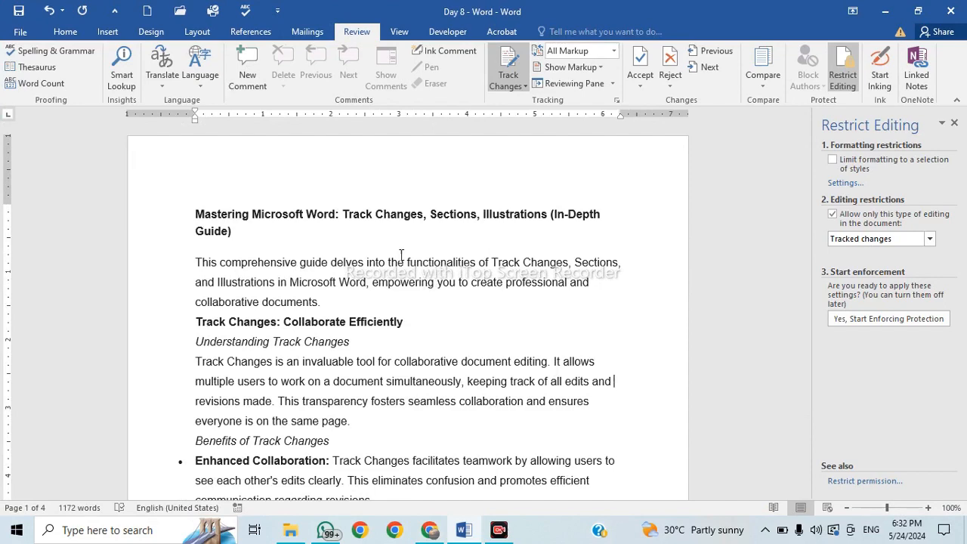
Scroll back up from page 2 to the tutorial's title at the top of page 1.
{"action": "mouse_move", "coordinate": [436, 533]}
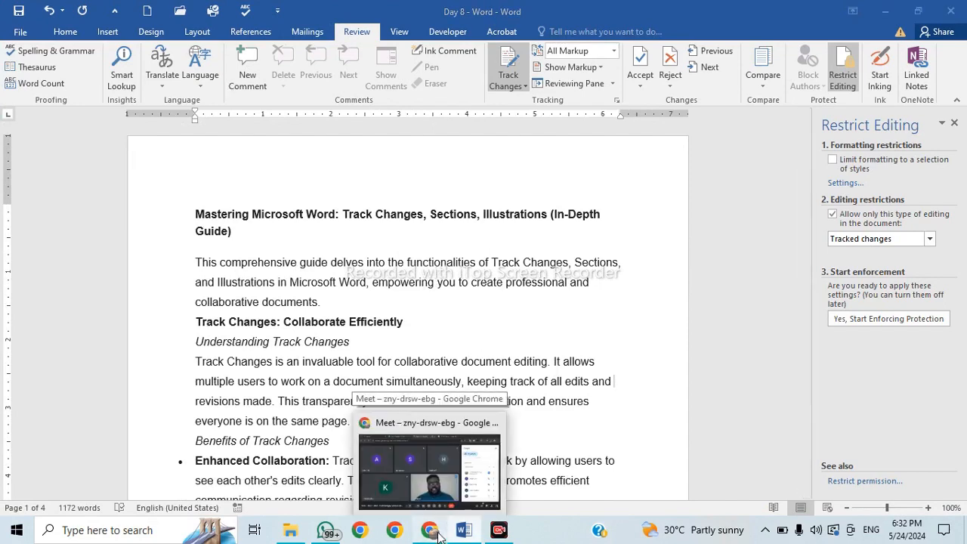
{"action": "left_click", "coordinate": [437, 533]}
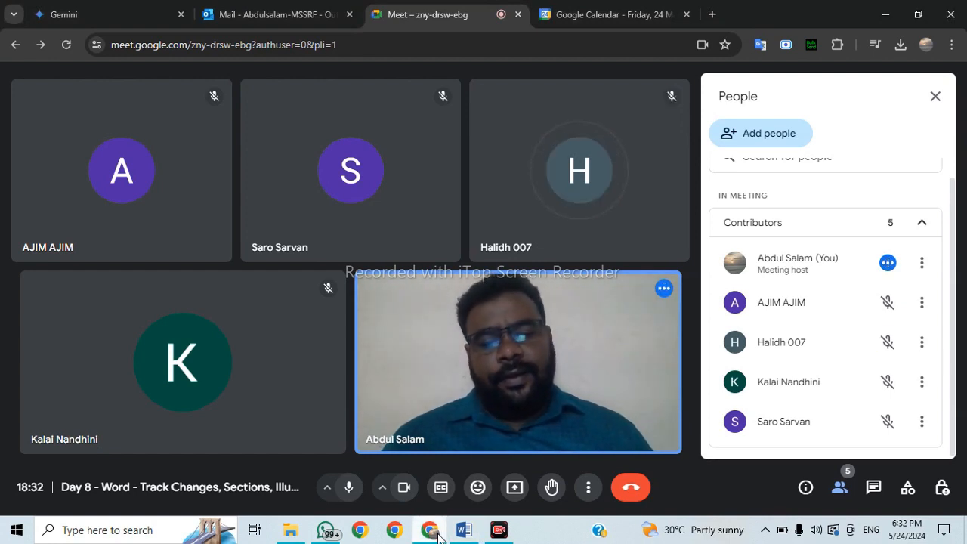
{"action": "left_click", "coordinate": [438, 535]}
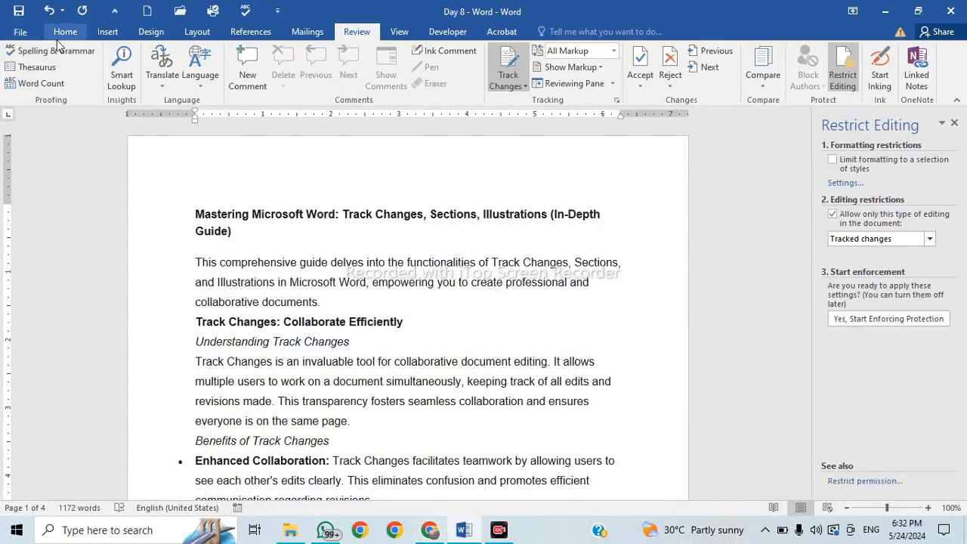
Browse the File page and the Home, Layout, References and Mailings ribbons, then close Restrict Editing.
{"action": "left_click", "coordinate": [31, 34]}
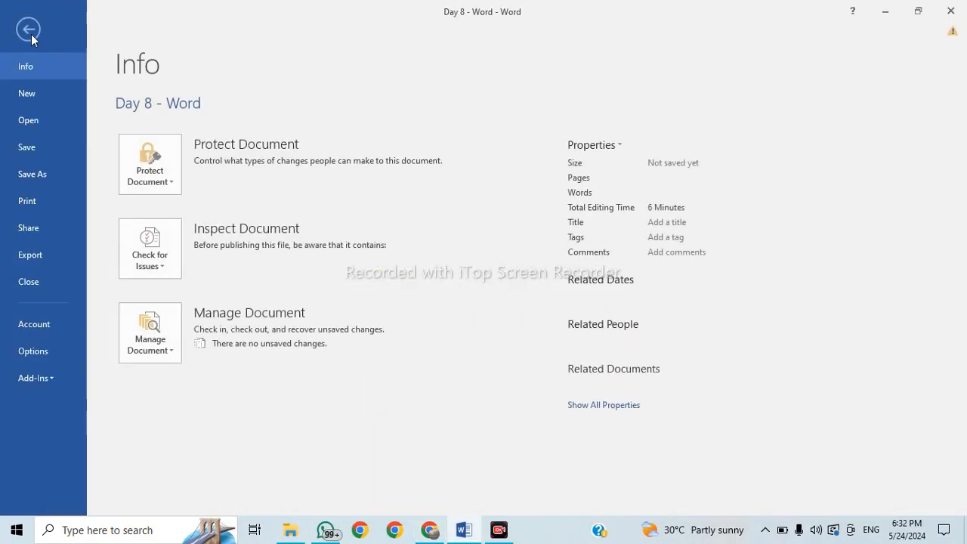
{"action": "left_click", "coordinate": [31, 34]}
{"action": "left_click", "coordinate": [60, 34]}
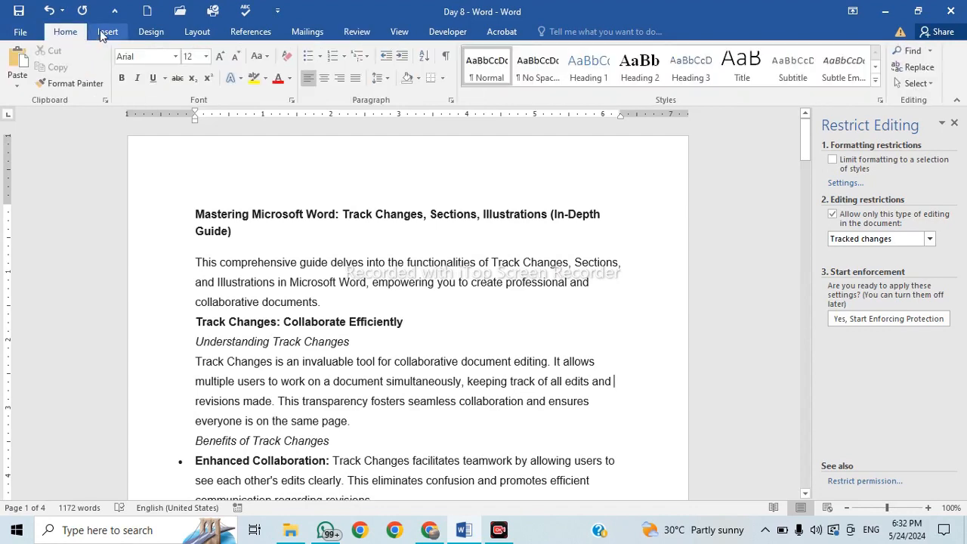
{"action": "scroll", "coordinate": [144, 35], "scroll_direction": "down", "scroll_amount": 2}
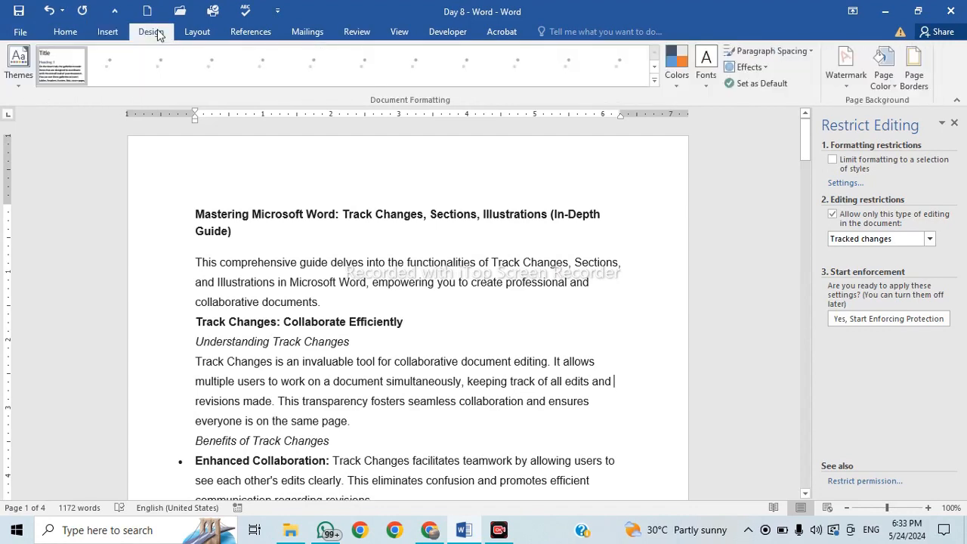
{"action": "left_click", "coordinate": [198, 36]}
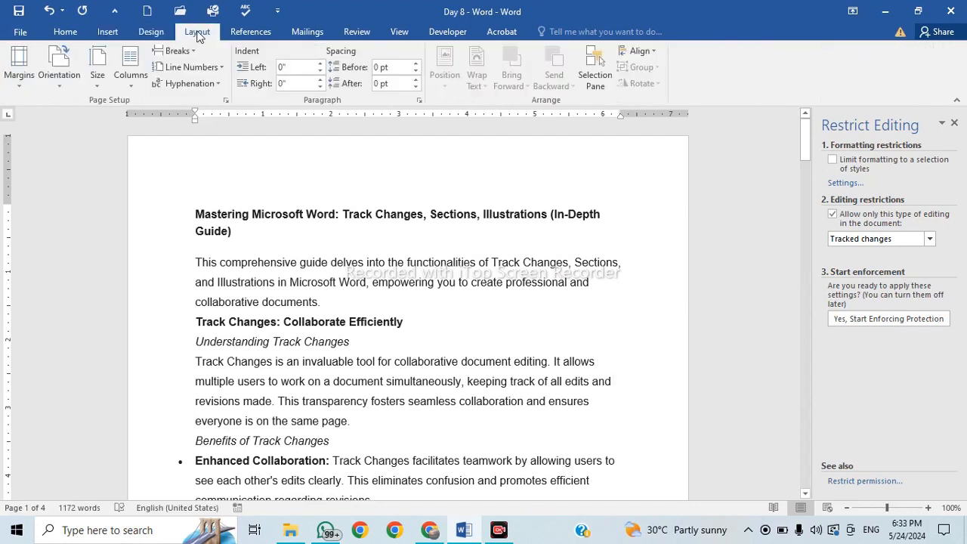
{"action": "left_click", "coordinate": [251, 32]}
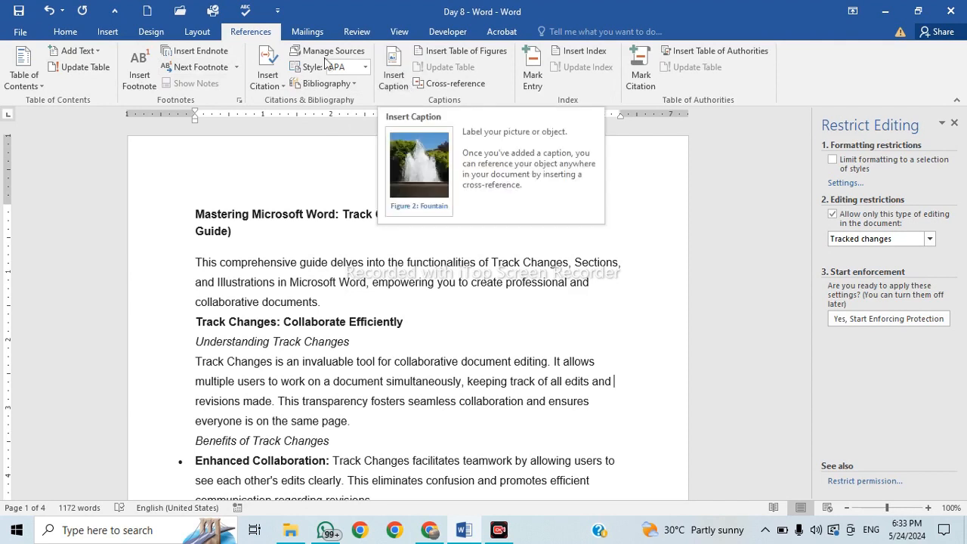
{"action": "left_click", "coordinate": [310, 32]}
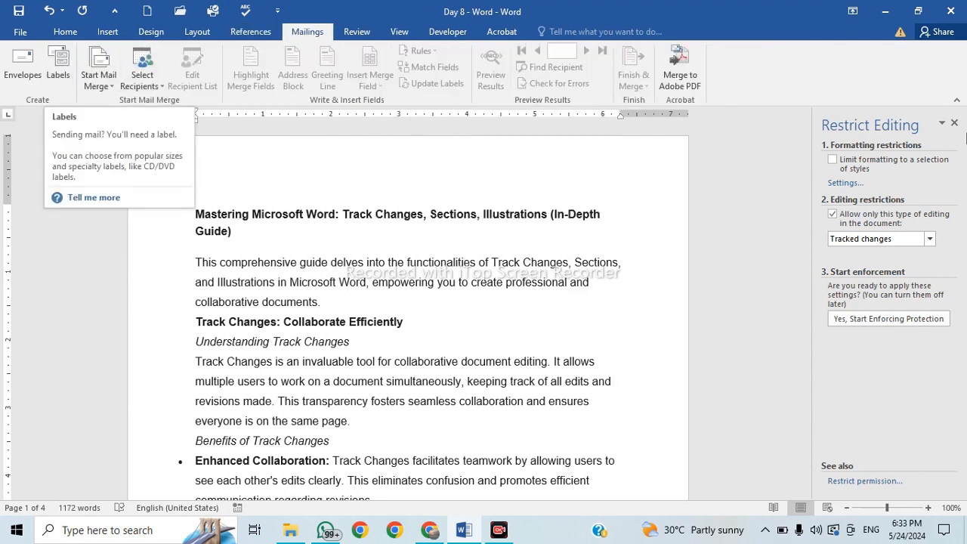
{"action": "left_click", "coordinate": [955, 122]}
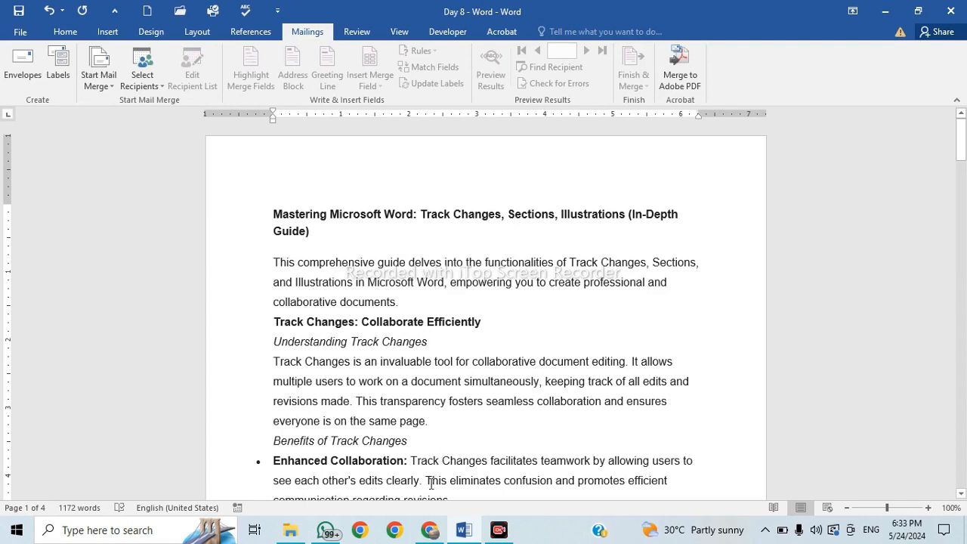
Select and deselect 'Collaborate Efficiently' in the heading.
{"action": "mouse_move", "coordinate": [416, 530]}
{"action": "left_click_drag", "start_coordinate": [362, 321], "coordinate": [480, 321]}
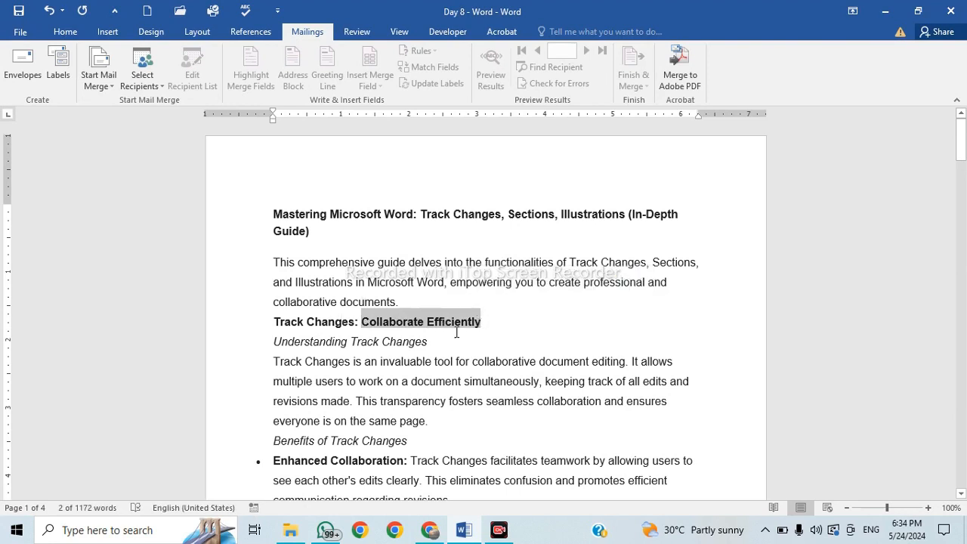
{"action": "left_click", "coordinate": [427, 322]}
{"action": "left_click_drag", "start_coordinate": [427, 322], "coordinate": [363, 331]}
{"action": "left_click", "coordinate": [469, 336]}
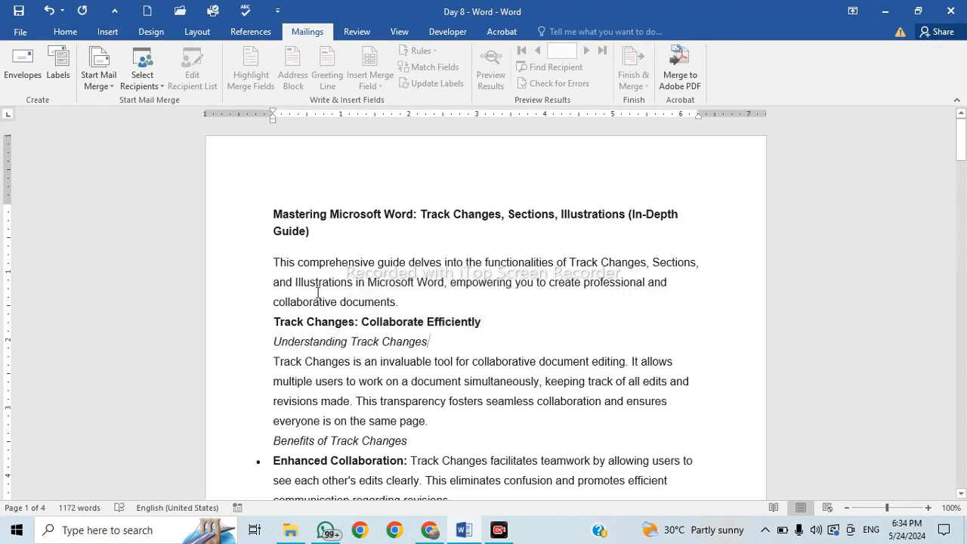
{"action": "scroll", "coordinate": [484, 414], "scroll_direction": "down", "scroll_amount": 2}
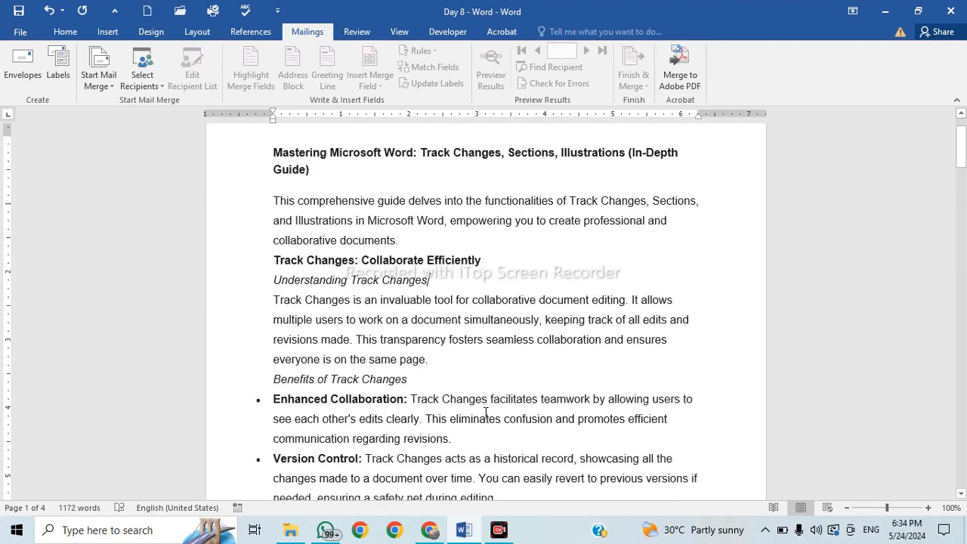
{"action": "scroll", "coordinate": [483, 415], "scroll_direction": "up", "scroll_amount": 3, "text": "ctrl"}
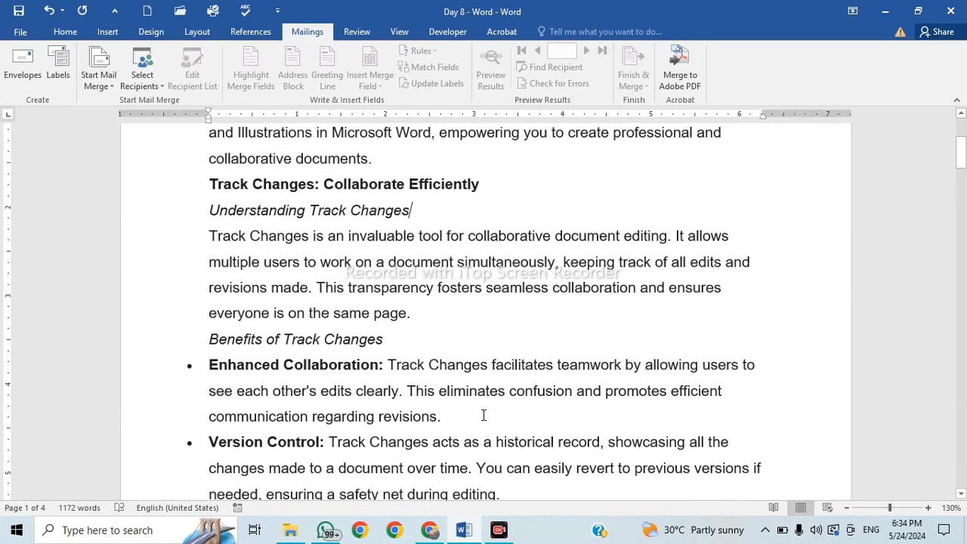
{"action": "scroll", "coordinate": [483, 415], "scroll_direction": "down", "scroll_amount": 1}
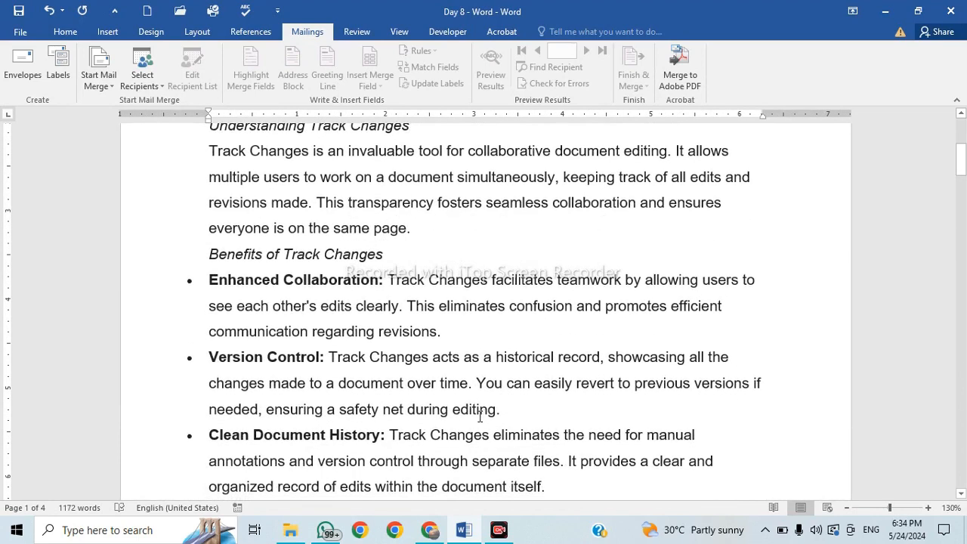
Select and release phrases in the Enhanced Collaboration description about revisions.
{"action": "left_click_drag", "start_coordinate": [389, 281], "coordinate": [538, 299]}
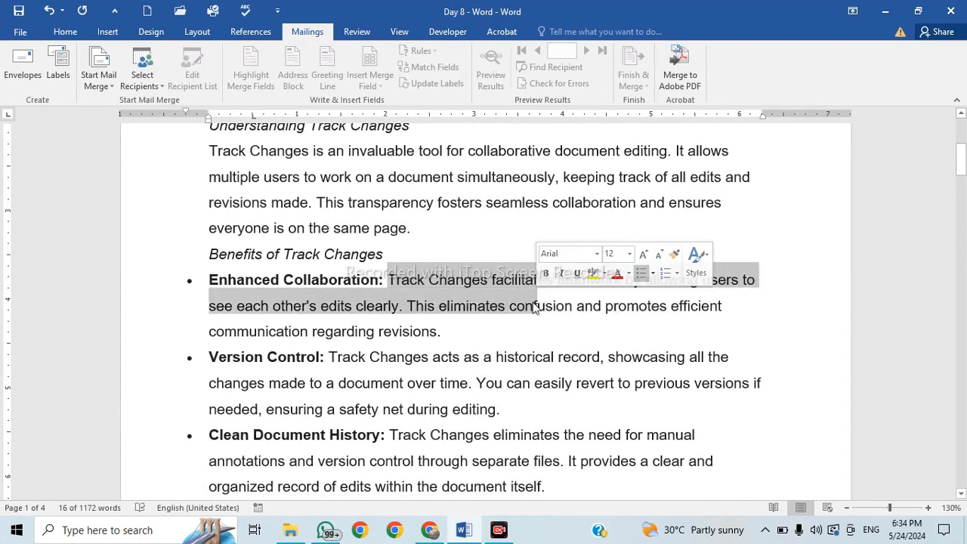
{"action": "left_click", "coordinate": [483, 314]}
{"action": "left_click_drag", "start_coordinate": [388, 279], "coordinate": [414, 311]}
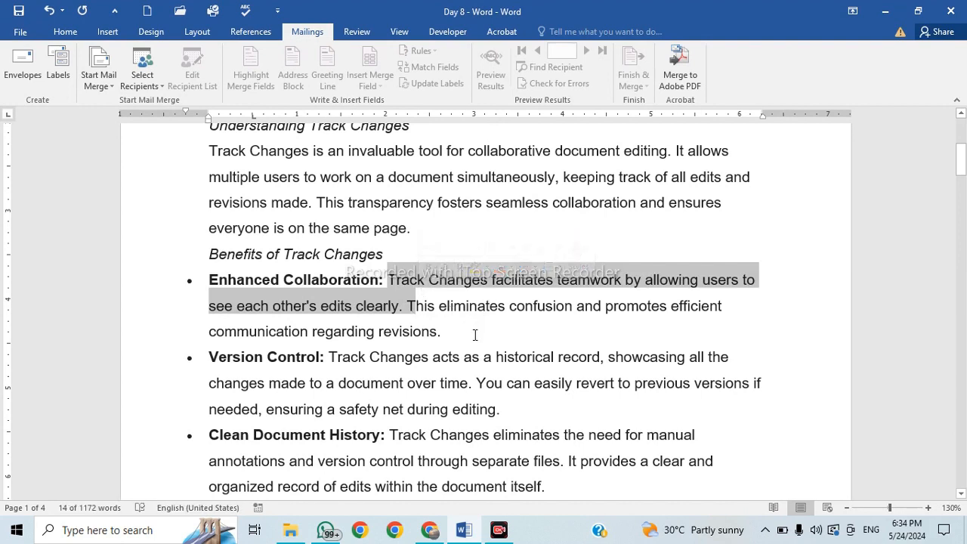
{"action": "left_click_drag", "start_coordinate": [313, 331], "coordinate": [436, 325]}
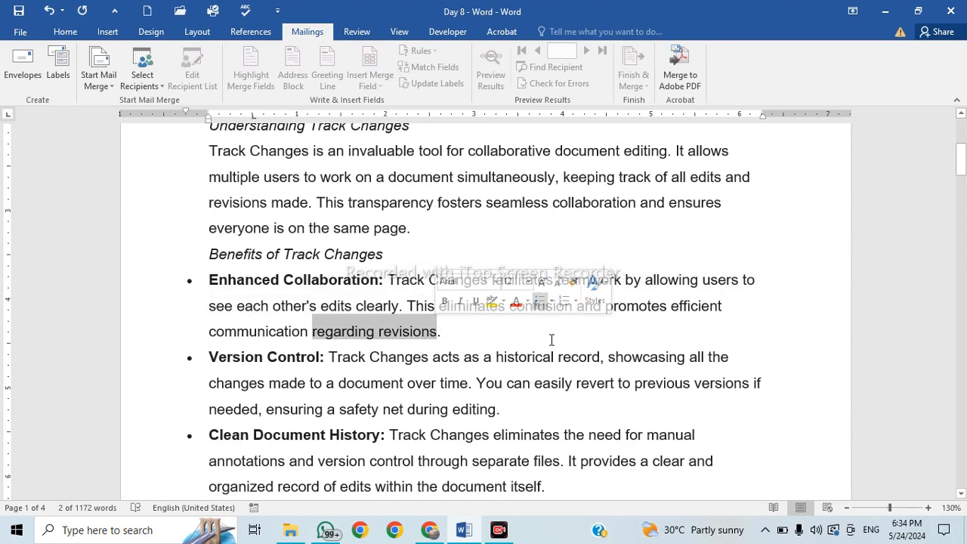
{"action": "left_click", "coordinate": [536, 383]}
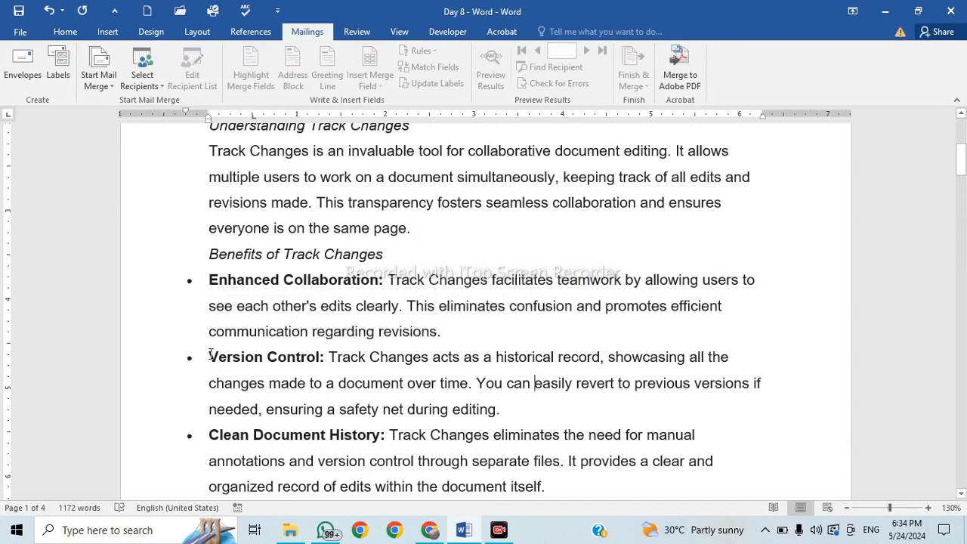
{"action": "left_click_drag", "start_coordinate": [211, 355], "coordinate": [326, 357]}
{"action": "scroll", "coordinate": [492, 393], "scroll_direction": "down", "scroll_amount": 3}
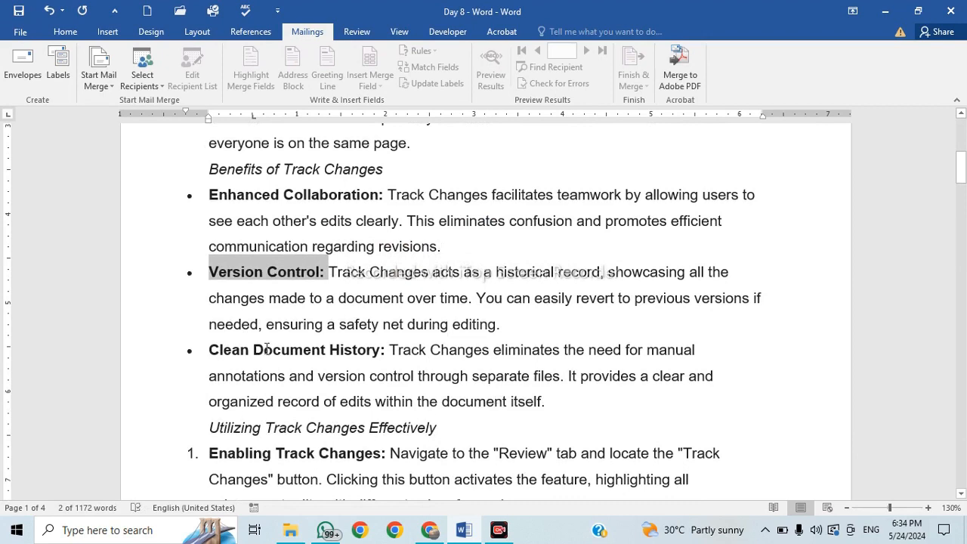
{"action": "scroll", "coordinate": [266, 348], "scroll_direction": "down", "scroll_amount": 3}
{"action": "scroll", "coordinate": [266, 347], "scroll_direction": "down", "scroll_amount": 3}
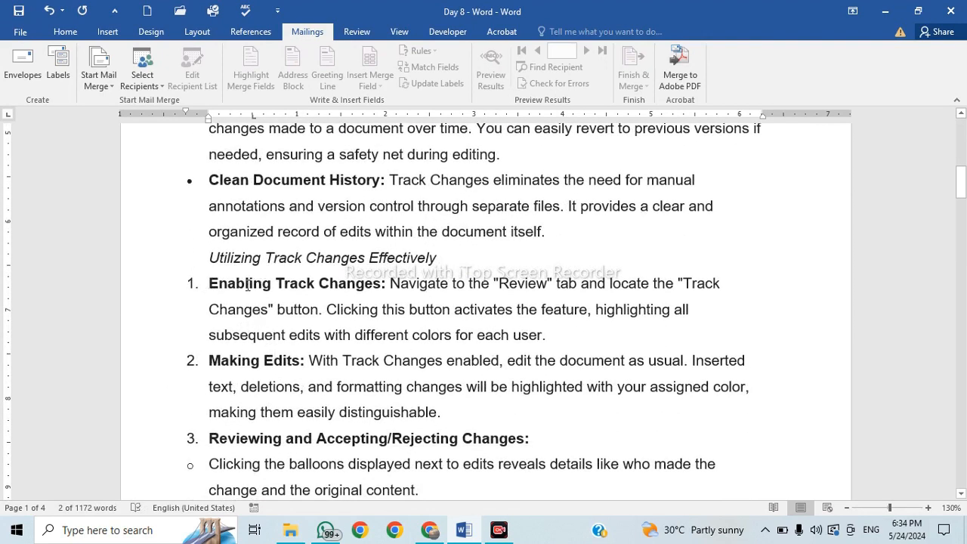
Select and release the 'Enabling Track Changes:' label, then switch to the Google Meet call.
{"action": "left_click_drag", "start_coordinate": [247, 285], "coordinate": [452, 285]}
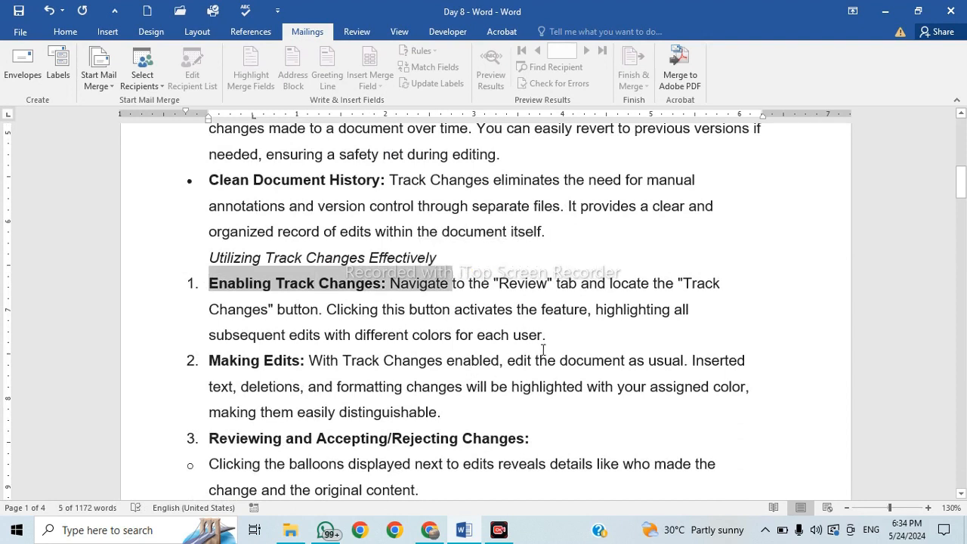
{"action": "left_click", "coordinate": [542, 350]}
{"action": "left_click", "coordinate": [506, 254]}
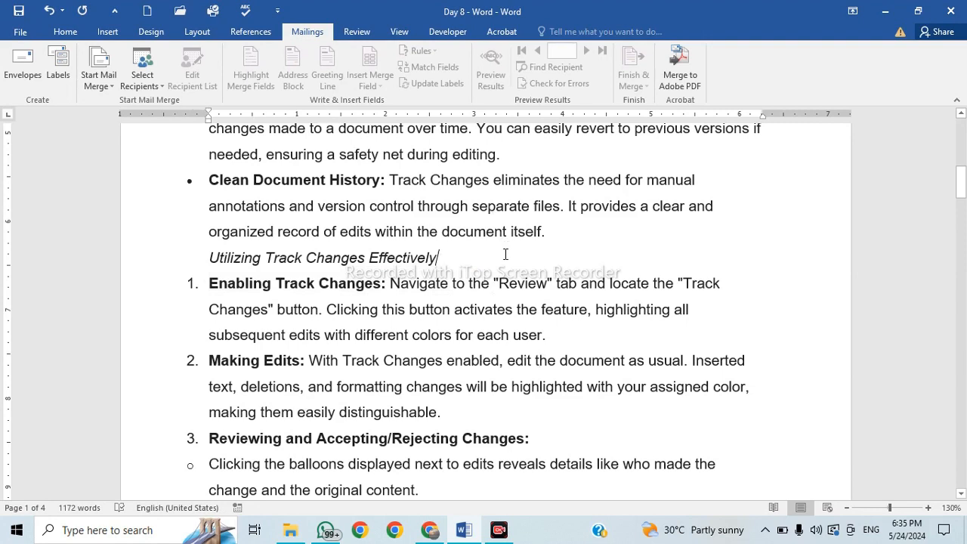
{"action": "left_click", "coordinate": [571, 225]}
{"action": "left_click", "coordinate": [429, 530]}
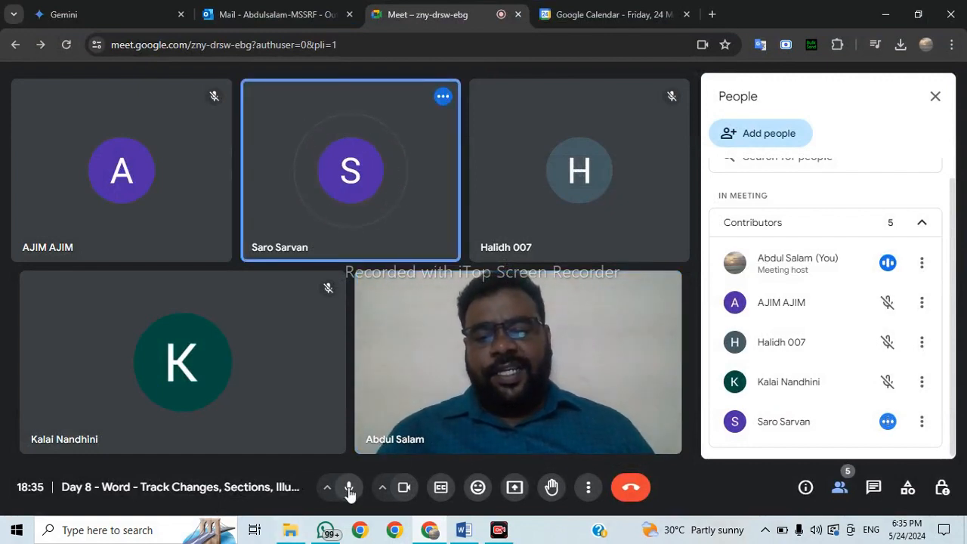
Present the entire screen to the Meet call and bring the Word Day 8 document forward.
{"action": "left_click", "coordinate": [518, 492]}
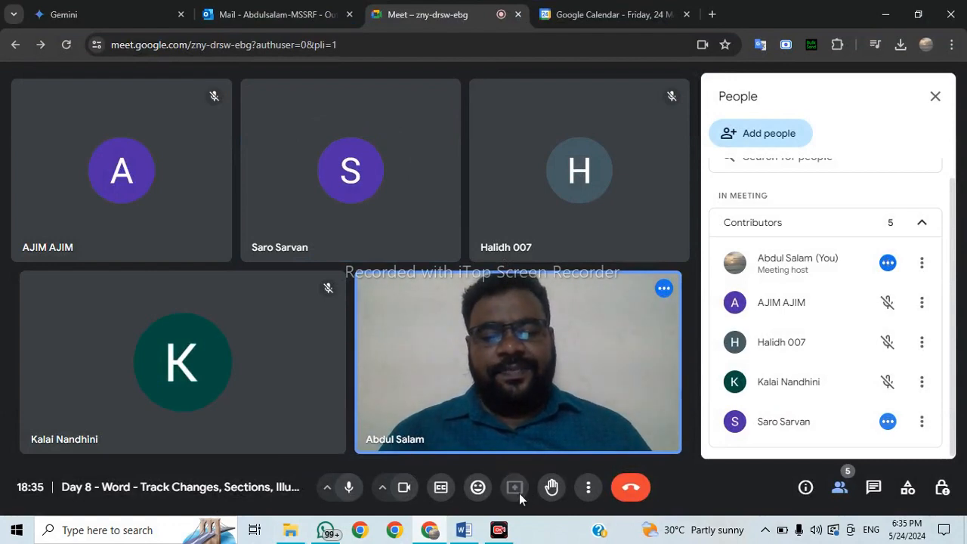
{"action": "left_click", "coordinate": [482, 127]}
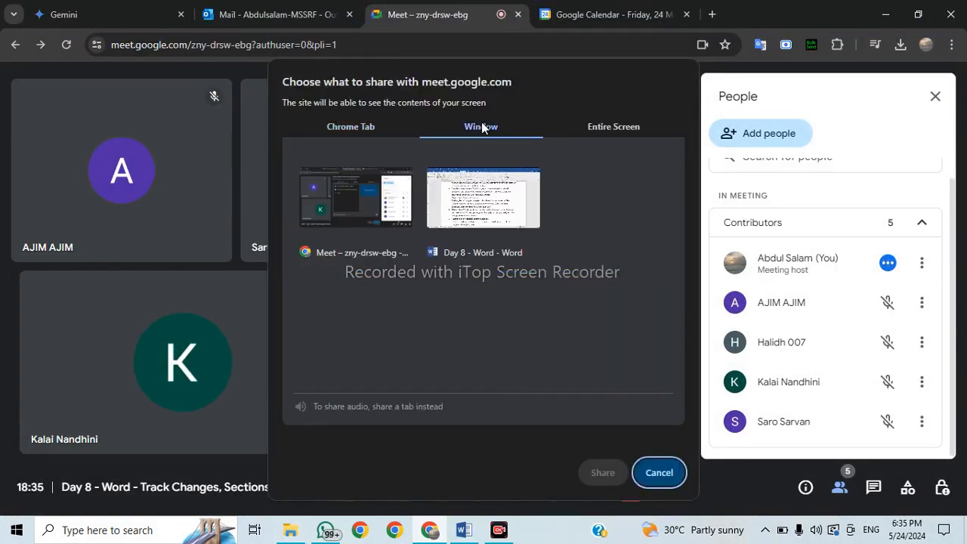
{"action": "left_click", "coordinate": [601, 128]}
{"action": "left_click", "coordinate": [394, 238]}
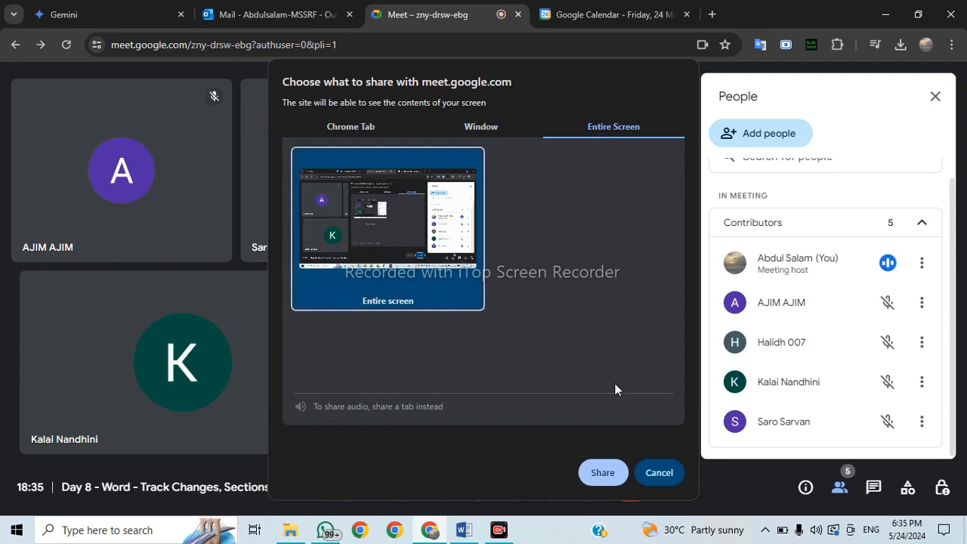
{"action": "left_click", "coordinate": [602, 472]}
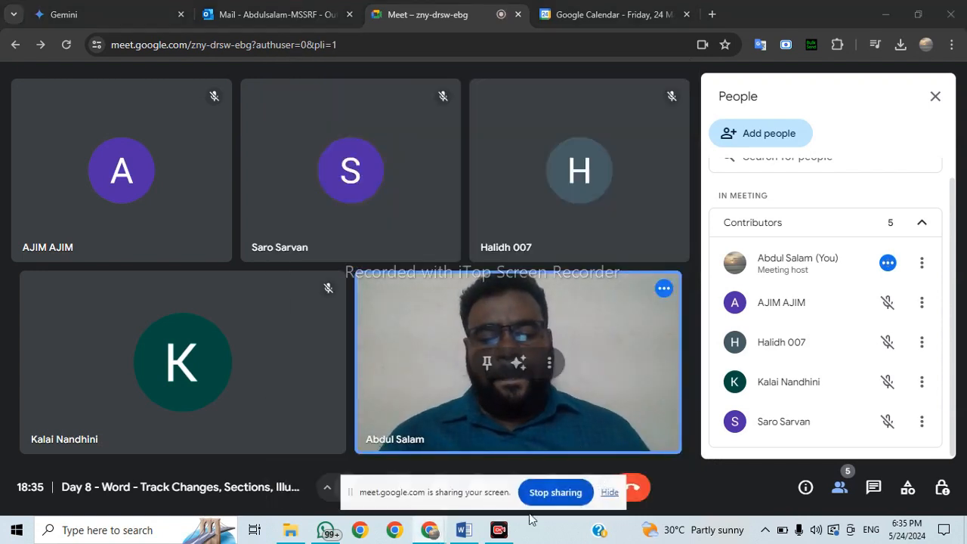
{"action": "mouse_move", "coordinate": [488, 536]}
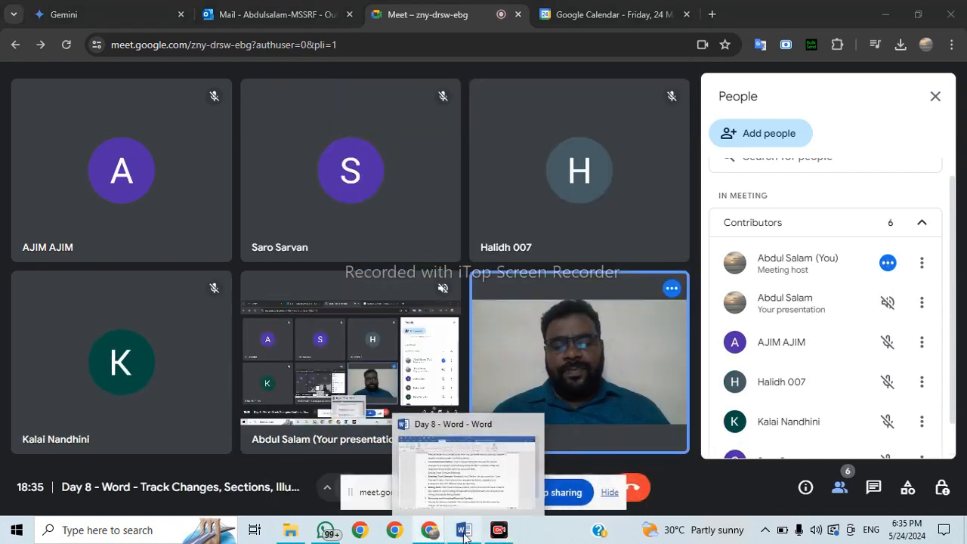
{"action": "left_click", "coordinate": [462, 495]}
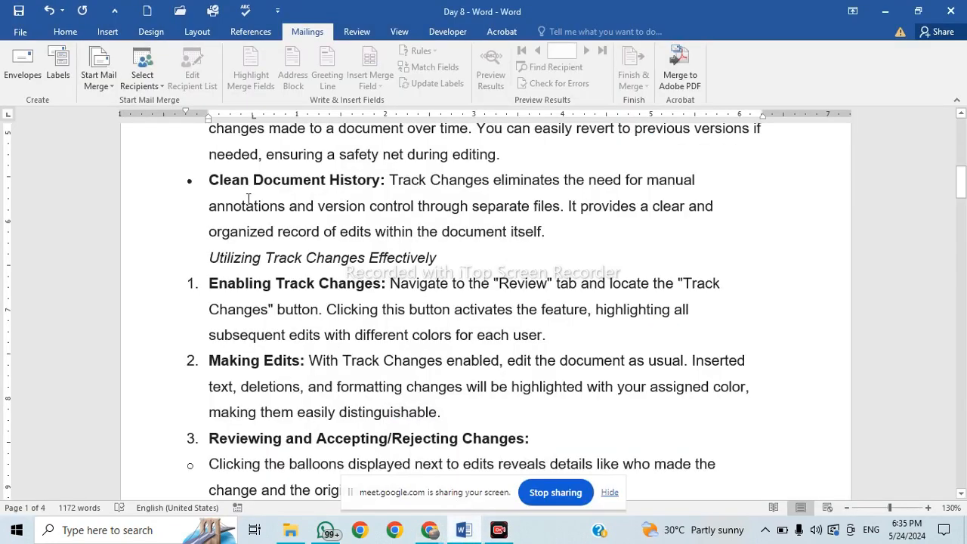
Hide the Meet screen-sharing notice.
{"action": "scroll", "coordinate": [479, 358], "scroll_direction": "up", "scroll_amount": 8}
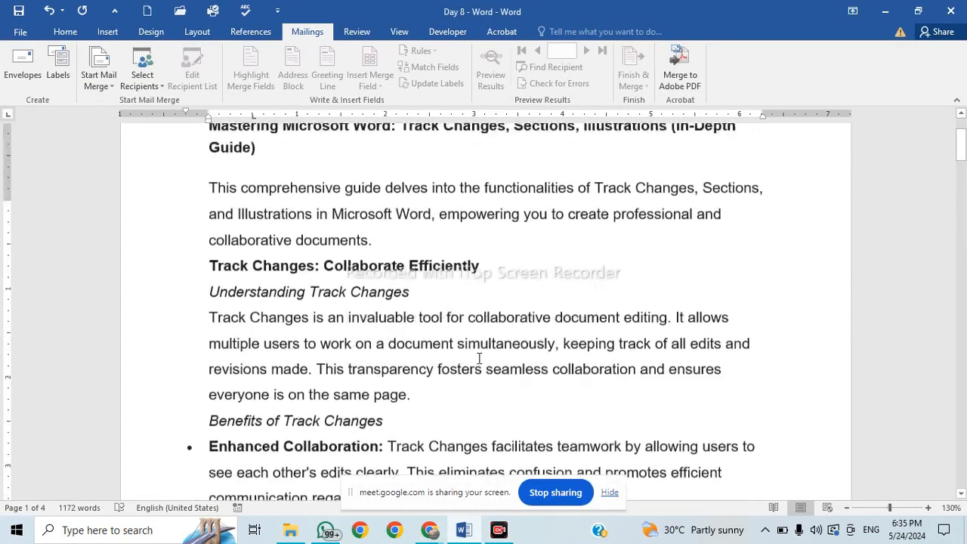
{"action": "scroll", "coordinate": [479, 359], "scroll_direction": "down", "scroll_amount": 2}
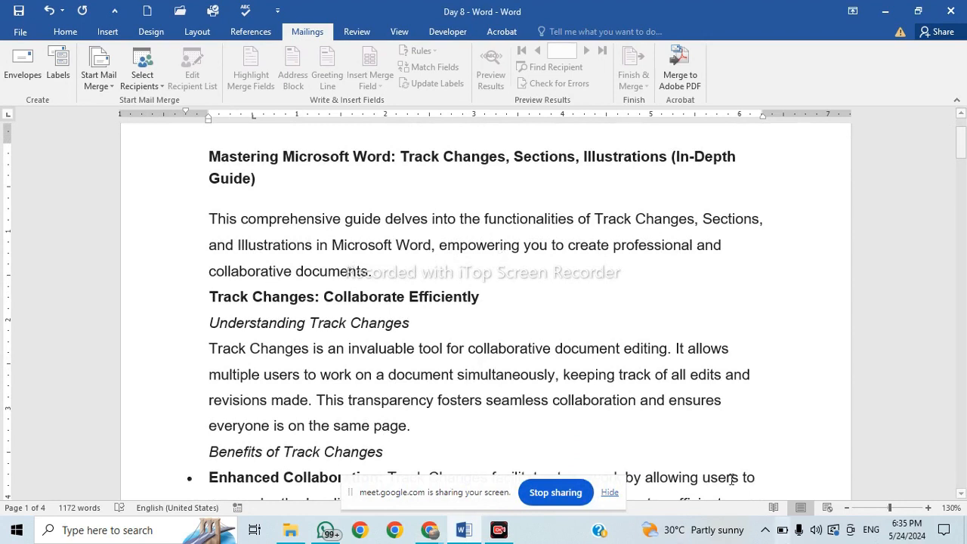
{"action": "left_click", "coordinate": [609, 493]}
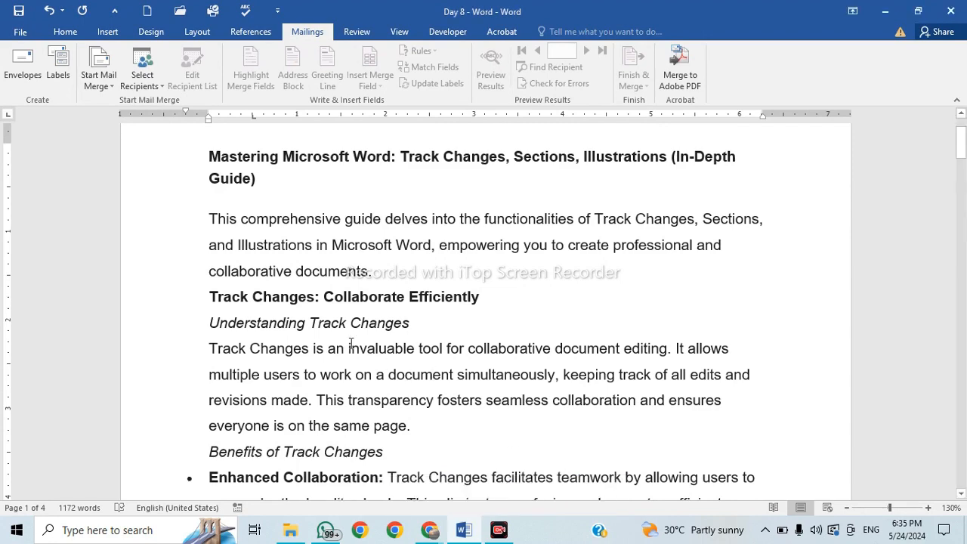
{"action": "scroll", "coordinate": [350, 344], "scroll_direction": "down", "scroll_amount": 4}
{"action": "scroll", "coordinate": [350, 343], "scroll_direction": "up", "scroll_amount": 3}
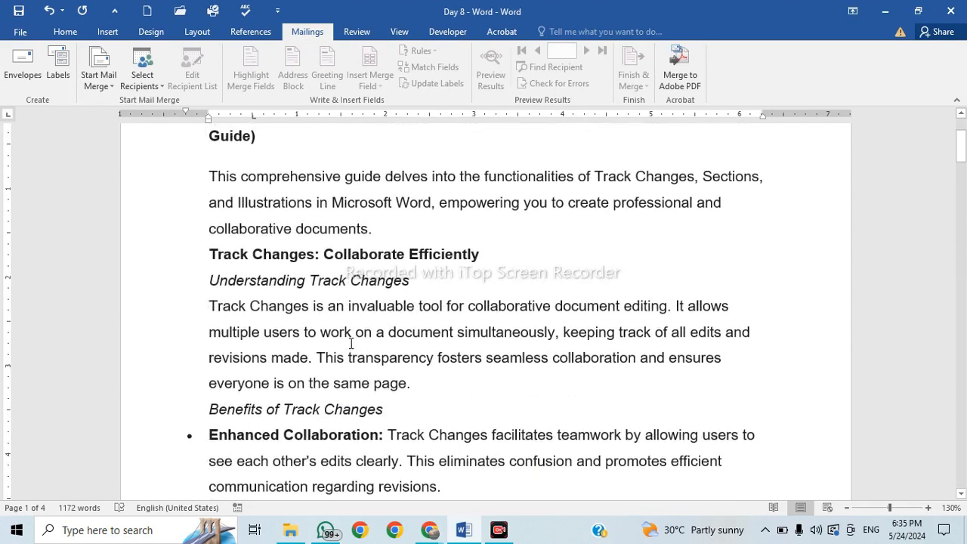
Select the 'Enabling Track Changes:' text in list item 1.
{"action": "left_click", "coordinate": [550, 265]}
{"action": "scroll", "coordinate": [516, 266], "scroll_direction": "up", "scroll_amount": 3}
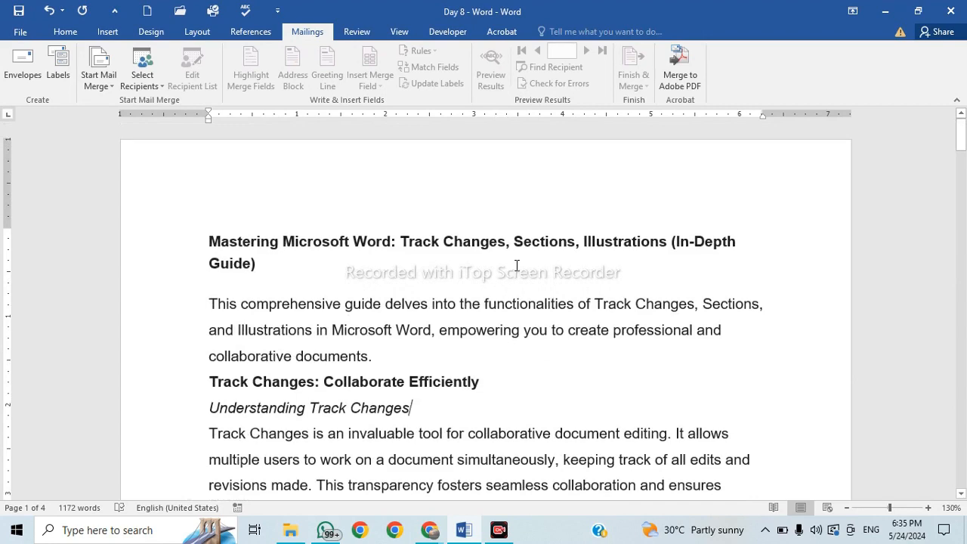
{"action": "scroll", "coordinate": [540, 325], "scroll_direction": "down", "scroll_amount": 10}
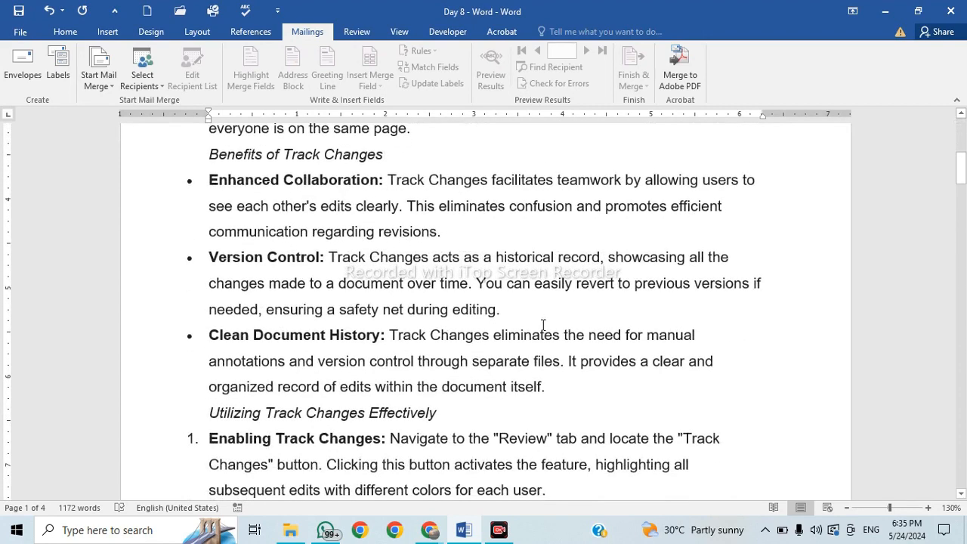
{"action": "scroll", "coordinate": [454, 321], "scroll_direction": "down", "scroll_amount": 2}
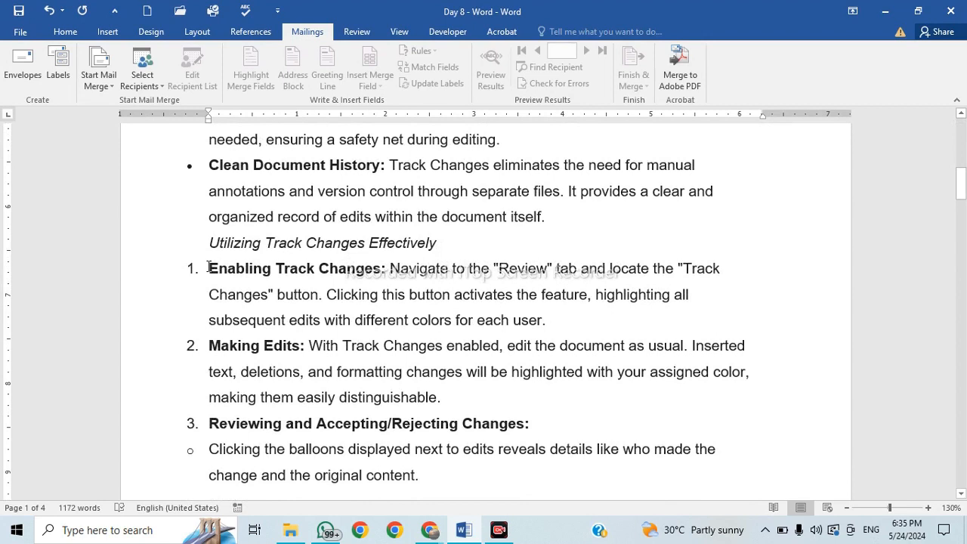
{"action": "left_click_drag", "start_coordinate": [210, 267], "coordinate": [366, 272]}
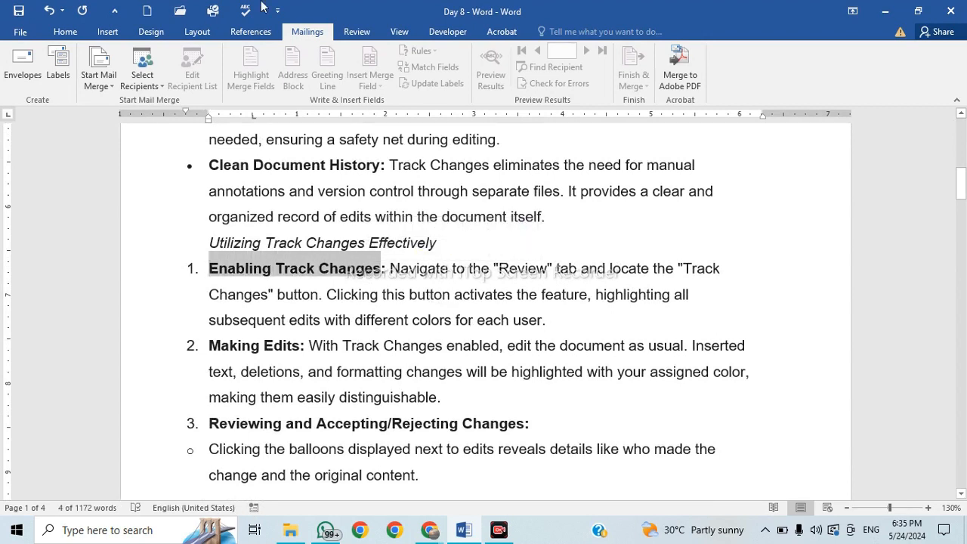
Toggle change tracking from the Review tab's Track Changes dropdown.
{"action": "left_click", "coordinate": [365, 35]}
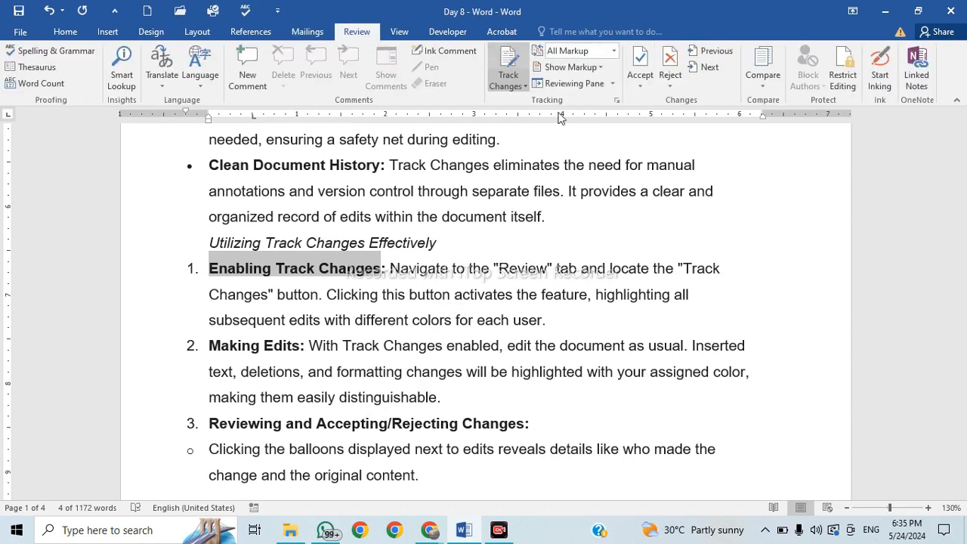
{"action": "left_click", "coordinate": [527, 84]}
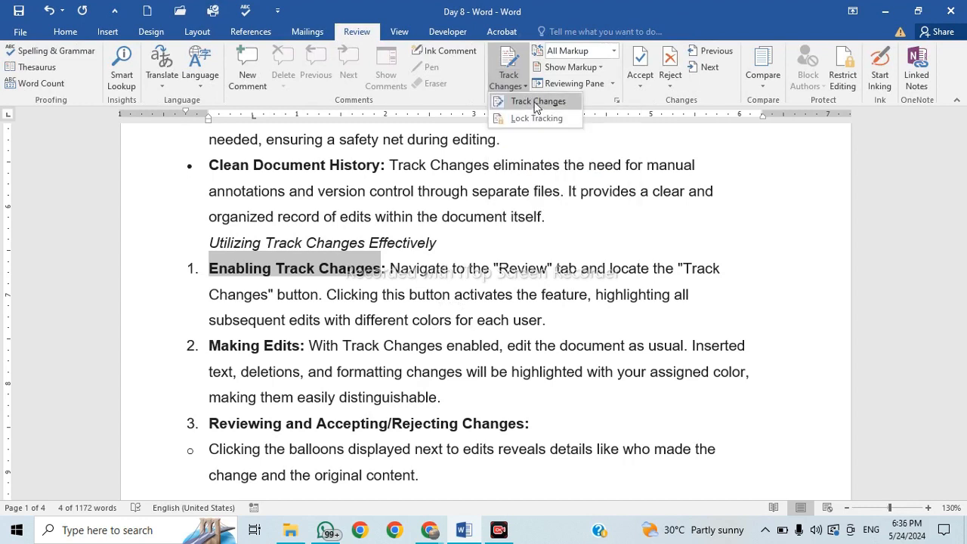
{"action": "left_click", "coordinate": [537, 102]}
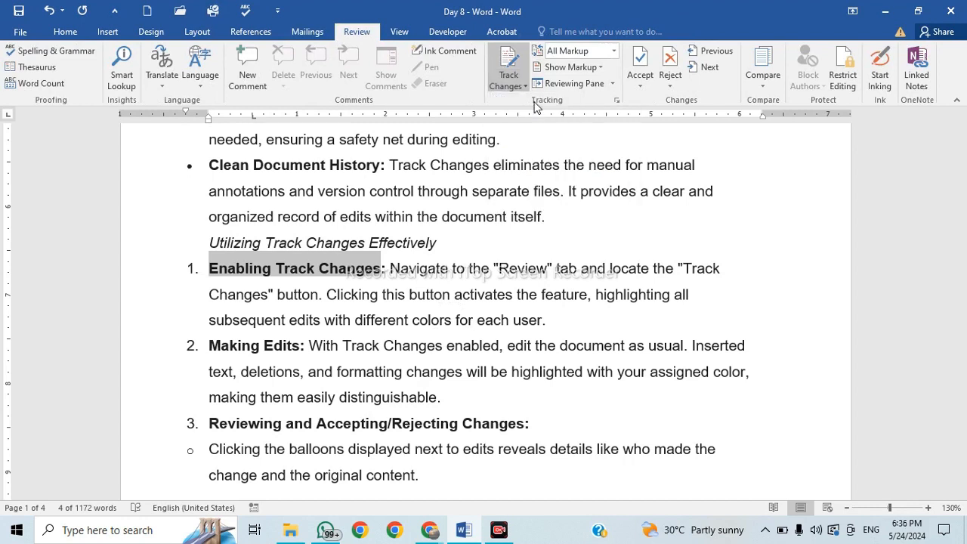
Add a new empty numbered item 2 after 'each user.' in item 1.
{"action": "left_click", "coordinate": [464, 270]}
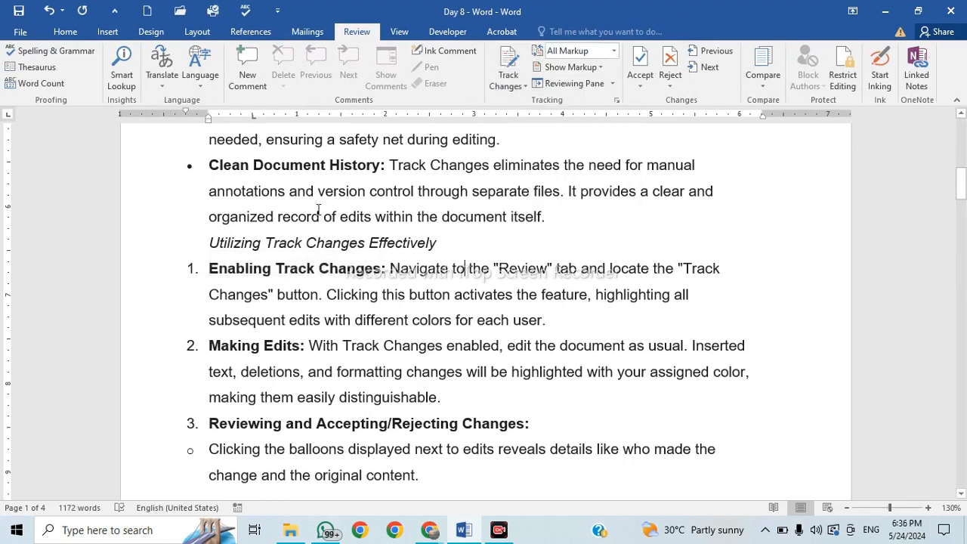
{"action": "left_click", "coordinate": [553, 235]}
{"action": "left_click", "coordinate": [643, 325]}
{"action": "key", "text": "Return"}
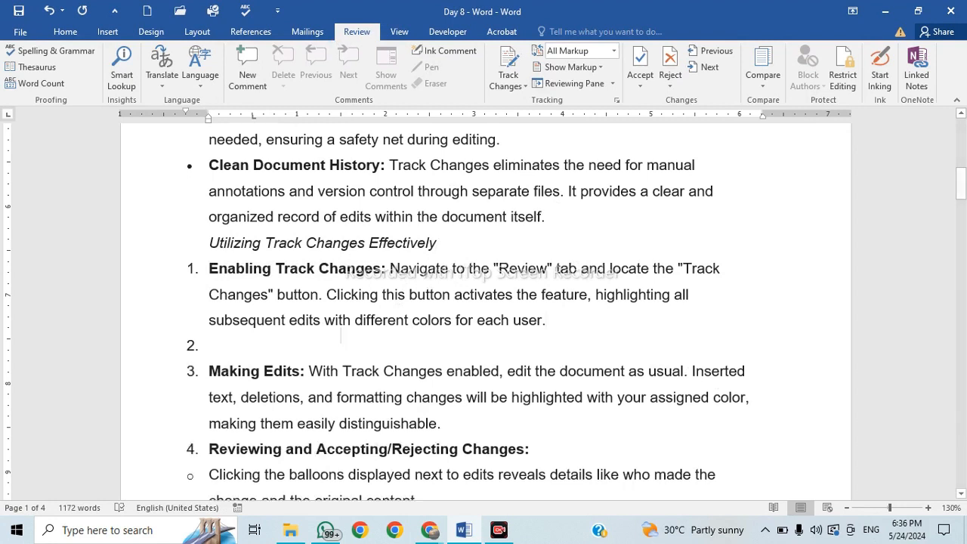
Remove stray test text, turn Track Changes on, and place the cursor on the empty line.
{"action": "type", "text": "sdfsdf"}
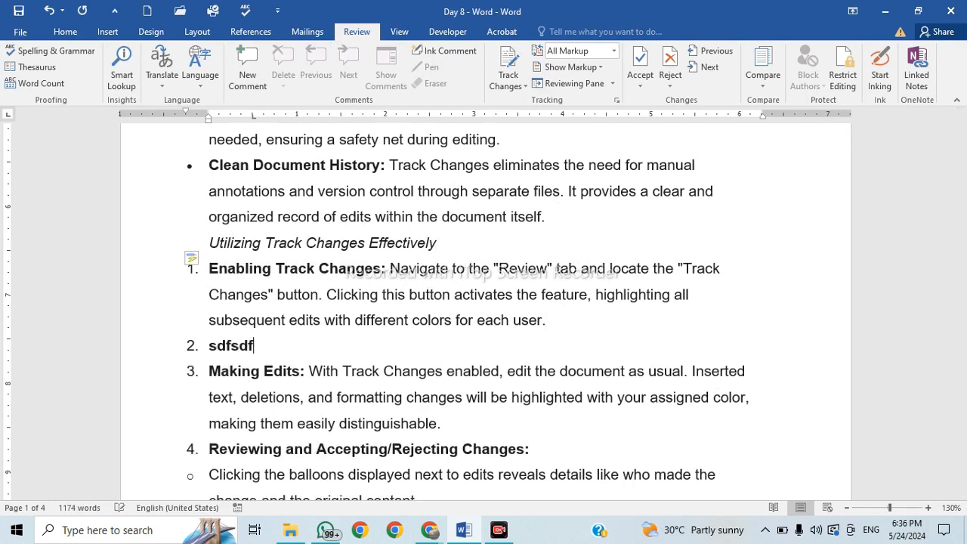
{"action": "key", "text": "BackSpace"}
{"action": "key", "text": "BackSpace"}
{"action": "key", "text": "BackSpace"}
{"action": "key", "text": "BackSpace"}
{"action": "key", "text": "BackSpace"}
{"action": "key", "text": "BackSpace"}
{"action": "key", "text": "BackSpace"}
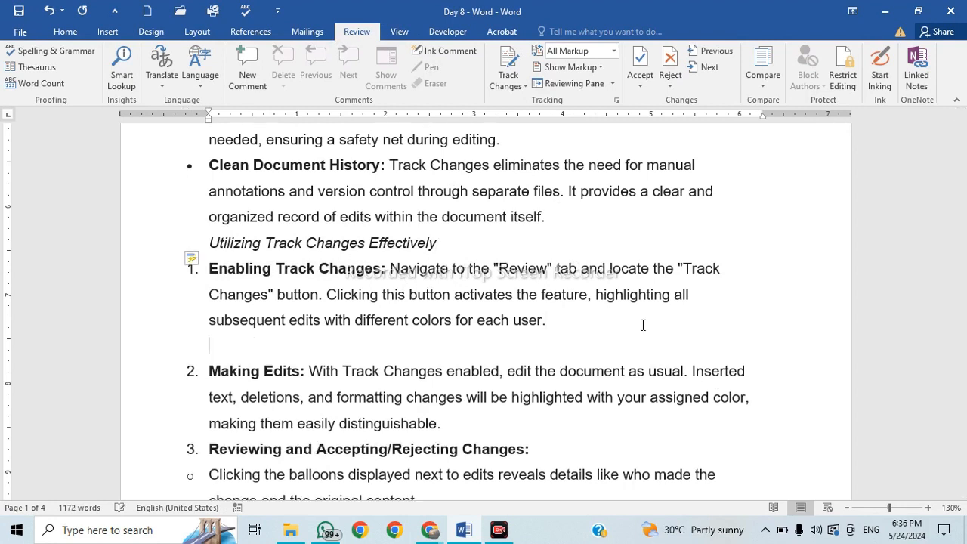
{"action": "left_click", "coordinate": [513, 84]}
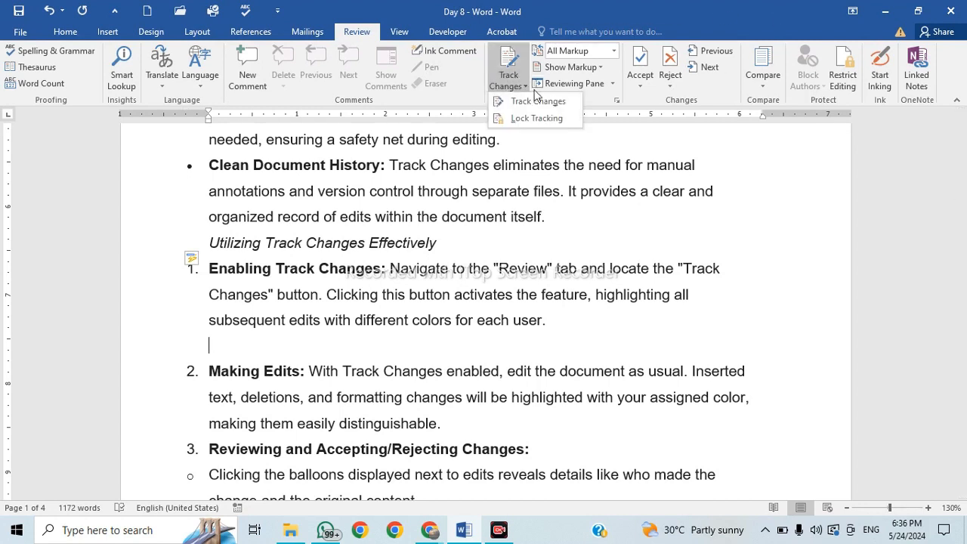
{"action": "left_click", "coordinate": [547, 104]}
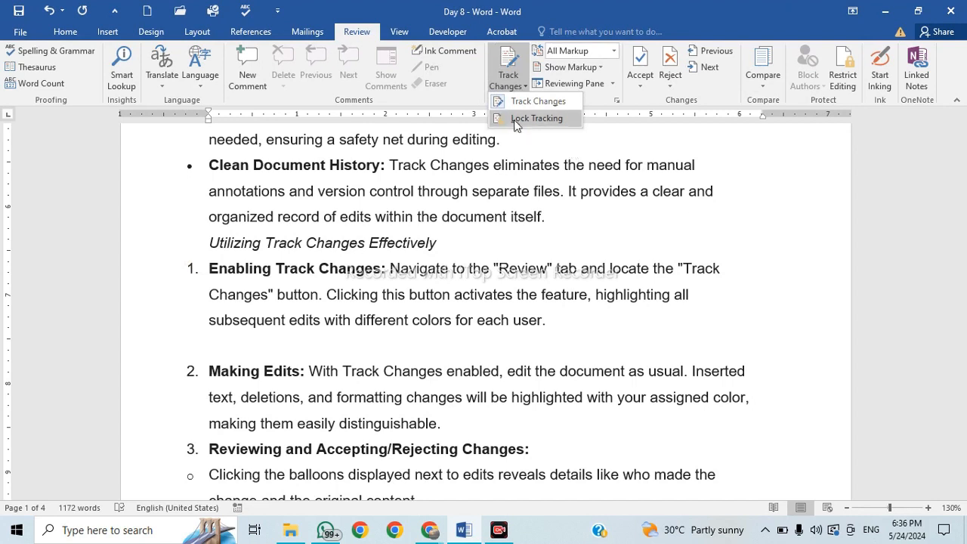
{"action": "left_click", "coordinate": [544, 344]}
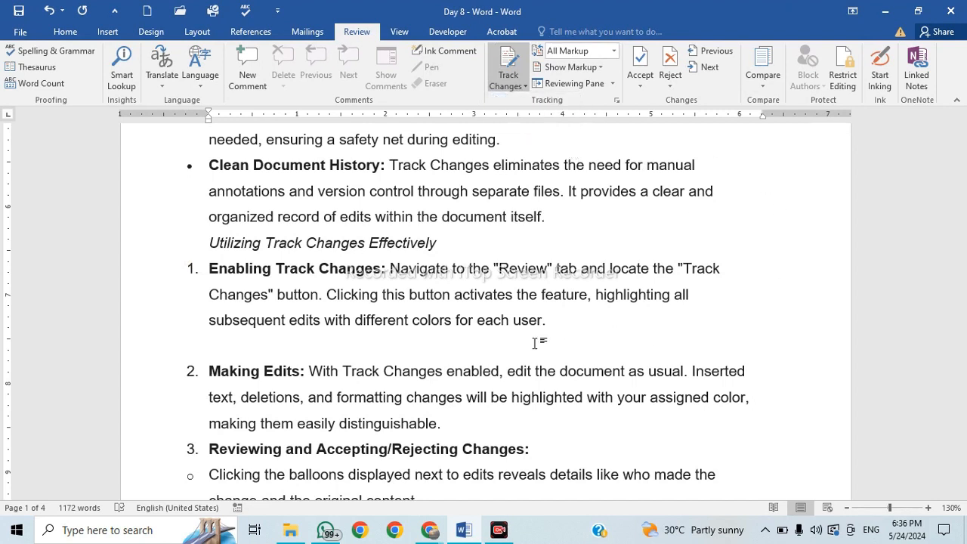
Type the tracked sentence 'Track Chages help to protech our document.' on the empty line.
{"action": "type", "text": "sdfsdf"}
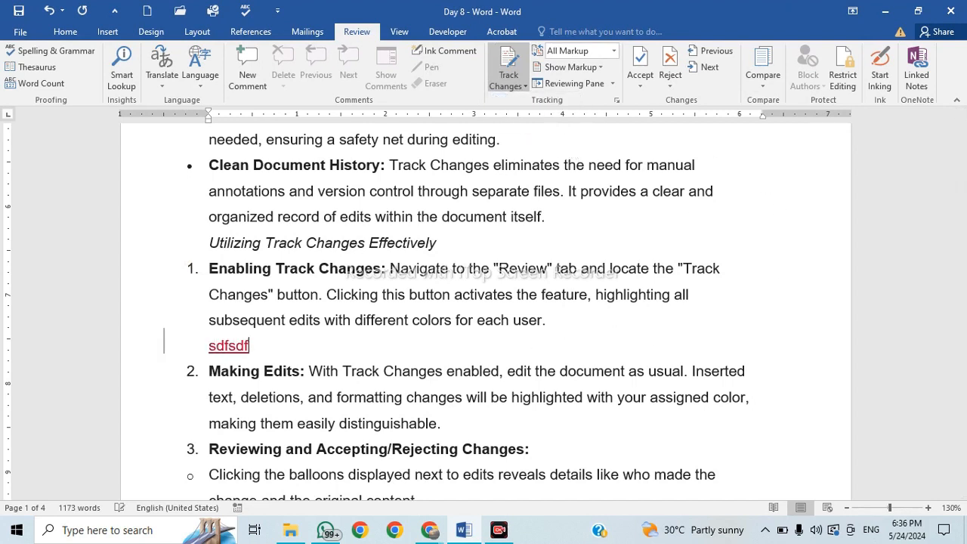
{"action": "key", "text": "BackSpace"}
{"action": "key", "text": "BackSpace"}
{"action": "key", "text": "BackSpace"}
{"action": "key", "text": "BackSpace"}
{"action": "key", "text": "BackSpace"}
{"action": "key", "text": "BackSpace"}
{"action": "type", "text": "Track Chane"}
{"action": "key", "text": "BackSpace"}
{"action": "key", "text": "BackSpace"}
{"action": "type", "text": "ges"}
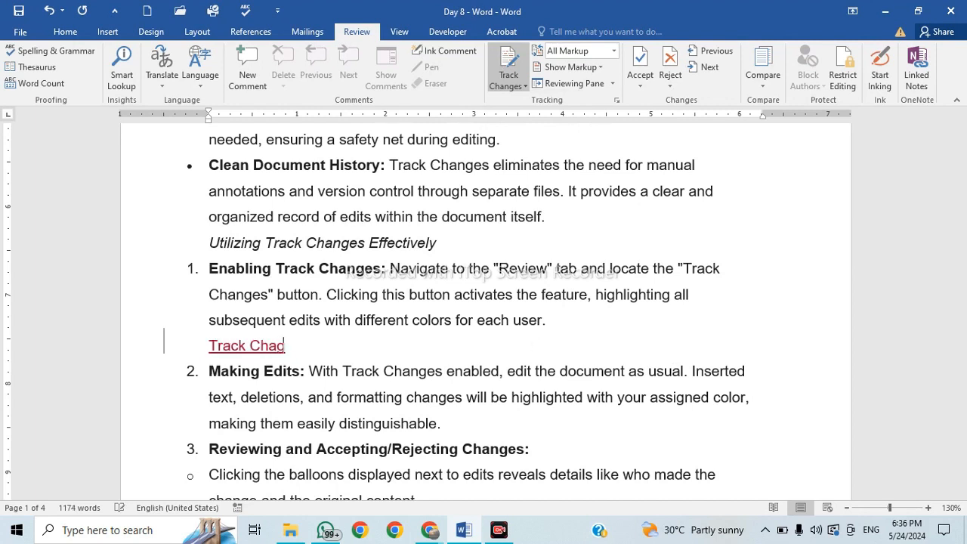
{"action": "type", "text": " help t"}
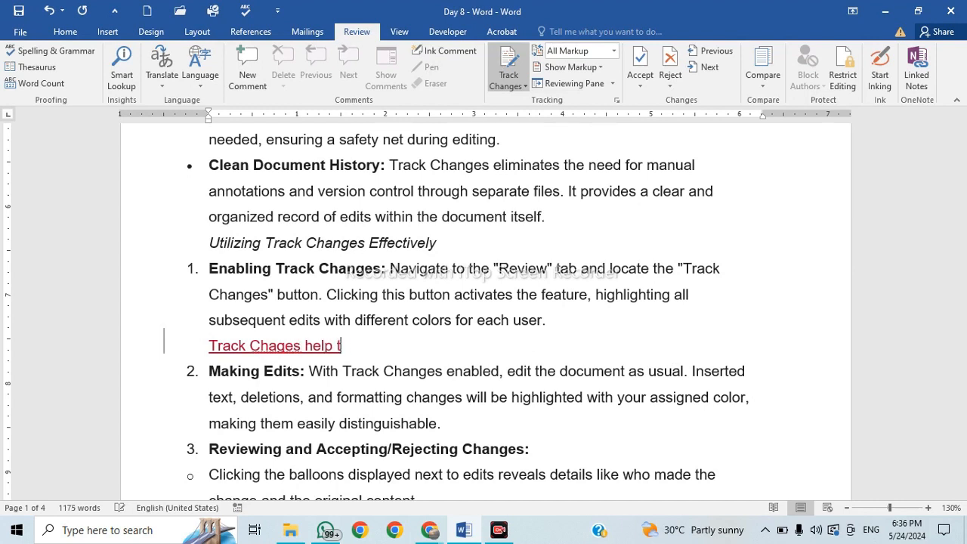
{"action": "type", "text": "o pro"}
{"action": "key", "text": "BackSpace"}
{"action": "key", "text": "BackSpace"}
{"action": "type", "text": "t"}
{"action": "key", "text": "BackSpace"}
{"action": "key", "text": "BackSpace"}
{"action": "key", "text": "BackSpace"}
{"action": "type", "text": "o protech ou"}
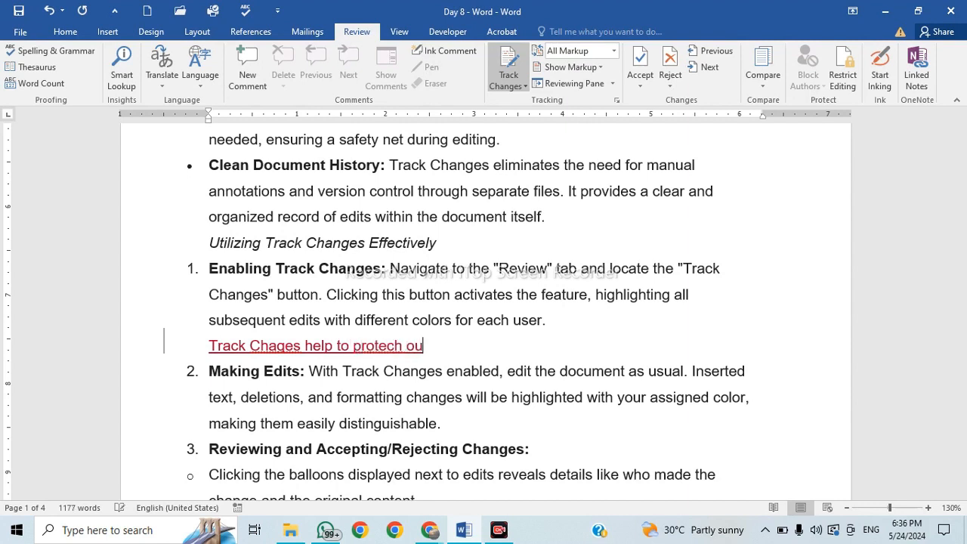
{"action": "type", "text": "r doucment"}
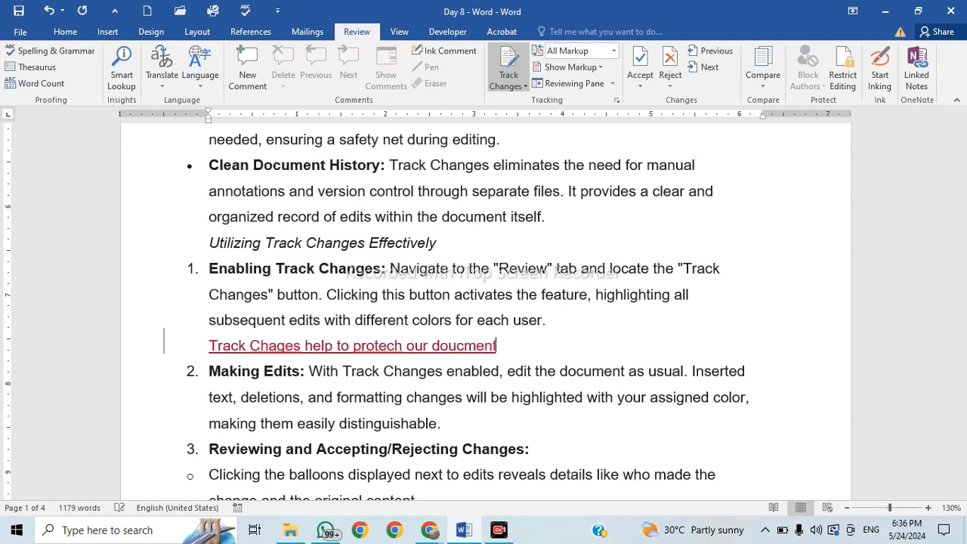
{"action": "key", "text": "BackSpace"}
{"action": "key", "text": "BackSpace"}
{"action": "key", "text": "BackSpace"}
{"action": "key", "text": "BackSpace"}
{"action": "key", "text": "BackSpace"}
{"action": "key", "text": "BackSpace"}
{"action": "type", "text": "cument."}
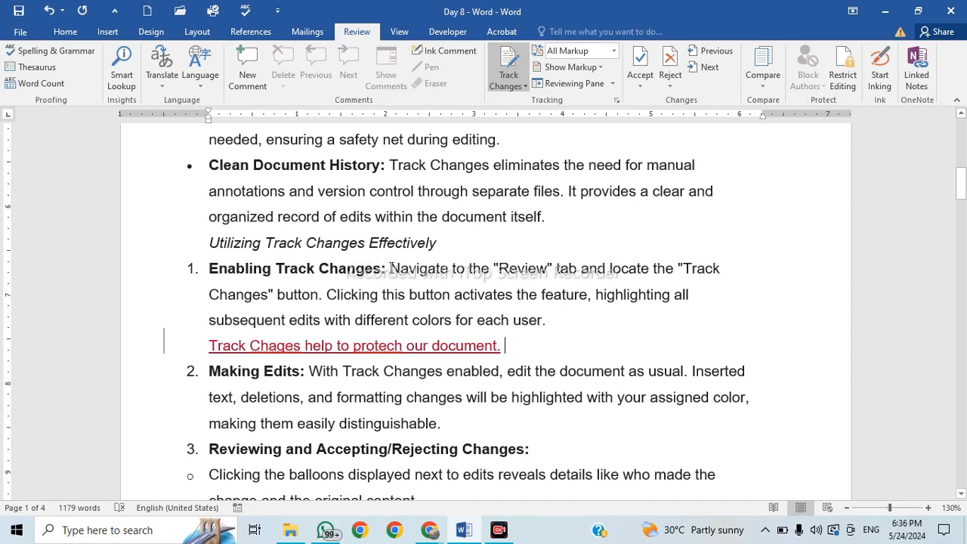
{"action": "left_click_drag", "start_coordinate": [392, 268], "coordinate": [543, 268]}
Delete 'highlighting all … each user.' from item 1 as a tracked deletion.
{"action": "left_click", "coordinate": [513, 319]}
{"action": "left_click_drag", "start_coordinate": [597, 295], "coordinate": [609, 319]}
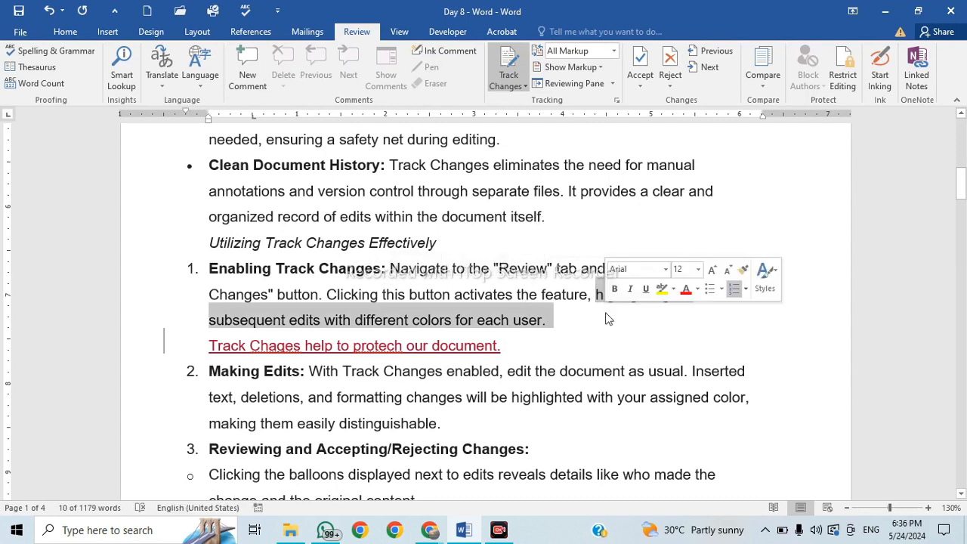
{"action": "key", "text": "Delete"}
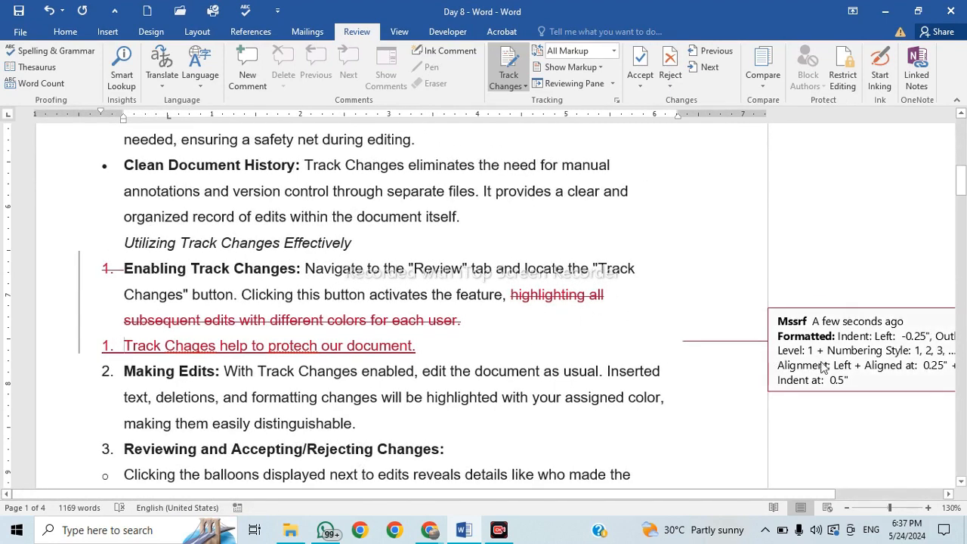
{"action": "left_click_drag", "start_coordinate": [779, 496], "coordinate": [859, 490]}
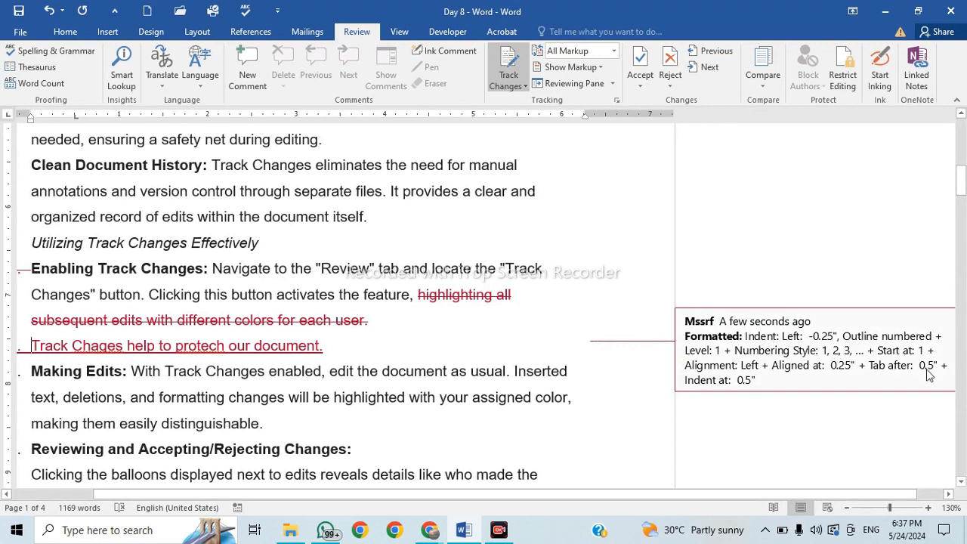
{"action": "left_click_drag", "start_coordinate": [643, 496], "coordinate": [562, 496]}
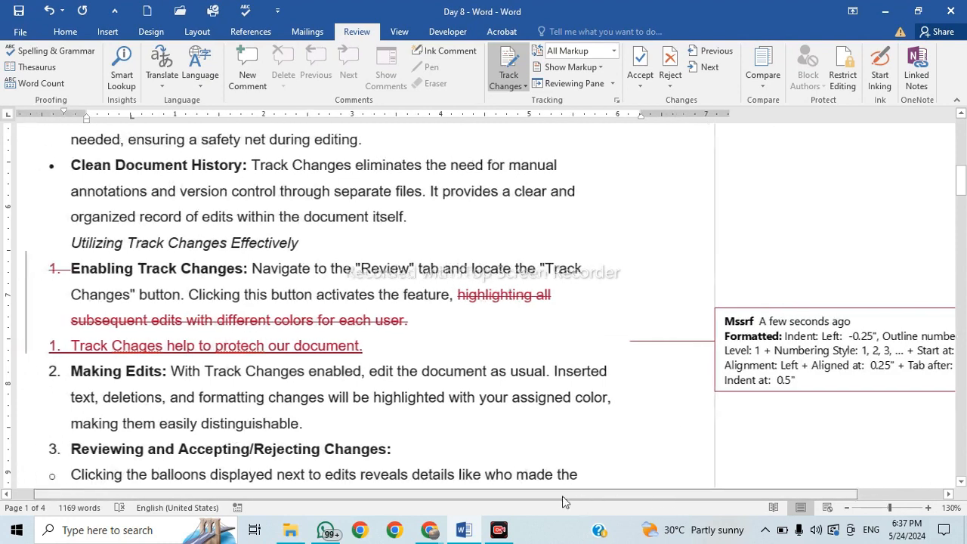
{"action": "scroll", "coordinate": [388, 387], "scroll_direction": "down", "scroll_amount": 1}
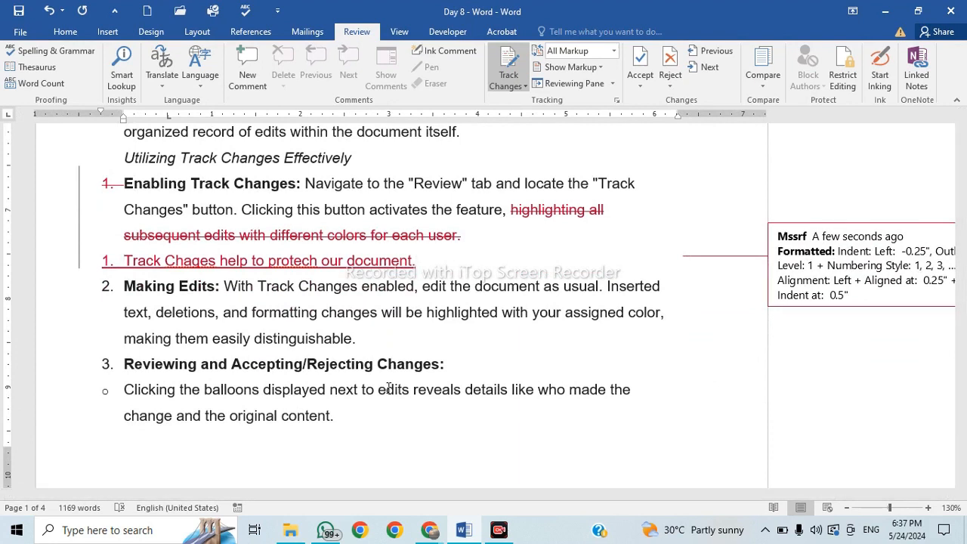
Insert an empty line between the tracked sentence and the Making Edits item.
{"action": "left_click", "coordinate": [521, 87]}
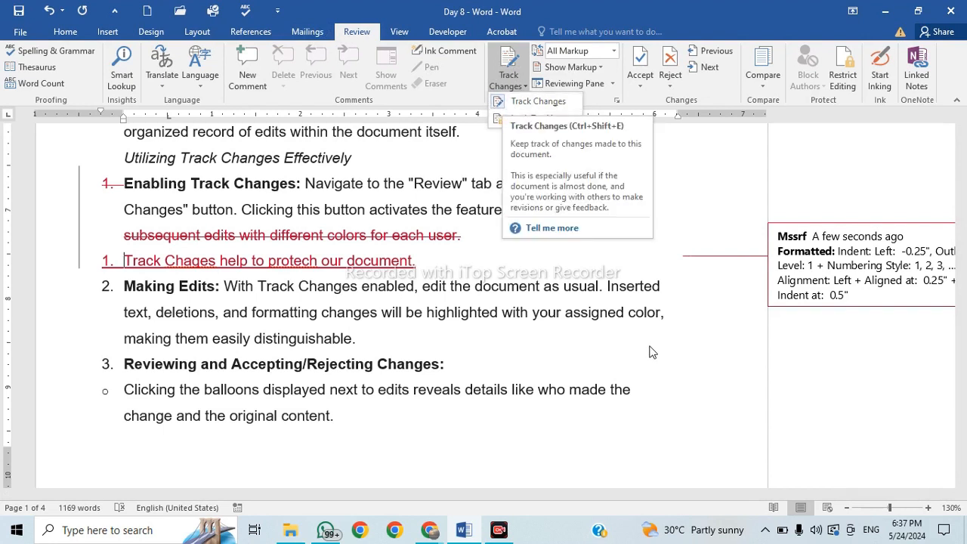
{"action": "left_click", "coordinate": [666, 392]}
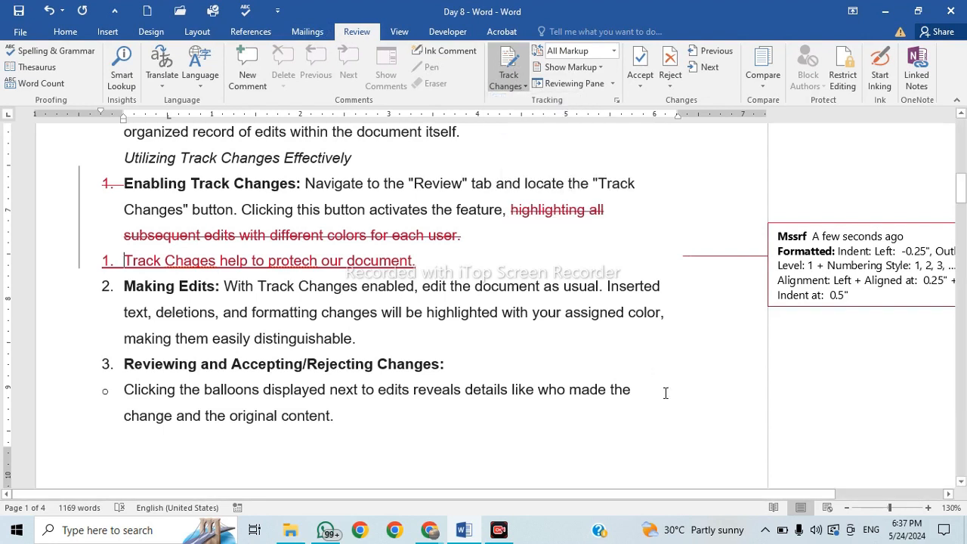
{"action": "left_click", "coordinate": [509, 85]}
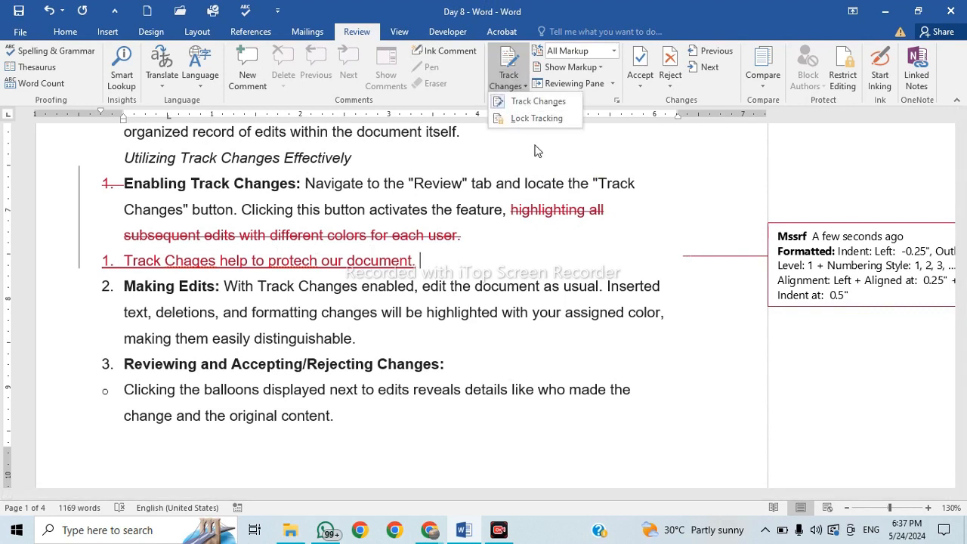
{"action": "left_click", "coordinate": [500, 104]}
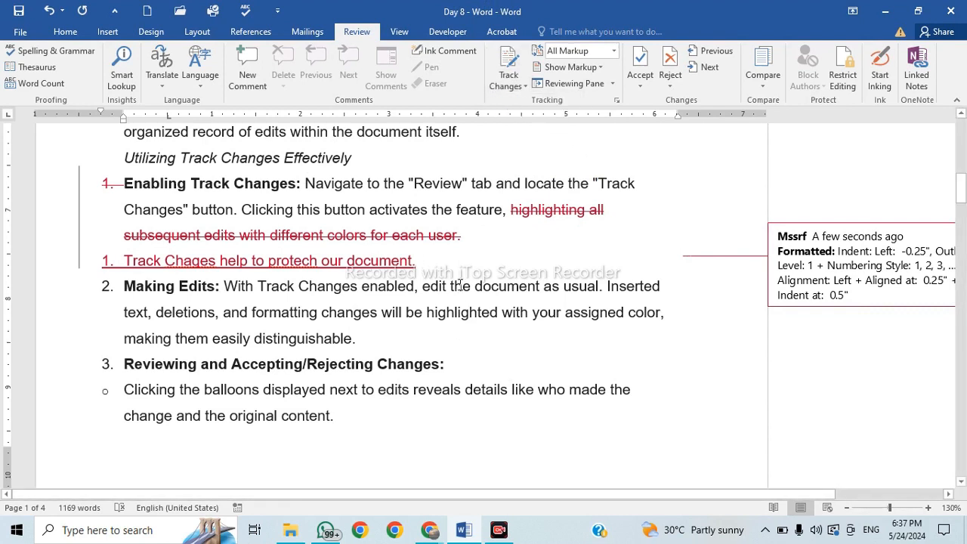
{"action": "key", "text": "Return"}
{"action": "type", "text": "sdfsdfdsf"}
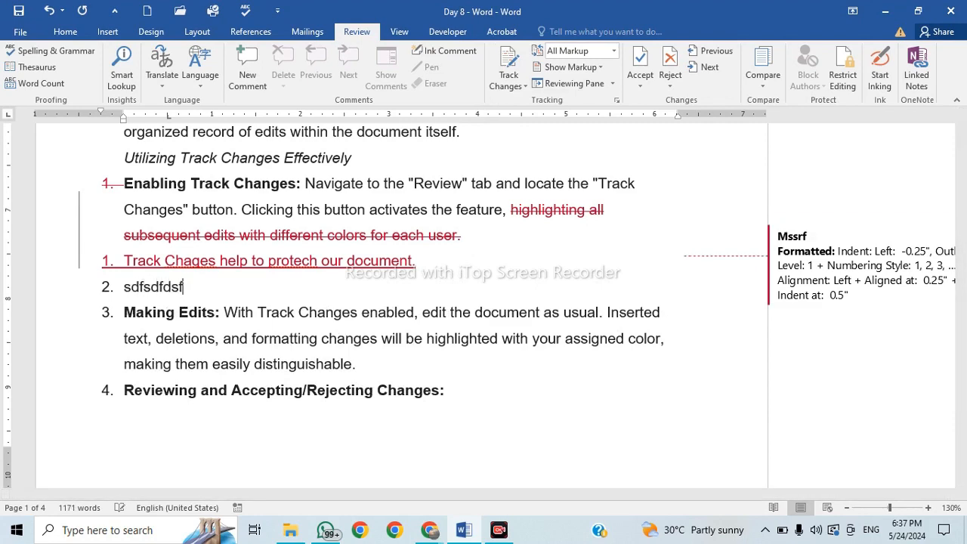
{"action": "key", "text": "BackSpace"}
{"action": "key", "text": "BackSpace"}
{"action": "key", "text": "BackSpace"}
{"action": "key", "text": "BackSpace"}
{"action": "key", "text": "BackSpace"}
{"action": "key", "text": "BackSpace"}
{"action": "key", "text": "BackSpace"}
{"action": "key", "text": "BackSpace"}
{"action": "key", "text": "BackSpace"}
{"action": "key", "text": "BackSpace"}
{"action": "key", "text": "BackSpace"}
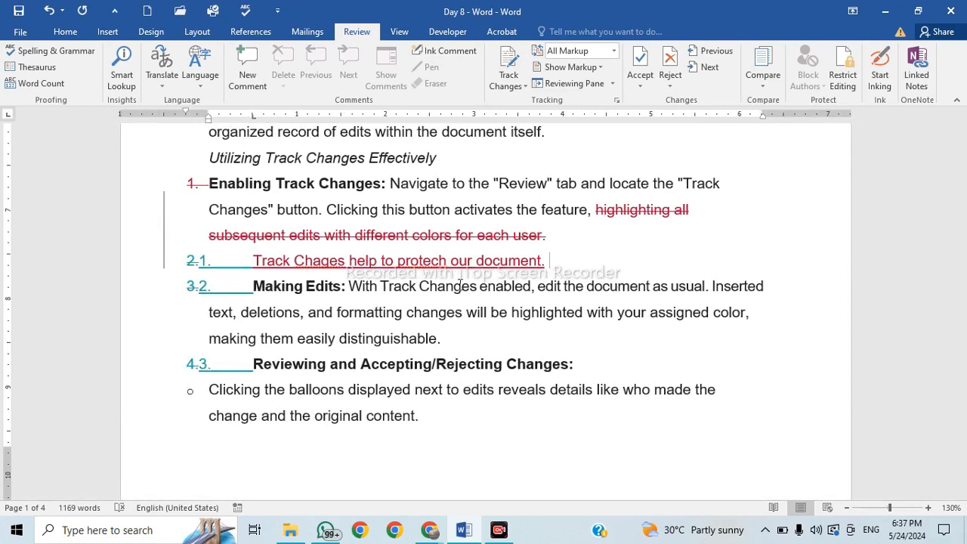
{"action": "key", "text": "Return"}
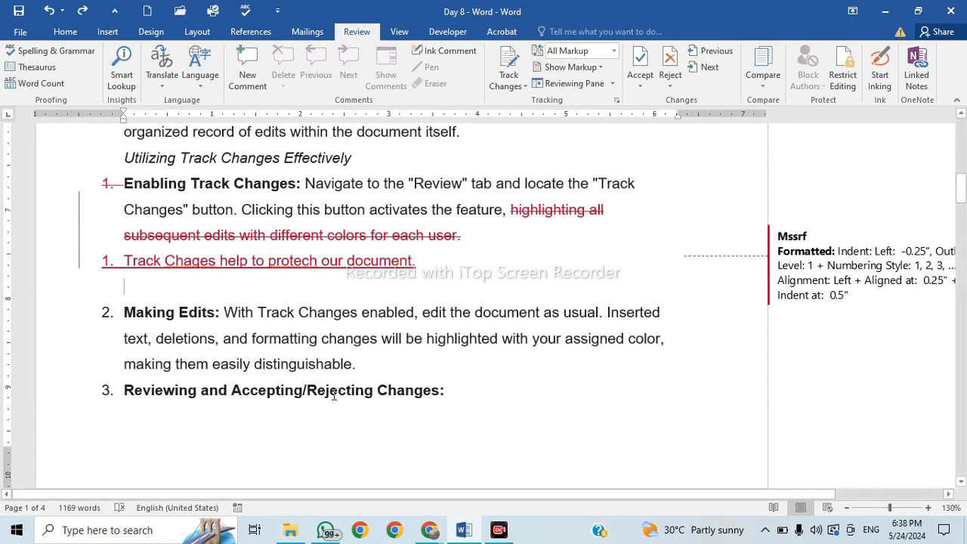
Lock change tracking from Track Changes > Lock Tracking, entering and confirming a password.
{"action": "left_click", "coordinate": [526, 87]}
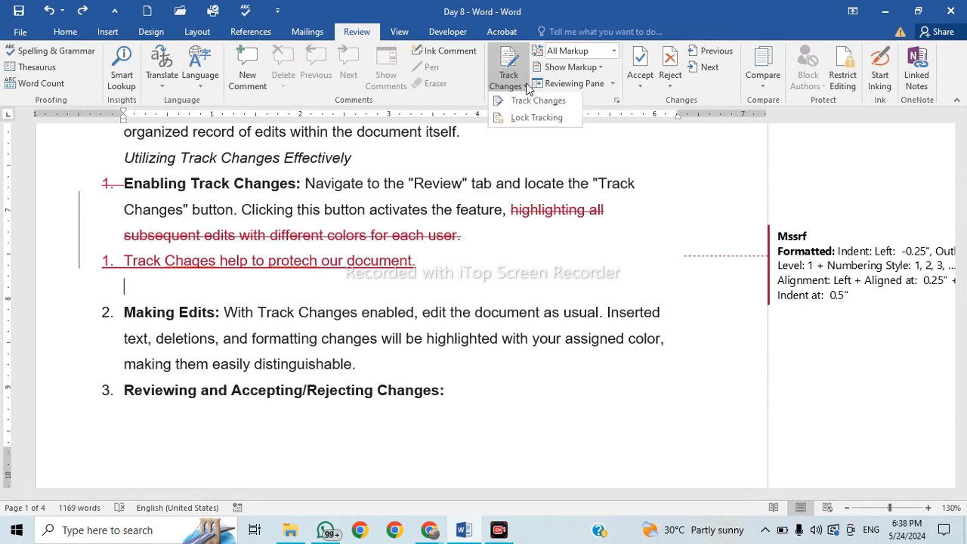
{"action": "left_click", "coordinate": [538, 122]}
{"action": "left_click_drag", "start_coordinate": [472, 204], "coordinate": [558, 131]}
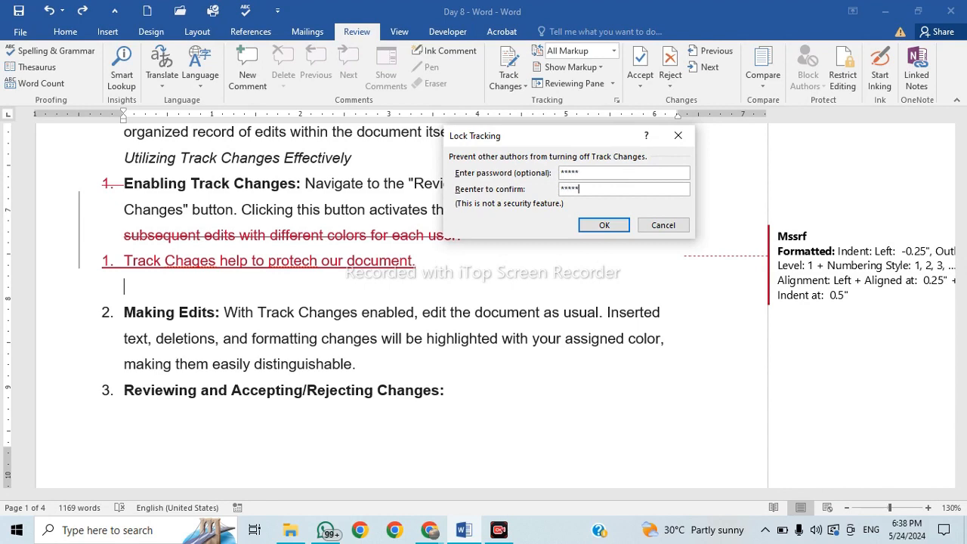
{"action": "left_click", "coordinate": [621, 225]}
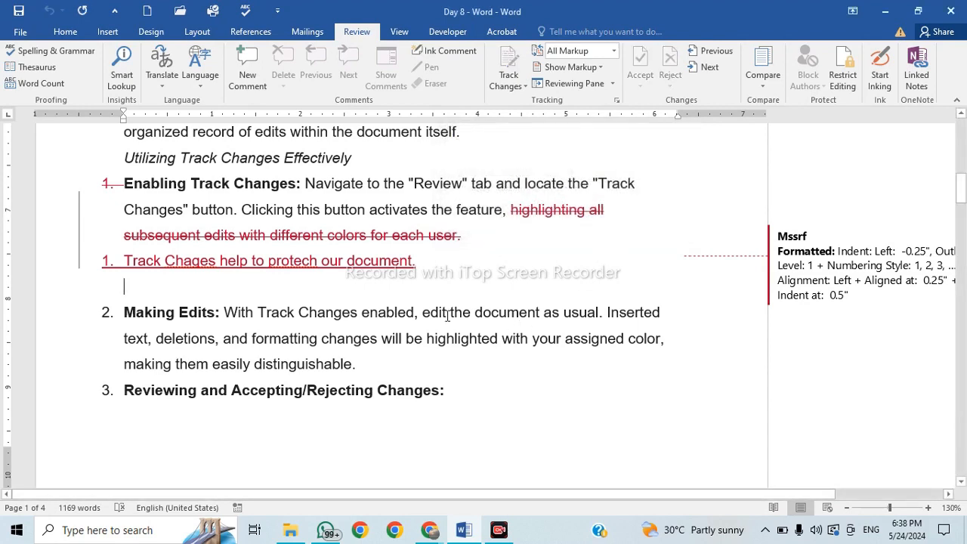
Overwrite two selected passages with 'dfdf' and 'dfsd', and insert 'sdfsdfsdf' into 'reveals'.
{"action": "left_click_drag", "start_coordinate": [331, 316], "coordinate": [420, 340]}
{"action": "type", "text": "dfdf"}
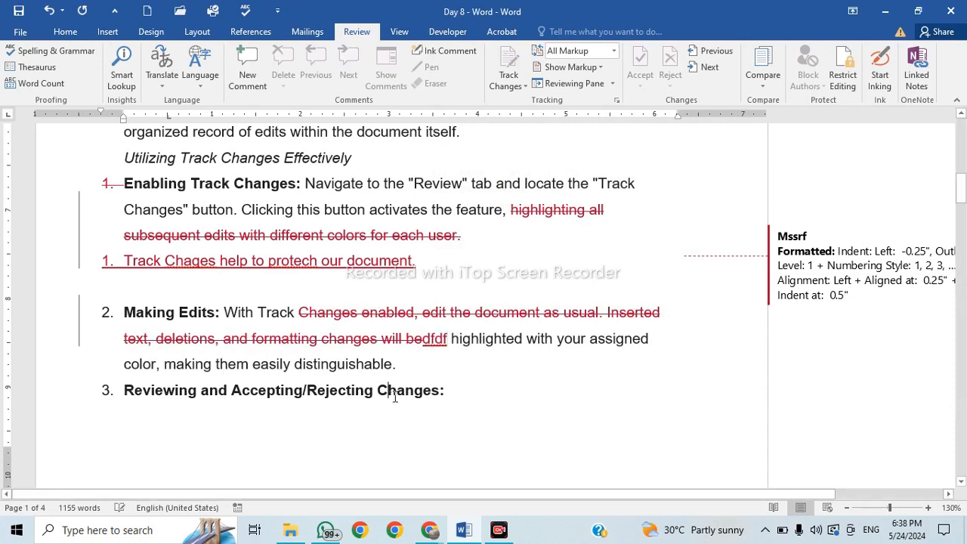
{"action": "left_click_drag", "start_coordinate": [444, 390], "coordinate": [124, 389]}
{"action": "type", "text": "dfsd"}
{"action": "scroll", "coordinate": [432, 400], "scroll_direction": "down", "scroll_amount": 3}
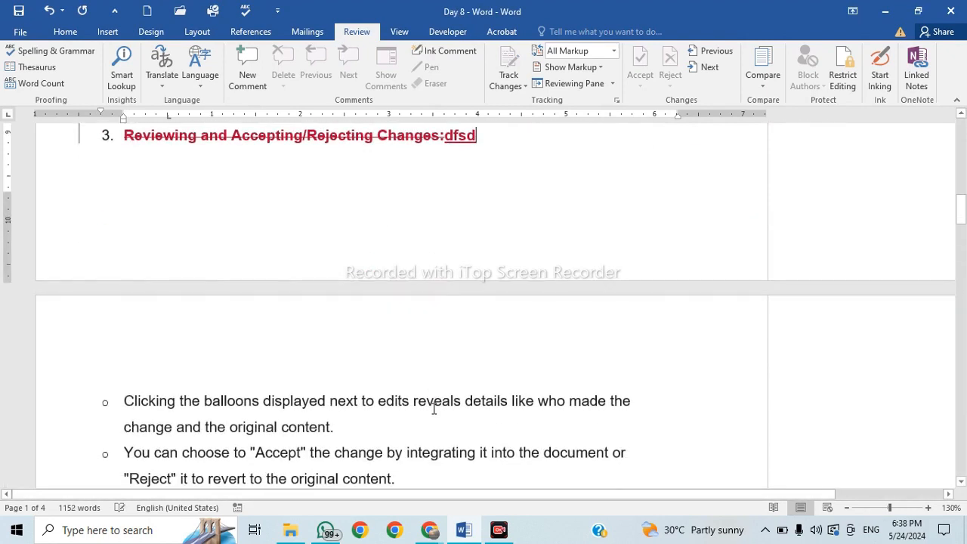
{"action": "left_click", "coordinate": [433, 400]}
{"action": "type", "text": "sdfsdfsdf"}
Add spaces before 'by' and insert 'and' before Features as tracked edits.
{"action": "mouse_move", "coordinate": [402, 454]}
{"action": "left_mouse_down"}
{"action": "mouse_move", "coordinate": [389, 452]}
{"action": "mouse_move", "coordinate": [397, 458]}
{"action": "left_mouse_up"}
{"action": "left_click", "coordinate": [388, 456]}
{"action": "type", "text": "__"}
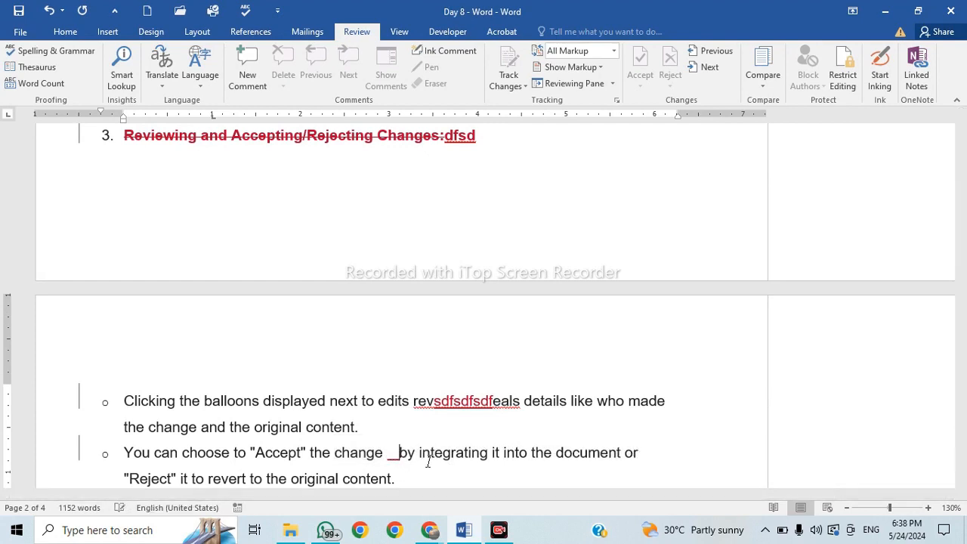
{"action": "left_click", "coordinate": [439, 467]}
{"action": "scroll", "coordinate": [438, 467], "scroll_direction": "down", "scroll_amount": 1}
{"action": "left_click_drag", "start_coordinate": [324, 419], "coordinate": [307, 419]}
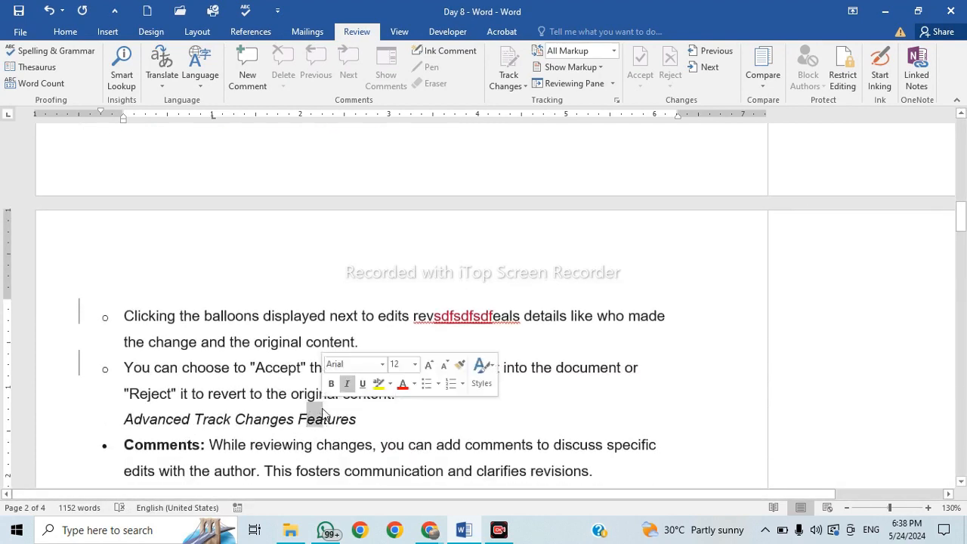
{"action": "left_click", "coordinate": [299, 422]}
{"action": "type", "text": "and"}
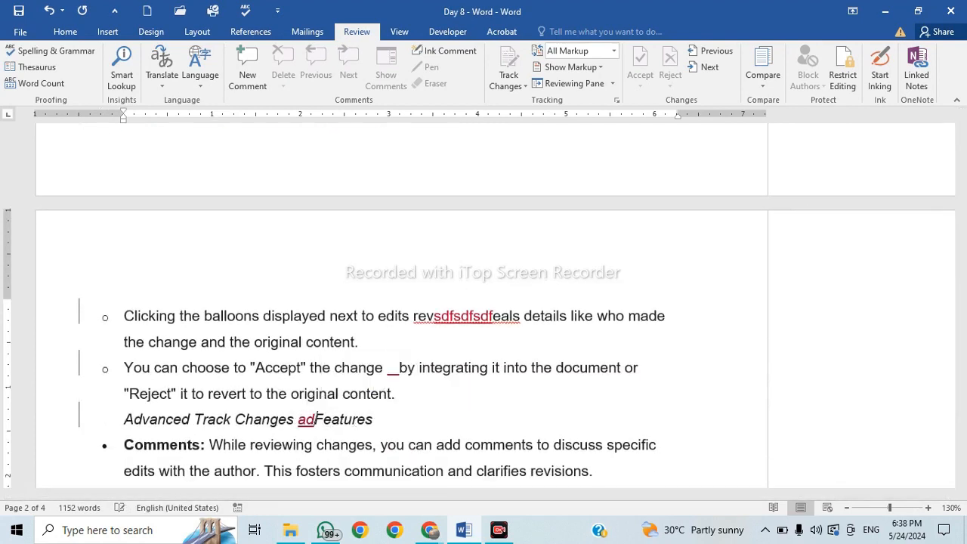
Split the Accepting/Rejecting and Restricting Editing bullets into separate paragraphs.
{"action": "scroll", "coordinate": [475, 263], "scroll_direction": "down", "scroll_amount": 3}
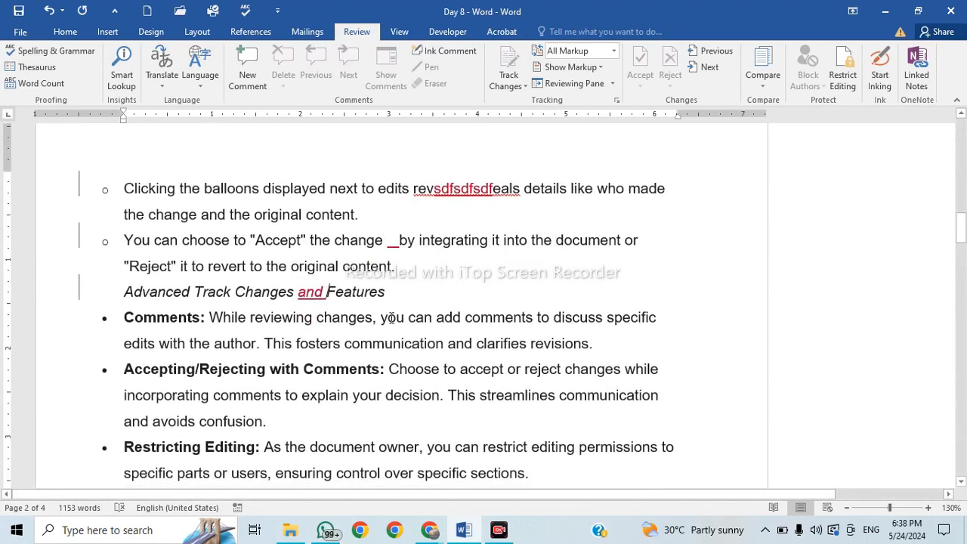
{"action": "left_click_drag", "start_coordinate": [394, 319], "coordinate": [384, 324]}
{"action": "left_click", "coordinate": [384, 324]}
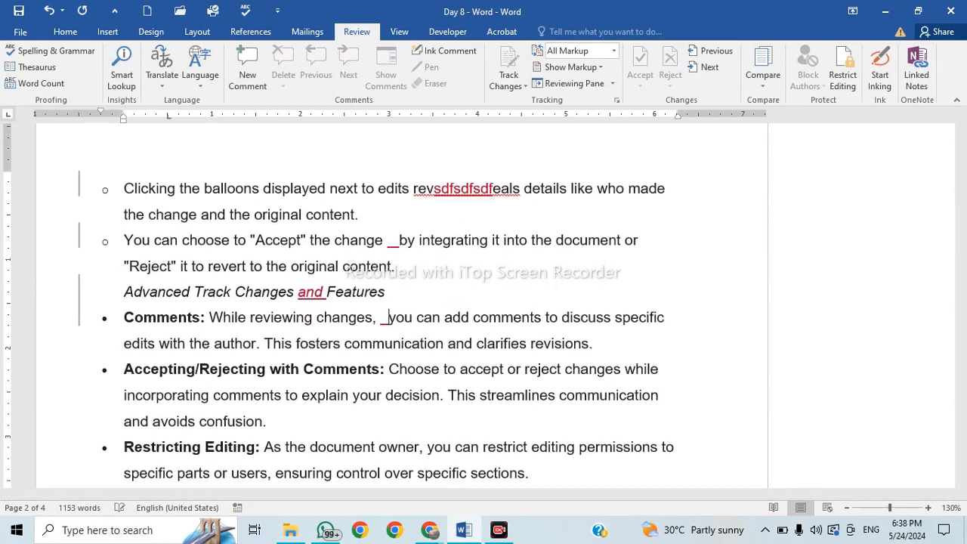
{"action": "left_click", "coordinate": [571, 371]}
{"action": "key", "text": "Return"}
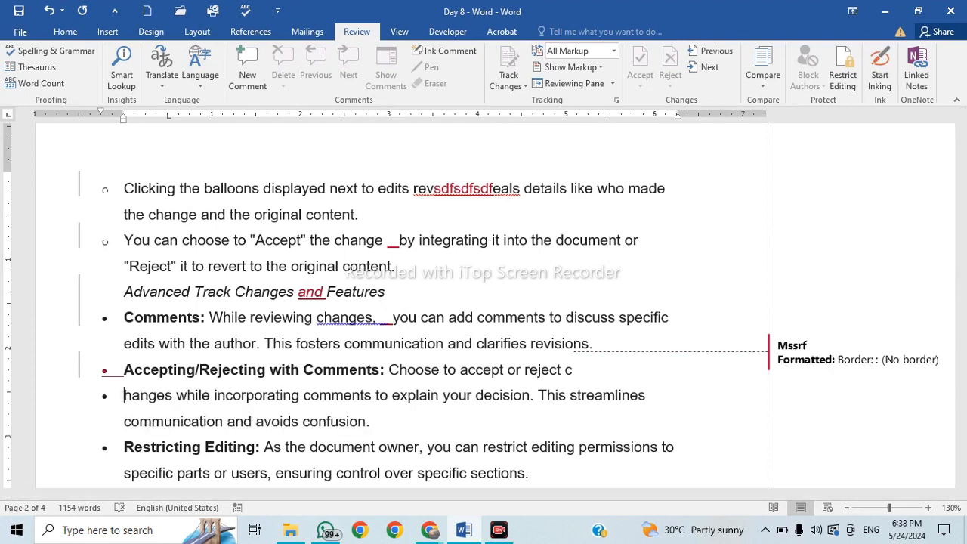
{"action": "scroll", "coordinate": [442, 321], "scroll_direction": "down", "scroll_amount": 3}
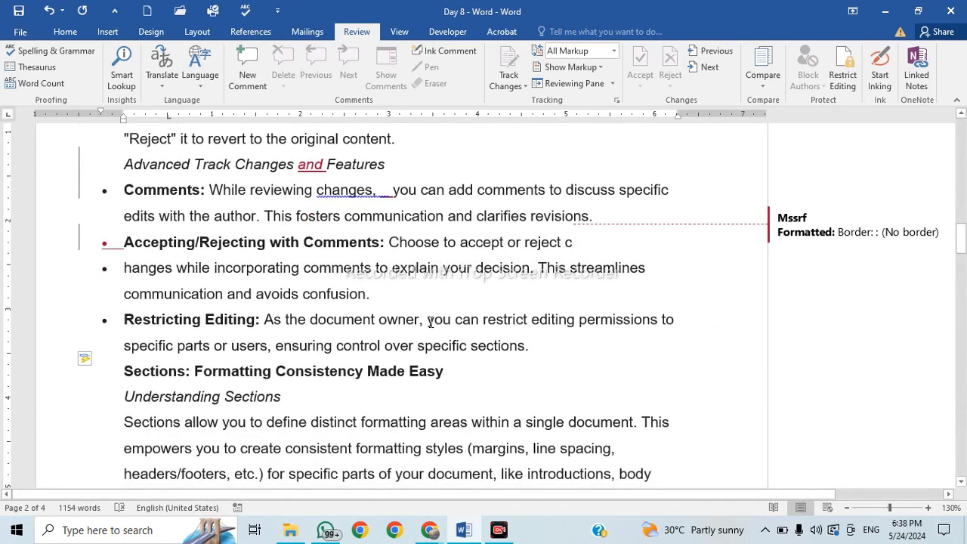
{"action": "left_click", "coordinate": [428, 321]}
{"action": "key", "text": "Return"}
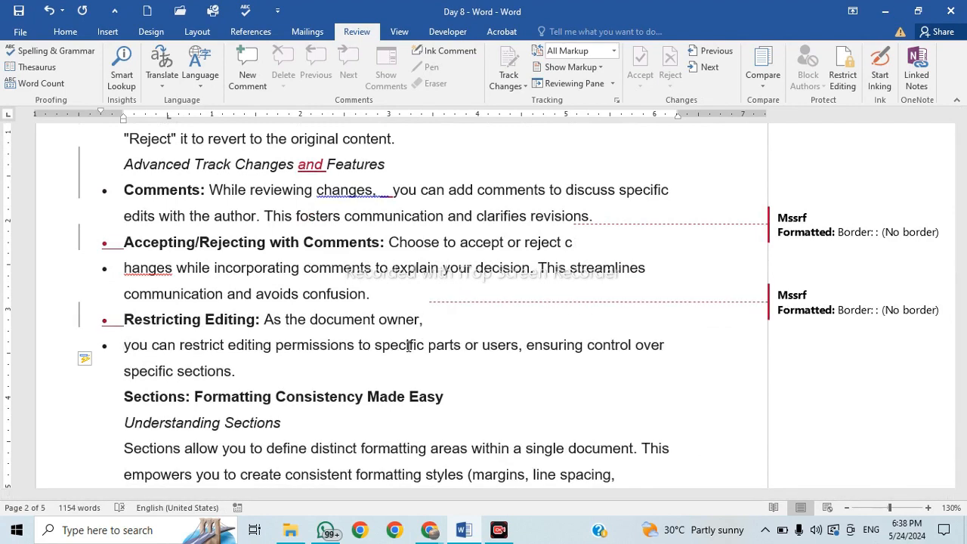
{"action": "left_click", "coordinate": [521, 86]}
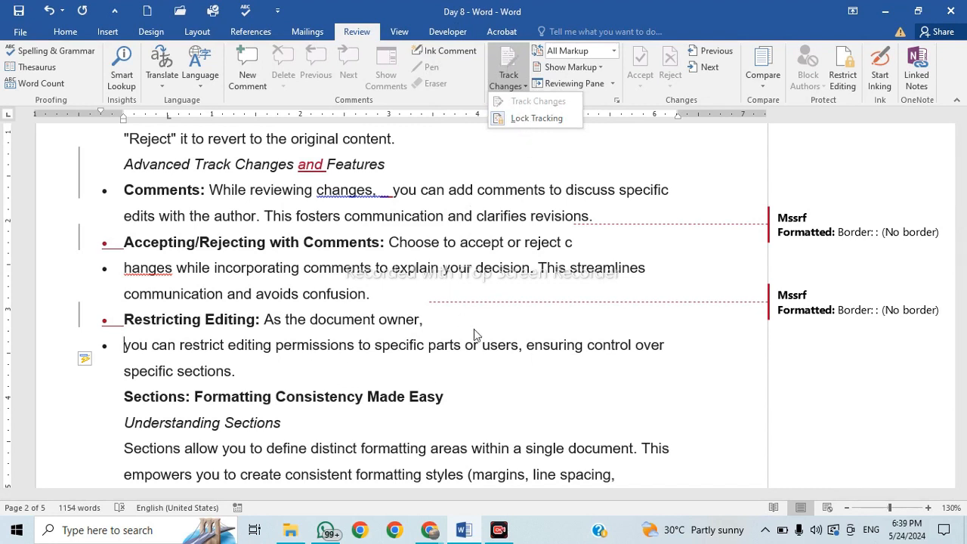
{"action": "left_click", "coordinate": [541, 166]}
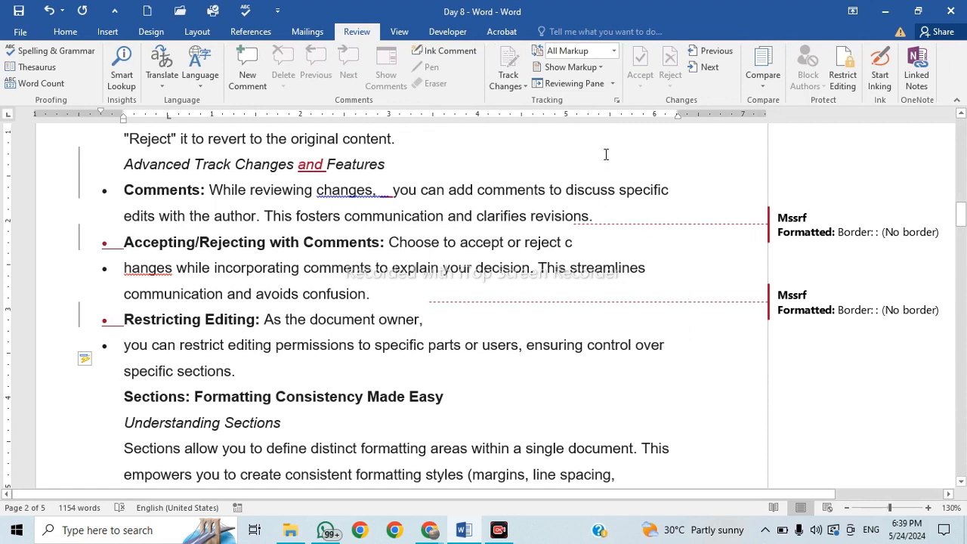
{"action": "left_click", "coordinate": [520, 85]}
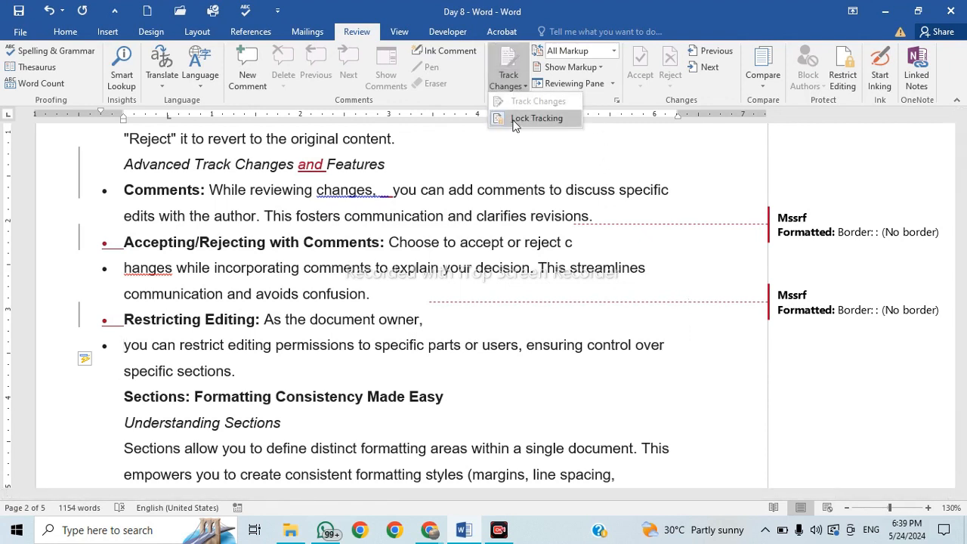
{"action": "left_click", "coordinate": [544, 117]}
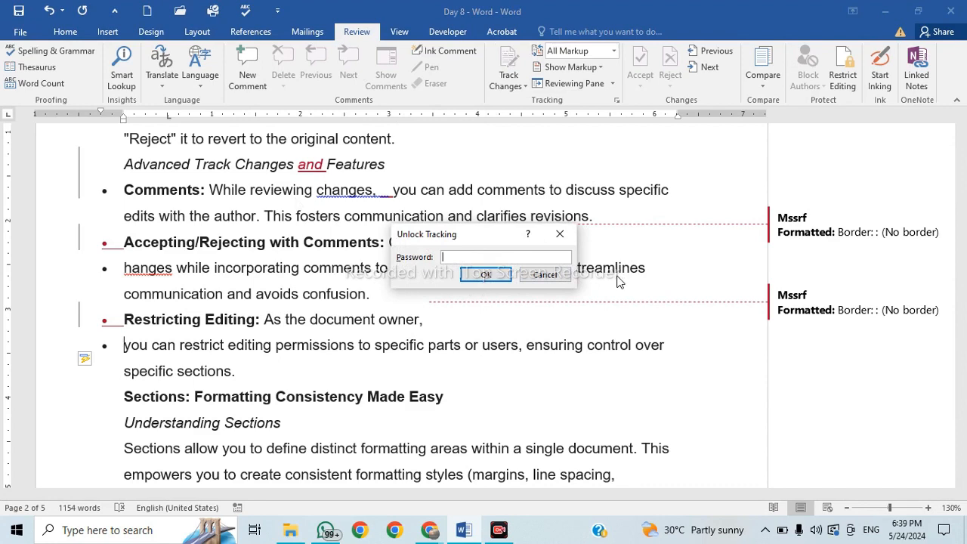
{"action": "left_click", "coordinate": [544, 276]}
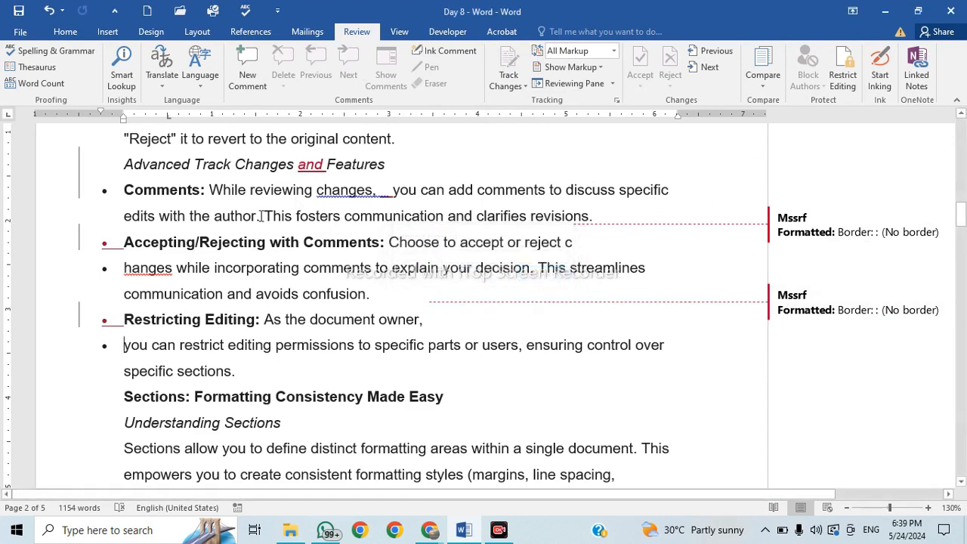
{"action": "scroll", "coordinate": [260, 216], "scroll_direction": "up", "scroll_amount": 10}
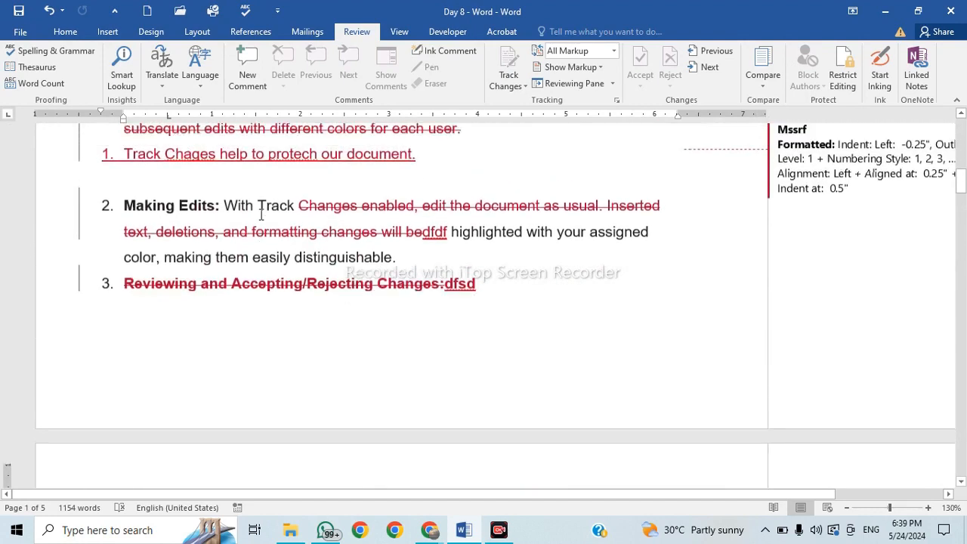
{"action": "scroll", "coordinate": [261, 216], "scroll_direction": "up", "scroll_amount": 3}
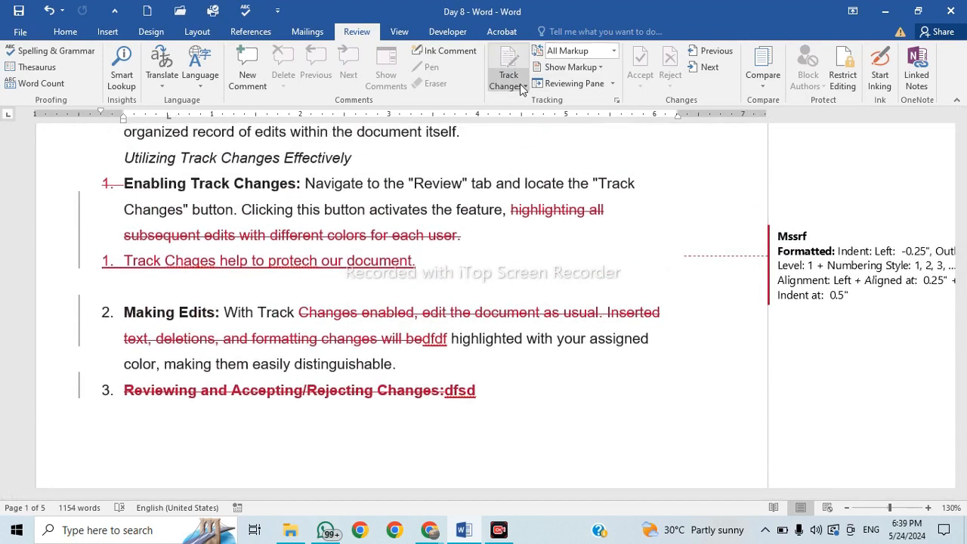
{"action": "left_click", "coordinate": [521, 87]}
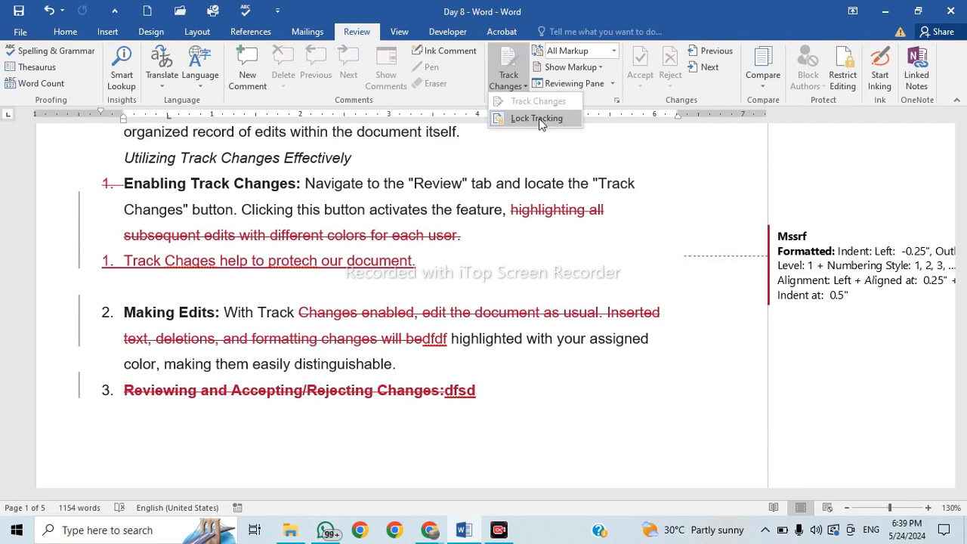
{"action": "left_click", "coordinate": [429, 529]}
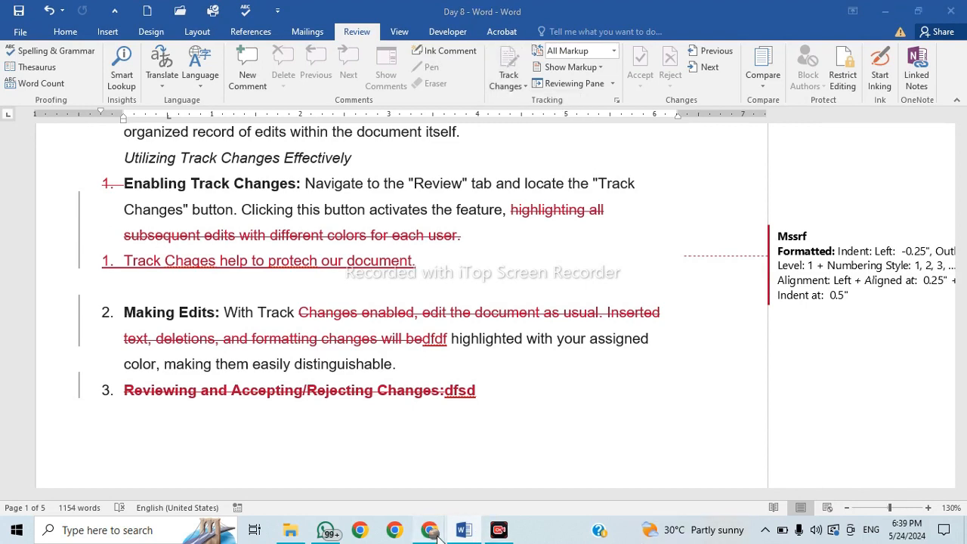
{"action": "left_click", "coordinate": [414, 471]}
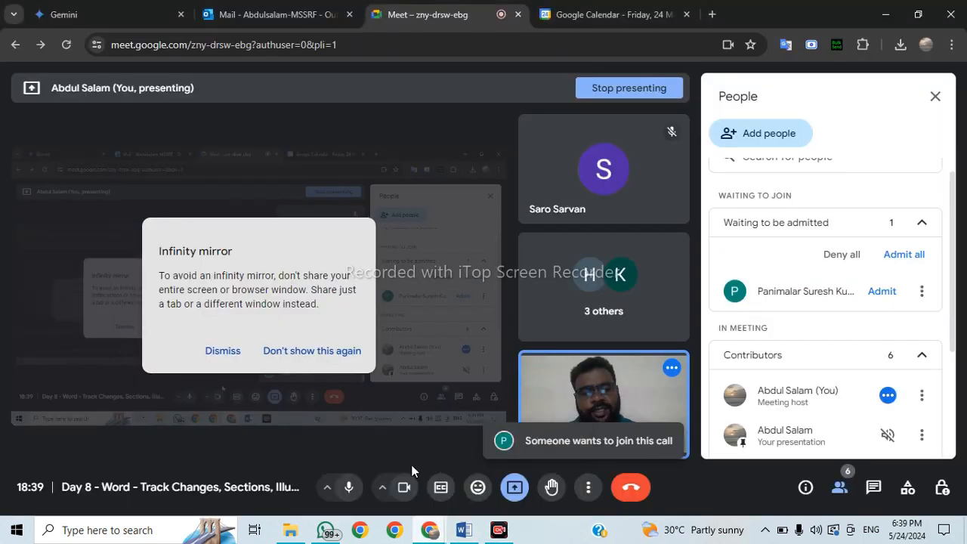
Admit the waiting participant in Google Meet, dismiss the infinity mirror warning, and return to Word.
{"action": "left_click", "coordinate": [915, 255]}
{"action": "left_click", "coordinate": [552, 329]}
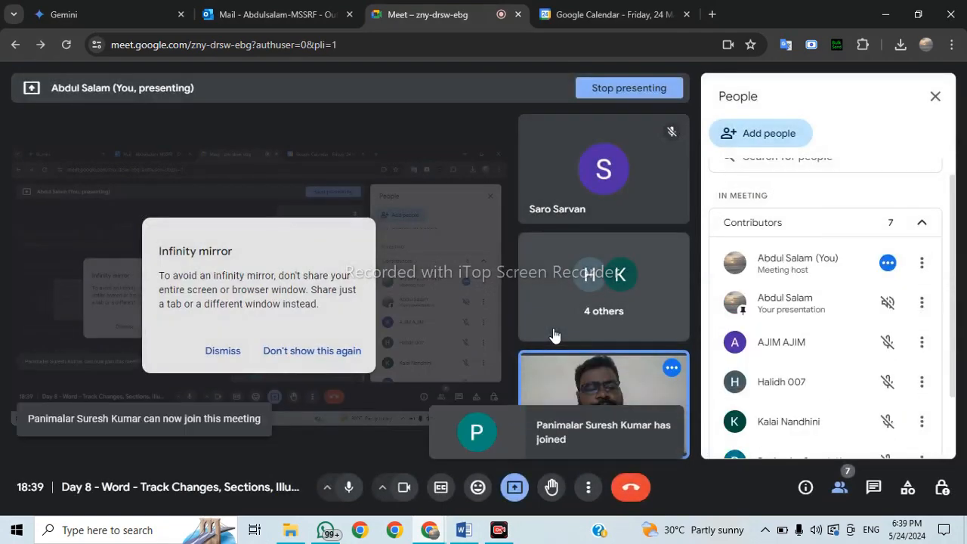
{"action": "scroll", "coordinate": [874, 345], "scroll_direction": "down", "scroll_amount": 2}
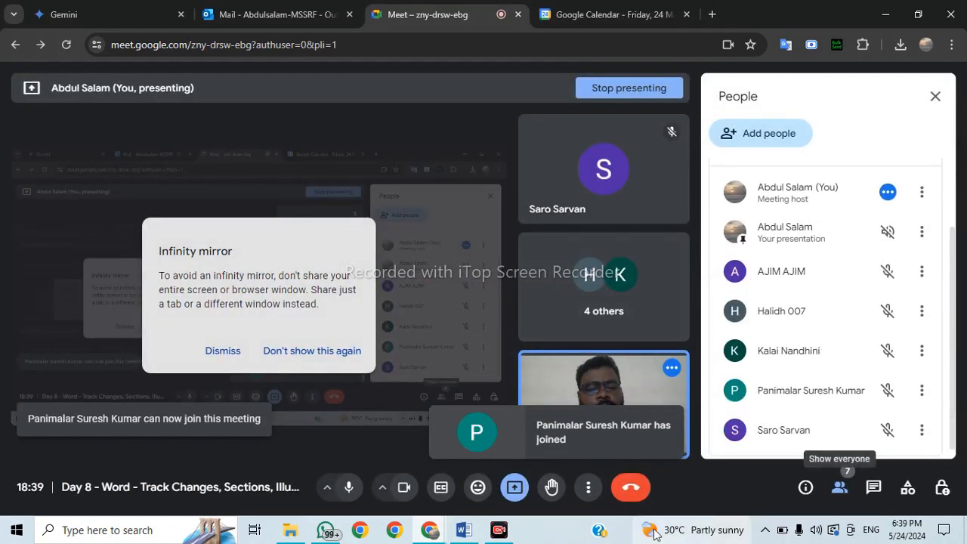
{"action": "left_click", "coordinate": [218, 356]}
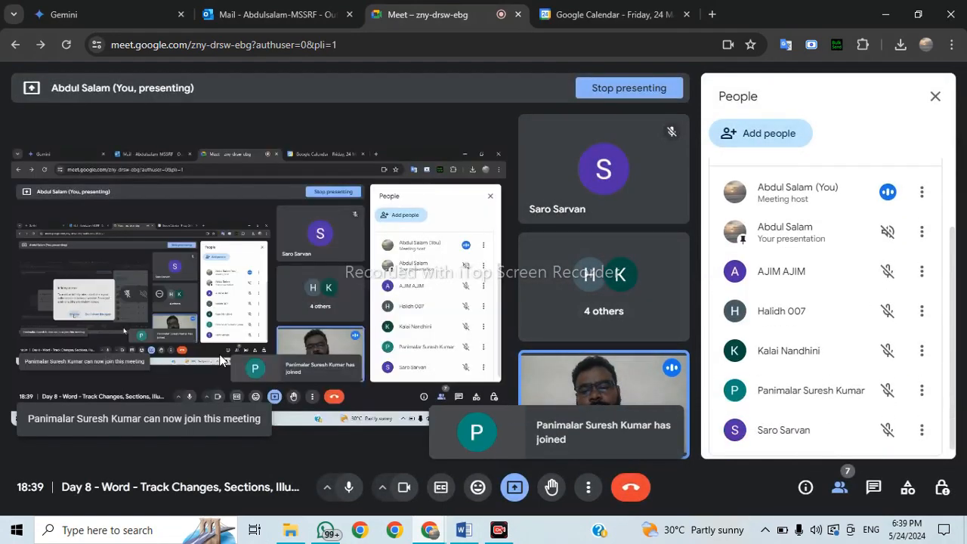
{"action": "left_click", "coordinate": [464, 529]}
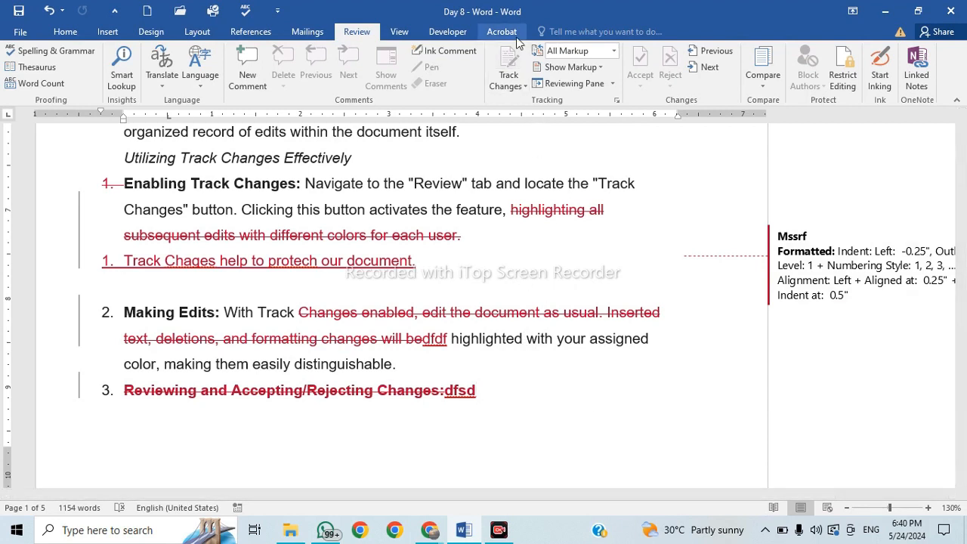
Unlock change tracking by submitting the password in Unlock Tracking, leaving tracking on.
{"action": "left_click", "coordinate": [524, 88]}
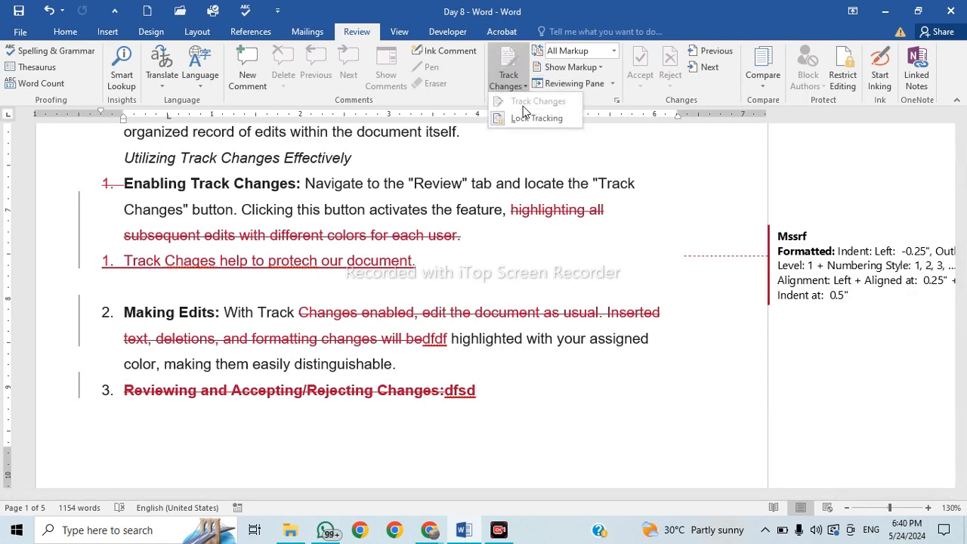
{"action": "left_click", "coordinate": [528, 120]}
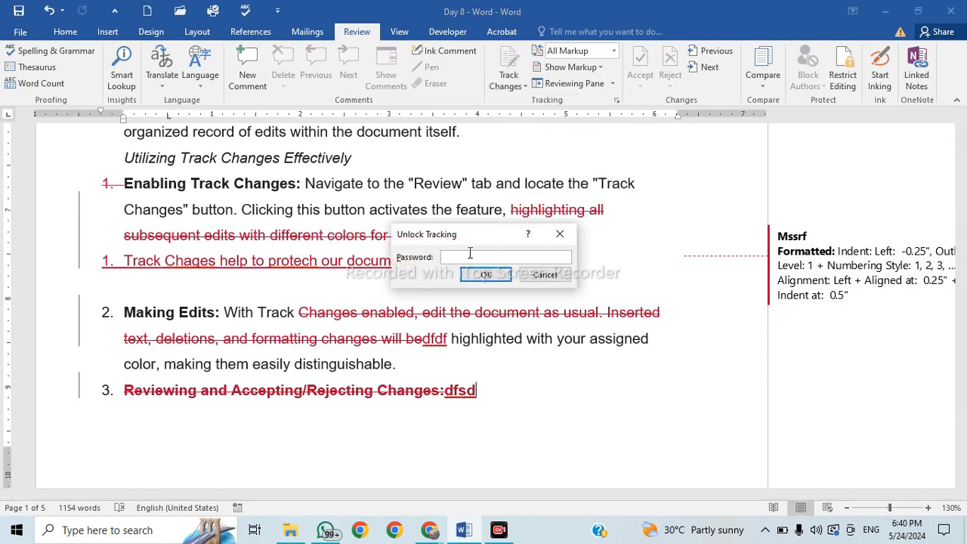
{"action": "key", "text": "Return"}
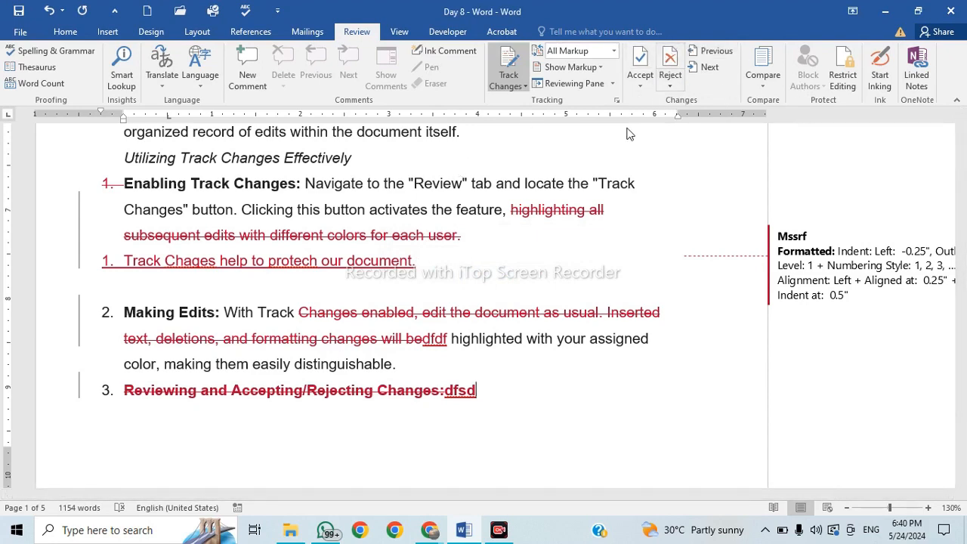
{"action": "scroll", "coordinate": [660, 151], "scroll_direction": "up", "scroll_amount": 1}
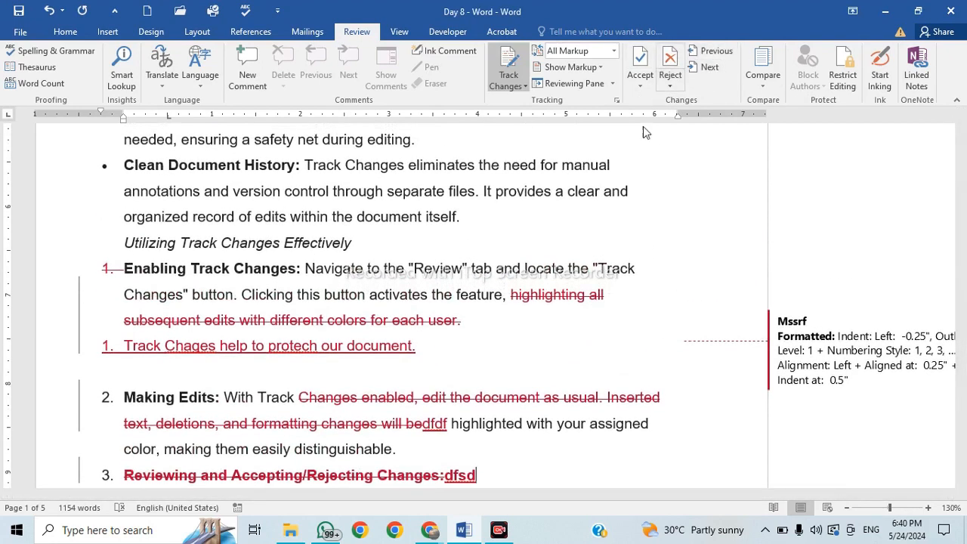
{"action": "scroll", "coordinate": [602, 302], "scroll_direction": "up", "scroll_amount": 10}
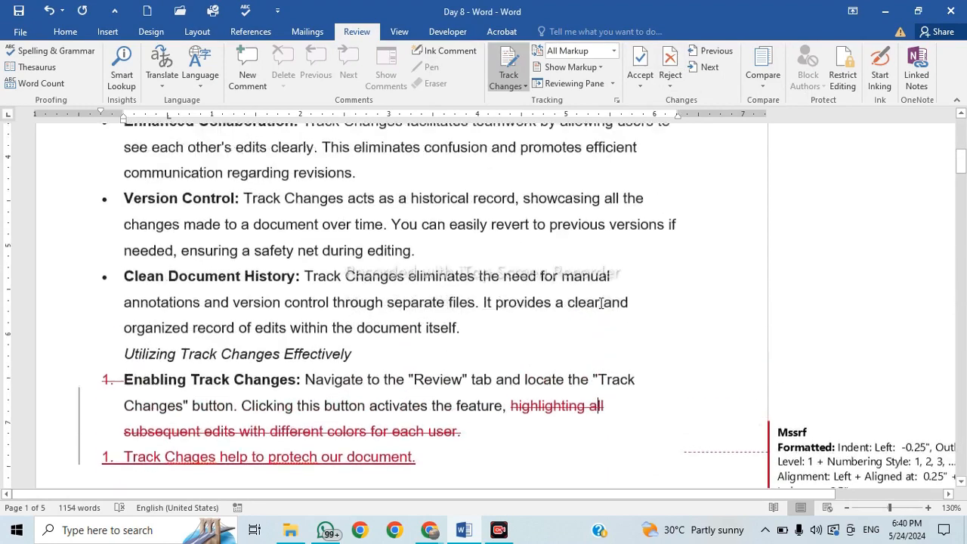
{"action": "scroll", "coordinate": [603, 304], "scroll_direction": "down", "scroll_amount": 5}
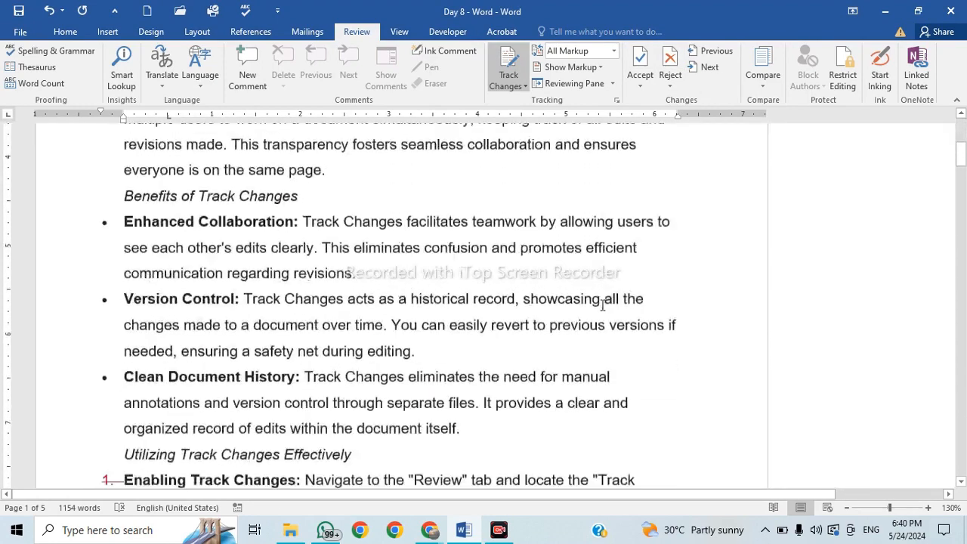
{"action": "scroll", "coordinate": [554, 435], "scroll_direction": "down", "scroll_amount": 1}
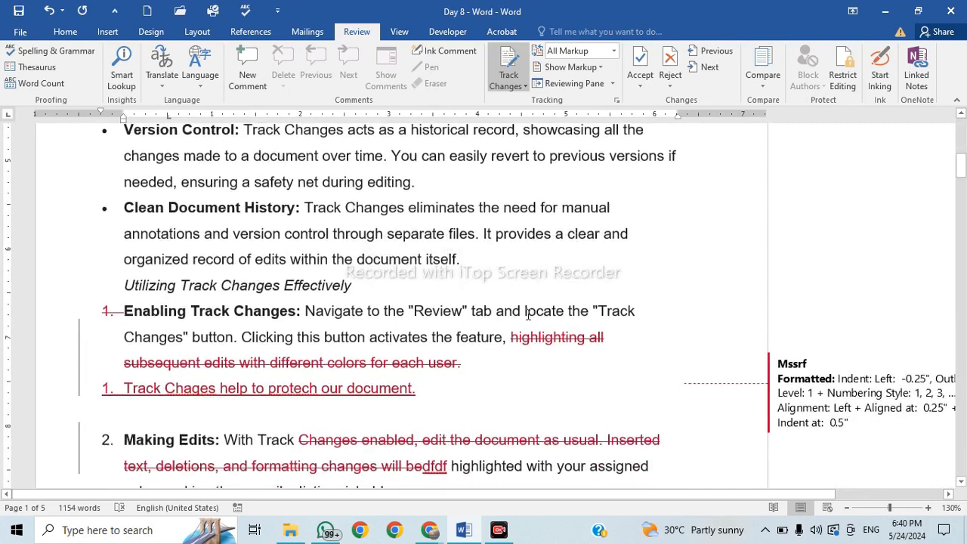
Reject the deletion of the highlighting-edits phrase and accept the formatting change on list item 2.
{"action": "left_click", "coordinate": [675, 81]}
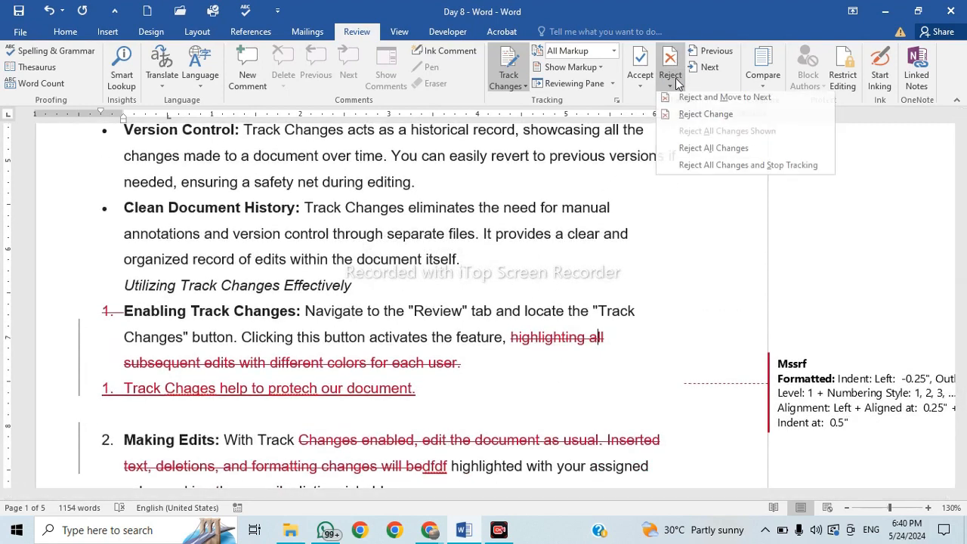
{"action": "left_click", "coordinate": [692, 118]}
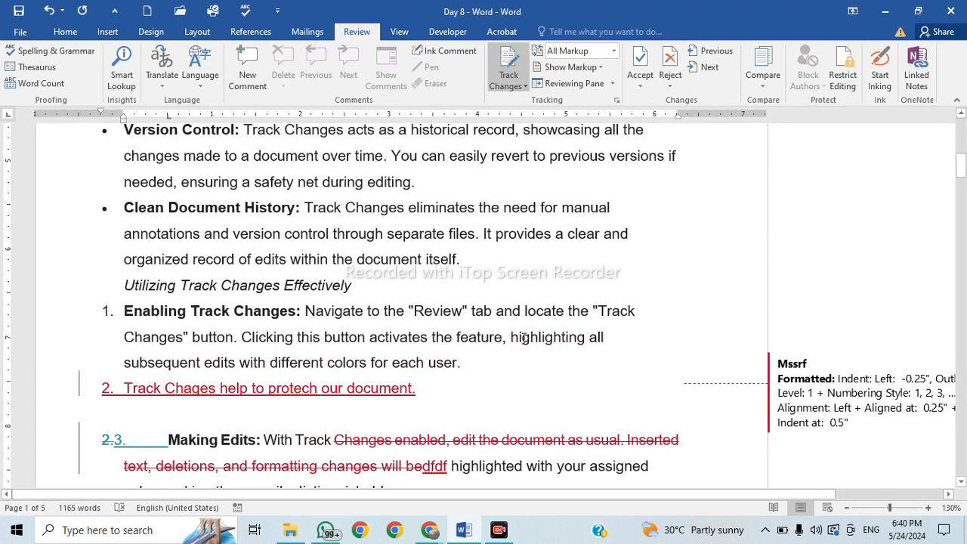
{"action": "left_click_drag", "start_coordinate": [130, 388], "coordinate": [423, 392]}
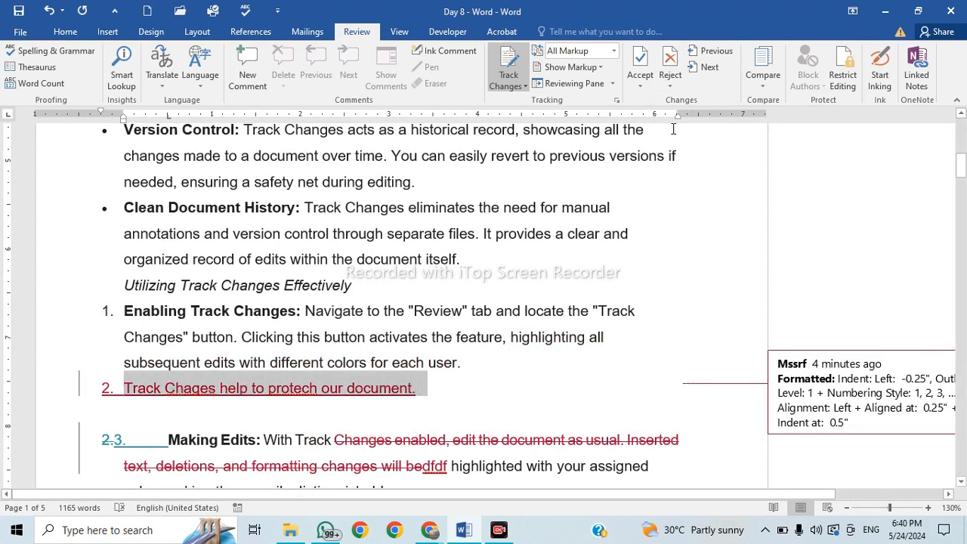
{"action": "left_click", "coordinate": [645, 89]}
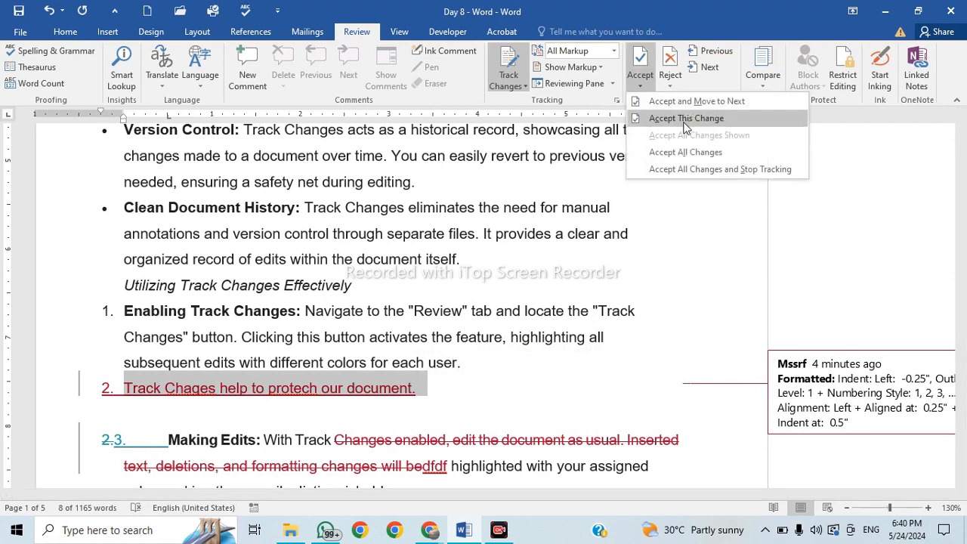
{"action": "left_click", "coordinate": [686, 119]}
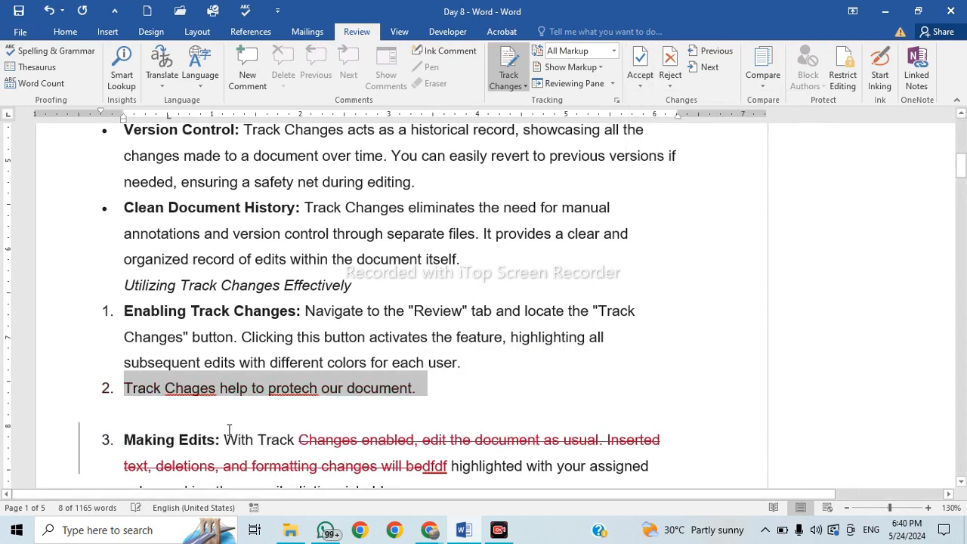
{"action": "left_click", "coordinate": [430, 389]}
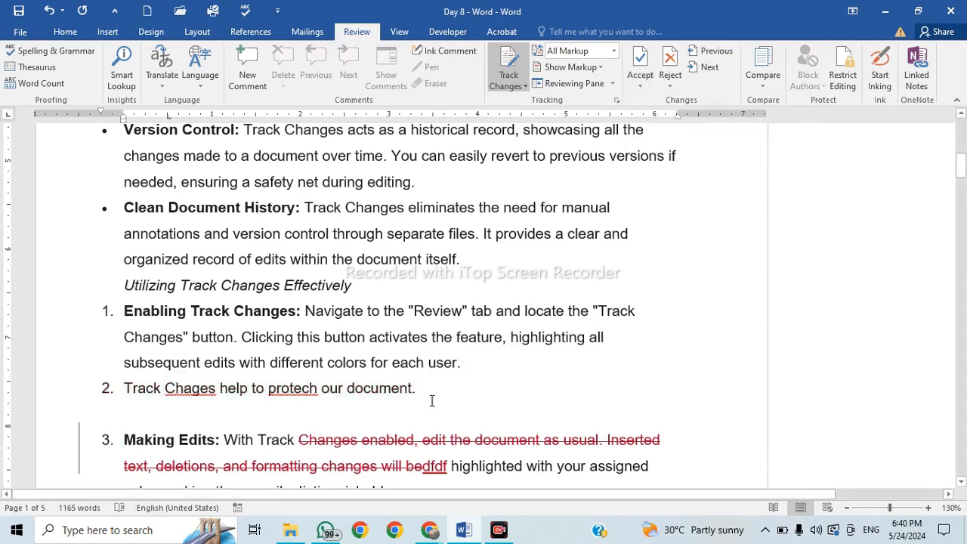
{"action": "scroll", "coordinate": [432, 400], "scroll_direction": "down", "scroll_amount": 3}
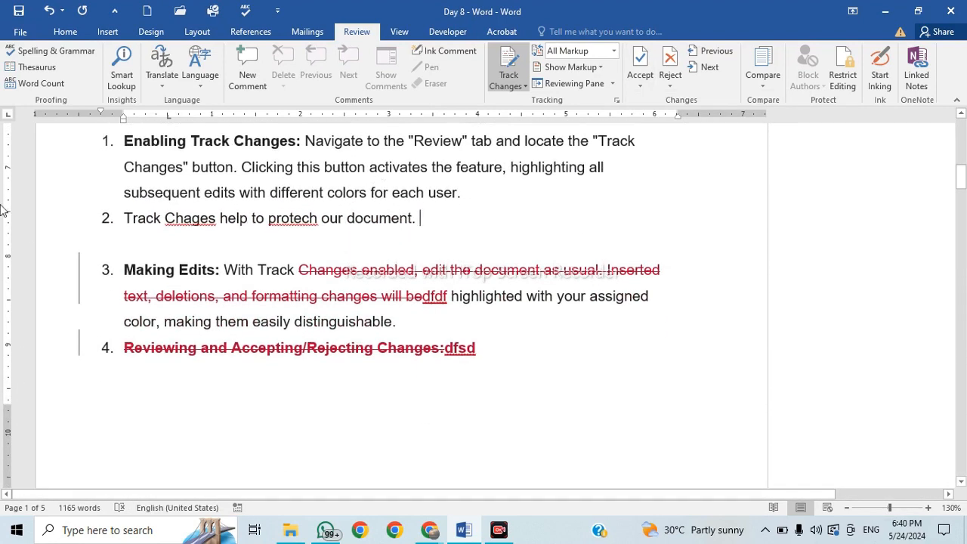
{"action": "left_click", "coordinate": [669, 87]}
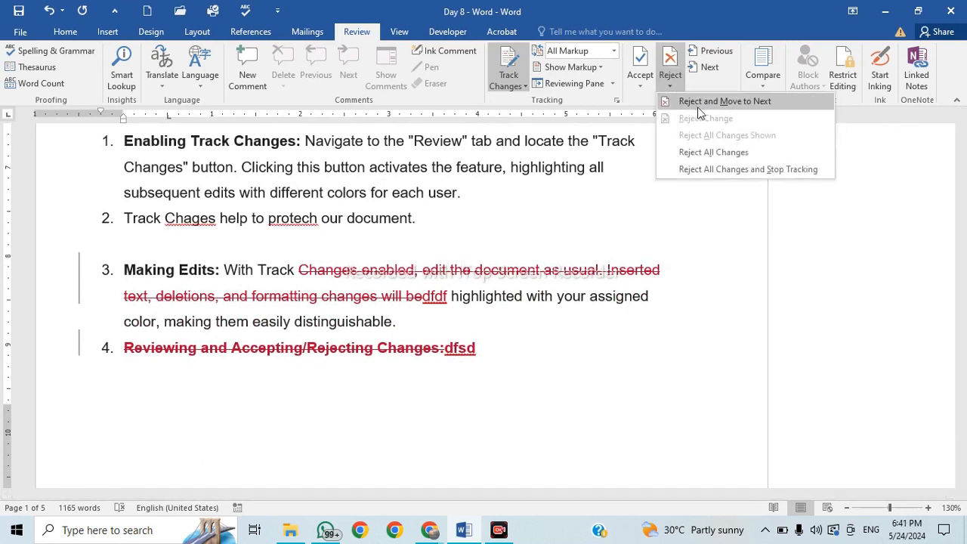
Reject all remaining tracked changes, review the text, and search for any previous change.
{"action": "left_click", "coordinate": [743, 153]}
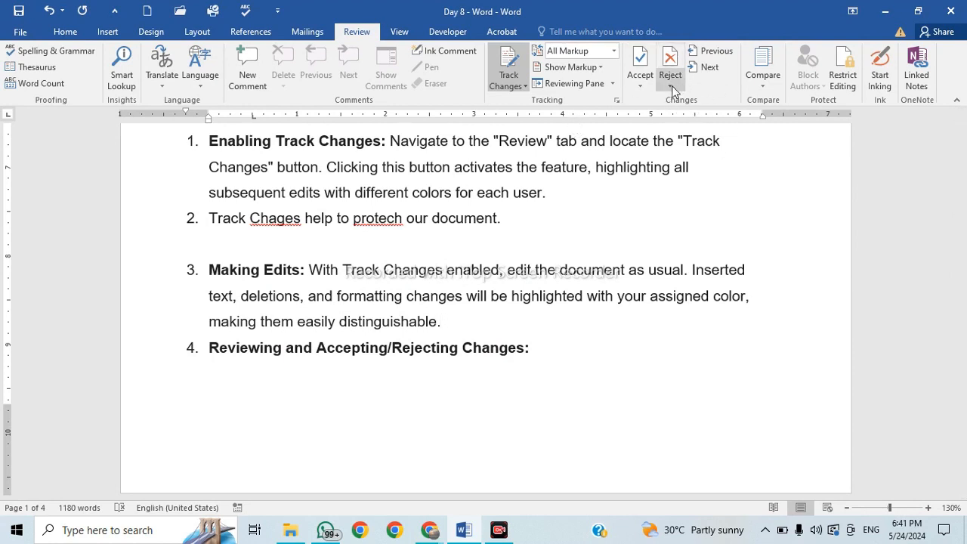
{"action": "scroll", "coordinate": [442, 214], "scroll_direction": "up", "scroll_amount": 1}
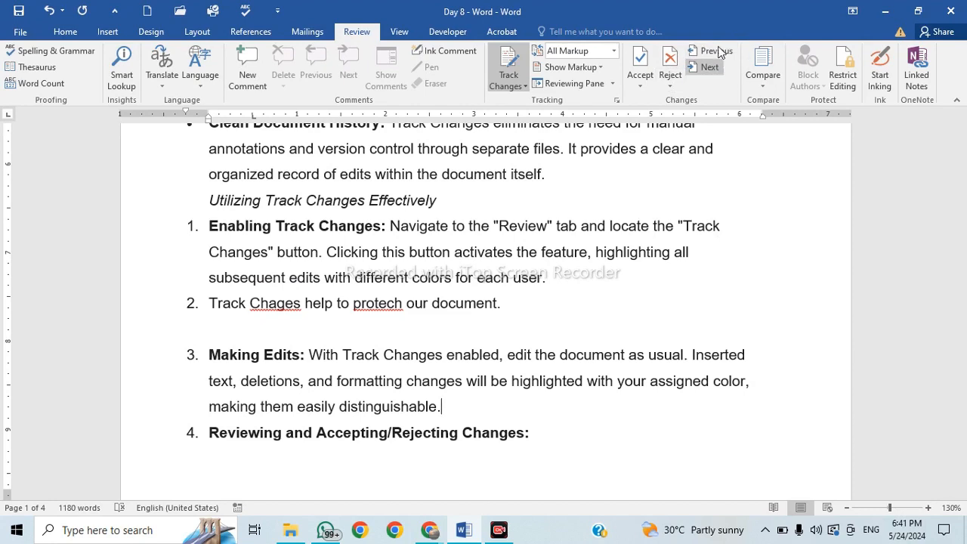
{"action": "scroll", "coordinate": [542, 216], "scroll_direction": "up", "scroll_amount": 2}
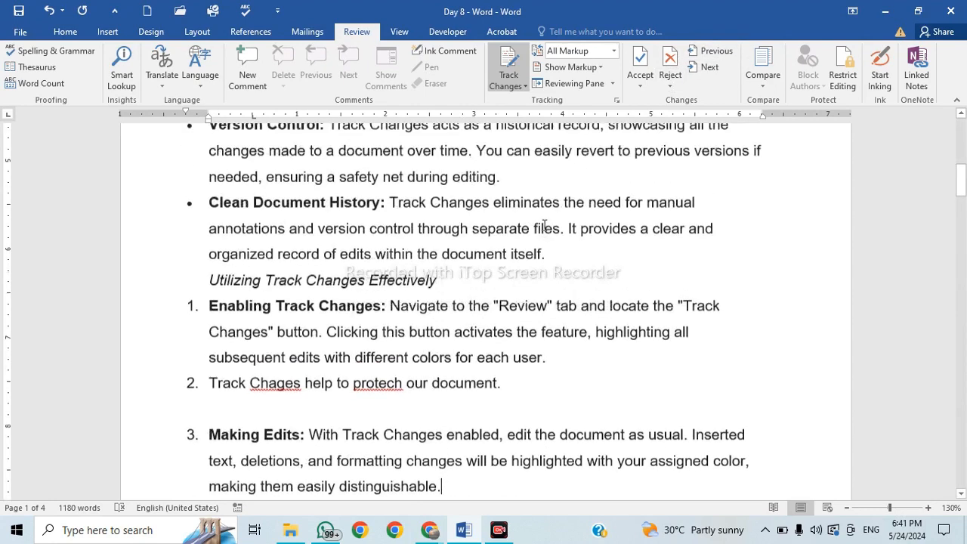
{"action": "scroll", "coordinate": [544, 225], "scroll_direction": "down", "scroll_amount": 2}
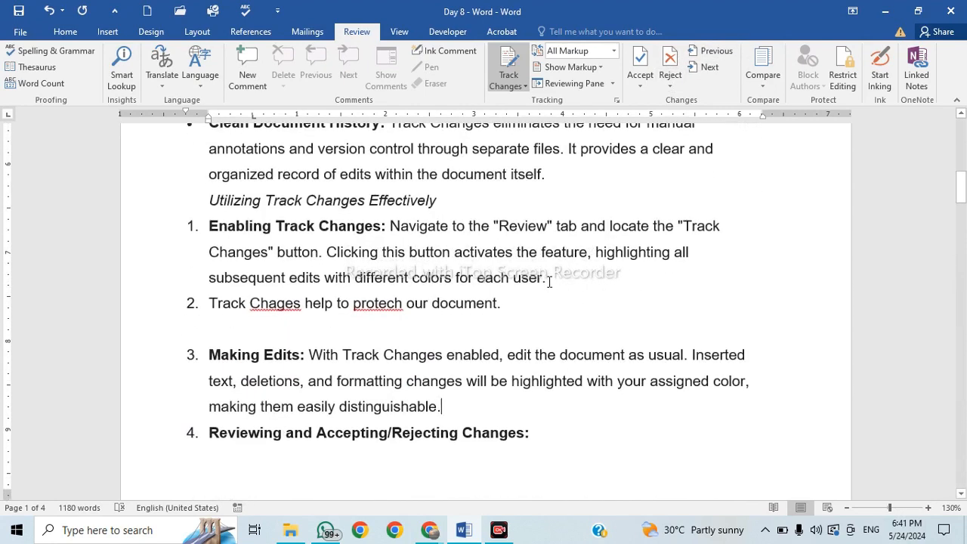
{"action": "scroll", "coordinate": [549, 282], "scroll_direction": "up", "scroll_amount": 3}
{"action": "scroll", "coordinate": [549, 282], "scroll_direction": "up", "scroll_amount": 2}
{"action": "scroll", "coordinate": [548, 295], "scroll_direction": "down", "scroll_amount": 2}
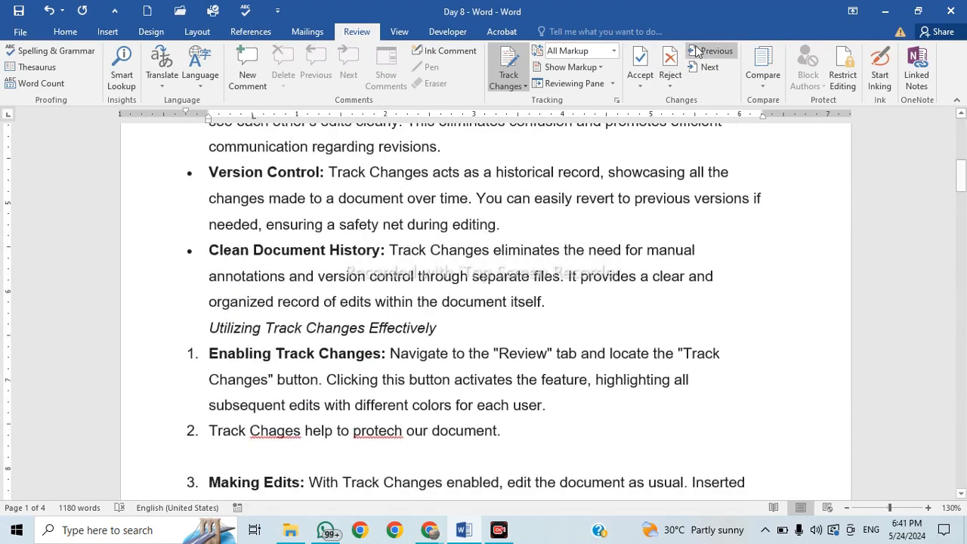
{"action": "scroll", "coordinate": [545, 311], "scroll_direction": "down", "scroll_amount": 1}
{"action": "left_click_drag", "start_coordinate": [263, 159], "coordinate": [298, 172]}
{"action": "scroll", "coordinate": [585, 390], "scroll_direction": "down", "scroll_amount": 10}
{"action": "scroll", "coordinate": [585, 393], "scroll_direction": "down", "scroll_amount": 3}
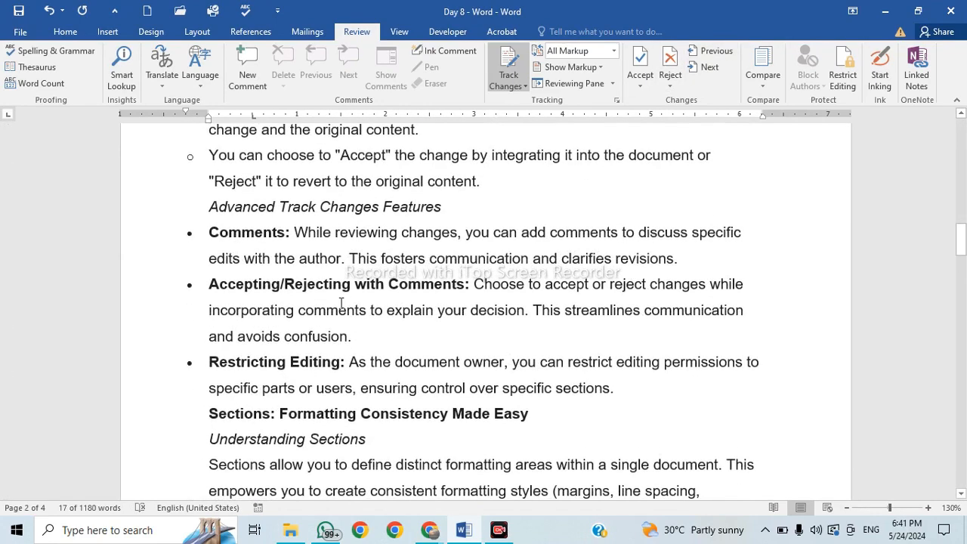
{"action": "left_click_drag", "start_coordinate": [340, 309], "coordinate": [414, 346]}
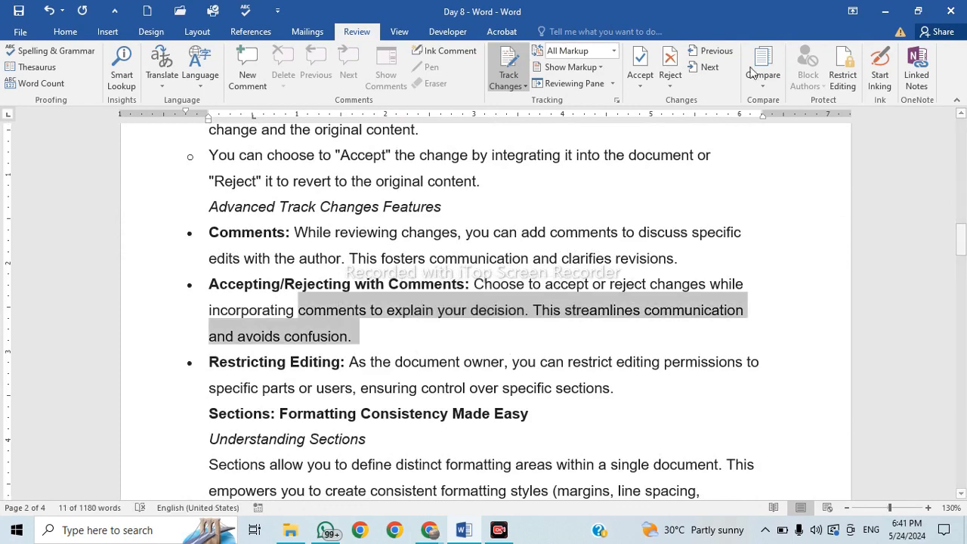
{"action": "left_click", "coordinate": [714, 51]}
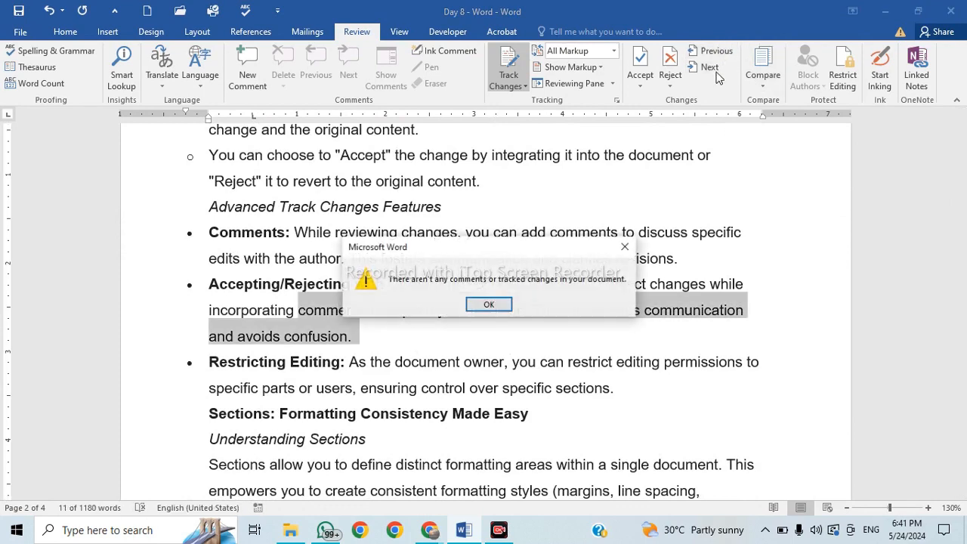
Dismiss the no-remaining-changes message and close the Track Changes menu.
{"action": "left_click", "coordinate": [489, 305]}
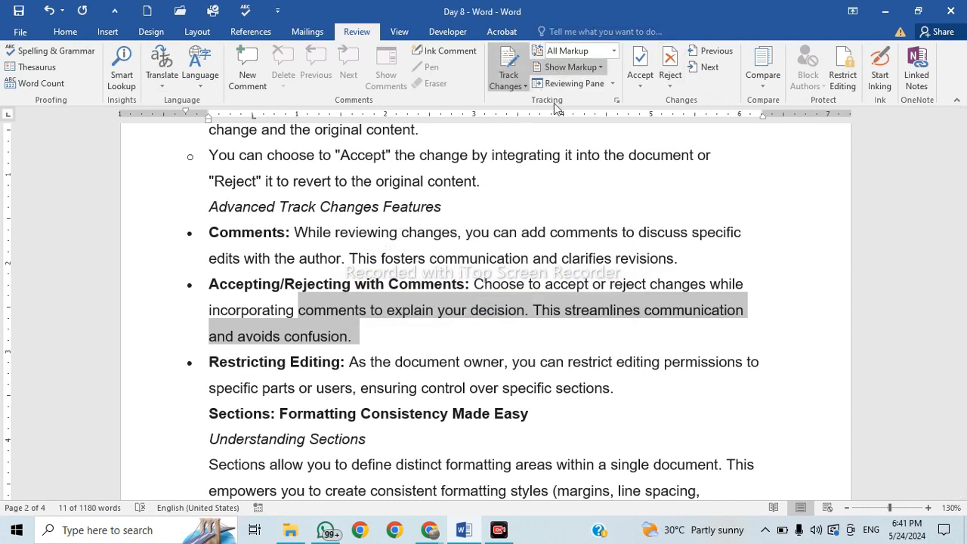
{"action": "left_click", "coordinate": [519, 85]}
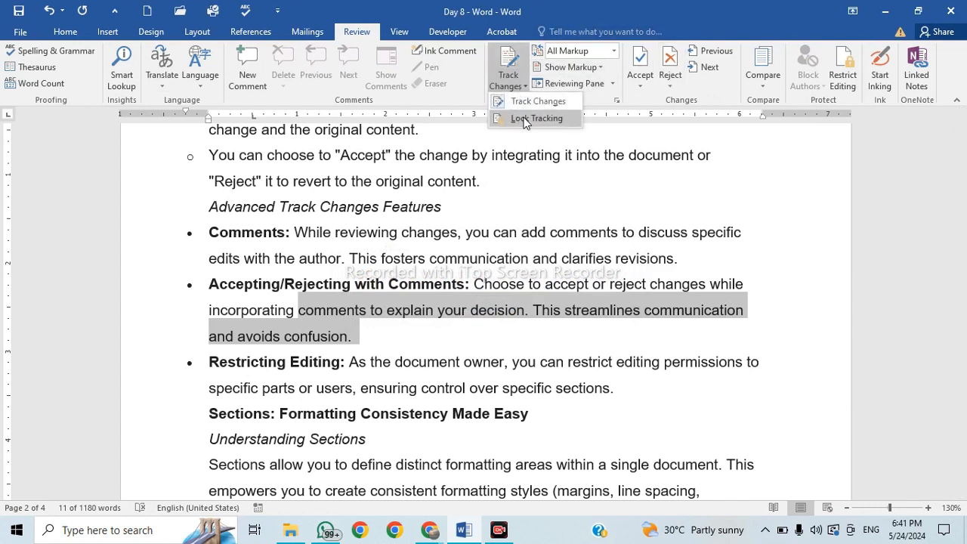
{"action": "left_click", "coordinate": [721, 102]}
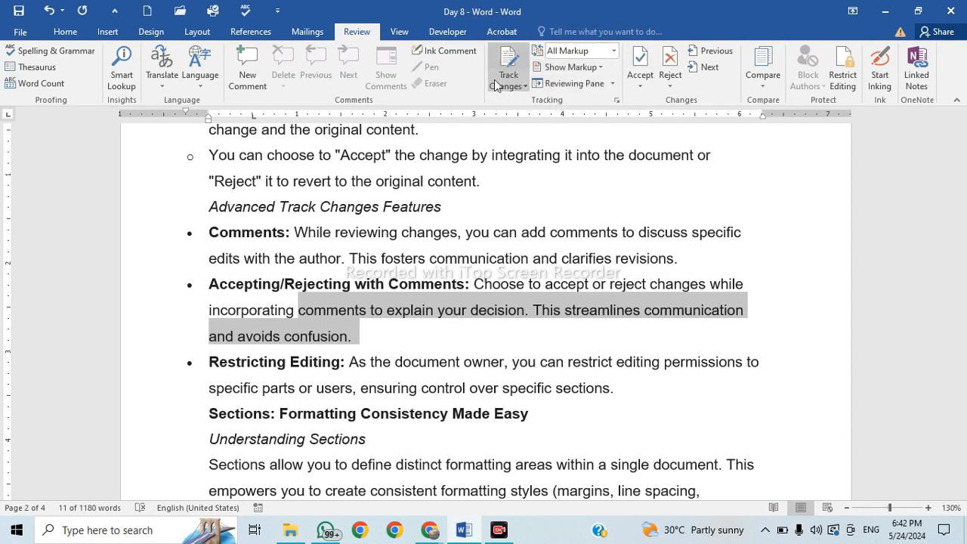
{"action": "left_click", "coordinate": [616, 50]}
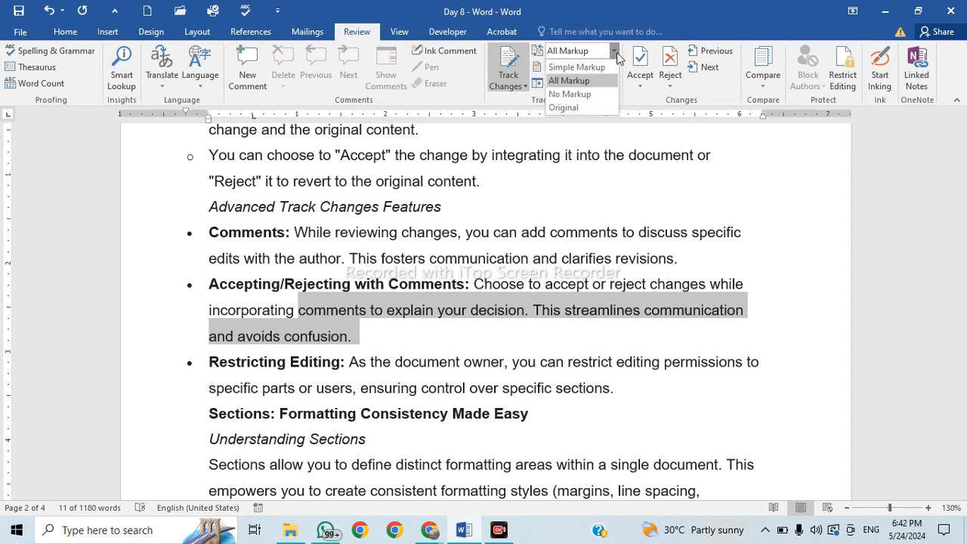
{"action": "left_click", "coordinate": [584, 108]}
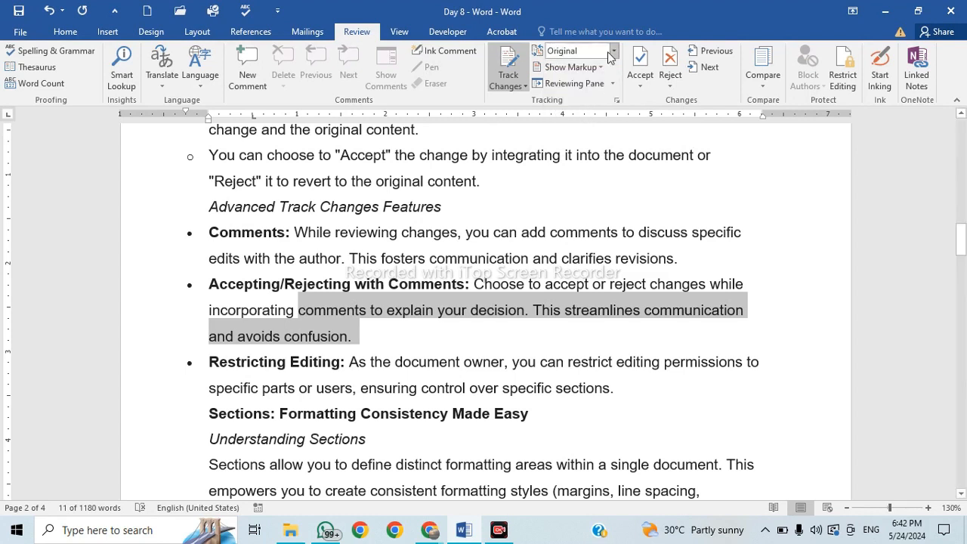
{"action": "left_click", "coordinate": [613, 50]}
{"action": "left_click", "coordinate": [596, 91]}
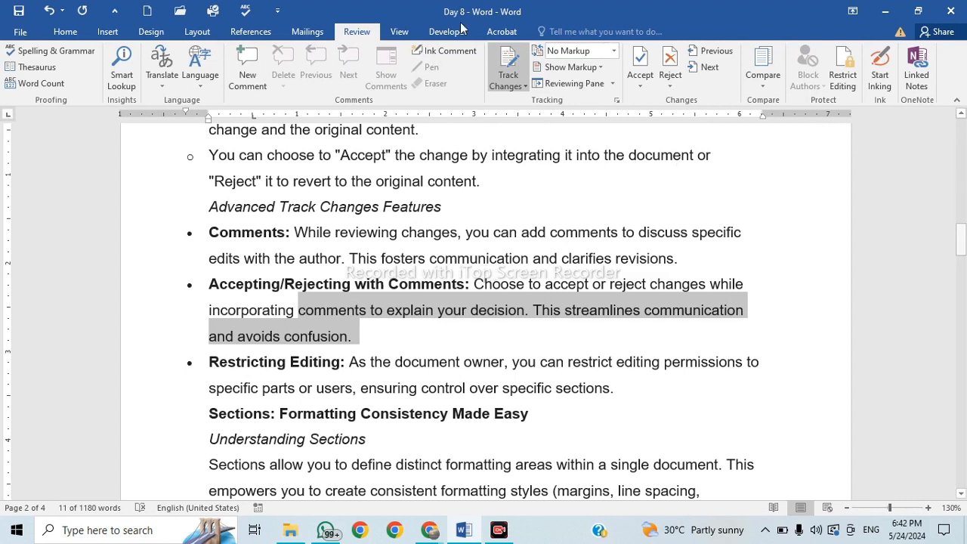
{"action": "left_click", "coordinate": [599, 69]}
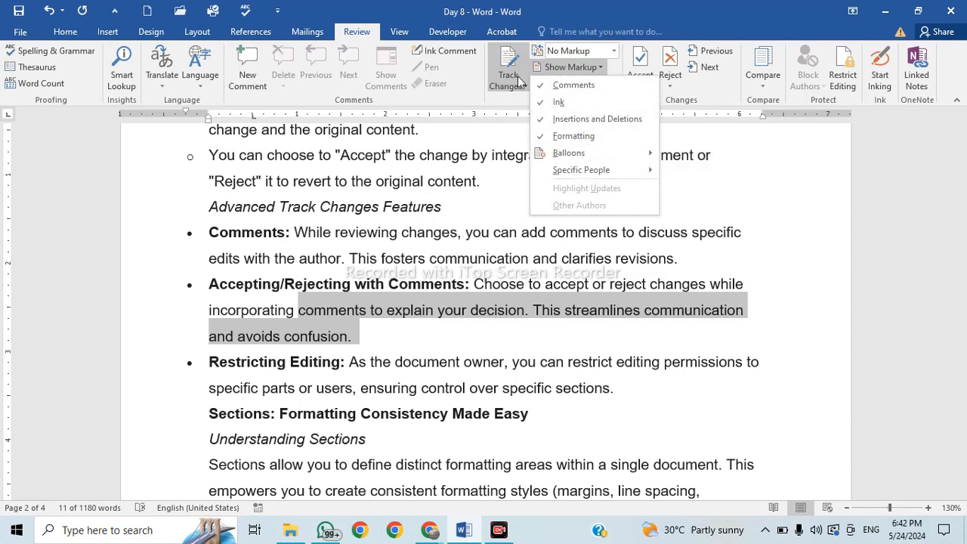
{"action": "left_click", "coordinate": [586, 50]}
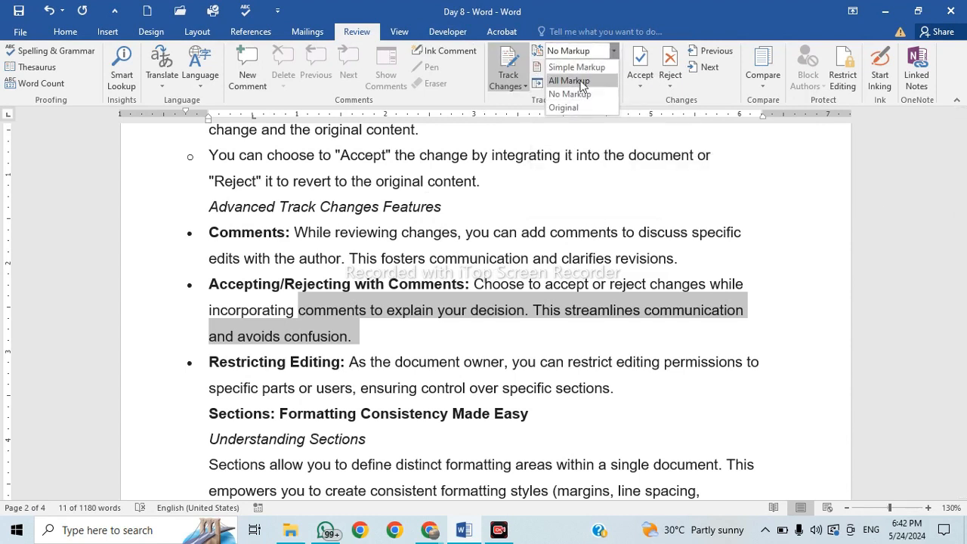
{"action": "left_click", "coordinate": [581, 81]}
{"action": "left_click", "coordinate": [509, 85]}
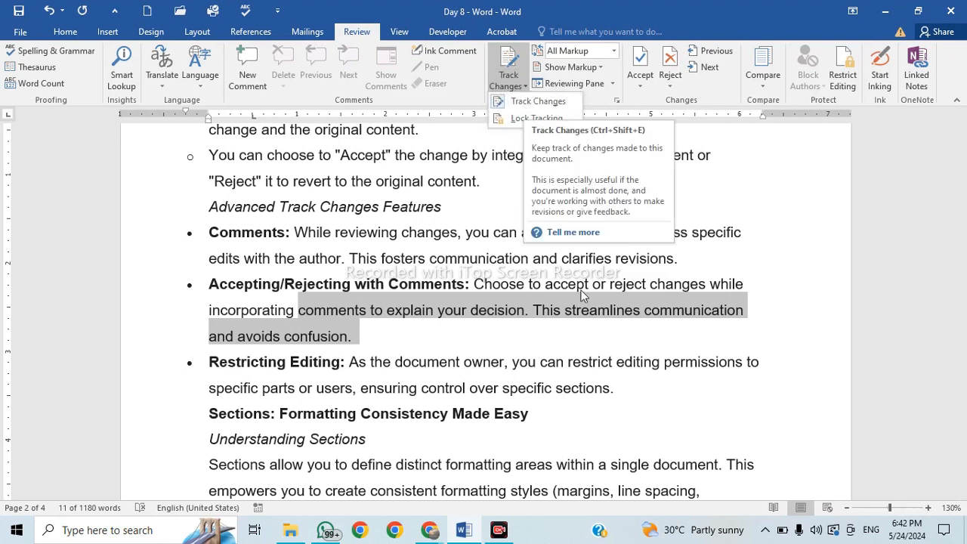
Turn change tracking back on and insert 'dsds' after Features and 'sdsds' after 'and'.
{"action": "left_click", "coordinate": [570, 344]}
{"action": "left_click", "coordinate": [502, 65]}
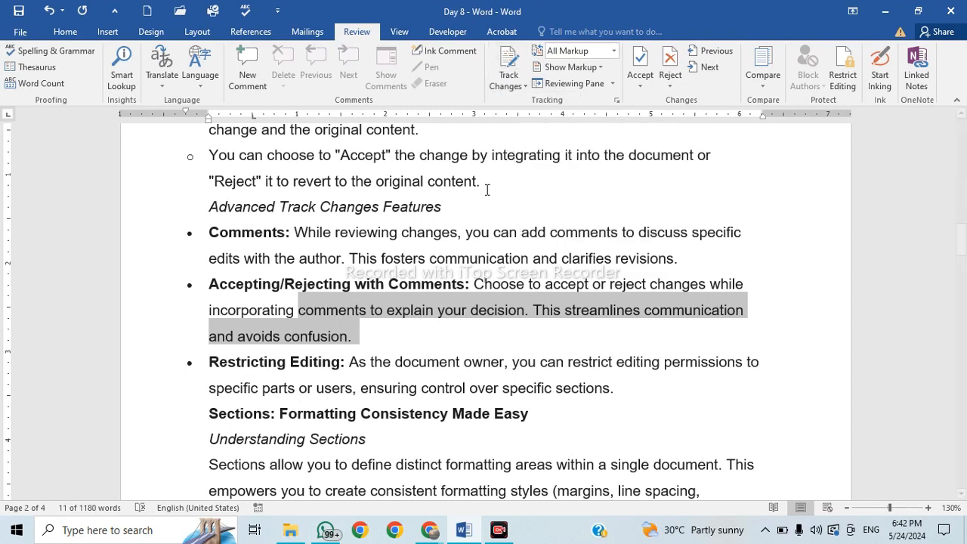
{"action": "left_click", "coordinate": [508, 86]}
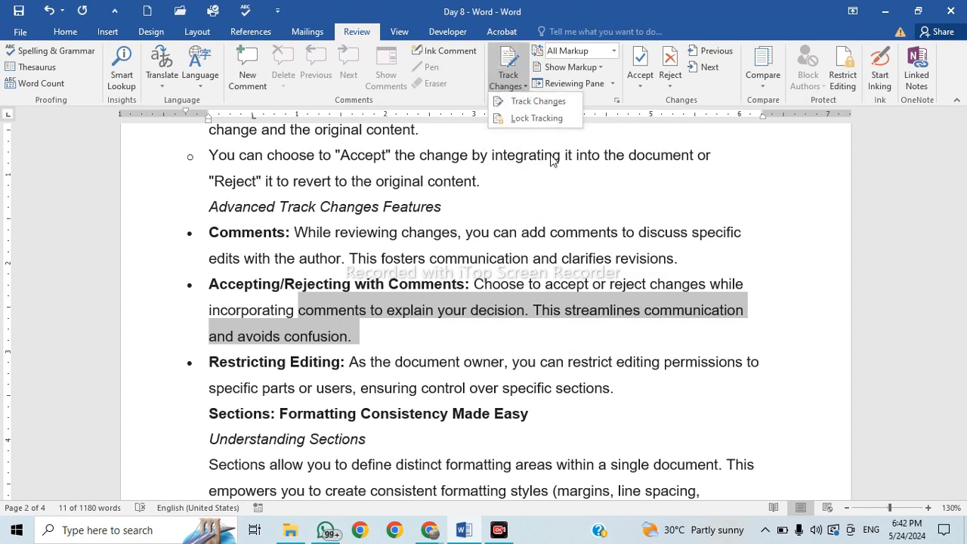
{"action": "left_click", "coordinate": [524, 105]}
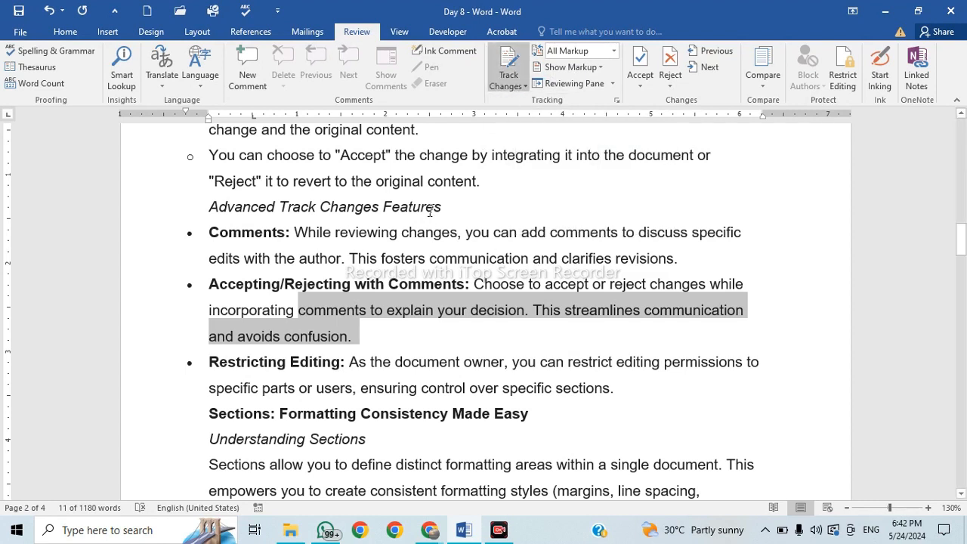
{"action": "left_click", "coordinate": [442, 206]}
{"action": "type", "text": "dsds"}
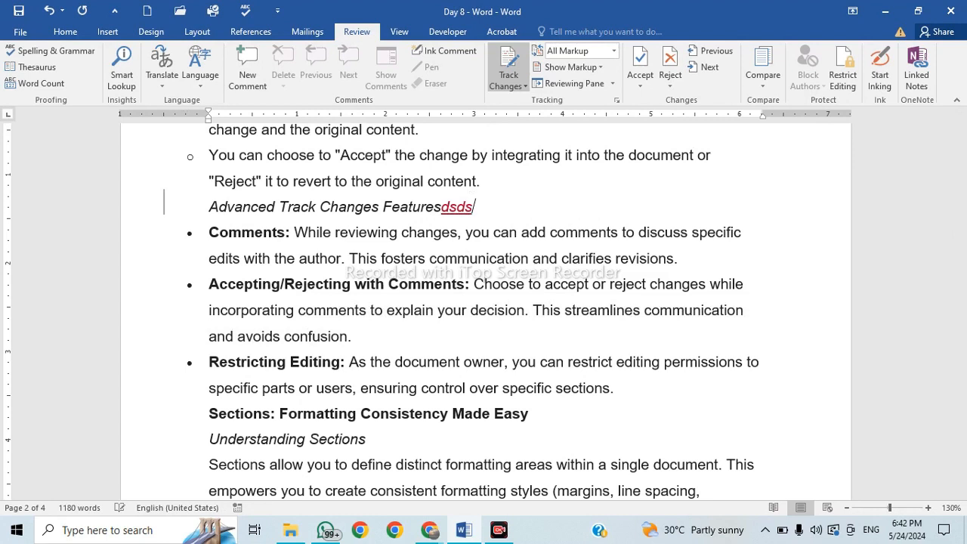
{"action": "left_click", "coordinate": [557, 259]}
{"action": "type", "text": "sdsds"}
Delete the opening of the Accepting/Rejecting explanation and move 'sections.' onto its own bullet.
{"action": "left_click_drag", "start_coordinate": [474, 284], "coordinate": [436, 309]}
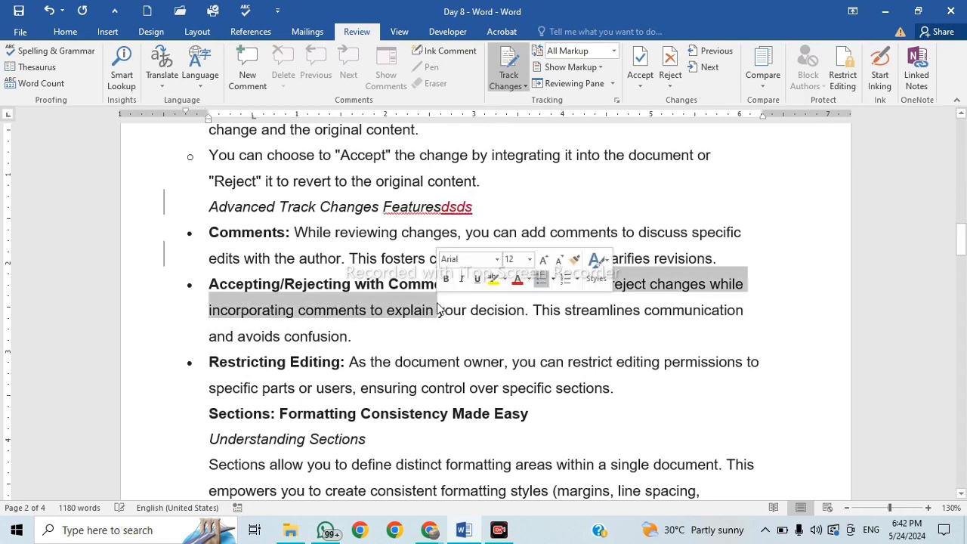
{"action": "key", "text": "Delete"}
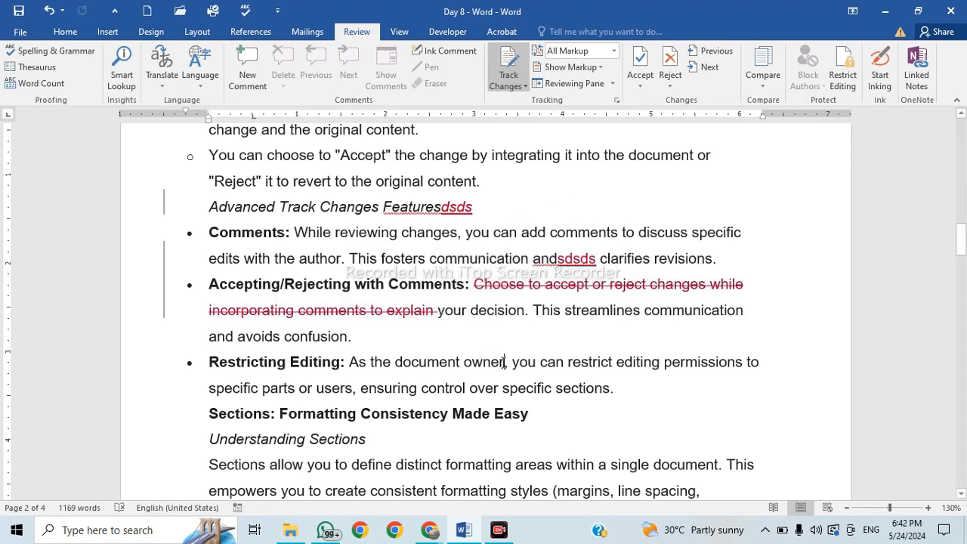
{"action": "left_click", "coordinate": [504, 362]}
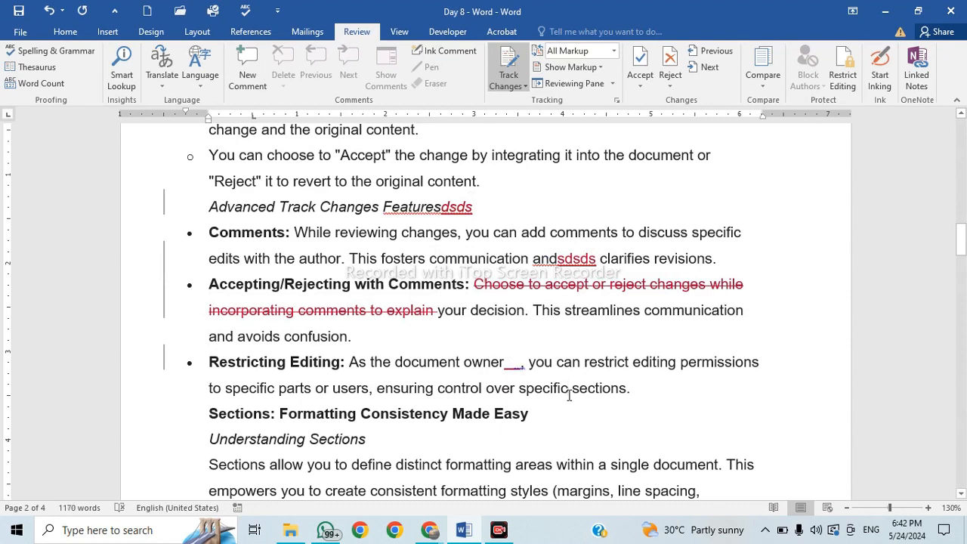
{"action": "left_click", "coordinate": [569, 393]}
{"action": "key", "text": "Return"}
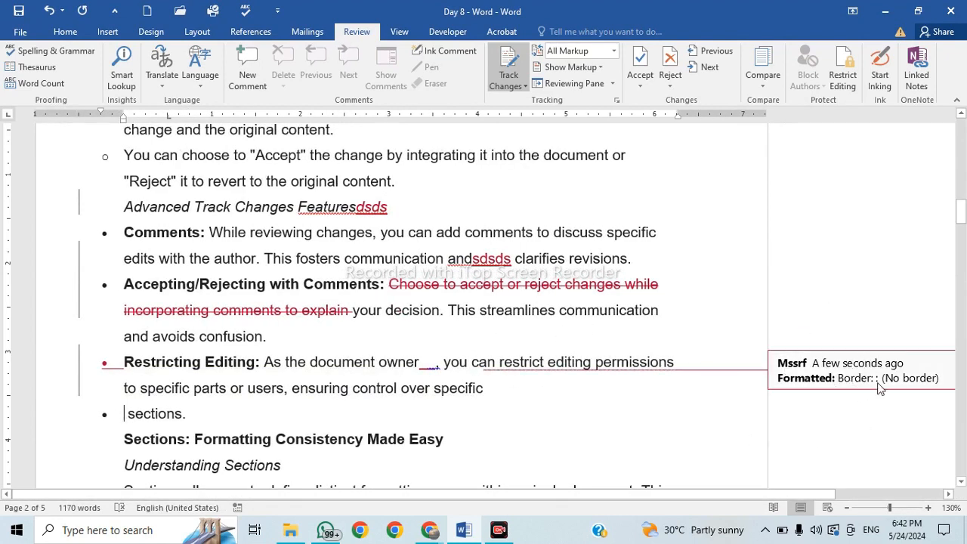
{"action": "left_click", "coordinate": [602, 69]}
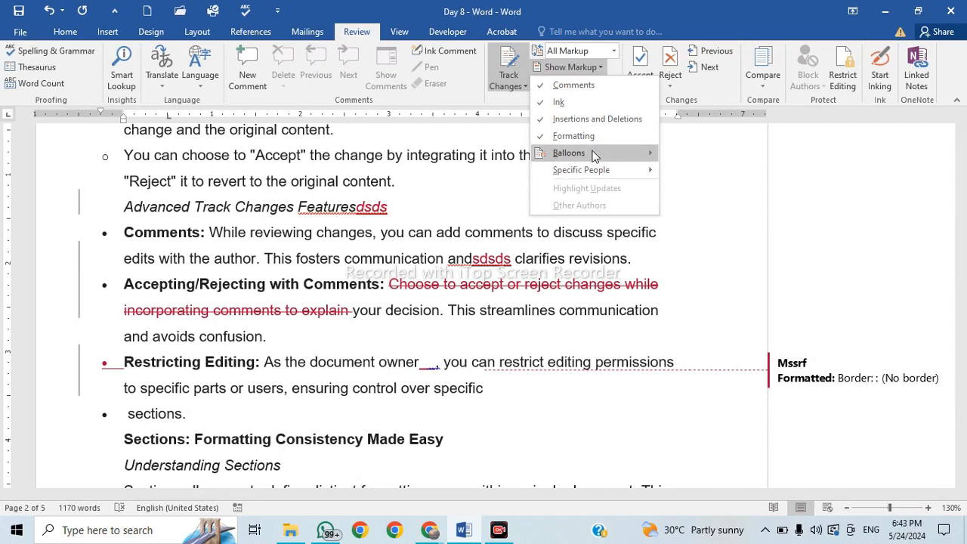
Show revisions in margin balloons.
{"action": "mouse_move", "coordinate": [594, 156]}
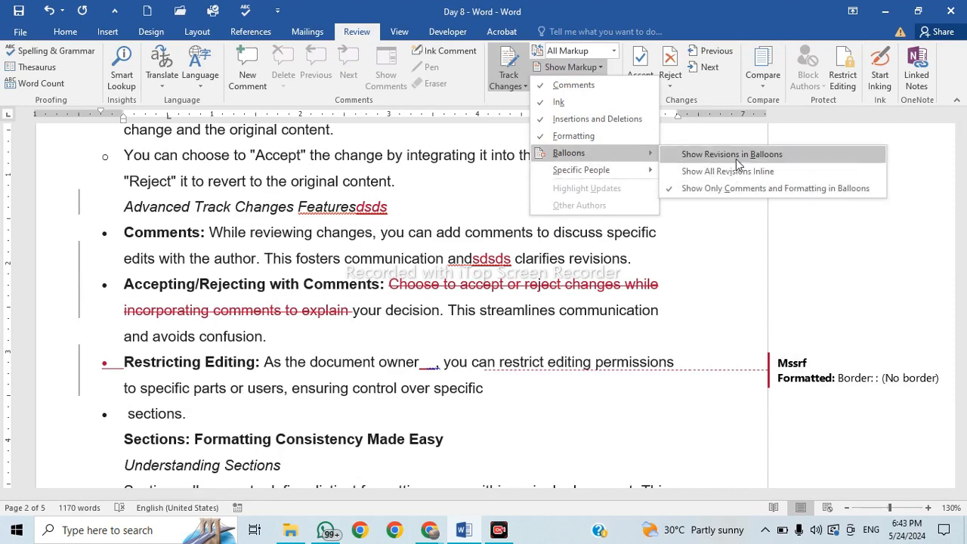
{"action": "left_click", "coordinate": [736, 159]}
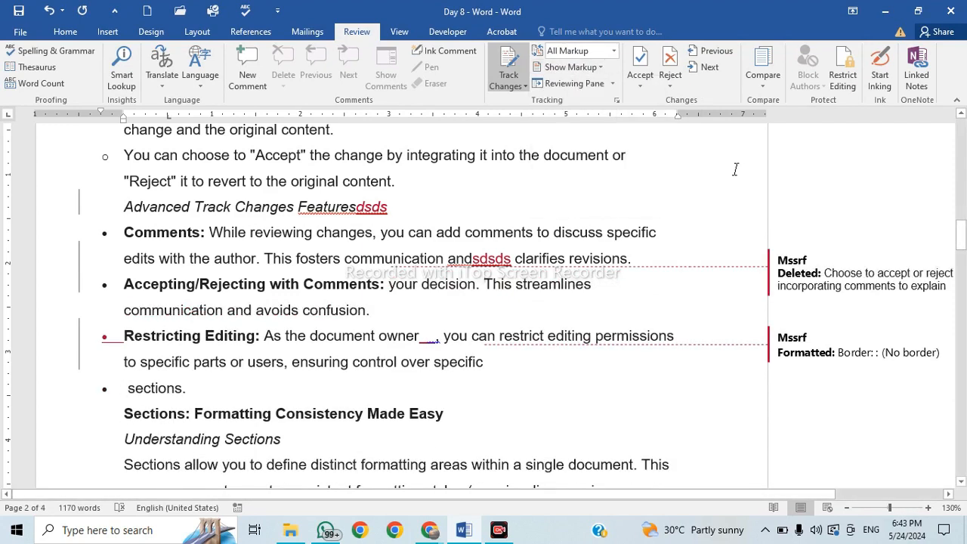
{"action": "left_click", "coordinate": [613, 83]}
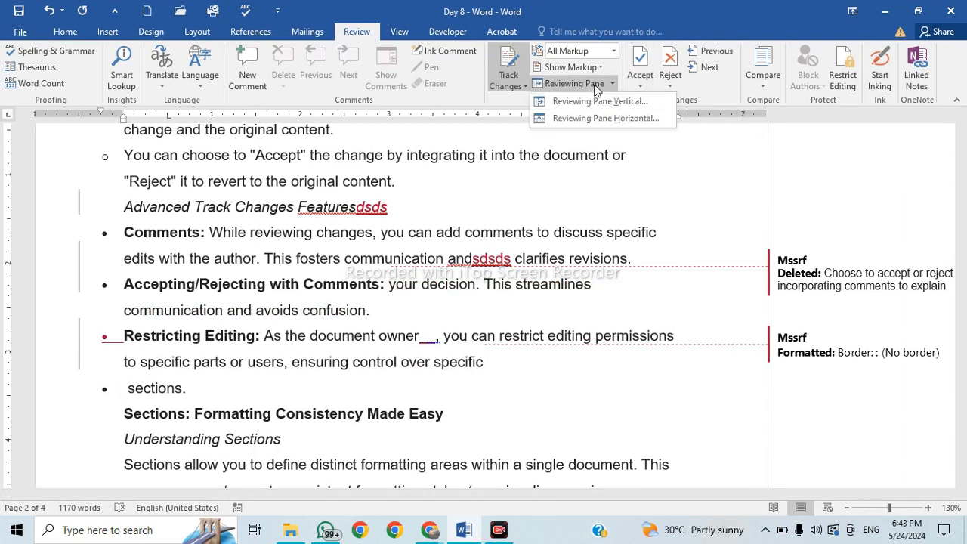
{"action": "left_click", "coordinate": [601, 68]}
Hide comments, ink, insertions and deletions, and formatting markup one by one.
{"action": "left_click", "coordinate": [601, 67]}
{"action": "left_click", "coordinate": [582, 84]}
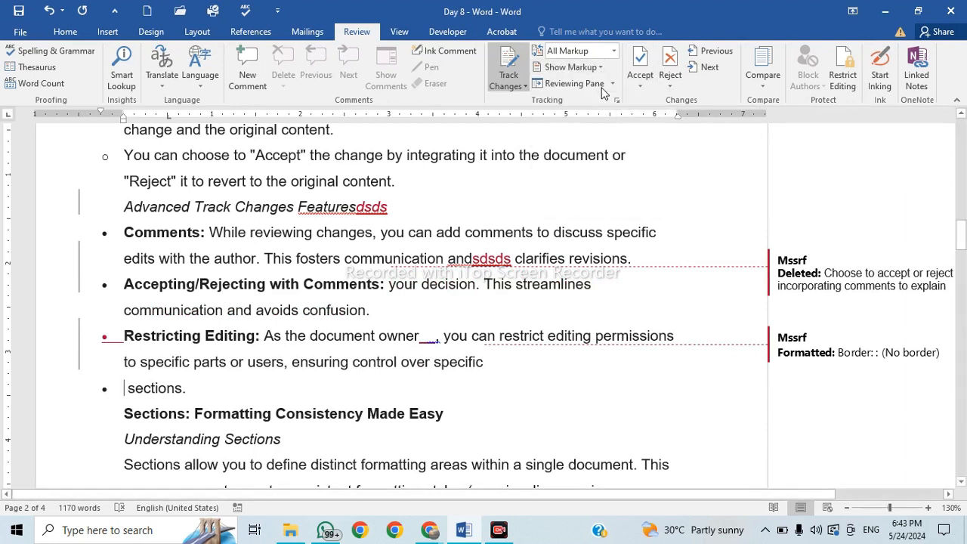
{"action": "left_click", "coordinate": [597, 67]}
{"action": "left_click", "coordinate": [583, 102]}
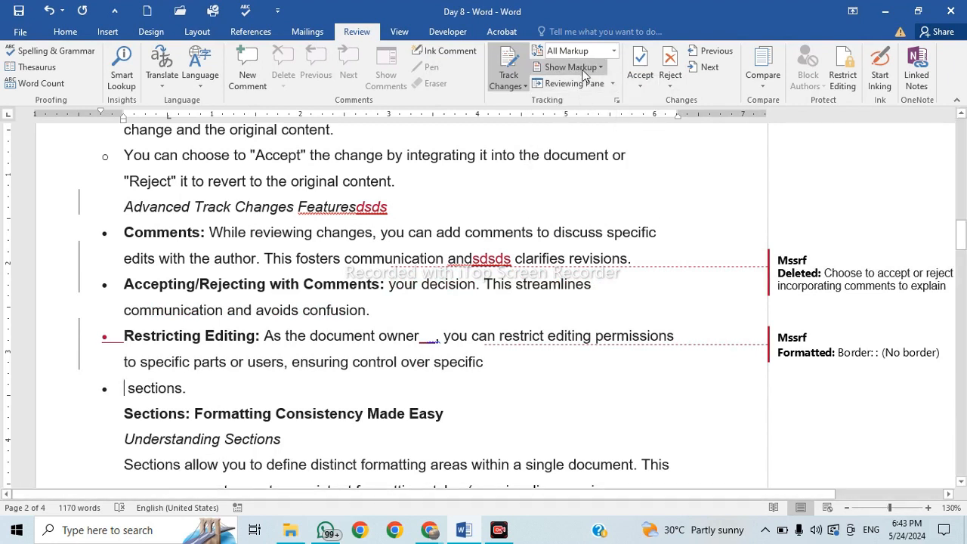
{"action": "left_click", "coordinate": [582, 69]}
{"action": "left_click", "coordinate": [570, 119]}
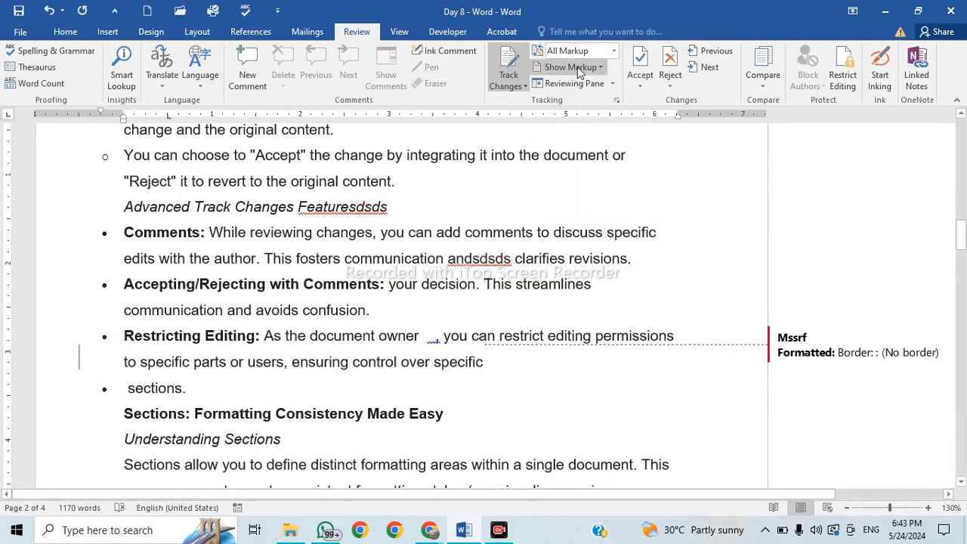
{"action": "left_click", "coordinate": [577, 67]}
{"action": "left_click", "coordinate": [572, 133]}
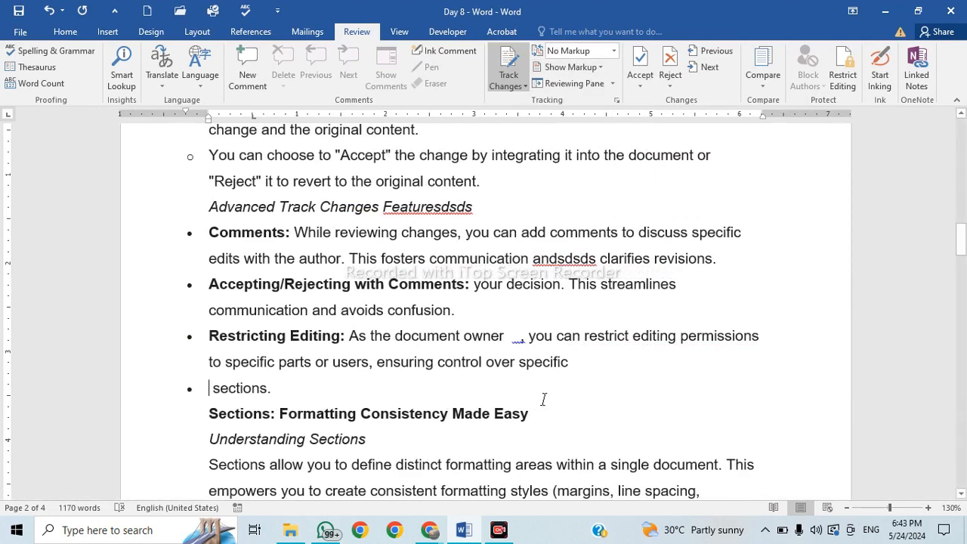
Turn the markup back on, including insertions, deletions and formatting.
{"action": "left_click", "coordinate": [572, 66]}
{"action": "left_click", "coordinate": [595, 112]}
{"action": "left_click", "coordinate": [595, 66]}
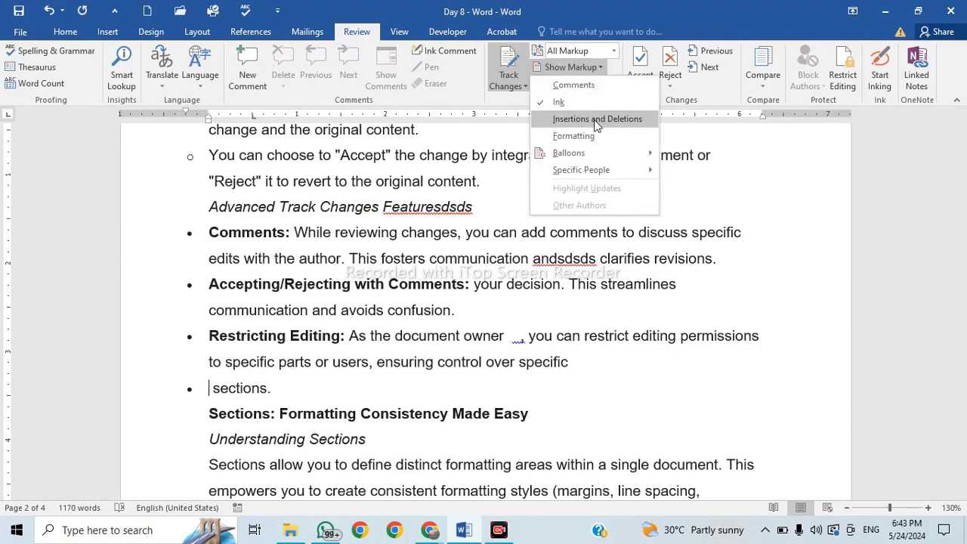
{"action": "left_click", "coordinate": [597, 119]}
{"action": "left_click", "coordinate": [598, 69]}
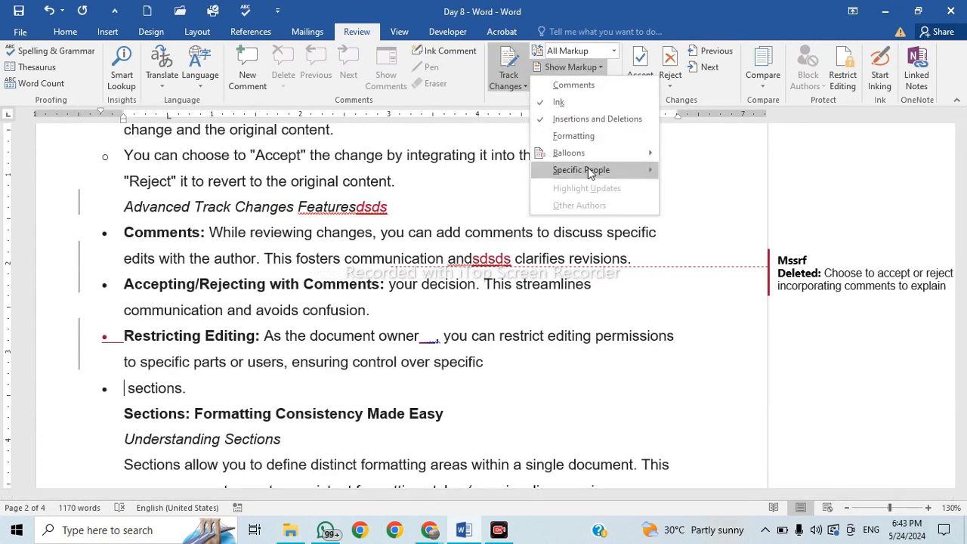
{"action": "left_click", "coordinate": [594, 136]}
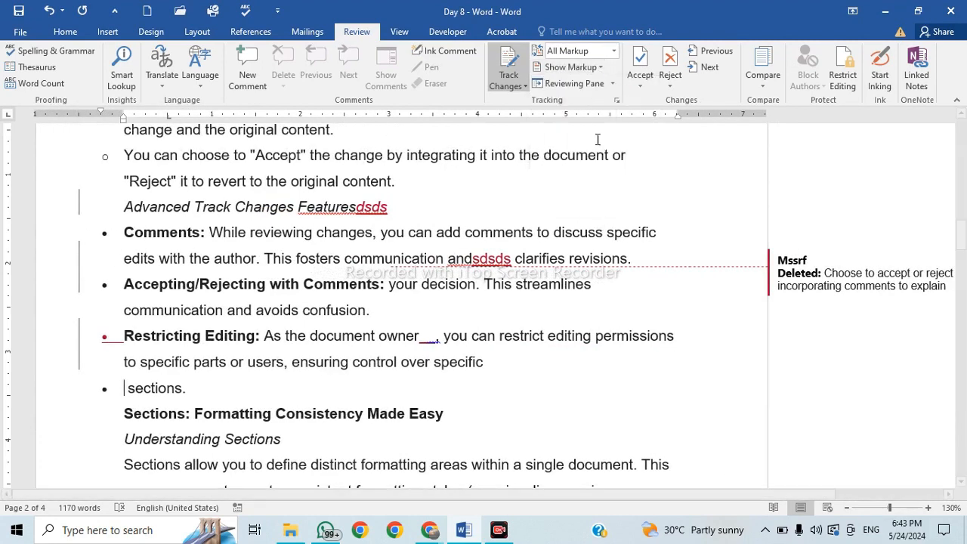
{"action": "left_click", "coordinate": [597, 68]}
{"action": "left_click", "coordinate": [604, 84]}
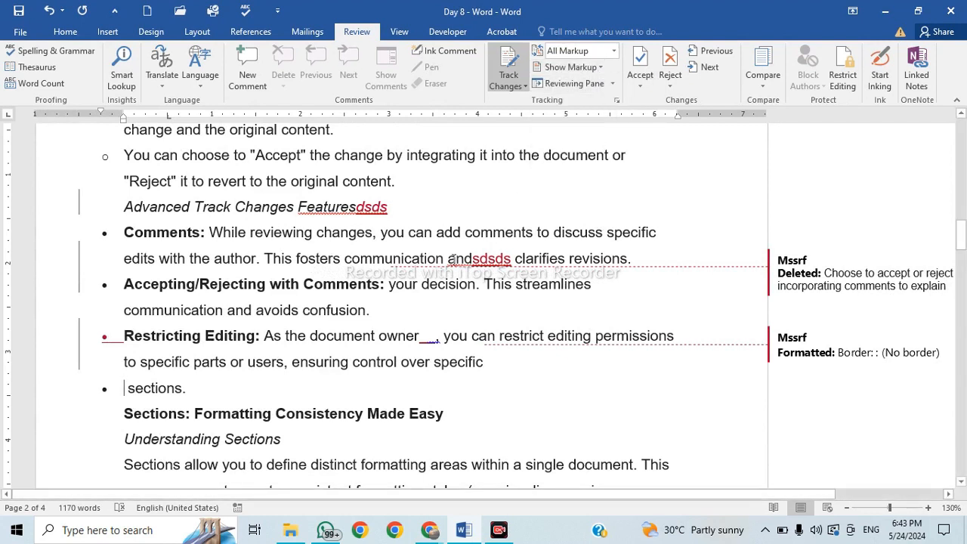
Try the Reviewing Pane vertically and horizontally, then close it to leave only balloons.
{"action": "left_click", "coordinate": [612, 84]}
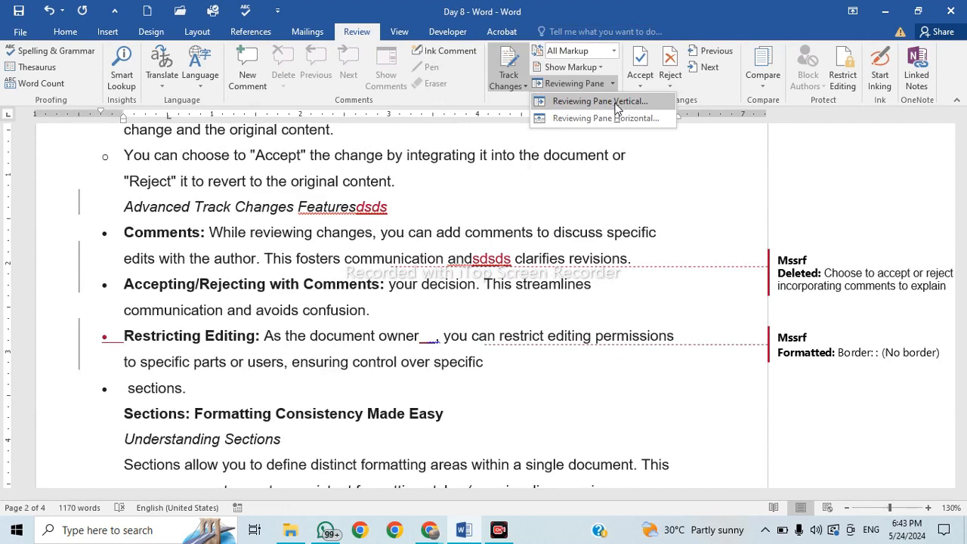
{"action": "left_click", "coordinate": [616, 105]}
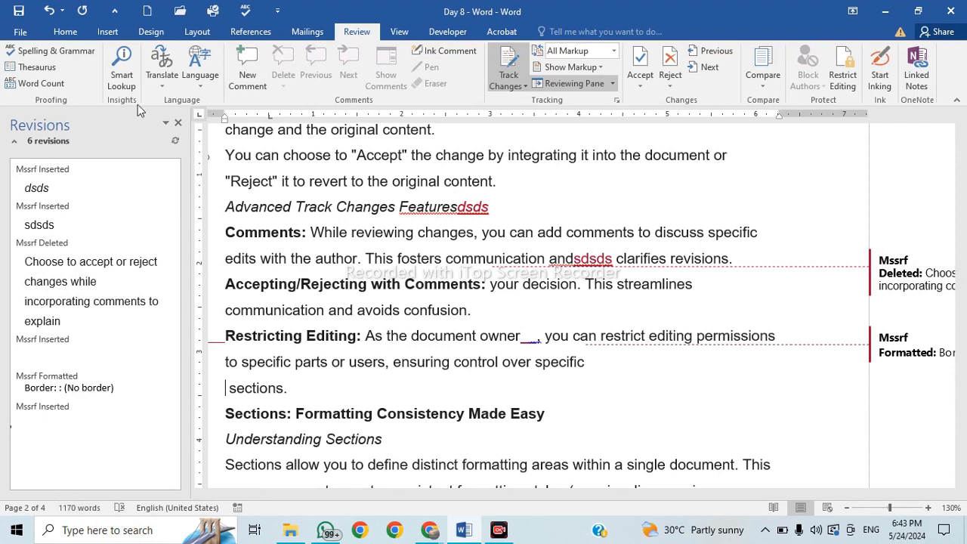
{"action": "left_click", "coordinate": [612, 83]}
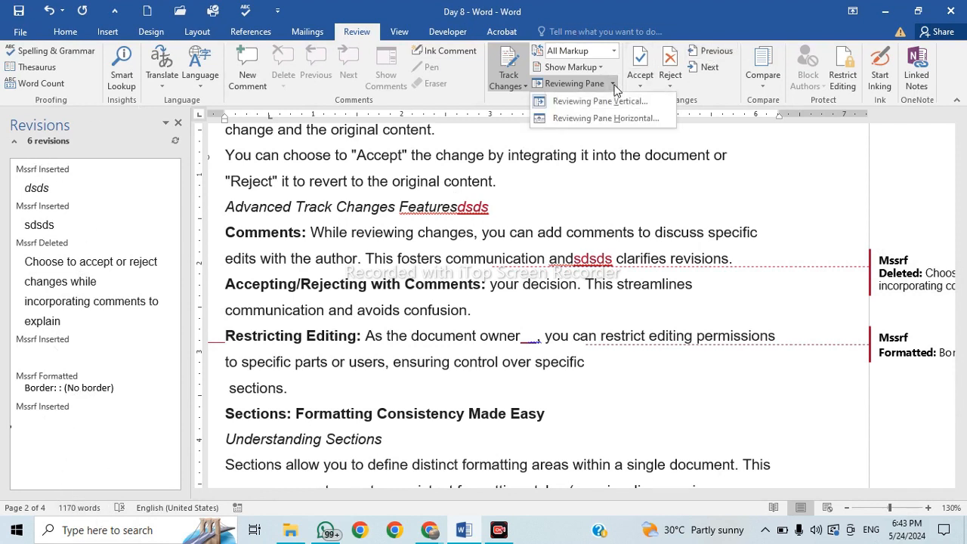
{"action": "left_click", "coordinate": [612, 118]}
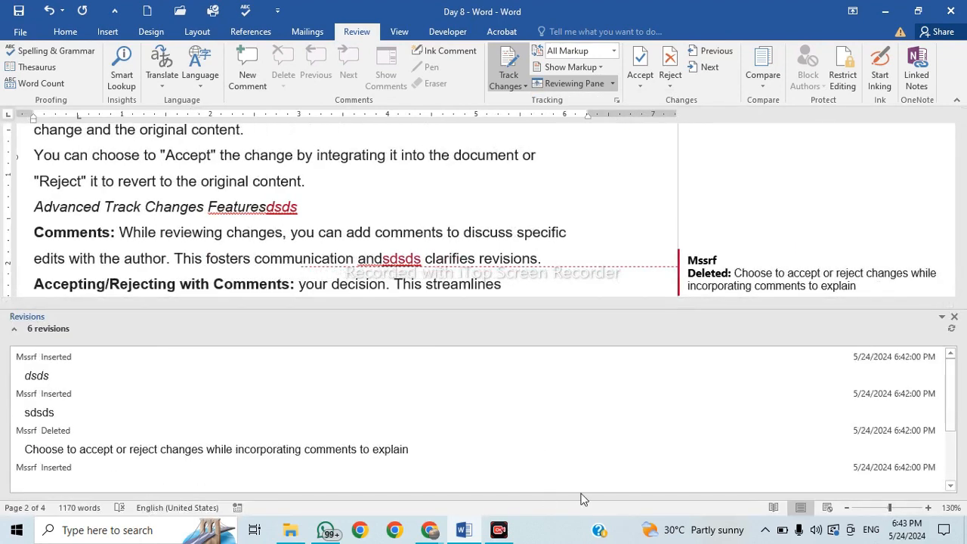
{"action": "left_click", "coordinate": [597, 83]}
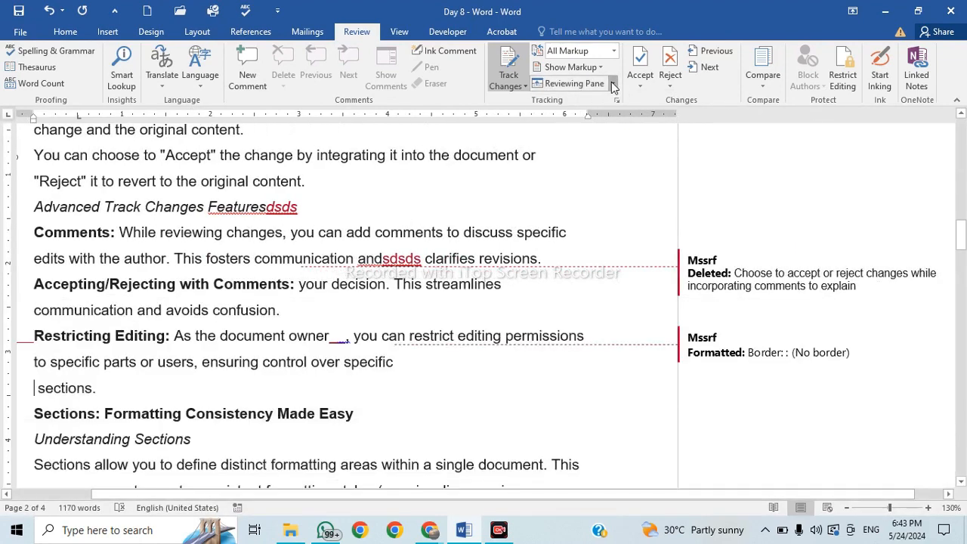
{"action": "left_click", "coordinate": [612, 84]}
{"action": "left_click", "coordinate": [606, 108]}
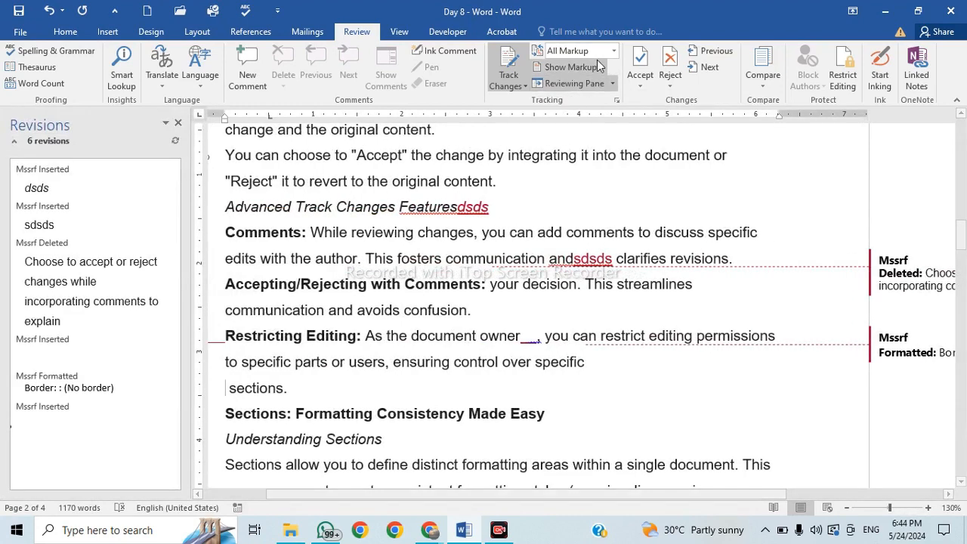
{"action": "left_click", "coordinate": [607, 87]}
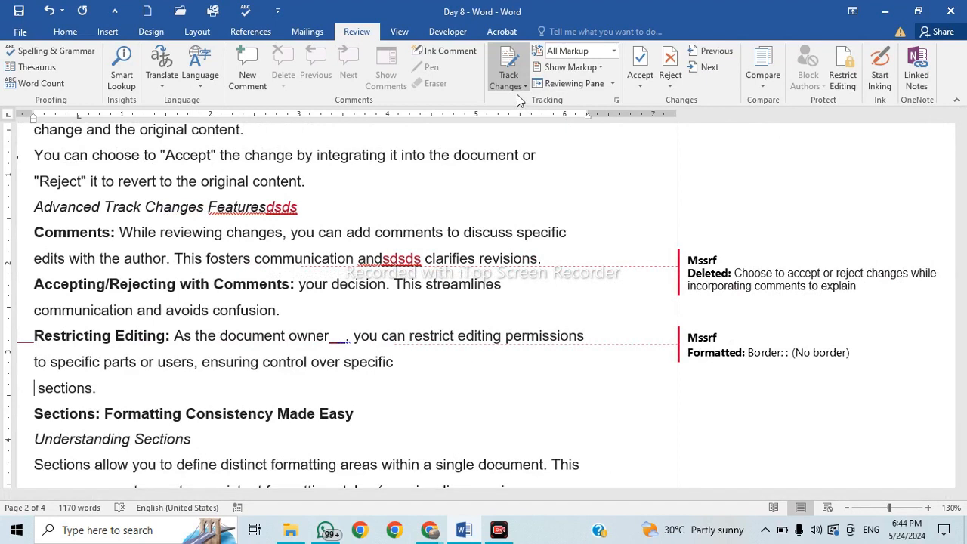
Switch Track Changes off after briefly checking the Compare options.
{"action": "left_click", "coordinate": [755, 92]}
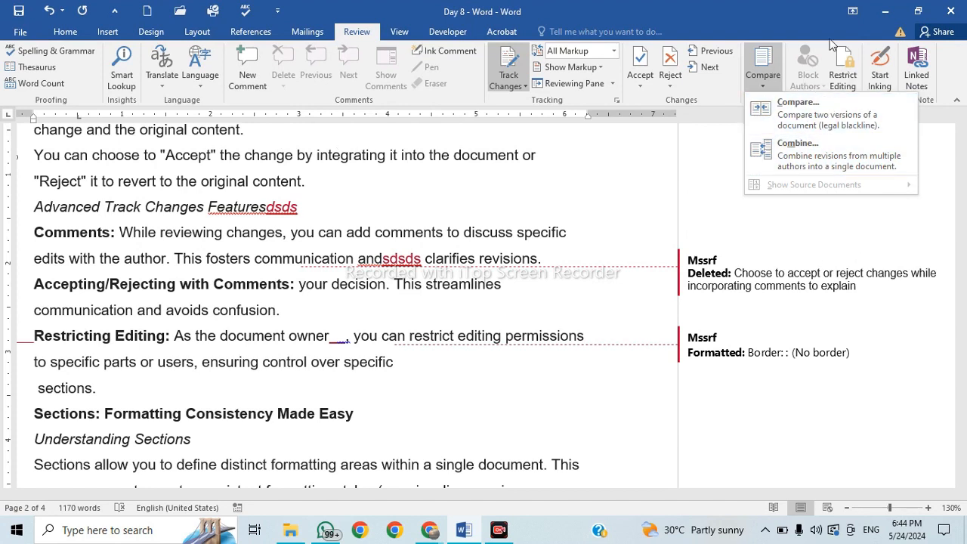
{"action": "left_click", "coordinate": [851, 79]}
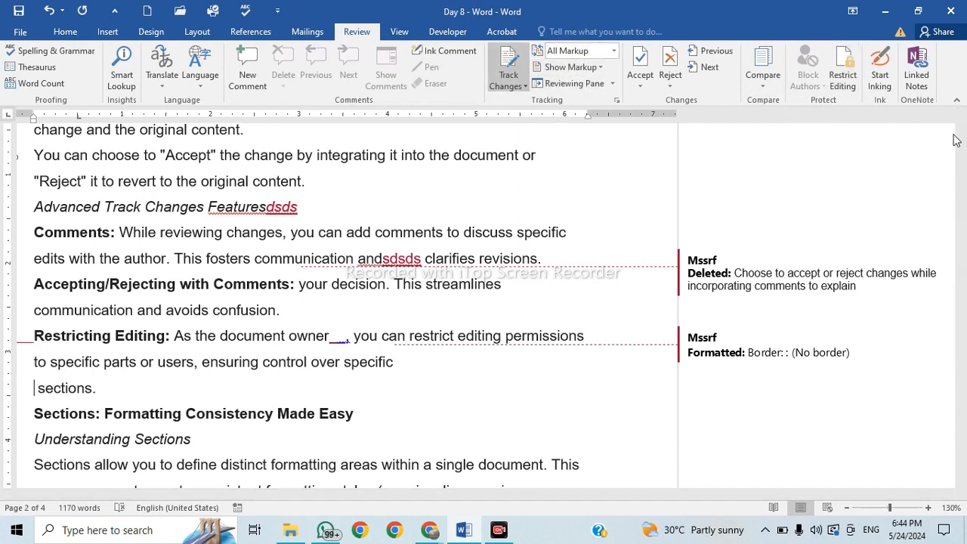
{"action": "left_click", "coordinate": [510, 83]}
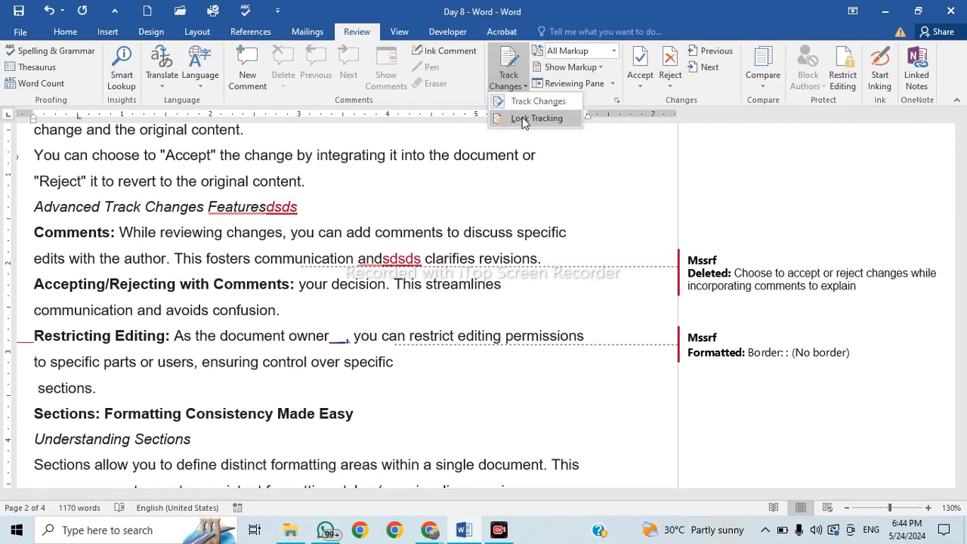
{"action": "left_click", "coordinate": [521, 104]}
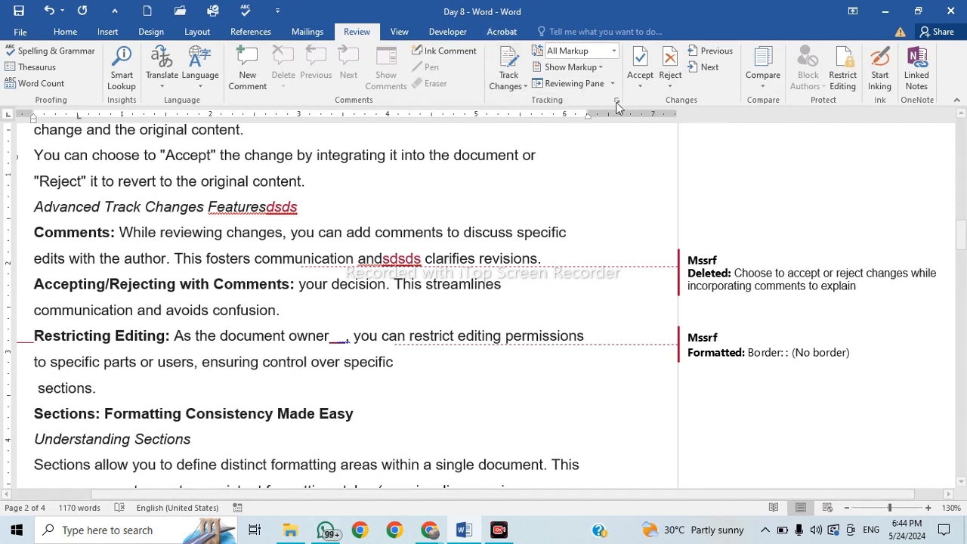
{"action": "left_click", "coordinate": [666, 85]}
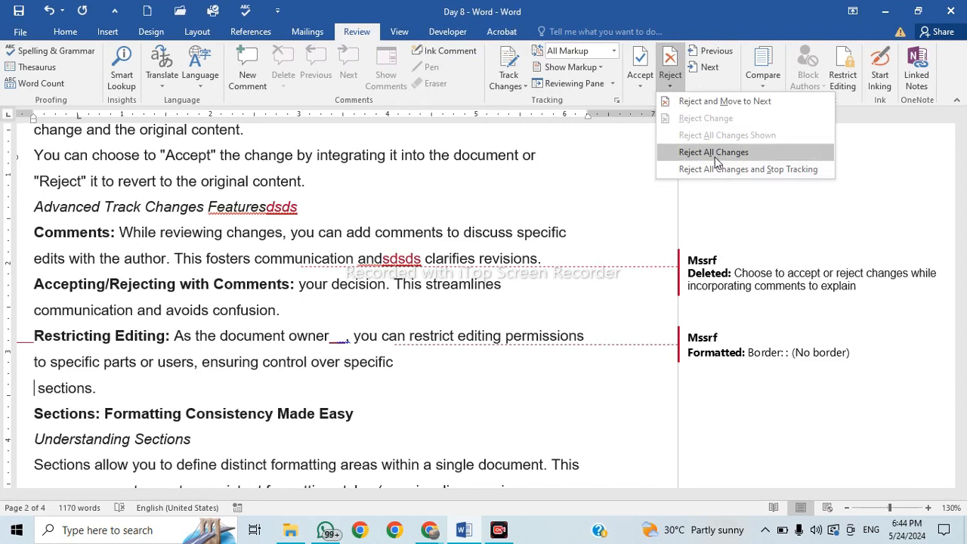
Reject all changes, removing the 'dsds' insertions and restoring the deleted sentence.
{"action": "left_click", "coordinate": [716, 155]}
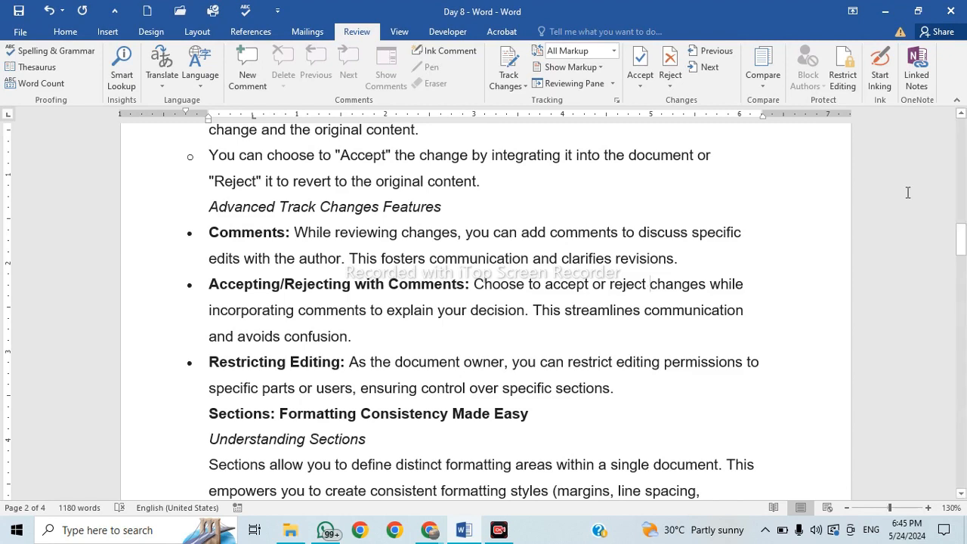
Restrict editing to Comments only, add Everyone as an exception, and start enforcing protection.
{"action": "left_click", "coordinate": [846, 80]}
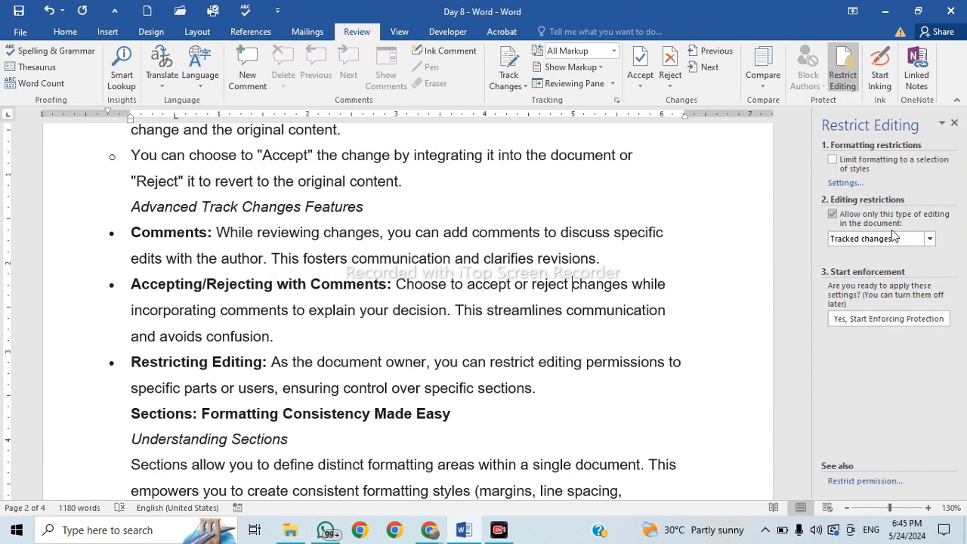
{"action": "left_click", "coordinate": [929, 239]}
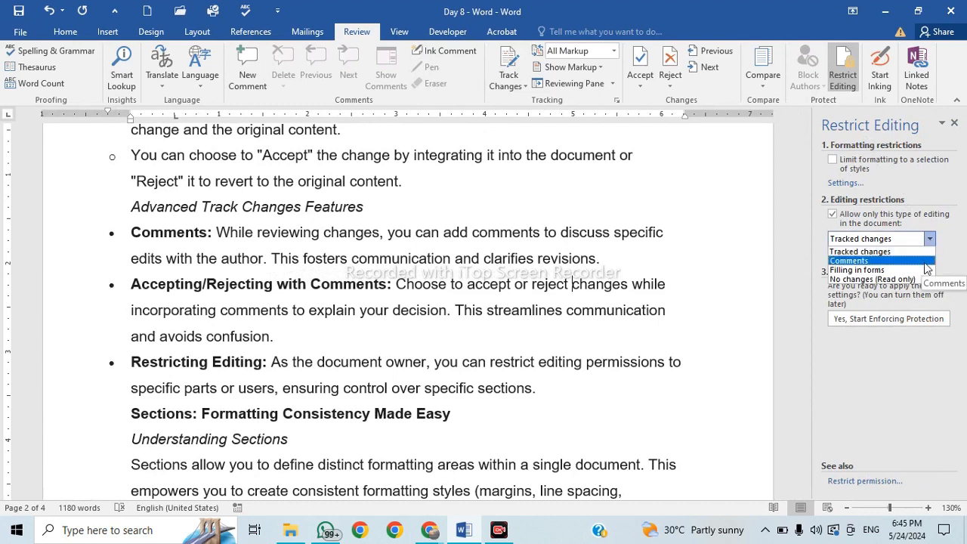
{"action": "left_click", "coordinate": [925, 262]}
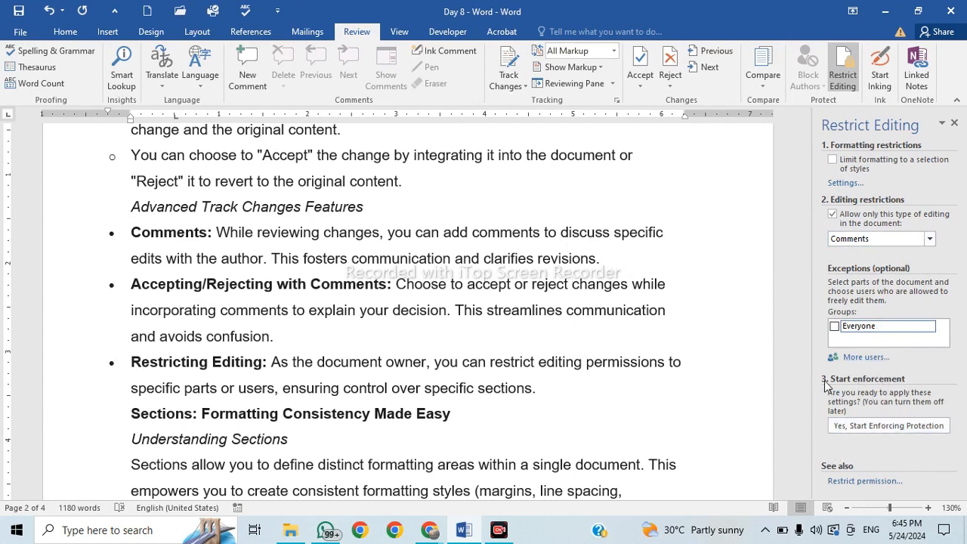
{"action": "left_click", "coordinate": [856, 240]}
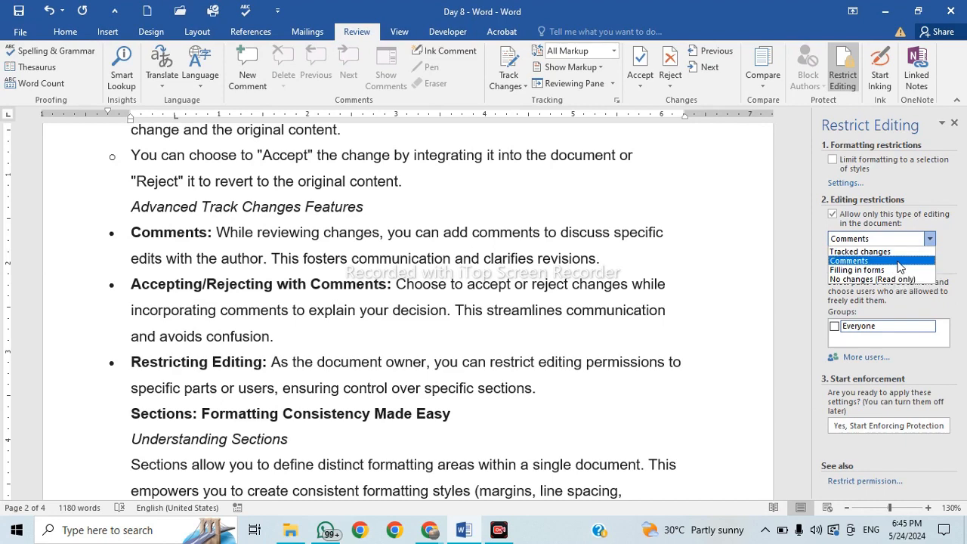
{"action": "left_click", "coordinate": [897, 261]}
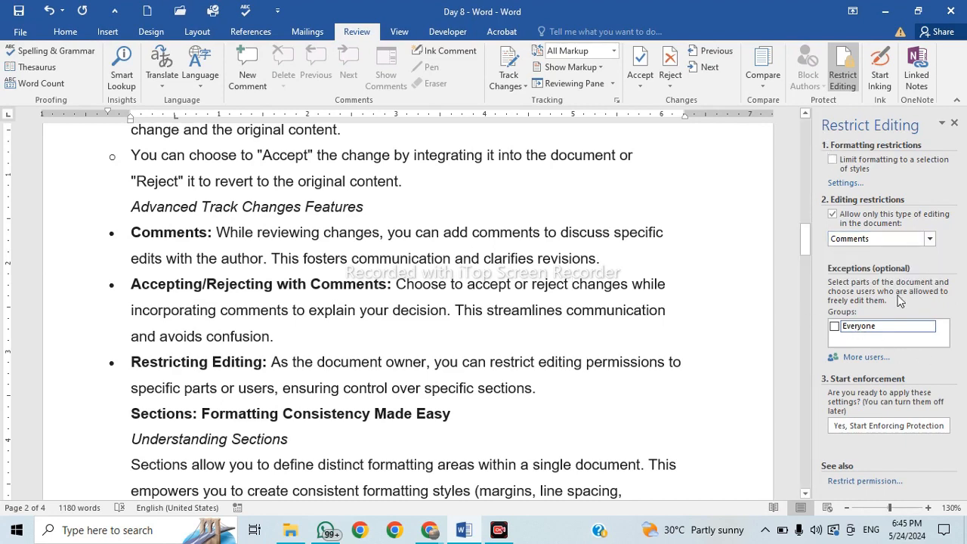
{"action": "left_click", "coordinate": [848, 330]}
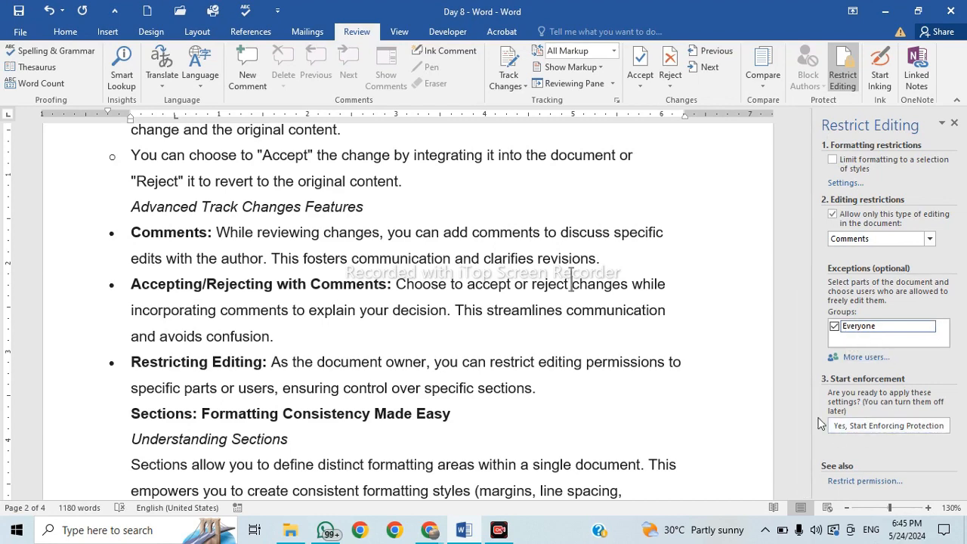
{"action": "left_click", "coordinate": [900, 434]}
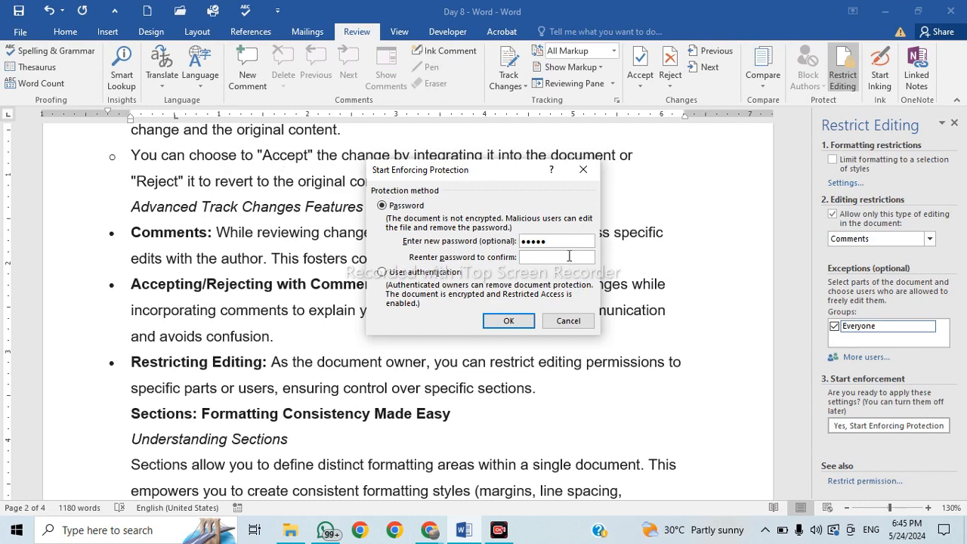
Enforce the protection and confirm Backspace edits in the text are refused.
{"action": "left_click", "coordinate": [508, 321]}
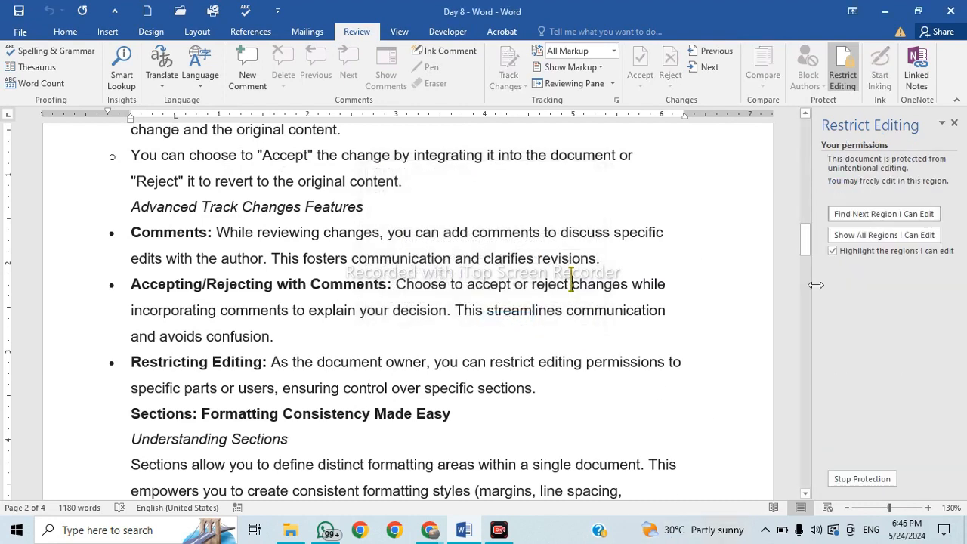
{"action": "left_click", "coordinate": [421, 193]}
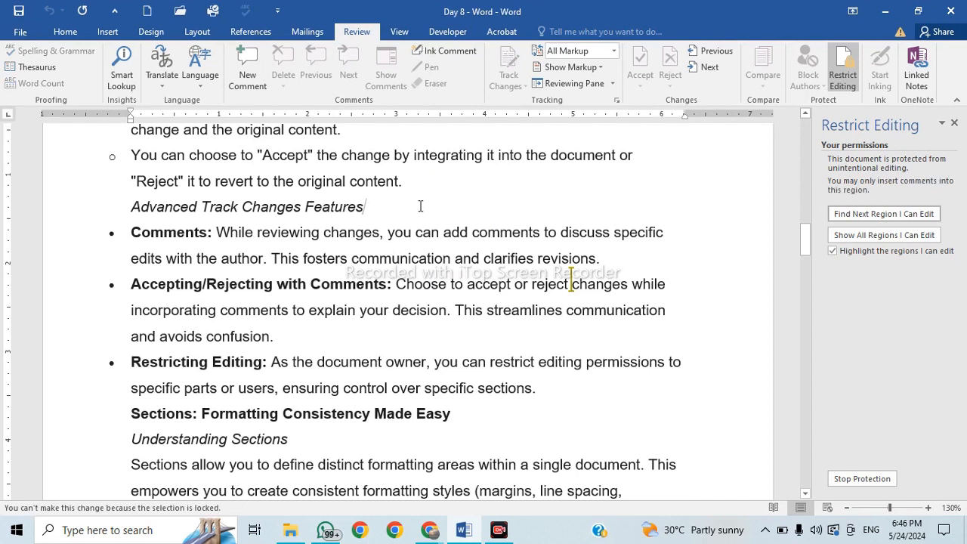
{"action": "key", "text": "BackSpace"}
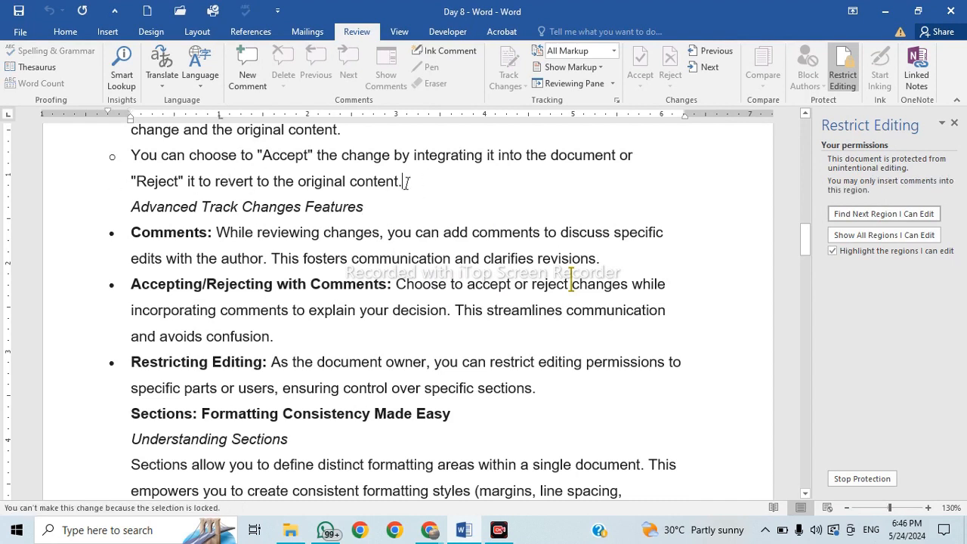
{"action": "key", "text": "BackSpace"}
{"action": "left_click", "coordinate": [490, 340]}
{"action": "key", "text": "BackSpace"}
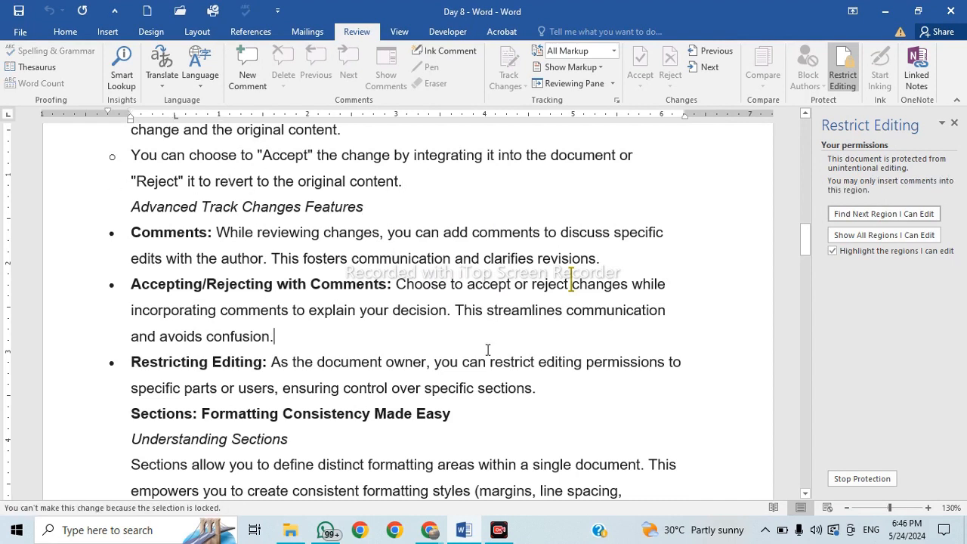
Try deleting selected passages elsewhere, confirming the document stays locked to edits.
{"action": "scroll", "coordinate": [353, 247], "scroll_direction": "up", "scroll_amount": 10}
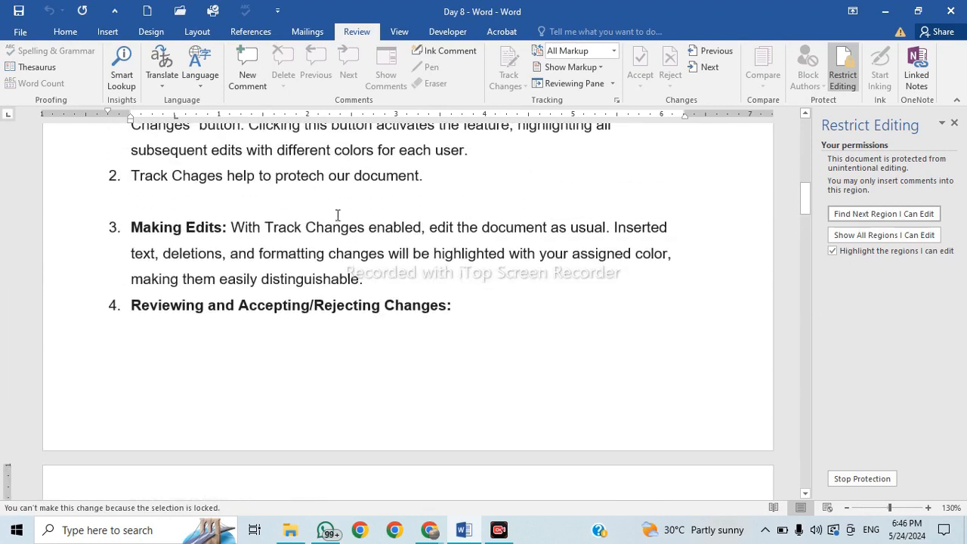
{"action": "left_click_drag", "start_coordinate": [329, 177], "coordinate": [475, 194]}
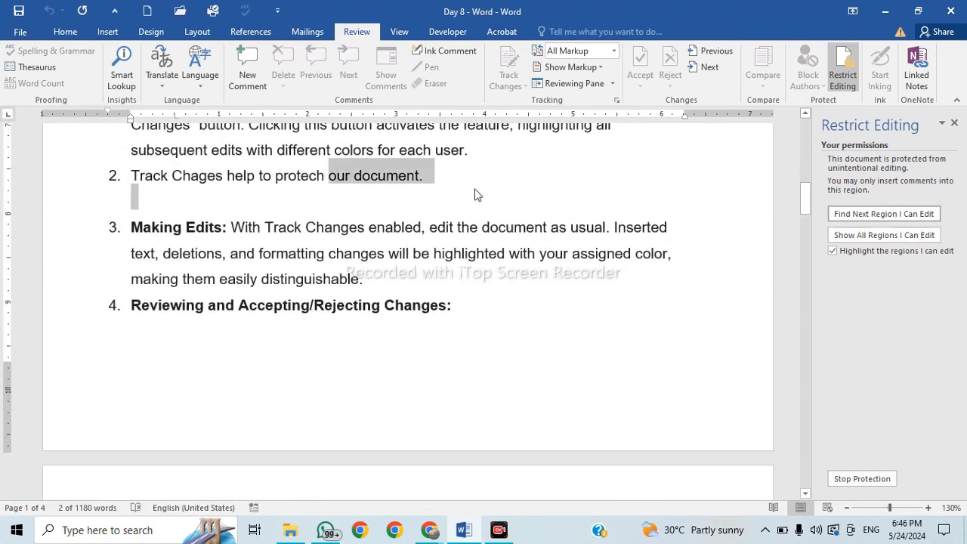
{"action": "key", "text": "BackSpace"}
{"action": "left_click", "coordinate": [460, 228]}
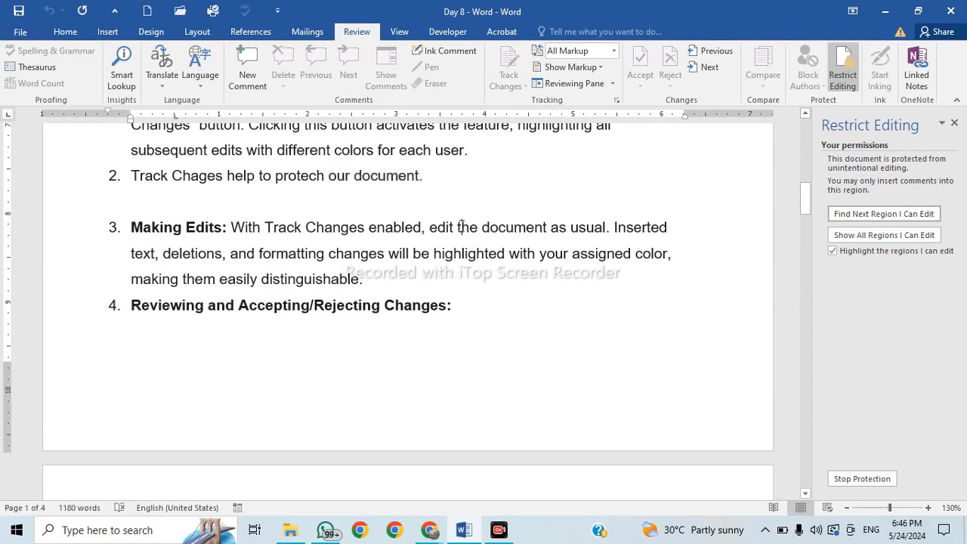
{"action": "key", "text": "BackSpace"}
{"action": "left_click_drag", "start_coordinate": [260, 223], "coordinate": [370, 312]}
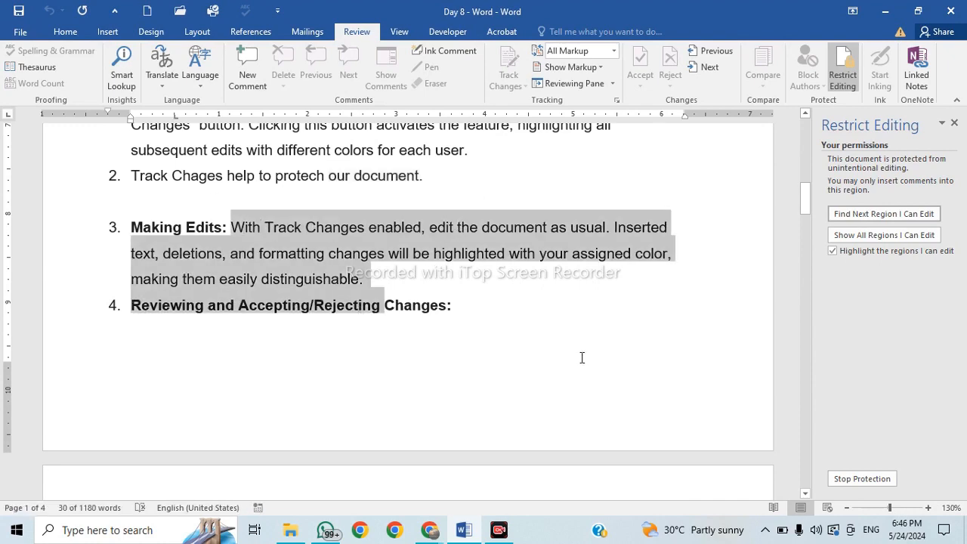
{"action": "scroll", "coordinate": [427, 300], "scroll_direction": "up", "scroll_amount": 10}
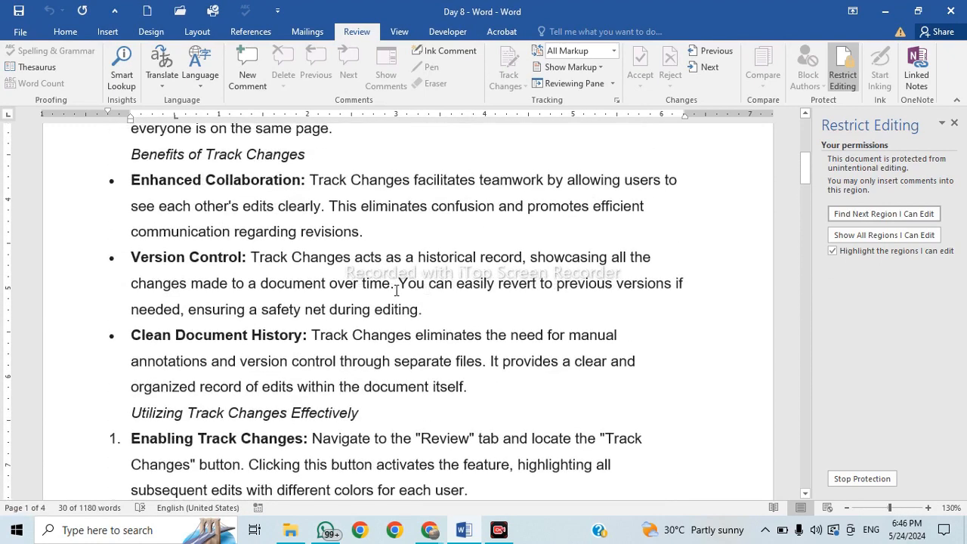
{"action": "scroll", "coordinate": [359, 270], "scroll_direction": "up", "scroll_amount": 2}
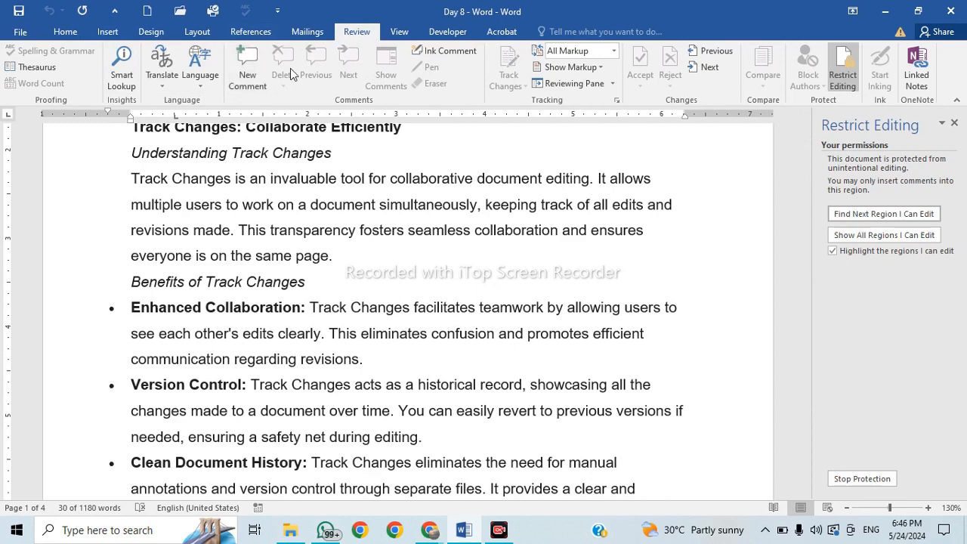
Insert an empty comment, then undo it.
{"action": "left_click", "coordinate": [246, 83]}
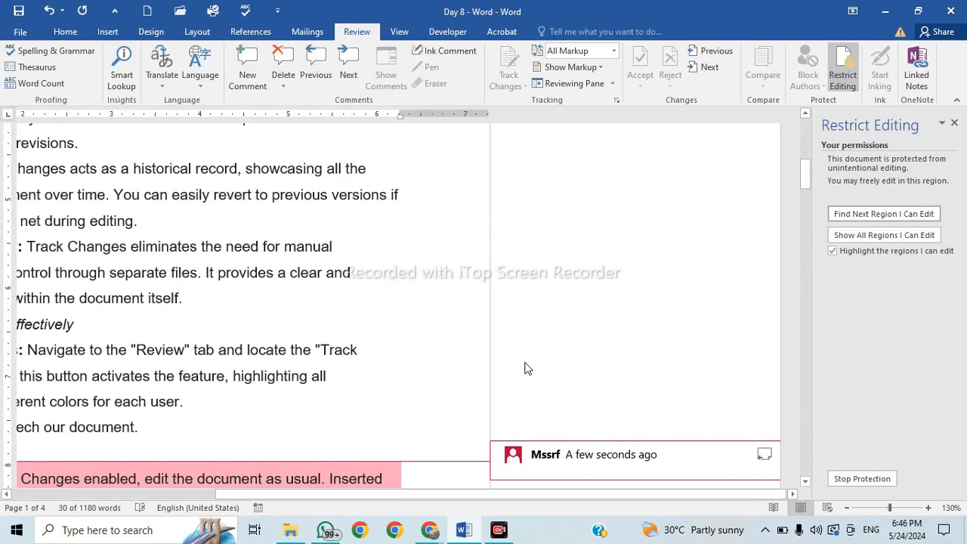
{"action": "left_click", "coordinate": [516, 376]}
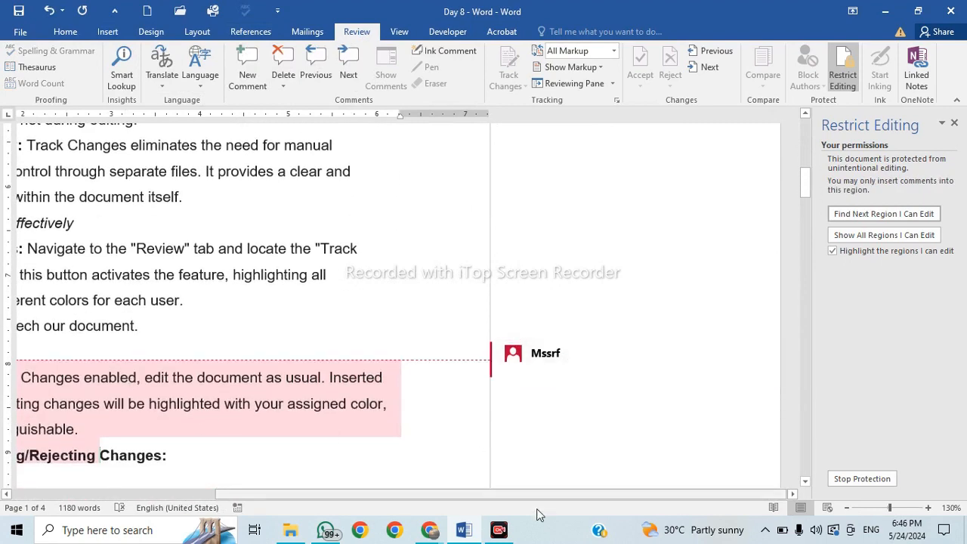
{"action": "left_click_drag", "start_coordinate": [271, 494], "coordinate": [148, 494]}
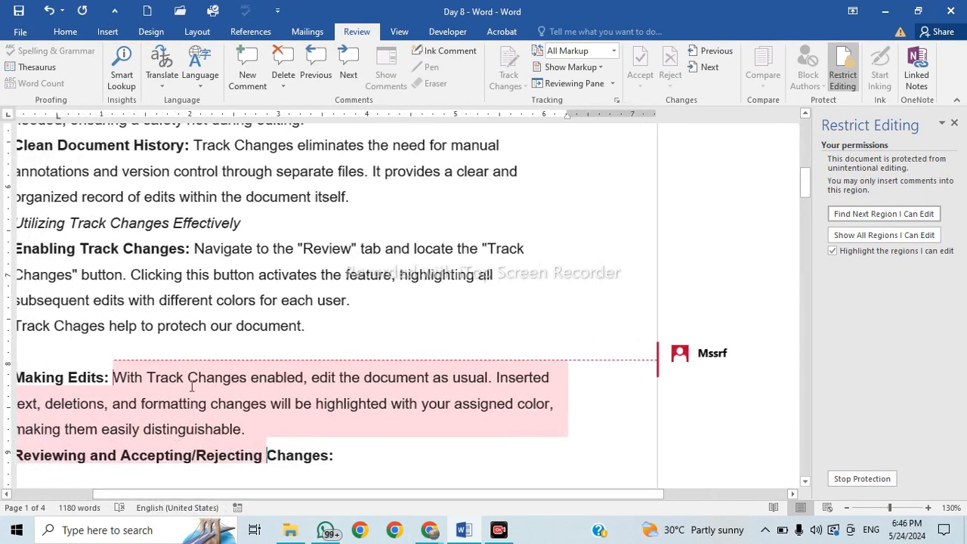
{"action": "left_click", "coordinate": [50, 10]}
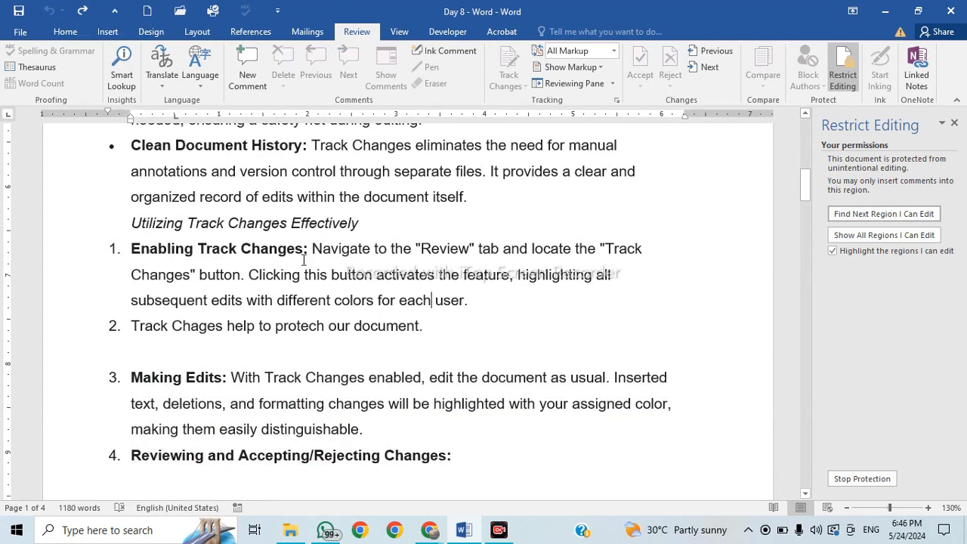
Add the comment 'Change title' to 'Track Changes:' in item 1.
{"action": "left_click_drag", "start_coordinate": [309, 250], "coordinate": [223, 257]}
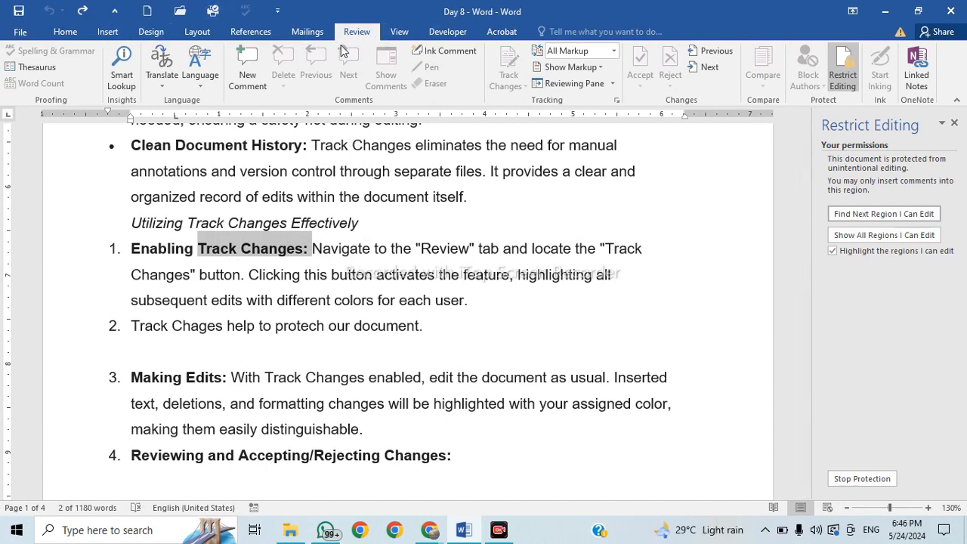
{"action": "left_click", "coordinate": [255, 71]}
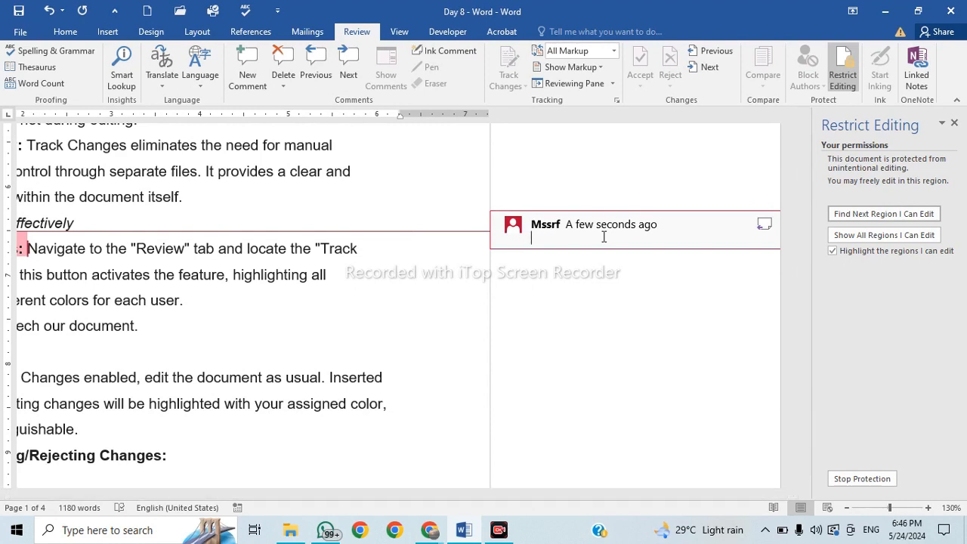
{"action": "type", "text": "Change title"}
Switch briefly to the Google Meet call and back to the Day 8 document.
{"action": "left_click", "coordinate": [429, 530]}
{"action": "left_click", "coordinate": [375, 483]}
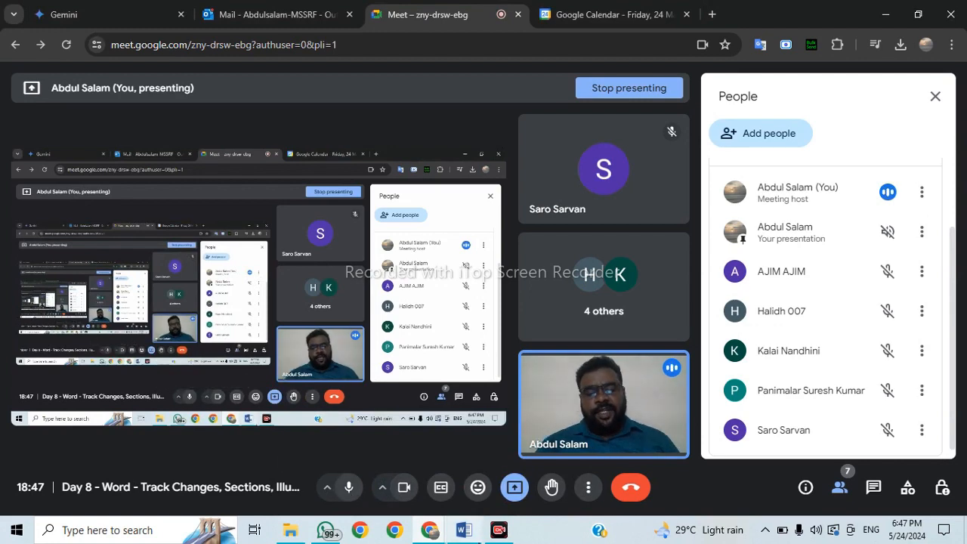
{"action": "left_click", "coordinate": [464, 530]}
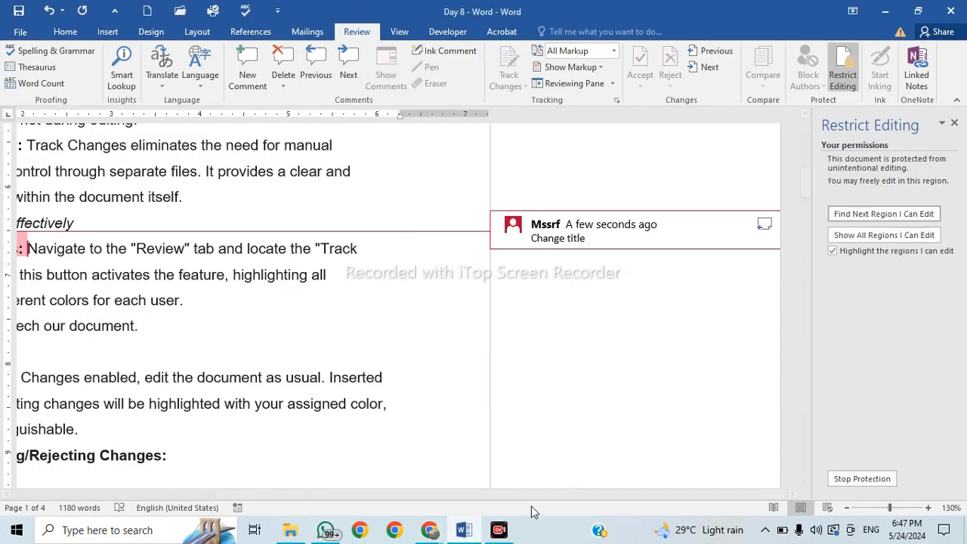
Scroll down to the 'Illustrations: Enhance Visual Appeal' heading on page 3 and select 'Appeal'.
{"action": "left_click_drag", "start_coordinate": [527, 499], "coordinate": [415, 507]}
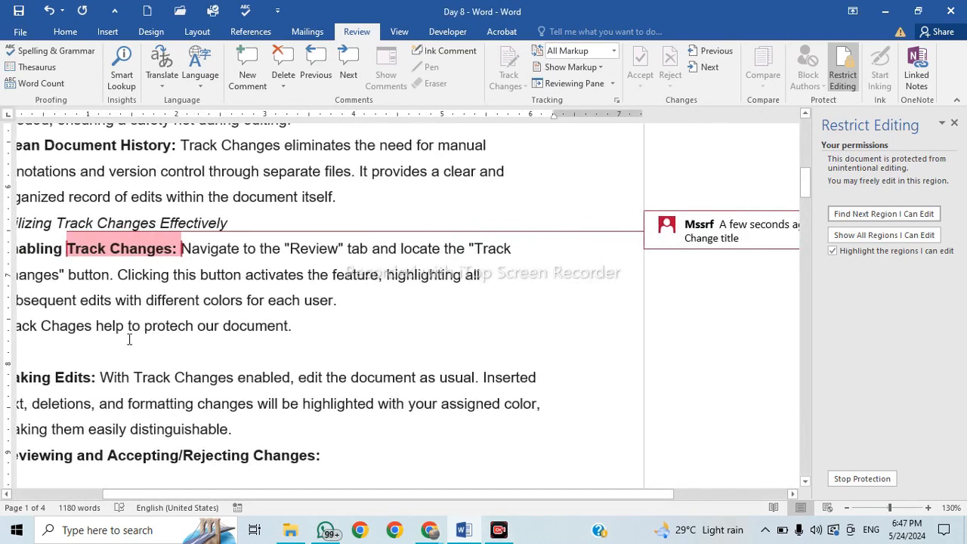
{"action": "double_click", "coordinate": [109, 377]}
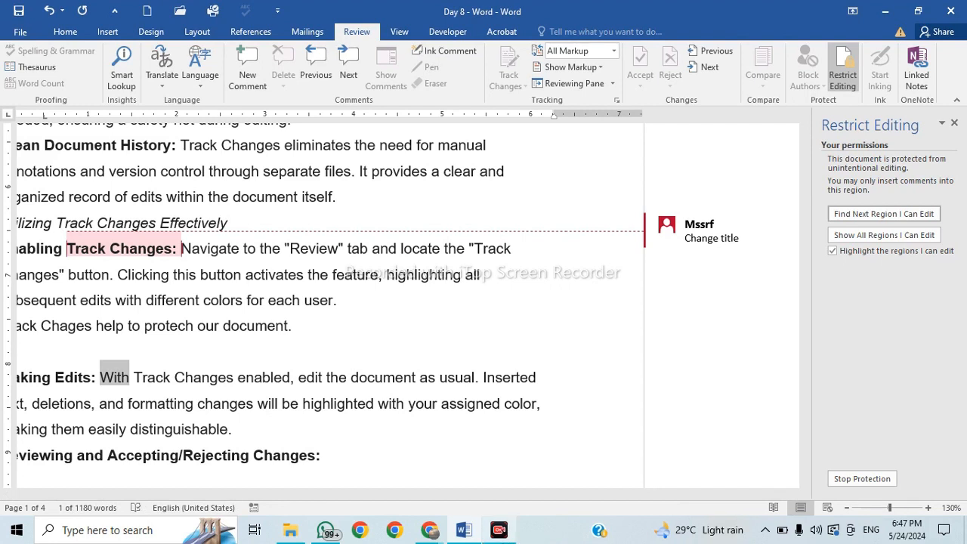
{"action": "mouse_move", "coordinate": [499, 530]}
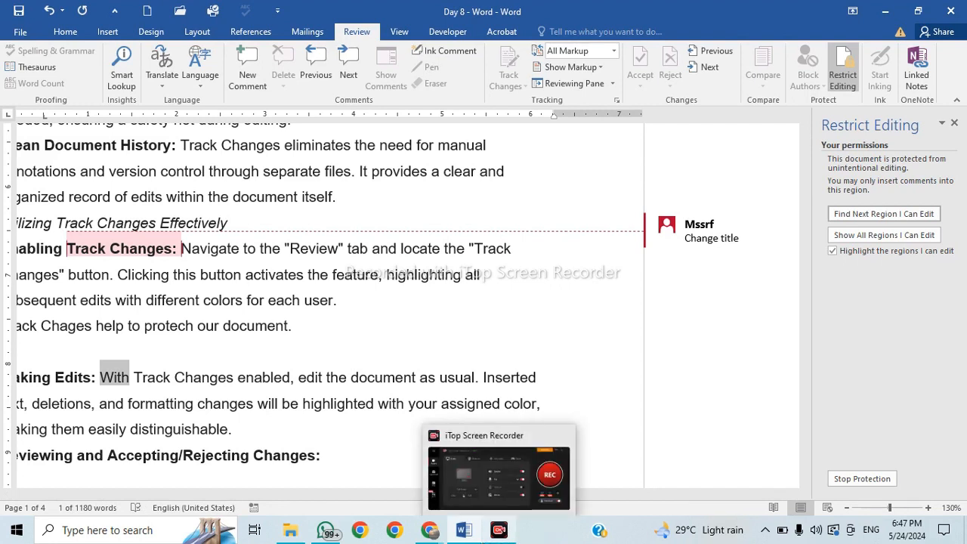
{"action": "mouse_move", "coordinate": [463, 529]}
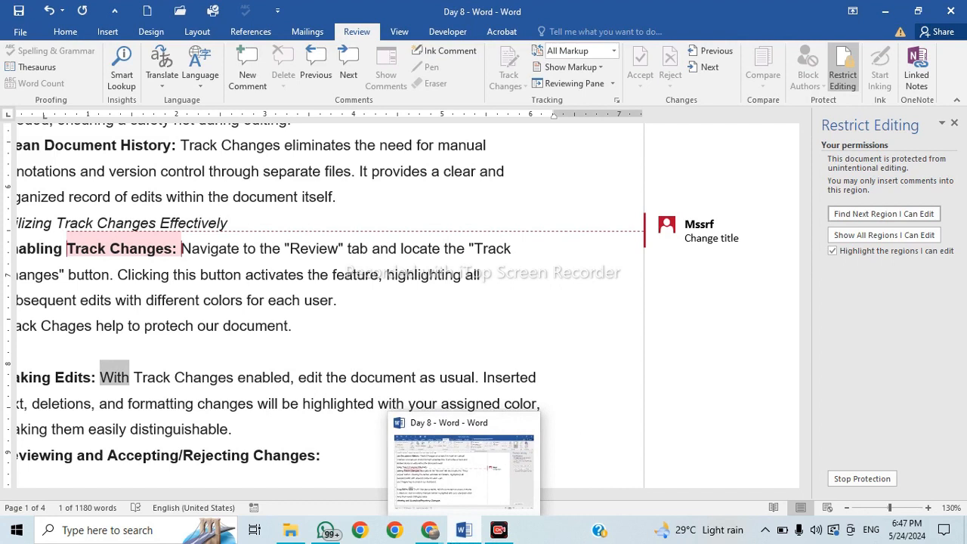
{"action": "mouse_move", "coordinate": [429, 529]}
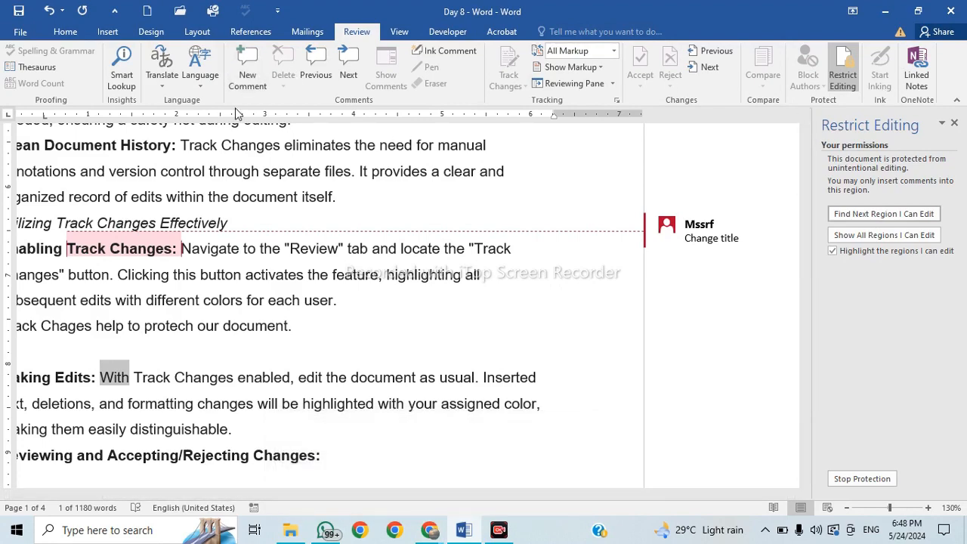
{"action": "scroll", "coordinate": [159, 340], "scroll_direction": "down", "scroll_amount": 15}
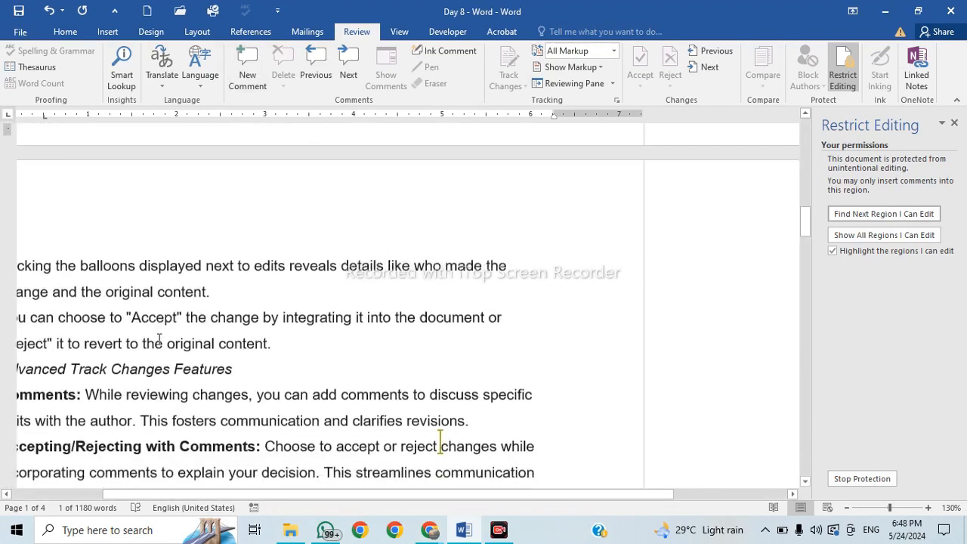
{"action": "scroll", "coordinate": [159, 340], "scroll_direction": "down", "scroll_amount": 8}
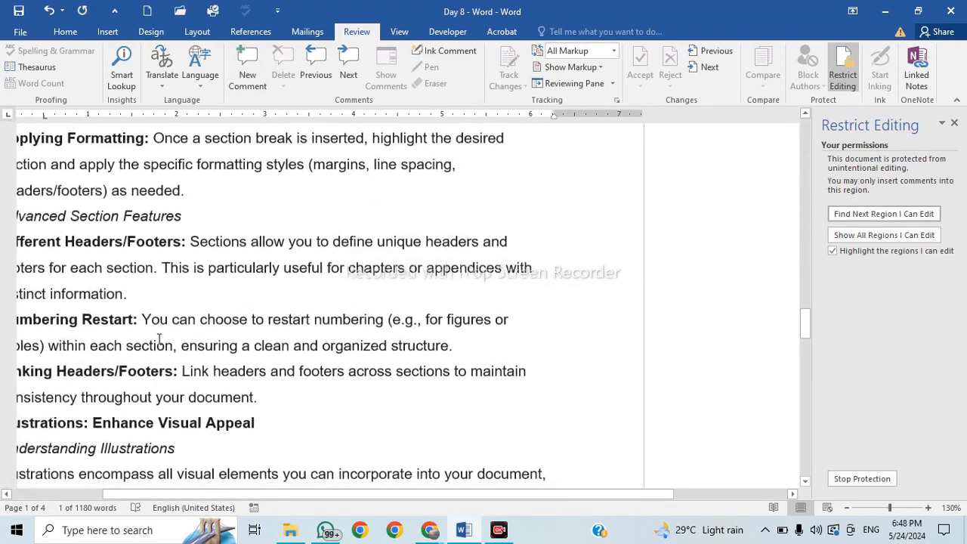
{"action": "left_click_drag", "start_coordinate": [211, 210], "coordinate": [257, 210]}
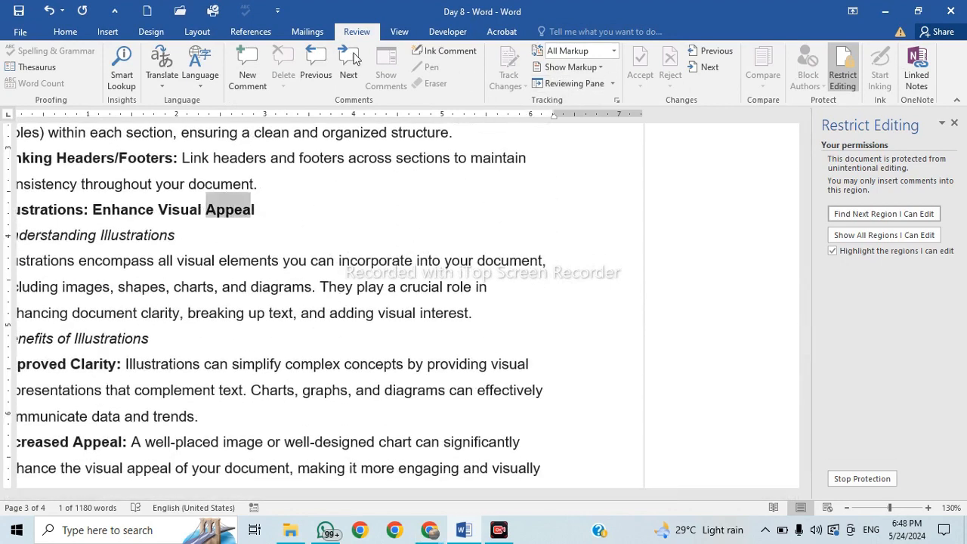
Attach a 'Change the word' comment to 'Appeal' in the Illustrations heading.
{"action": "left_click", "coordinate": [252, 79]}
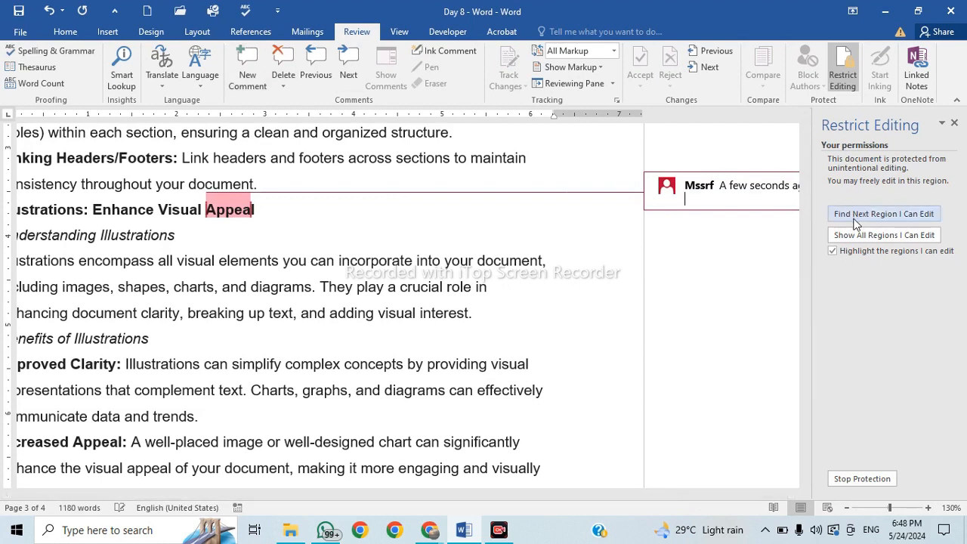
{"action": "type", "text": "Change the word"}
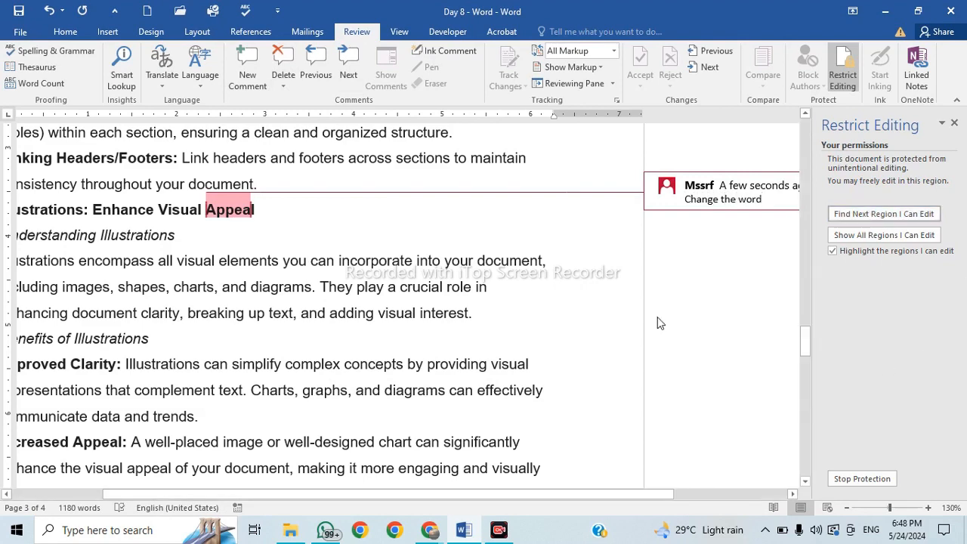
{"action": "scroll", "coordinate": [657, 323], "scroll_direction": "up", "scroll_amount": 3}
{"action": "scroll", "coordinate": [658, 323], "scroll_direction": "down", "scroll_amount": 6}
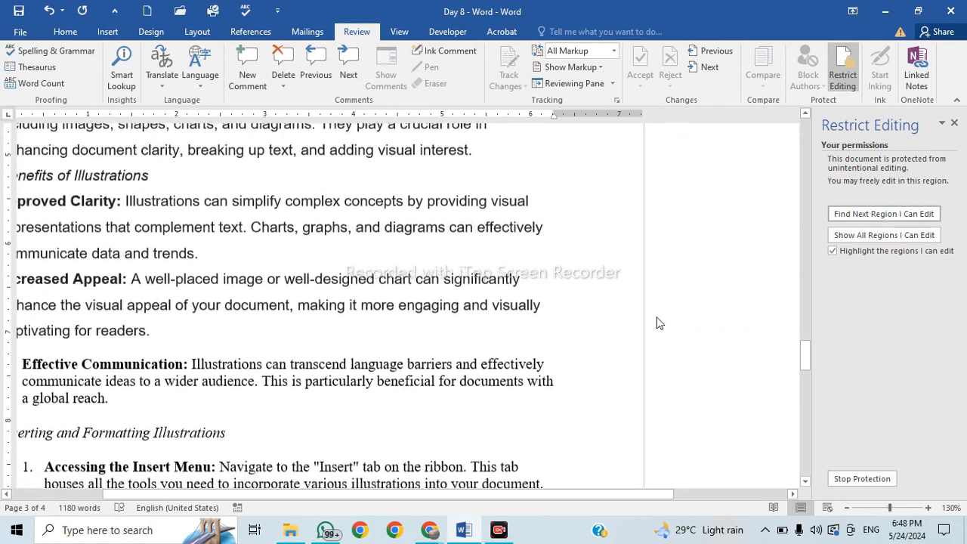
{"action": "scroll", "coordinate": [658, 323], "scroll_direction": "up", "scroll_amount": 6}
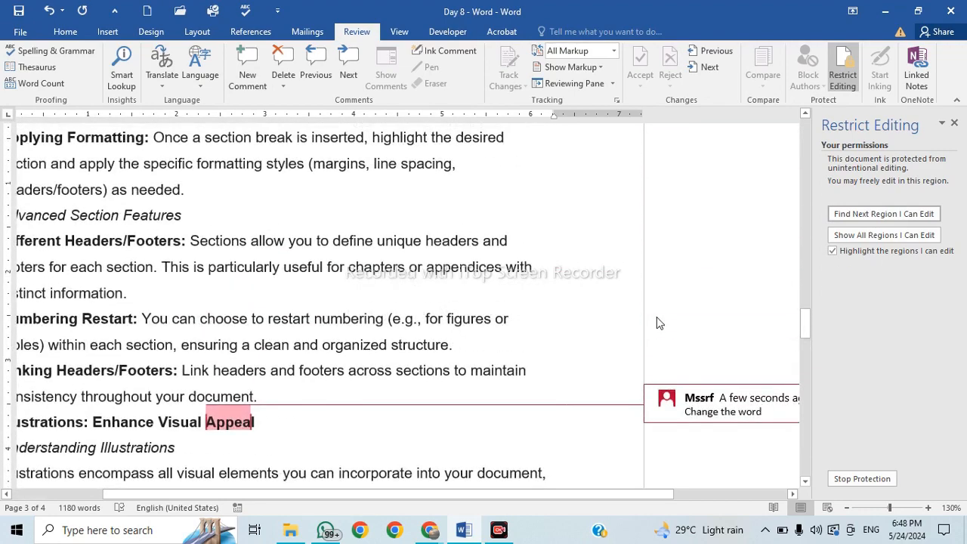
Step back to the 'Change title' comment, delete it, then undo the deletion.
{"action": "left_click", "coordinate": [318, 75]}
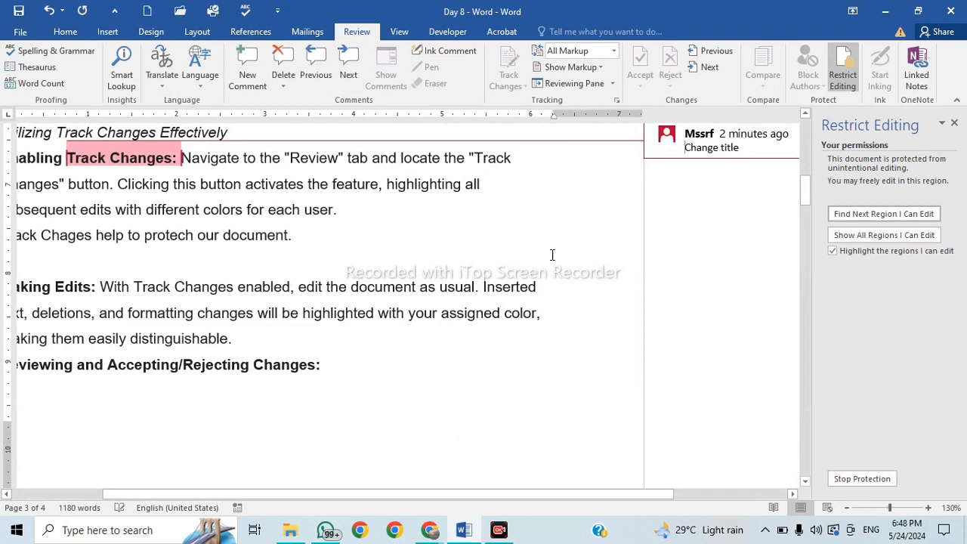
{"action": "left_click", "coordinate": [350, 75]}
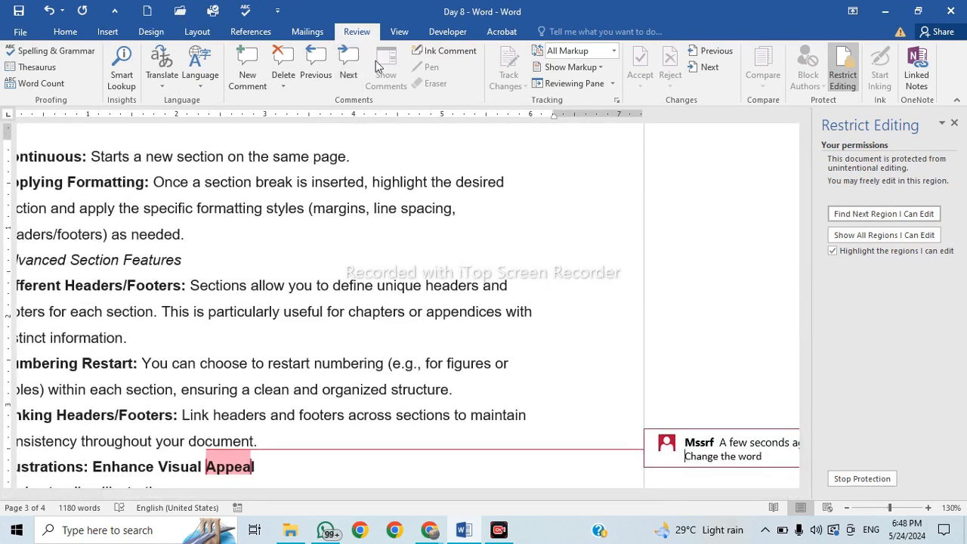
{"action": "left_click", "coordinate": [311, 71]}
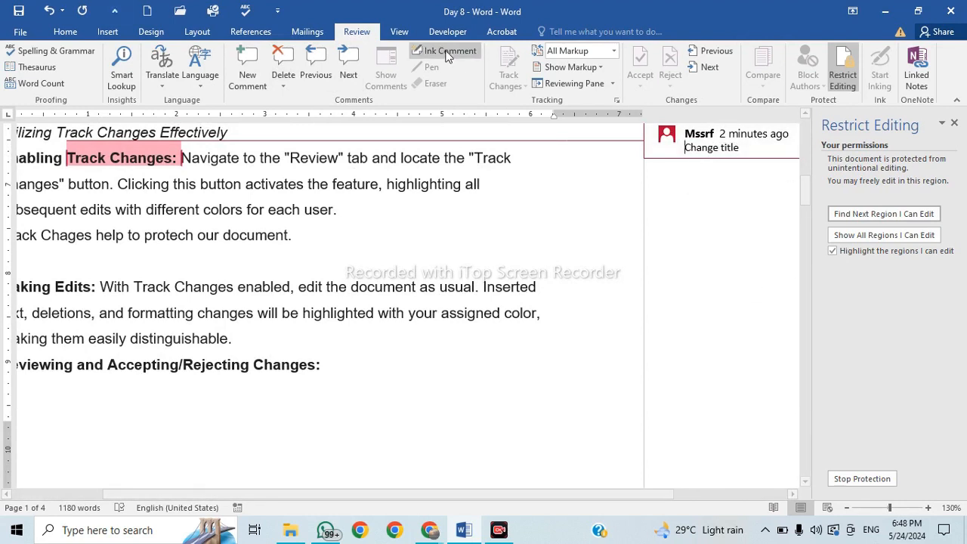
{"action": "left_click", "coordinate": [283, 60]}
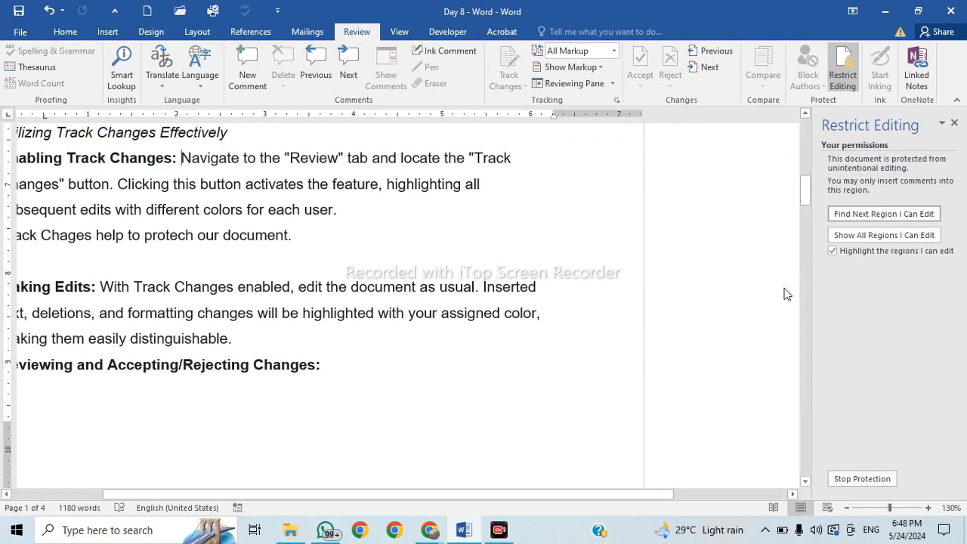
{"action": "key", "text": "ctrl+z"}
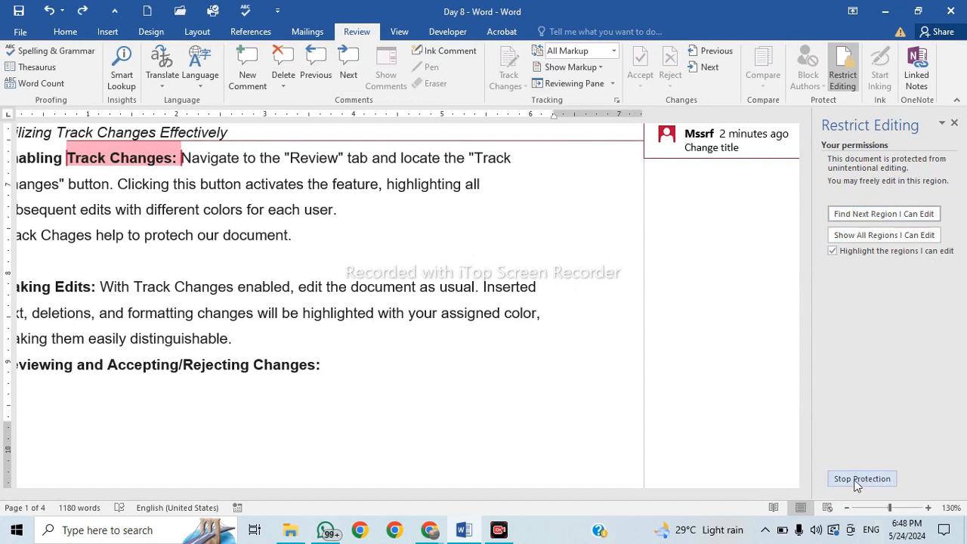
Stop protection from the Restrict Editing pane by entering the document password.
{"action": "left_click", "coordinate": [955, 122]}
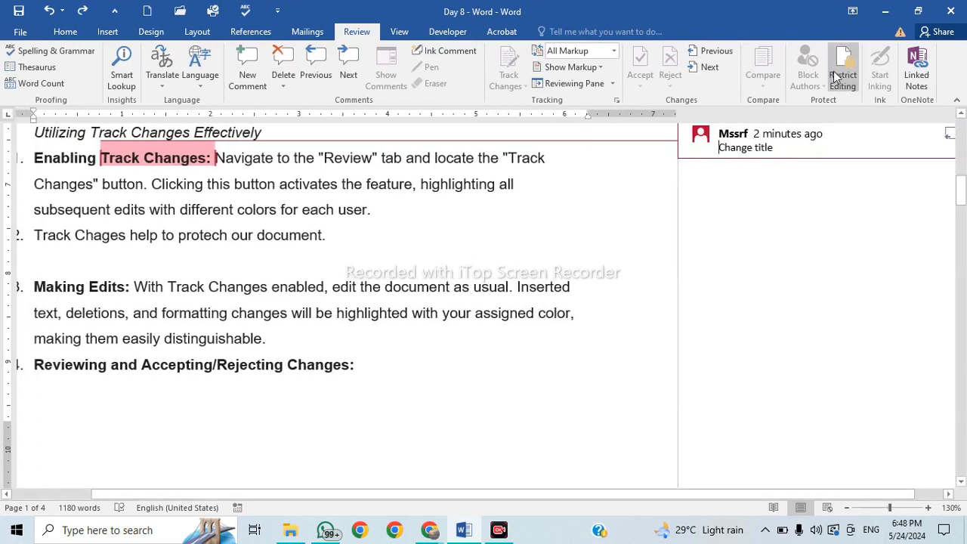
{"action": "left_click", "coordinate": [850, 78]}
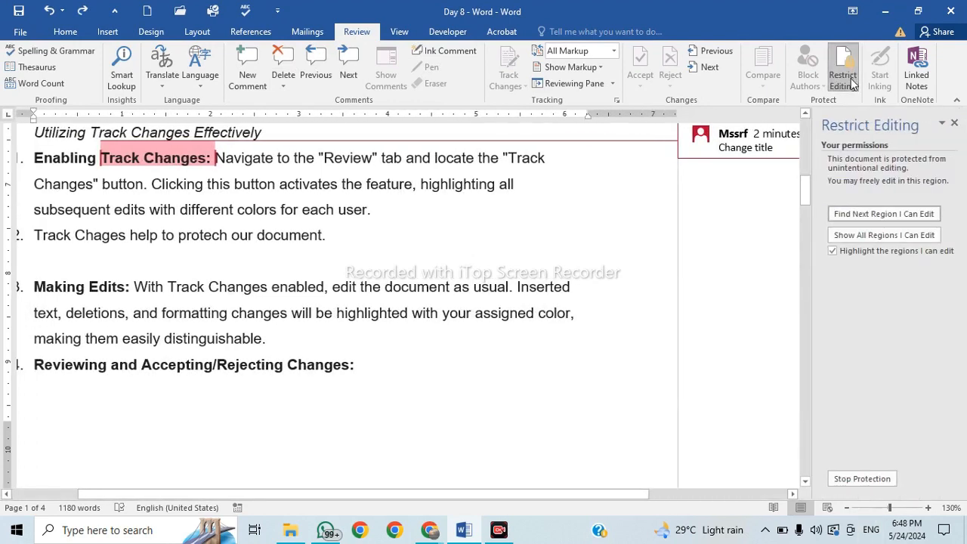
{"action": "left_click", "coordinate": [870, 480]}
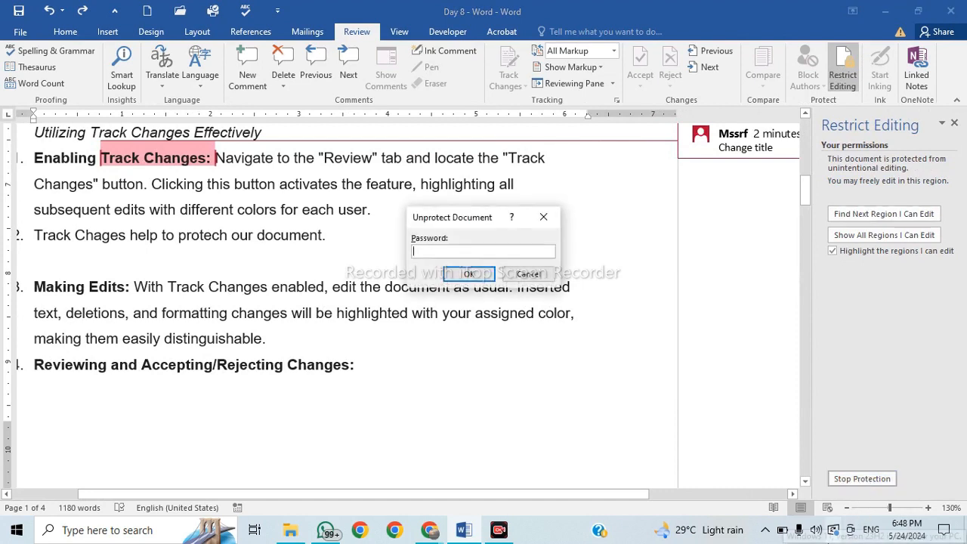
{"action": "type", "text": "••"}
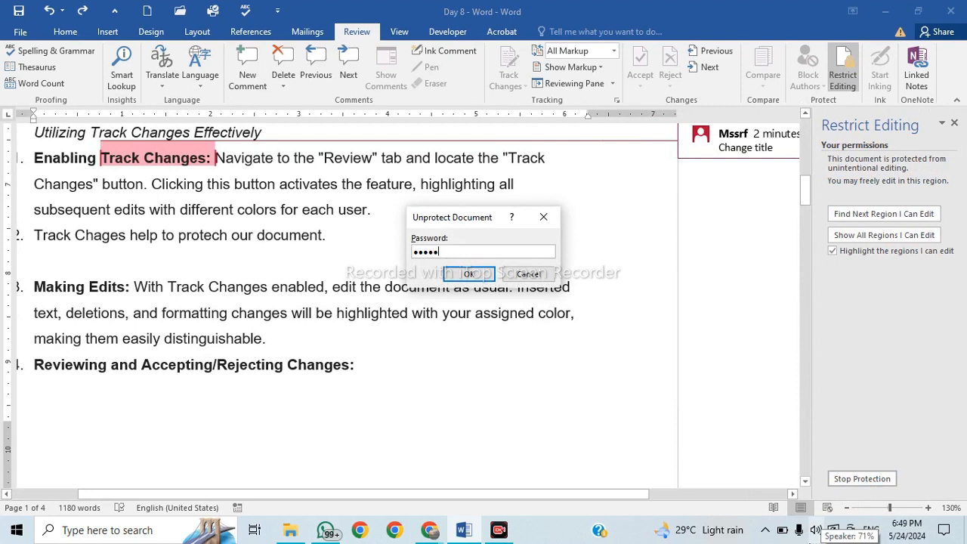
{"action": "key", "text": "Return"}
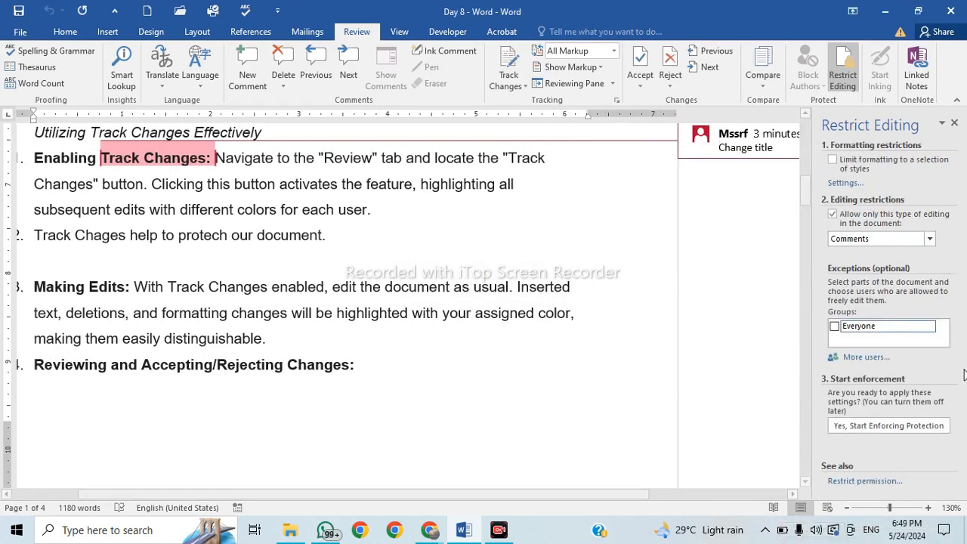
Reject all tracked changes and delete the existing comment.
{"action": "left_click", "coordinate": [653, 88]}
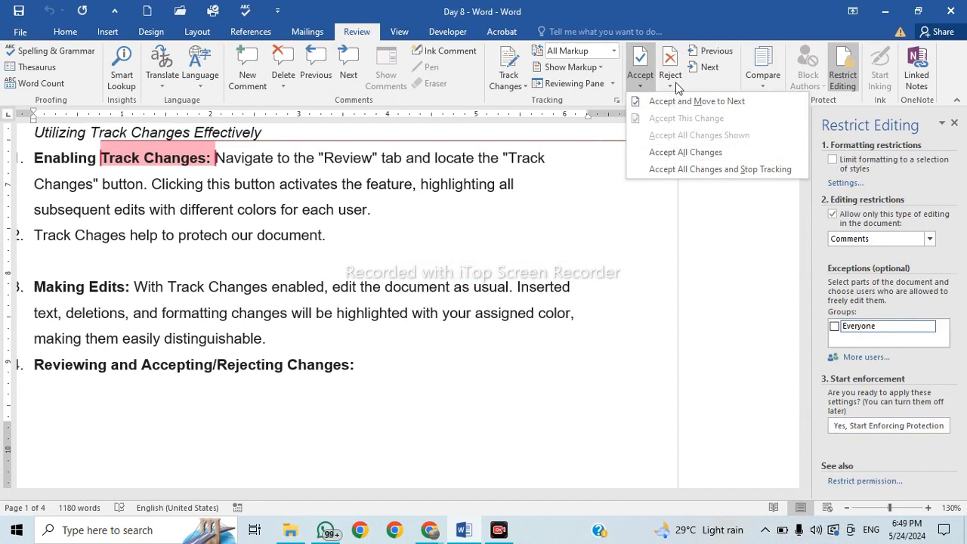
{"action": "left_click", "coordinate": [670, 86]}
{"action": "left_click", "coordinate": [719, 151]}
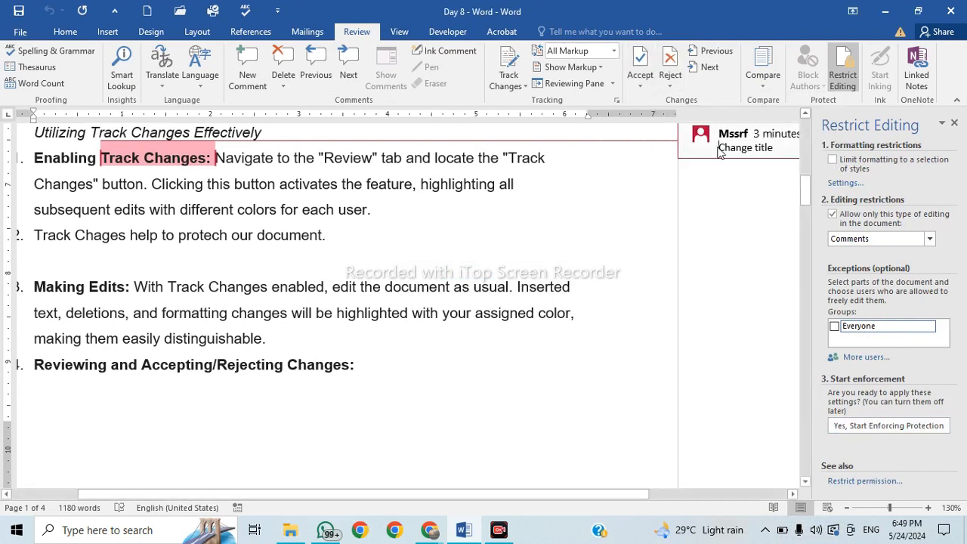
{"action": "left_click", "coordinate": [285, 80]}
{"action": "left_click", "coordinate": [302, 100]}
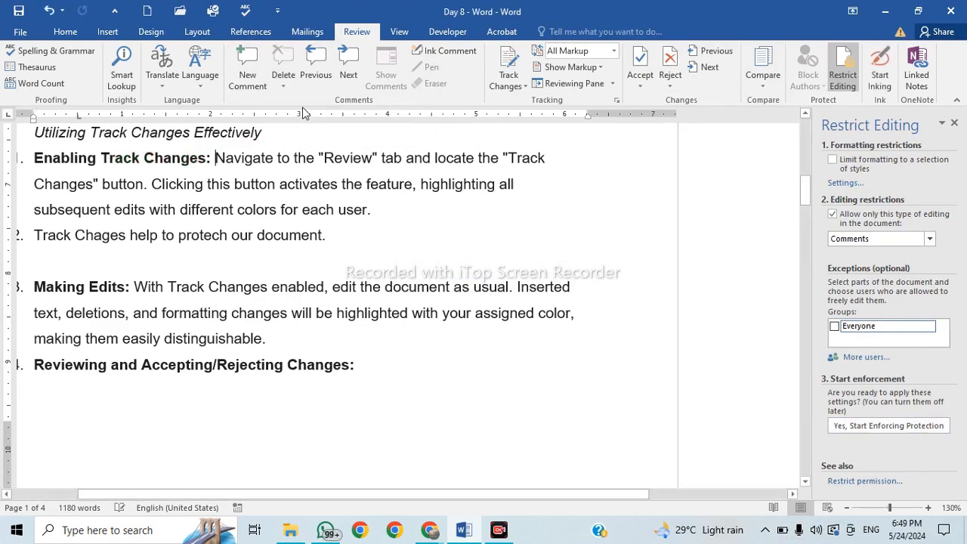
Delete the 'Change the word' comment attached to 'Appeal'.
{"action": "scroll", "coordinate": [302, 205], "scroll_direction": "up", "scroll_amount": 3}
{"action": "scroll", "coordinate": [302, 205], "scroll_direction": "up", "scroll_amount": 8}
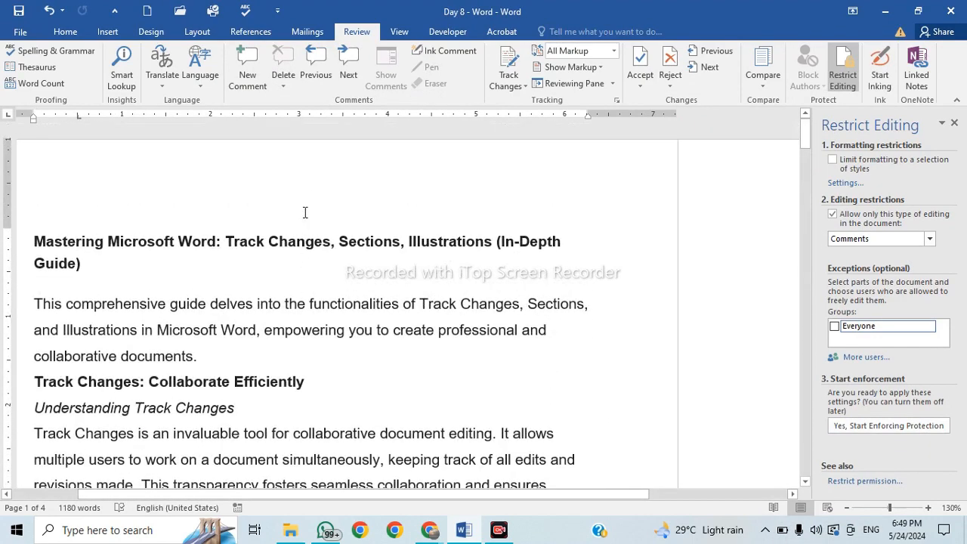
{"action": "scroll", "coordinate": [305, 212], "scroll_direction": "down", "scroll_amount": 2}
{"action": "scroll", "coordinate": [305, 212], "scroll_direction": "down", "scroll_amount": 20}
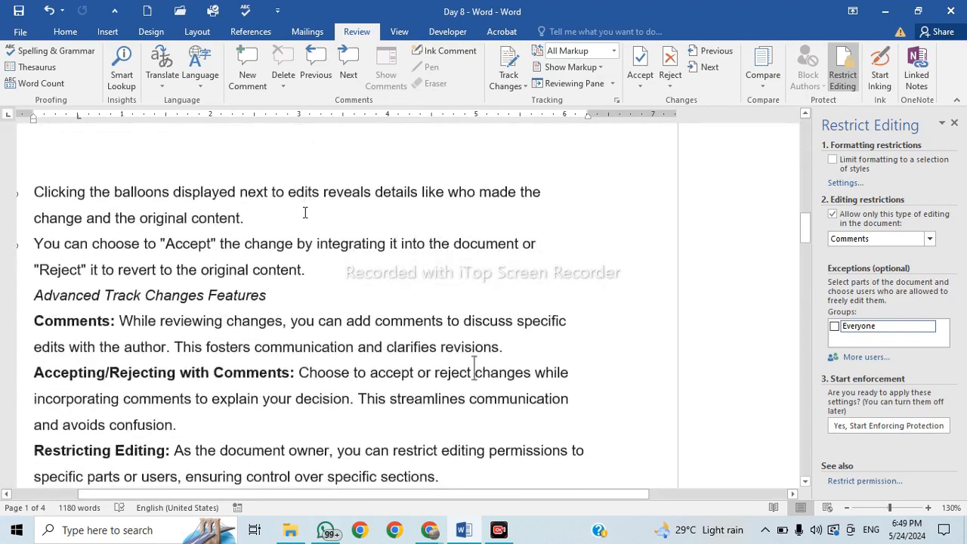
{"action": "scroll", "coordinate": [305, 213], "scroll_direction": "down", "scroll_amount": 15}
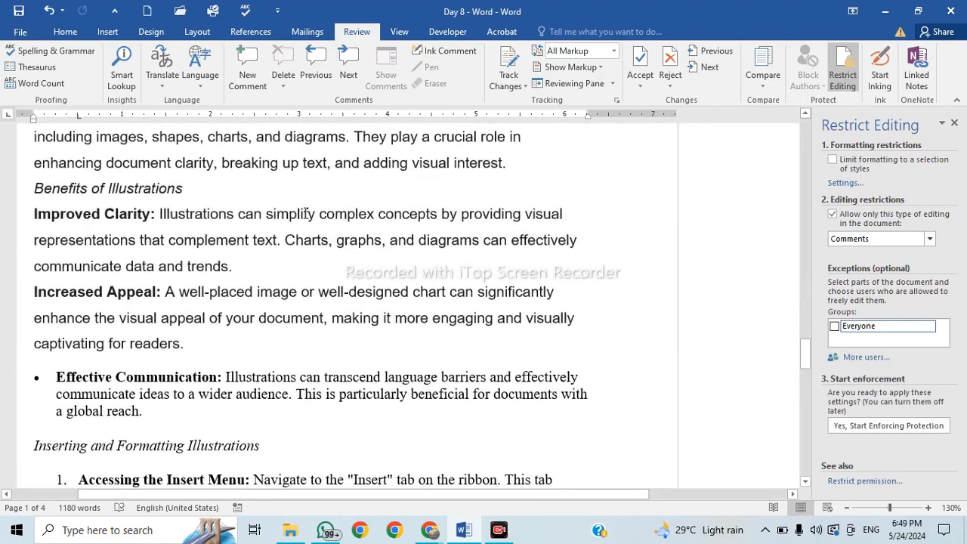
{"action": "scroll", "coordinate": [305, 212], "scroll_direction": "up", "scroll_amount": 3}
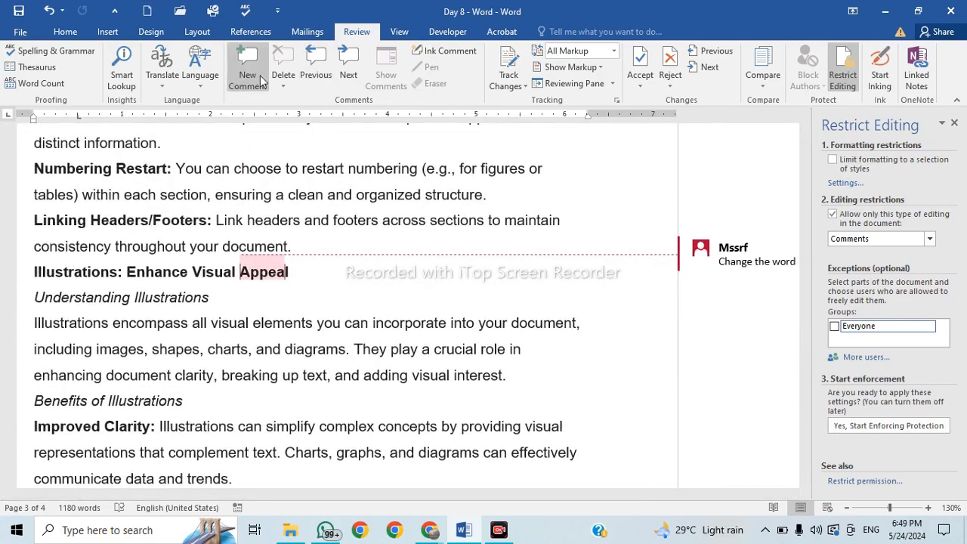
{"action": "left_click", "coordinate": [262, 270]}
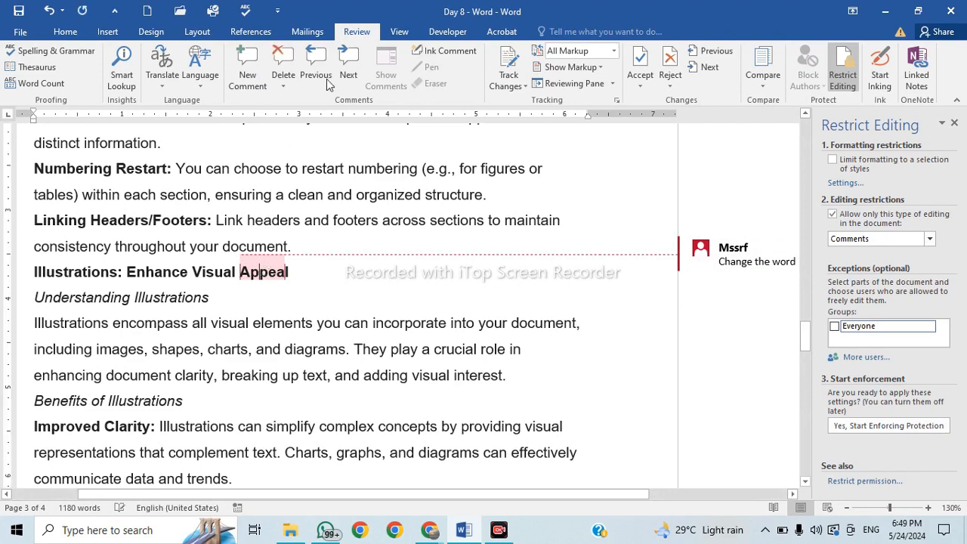
{"action": "left_click", "coordinate": [316, 66]}
{"action": "left_click", "coordinate": [282, 64]}
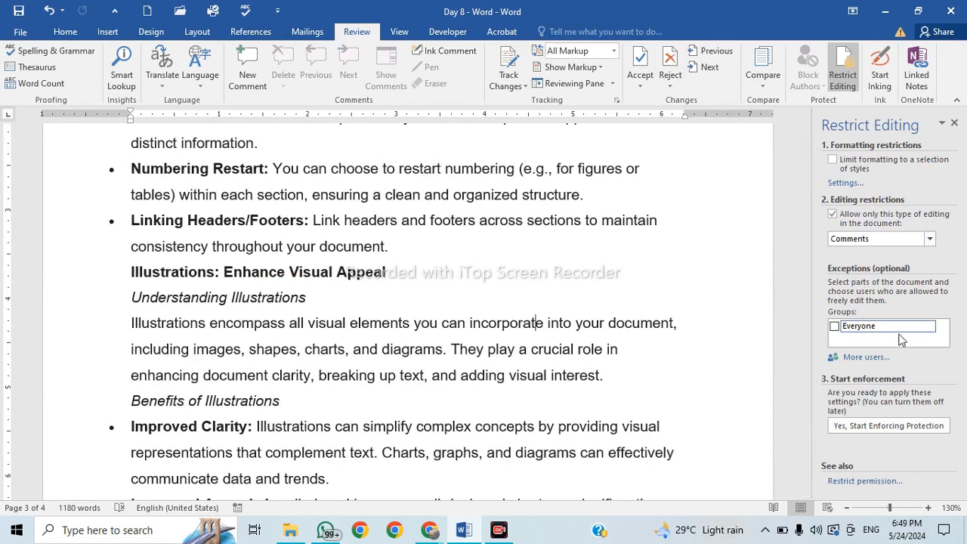
Let Everyone edit the selected region and enforce No changes (Read only) protection with a confirmed password.
{"action": "left_click", "coordinate": [834, 326]}
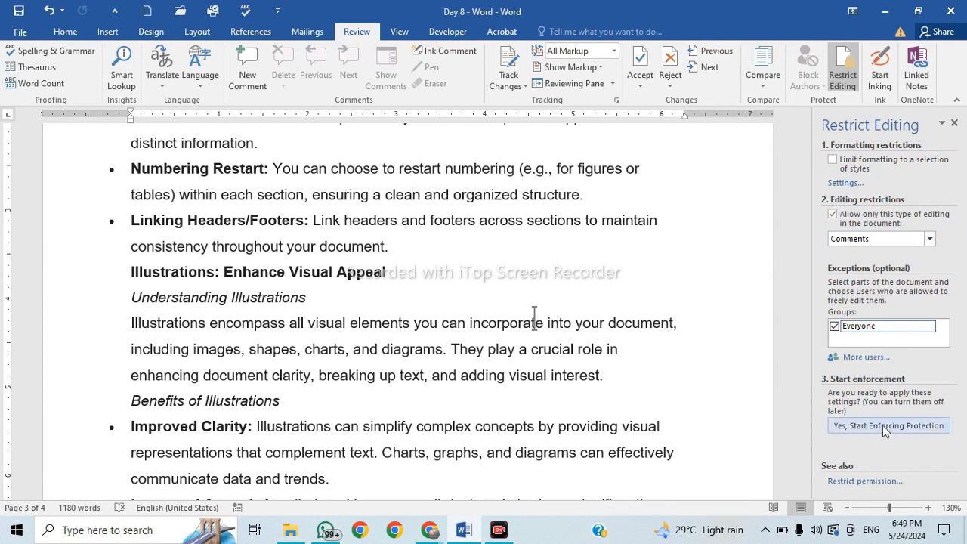
{"action": "left_click", "coordinate": [865, 240]}
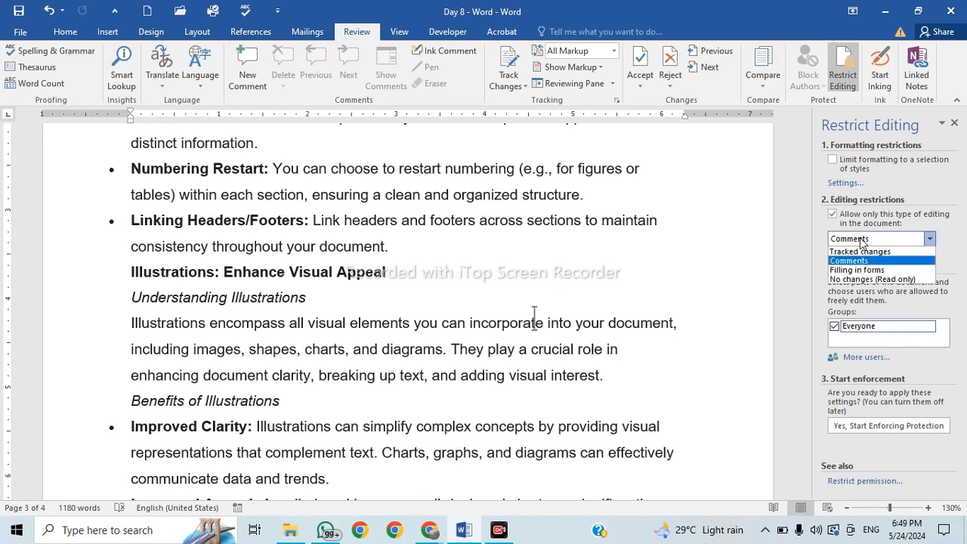
{"action": "left_click", "coordinate": [879, 279]}
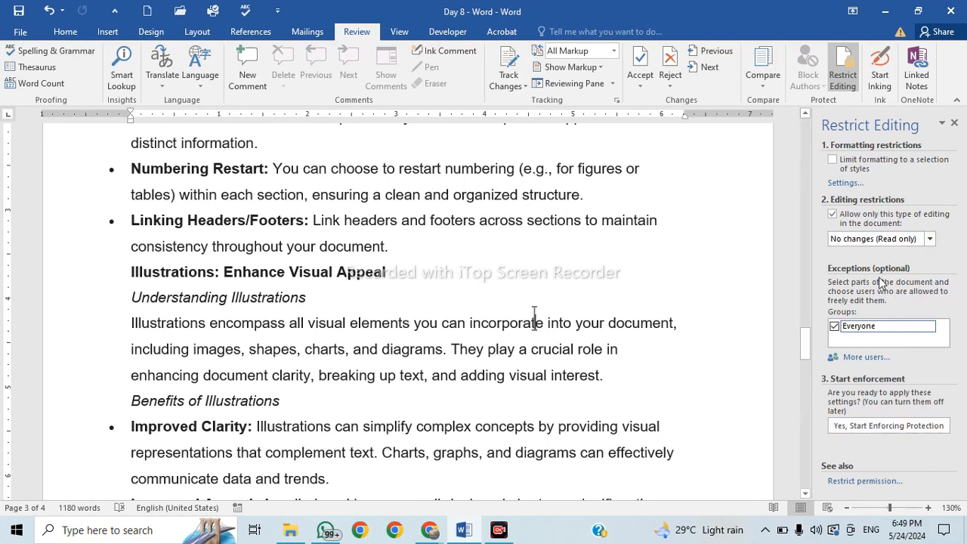
{"action": "left_click", "coordinate": [889, 426]}
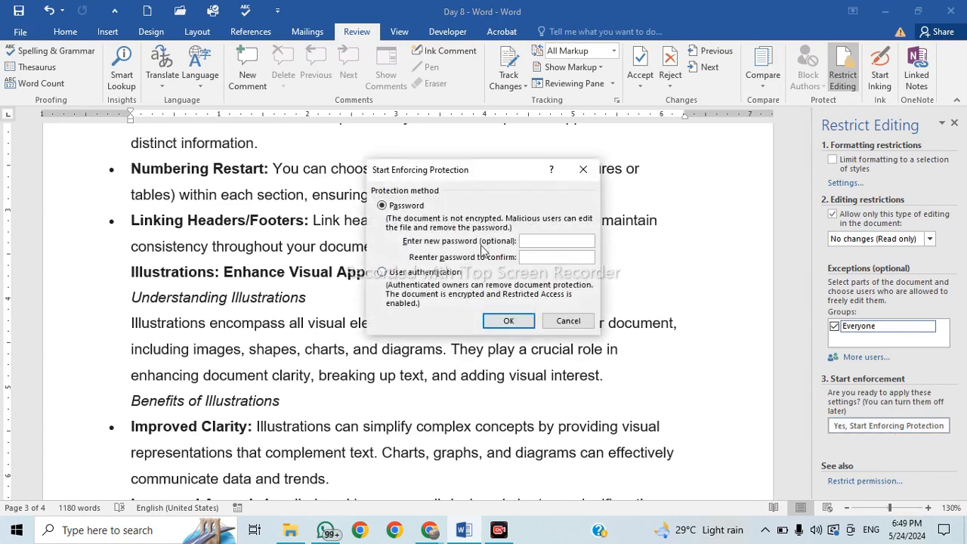
{"action": "type", "text": "12345"}
{"action": "key", "text": "Tab"}
{"action": "type", "text": "12345"}
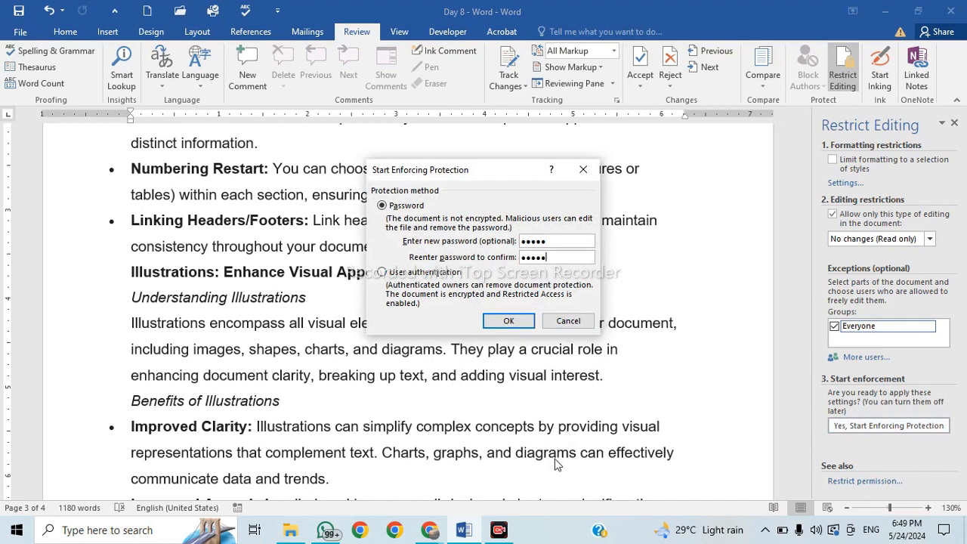
{"action": "left_click", "coordinate": [506, 321]}
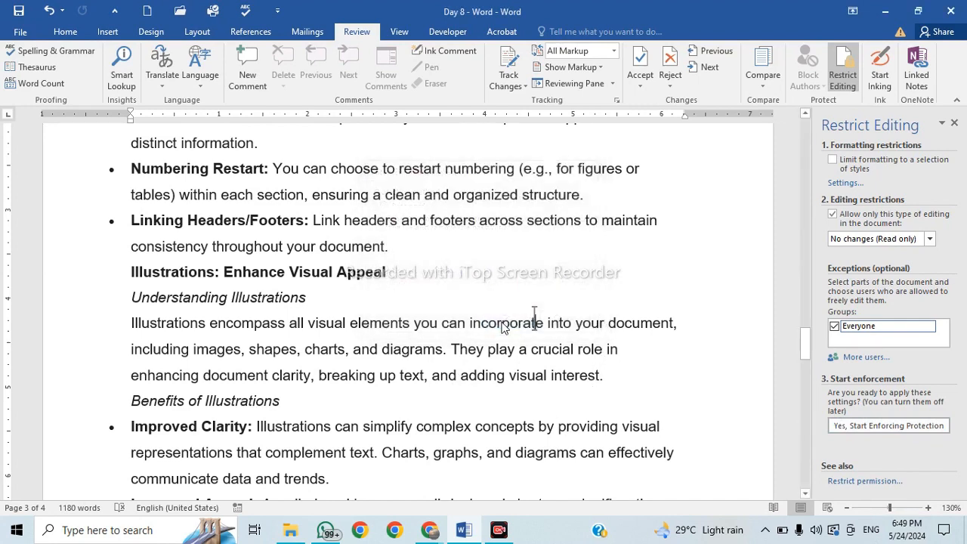
Test that a locked paragraph can't be edited and scroll through the protected guide.
{"action": "left_click", "coordinate": [317, 221]}
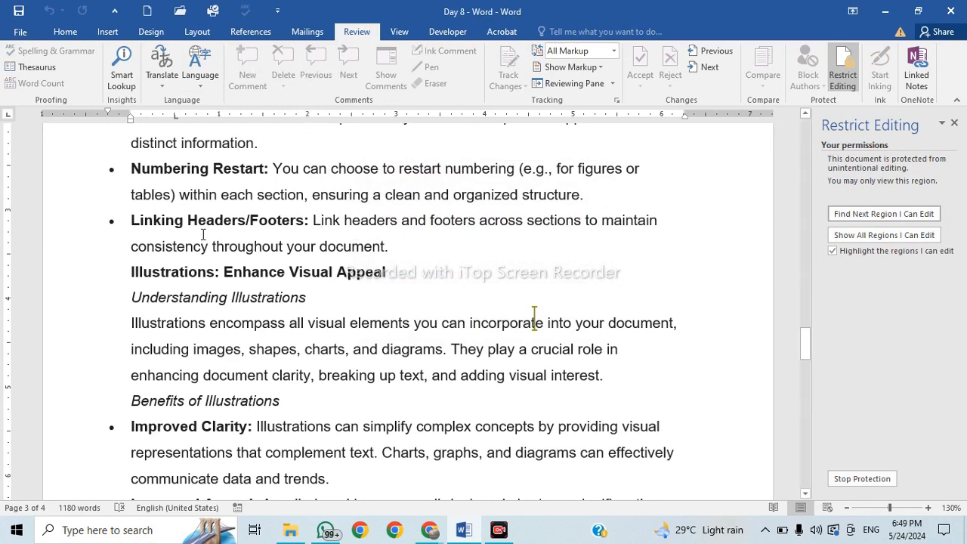
{"action": "left_click", "coordinate": [28, 33]}
{"action": "left_click", "coordinate": [29, 29]}
{"action": "left_click", "coordinate": [65, 31]}
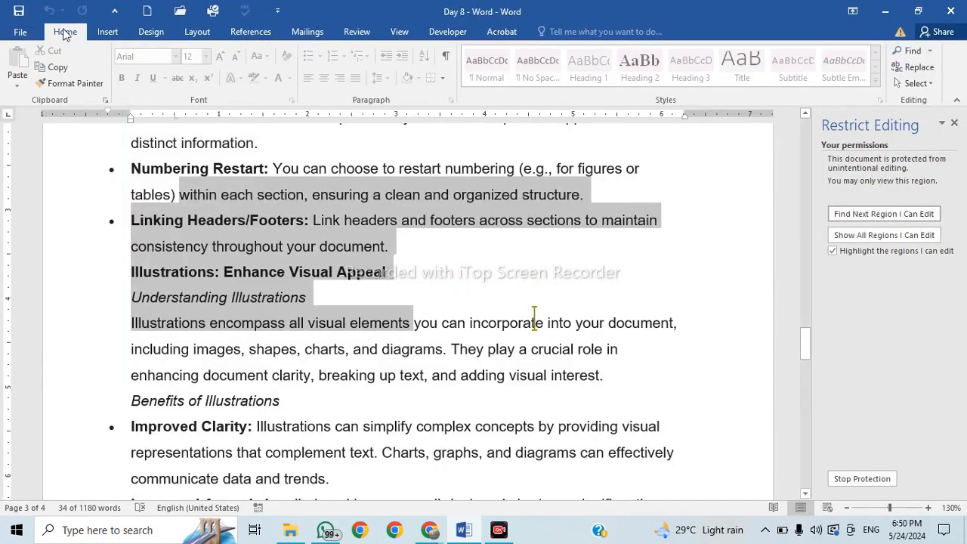
{"action": "left_click", "coordinate": [514, 266]}
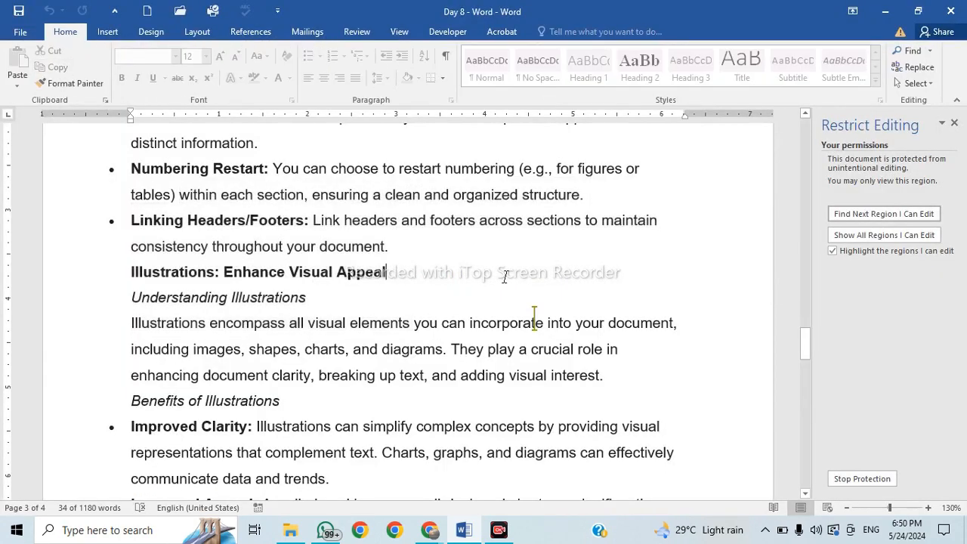
{"action": "scroll", "coordinate": [266, 327], "scroll_direction": "down", "scroll_amount": 1}
{"action": "scroll", "coordinate": [266, 328], "scroll_direction": "down", "scroll_amount": 5}
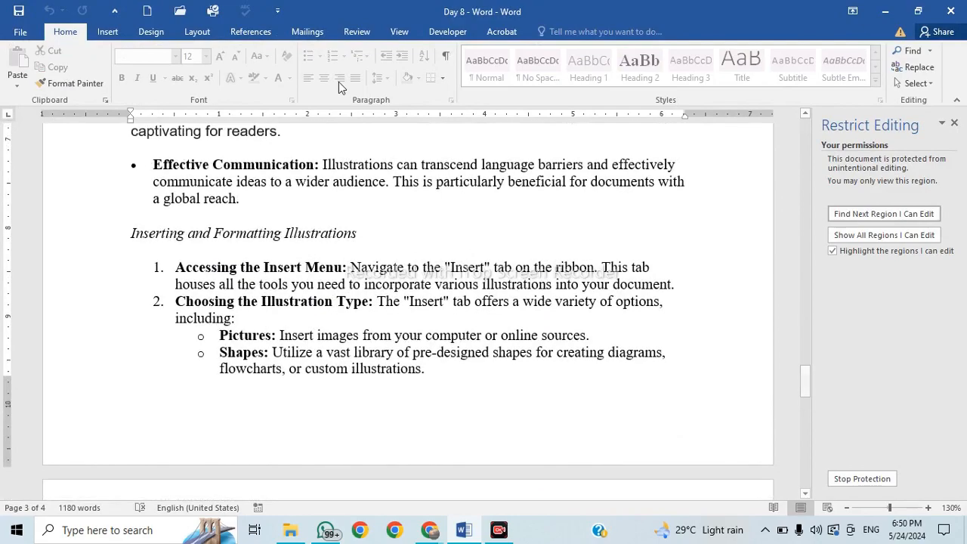
{"action": "scroll", "coordinate": [451, 366], "scroll_direction": "down", "scroll_amount": 3}
{"action": "scroll", "coordinate": [451, 366], "scroll_direction": "up", "scroll_amount": 20}
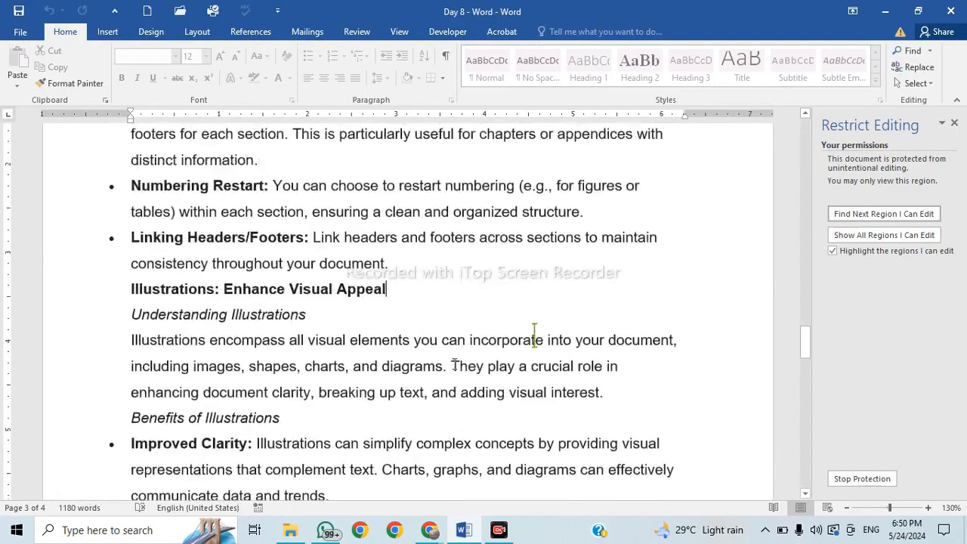
{"action": "scroll", "coordinate": [456, 362], "scroll_direction": "up", "scroll_amount": 20}
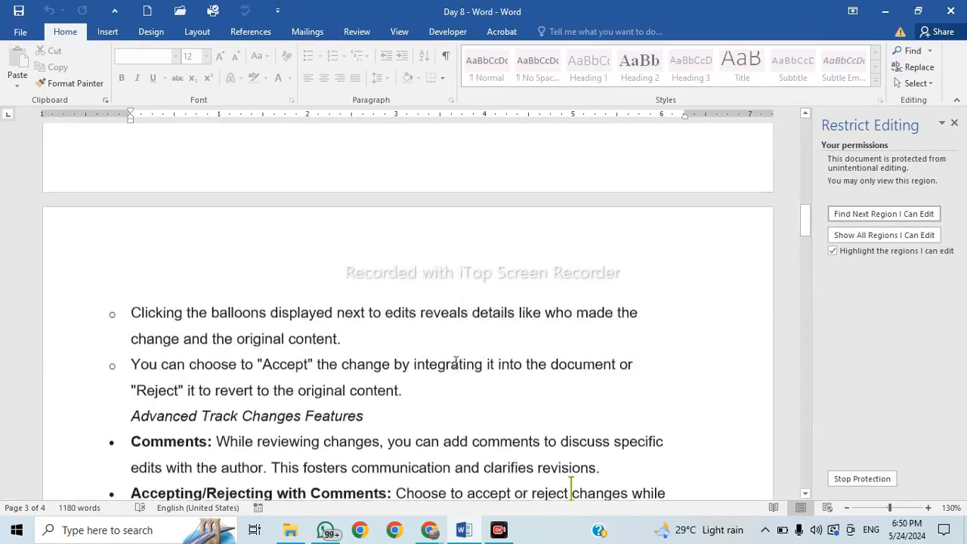
{"action": "scroll", "coordinate": [457, 359], "scroll_direction": "up", "scroll_amount": 15}
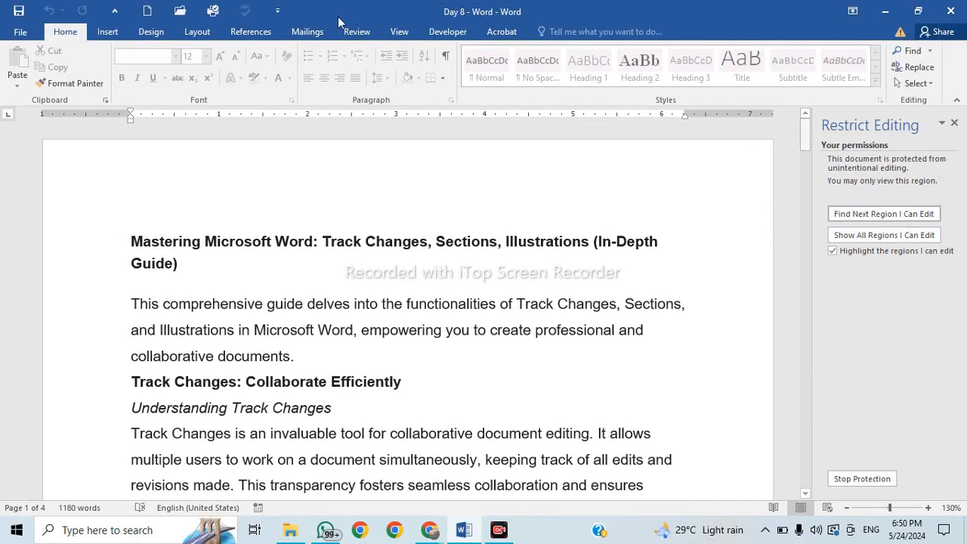
{"action": "left_click", "coordinate": [356, 31]}
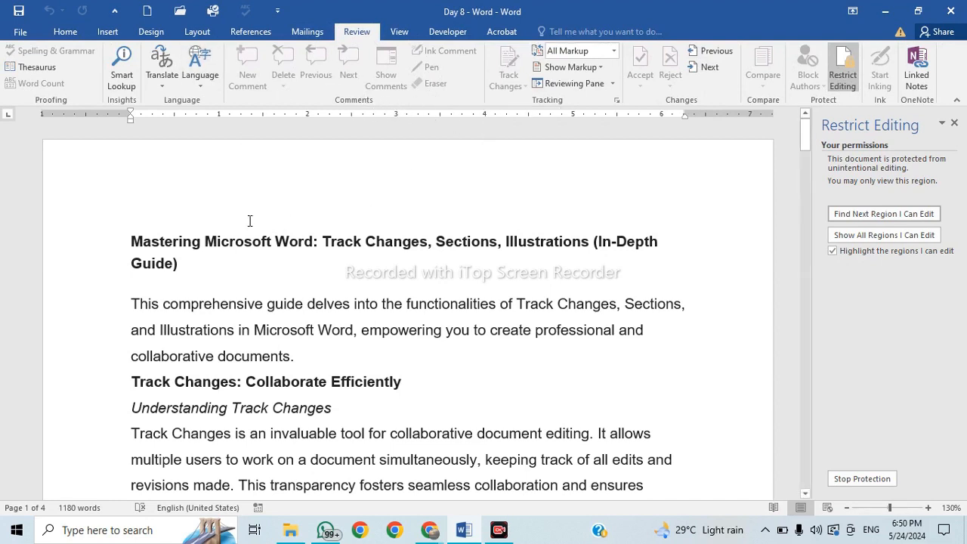
Stop protection by entering the document password, then close the Restrict Editing pane.
{"action": "left_click", "coordinate": [861, 478]}
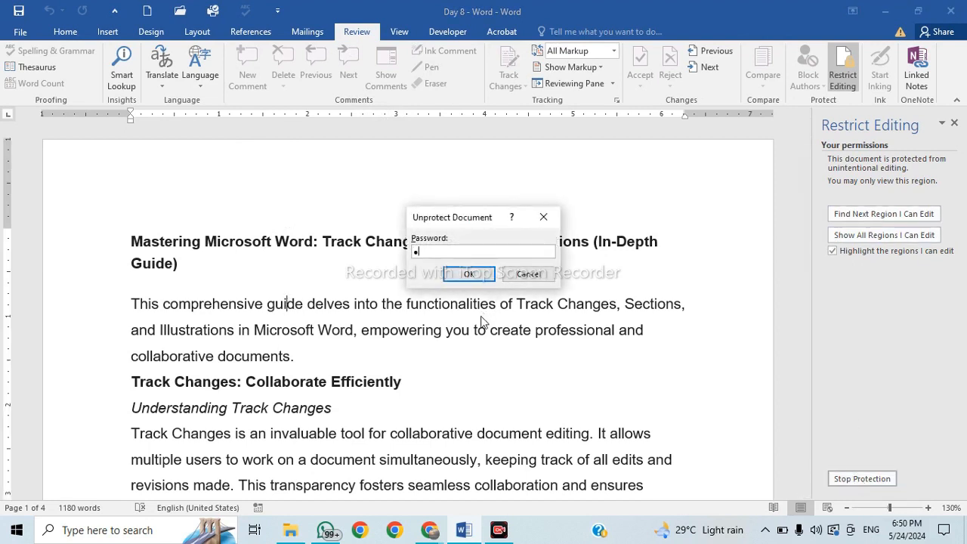
{"action": "type", "text": "12345"}
{"action": "key", "text": "Return"}
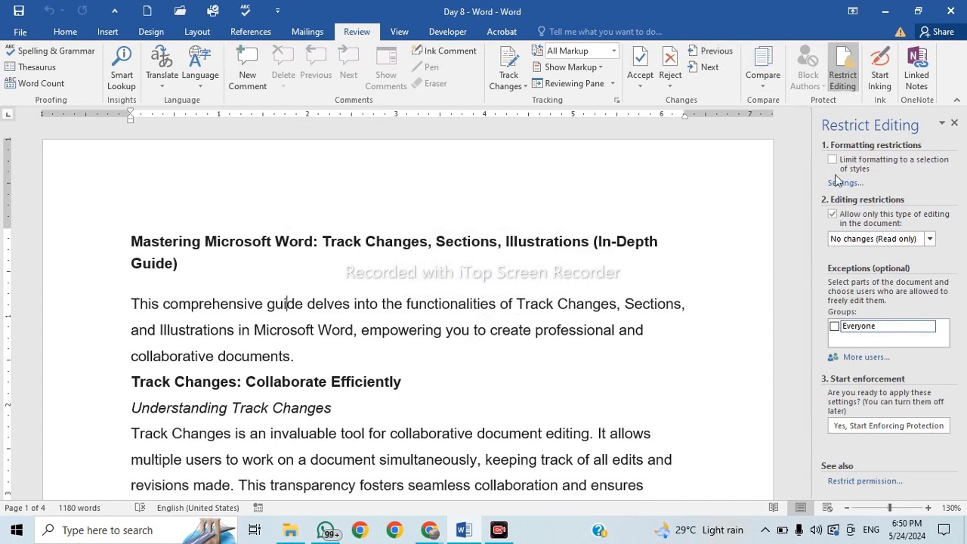
{"action": "left_click", "coordinate": [954, 122]}
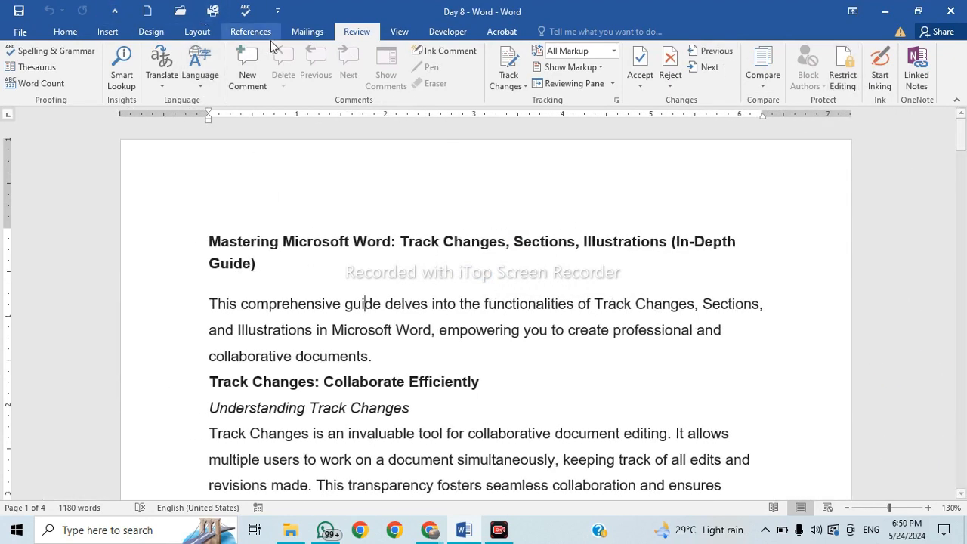
Attach a comment reading 'ddsfsdfsdfsdfsd' to the word 'guide' in the opening paragraph.
{"action": "left_click", "coordinate": [358, 305]}
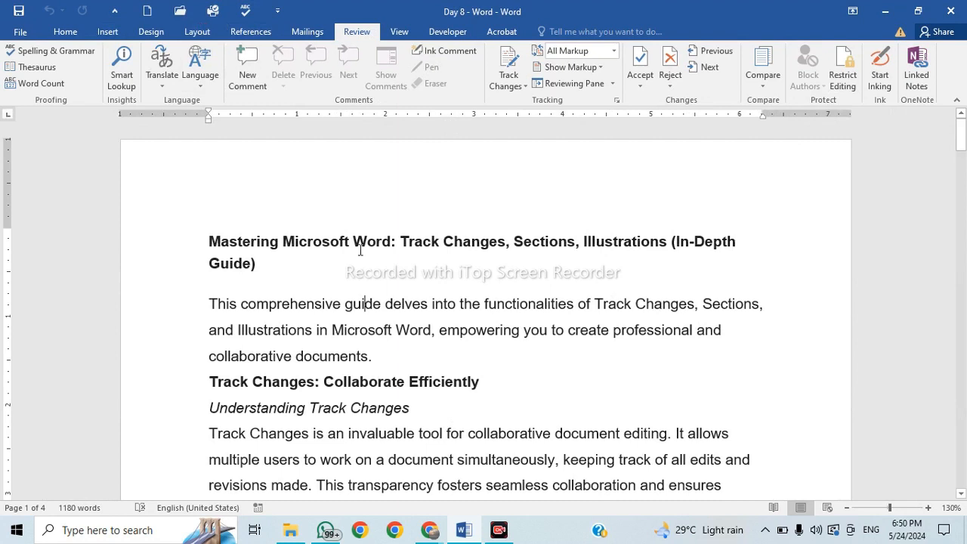
{"action": "left_click", "coordinate": [247, 68]}
{"action": "type", "text": "ddsfsdfsdfsdfsd"}
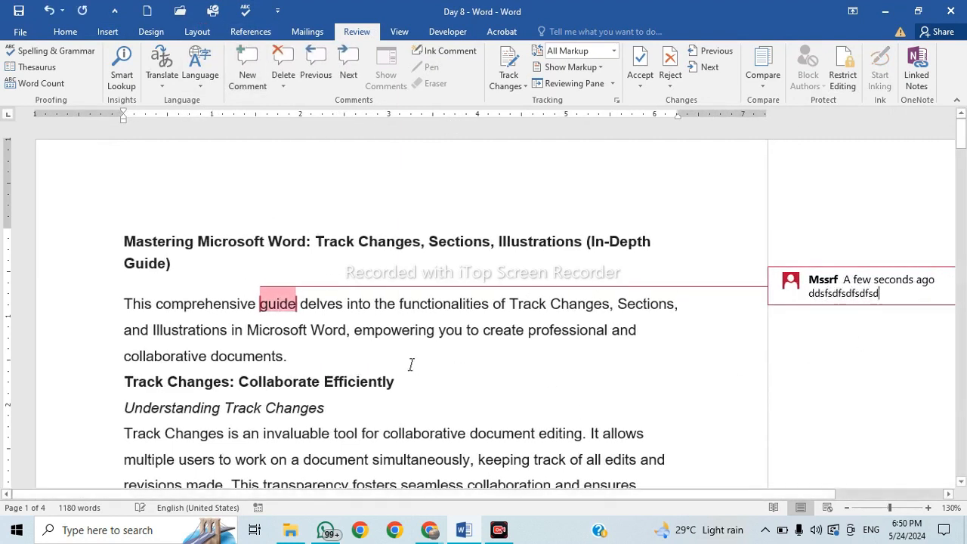
{"action": "left_click", "coordinate": [354, 355]}
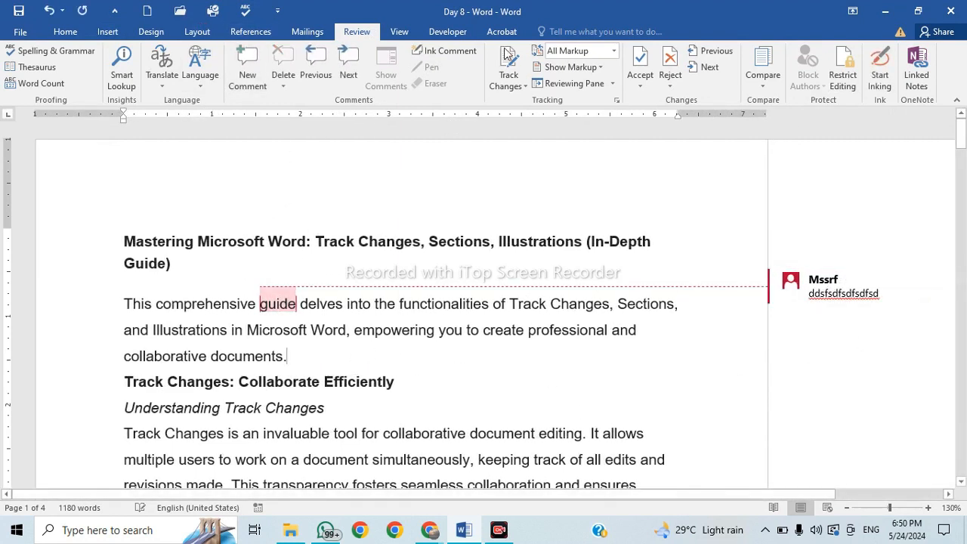
Insert an ink comment on 'documents' and draw loop scribbles, a bottom stroke and an X mark.
{"action": "left_click", "coordinate": [429, 59]}
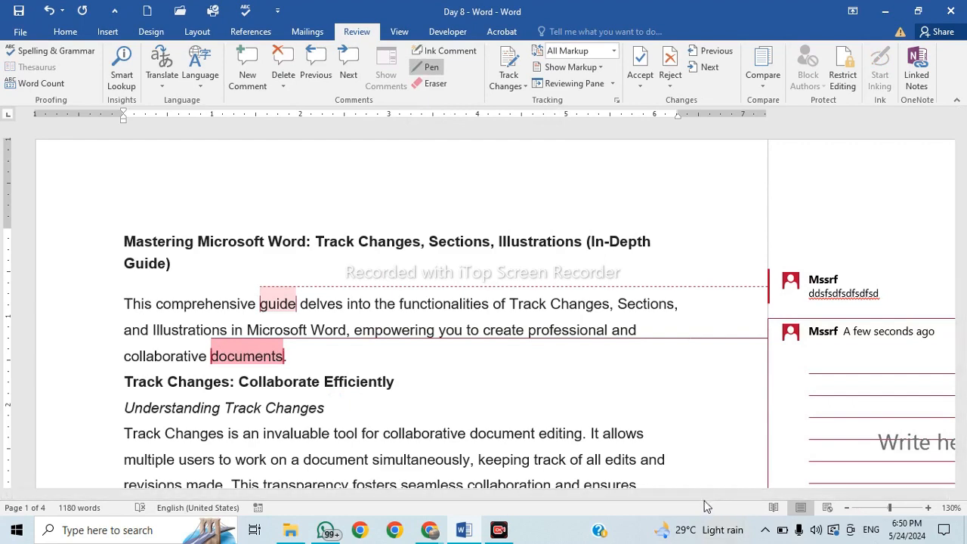
{"action": "left_click_drag", "start_coordinate": [709, 495], "coordinate": [897, 513]}
{"action": "scroll", "coordinate": [814, 394], "scroll_direction": "down", "scroll_amount": 2}
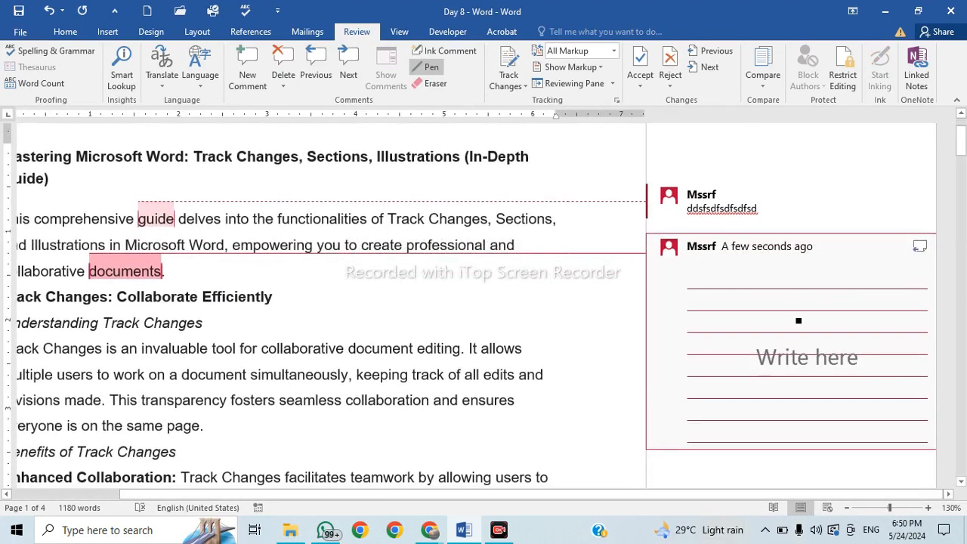
{"action": "left_click", "coordinate": [776, 281]}
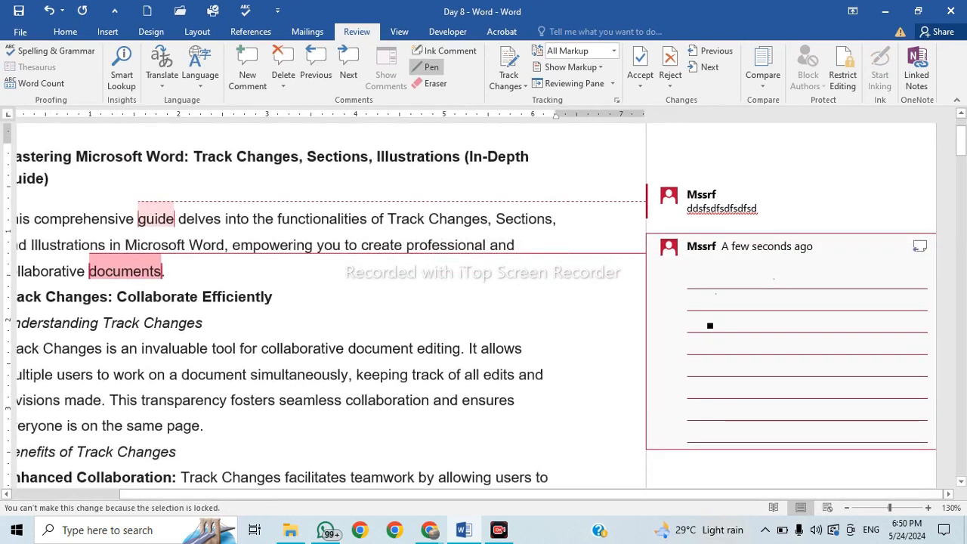
{"action": "mouse_move", "coordinate": [710, 326]}
{"action": "left_mouse_down"}
{"action": "mouse_move", "coordinate": [783, 384]}
{"action": "mouse_move", "coordinate": [786, 368]}
{"action": "left_mouse_up"}
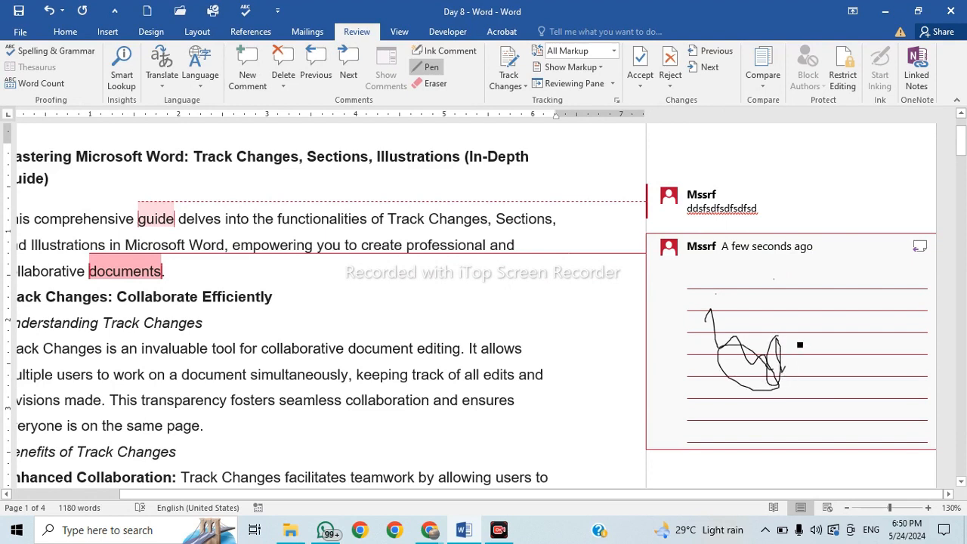
{"action": "mouse_move", "coordinate": [748, 324]}
{"action": "left_mouse_down"}
{"action": "mouse_move", "coordinate": [822, 341]}
{"action": "mouse_move", "coordinate": [874, 397]}
{"action": "mouse_move", "coordinate": [831, 371]}
{"action": "mouse_move", "coordinate": [894, 382]}
{"action": "left_mouse_up"}
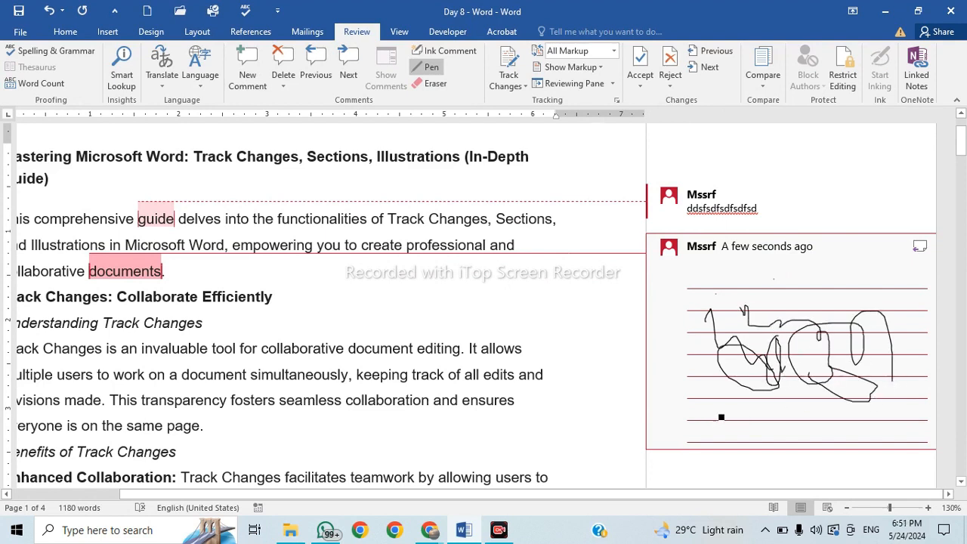
{"action": "mouse_move", "coordinate": [717, 413]}
{"action": "left_mouse_down"}
{"action": "mouse_move", "coordinate": [766, 442]}
{"action": "mouse_move", "coordinate": [806, 432]}
{"action": "left_mouse_up"}
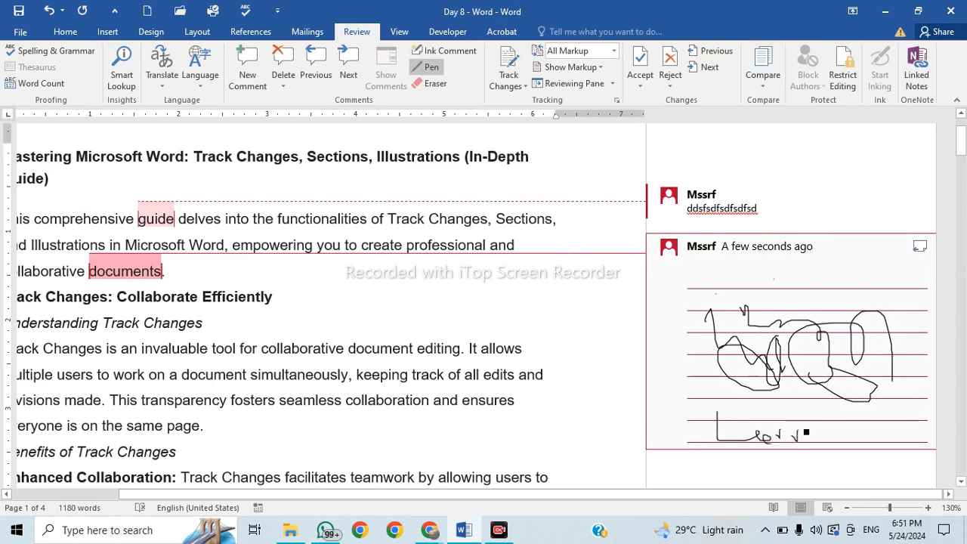
{"action": "left_click_drag", "start_coordinate": [869, 407], "coordinate": [890, 444]}
{"action": "left_click_drag", "start_coordinate": [863, 441], "coordinate": [928, 409]}
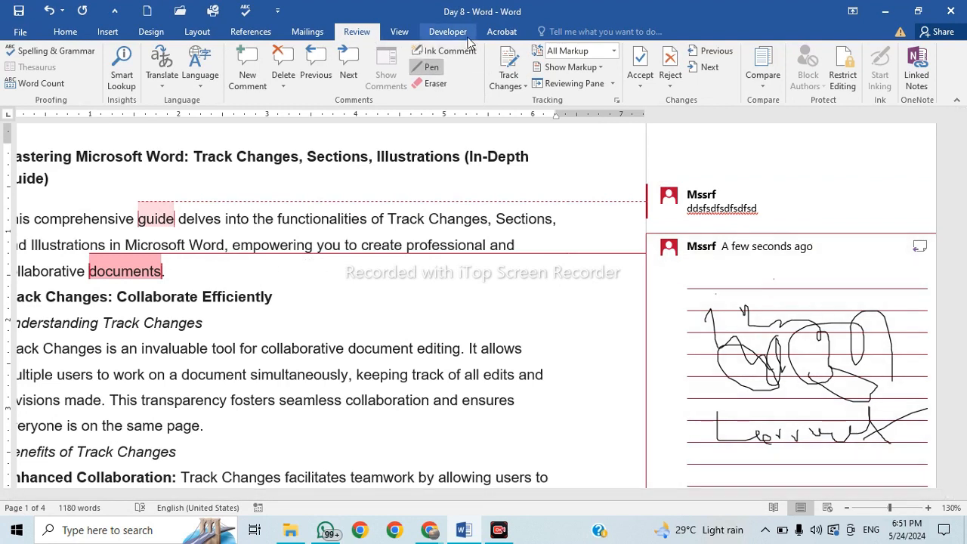
Erase the extra loops, then draw a test stroke and erase it as well.
{"action": "left_click", "coordinate": [432, 85]}
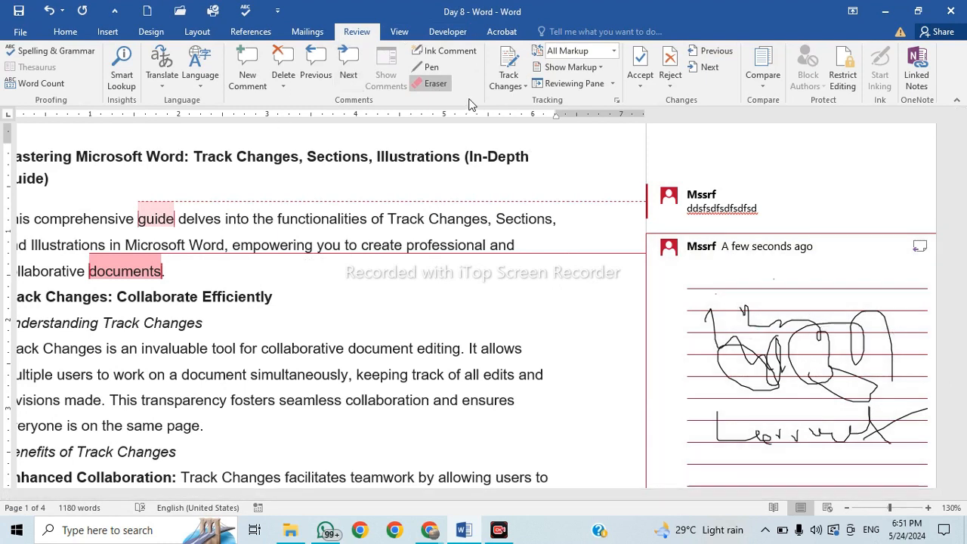
{"action": "left_click", "coordinate": [430, 66]}
{"action": "mouse_move", "coordinate": [795, 317]}
{"action": "left_mouse_down"}
{"action": "mouse_move", "coordinate": [820, 322]}
{"action": "mouse_move", "coordinate": [856, 359]}
{"action": "left_mouse_up"}
{"action": "left_click", "coordinate": [436, 84]}
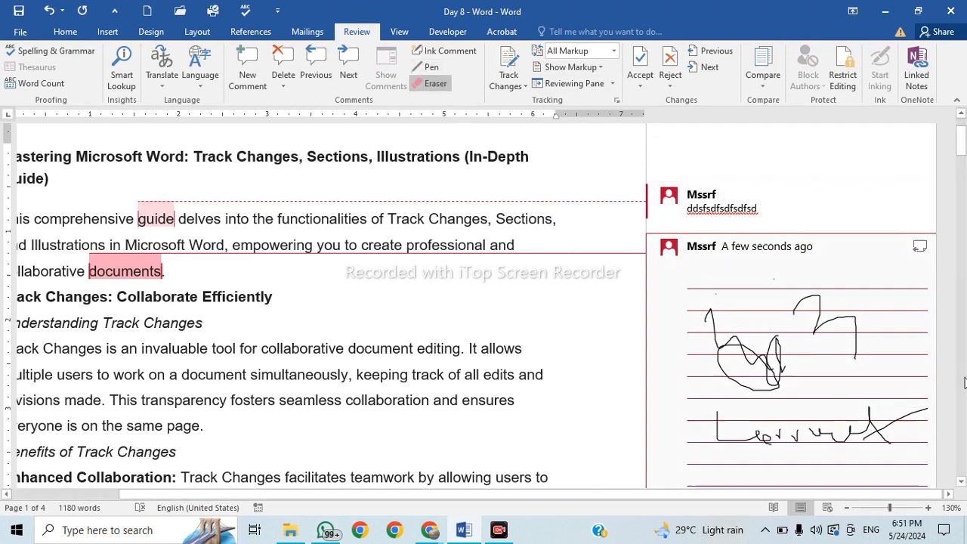
{"action": "left_click", "coordinate": [836, 341]}
{"action": "left_click", "coordinate": [428, 70]}
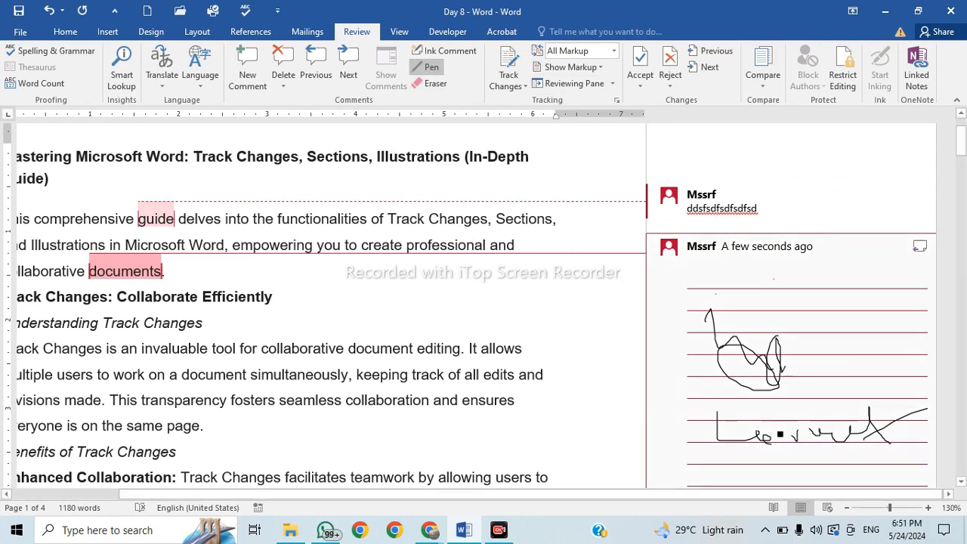
{"action": "left_click", "coordinate": [430, 84]}
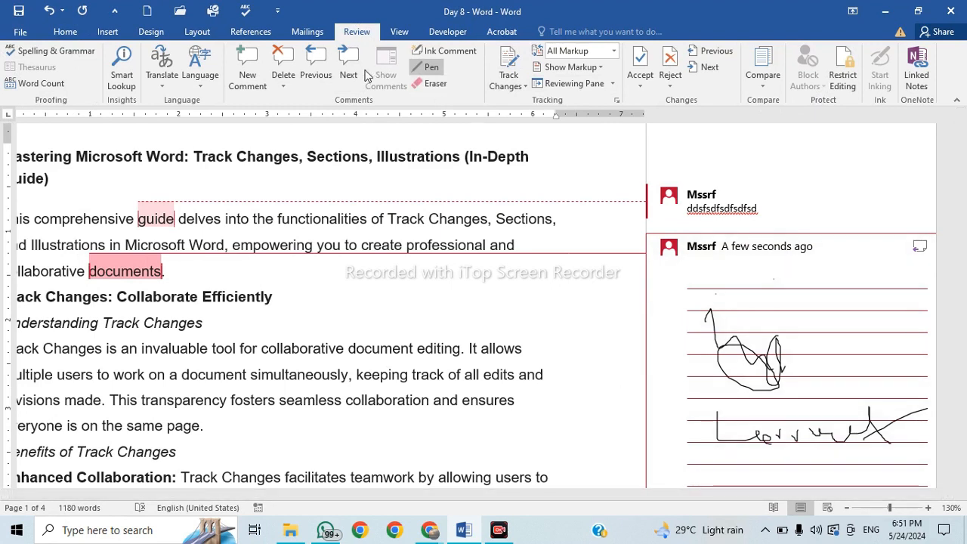
Delete the ink comment on 'documents' and the typed comment on 'guide'.
{"action": "left_click", "coordinate": [284, 82]}
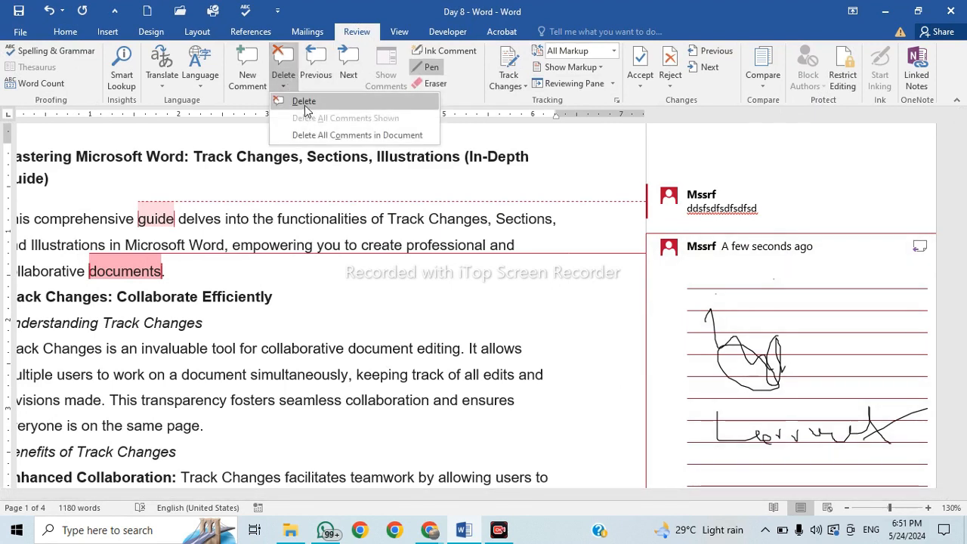
{"action": "left_click", "coordinate": [303, 101]}
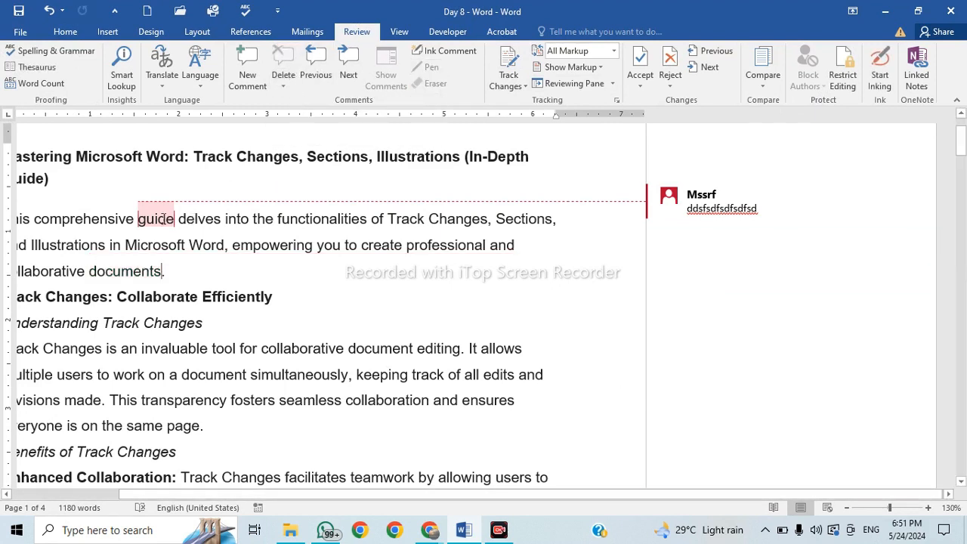
{"action": "left_click", "coordinate": [163, 219]}
{"action": "left_click", "coordinate": [284, 61]}
{"action": "left_click", "coordinate": [257, 271]}
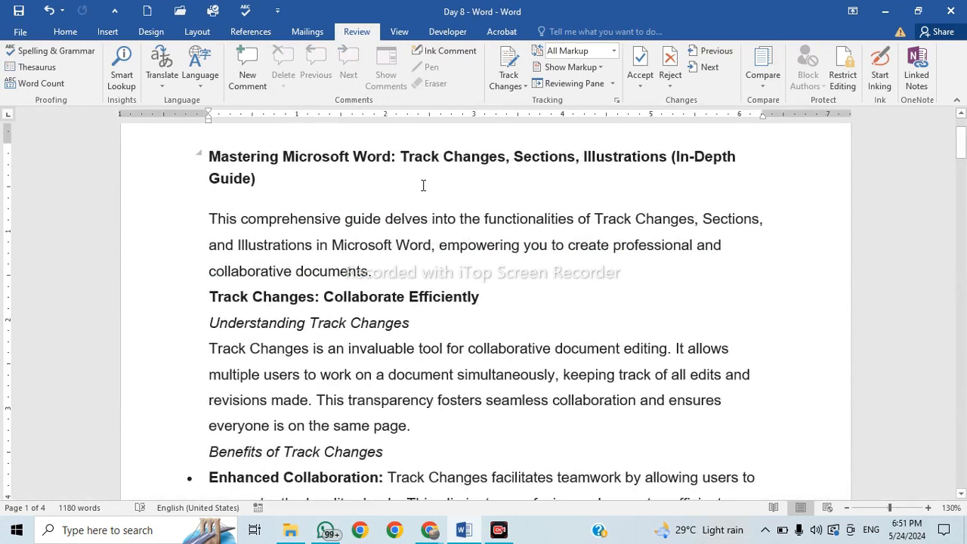
Misspell 'comprehensive' as 'comrehensive' in the first paragraph.
{"action": "key", "text": "Return"}
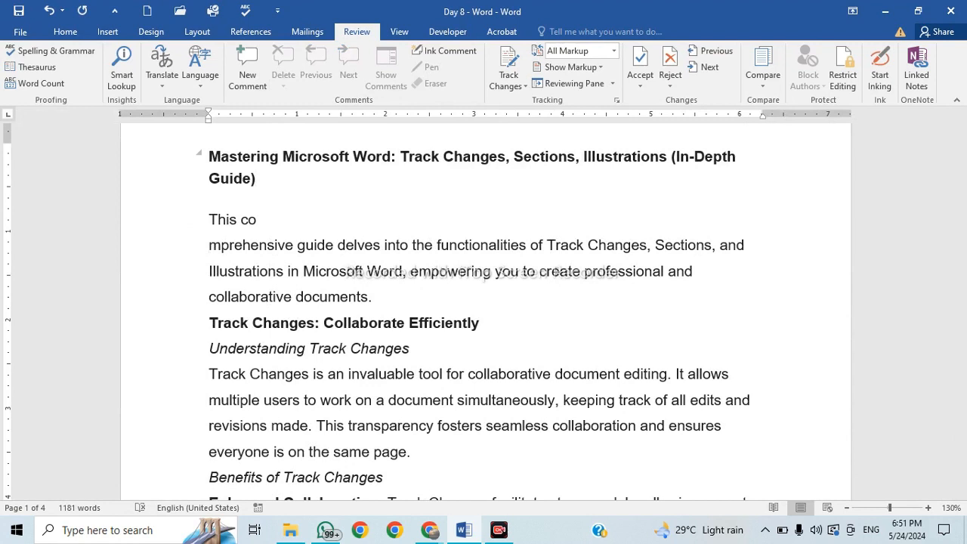
{"action": "key", "text": "BackSpace"}
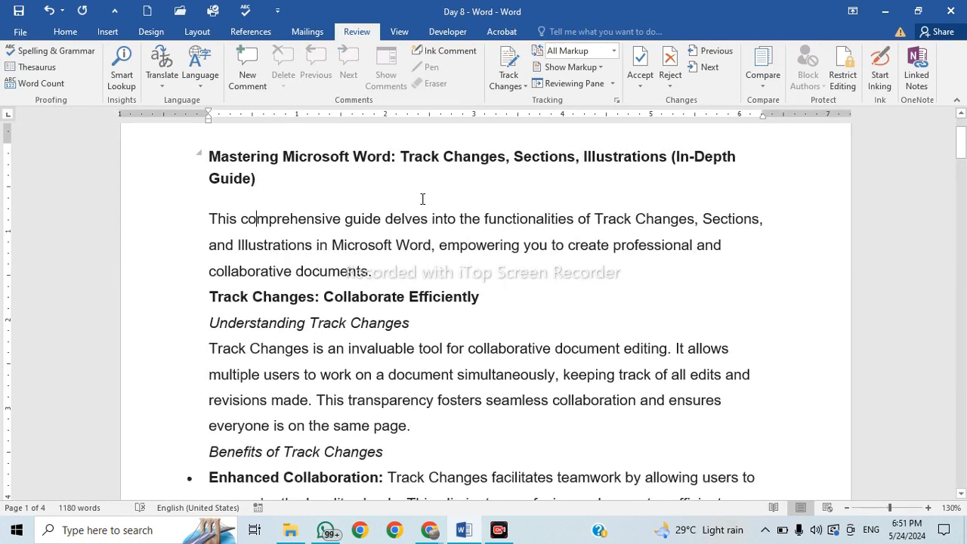
{"action": "key", "text": "Delete"}
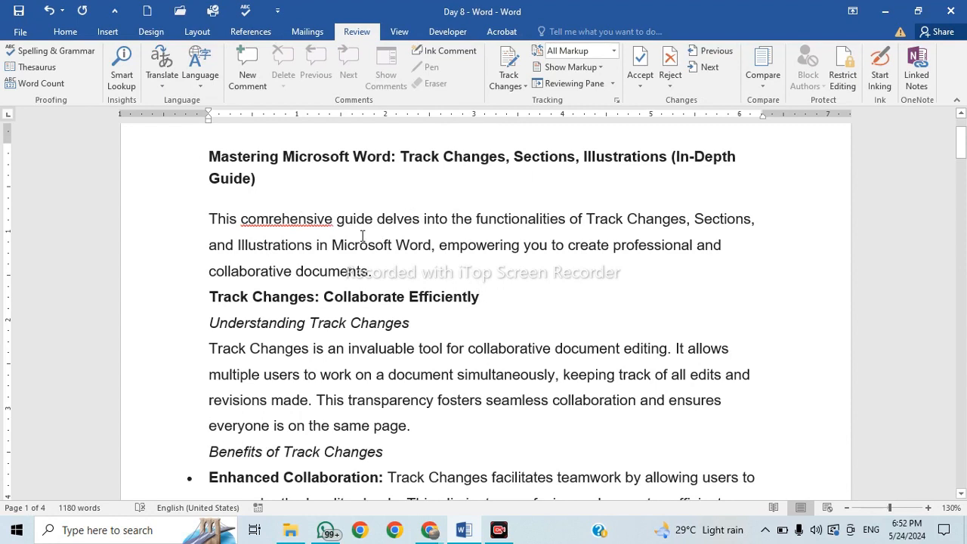
{"action": "left_click_drag", "start_coordinate": [272, 225], "coordinate": [335, 202]}
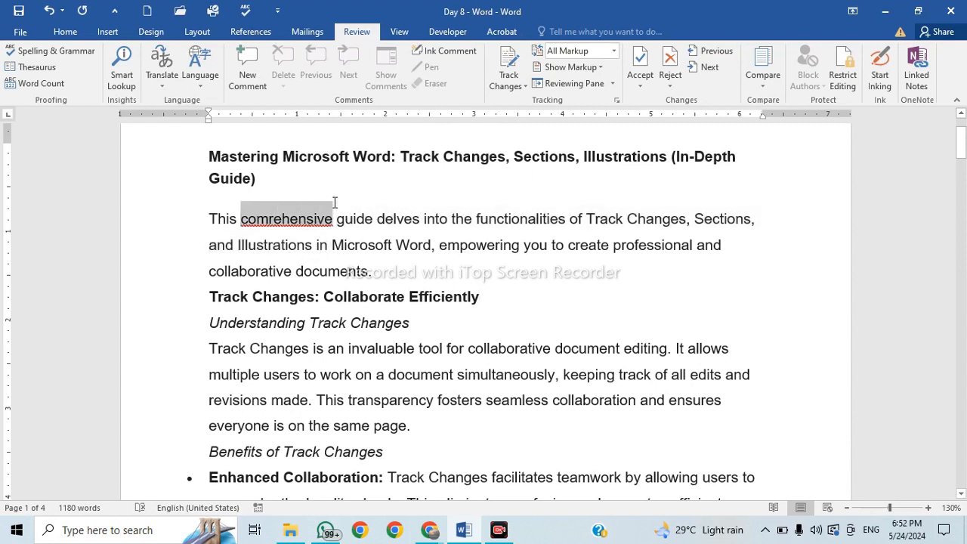
Add a new line 'He is took my book' after the first paragraph.
{"action": "left_click", "coordinate": [395, 274]}
{"action": "key", "text": "Return"}
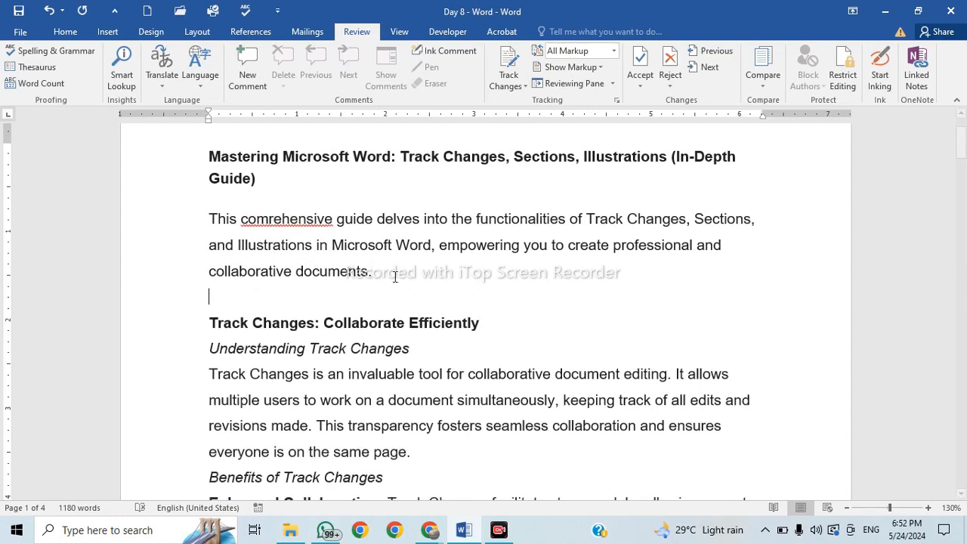
{"action": "type", "text": "he too"}
{"action": "key", "text": "BackSpace"}
{"action": "key", "text": "BackSpace"}
{"action": "key", "text": "BackSpace"}
{"action": "key", "text": "BackSpace"}
{"action": "type", "text": "is to"}
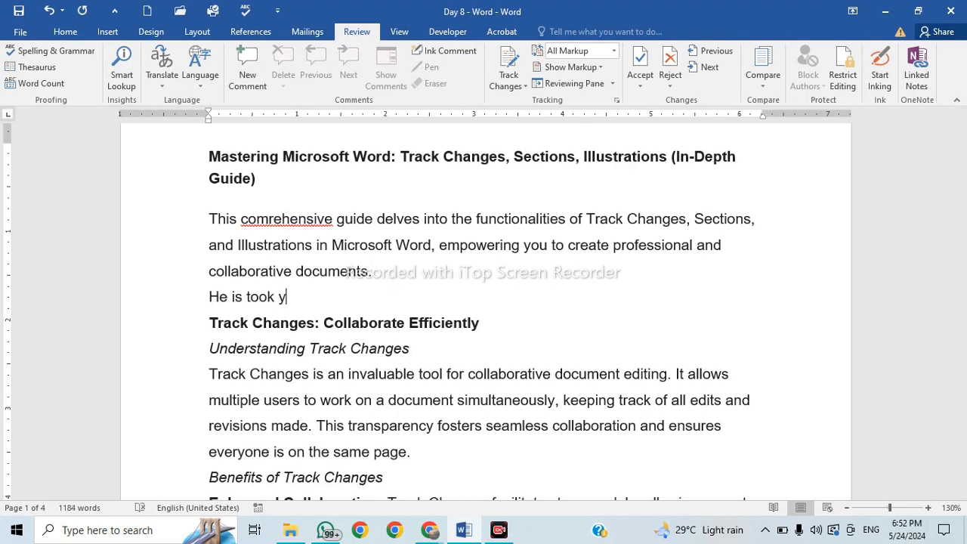
{"action": "type", "text": "ok my book"}
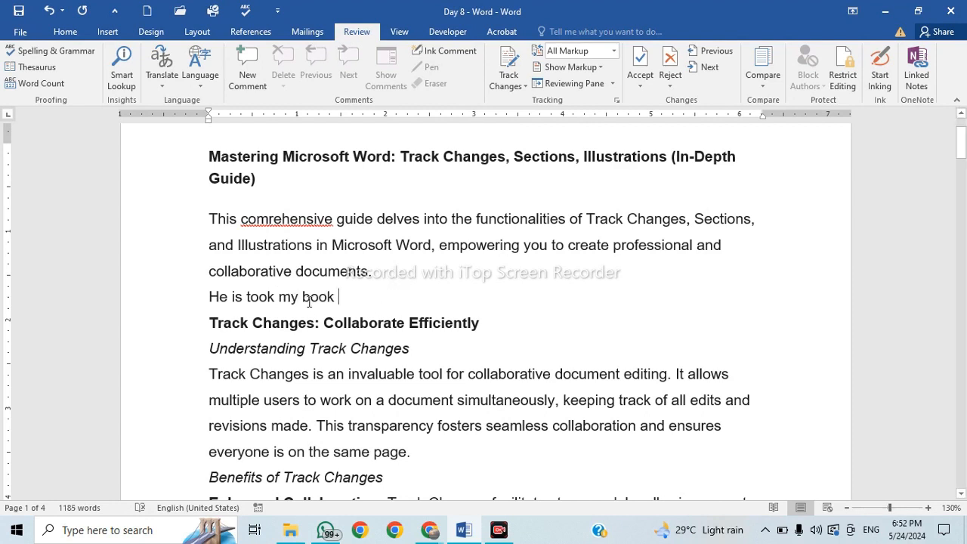
{"action": "left_click_drag", "start_coordinate": [352, 300], "coordinate": [222, 302]}
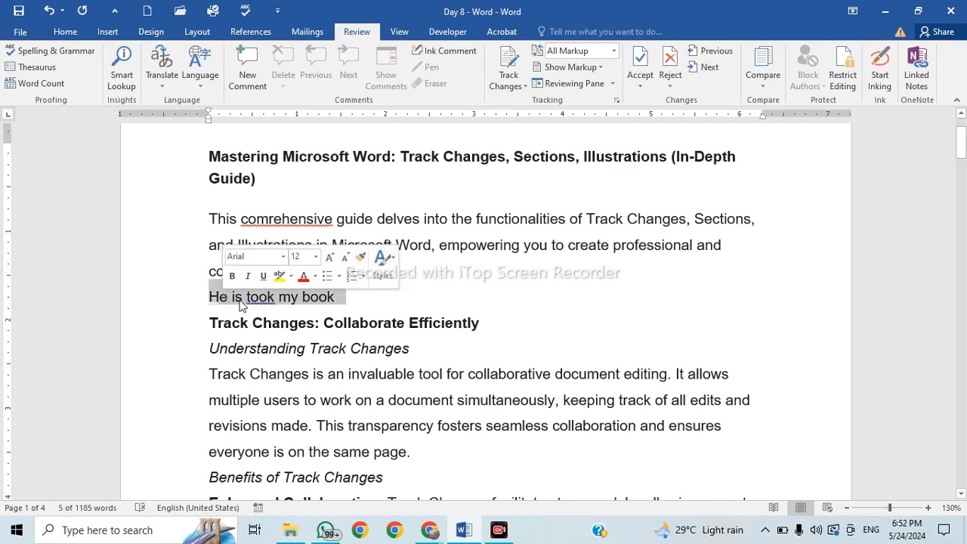
{"action": "left_click", "coordinate": [359, 322]}
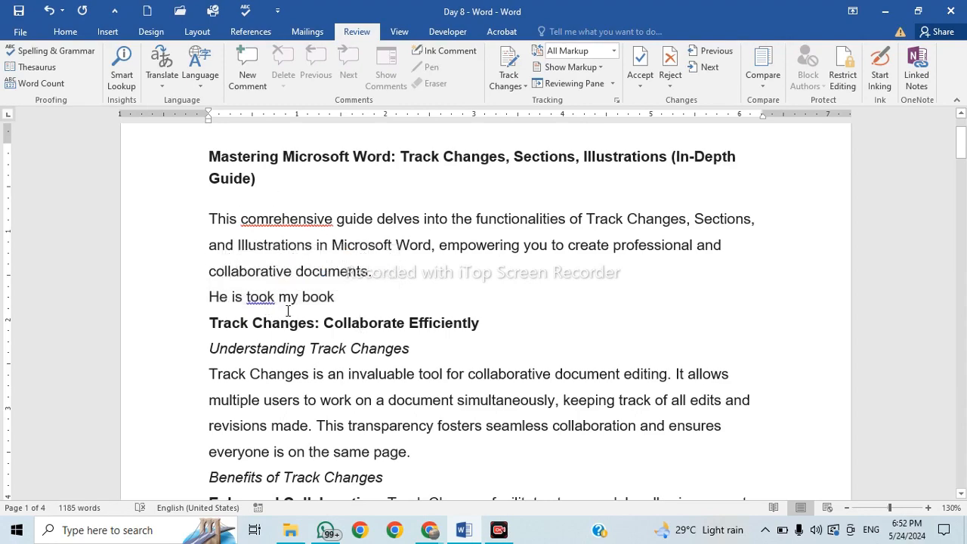
{"action": "scroll", "coordinate": [288, 310], "scroll_direction": "up", "scroll_amount": 13, "text": "ctrl"}
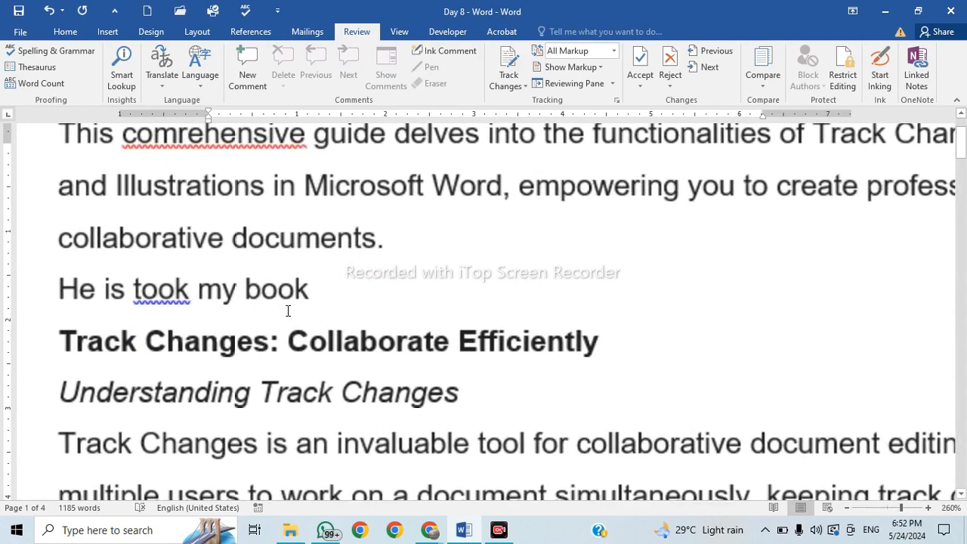
Zoom the text to 200% and pan horizontally to bring the paragraphs into view.
{"action": "left_click_drag", "start_coordinate": [470, 495], "coordinate": [348, 495]}
{"action": "scroll", "coordinate": [267, 291], "scroll_direction": "up", "scroll_amount": 2}
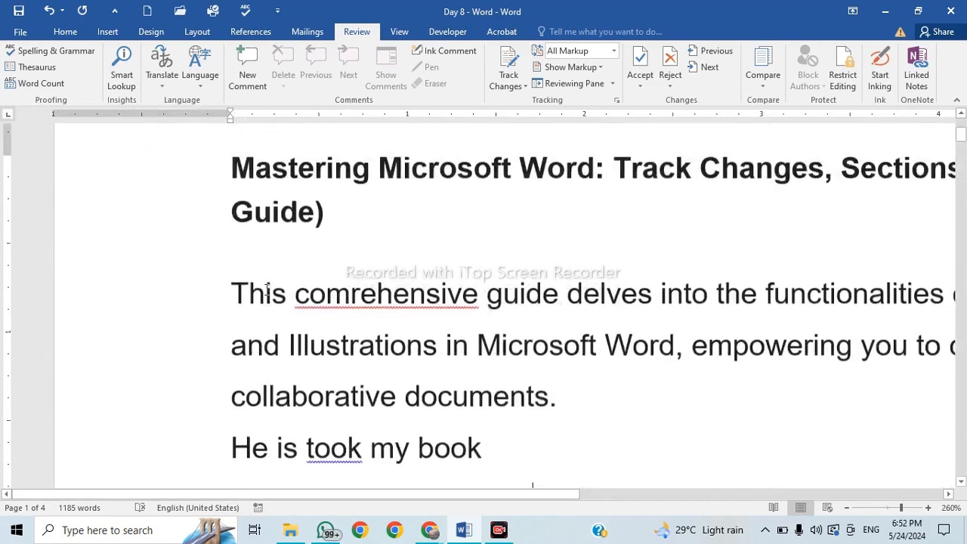
{"action": "scroll", "coordinate": [361, 323], "scroll_direction": "down", "scroll_amount": 2}
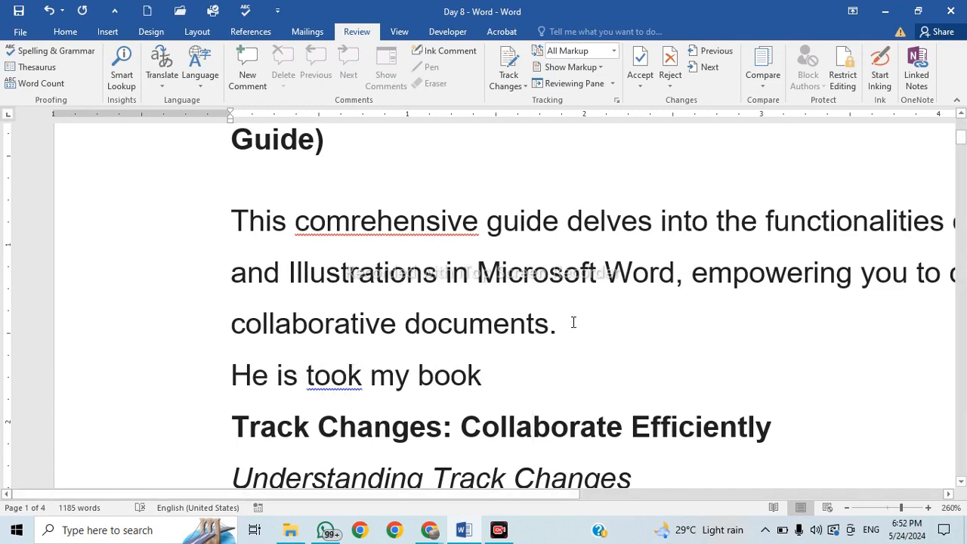
{"action": "scroll", "coordinate": [574, 323], "scroll_direction": "down", "scroll_amount": 6, "text": "ctrl"}
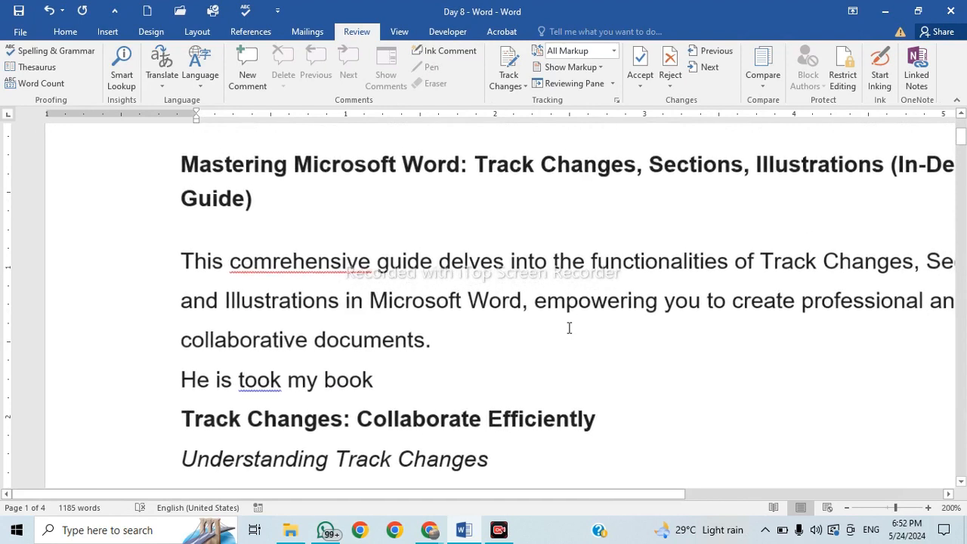
{"action": "left_click_drag", "start_coordinate": [602, 499], "coordinate": [717, 498]}
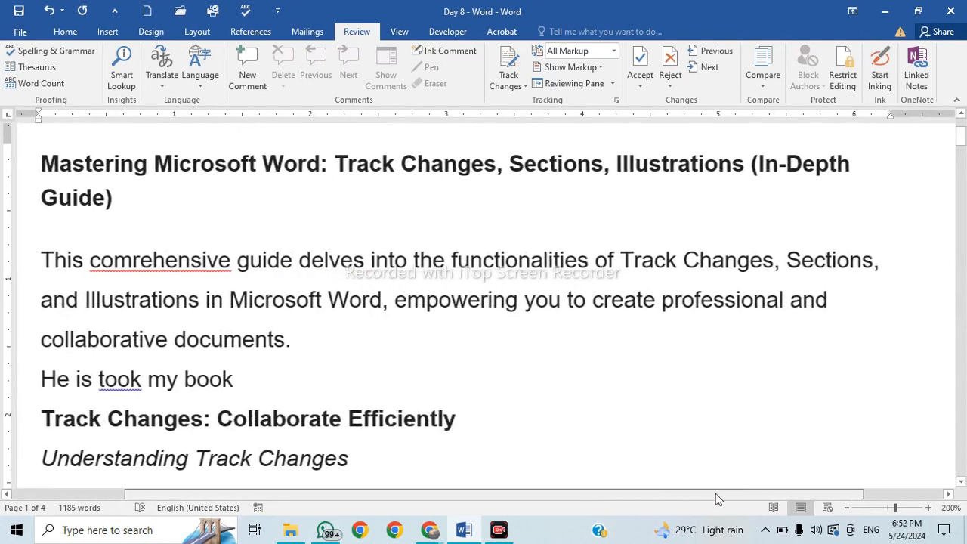
{"action": "left_click_drag", "start_coordinate": [478, 499], "coordinate": [440, 498]}
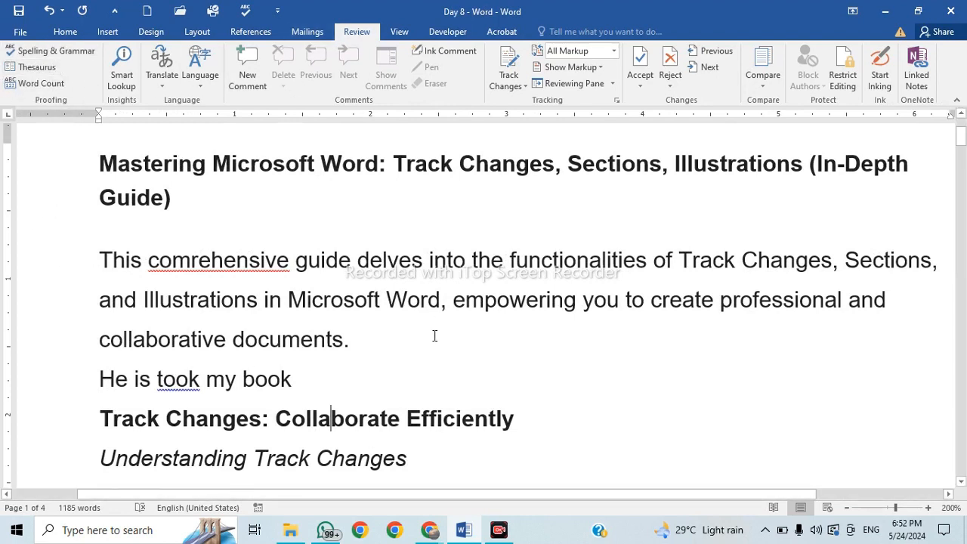
Run Spelling & Grammar and change 'comrehensive' to the suggestion 'comprehensive'.
{"action": "left_click", "coordinate": [44, 52]}
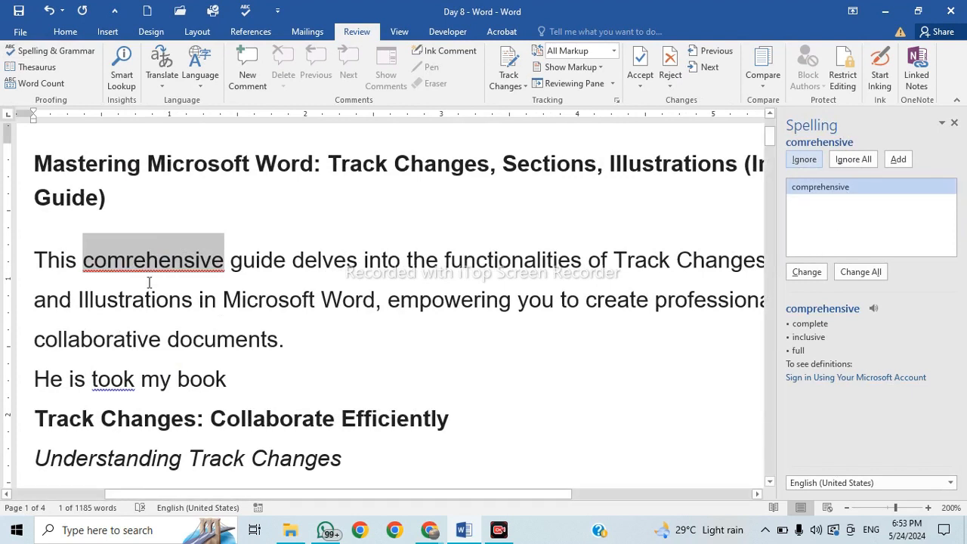
{"action": "left_click", "coordinate": [835, 197]}
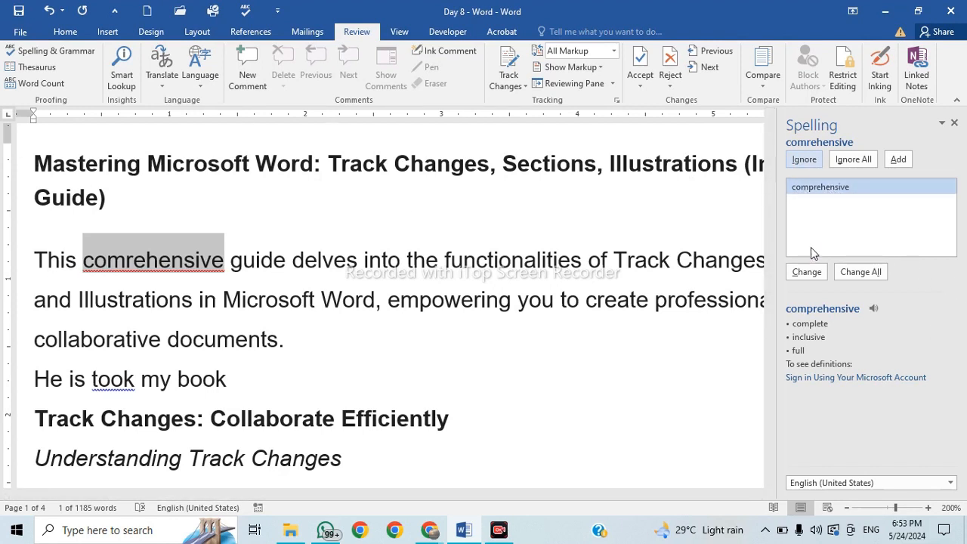
{"action": "left_click", "coordinate": [812, 277]}
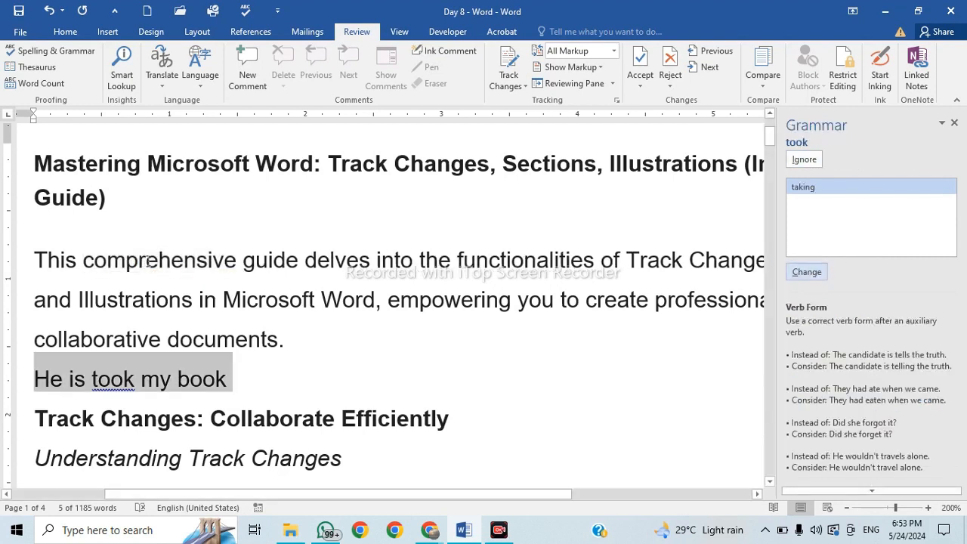
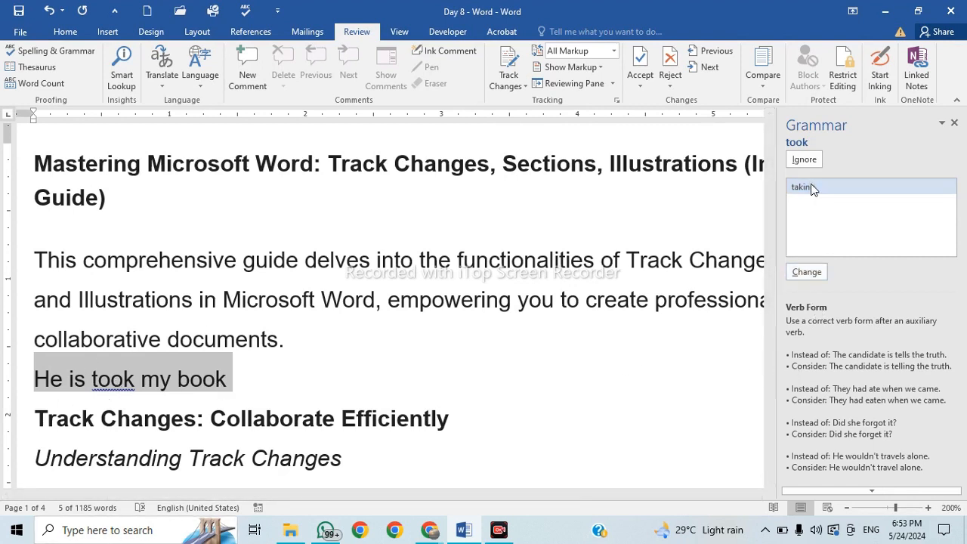
Accept 'taking' for 'took', add an empty paragraph after the sentence, and recheck spelling.
{"action": "left_click", "coordinate": [806, 272]}
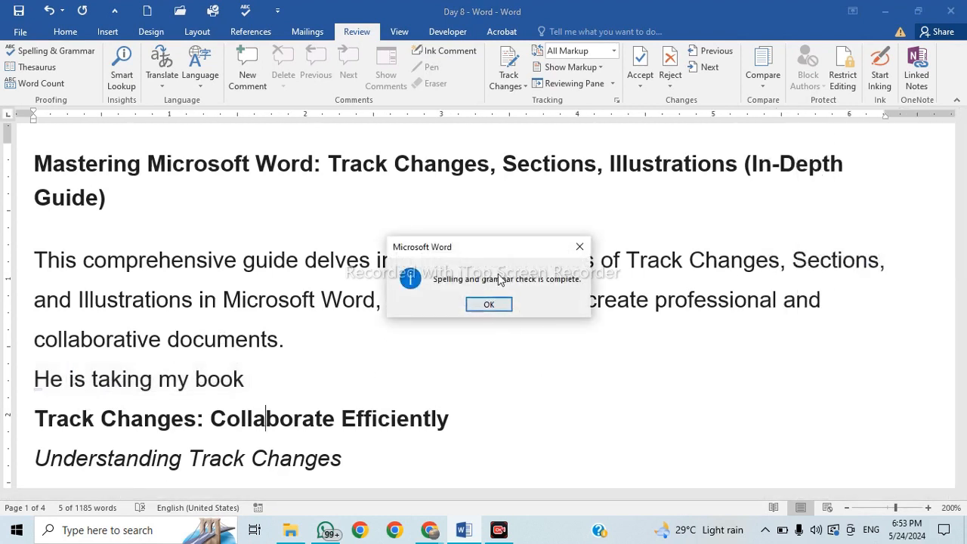
{"action": "left_click", "coordinate": [502, 306]}
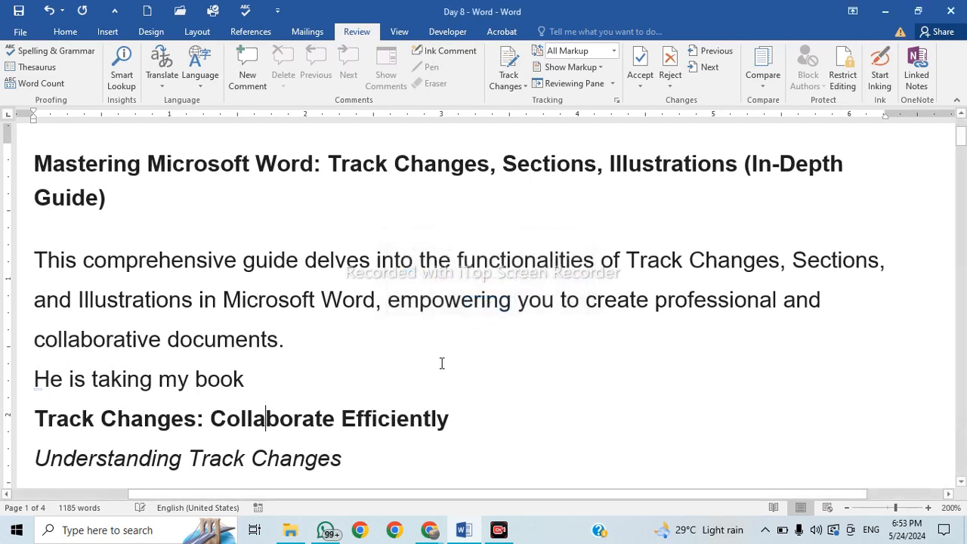
{"action": "left_click", "coordinate": [428, 372]}
{"action": "key", "text": "Return"}
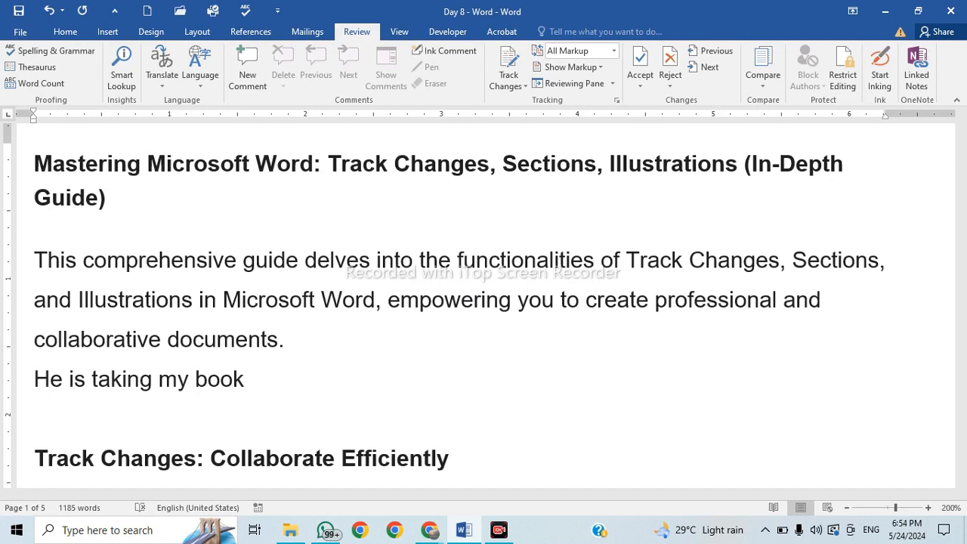
{"action": "left_click", "coordinate": [47, 55]}
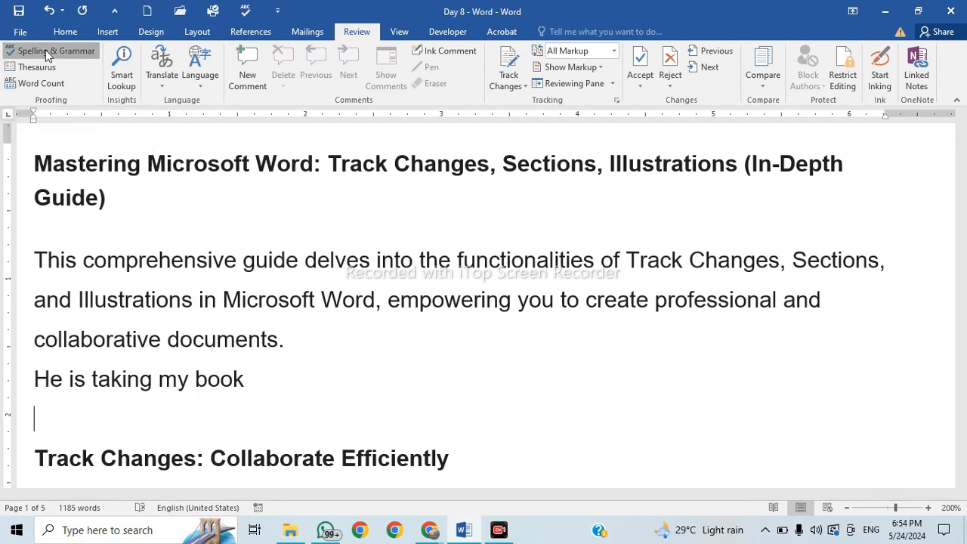
{"action": "left_click", "coordinate": [480, 306]}
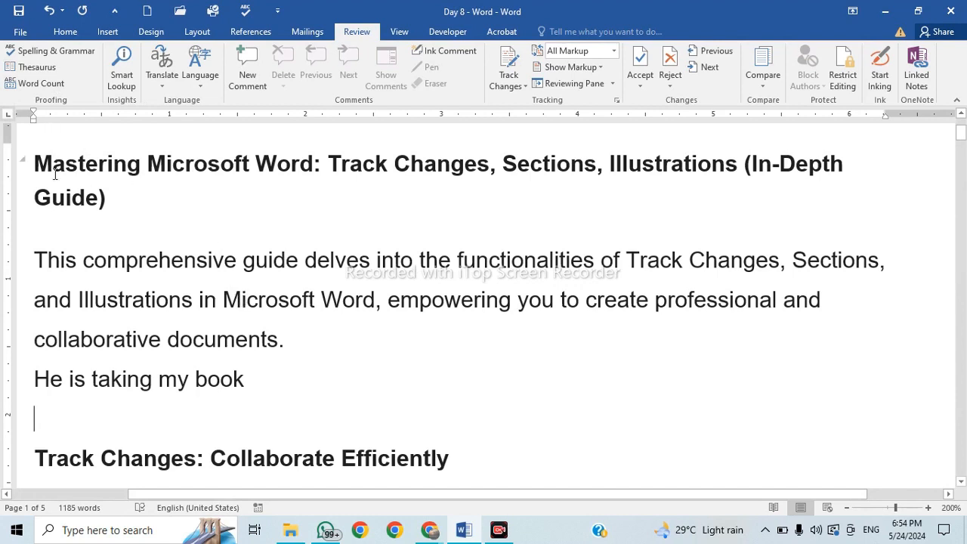
Replace the title word 'Mastering' with 'Education' from the Thesaurus synonyms of 'Learning'.
{"action": "left_click_drag", "start_coordinate": [33, 164], "coordinate": [139, 178]}
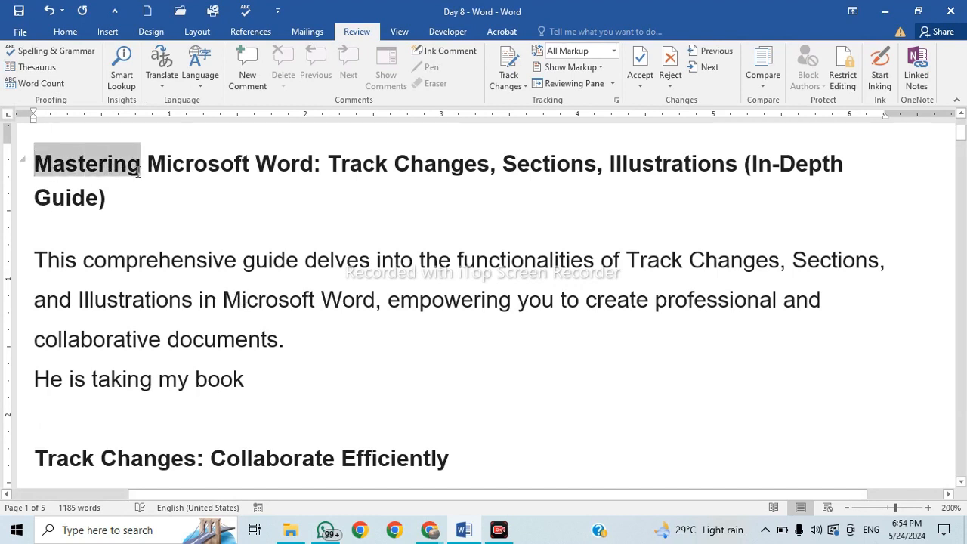
{"action": "left_click", "coordinate": [37, 69]}
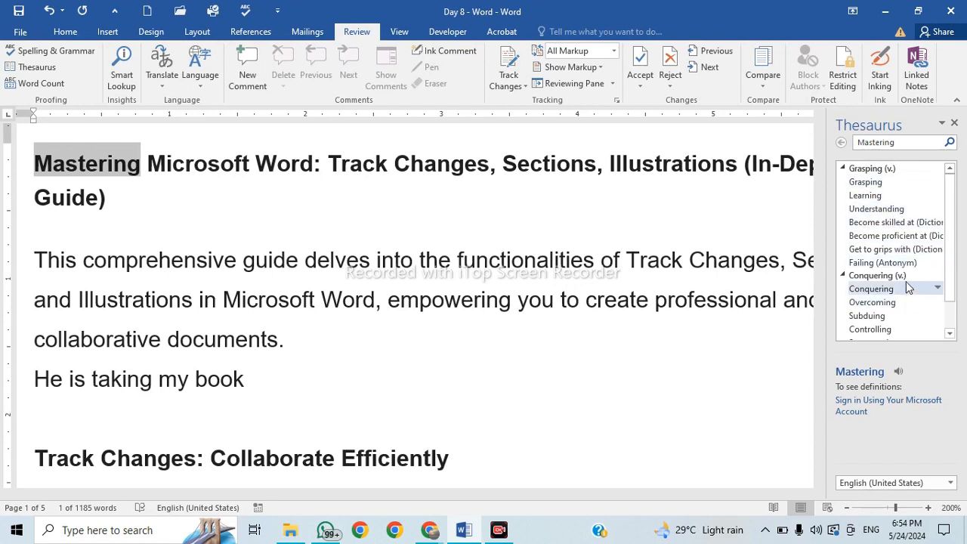
{"action": "left_click_drag", "start_coordinate": [950, 241], "coordinate": [957, 300]}
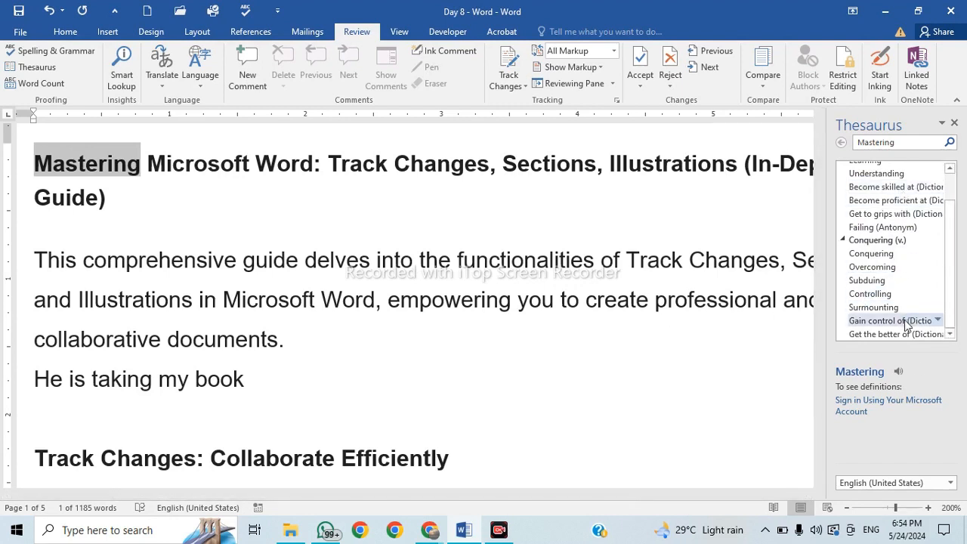
{"action": "scroll", "coordinate": [896, 272], "scroll_direction": "up", "scroll_amount": 1}
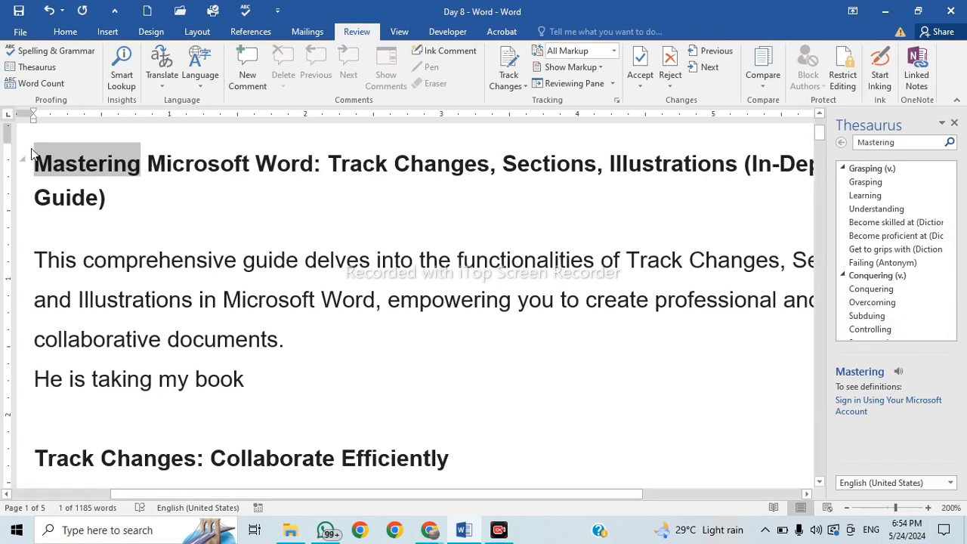
{"action": "left_click", "coordinate": [861, 196]}
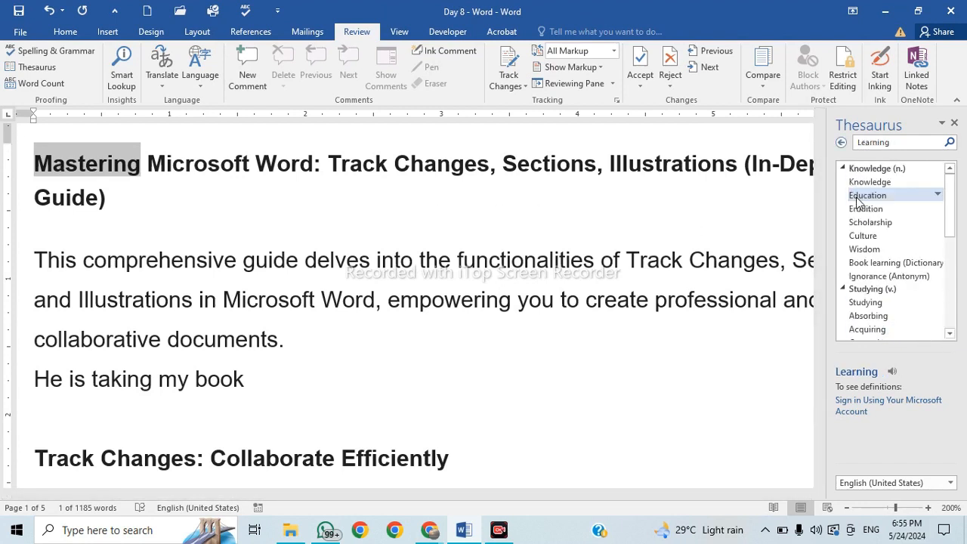
{"action": "left_click", "coordinate": [938, 195]}
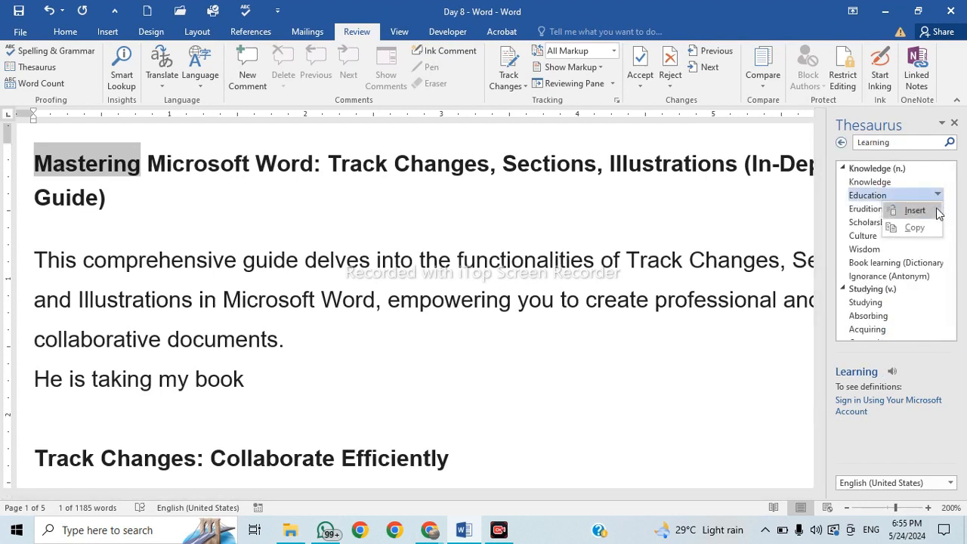
{"action": "left_click", "coordinate": [937, 214]}
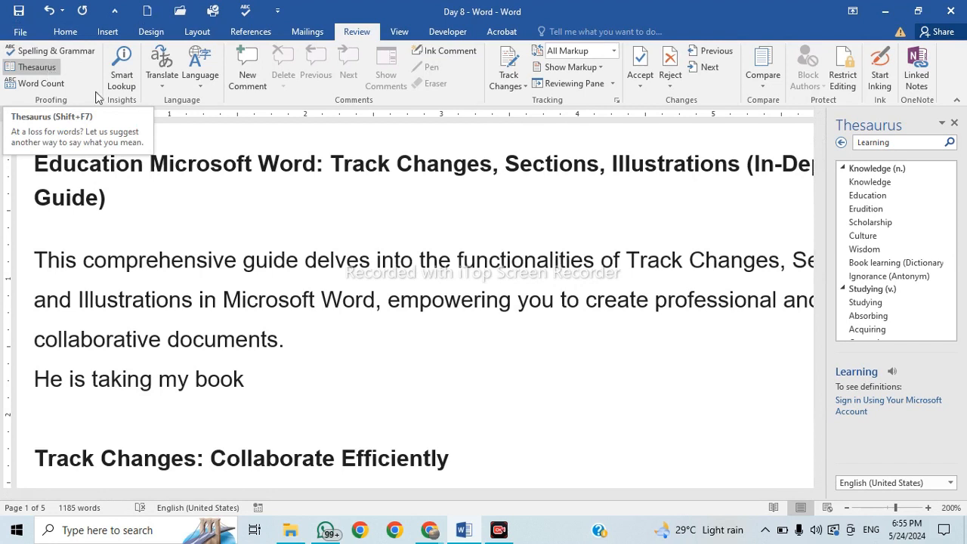
Look up Thesaurus synonyms for the title word 'Illustrations', such as Artworks and Pictures.
{"action": "left_click_drag", "start_coordinate": [398, 163], "coordinate": [491, 163]}
{"action": "left_click_drag", "start_coordinate": [613, 165], "coordinate": [744, 166]}
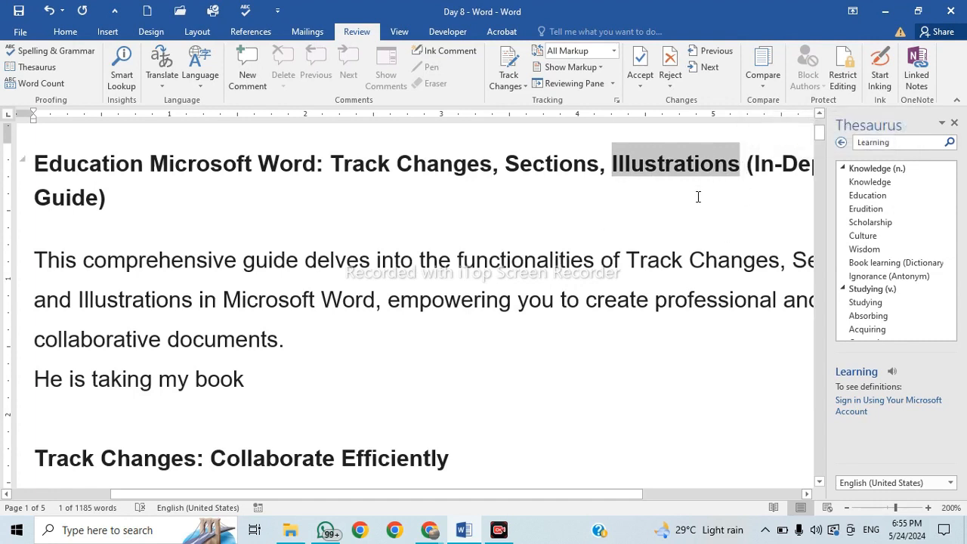
{"action": "left_click", "coordinate": [30, 67]}
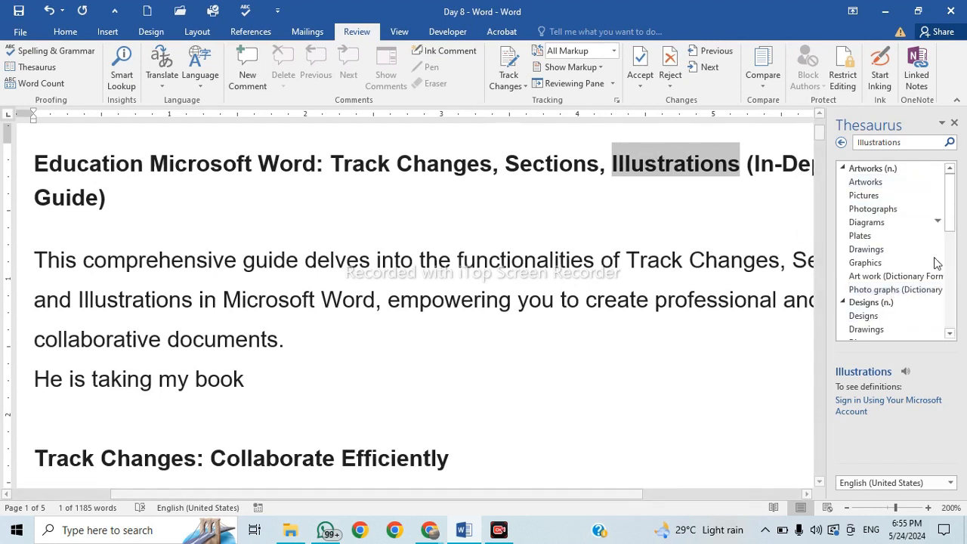
{"action": "scroll", "coordinate": [950, 203], "scroll_direction": "down", "scroll_amount": 2}
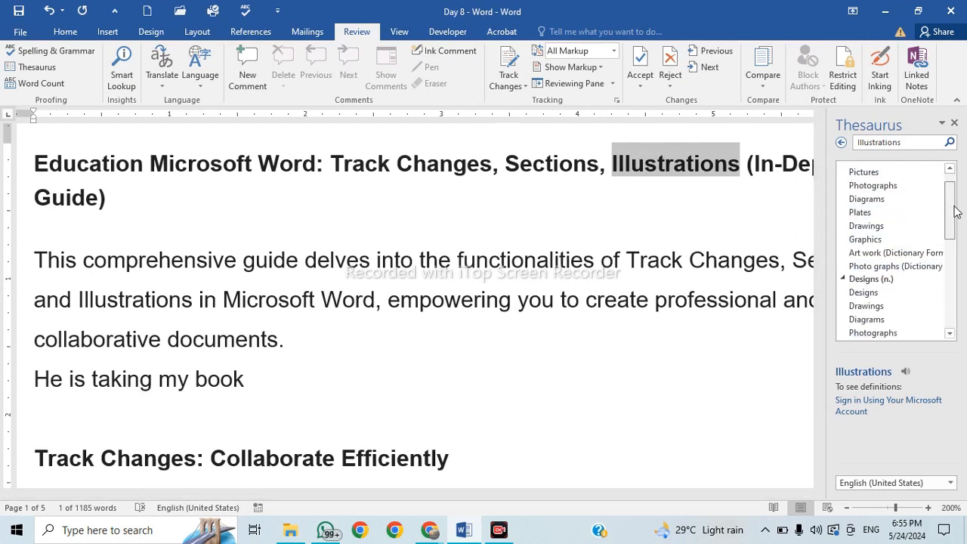
{"action": "scroll", "coordinate": [953, 200], "scroll_direction": "up", "scroll_amount": 2}
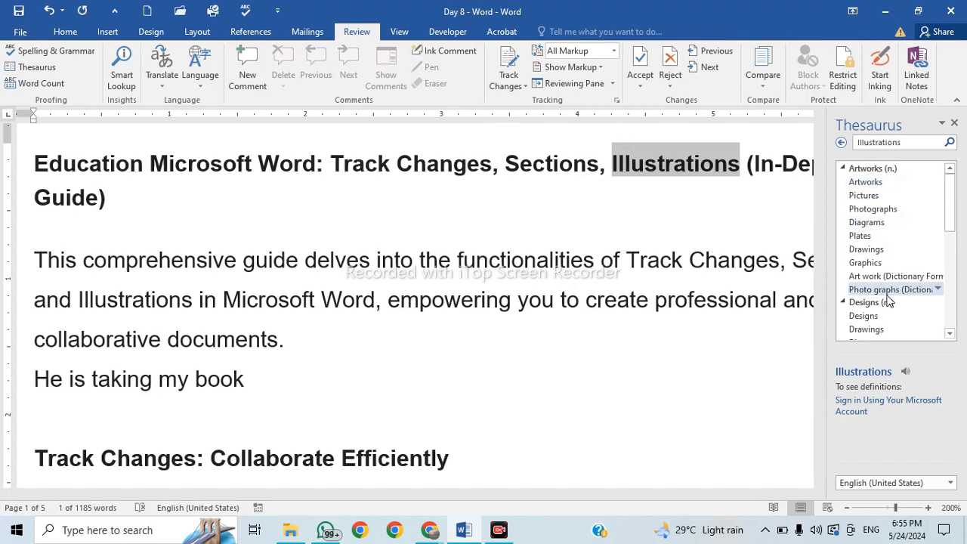
{"action": "left_click_drag", "start_coordinate": [952, 205], "coordinate": [952, 247]}
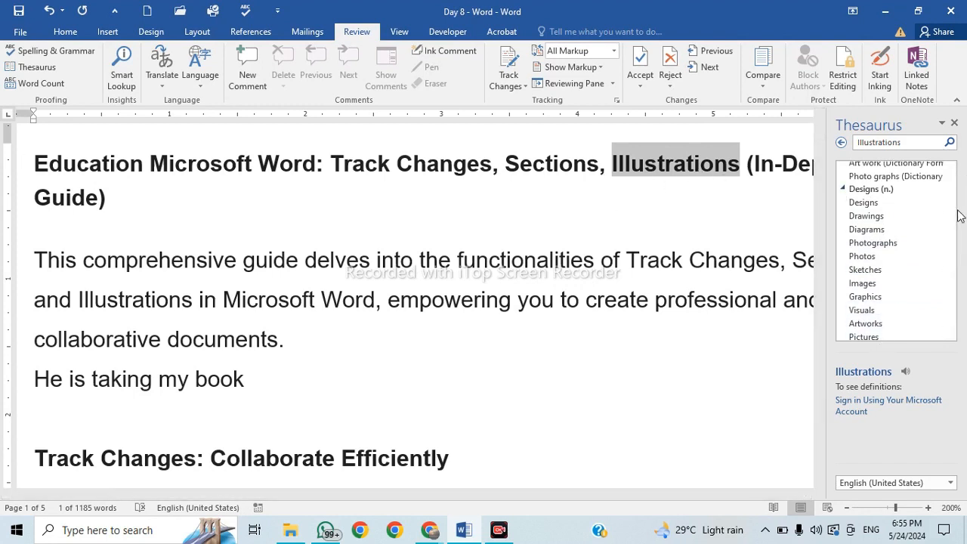
{"action": "left_click_drag", "start_coordinate": [952, 228], "coordinate": [962, 182]}
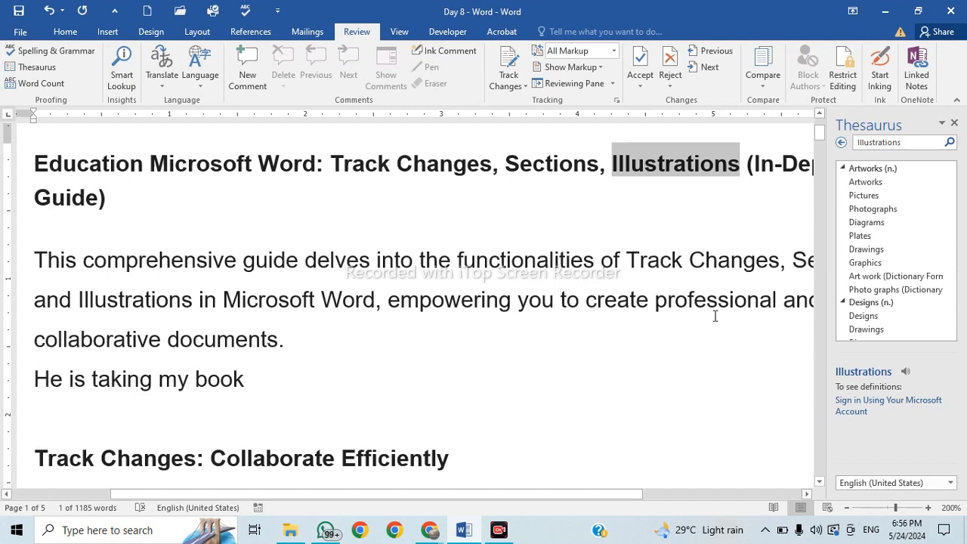
{"action": "left_click", "coordinate": [59, 86]}
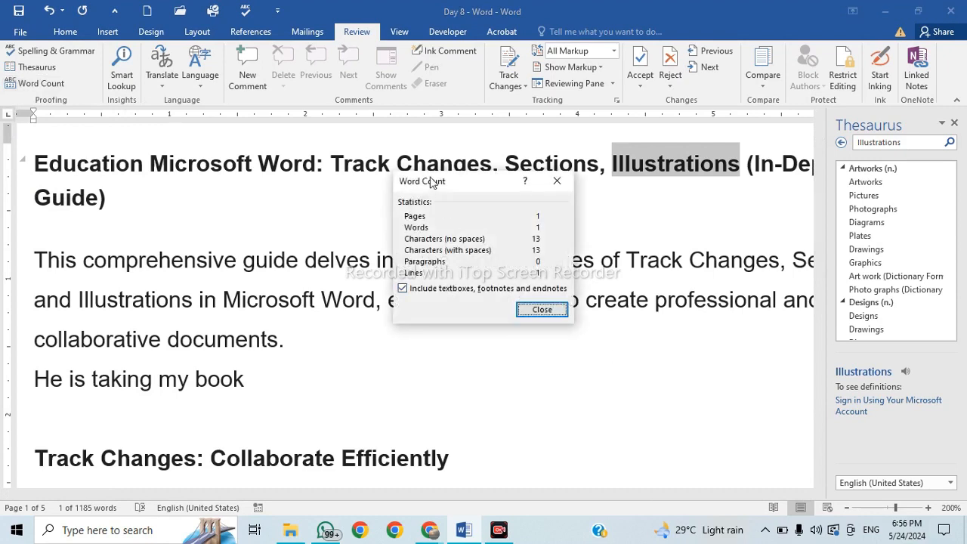
{"action": "left_click_drag", "start_coordinate": [431, 178], "coordinate": [535, 183]}
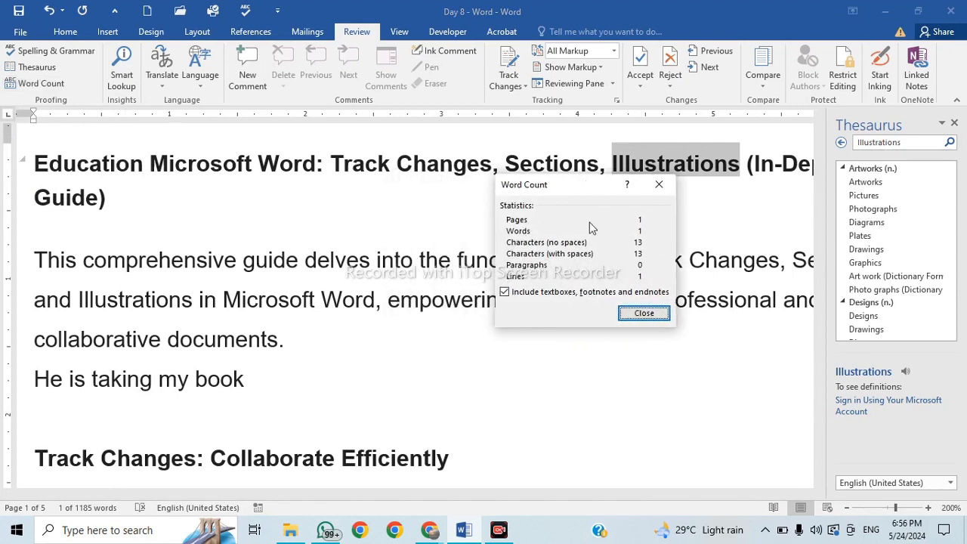
{"action": "left_click", "coordinate": [659, 185]}
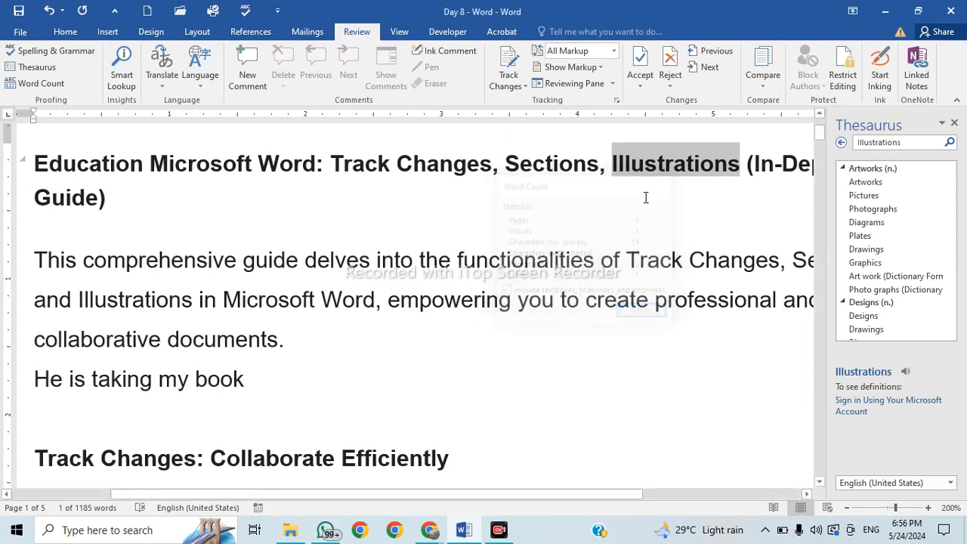
{"action": "left_click", "coordinate": [580, 242]}
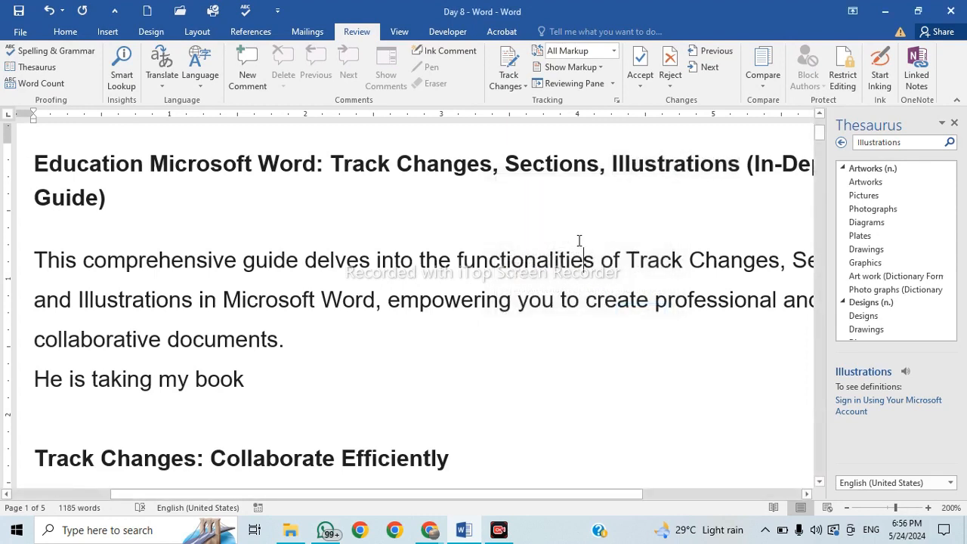
{"action": "left_click", "coordinate": [32, 87]}
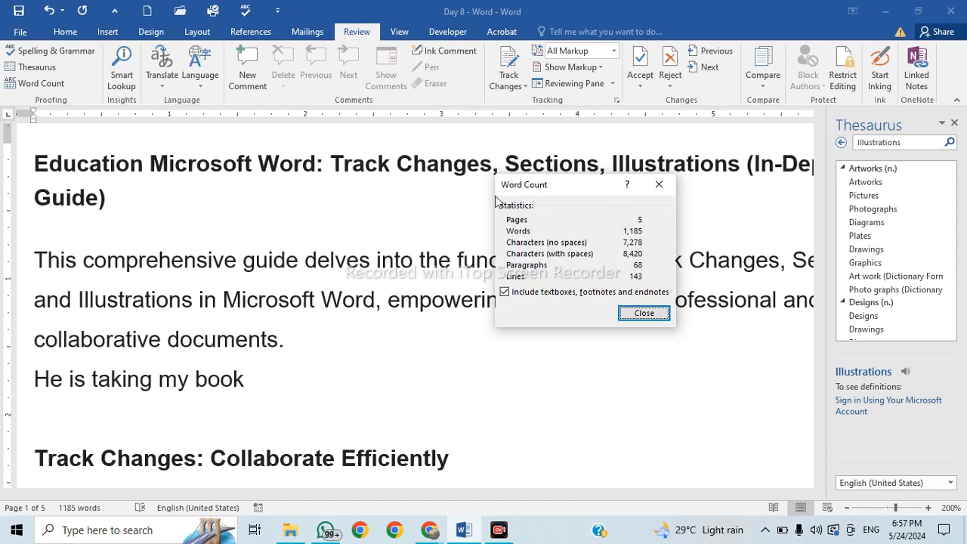
{"action": "left_click", "coordinate": [657, 190]}
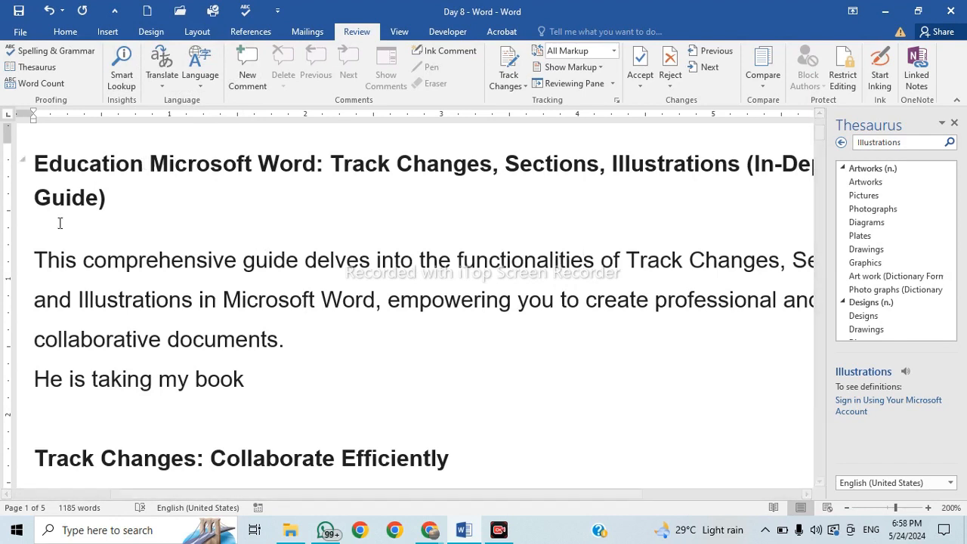
Send the selected title paragraph for translation, turning off the confirmation notice.
{"action": "left_click_drag", "start_coordinate": [52, 162], "coordinate": [174, 184]}
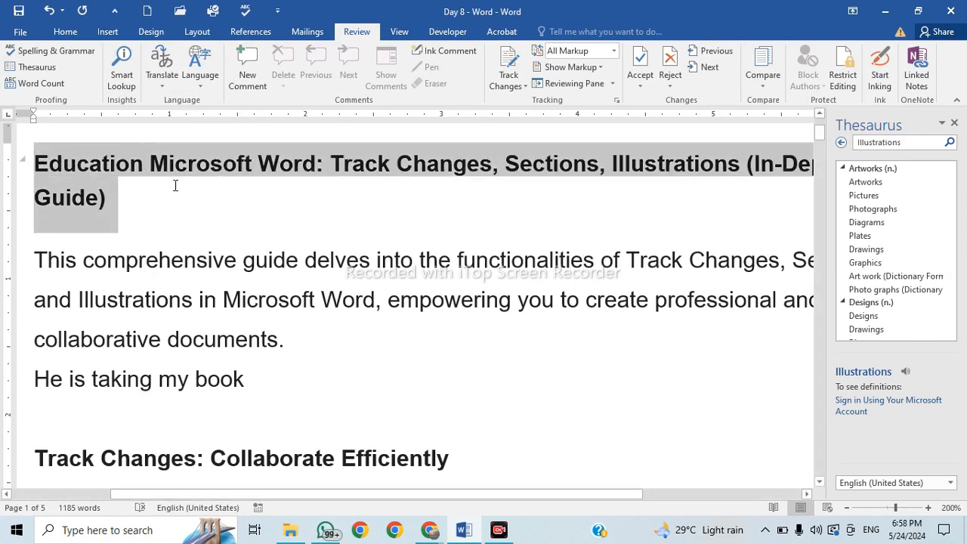
{"action": "left_click", "coordinate": [173, 87]}
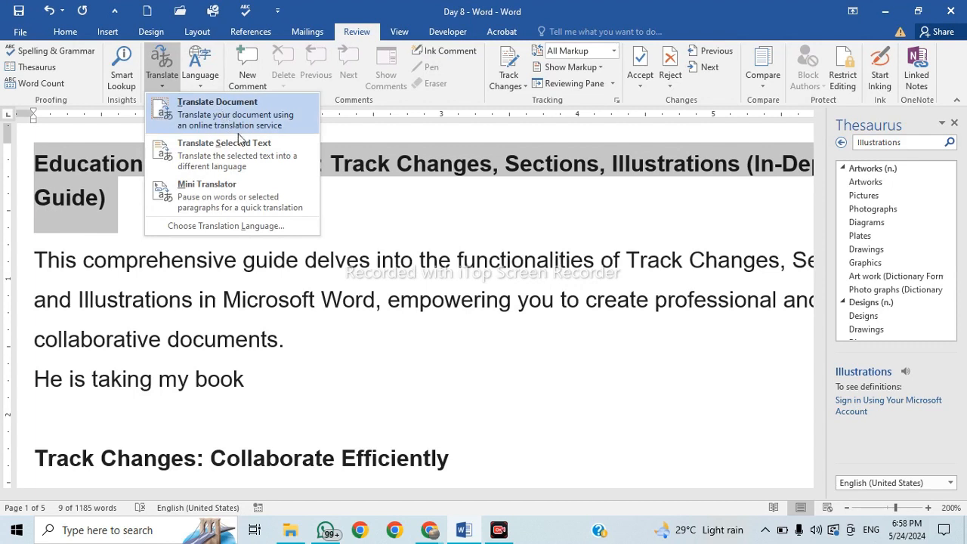
{"action": "left_click", "coordinate": [211, 164]}
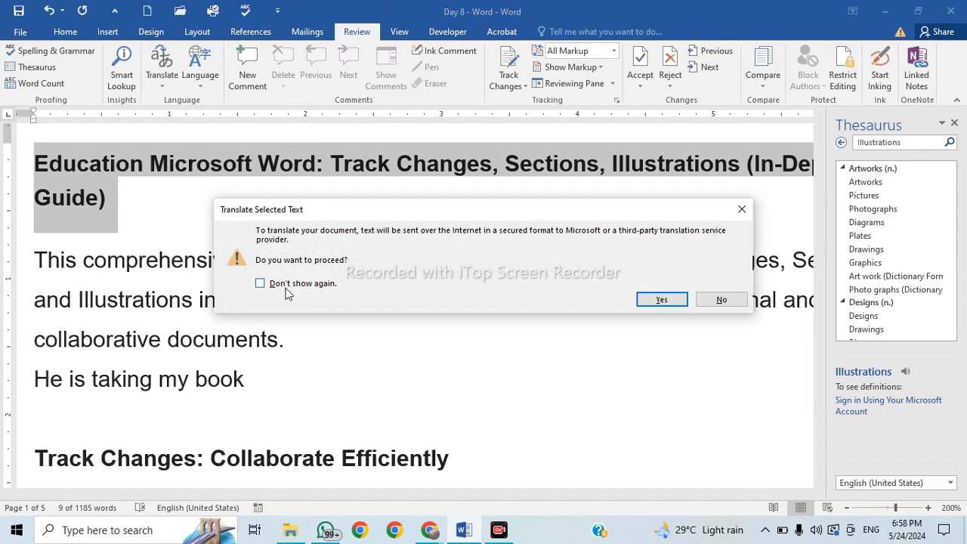
{"action": "left_click", "coordinate": [331, 288]}
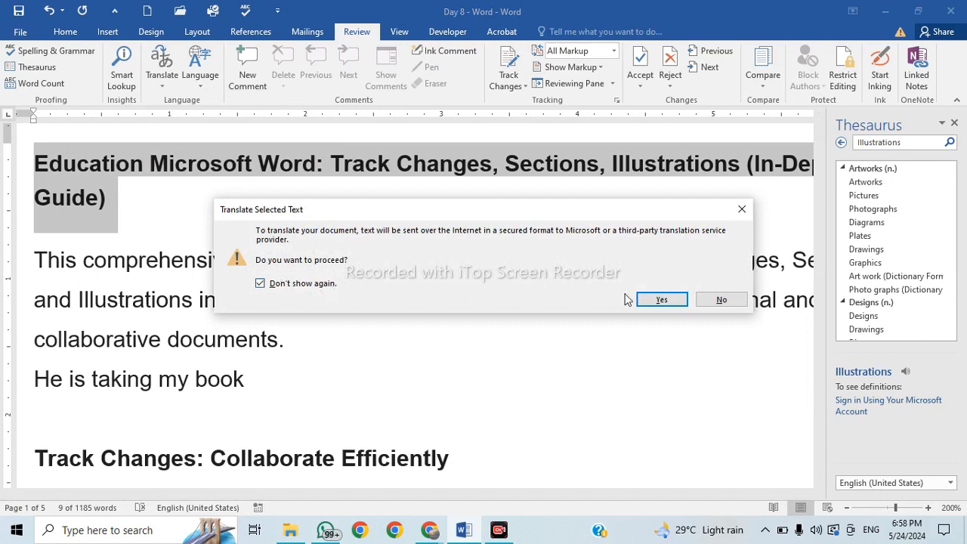
{"action": "left_click", "coordinate": [662, 301]}
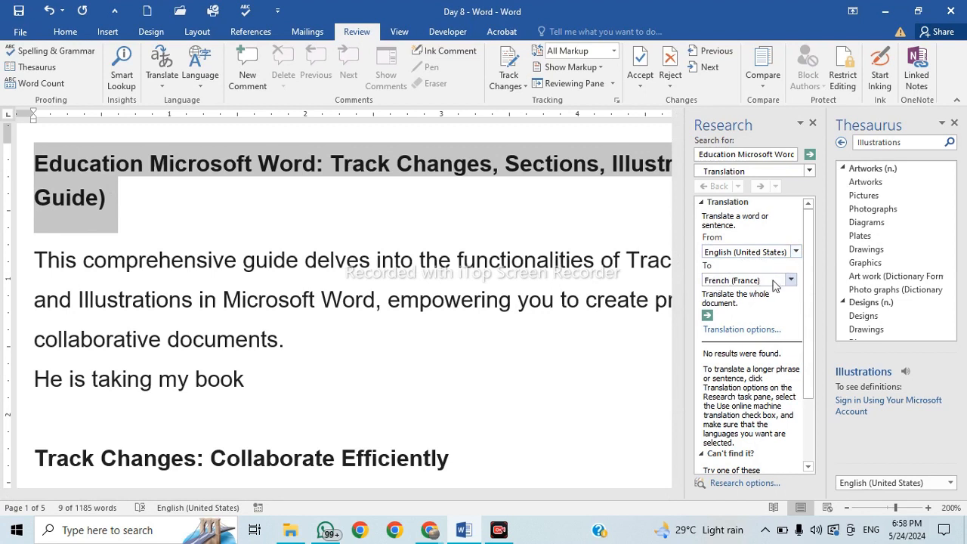
Set the translation target language to Hindi.
{"action": "left_click", "coordinate": [791, 280]}
{"action": "scroll", "coordinate": [791, 369], "scroll_direction": "down", "scroll_amount": 2}
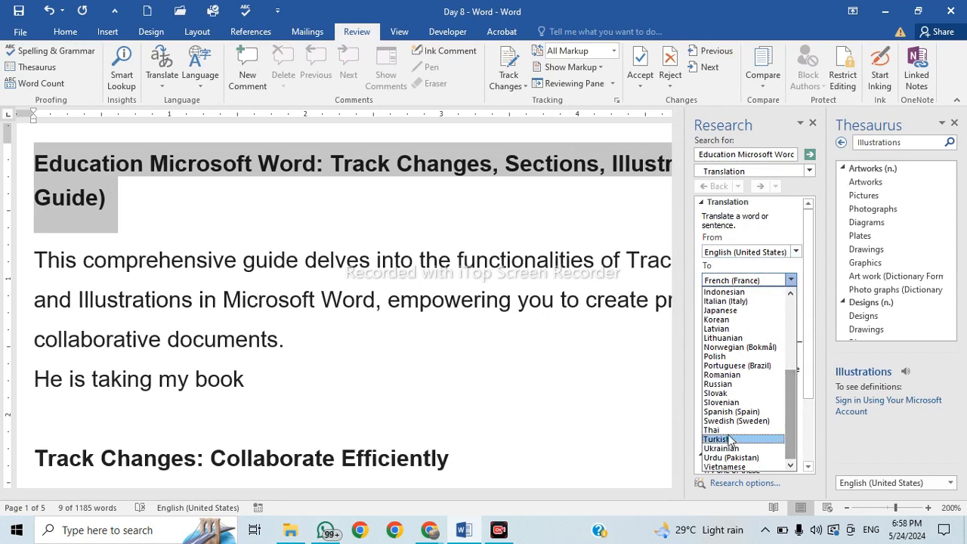
{"action": "scroll", "coordinate": [736, 421], "scroll_direction": "up", "scroll_amount": 3}
{"action": "scroll", "coordinate": [737, 420], "scroll_direction": "up", "scroll_amount": 3}
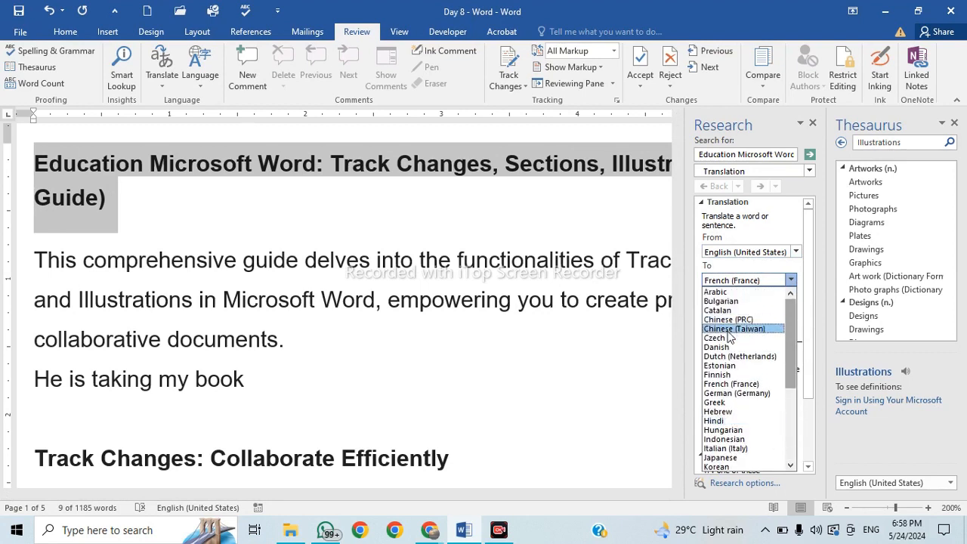
{"action": "key", "text": "t"}
{"action": "key", "text": "t"}
{"action": "key", "text": "t"}
{"action": "key", "text": "t"}
{"action": "key", "text": "t"}
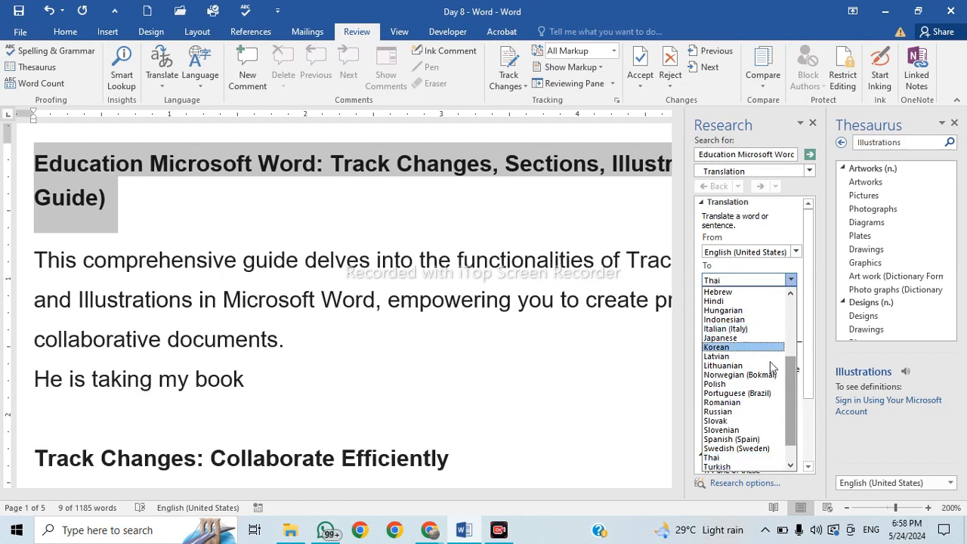
{"action": "mouse_move", "coordinate": [791, 403]}
{"action": "left_mouse_down"}
{"action": "mouse_move", "coordinate": [789, 356]}
{"action": "mouse_move", "coordinate": [788, 385]}
{"action": "left_mouse_up"}
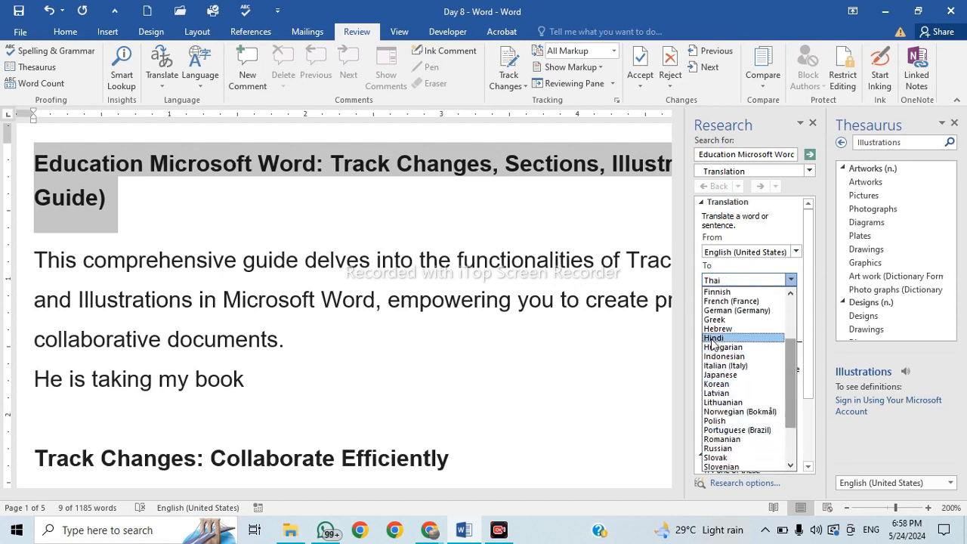
{"action": "left_click", "coordinate": [712, 340]}
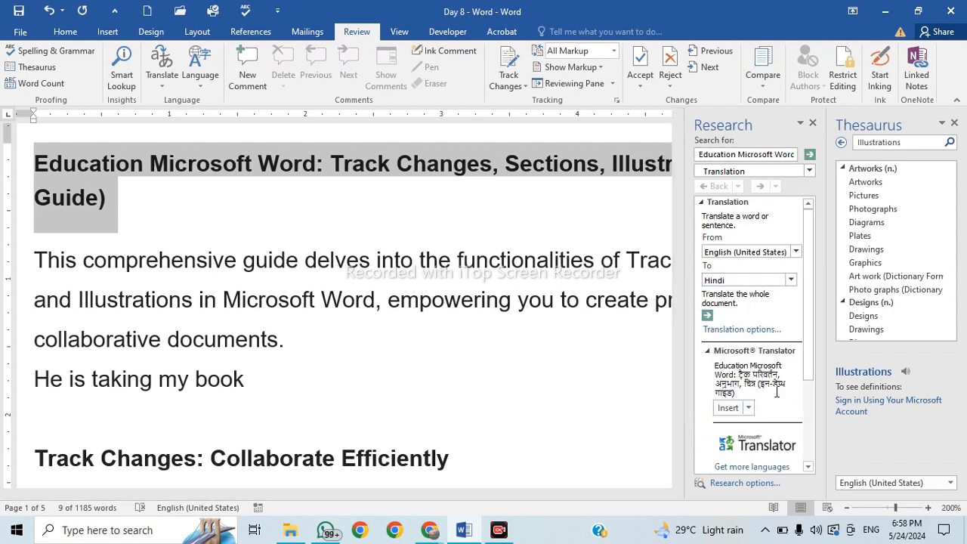
Insert the Microsoft Translator Hindi result in place of the English title.
{"action": "scroll", "coordinate": [805, 309], "scroll_direction": "down", "scroll_amount": 2}
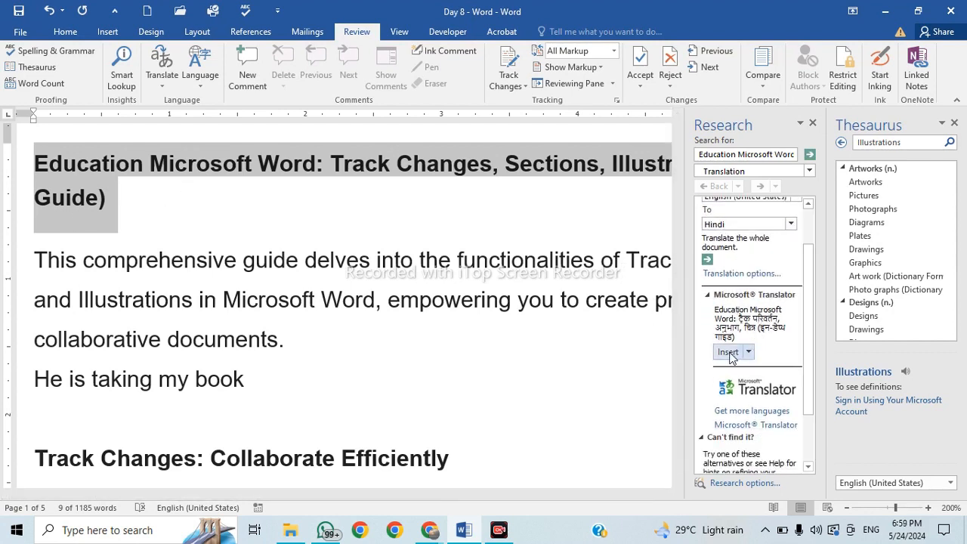
{"action": "left_click", "coordinate": [729, 352]}
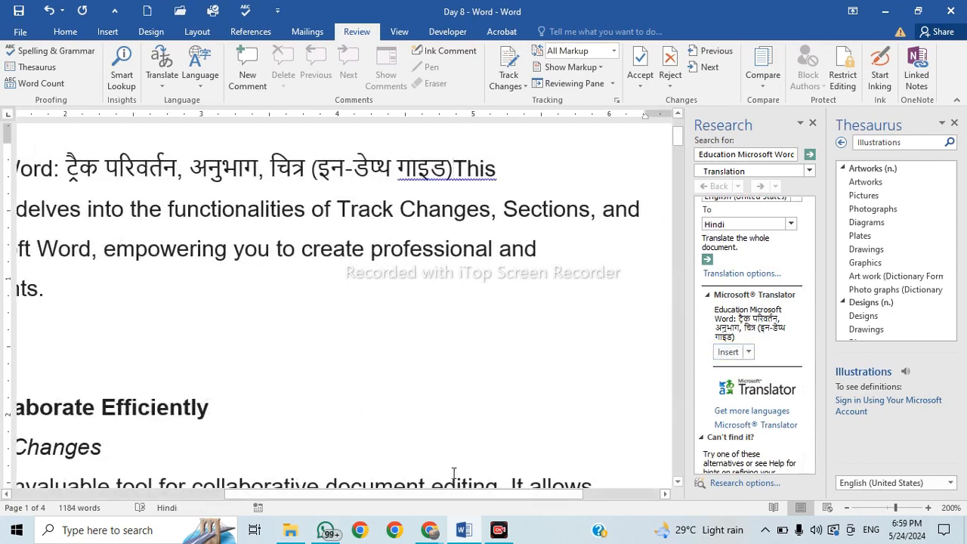
{"action": "mouse_move", "coordinate": [461, 495]}
{"action": "left_mouse_down"}
{"action": "mouse_move", "coordinate": [358, 499]}
{"action": "mouse_move", "coordinate": [461, 505]}
{"action": "left_mouse_up"}
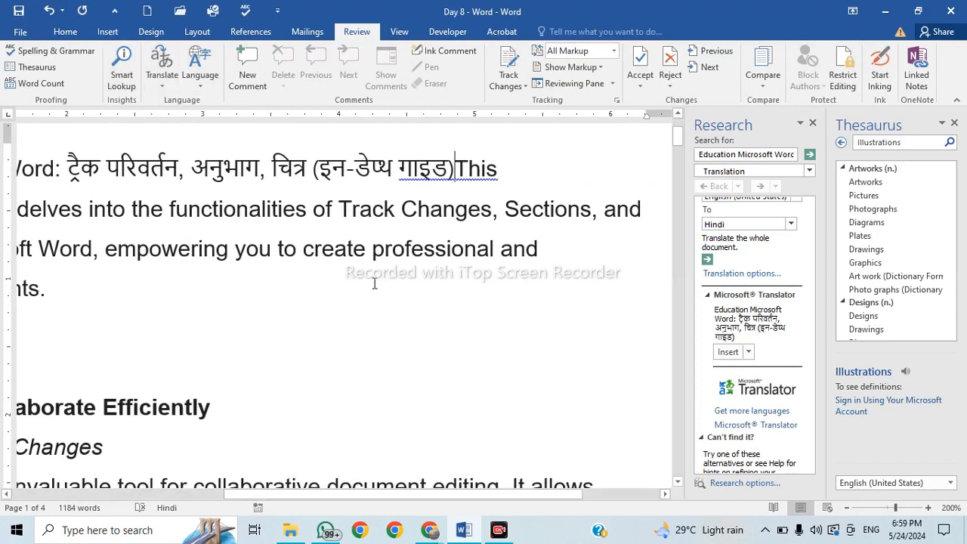
{"action": "left_click", "coordinate": [171, 83]}
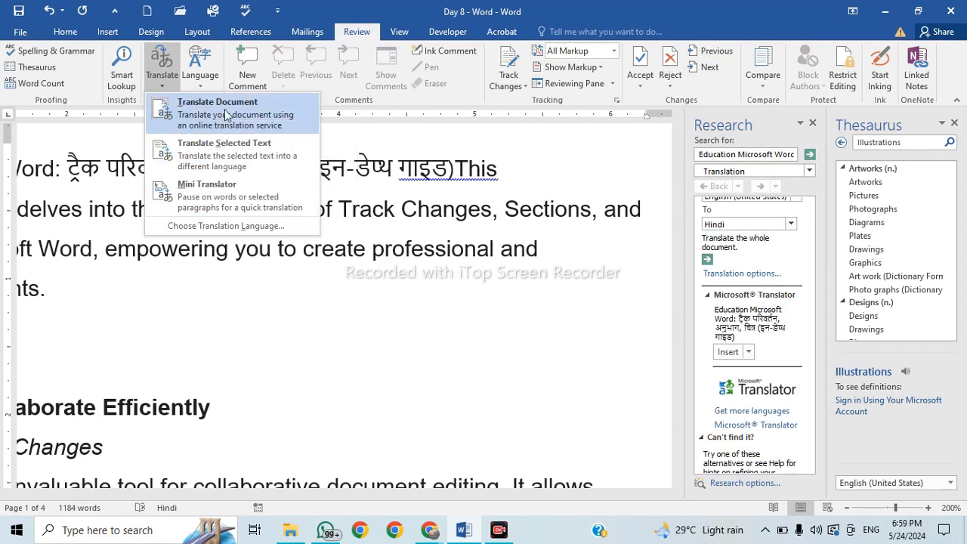
Show the translation language options, then bring the Google Meet browser window forward.
{"action": "left_click", "coordinate": [226, 225]}
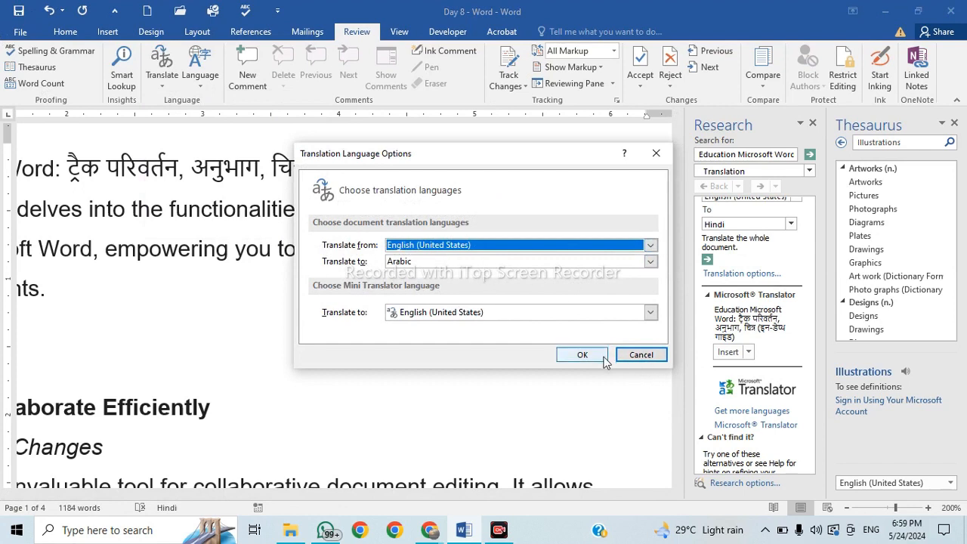
{"action": "left_click", "coordinate": [429, 532]}
{"action": "left_click", "coordinate": [390, 479]}
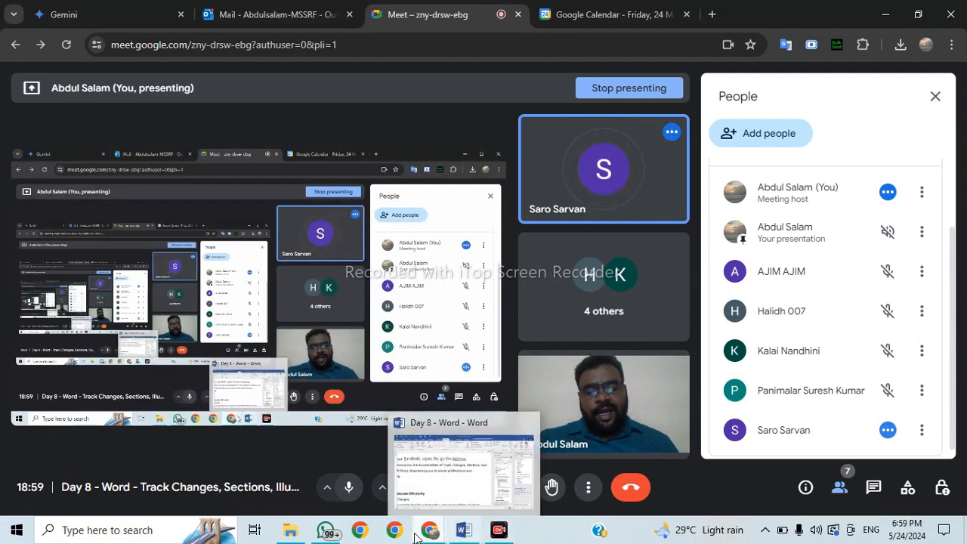
Switch through the Calendar, Meet and Outlook tabs in Chrome, then return to Word.
{"action": "mouse_move", "coordinate": [428, 533]}
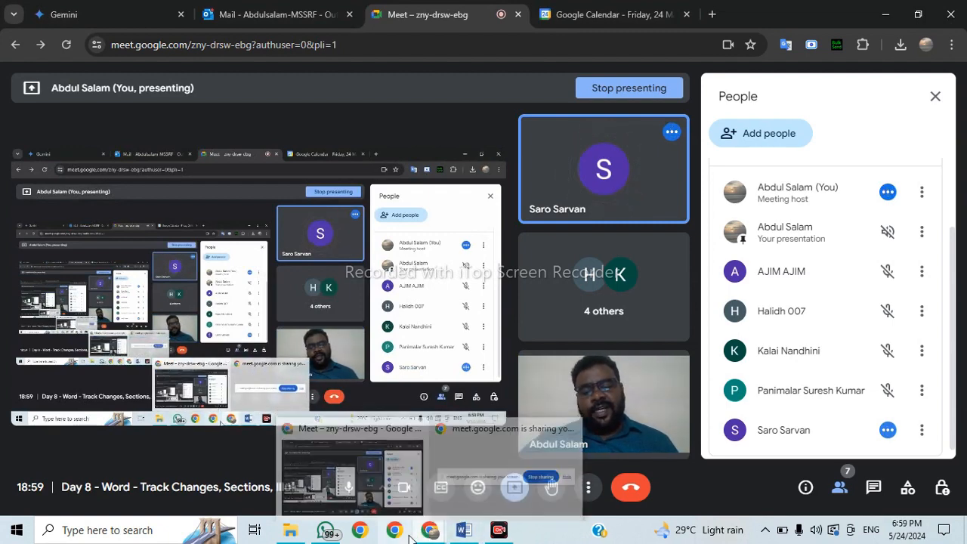
{"action": "left_click", "coordinate": [431, 537]}
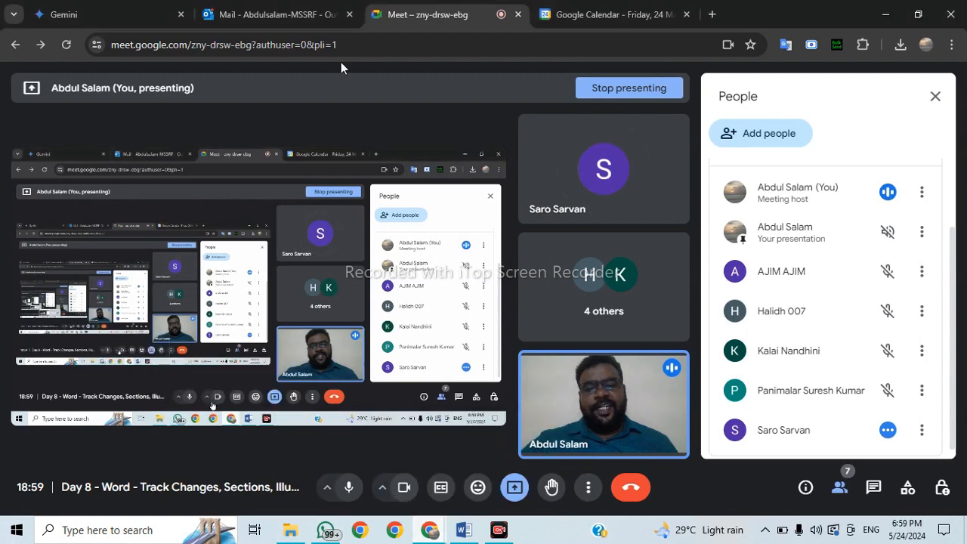
{"action": "left_click", "coordinate": [612, 14]}
{"action": "left_click", "coordinate": [454, 9]}
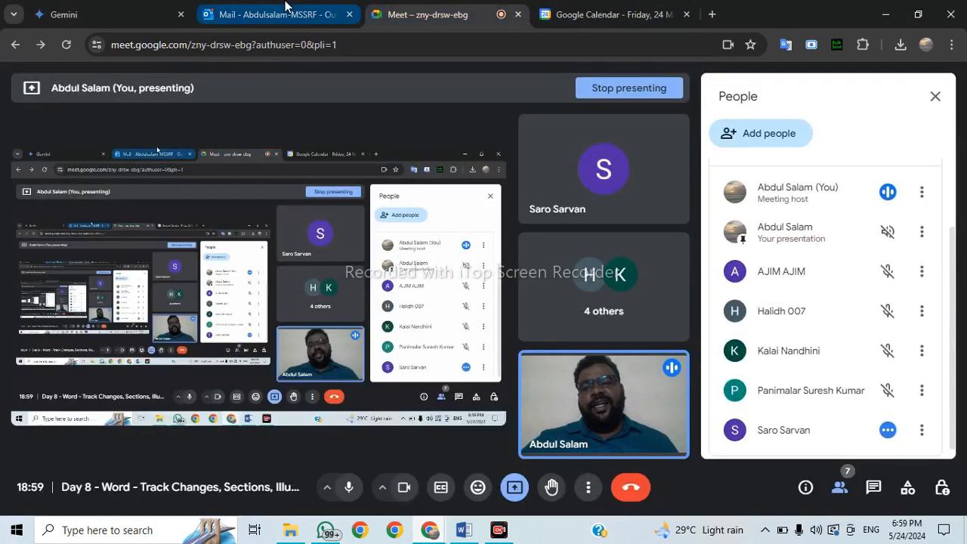
{"action": "left_click", "coordinate": [287, 11]}
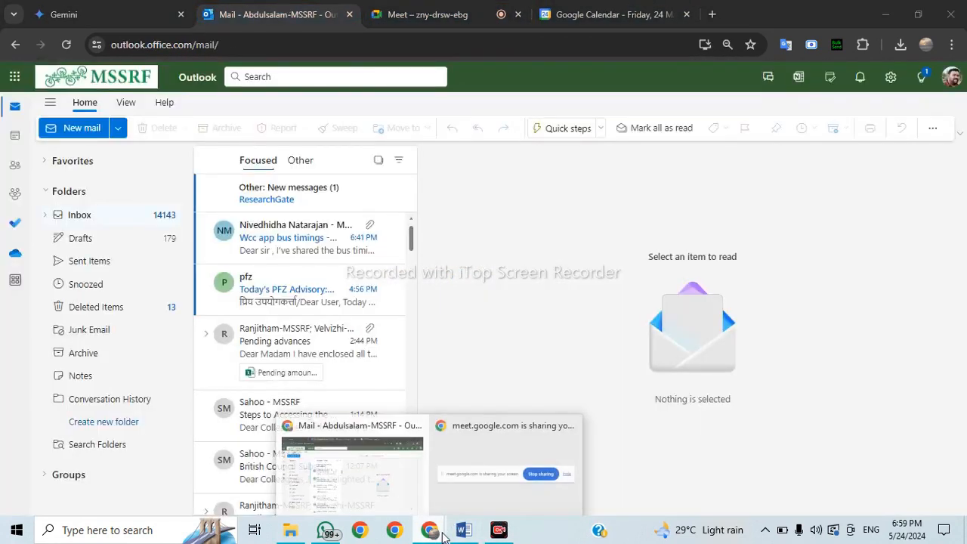
{"action": "left_click", "coordinate": [470, 534]}
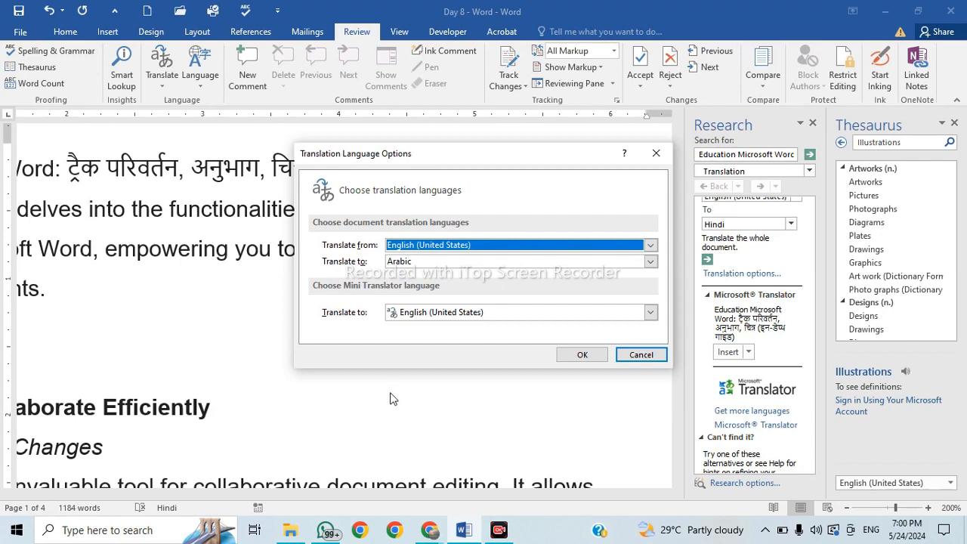
Cancel the translation language dialog and undo the Hindi translation to restore the English title.
{"action": "left_click", "coordinate": [640, 356]}
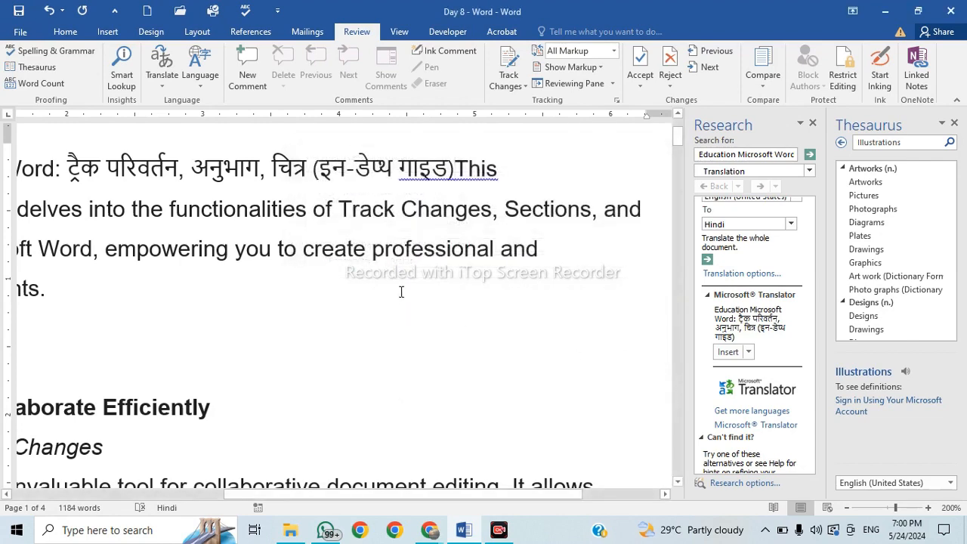
{"action": "left_click", "coordinate": [204, 86]}
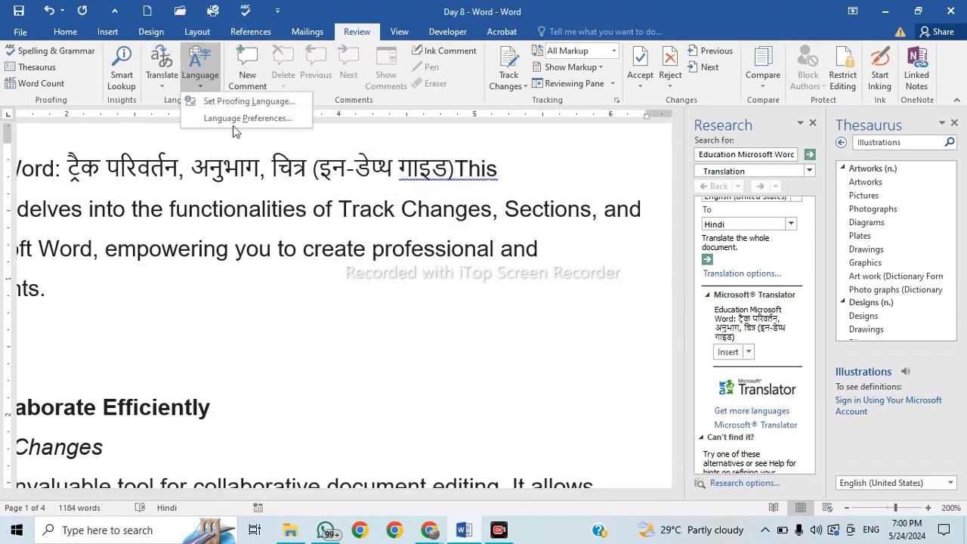
{"action": "left_click", "coordinate": [171, 85]}
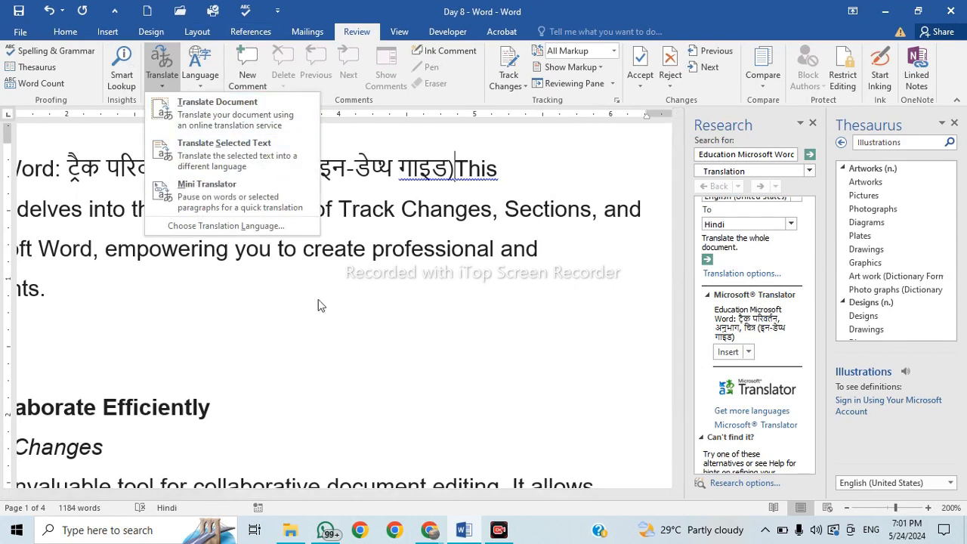
{"action": "key", "text": "Escape"}
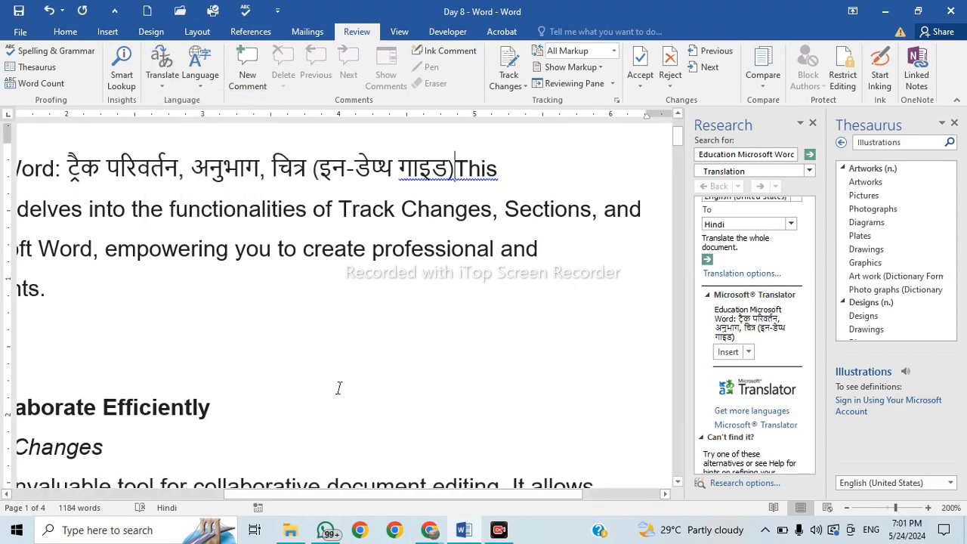
{"action": "left_click", "coordinate": [47, 10]}
{"action": "left_click", "coordinate": [211, 195]}
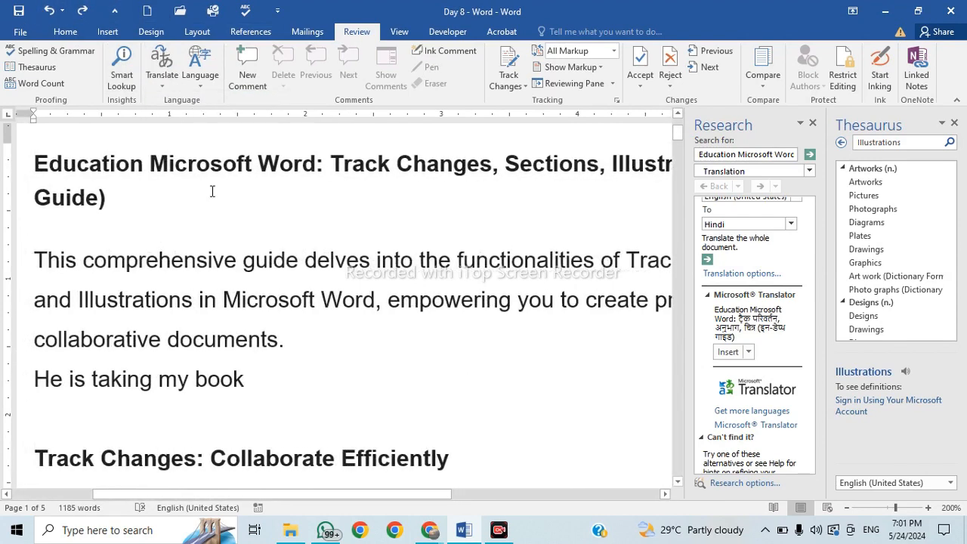
Close the Research and Thesaurus panes so the document shows full width.
{"action": "left_click_drag", "start_coordinate": [333, 163], "coordinate": [600, 166]}
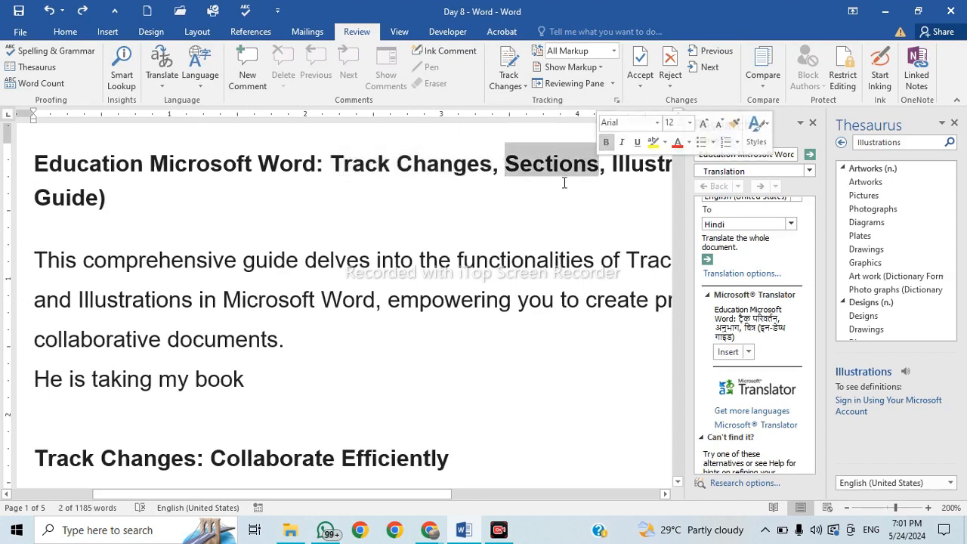
{"action": "left_click_drag", "start_coordinate": [428, 496], "coordinate": [566, 495]}
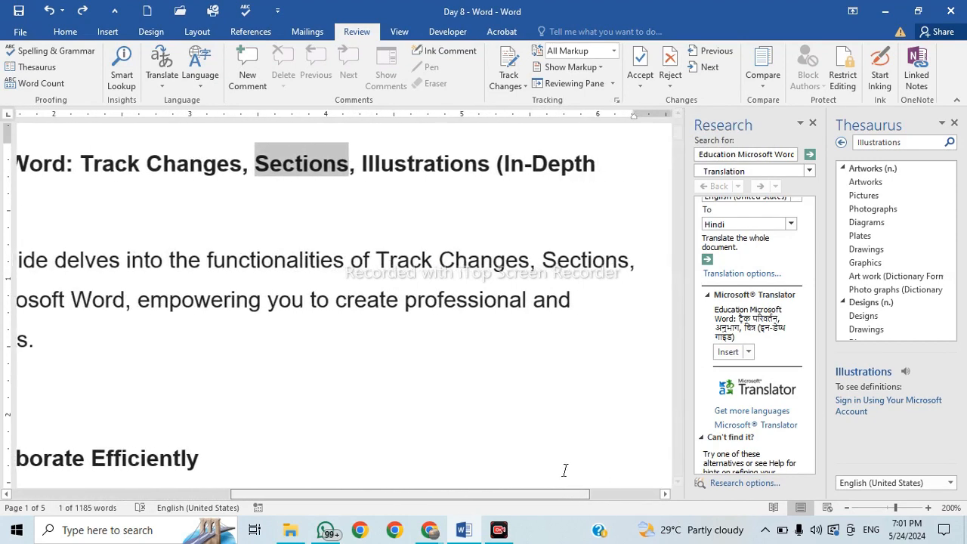
{"action": "left_click", "coordinate": [345, 192]}
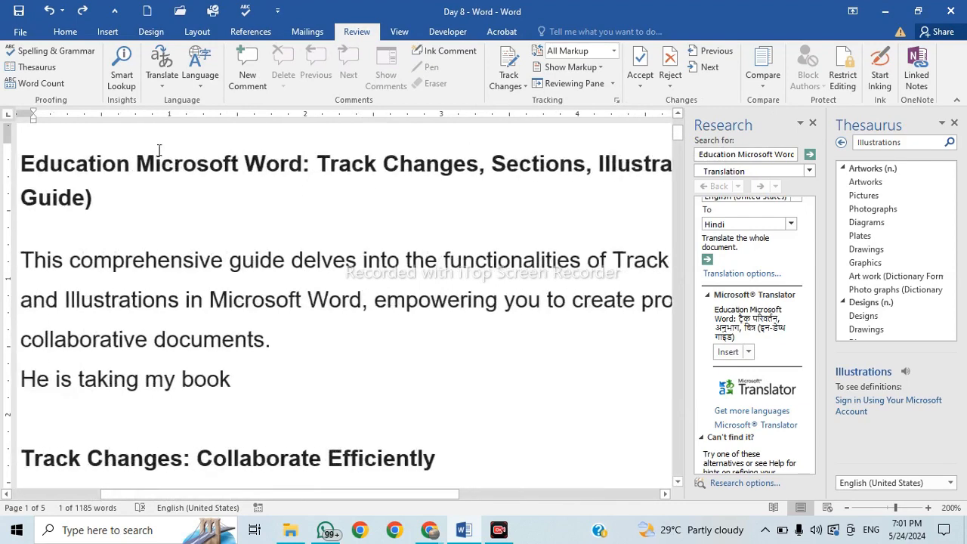
{"action": "left_click_drag", "start_coordinate": [511, 156], "coordinate": [601, 164]}
{"action": "left_click", "coordinate": [540, 261]}
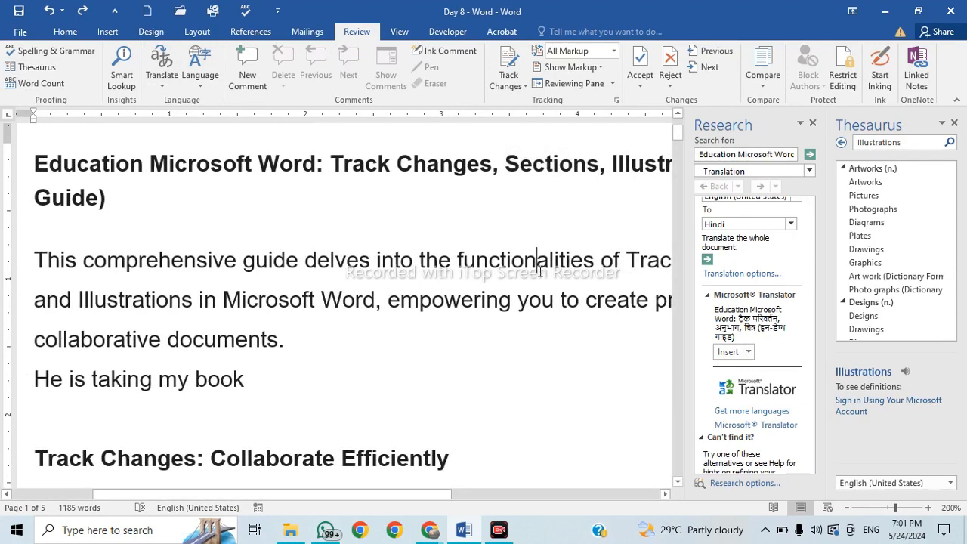
{"action": "left_click", "coordinate": [813, 123]}
{"action": "left_click", "coordinate": [955, 122]}
{"action": "scroll", "coordinate": [457, 272], "scroll_direction": "down", "scroll_amount": 14, "text": "ctrl"}
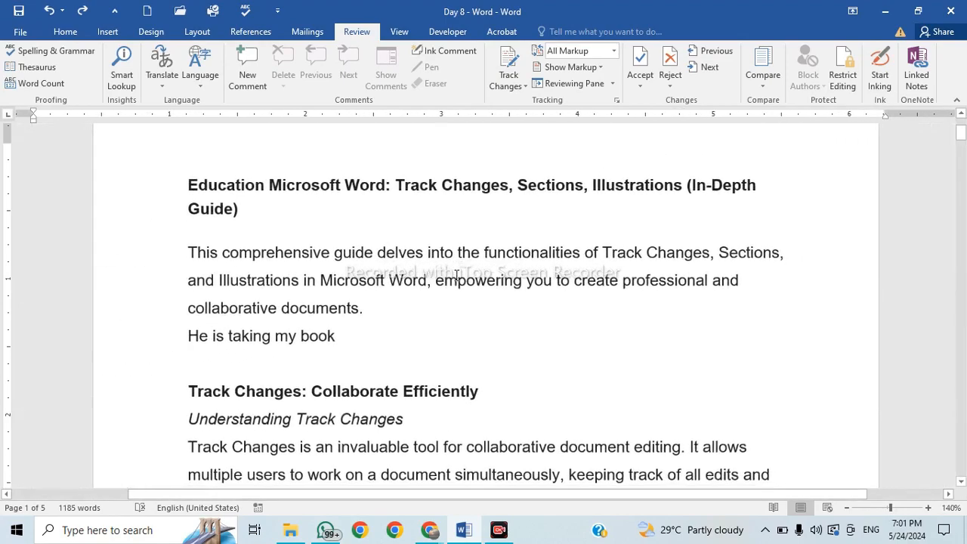
Scroll to the numbered steps and add an empty line after item 2.
{"action": "scroll", "coordinate": [457, 290], "scroll_direction": "down", "scroll_amount": 3, "text": "ctrl"}
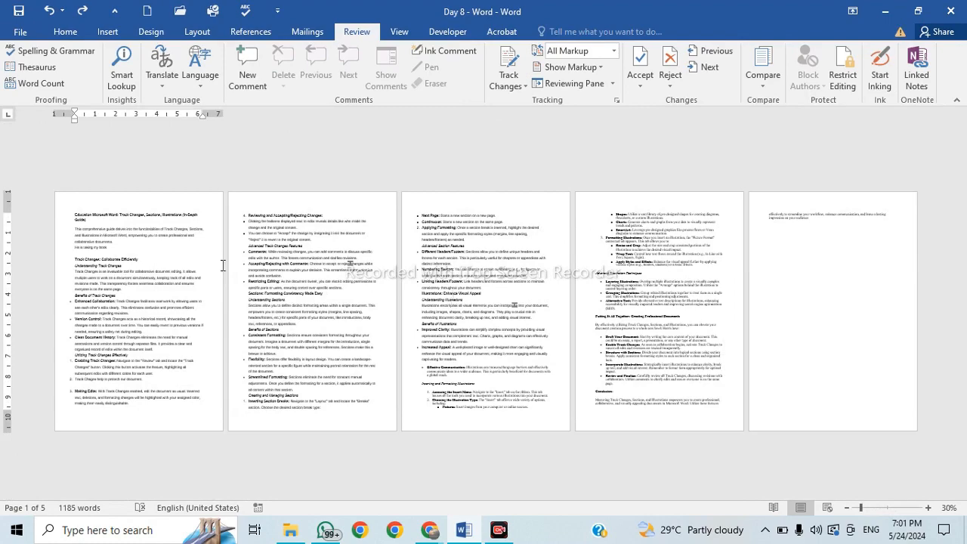
{"action": "scroll", "coordinate": [344, 365], "scroll_direction": "up", "scroll_amount": 6, "text": "ctrl"}
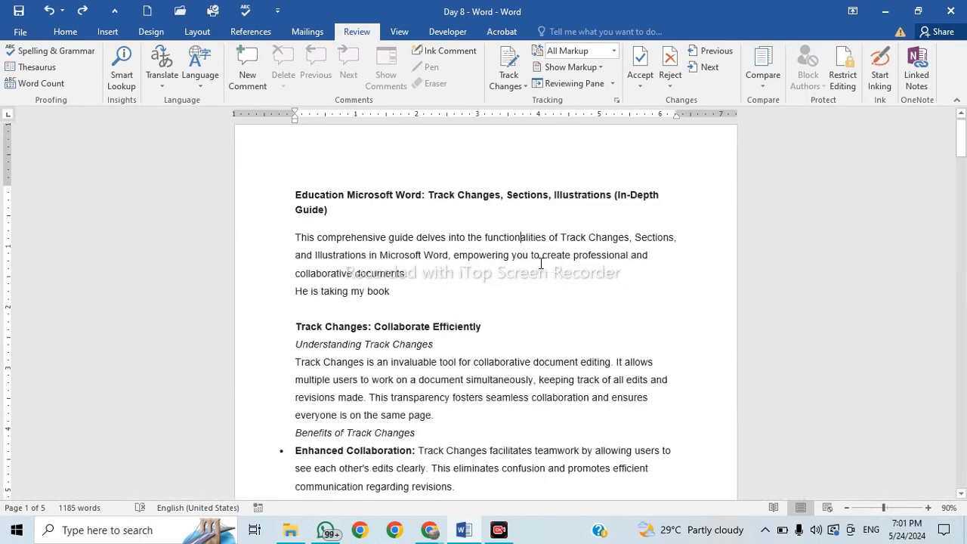
{"action": "scroll", "coordinate": [541, 264], "scroll_direction": "down", "scroll_amount": 8}
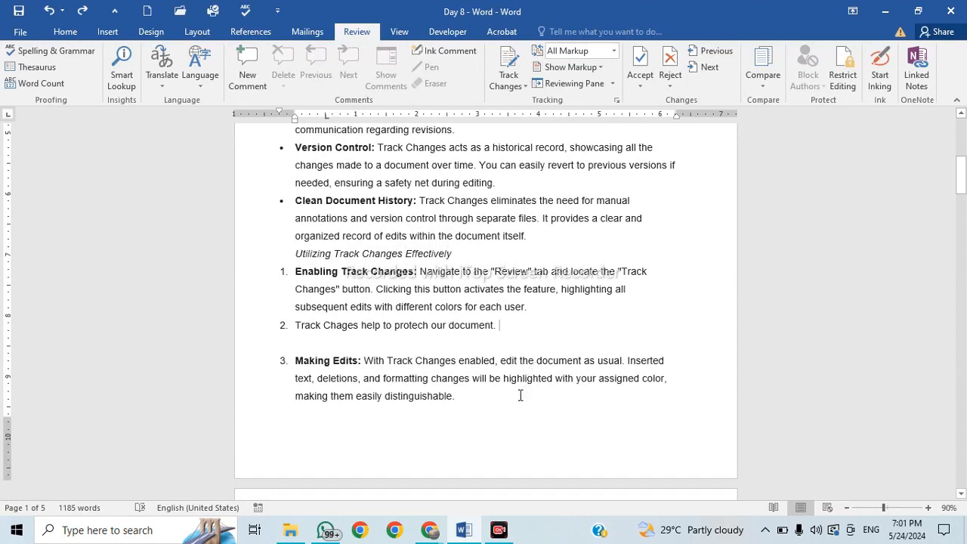
{"action": "key", "text": "Return"}
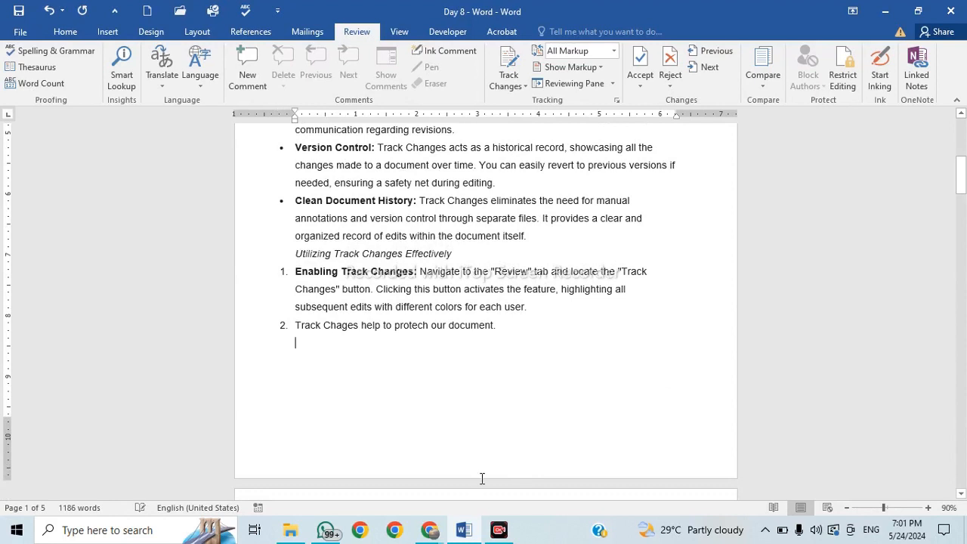
Insert a 10-column, 2-row table below numbered step 2.
{"action": "left_click", "coordinate": [108, 32]}
{"action": "left_click", "coordinate": [93, 67]}
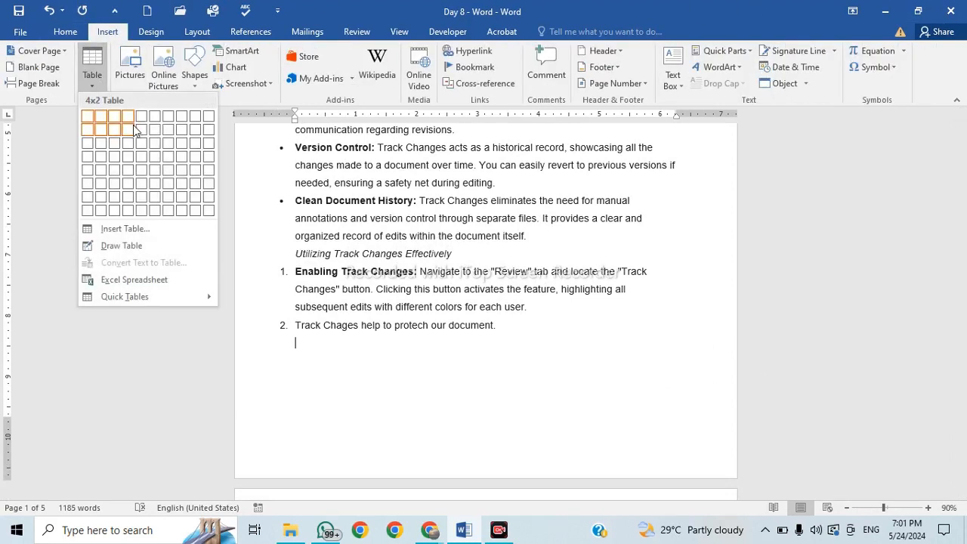
{"action": "left_click", "coordinate": [203, 136]}
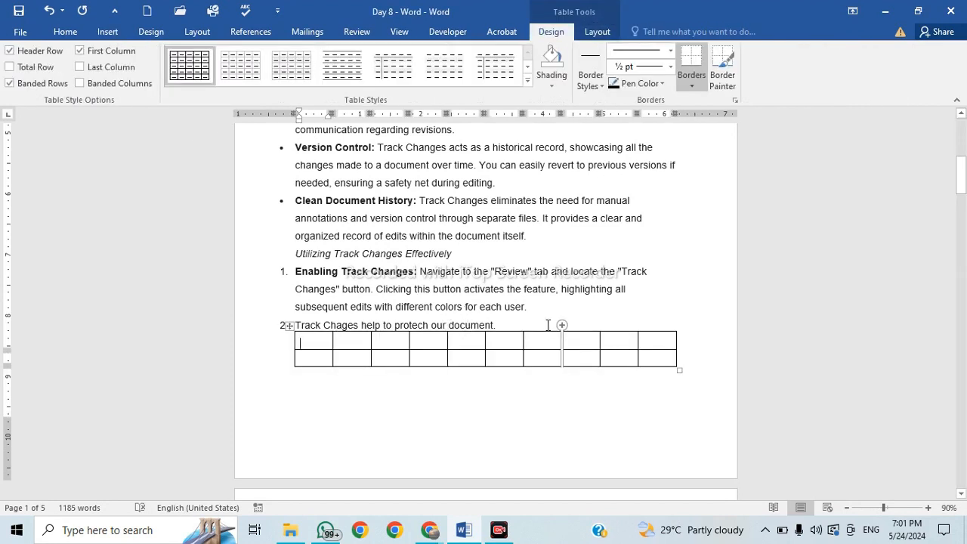
Add an empty item 3 above the table and push both onto page 2.
{"action": "left_click", "coordinate": [548, 325]}
{"action": "key", "text": "Return"}
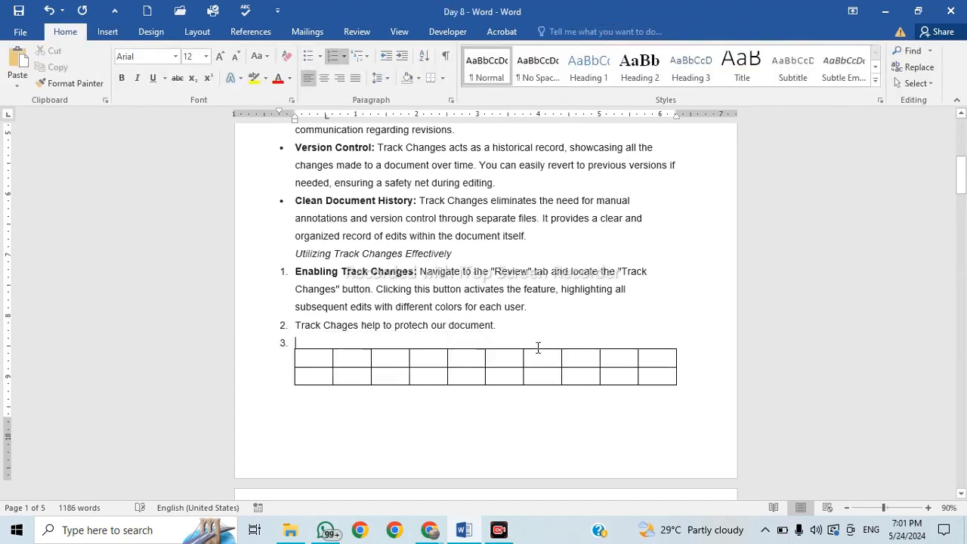
{"action": "key", "text": "ctrl+Return"}
{"action": "scroll", "coordinate": [620, 293], "scroll_direction": "down", "scroll_amount": 4}
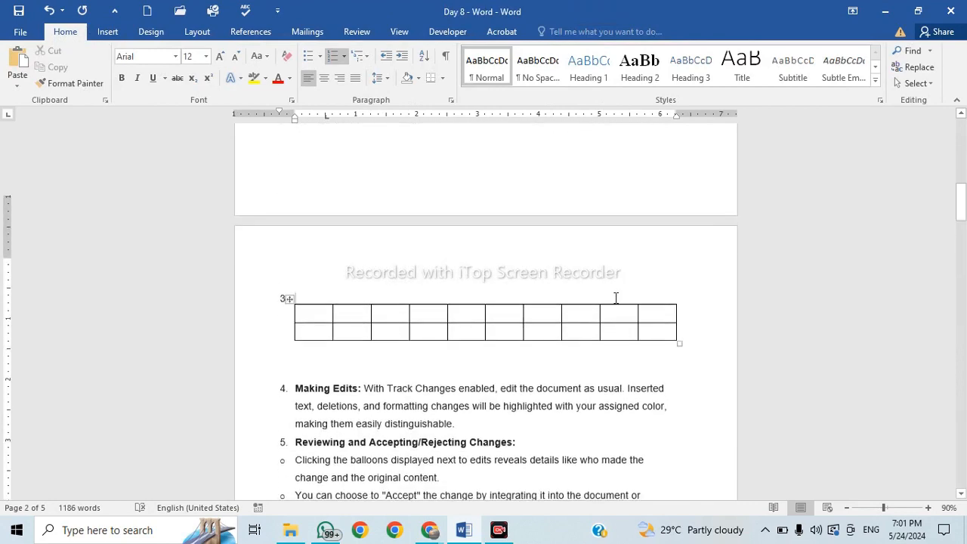
{"action": "scroll", "coordinate": [368, 250], "scroll_direction": "up", "scroll_amount": 1}
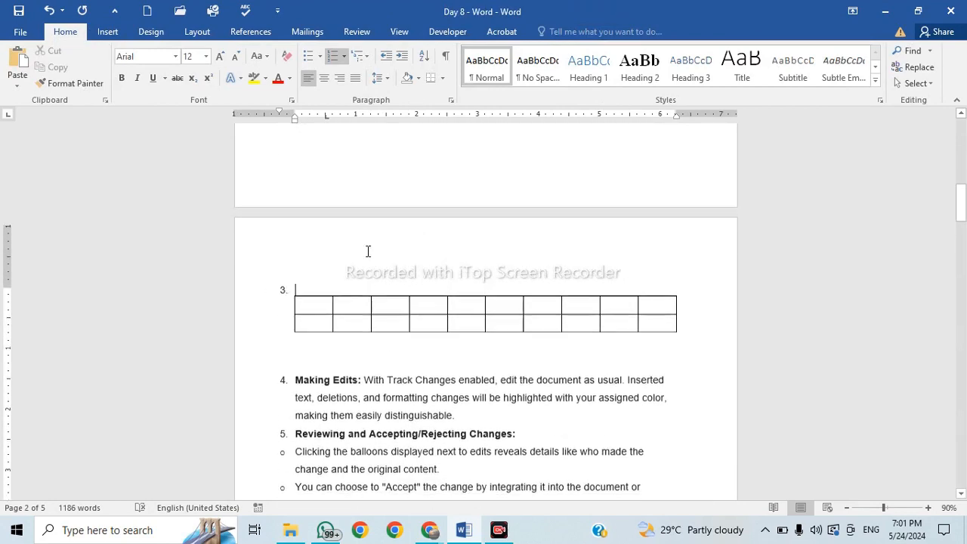
{"action": "left_click", "coordinate": [323, 320]}
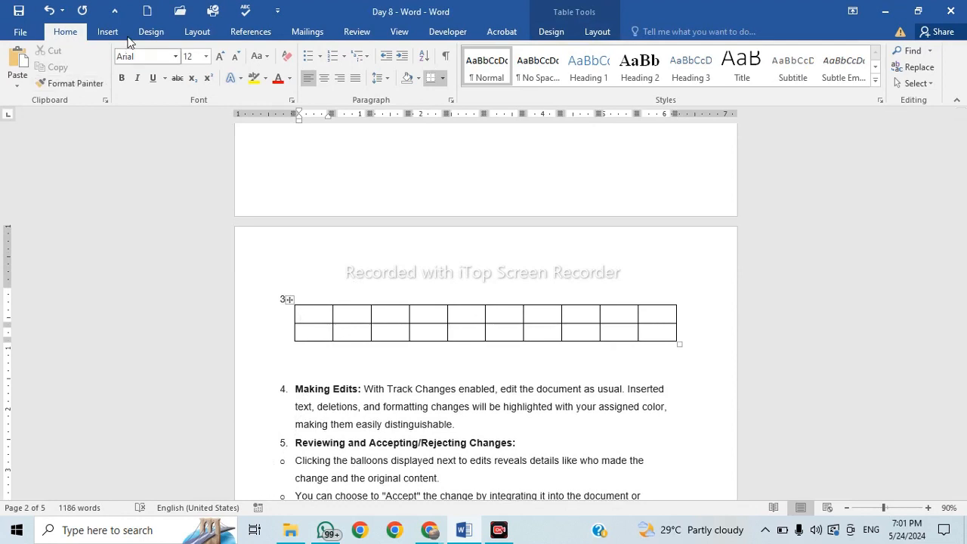
View the Layout tab's Orientation choices and close them unchanged.
{"action": "left_click", "coordinate": [195, 33]}
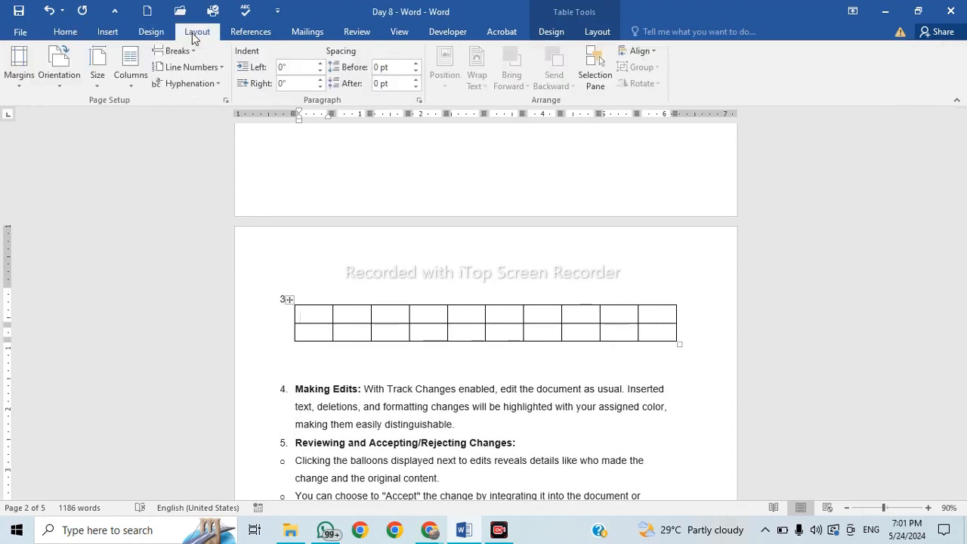
{"action": "left_click", "coordinate": [64, 79]}
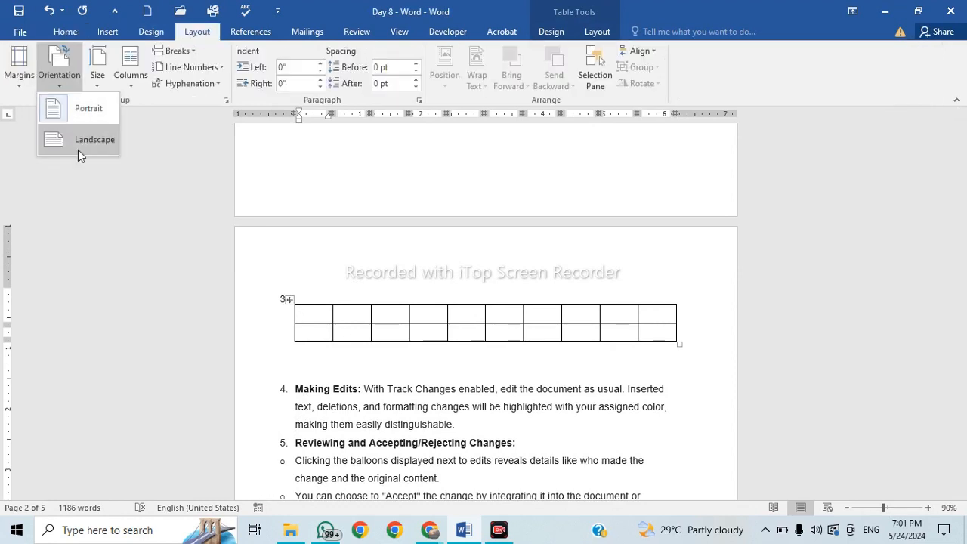
{"action": "left_click", "coordinate": [460, 176]}
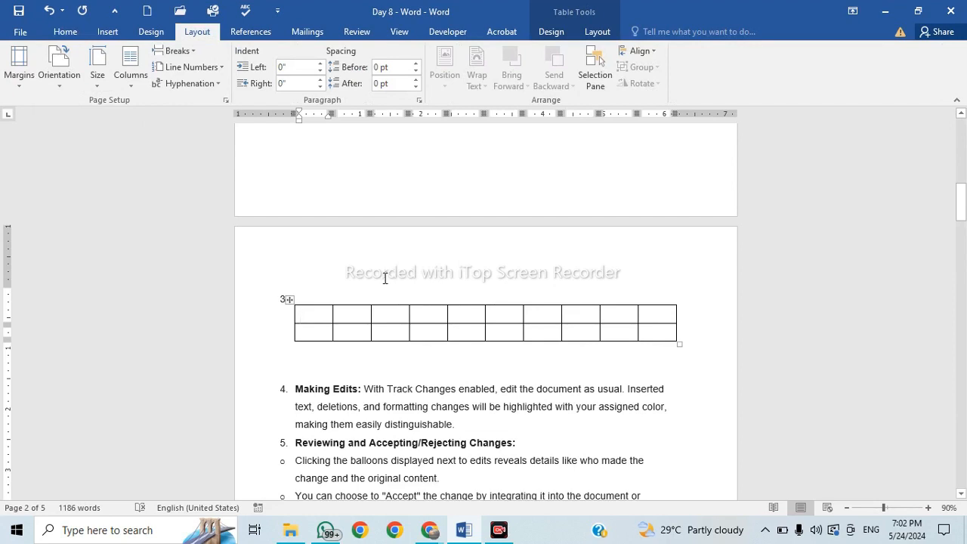
Place the caret on the empty line below the table, above item 4.
{"action": "left_click", "coordinate": [423, 264]}
{"action": "scroll", "coordinate": [483, 212], "scroll_direction": "down", "scroll_amount": 3}
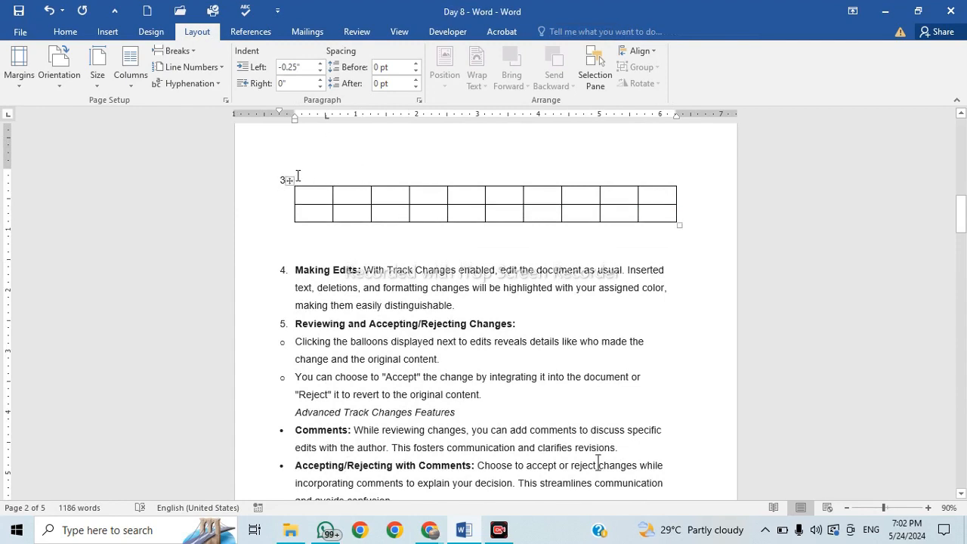
{"action": "left_click", "coordinate": [340, 259]}
{"action": "left_click", "coordinate": [349, 241]}
{"action": "scroll", "coordinate": [352, 235], "scroll_direction": "up", "scroll_amount": 2}
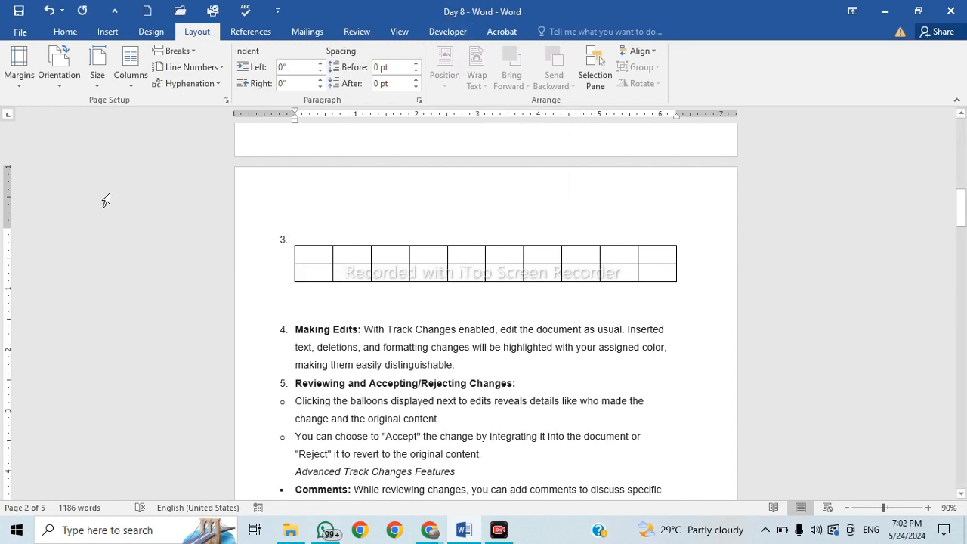
Insert a page break after the item 3 line, before the table.
{"action": "left_click", "coordinate": [195, 53]}
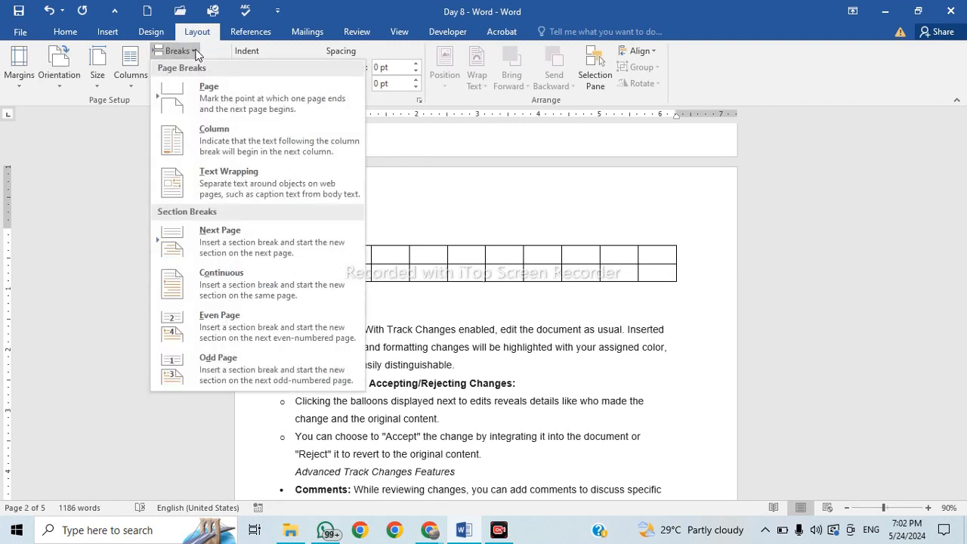
{"action": "left_click", "coordinate": [455, 223]}
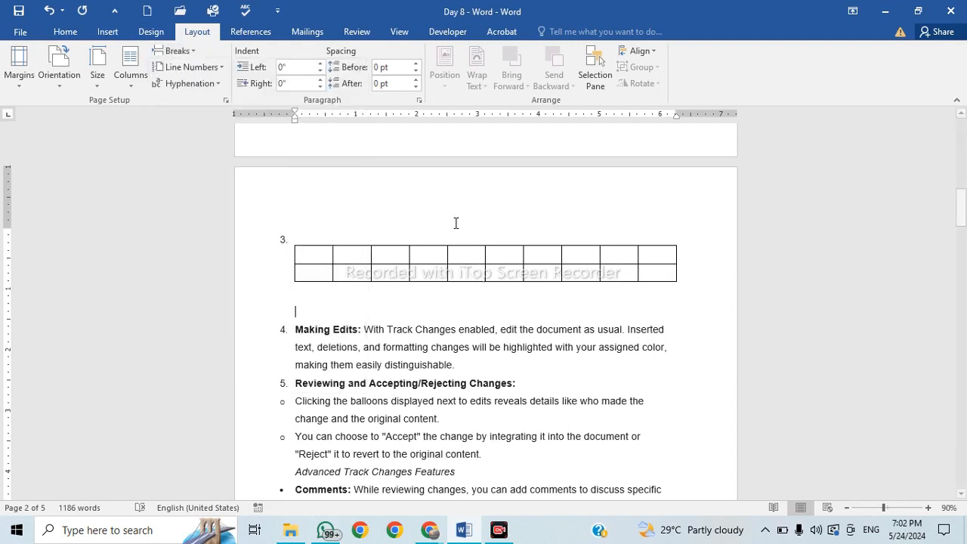
{"action": "left_click", "coordinate": [351, 216]}
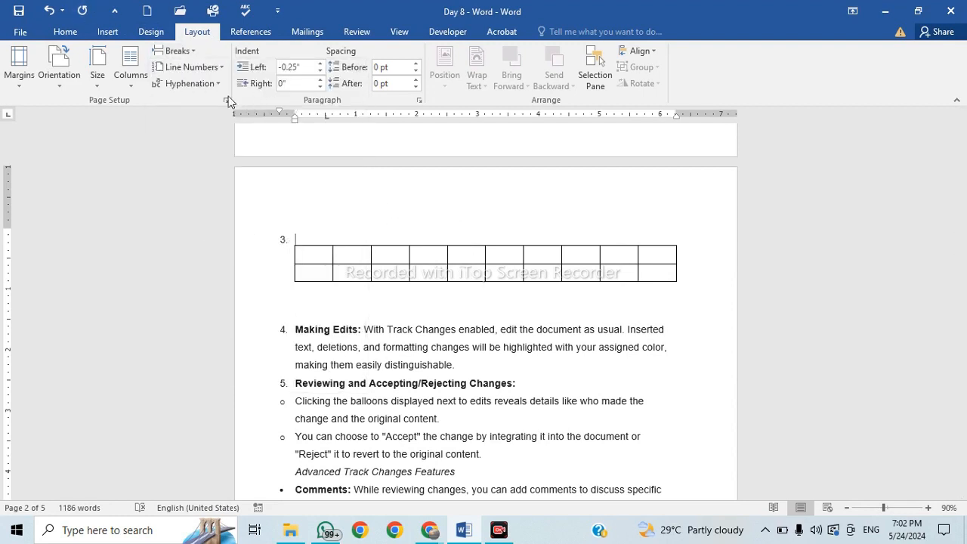
{"action": "left_click", "coordinate": [178, 51]}
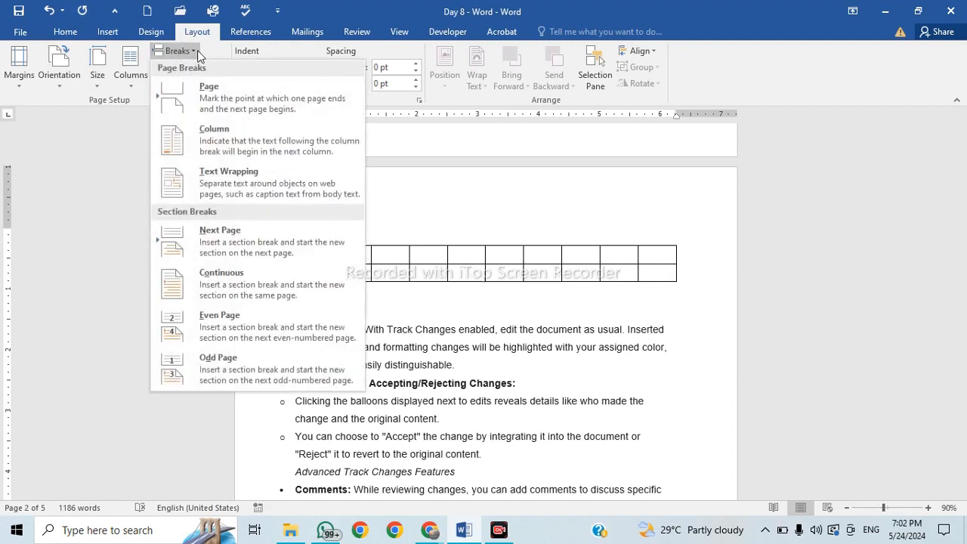
{"action": "left_click", "coordinate": [241, 96]}
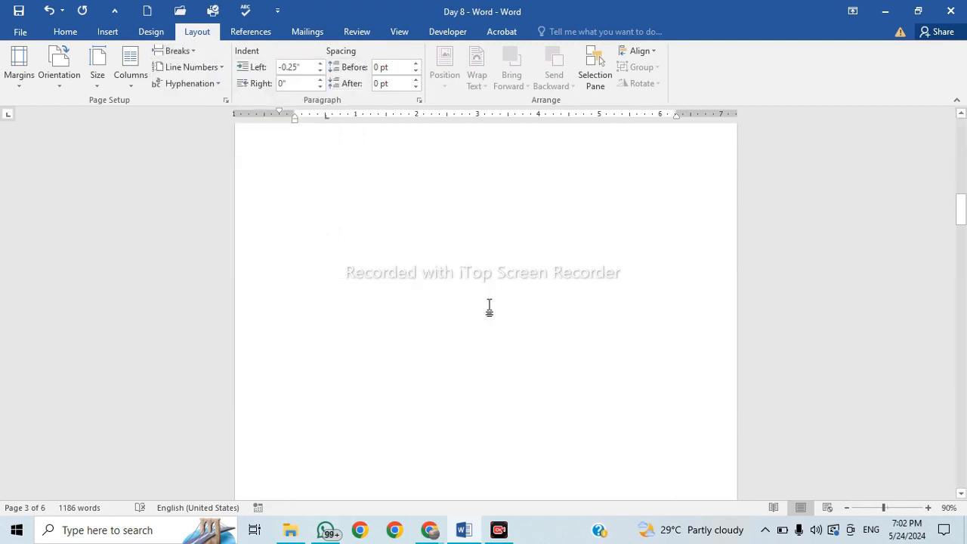
Insert a second page break on the empty line below the table.
{"action": "scroll", "coordinate": [453, 304], "scroll_direction": "up", "scroll_amount": 3}
{"action": "scroll", "coordinate": [438, 304], "scroll_direction": "down", "scroll_amount": 3}
{"action": "scroll", "coordinate": [435, 310], "scroll_direction": "down", "scroll_amount": 5}
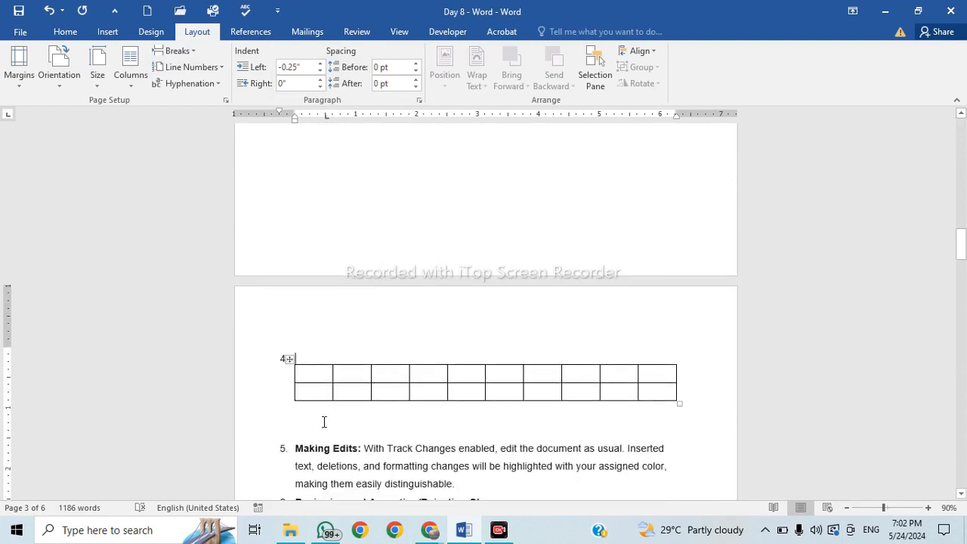
{"action": "left_click", "coordinate": [325, 422]}
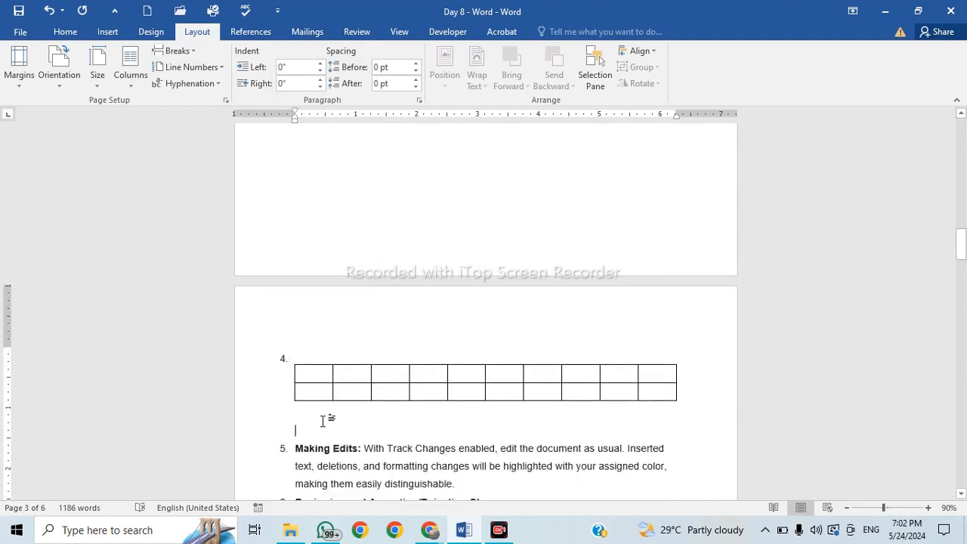
{"action": "left_click", "coordinate": [178, 50]}
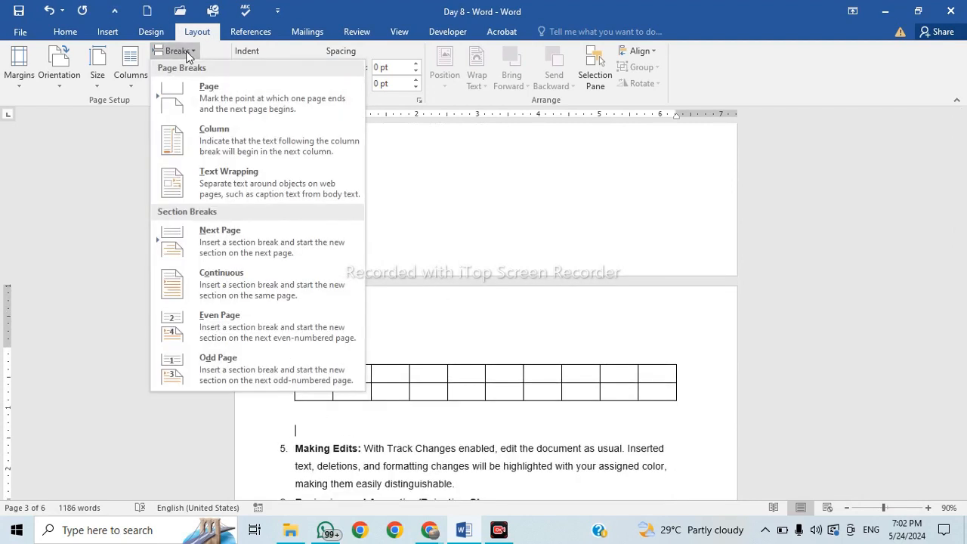
{"action": "left_click", "coordinate": [225, 89]}
Place the caret on the item 4 line above the table and open the Breaks list.
{"action": "scroll", "coordinate": [298, 280], "scroll_direction": "down", "scroll_amount": 2}
{"action": "scroll", "coordinate": [301, 288], "scroll_direction": "up", "scroll_amount": 2}
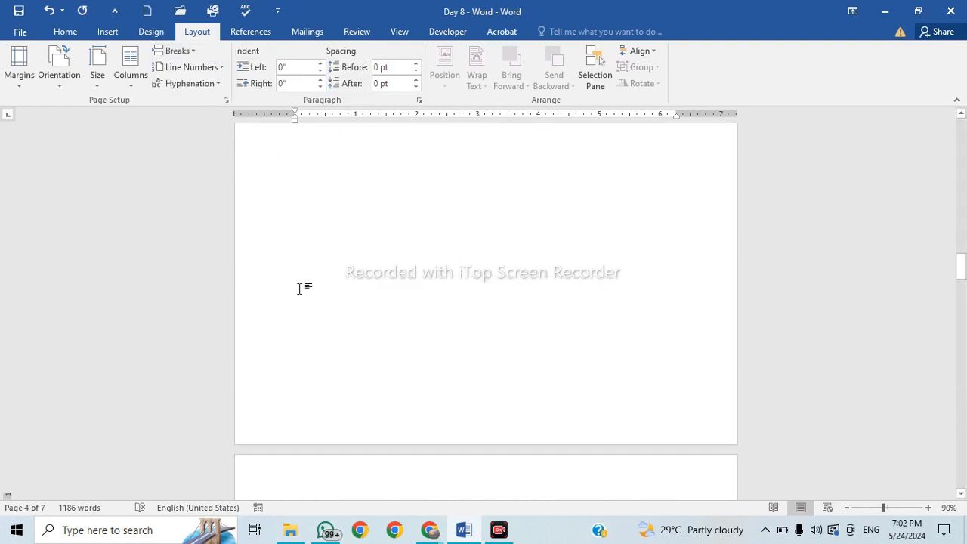
{"action": "scroll", "coordinate": [298, 288], "scroll_direction": "up", "scroll_amount": 5}
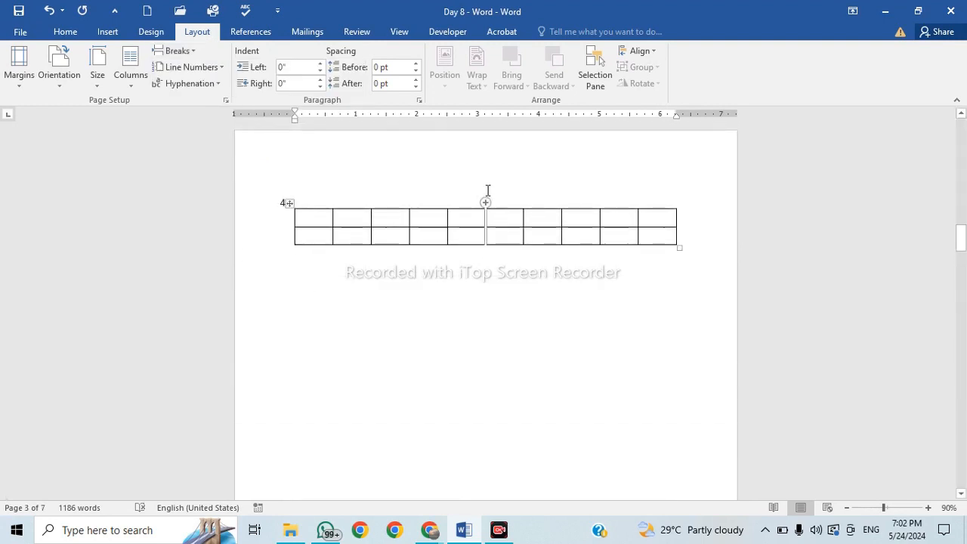
{"action": "left_click", "coordinate": [471, 205]}
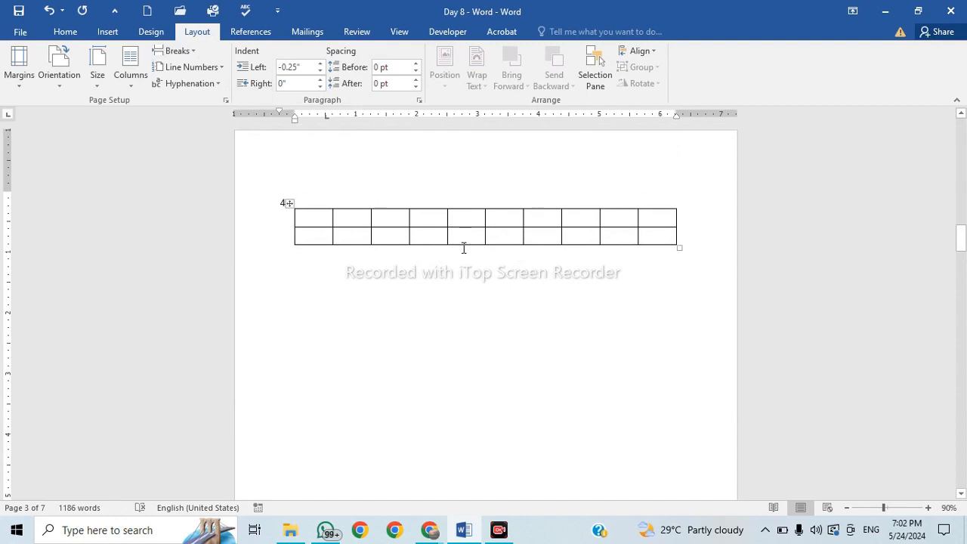
{"action": "left_click", "coordinate": [192, 51]}
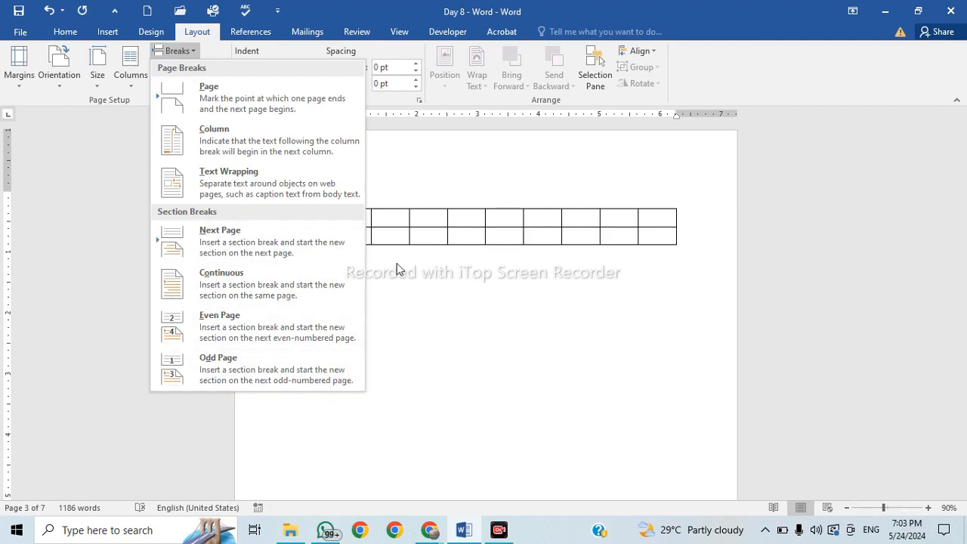
Insert a continuous section break on the item 4 line before the table.
{"action": "left_click", "coordinate": [456, 195]}
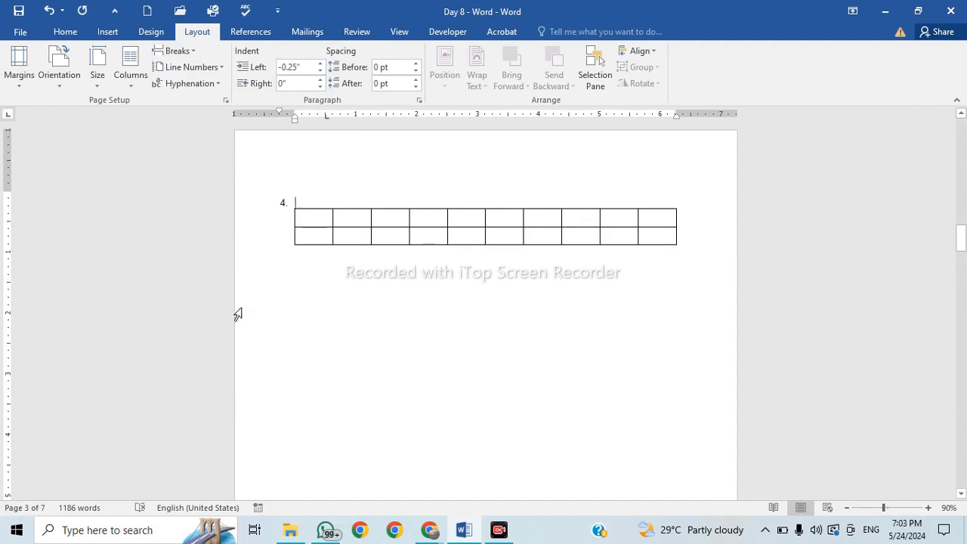
{"action": "left_click", "coordinate": [175, 51]}
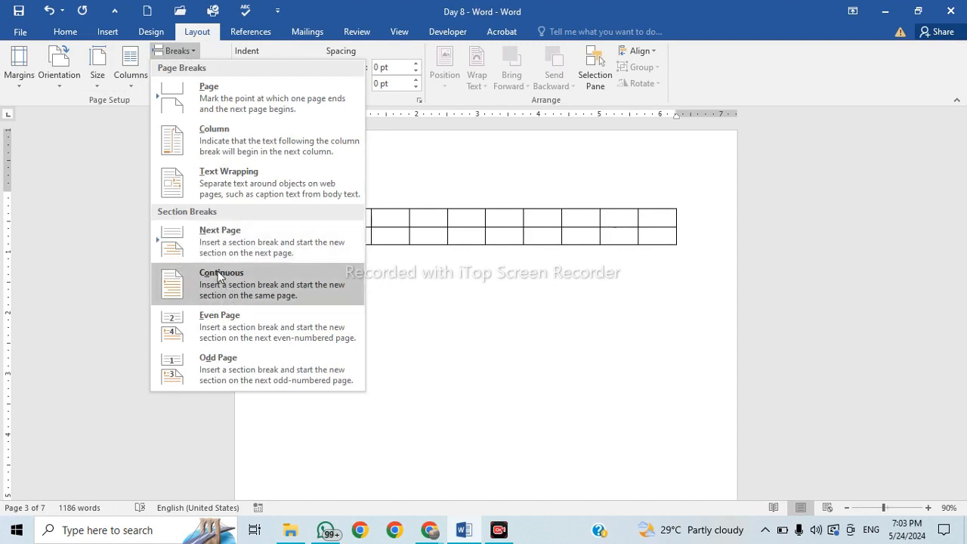
{"action": "left_click", "coordinate": [262, 284]}
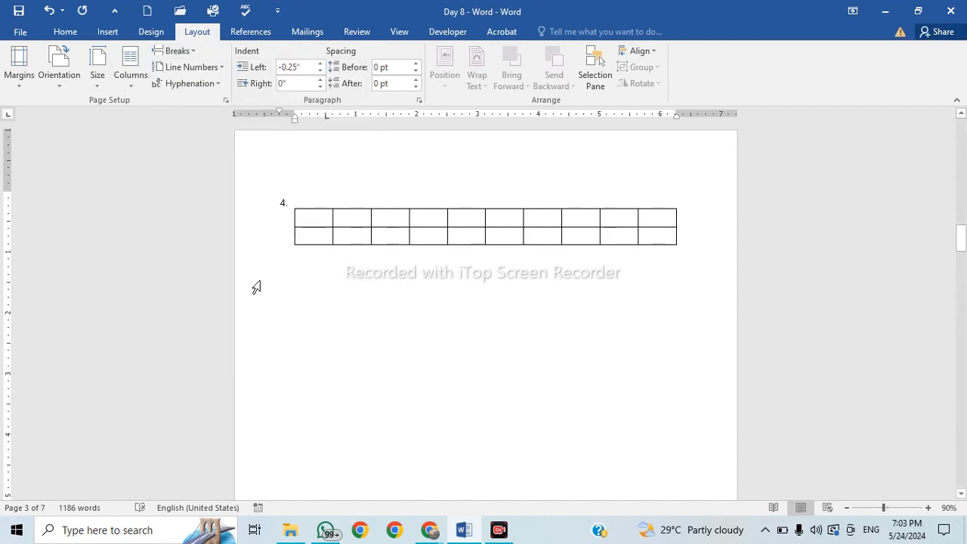
{"action": "scroll", "coordinate": [278, 254], "scroll_direction": "up", "scroll_amount": 10}
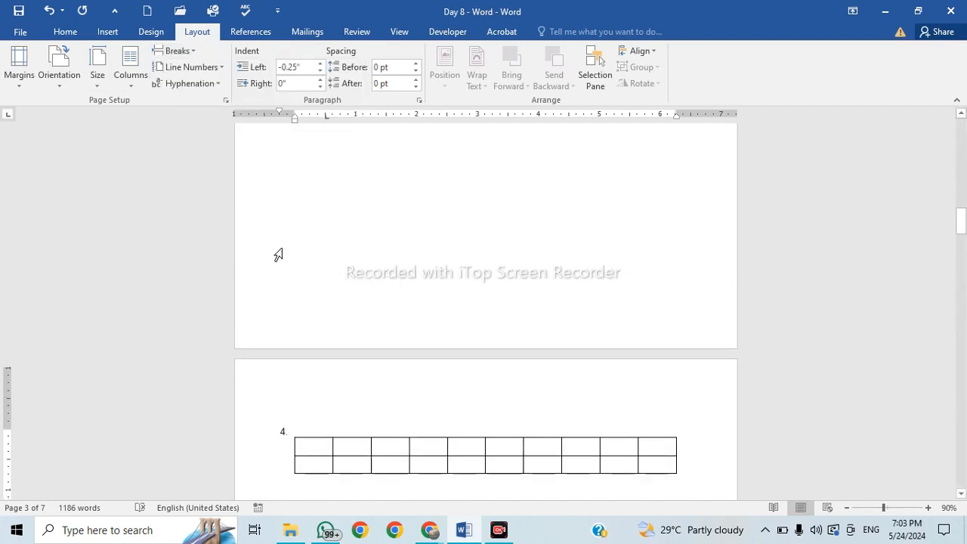
{"action": "scroll", "coordinate": [426, 267], "scroll_direction": "down", "scroll_amount": 8}
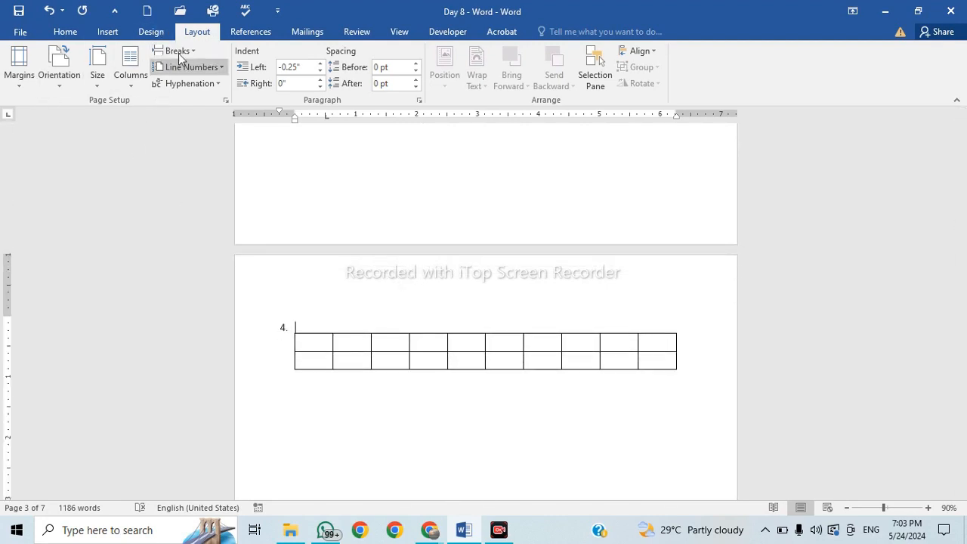
Switch the table's section to landscape orientation.
{"action": "left_click", "coordinate": [69, 91]}
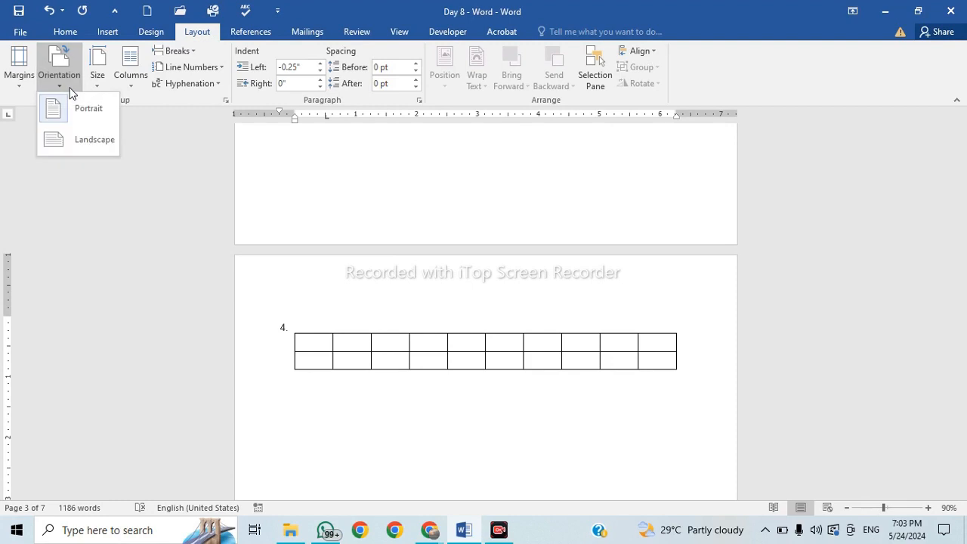
{"action": "left_click", "coordinate": [96, 141]}
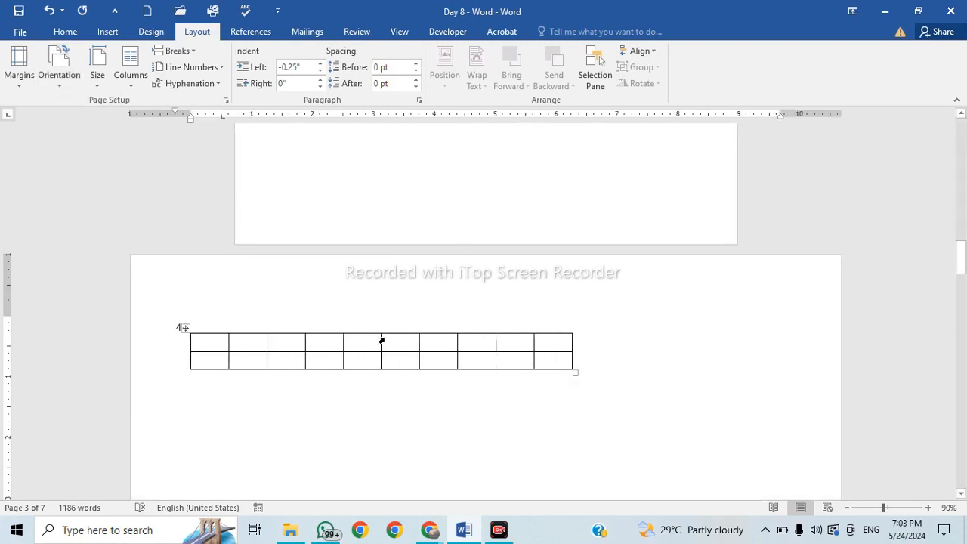
{"action": "scroll", "coordinate": [382, 343], "scroll_direction": "down", "scroll_amount": 4}
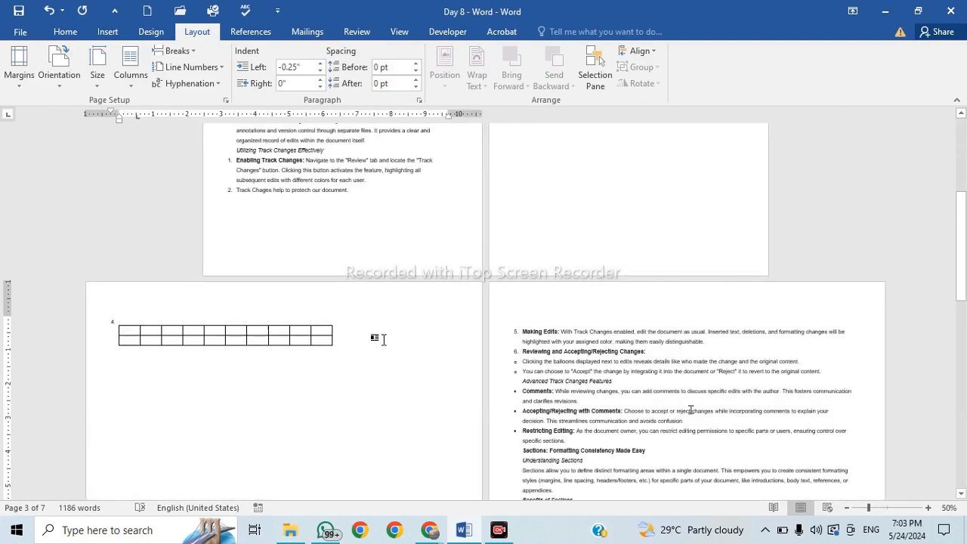
Insert a continuous section break just before 'Making Edits'.
{"action": "scroll", "coordinate": [384, 340], "scroll_direction": "down", "scroll_amount": 5}
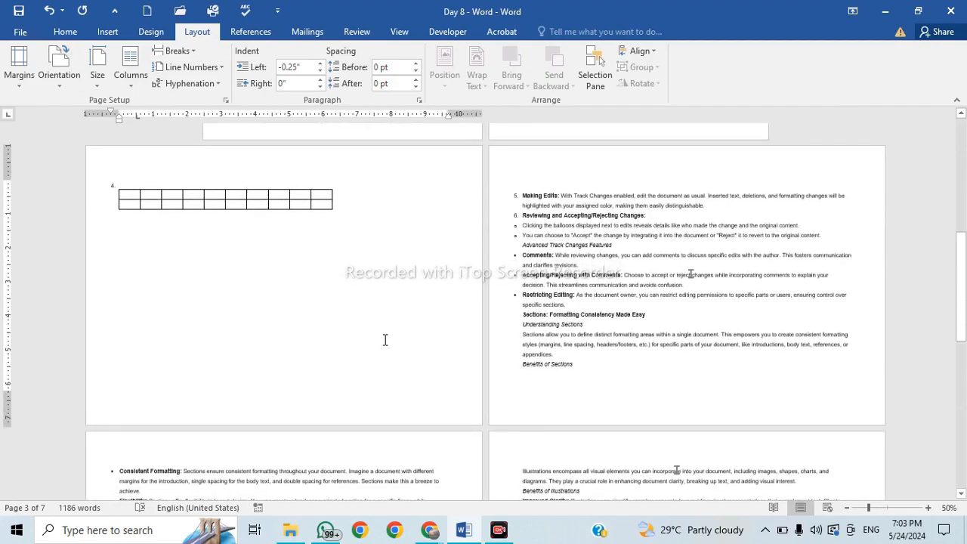
{"action": "scroll", "coordinate": [385, 340], "scroll_direction": "down", "scroll_amount": 5}
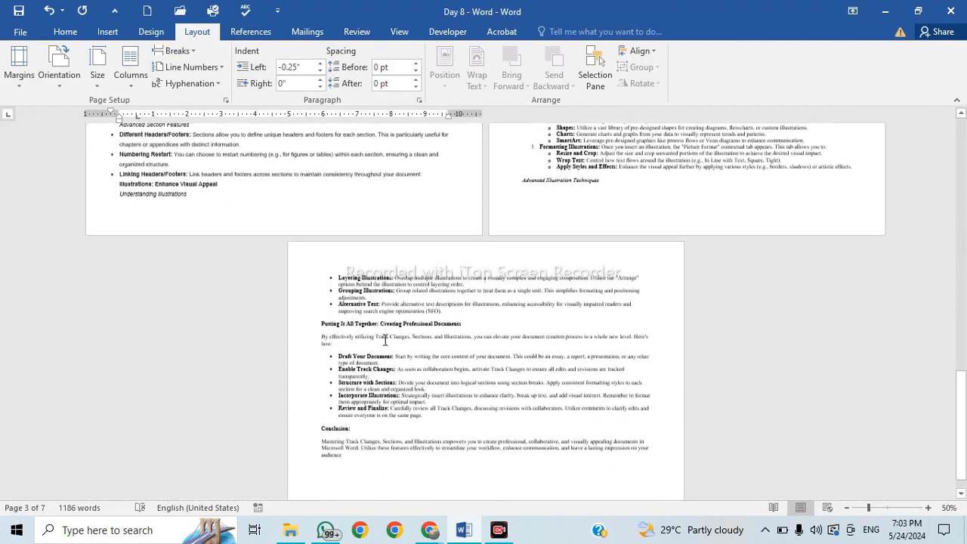
{"action": "scroll", "coordinate": [406, 272], "scroll_direction": "up", "scroll_amount": 5}
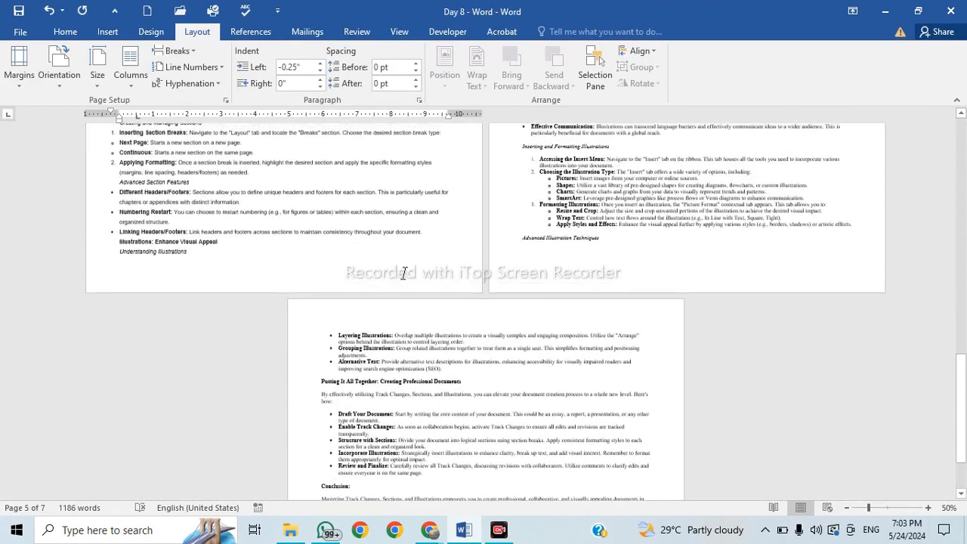
{"action": "scroll", "coordinate": [403, 273], "scroll_direction": "up", "scroll_amount": 8}
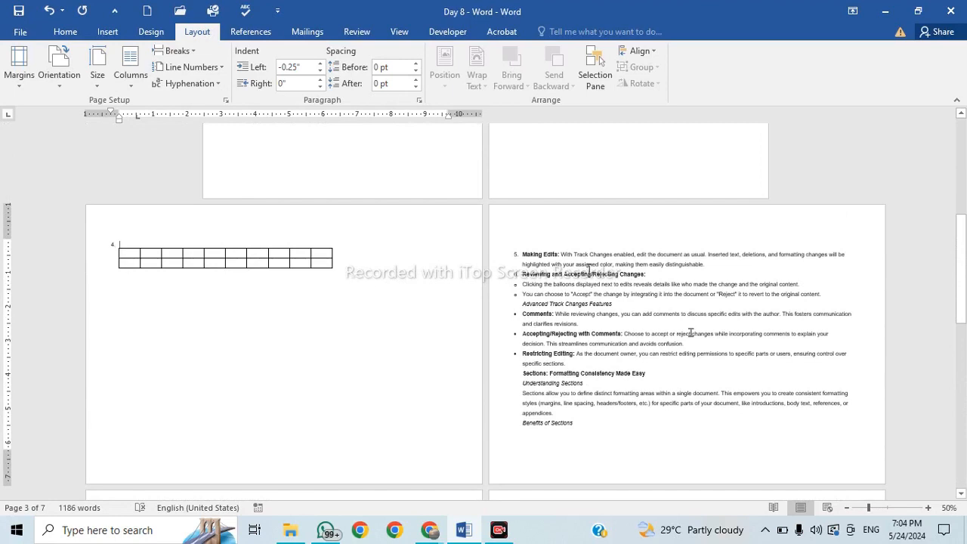
{"action": "left_click", "coordinate": [524, 250]}
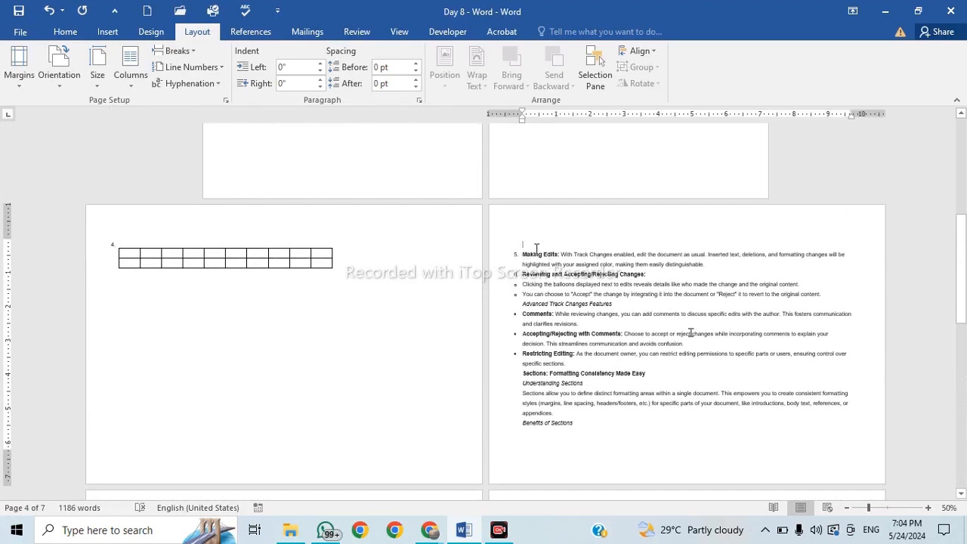
{"action": "left_click", "coordinate": [196, 51]}
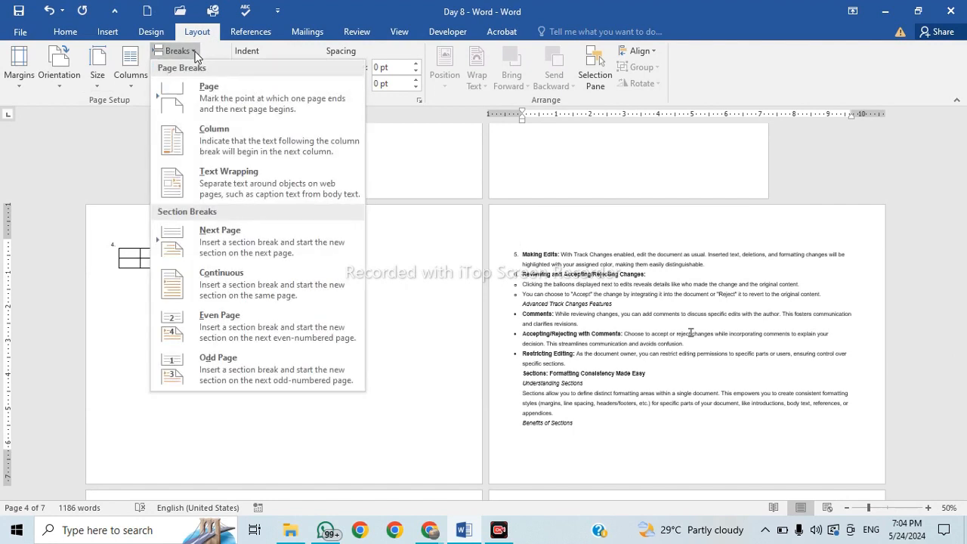
{"action": "left_click", "coordinate": [242, 284]}
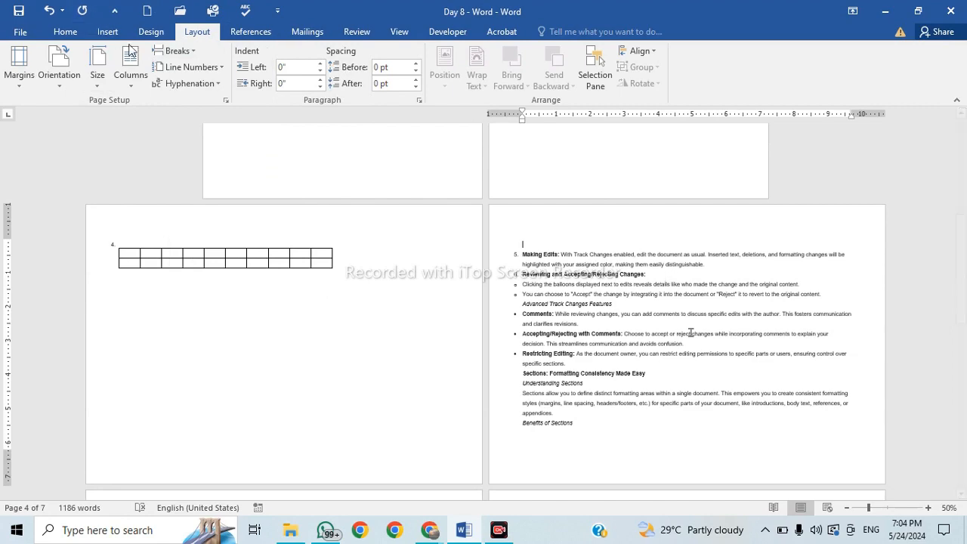
Set the Making Edits section and the pages after it back to portrait.
{"action": "left_click", "coordinate": [59, 66]}
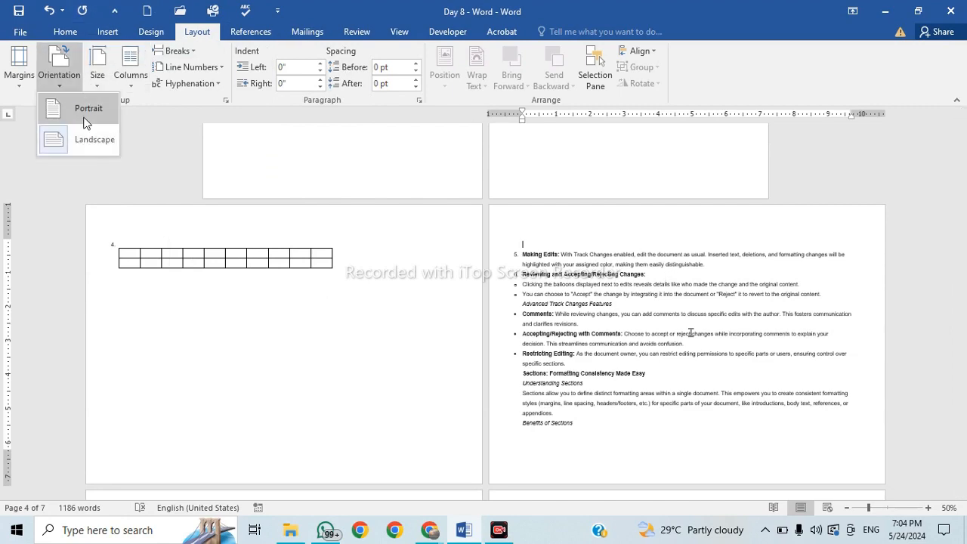
{"action": "left_click", "coordinate": [88, 109]}
{"action": "scroll", "coordinate": [570, 294], "scroll_direction": "down", "scroll_amount": 10}
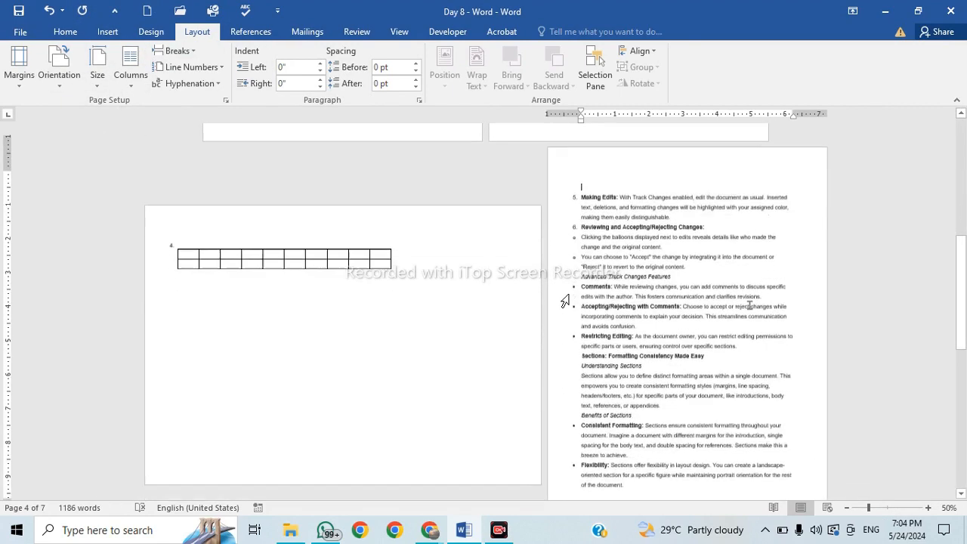
{"action": "scroll", "coordinate": [563, 306], "scroll_direction": "down", "scroll_amount": 3}
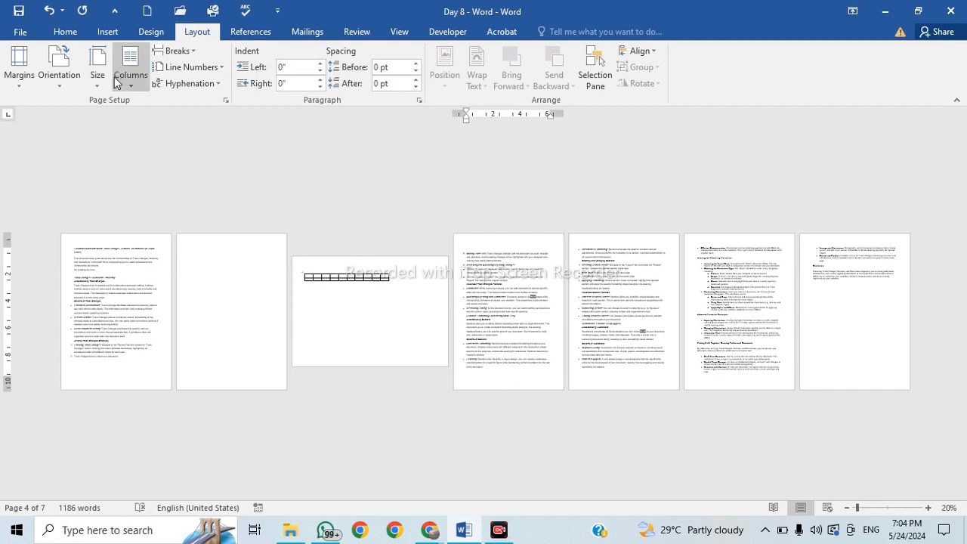
{"action": "left_click", "coordinate": [64, 82]}
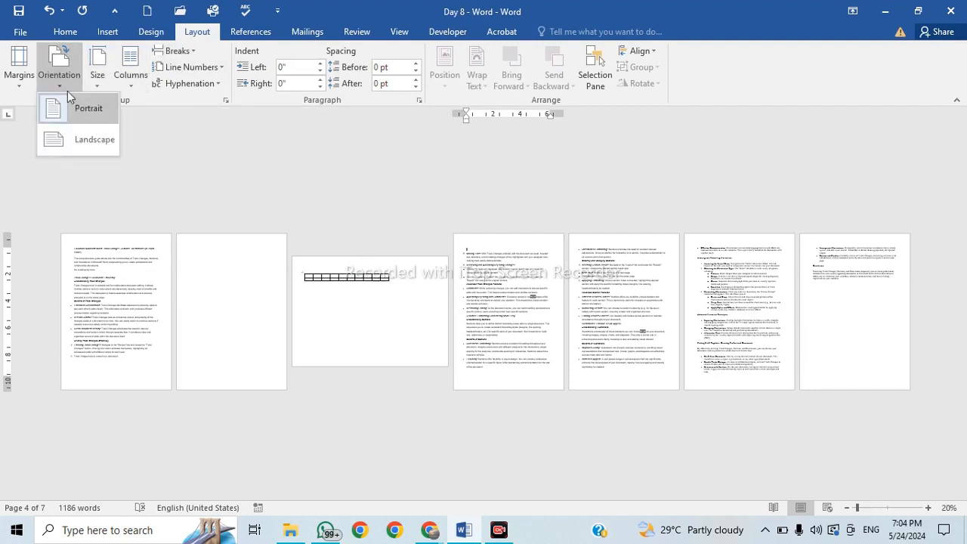
{"action": "left_click", "coordinate": [334, 295]}
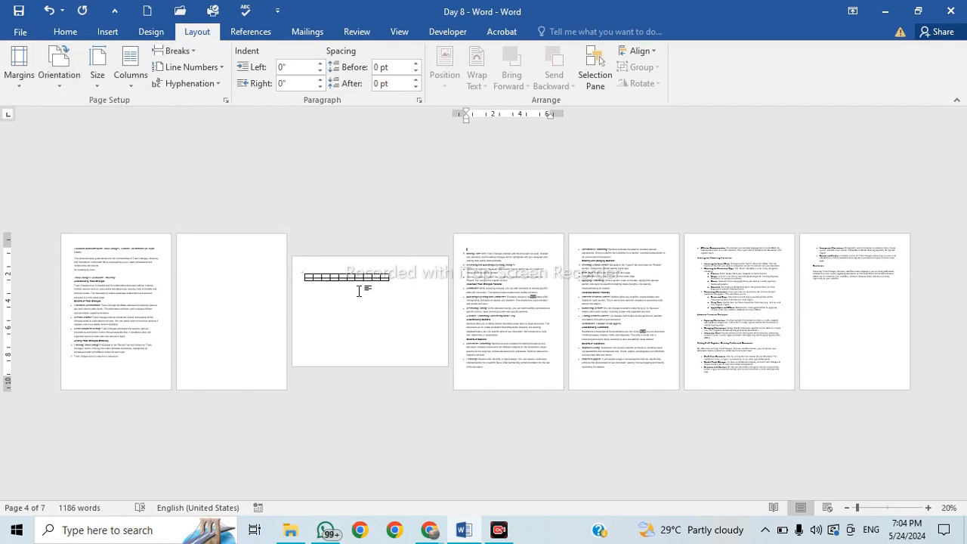
{"action": "scroll", "coordinate": [359, 291], "scroll_direction": "up", "scroll_amount": 7, "text": "ctrl"}
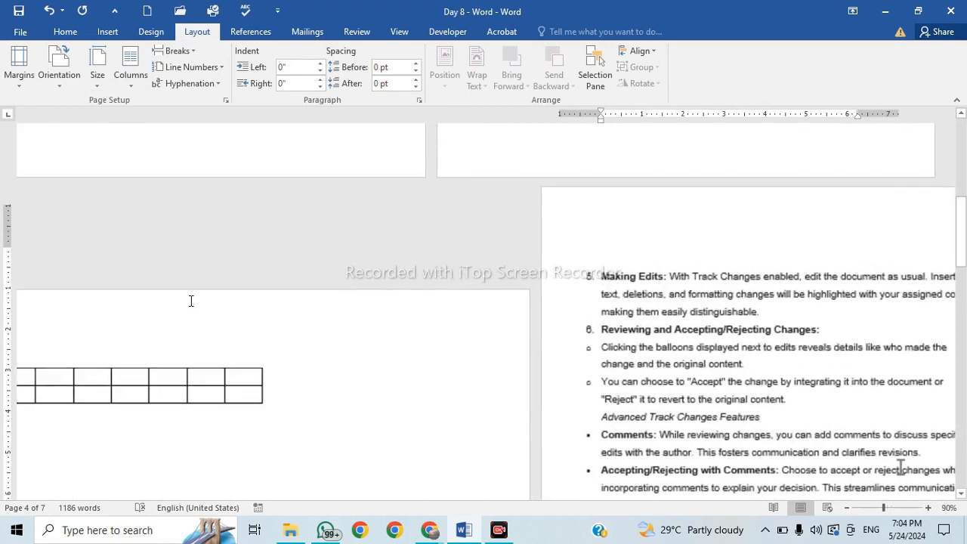
{"action": "scroll", "coordinate": [522, 289], "scroll_direction": "up", "scroll_amount": 12}
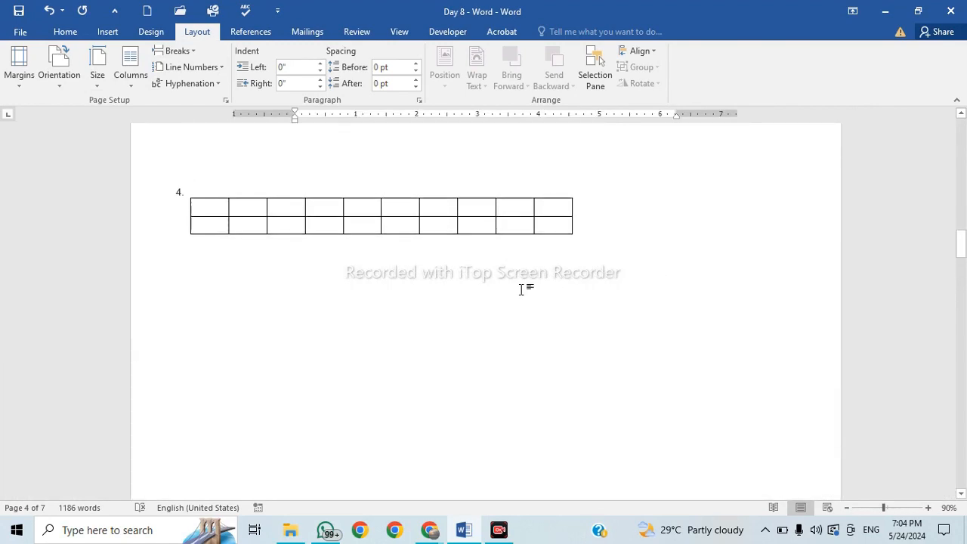
Select the blank 10-column table and AutoFit it to the window across the landscape page.
{"action": "left_click", "coordinate": [537, 204]}
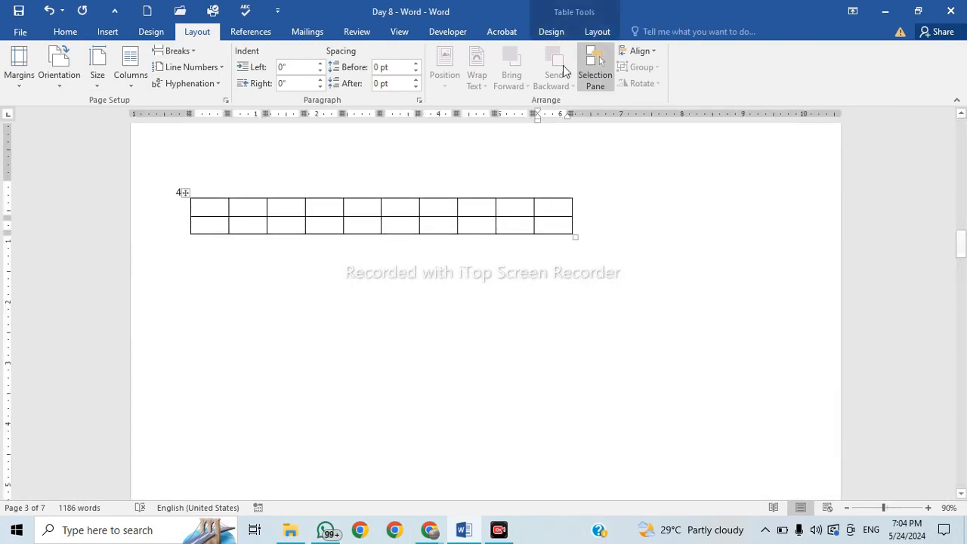
{"action": "left_click", "coordinate": [184, 192]}
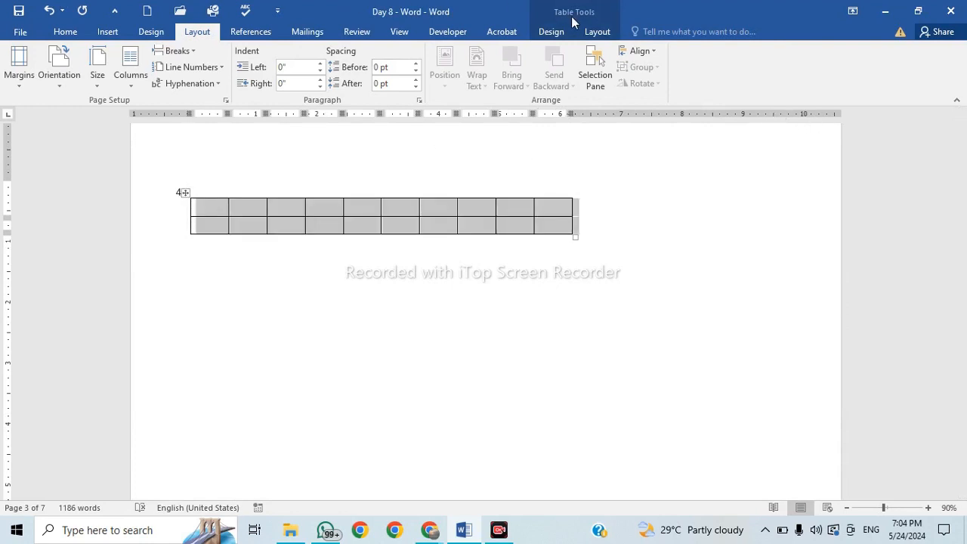
{"action": "left_click", "coordinate": [551, 31]}
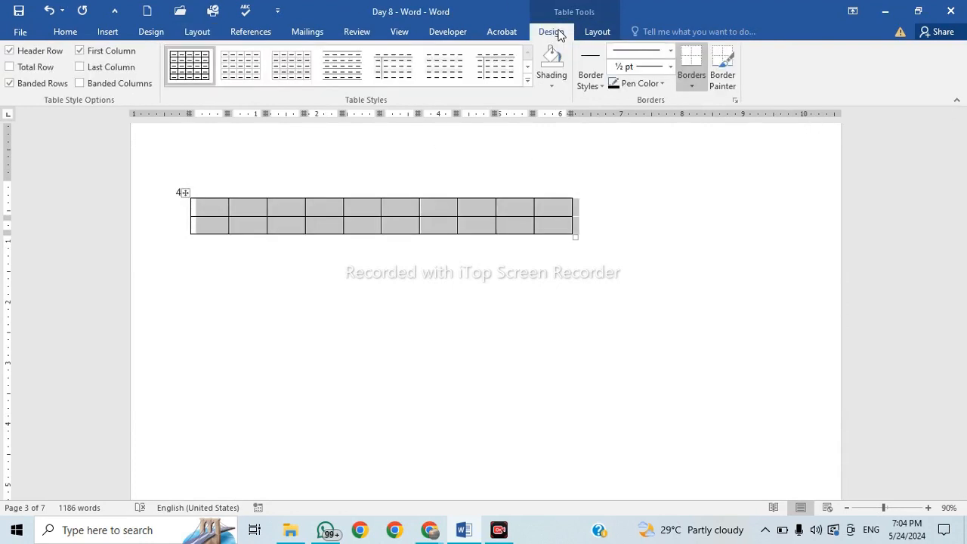
{"action": "left_click", "coordinate": [608, 34]}
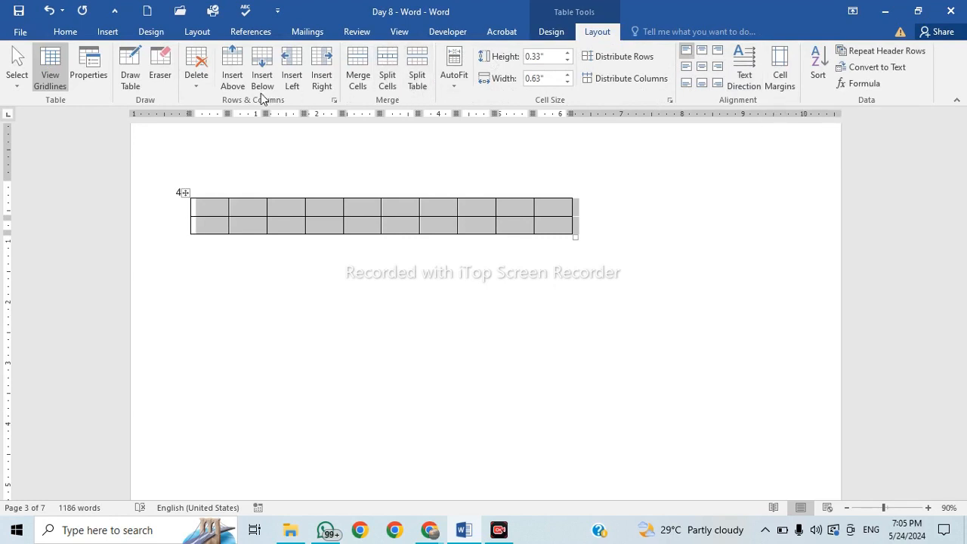
{"action": "left_click", "coordinate": [458, 85]}
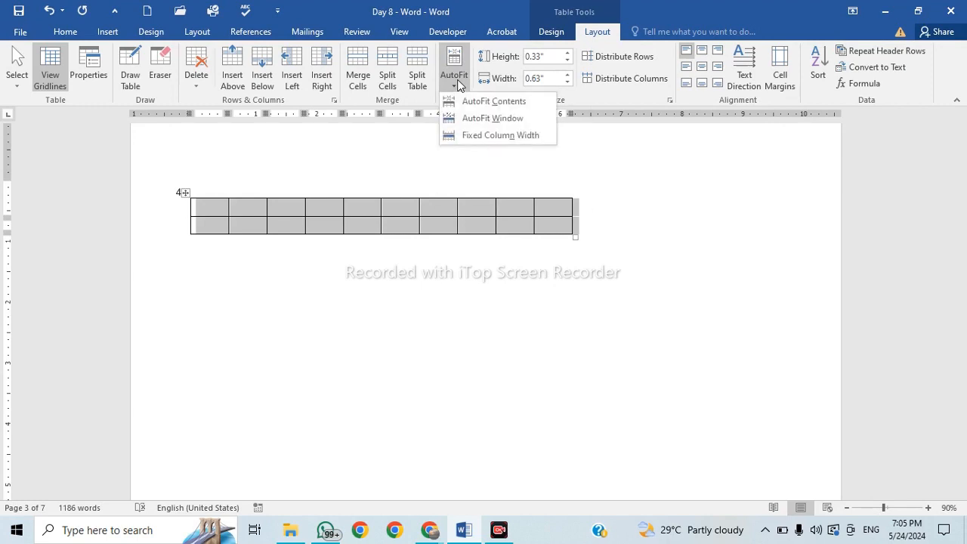
{"action": "left_click", "coordinate": [504, 120]}
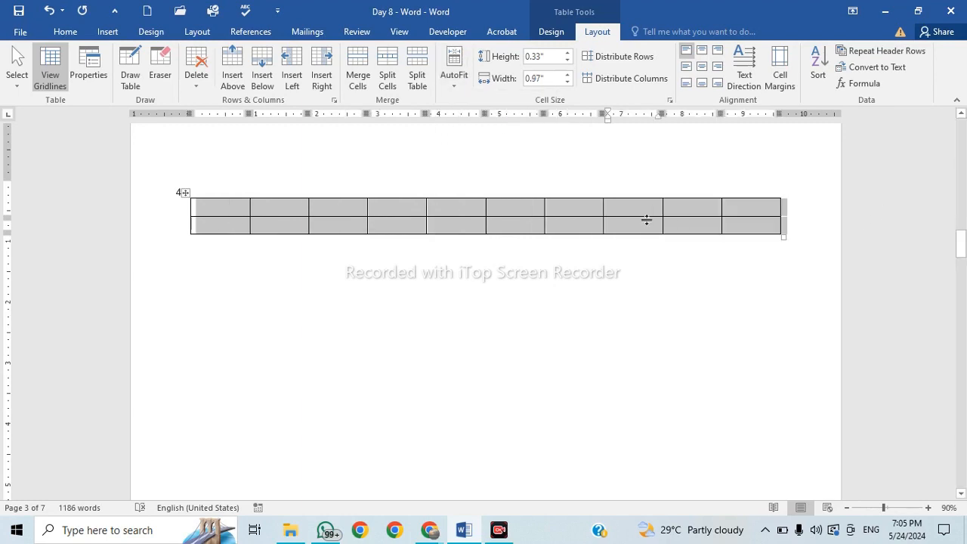
{"action": "left_click", "coordinate": [645, 271]}
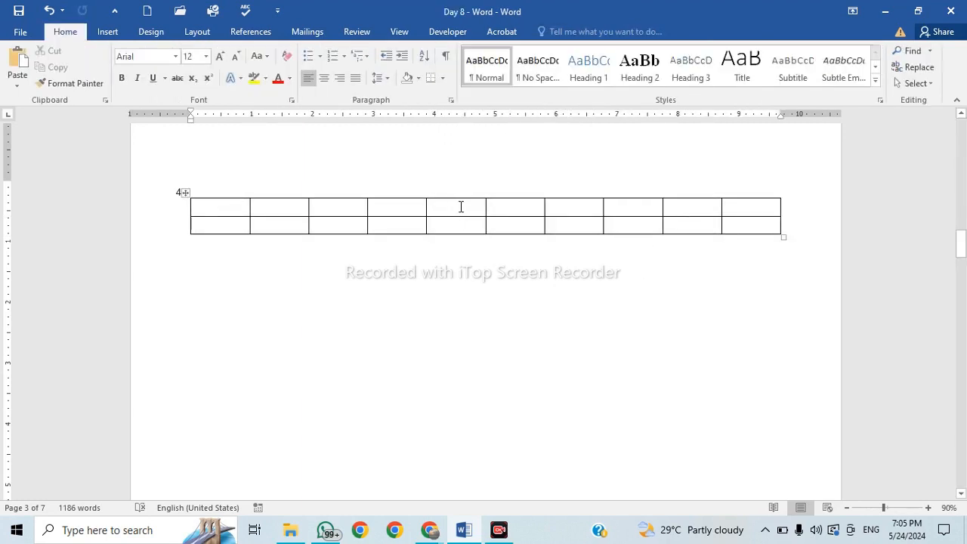
{"action": "key", "text": "ctrl+Return"}
{"action": "scroll", "coordinate": [472, 204], "scroll_direction": "up", "scroll_amount": 7}
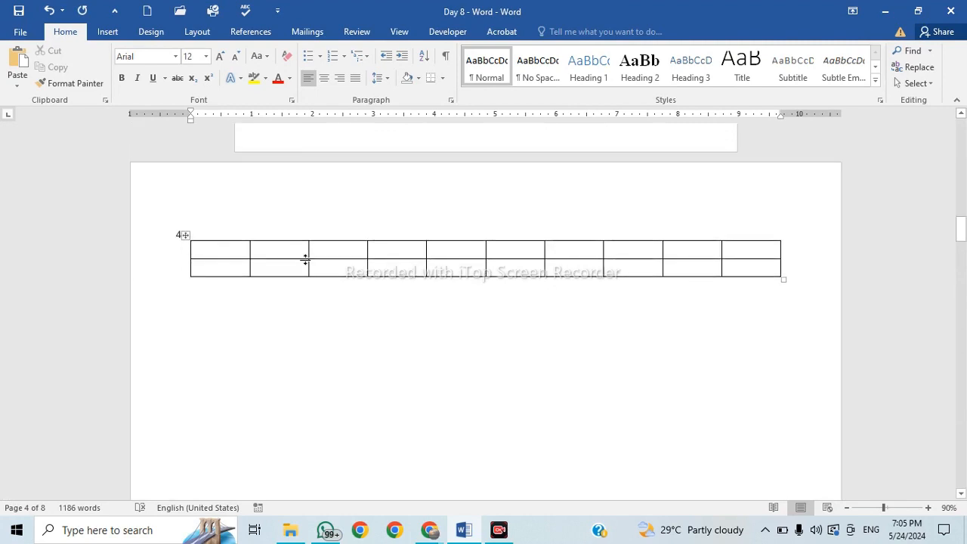
{"action": "left_click", "coordinate": [476, 249]}
{"action": "key", "text": "Tab"}
{"action": "key", "text": "Tab"}
{"action": "key", "text": "Tab"}
{"action": "key", "text": "Tab"}
{"action": "key", "text": "Tab"}
{"action": "key", "text": "Tab"}
{"action": "key", "text": "Tab"}
{"action": "key", "text": "Tab"}
{"action": "key", "text": "Tab"}
{"action": "key", "text": "Tab"}
{"action": "key", "text": "Tab"}
{"action": "key", "text": "Tab"}
{"action": "key", "text": "Tab"}
{"action": "key", "text": "Tab"}
{"action": "key", "text": "Tab"}
{"action": "key", "text": "Tab"}
{"action": "key", "text": "Tab"}
{"action": "key", "text": "Tab"}
{"action": "key", "text": "Tab"}
{"action": "key", "text": "Tab"}
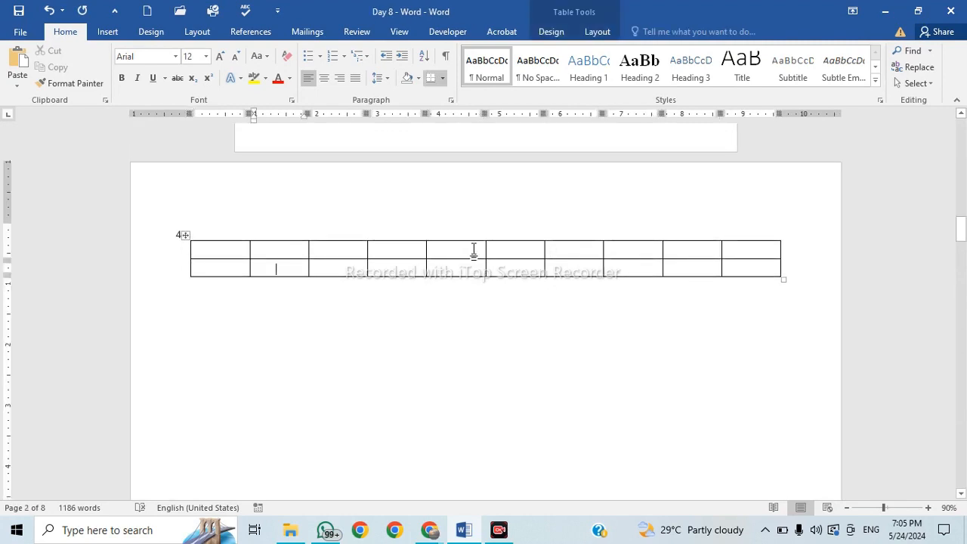
{"action": "key", "text": "Tab"}
{"action": "key", "text": "Tab"}
{"action": "key", "text": "Tab"}
{"action": "key", "text": "Tab"}
{"action": "key", "text": "Tab"}
{"action": "key", "text": "Tab"}
{"action": "key", "text": "Tab"}
{"action": "key", "text": "Tab"}
{"action": "key", "text": "Tab"}
{"action": "key", "text": "Tab"}
{"action": "key", "text": "Tab"}
{"action": "key", "text": "Tab"}
{"action": "key", "text": "Tab"}
{"action": "key", "text": "Tab"}
{"action": "key", "text": "Tab"}
{"action": "key", "text": "Tab"}
{"action": "key", "text": "Tab"}
{"action": "key", "text": "Tab"}
{"action": "key", "text": "Tab"}
{"action": "key", "text": "Tab"}
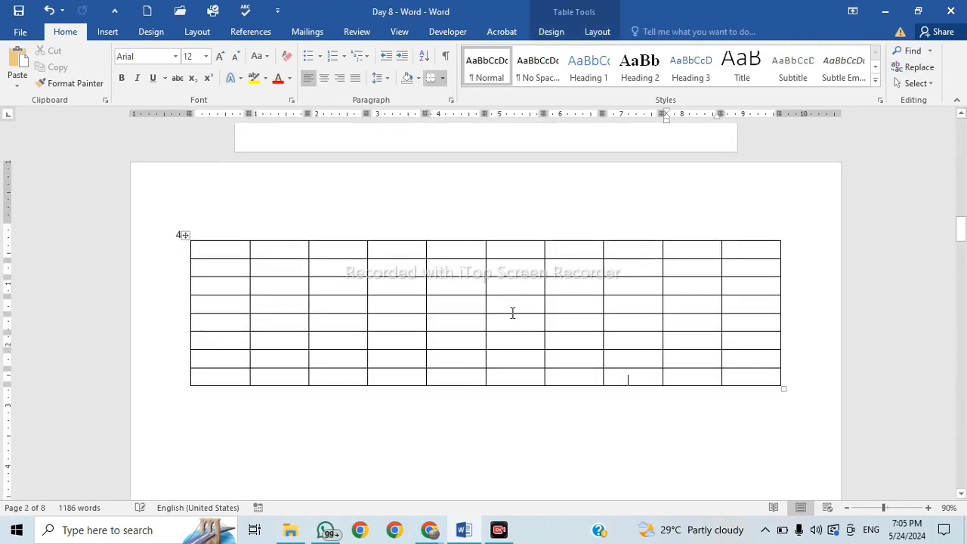
{"action": "key", "text": "Tab"}
{"action": "key", "text": "Tab"}
{"action": "key", "text": "Tab"}
{"action": "key", "text": "Tab"}
{"action": "key", "text": "Tab"}
{"action": "key", "text": "Tab"}
{"action": "key", "text": "Tab"}
{"action": "key", "text": "Tab"}
{"action": "key", "text": "Tab"}
{"action": "key", "text": "Tab"}
{"action": "key", "text": "Tab"}
{"action": "key", "text": "Tab"}
{"action": "key", "text": "Tab"}
{"action": "key", "text": "Tab"}
{"action": "key", "text": "Tab"}
{"action": "key", "text": "Tab"}
{"action": "key", "text": "Tab"}
{"action": "key", "text": "Tab"}
{"action": "key", "text": "Tab"}
{"action": "key", "text": "Tab"}
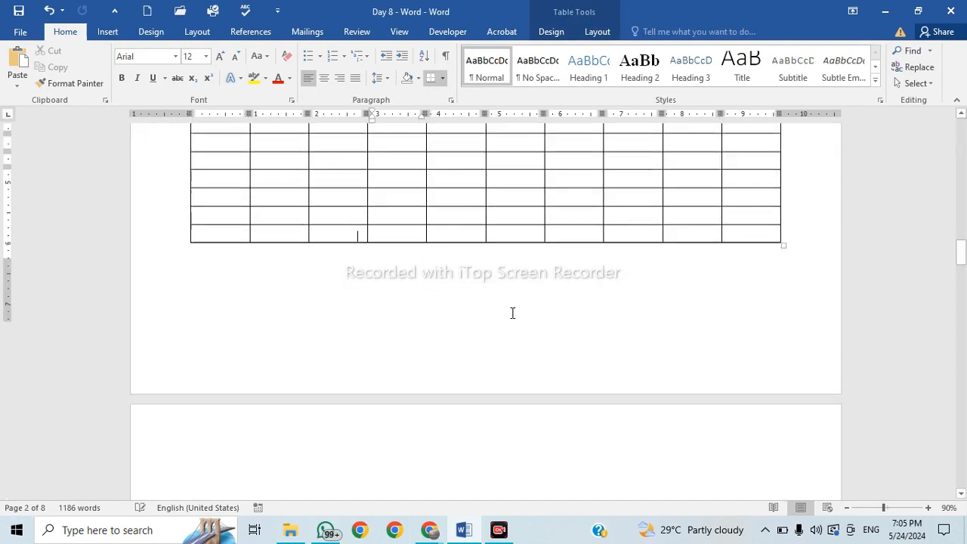
{"action": "key", "text": "Tab"}
{"action": "key", "text": "Tab"}
{"action": "key", "text": "Tab"}
{"action": "key", "text": "Tab"}
{"action": "key", "text": "Tab"}
{"action": "key", "text": "Tab"}
{"action": "key", "text": "Tab"}
{"action": "key", "text": "Tab"}
{"action": "key", "text": "Tab"}
{"action": "key", "text": "Tab"}
{"action": "key", "text": "Tab"}
{"action": "key", "text": "Tab"}
{"action": "key", "text": "Tab"}
{"action": "key", "text": "Tab"}
{"action": "key", "text": "Tab"}
{"action": "key", "text": "Tab"}
{"action": "key", "text": "Tab"}
{"action": "key", "text": "Tab"}
{"action": "key", "text": "Tab"}
{"action": "key", "text": "Tab"}
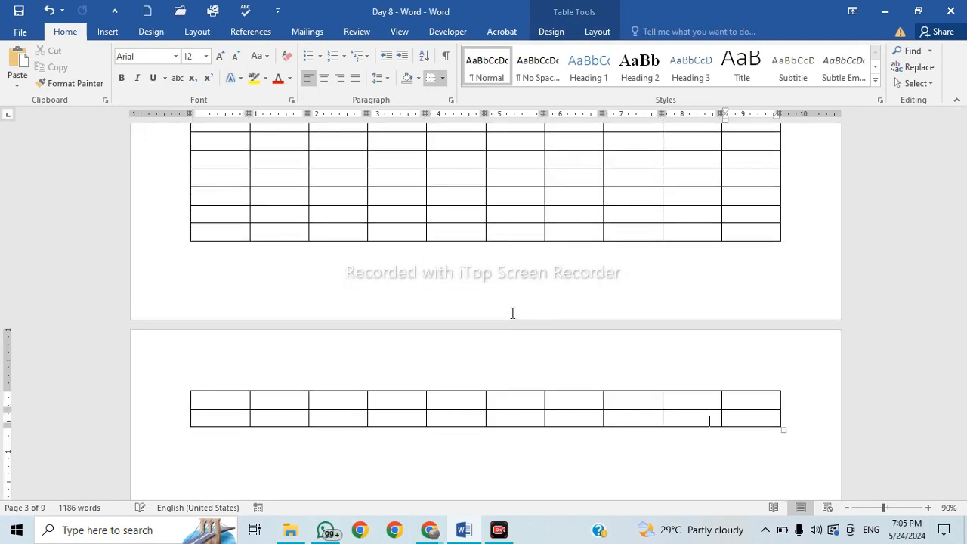
{"action": "key", "text": "Tab"}
{"action": "key", "text": "Tab"}
{"action": "key", "text": "Tab"}
{"action": "key", "text": "Tab"}
{"action": "key", "text": "Tab"}
{"action": "key", "text": "Tab"}
{"action": "key", "text": "Tab"}
{"action": "key", "text": "Tab"}
{"action": "key", "text": "Tab"}
{"action": "key", "text": "Tab"}
{"action": "key", "text": "Tab"}
{"action": "key", "text": "Tab"}
{"action": "key", "text": "Tab"}
{"action": "key", "text": "Tab"}
{"action": "key", "text": "Tab"}
{"action": "key", "text": "Tab"}
{"action": "key", "text": "Tab"}
{"action": "key", "text": "Tab"}
{"action": "key", "text": "Tab"}
{"action": "key", "text": "Tab"}
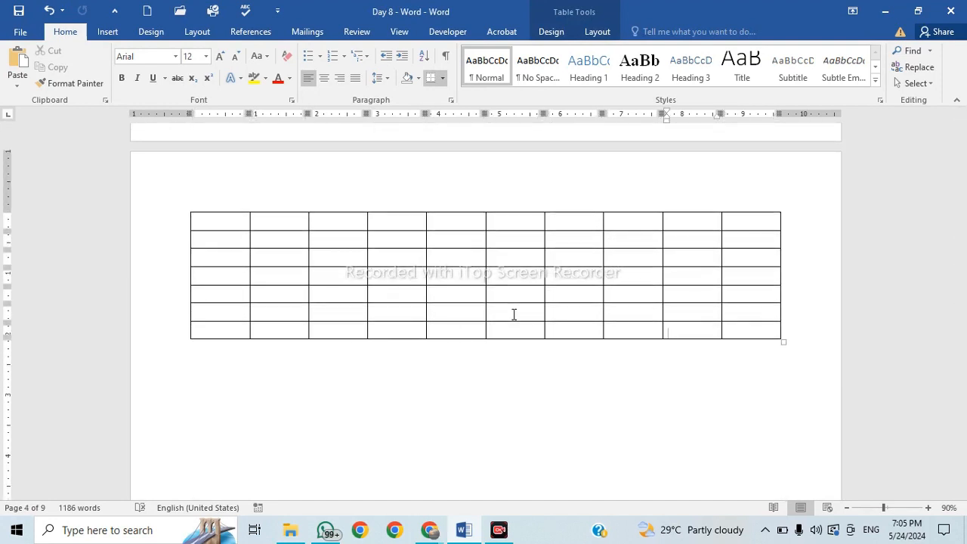
{"action": "scroll", "coordinate": [514, 314], "scroll_direction": "down", "scroll_amount": 5, "text": "ctrl"}
{"action": "scroll", "coordinate": [513, 314], "scroll_direction": "down", "scroll_amount": 1}
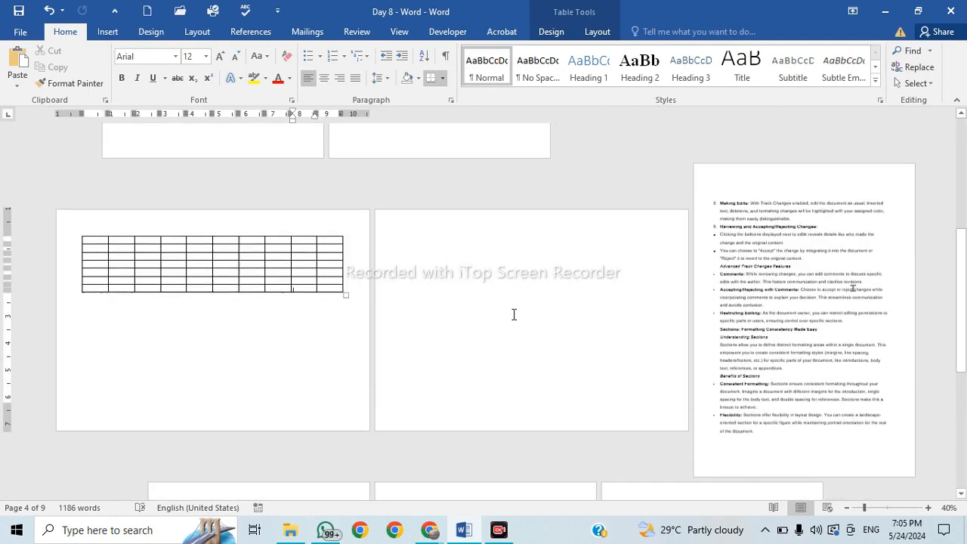
{"action": "scroll", "coordinate": [513, 314], "scroll_direction": "up", "scroll_amount": 3}
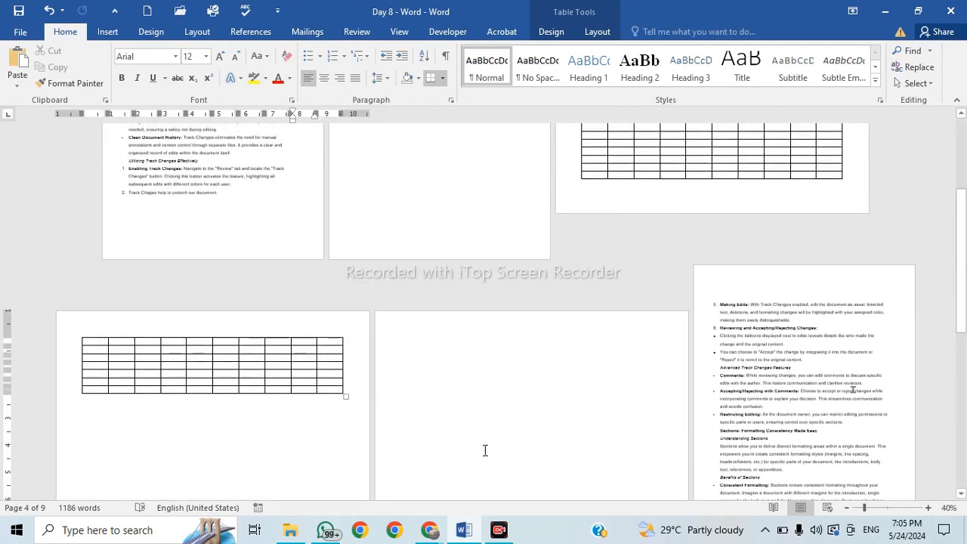
{"action": "left_click", "coordinate": [546, 394]}
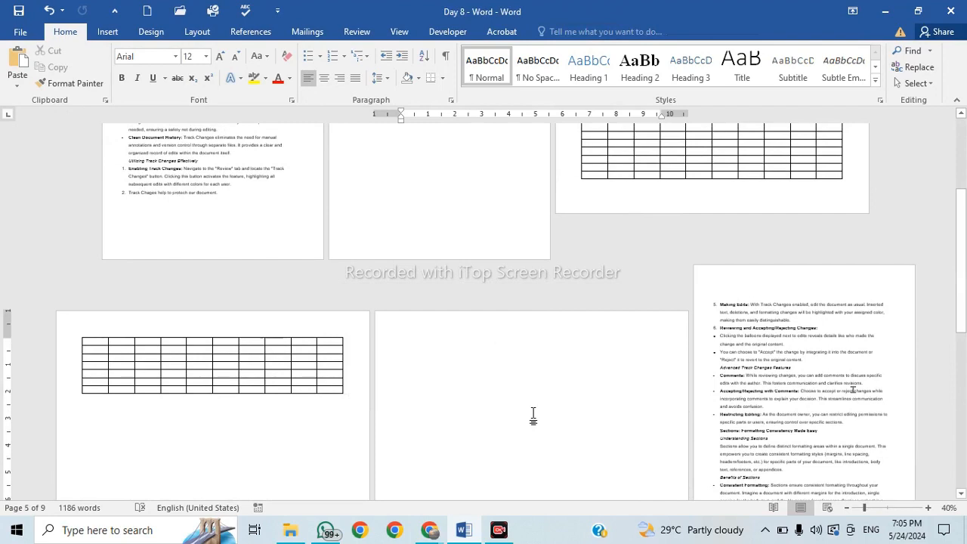
{"action": "key", "text": "BackSpace"}
{"action": "key", "text": "BackSpace"}
{"action": "key", "text": "BackSpace"}
{"action": "key", "text": "BackSpace"}
{"action": "key", "text": "BackSpace"}
{"action": "key", "text": "BackSpace"}
{"action": "key", "text": "BackSpace"}
{"action": "key", "text": "BackSpace"}
{"action": "key", "text": "BackSpace"}
{"action": "key", "text": "BackSpace"}
{"action": "key", "text": "BackSpace"}
{"action": "key", "text": "BackSpace"}
{"action": "key", "text": "BackSpace"}
{"action": "key", "text": "BackSpace"}
{"action": "key", "text": "BackSpace"}
{"action": "key", "text": "BackSpace"}
{"action": "key", "text": "BackSpace"}
{"action": "key", "text": "BackSpace"}
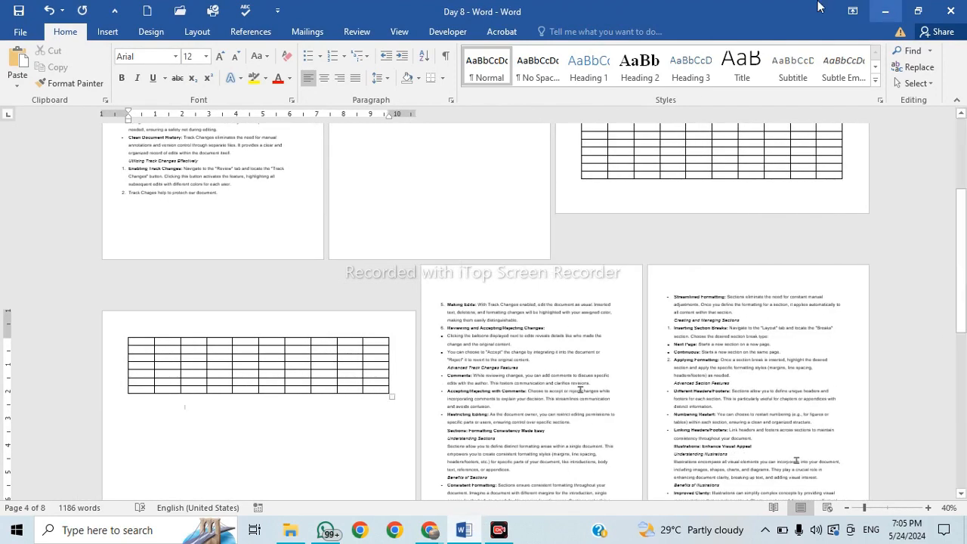
{"action": "scroll", "coordinate": [474, 247], "scroll_direction": "up", "scroll_amount": 1}
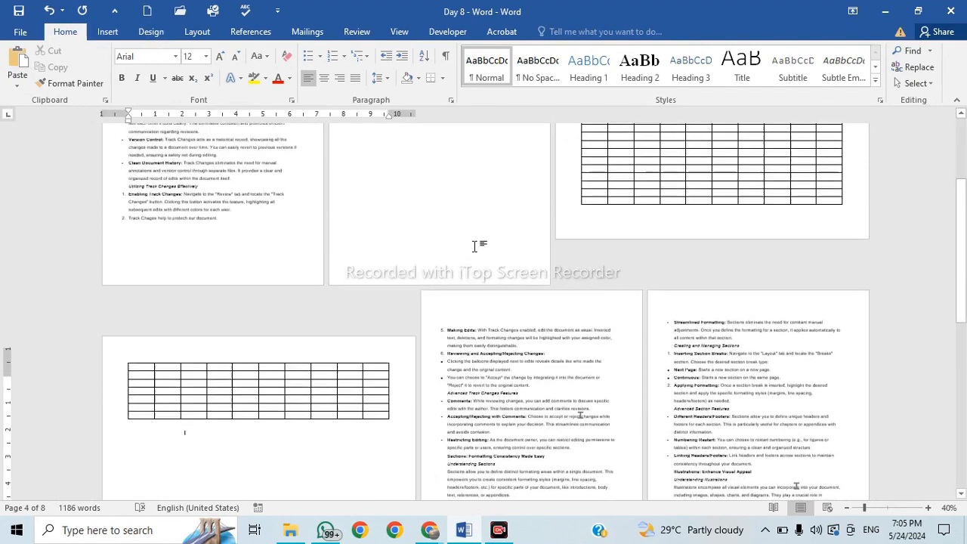
{"action": "scroll", "coordinate": [475, 247], "scroll_direction": "up", "scroll_amount": 6}
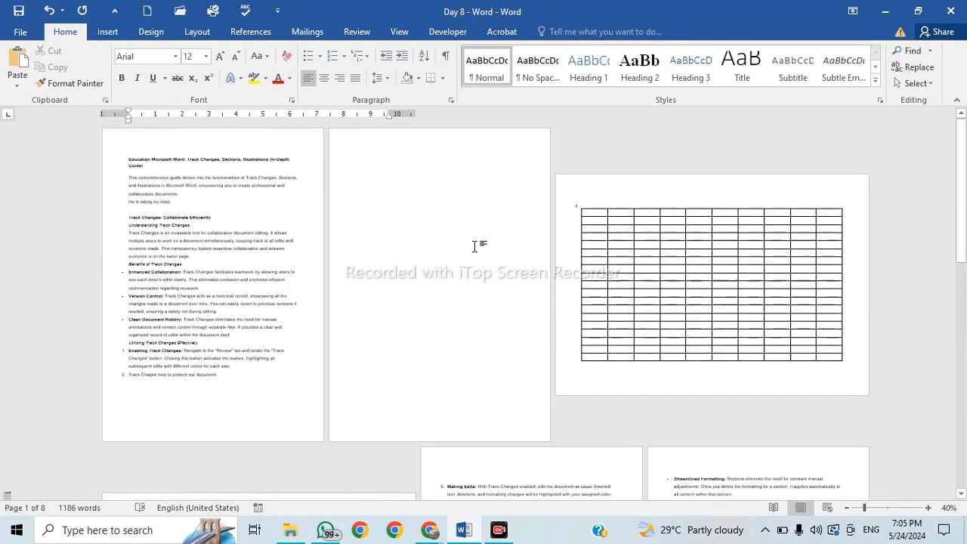
Switch to the Layout tab and show the list of page and section break types.
{"action": "left_click", "coordinate": [107, 32]}
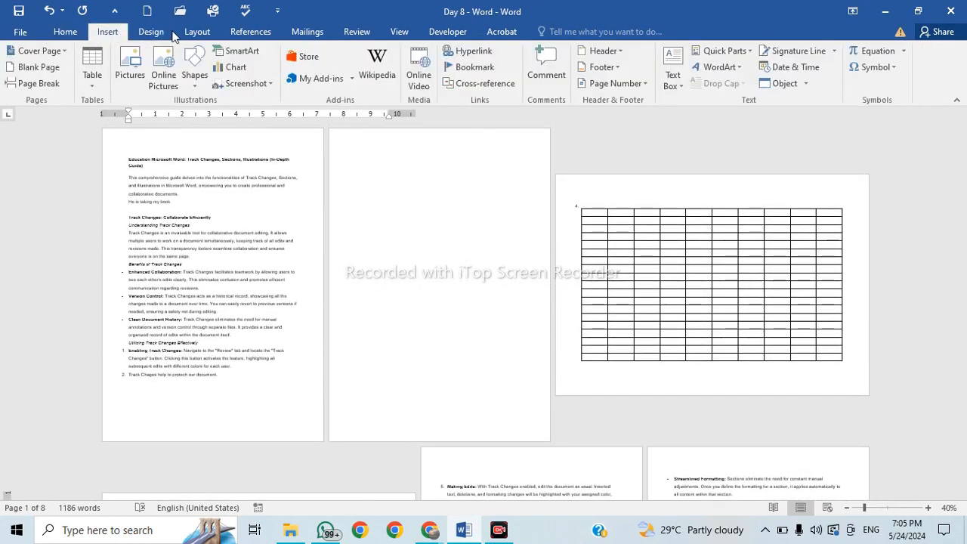
{"action": "left_click", "coordinate": [196, 31]}
{"action": "left_click", "coordinate": [175, 51]}
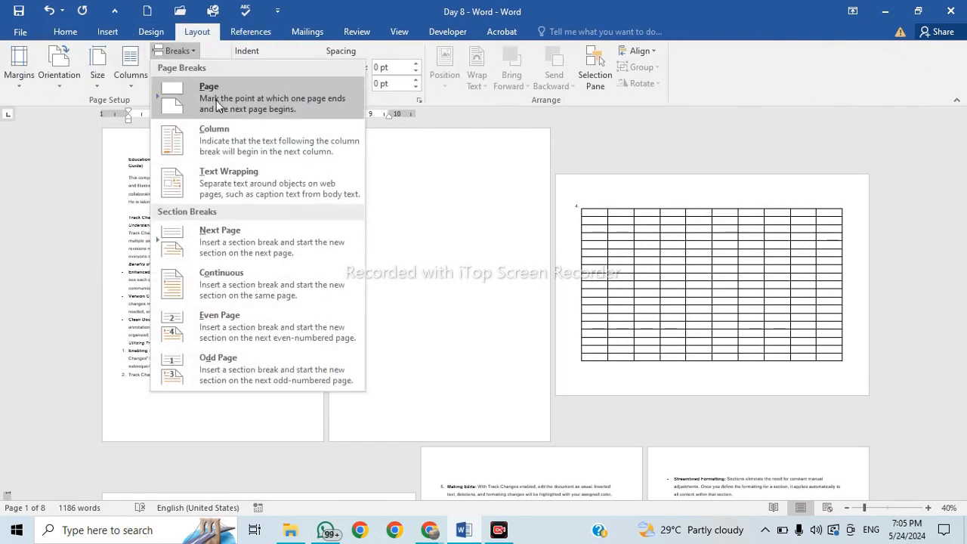
{"action": "left_click", "coordinate": [689, 367]}
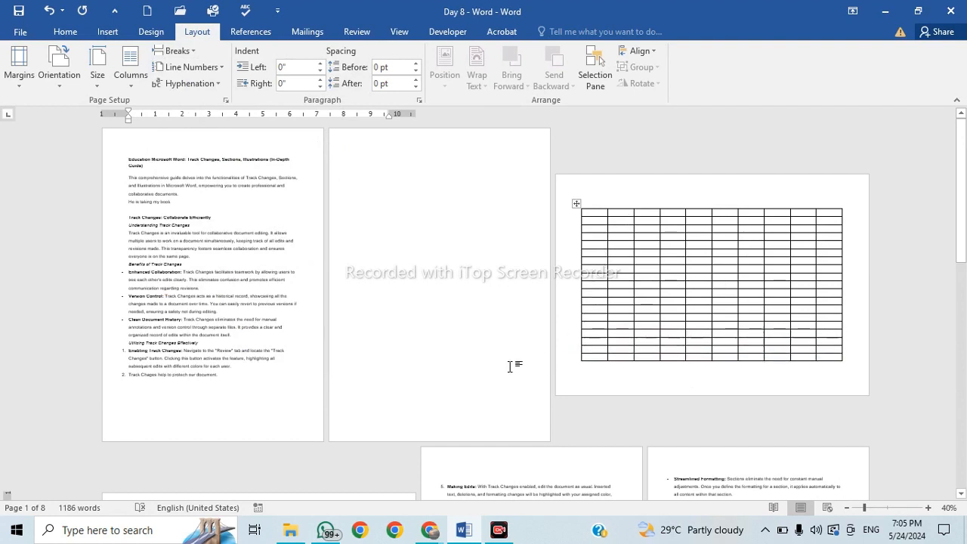
{"action": "left_click", "coordinate": [188, 50]}
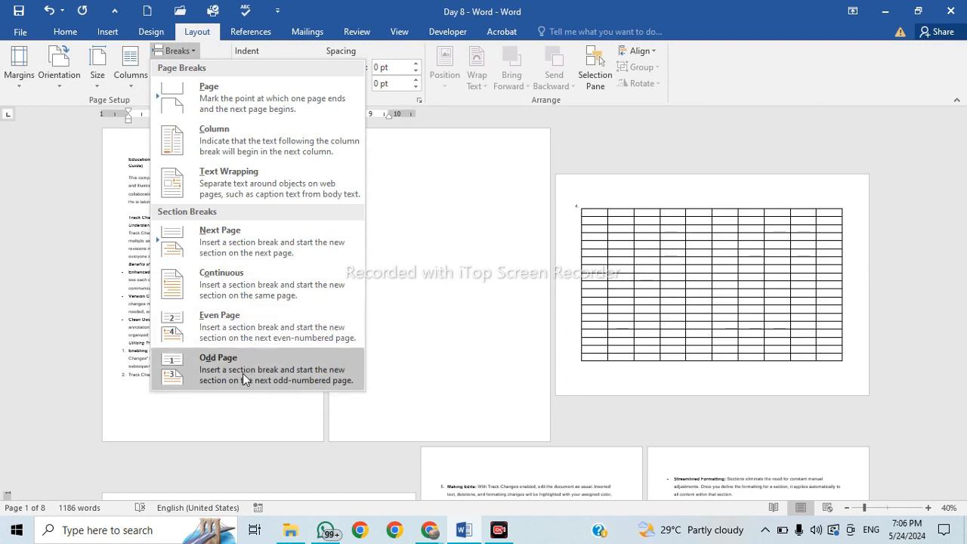
Review the print range choices under File > Print, then return to the document unchanged.
{"action": "left_click", "coordinate": [20, 32]}
{"action": "left_click", "coordinate": [50, 203]}
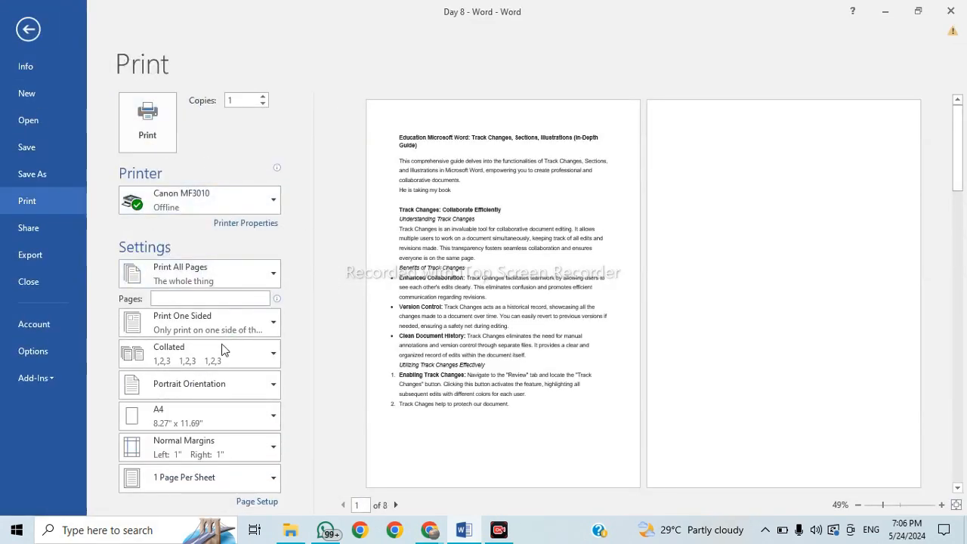
{"action": "left_click", "coordinate": [240, 277]}
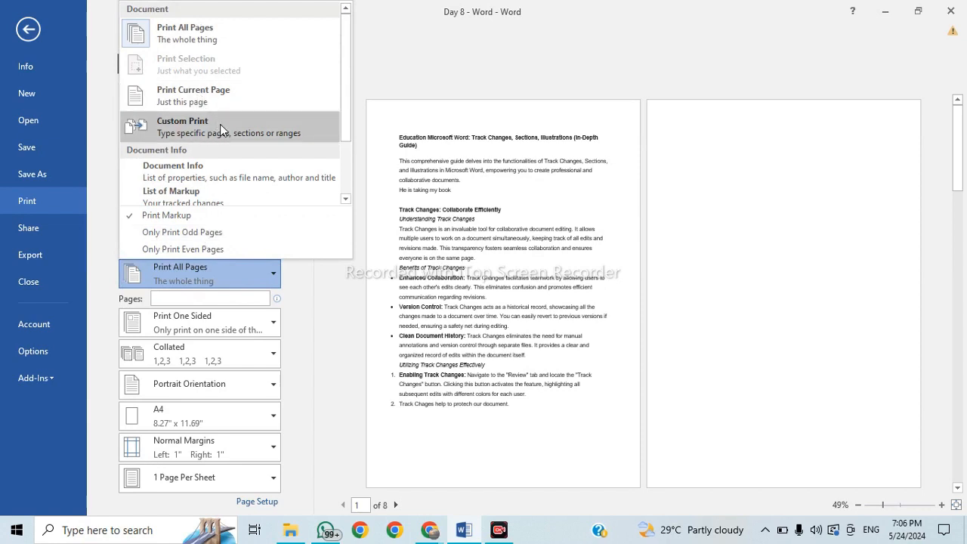
{"action": "left_click", "coordinate": [341, 344]}
{"action": "left_click", "coordinate": [27, 29]}
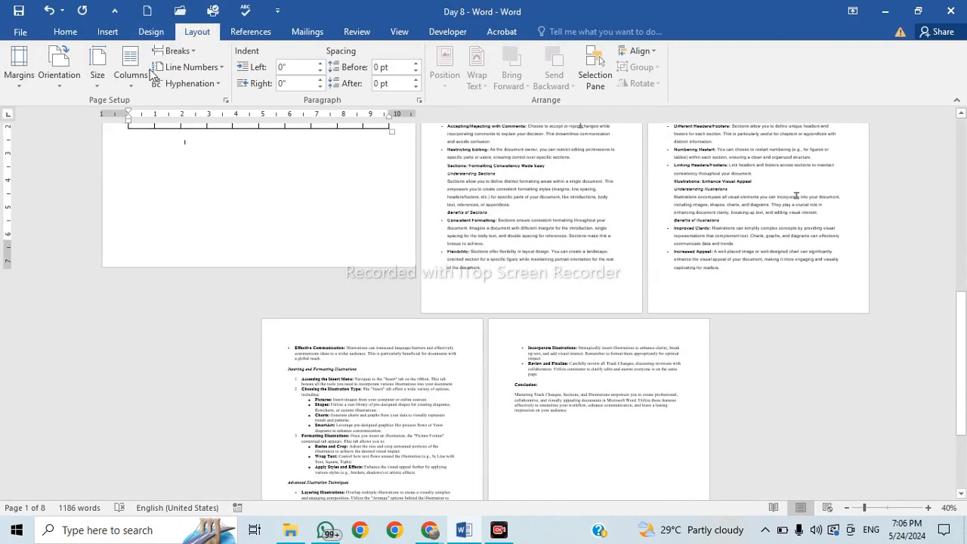
{"action": "left_click", "coordinate": [176, 50]}
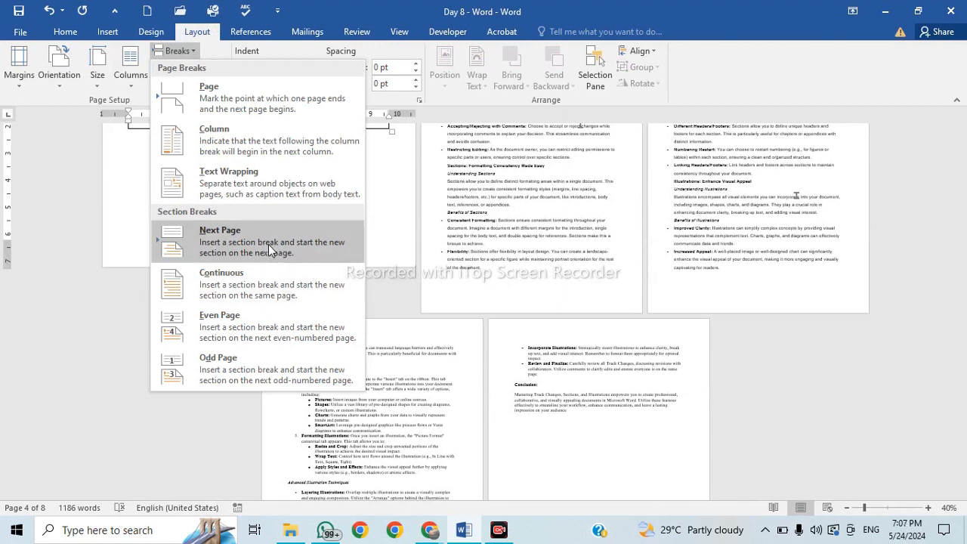
{"action": "left_click", "coordinate": [587, 287]}
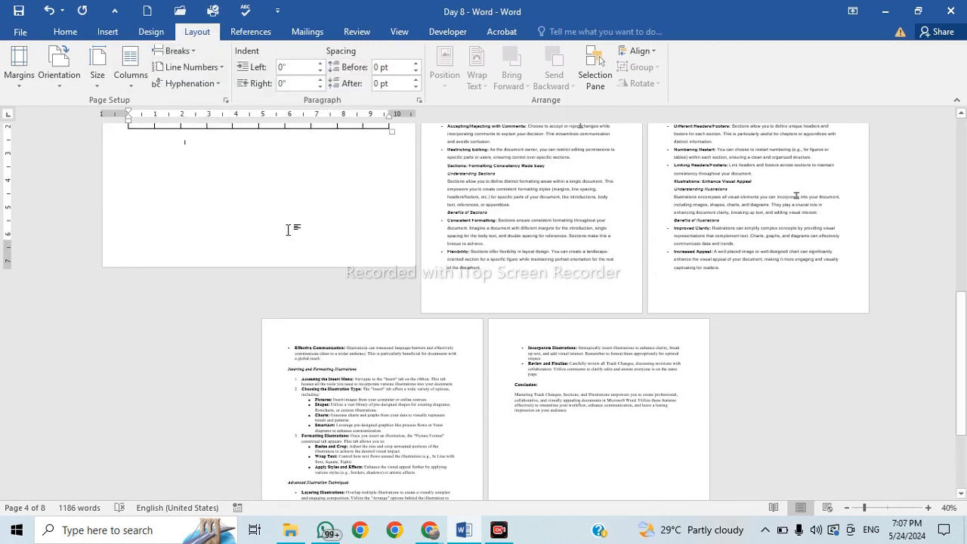
{"action": "scroll", "coordinate": [261, 237], "scroll_direction": "up", "scroll_amount": 3}
{"action": "scroll", "coordinate": [263, 236], "scroll_direction": "up", "scroll_amount": 2}
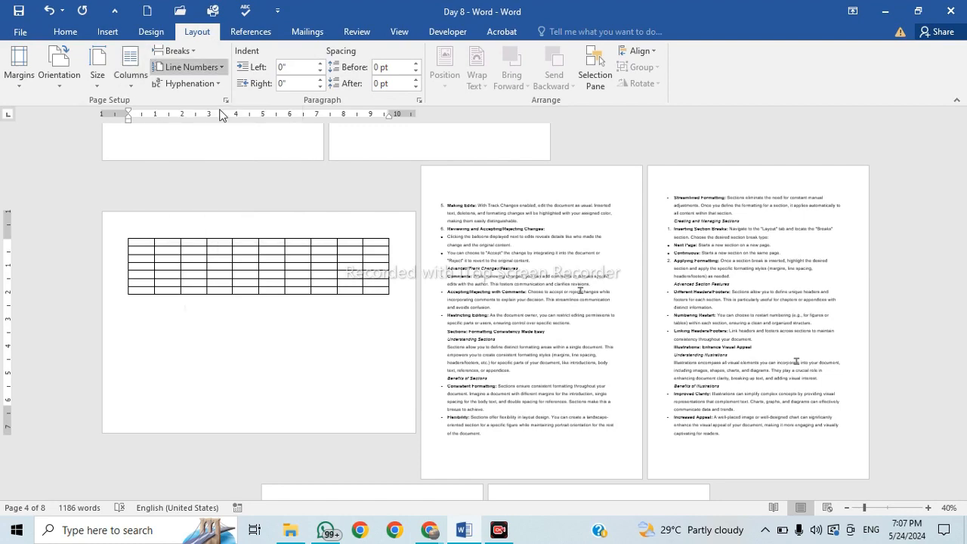
{"action": "left_click", "coordinate": [250, 259]}
{"action": "scroll", "coordinate": [251, 259], "scroll_direction": "up", "scroll_amount": 1}
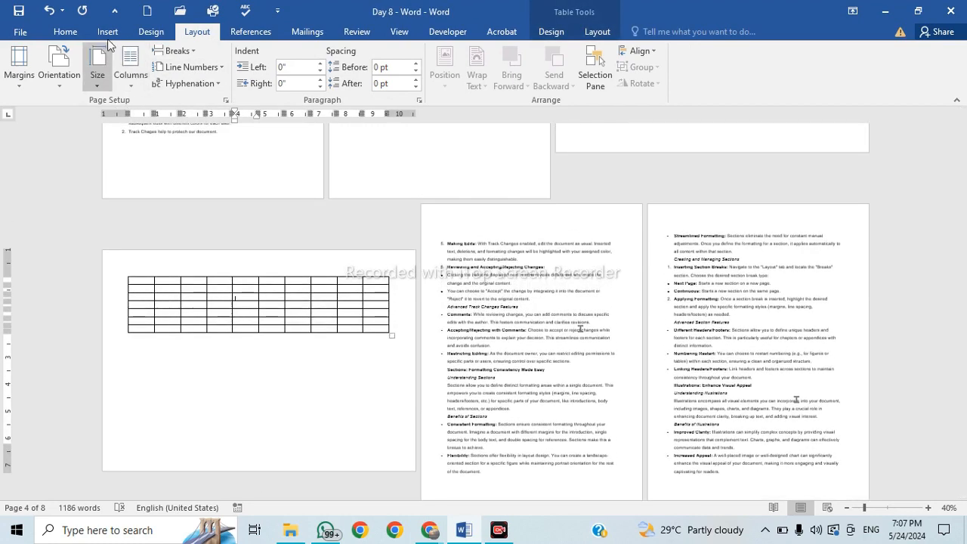
{"action": "left_click", "coordinate": [178, 51]}
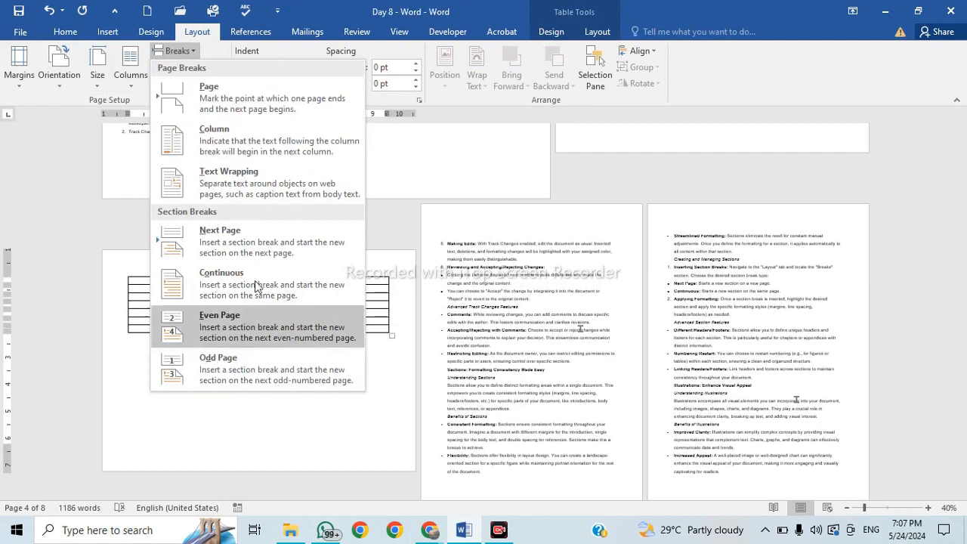
{"action": "left_click", "coordinate": [480, 171]}
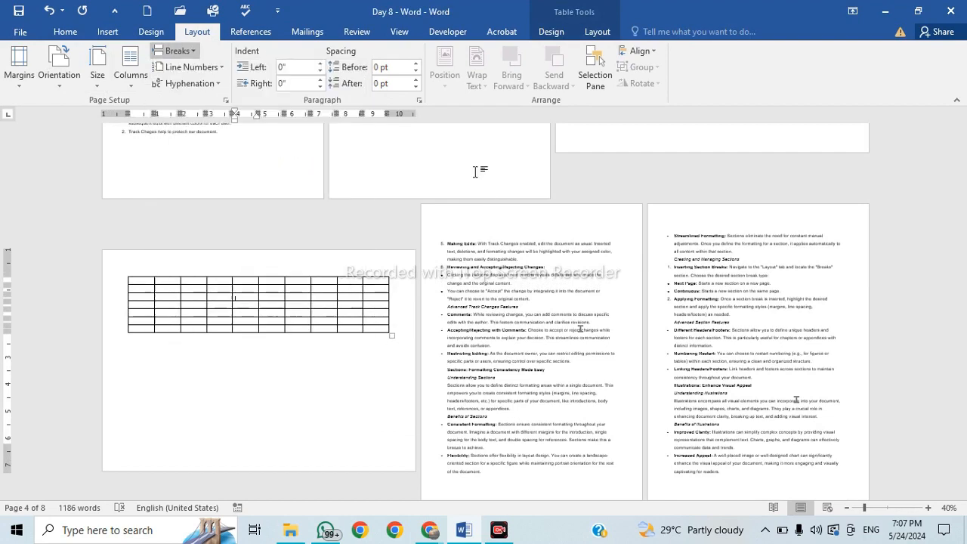
{"action": "left_click", "coordinate": [177, 50]}
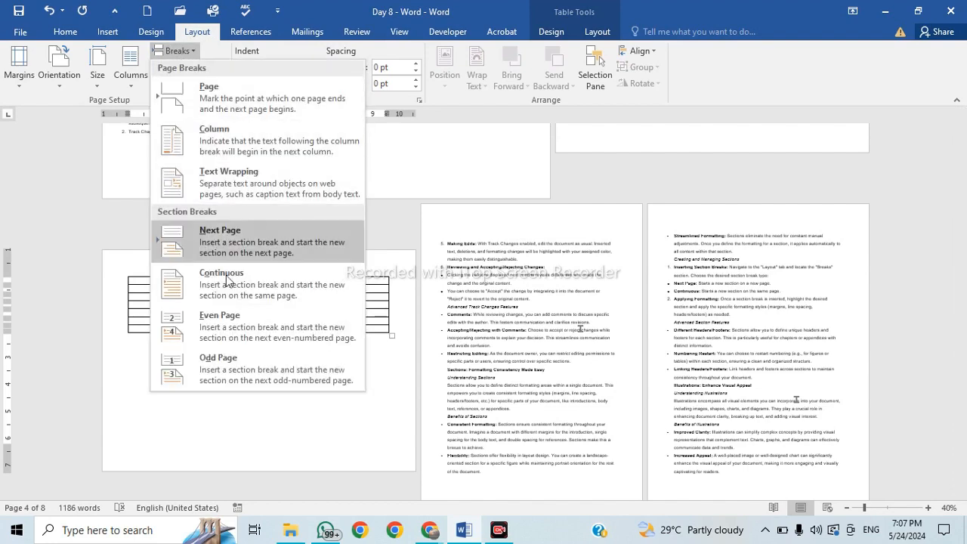
{"action": "left_click", "coordinate": [343, 451]}
{"action": "scroll", "coordinate": [431, 146], "scroll_direction": "up", "scroll_amount": 2}
{"action": "scroll", "coordinate": [431, 146], "scroll_direction": "up", "scroll_amount": 3}
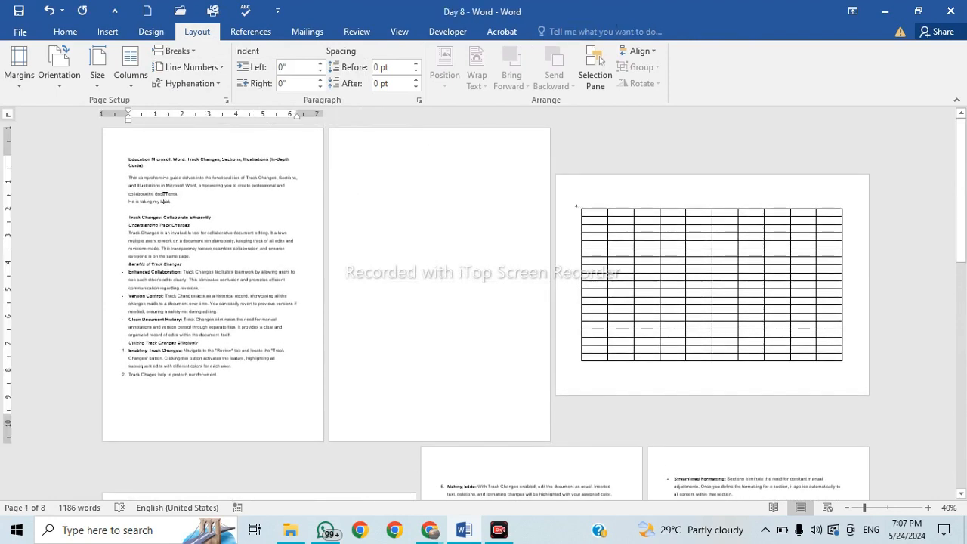
{"action": "scroll", "coordinate": [165, 198], "scroll_direction": "up", "scroll_amount": 5}
{"action": "scroll", "coordinate": [159, 204], "scroll_direction": "up", "scroll_amount": 1}
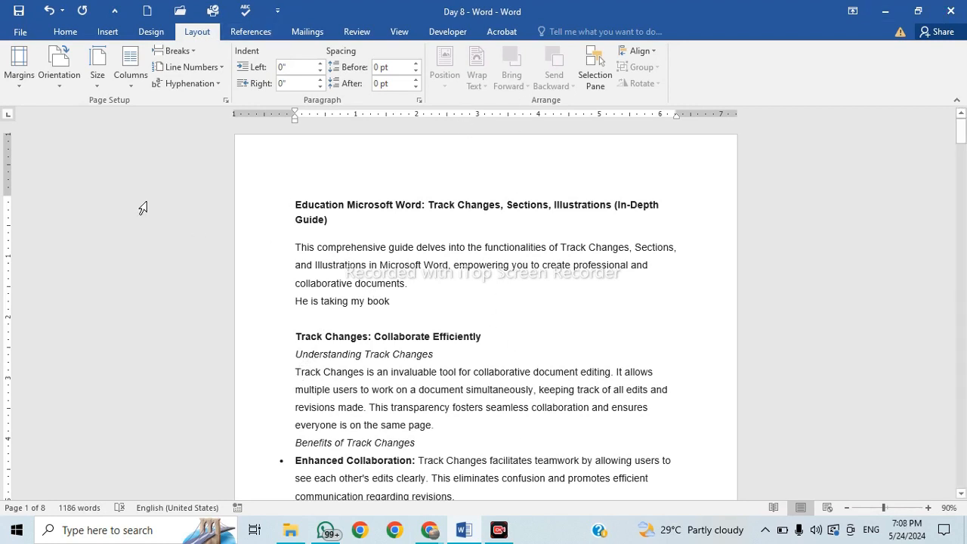
Format the opening text in two columns.
{"action": "left_click", "coordinate": [133, 81]}
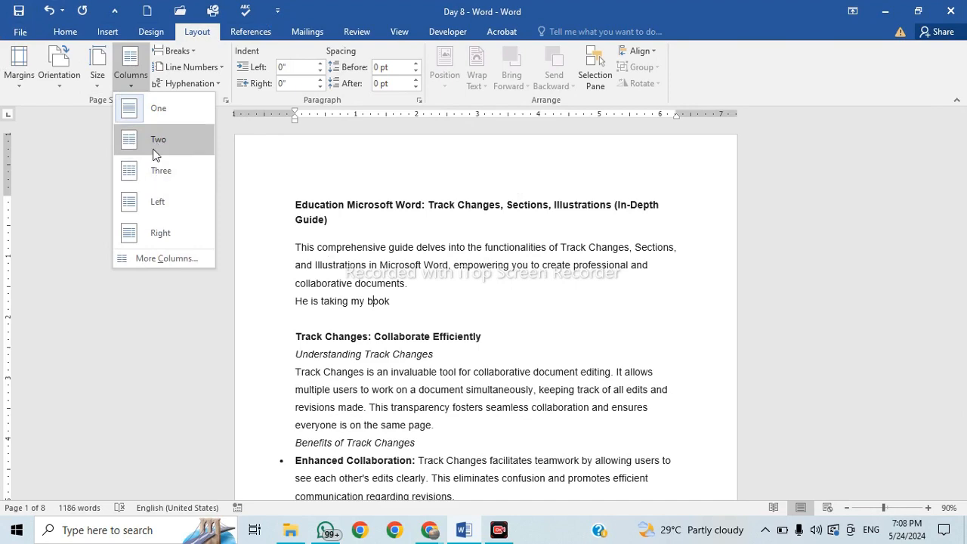
{"action": "left_click", "coordinate": [152, 145]}
{"action": "scroll", "coordinate": [391, 325], "scroll_direction": "down", "scroll_amount": 3}
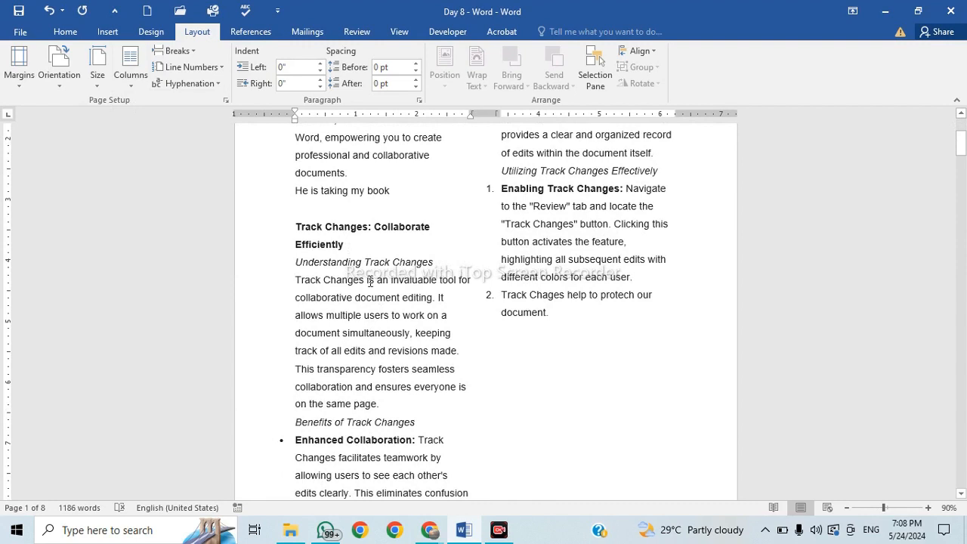
Select the whole document with Ctrl+A and justify all the text.
{"action": "key", "text": "ctrl+a"}
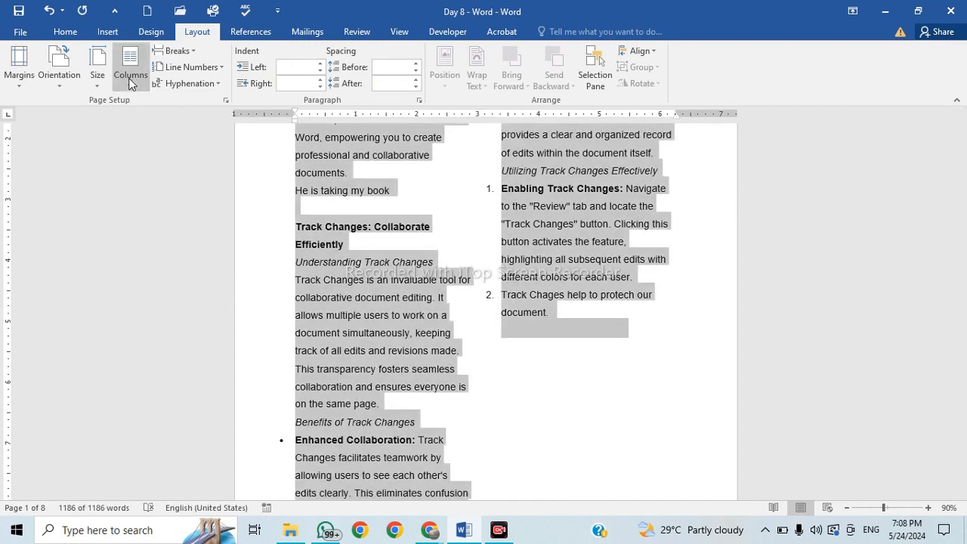
{"action": "left_click", "coordinate": [65, 31]}
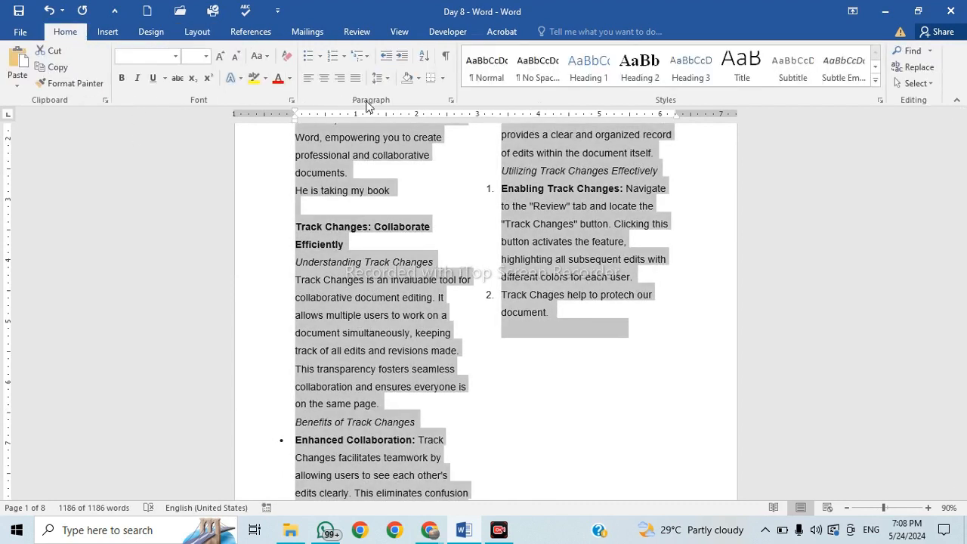
{"action": "left_click", "coordinate": [361, 78]}
{"action": "left_click", "coordinate": [421, 264]}
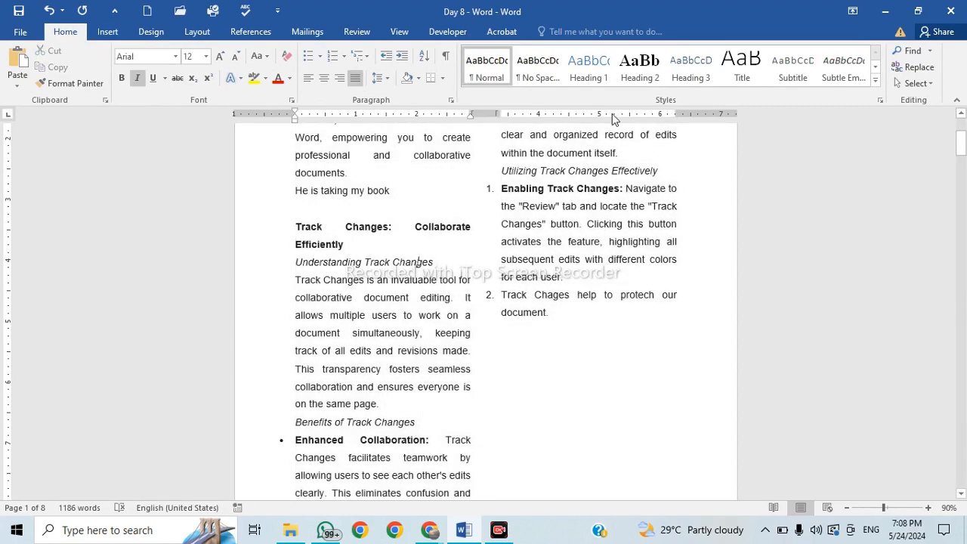
{"action": "scroll", "coordinate": [614, 337], "scroll_direction": "up", "scroll_amount": 1}
{"action": "scroll", "coordinate": [613, 336], "scroll_direction": "up", "scroll_amount": 3}
{"action": "scroll", "coordinate": [613, 337], "scroll_direction": "down", "scroll_amount": 3}
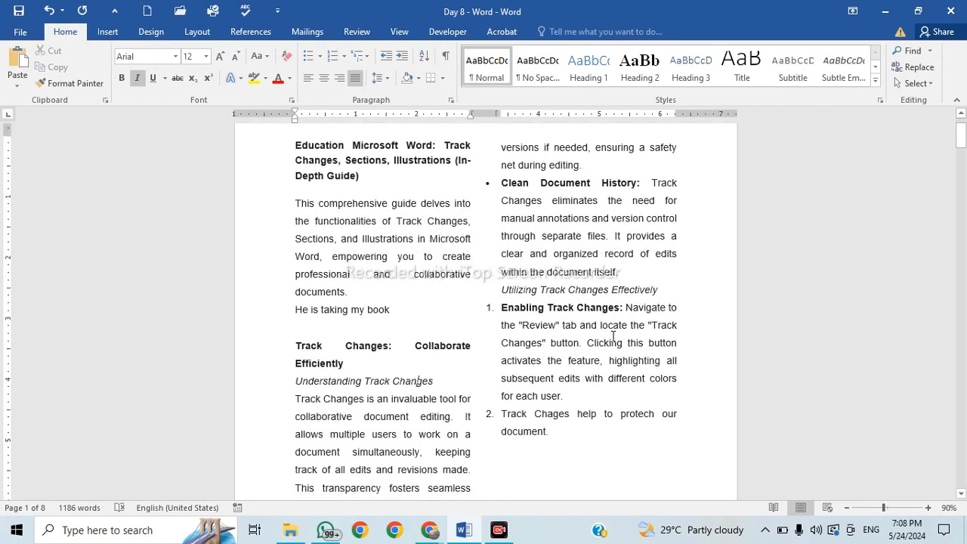
Scroll past the landscape table page and click into the Making Edits text.
{"action": "scroll", "coordinate": [613, 337], "scroll_direction": "down", "scroll_amount": 10}
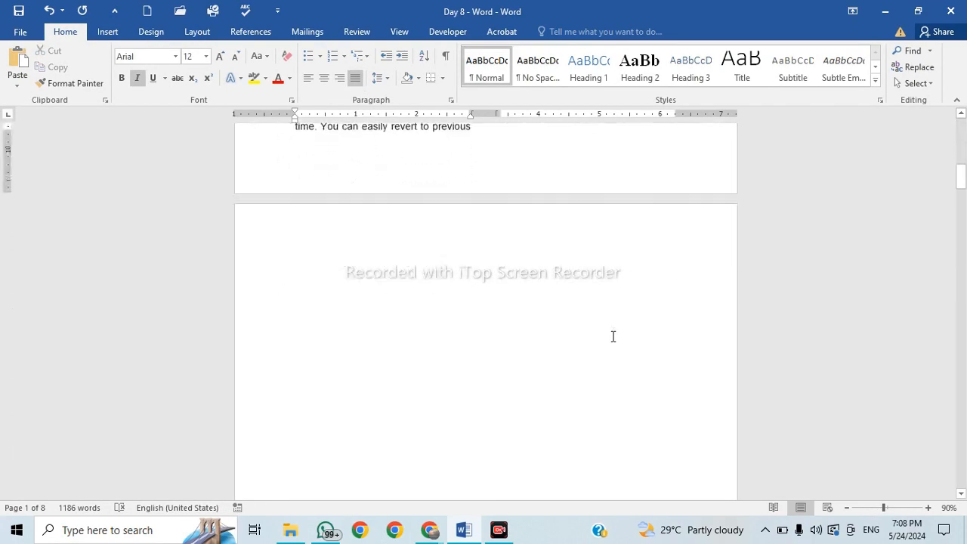
{"action": "scroll", "coordinate": [612, 338], "scroll_direction": "down", "scroll_amount": 8}
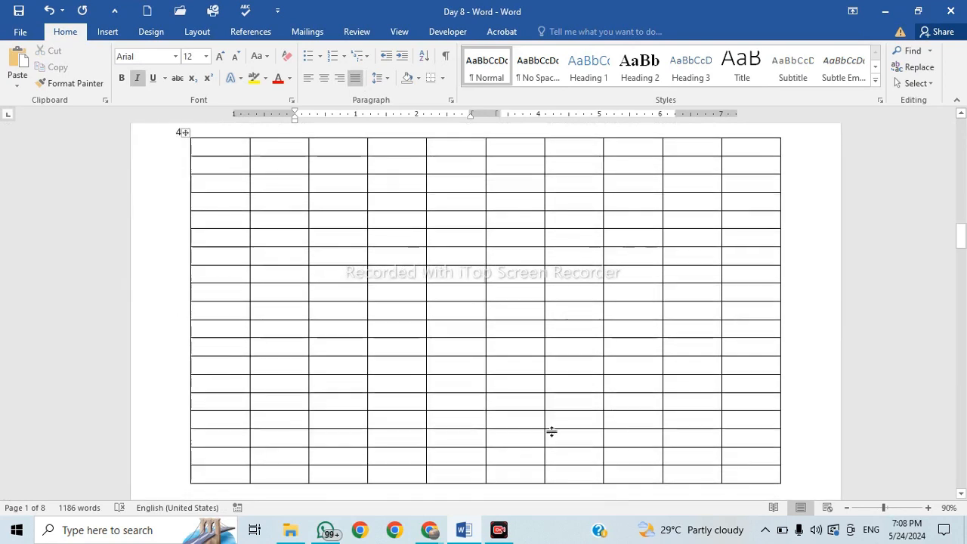
{"action": "scroll", "coordinate": [397, 343], "scroll_direction": "down", "scroll_amount": 10}
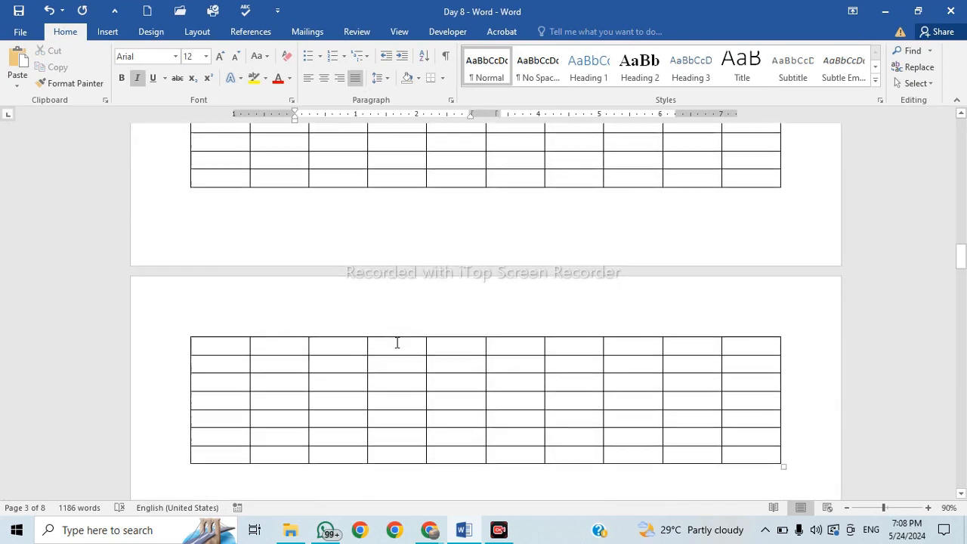
{"action": "scroll", "coordinate": [397, 351], "scroll_direction": "down", "scroll_amount": 6}
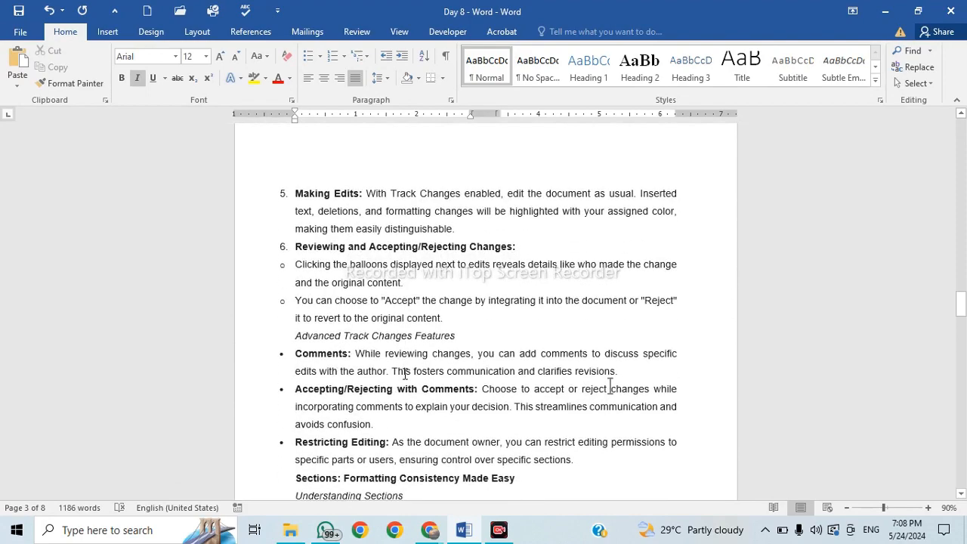
{"action": "scroll", "coordinate": [420, 372], "scroll_direction": "down", "scroll_amount": 3}
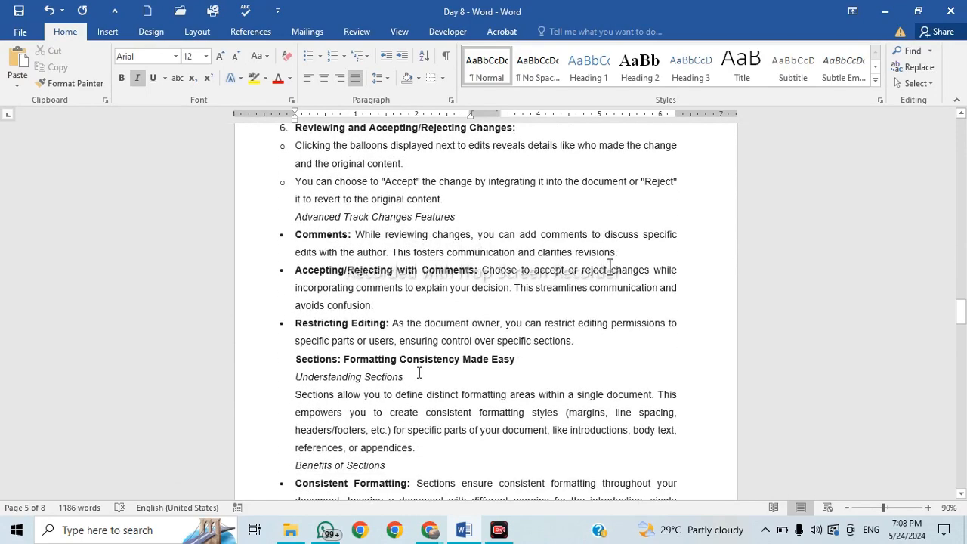
{"action": "scroll", "coordinate": [419, 372], "scroll_direction": "down", "scroll_amount": 5, "text": "ctrl"}
{"action": "scroll", "coordinate": [419, 372], "scroll_direction": "up", "scroll_amount": 5}
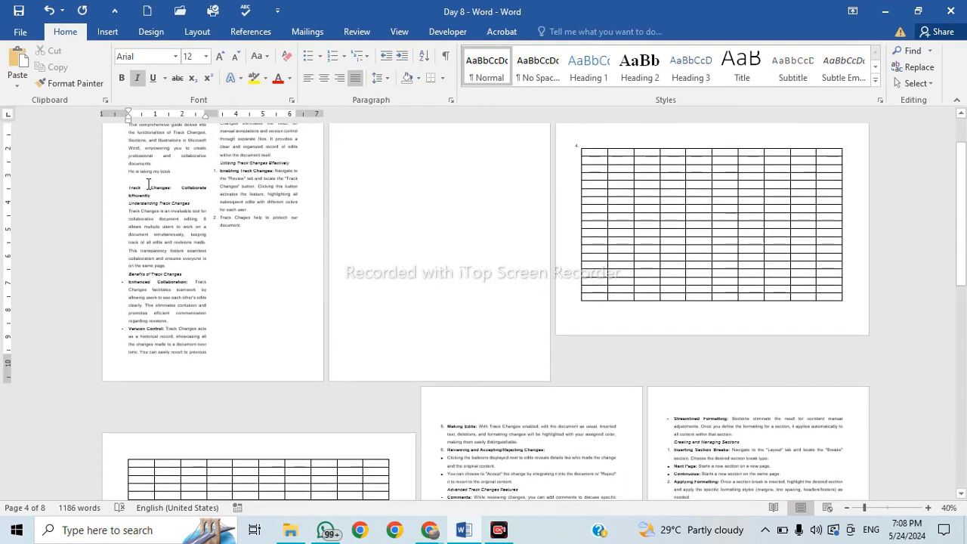
{"action": "scroll", "coordinate": [202, 239], "scroll_direction": "up", "scroll_amount": 2}
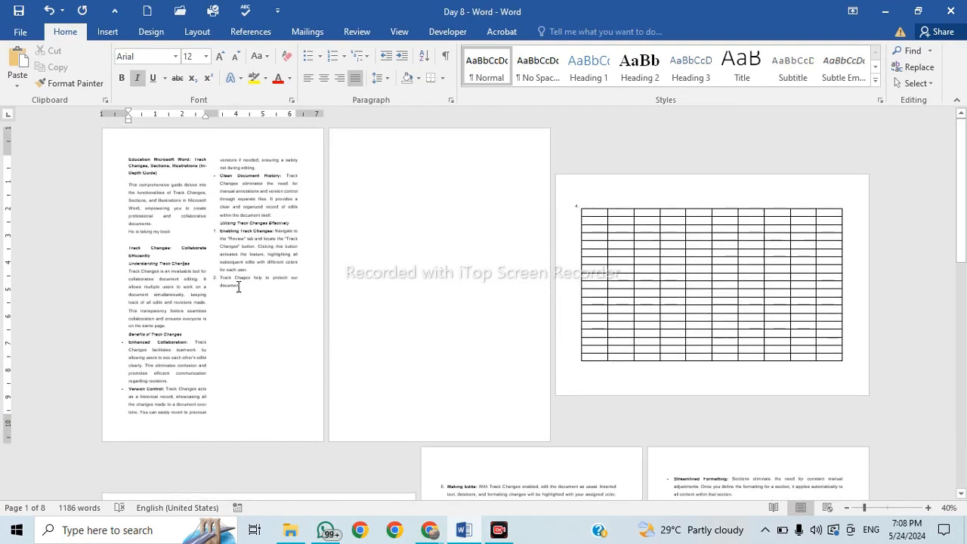
{"action": "scroll", "coordinate": [244, 287], "scroll_direction": "down", "scroll_amount": 10}
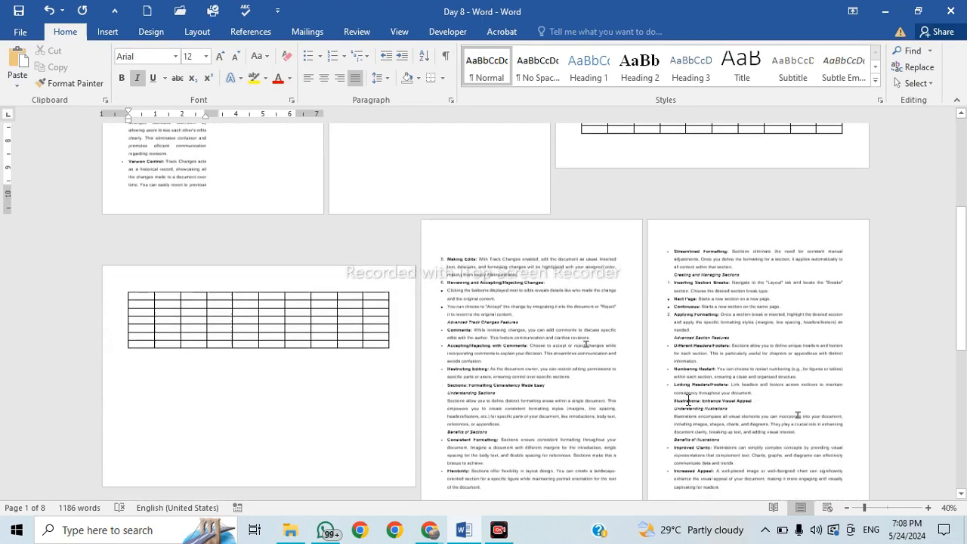
{"action": "left_click", "coordinate": [556, 292]}
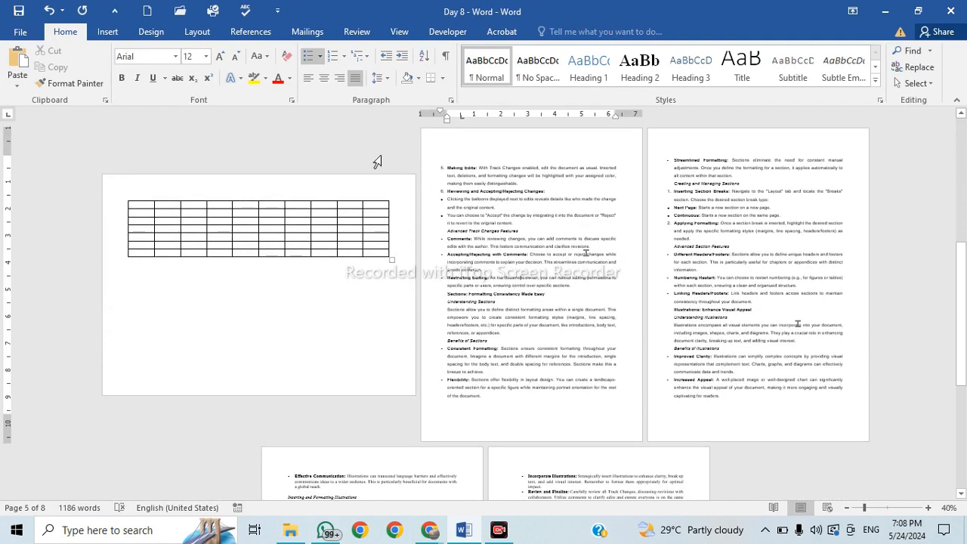
Make the Making Edits section flow in two columns.
{"action": "left_click", "coordinate": [193, 32]}
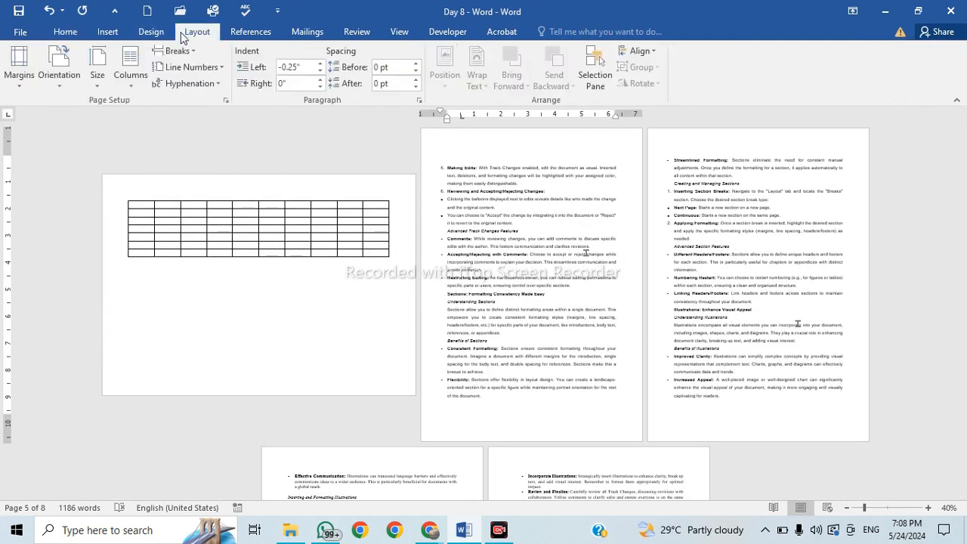
{"action": "left_click", "coordinate": [144, 84]}
{"action": "left_click", "coordinate": [172, 154]}
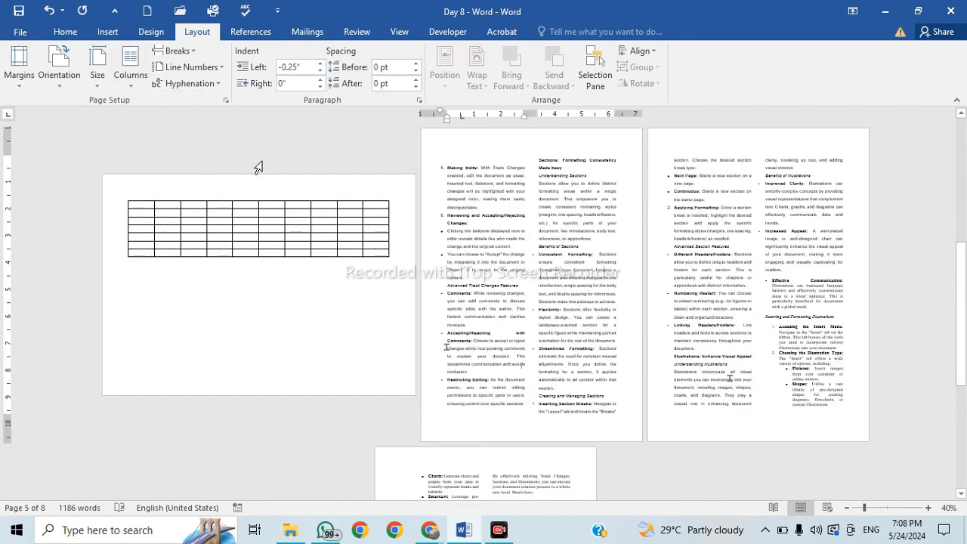
{"action": "scroll", "coordinate": [741, 366], "scroll_direction": "down", "scroll_amount": 2}
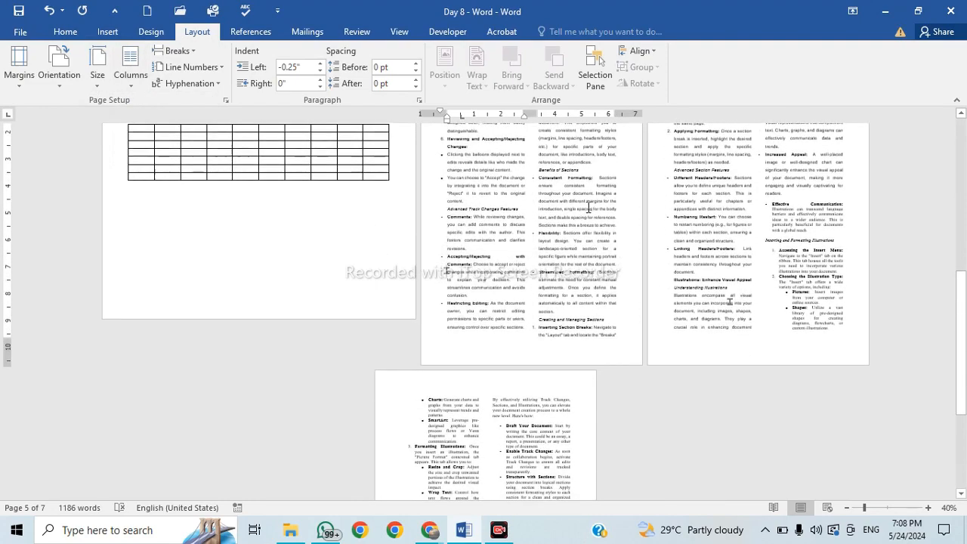
{"action": "scroll", "coordinate": [742, 366], "scroll_direction": "up", "scroll_amount": 6, "text": "ctrl"}
{"action": "scroll", "coordinate": [635, 261], "scroll_direction": "up", "scroll_amount": 6}
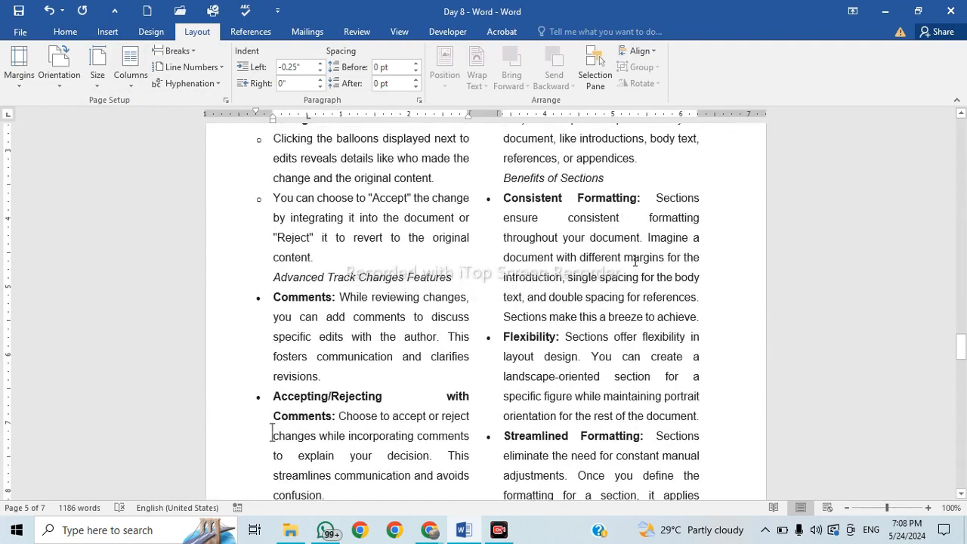
Place the caret before the 'Illustrations: Enhance Visual Appeal' heading.
{"action": "scroll", "coordinate": [633, 264], "scroll_direction": "down", "scroll_amount": 2}
{"action": "scroll", "coordinate": [633, 270], "scroll_direction": "down", "scroll_amount": 10}
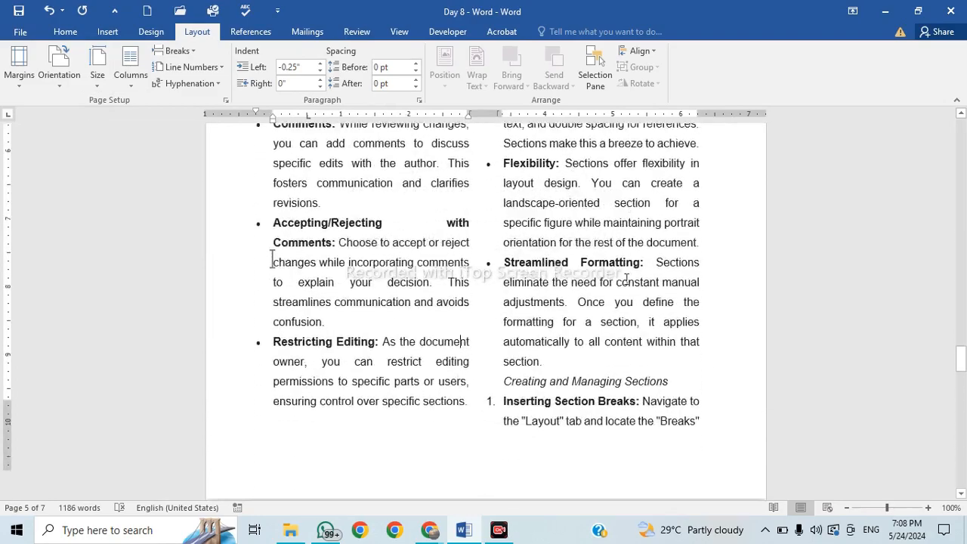
{"action": "scroll", "coordinate": [625, 284], "scroll_direction": "down", "scroll_amount": 3}
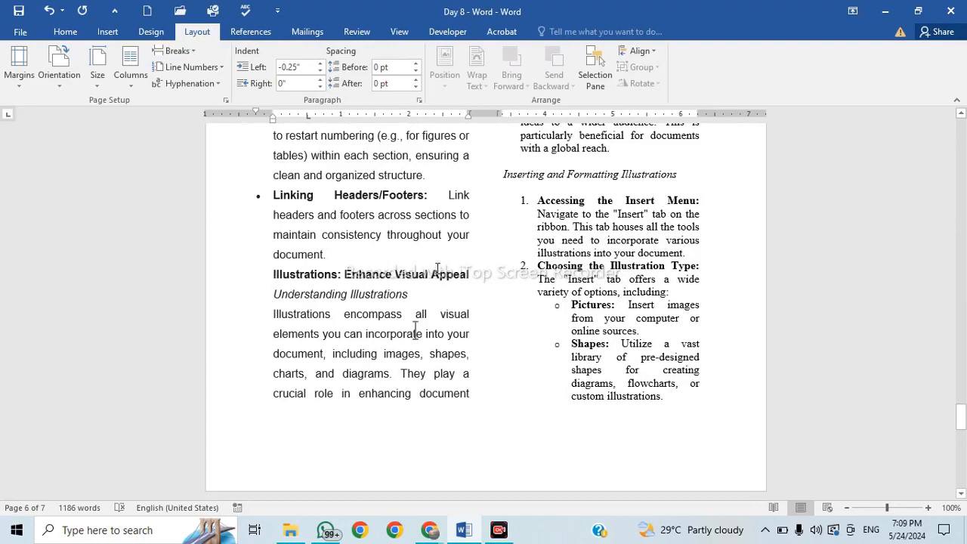
{"action": "scroll", "coordinate": [415, 326], "scroll_direction": "up", "scroll_amount": 8}
{"action": "scroll", "coordinate": [293, 408], "scroll_direction": "down", "scroll_amount": 5}
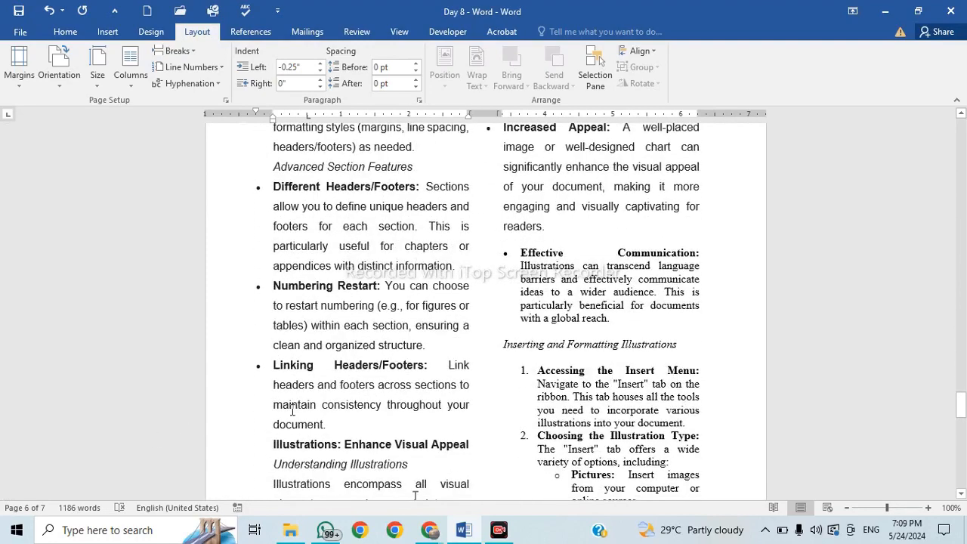
{"action": "scroll", "coordinate": [292, 409], "scroll_direction": "down", "scroll_amount": 3}
{"action": "left_click", "coordinate": [273, 308]}
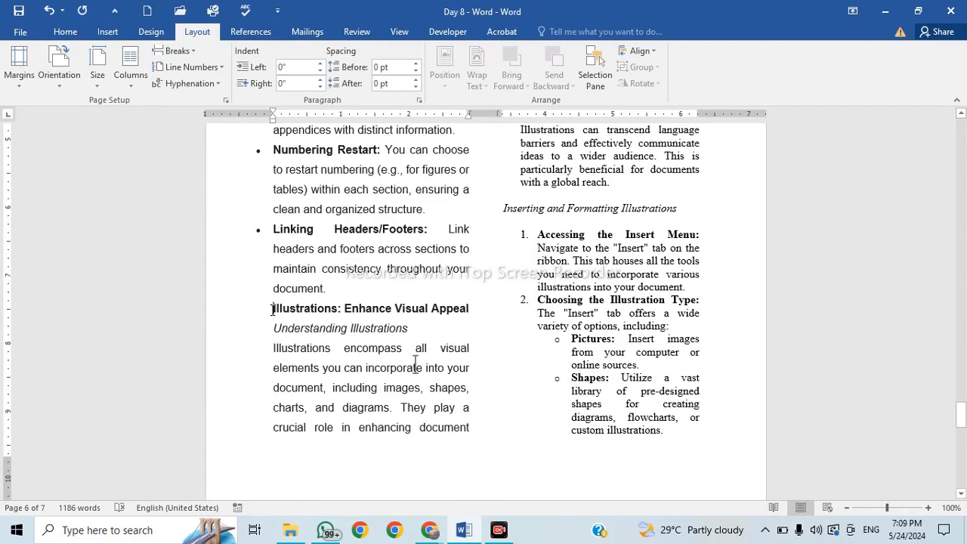
Insert a column break before 'Illustrations: Enhance Visual Appeal', moving it to the right-hand column.
{"action": "left_click", "coordinate": [192, 54]}
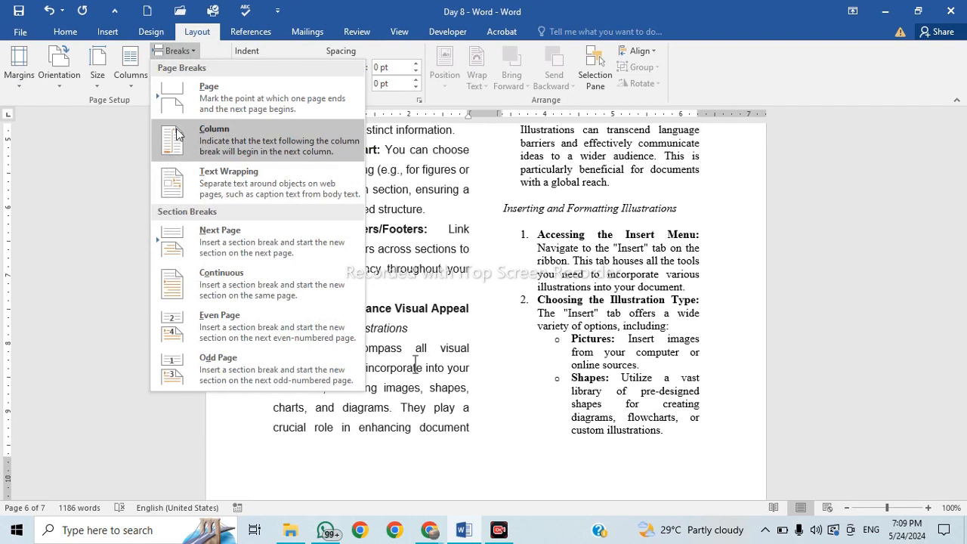
{"action": "left_click", "coordinate": [433, 321]}
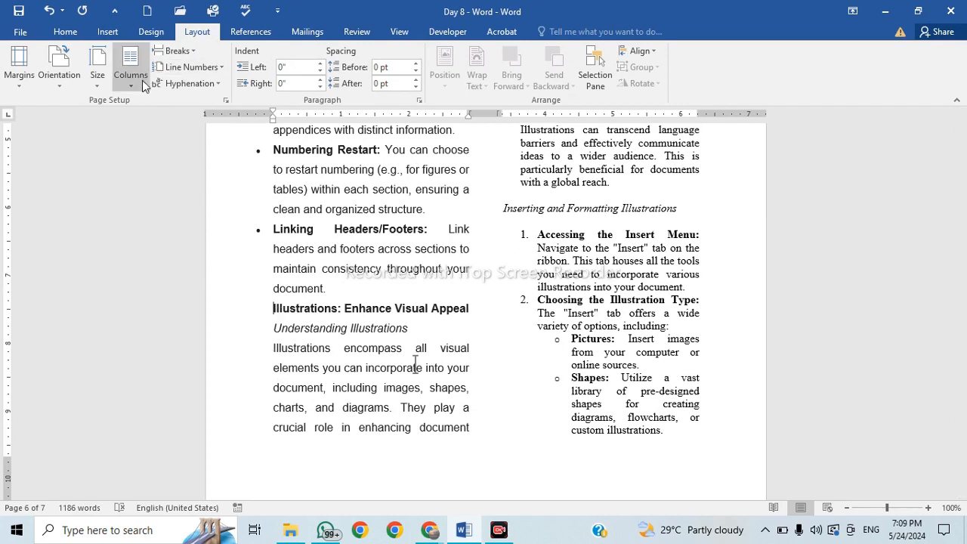
{"action": "left_click", "coordinate": [193, 52]}
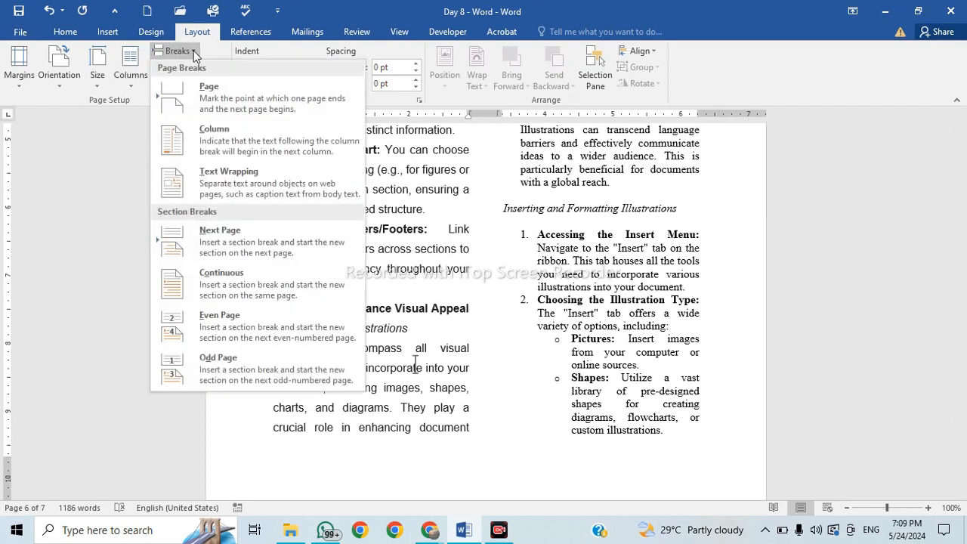
{"action": "left_click", "coordinate": [223, 142]}
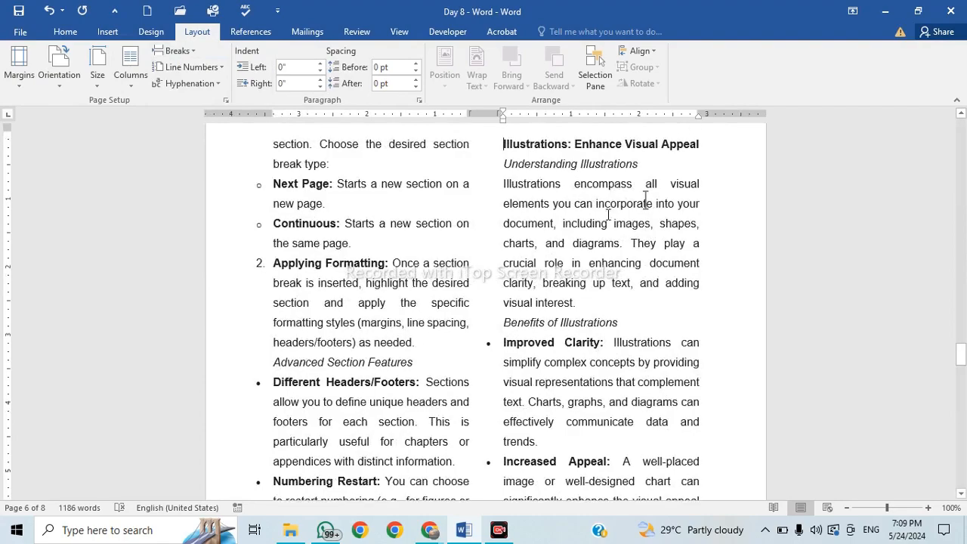
{"action": "scroll", "coordinate": [646, 198], "scroll_direction": "down", "scroll_amount": 8}
{"action": "scroll", "coordinate": [584, 267], "scroll_direction": "up", "scroll_amount": 5}
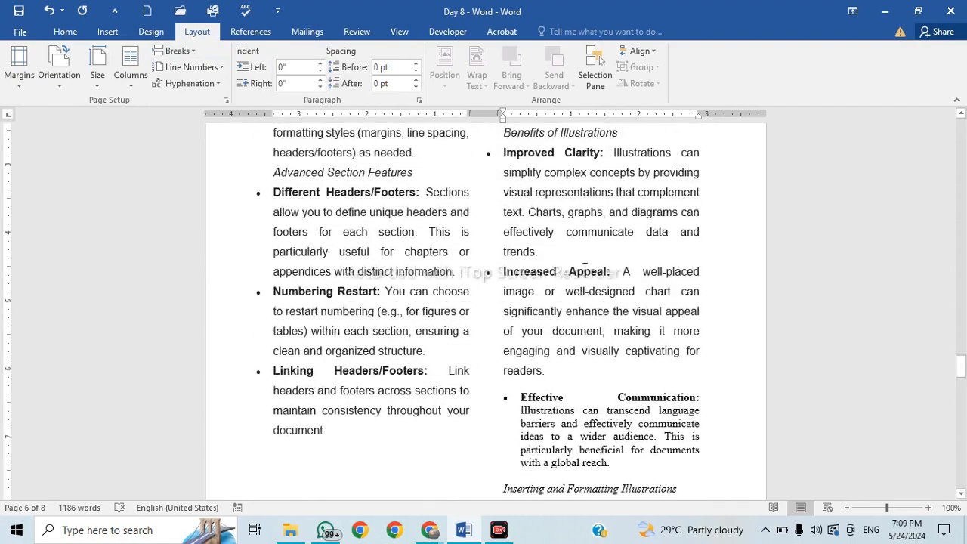
{"action": "scroll", "coordinate": [585, 268], "scroll_direction": "up", "scroll_amount": 4}
{"action": "scroll", "coordinate": [570, 440], "scroll_direction": "down", "scroll_amount": 7}
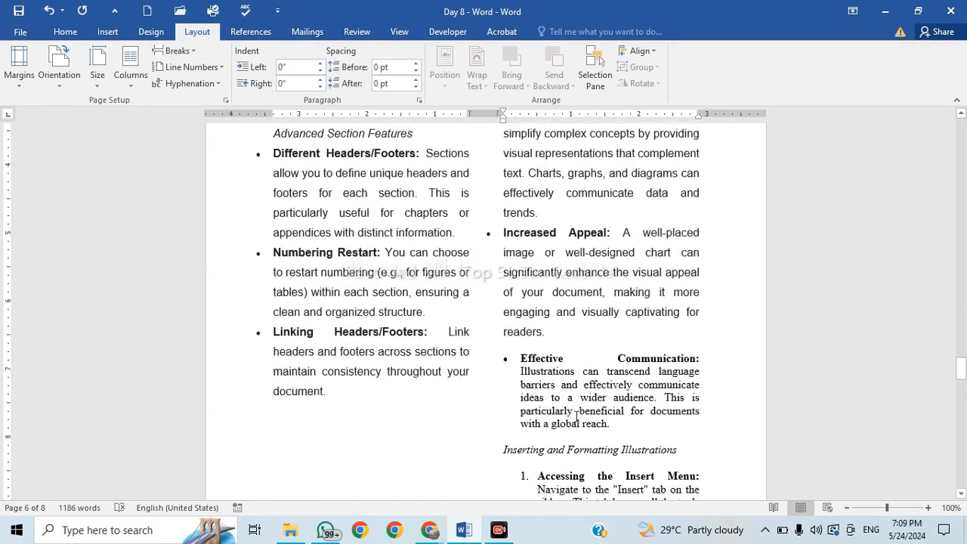
{"action": "scroll", "coordinate": [572, 420], "scroll_direction": "up", "scroll_amount": 6}
{"action": "scroll", "coordinate": [572, 421], "scroll_direction": "up", "scroll_amount": 1}
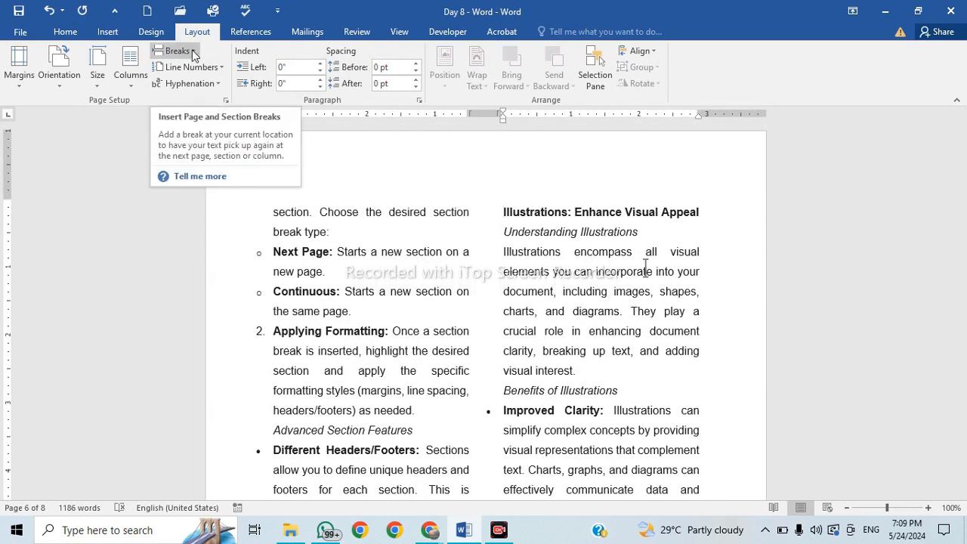
{"action": "left_click", "coordinate": [193, 50]}
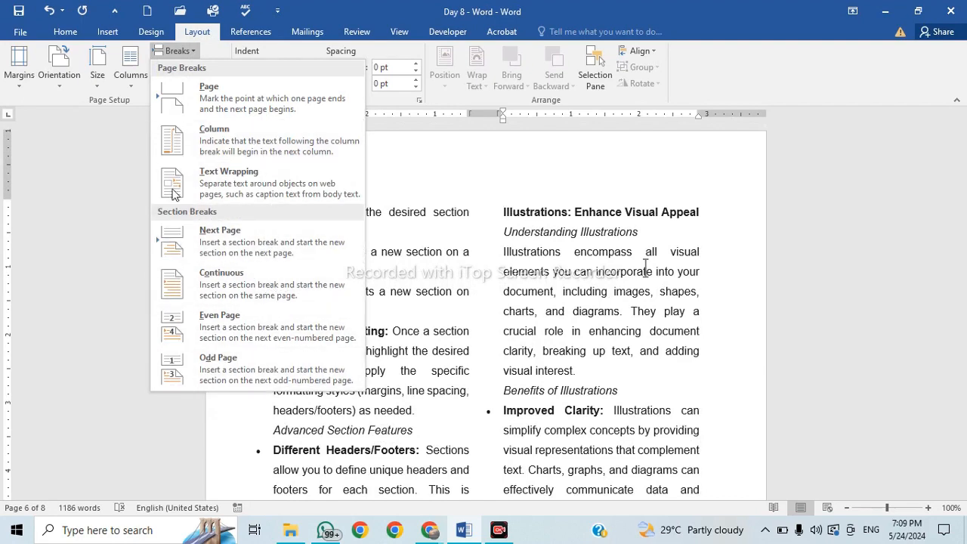
{"action": "left_click", "coordinate": [62, 93]}
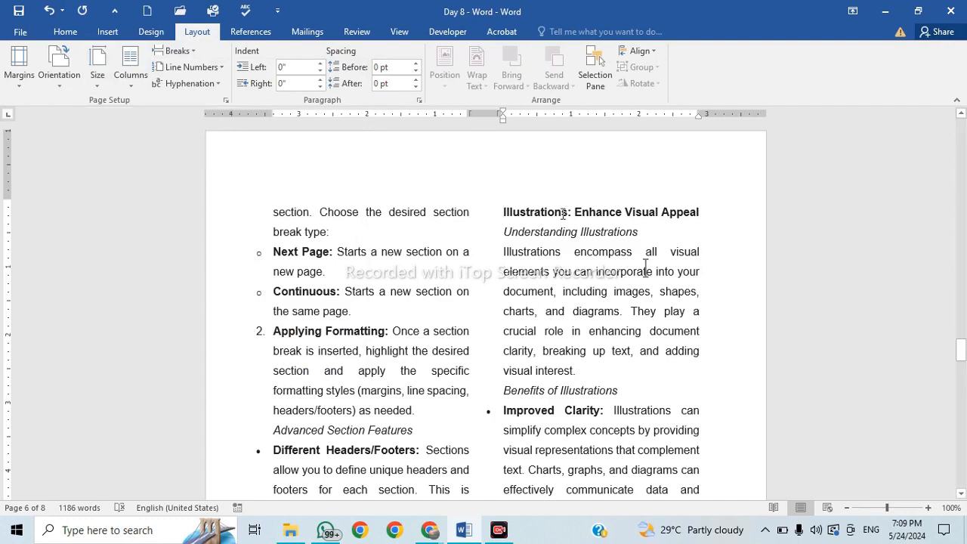
{"action": "scroll", "coordinate": [646, 270], "scroll_direction": "down", "scroll_amount": 6, "text": "ctrl"}
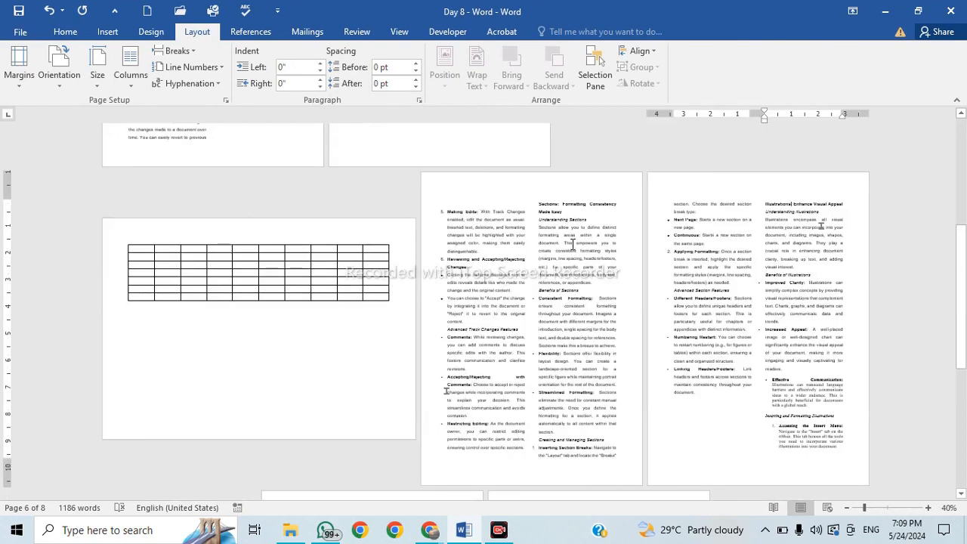
Try A4, Legal and A5 paper sizes, then settle on A4, leaving 8 pages.
{"action": "left_click", "coordinate": [97, 75]}
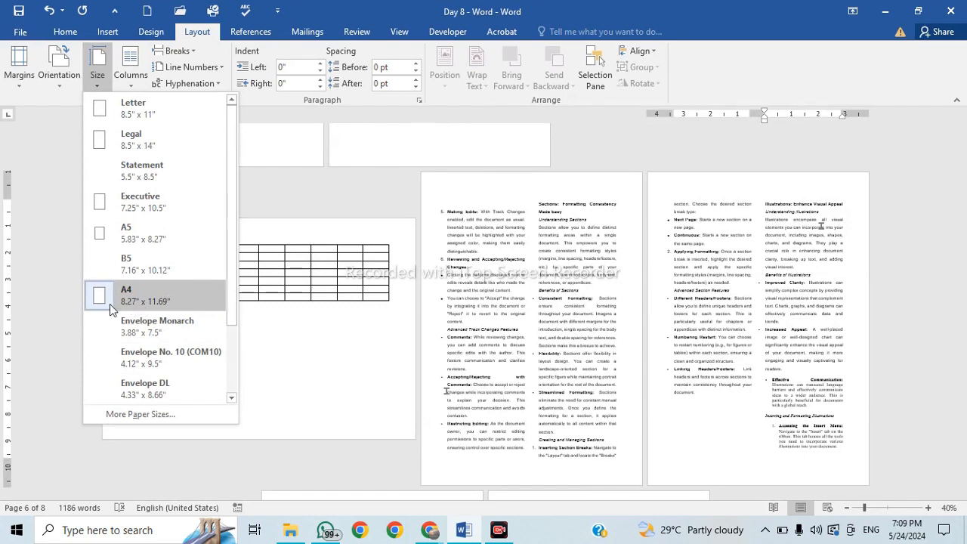
{"action": "left_click", "coordinate": [223, 299]}
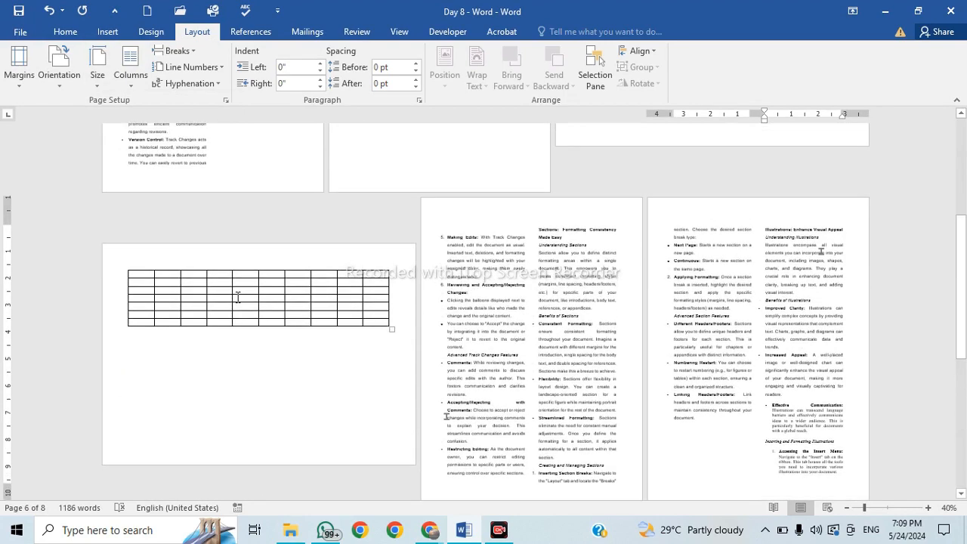
{"action": "left_click", "coordinate": [98, 75]}
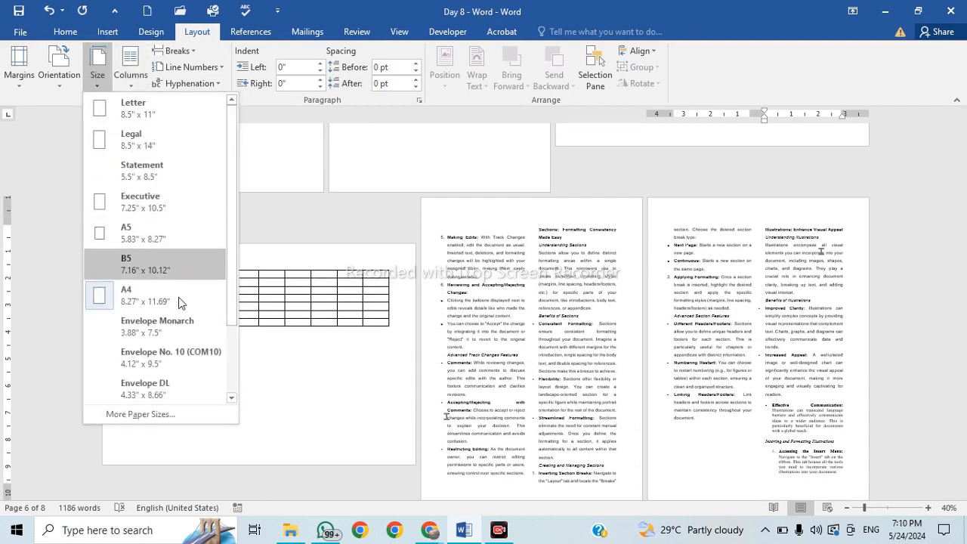
{"action": "left_click", "coordinate": [157, 140]}
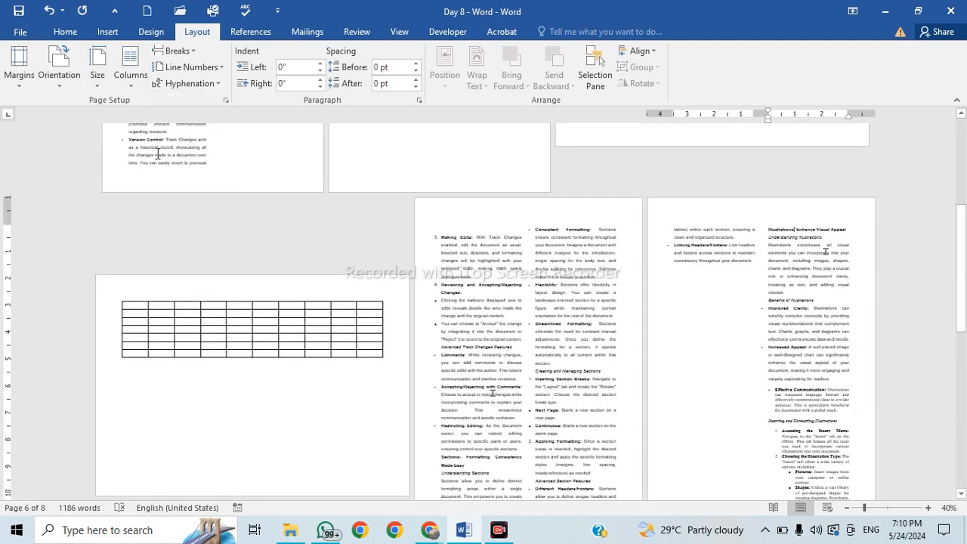
{"action": "scroll", "coordinate": [446, 319], "scroll_direction": "down", "scroll_amount": 3}
{"action": "scroll", "coordinate": [444, 317], "scroll_direction": "down", "scroll_amount": 3, "text": "ctrl"}
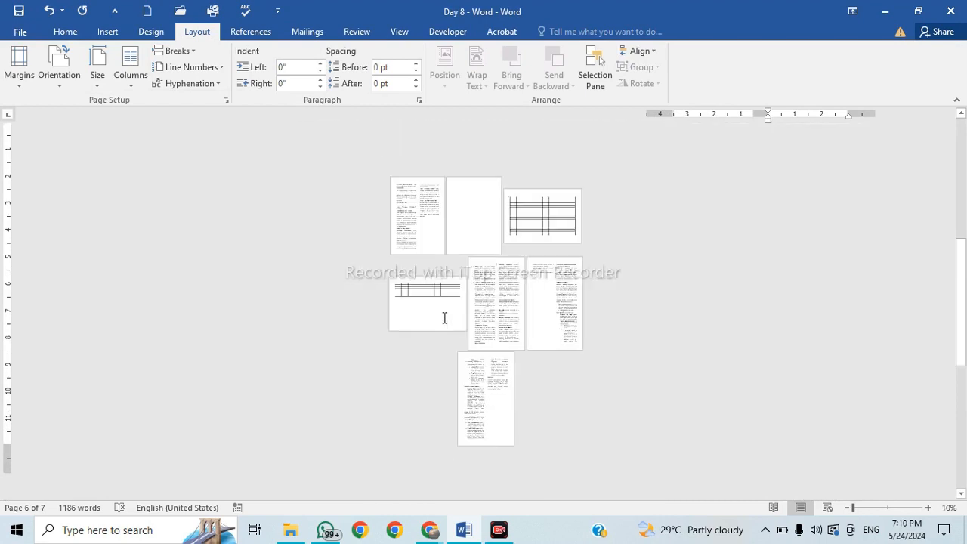
{"action": "scroll", "coordinate": [444, 317], "scroll_direction": "up", "scroll_amount": 1, "text": "ctrl"}
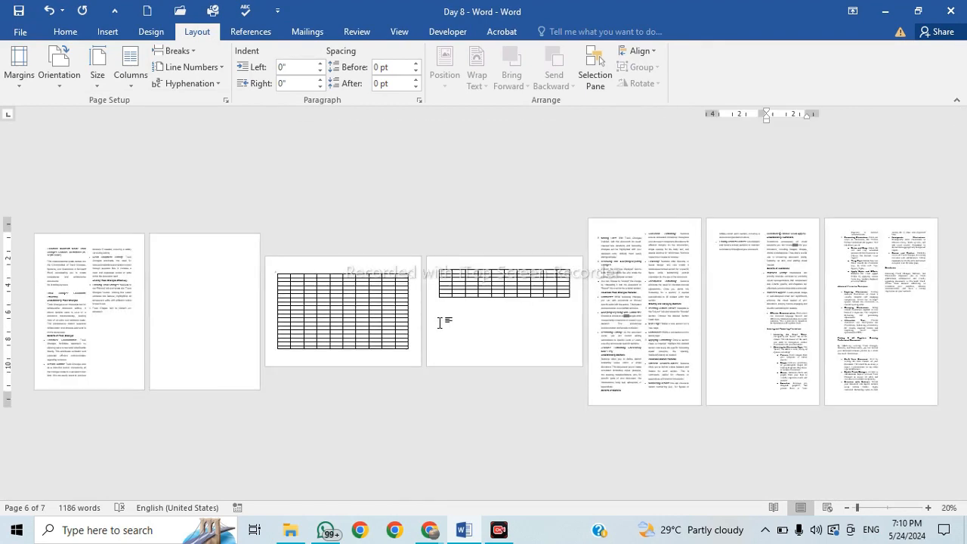
{"action": "left_click", "coordinate": [98, 74]}
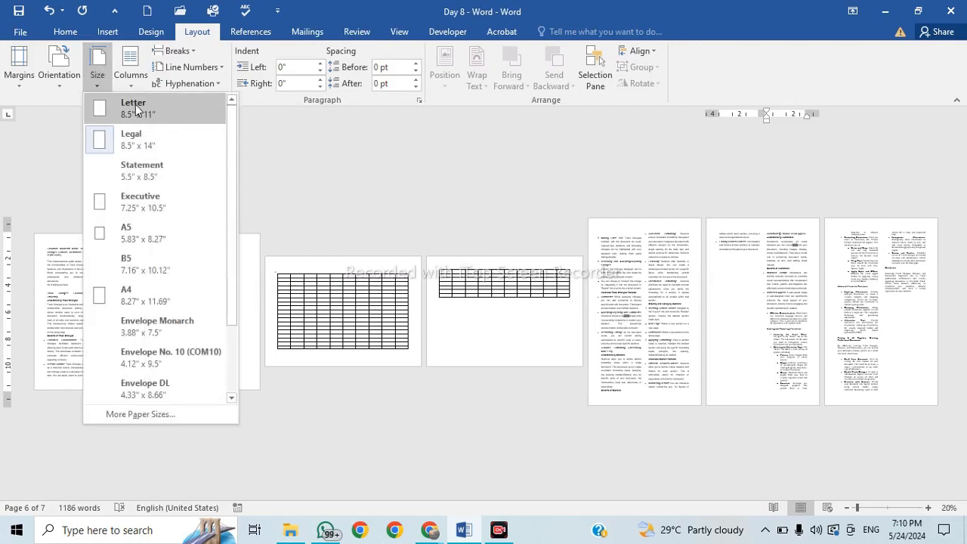
{"action": "left_click", "coordinate": [146, 231]}
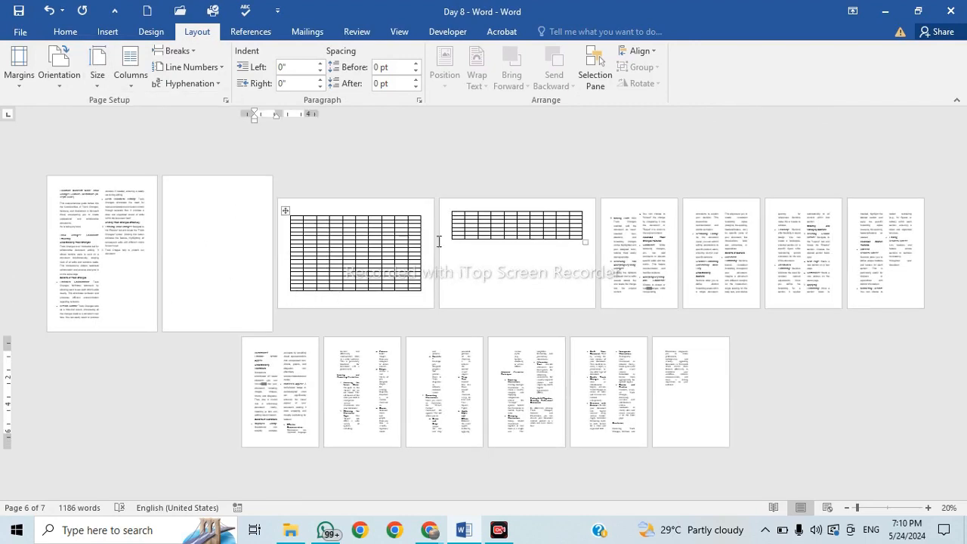
{"action": "scroll", "coordinate": [339, 340], "scroll_direction": "up", "scroll_amount": 3}
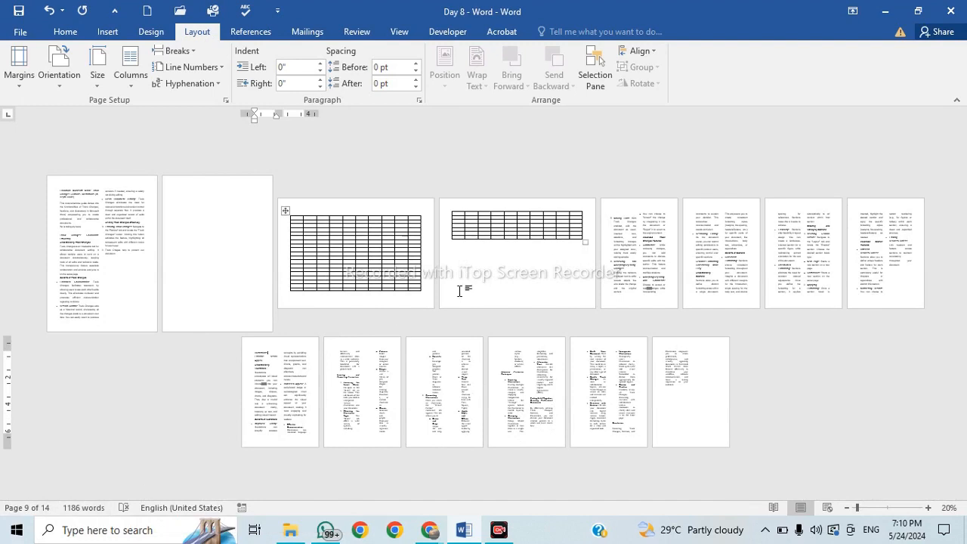
{"action": "left_click", "coordinate": [97, 83]}
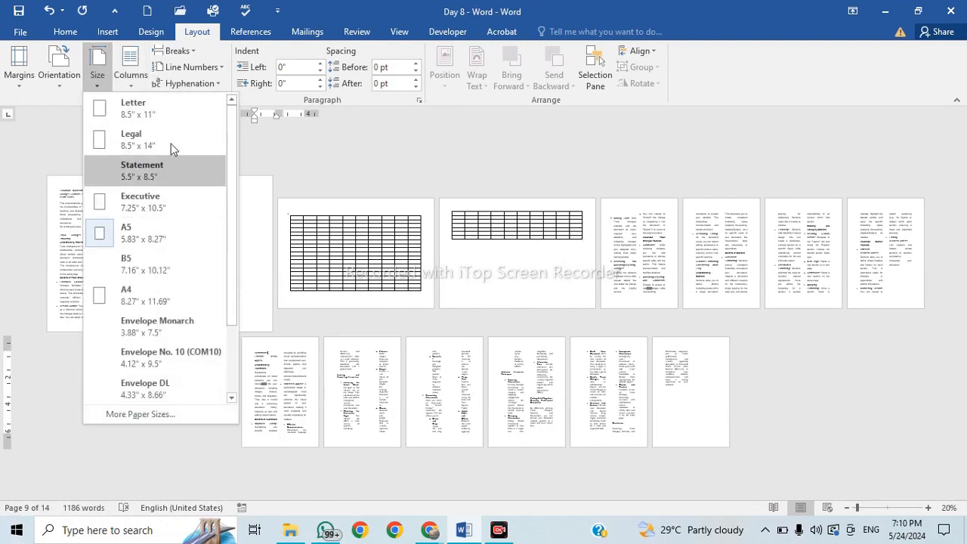
{"action": "left_click", "coordinate": [147, 290]}
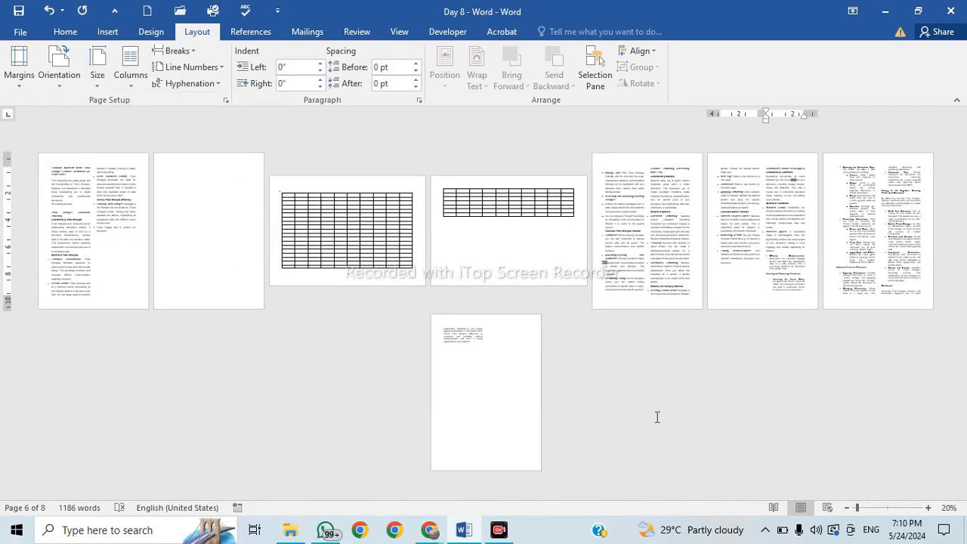
Scroll through the pages, click into the two-column text and open the Margins presets.
{"action": "left_click", "coordinate": [619, 413]}
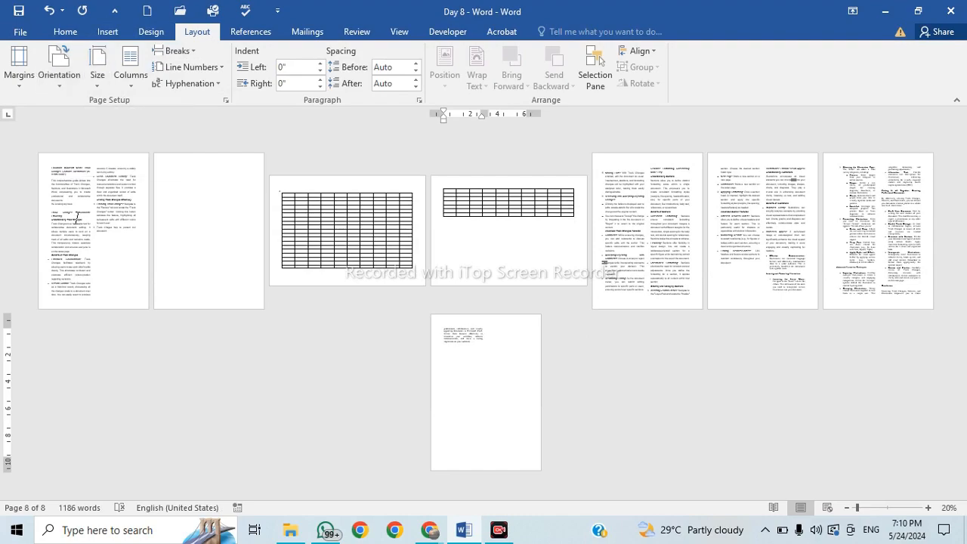
{"action": "scroll", "coordinate": [75, 217], "scroll_direction": "up", "scroll_amount": 5}
{"action": "scroll", "coordinate": [136, 264], "scroll_direction": "up", "scroll_amount": 6}
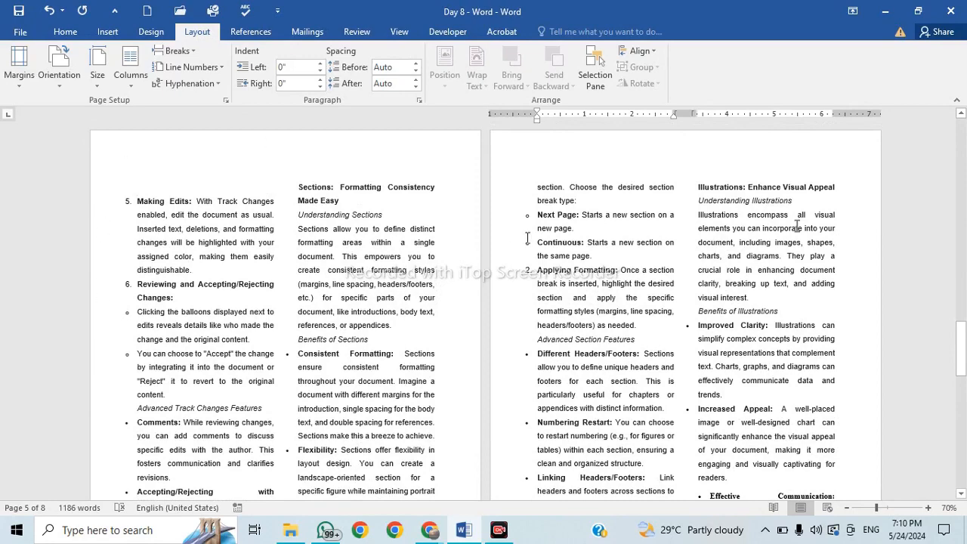
{"action": "scroll", "coordinate": [441, 367], "scroll_direction": "down", "scroll_amount": 5}
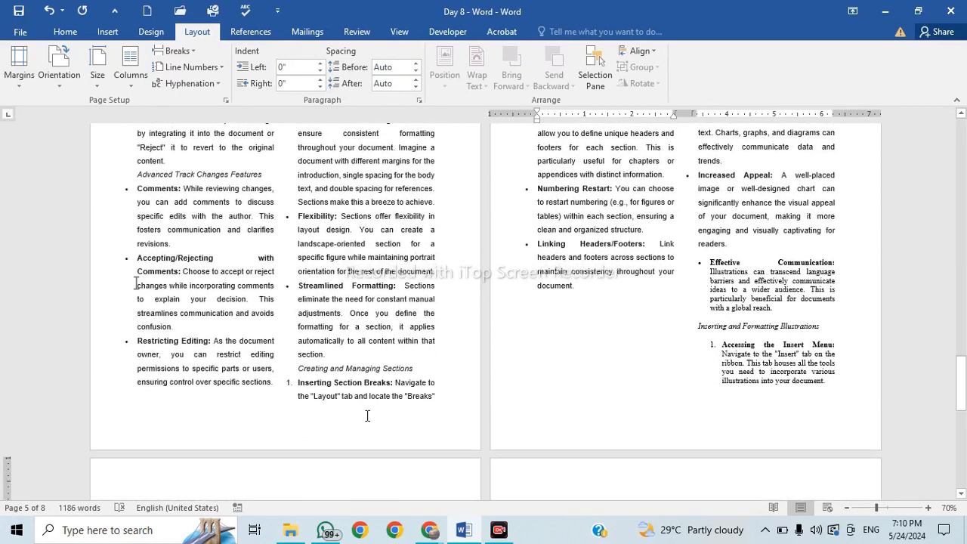
{"action": "scroll", "coordinate": [449, 202], "scroll_direction": "up", "scroll_amount": 7}
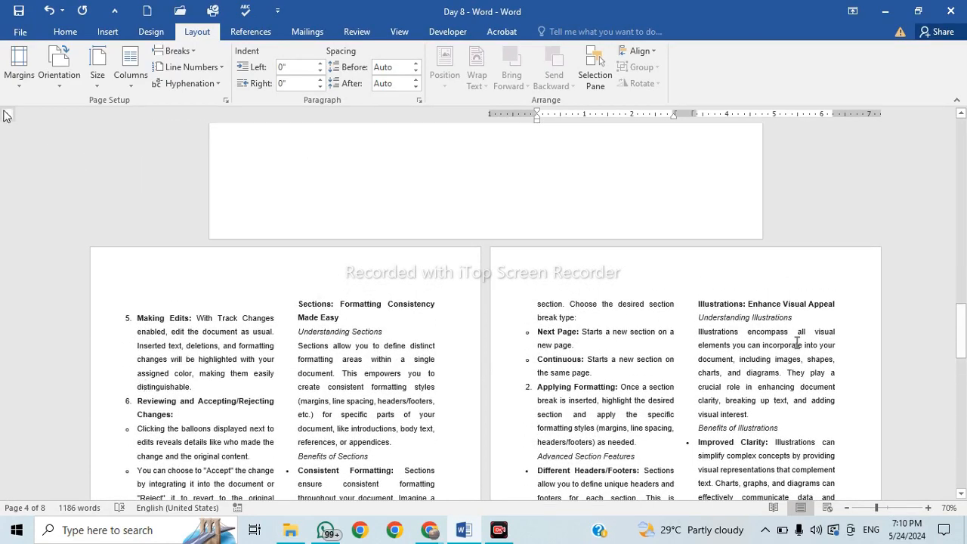
{"action": "scroll", "coordinate": [344, 340], "scroll_direction": "down", "scroll_amount": 1}
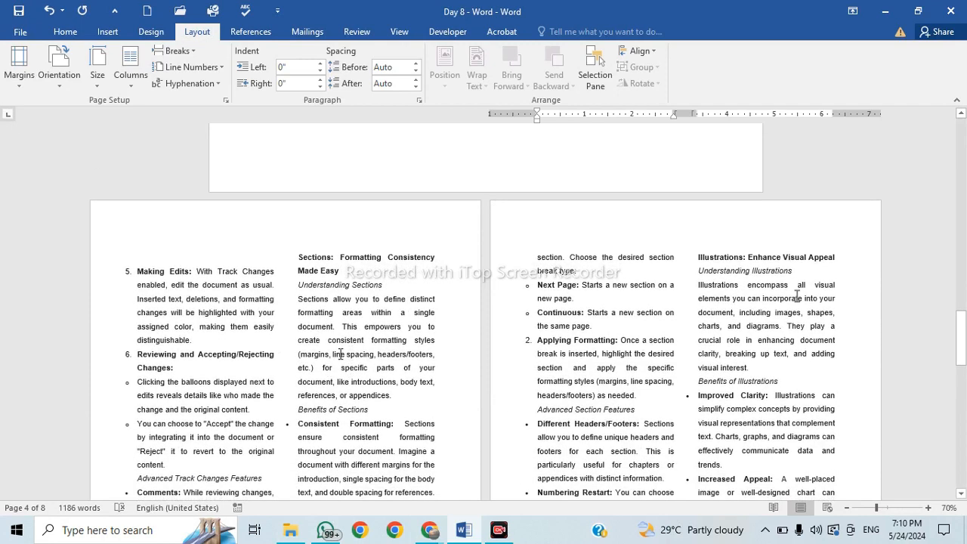
{"action": "left_click", "coordinate": [342, 355]}
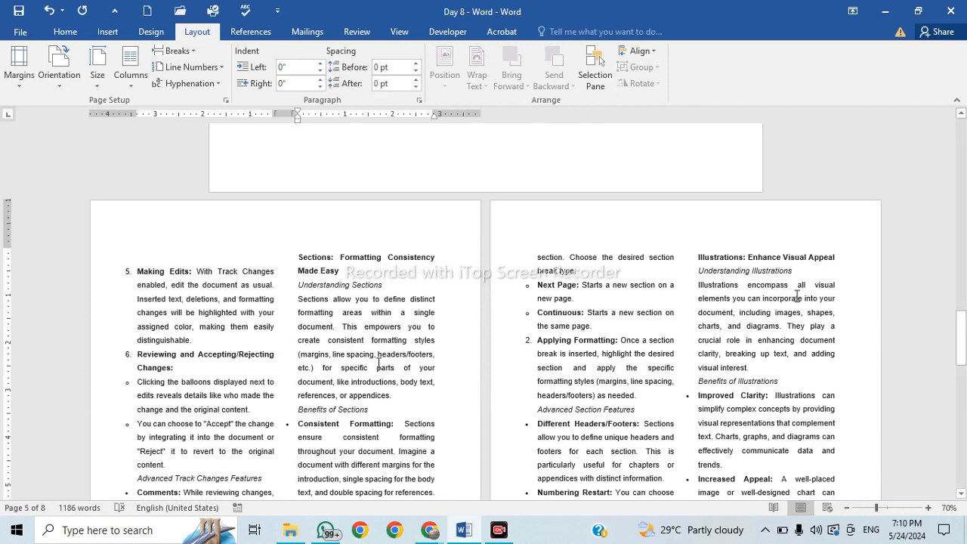
{"action": "left_click", "coordinate": [11, 89]}
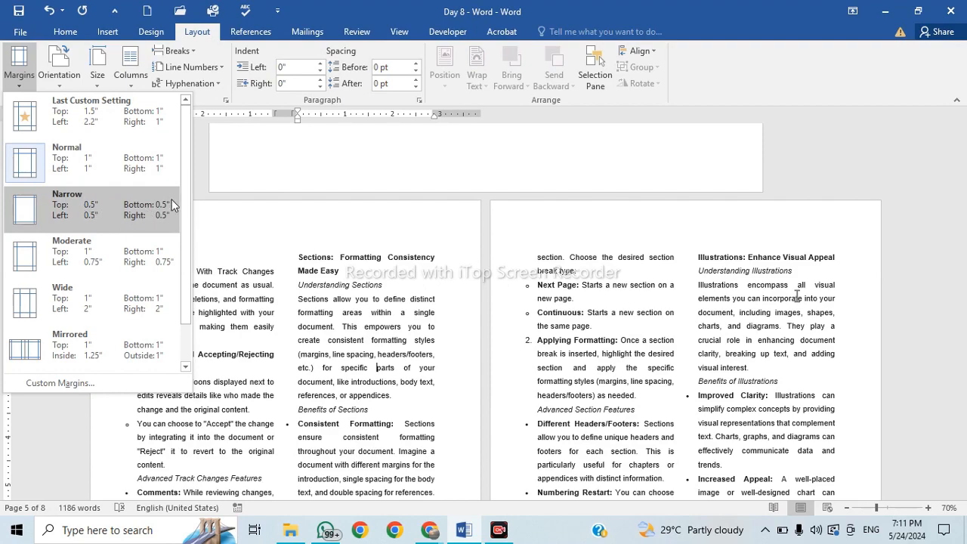
Apply Narrow 0.5-inch margins and scroll through the now 7-page document.
{"action": "left_click", "coordinate": [132, 218]}
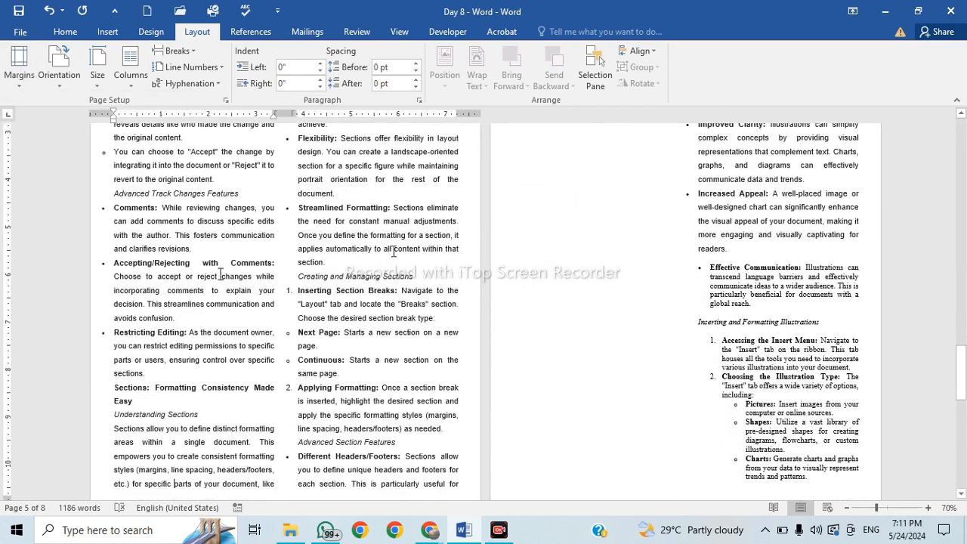
{"action": "scroll", "coordinate": [465, 322], "scroll_direction": "up", "scroll_amount": 10}
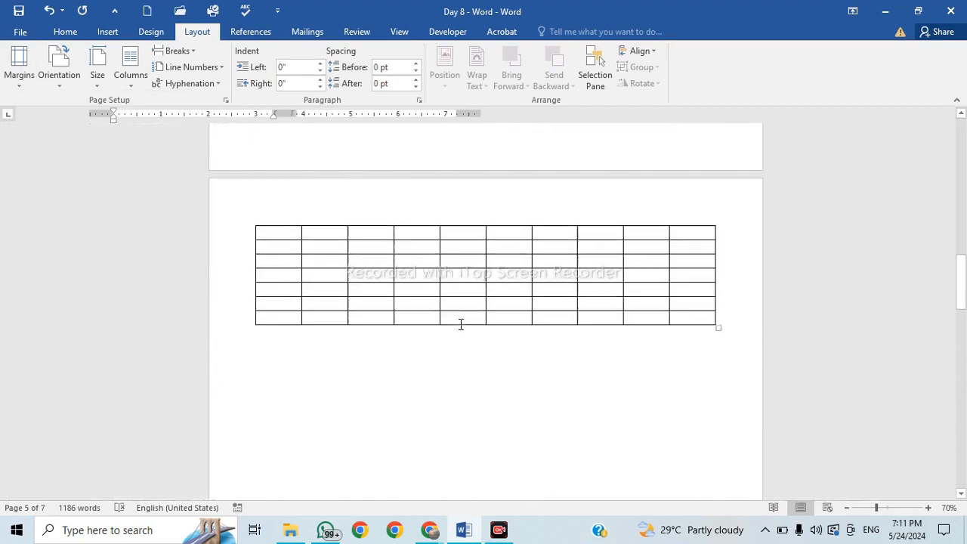
{"action": "scroll", "coordinate": [460, 324], "scroll_direction": "up", "scroll_amount": 8}
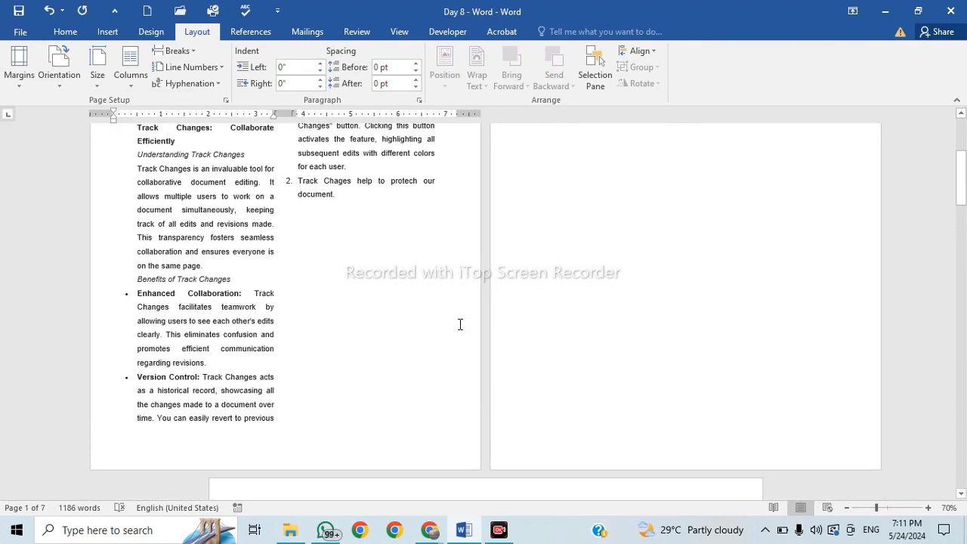
{"action": "scroll", "coordinate": [457, 327], "scroll_direction": "down", "scroll_amount": 2}
{"action": "scroll", "coordinate": [457, 326], "scroll_direction": "down", "scroll_amount": 12}
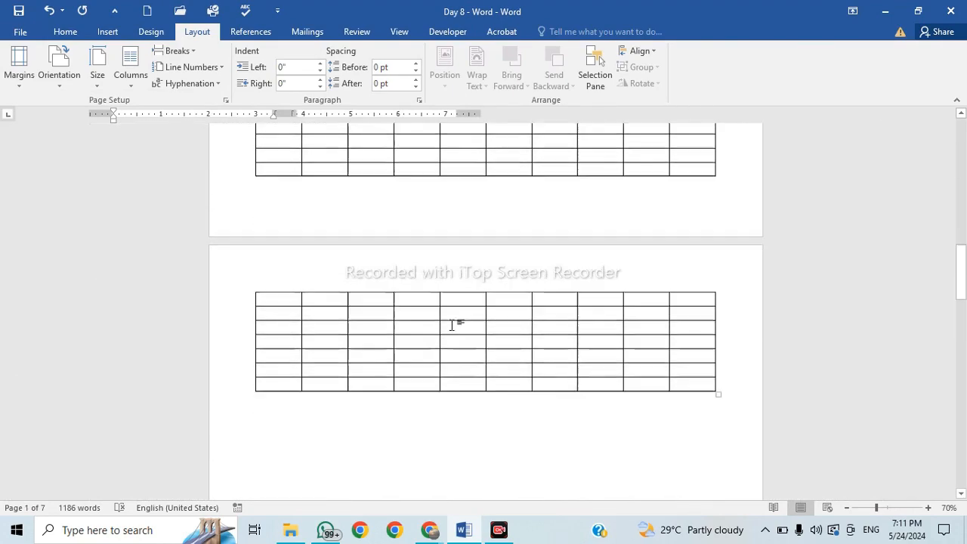
{"action": "scroll", "coordinate": [453, 325], "scroll_direction": "down", "scroll_amount": 5}
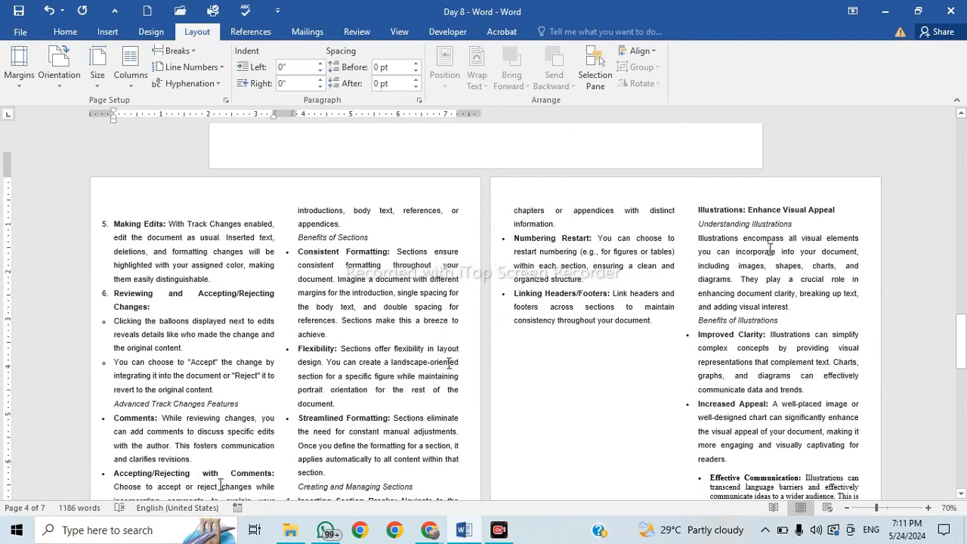
{"action": "scroll", "coordinate": [449, 363], "scroll_direction": "down", "scroll_amount": 2}
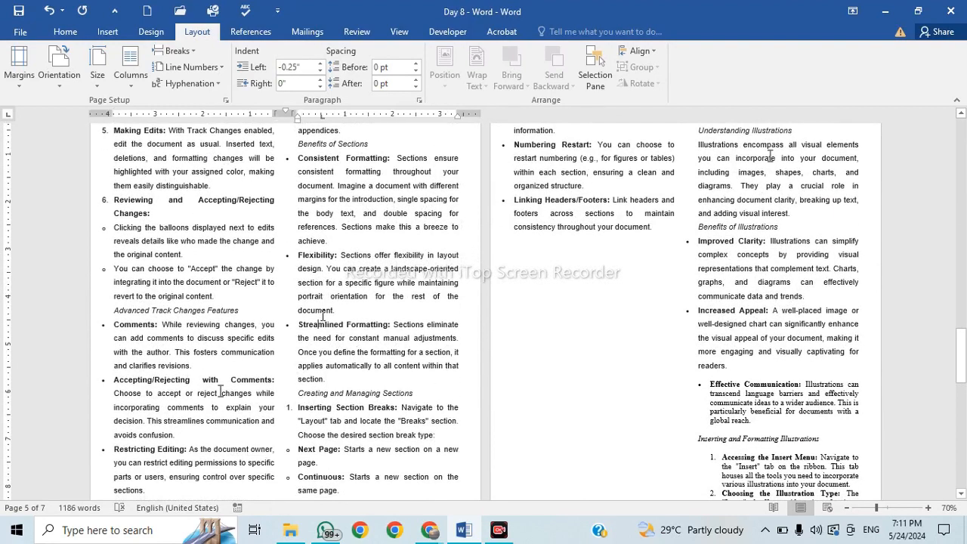
{"action": "scroll", "coordinate": [323, 313], "scroll_direction": "up", "scroll_amount": 15}
{"action": "scroll", "coordinate": [322, 314], "scroll_direction": "up", "scroll_amount": 1}
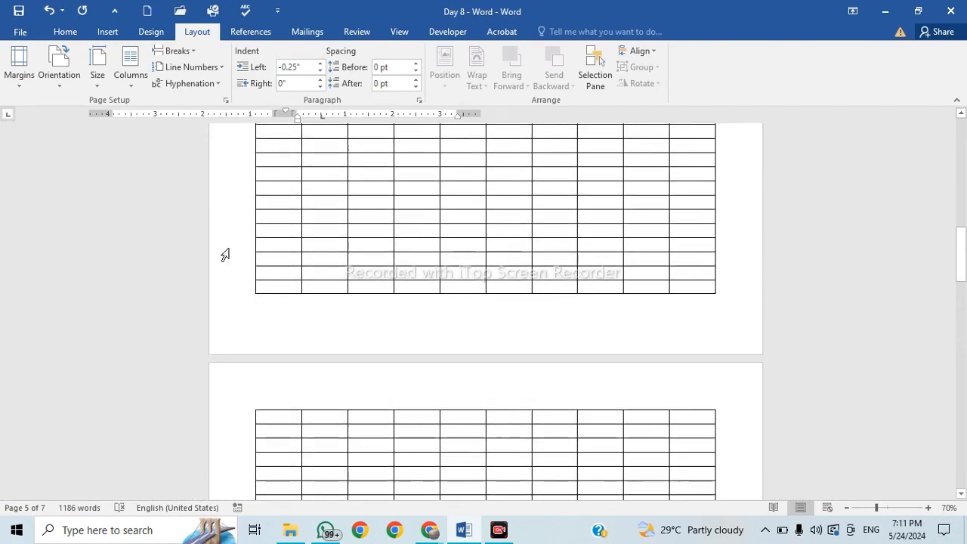
{"action": "scroll", "coordinate": [235, 407], "scroll_direction": "down", "scroll_amount": 3}
{"action": "scroll", "coordinate": [234, 406], "scroll_direction": "down", "scroll_amount": 6}
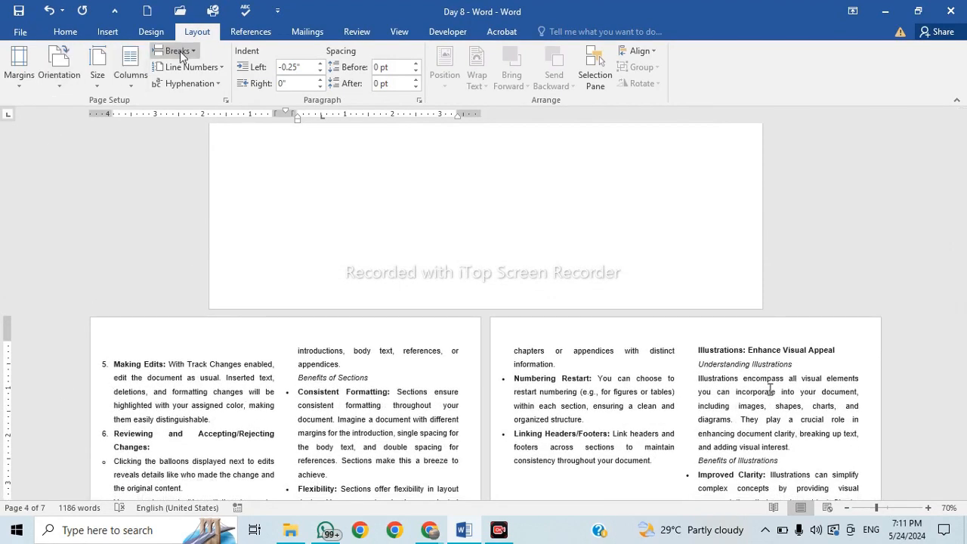
Reopen the Margins presets and dismiss them without changing anything.
{"action": "left_click", "coordinate": [19, 72]}
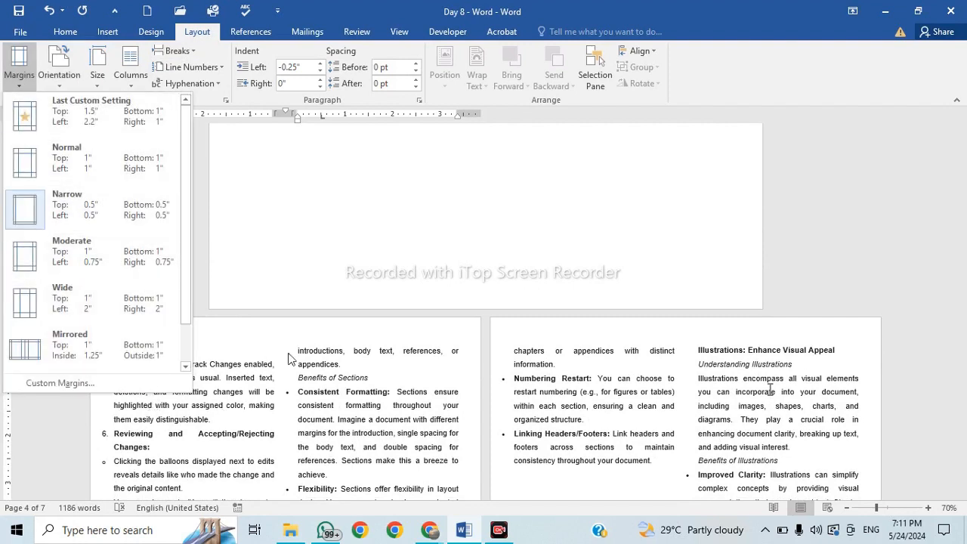
{"action": "scroll", "coordinate": [291, 355], "scroll_direction": "up", "scroll_amount": 2}
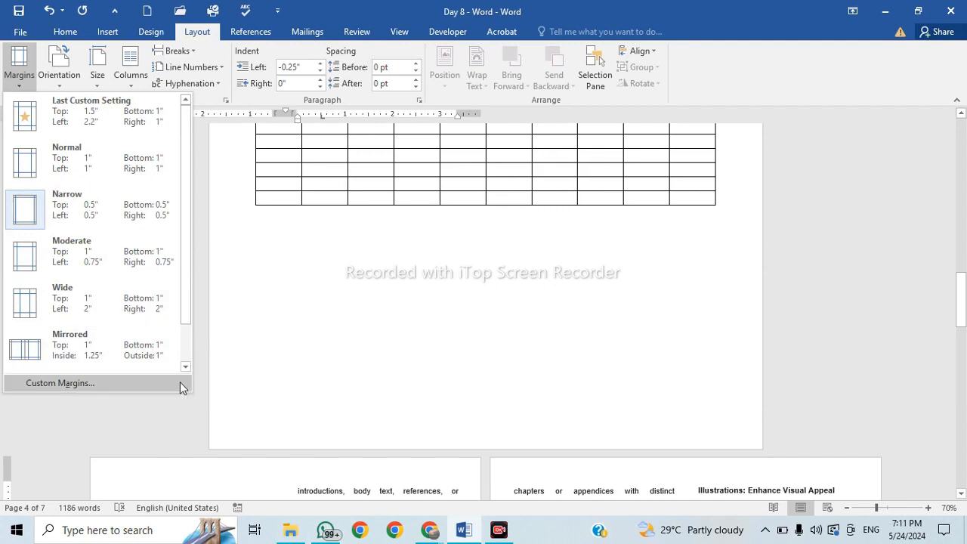
{"action": "left_click", "coordinate": [378, 318]}
{"action": "scroll", "coordinate": [380, 318], "scroll_direction": "down", "scroll_amount": 3}
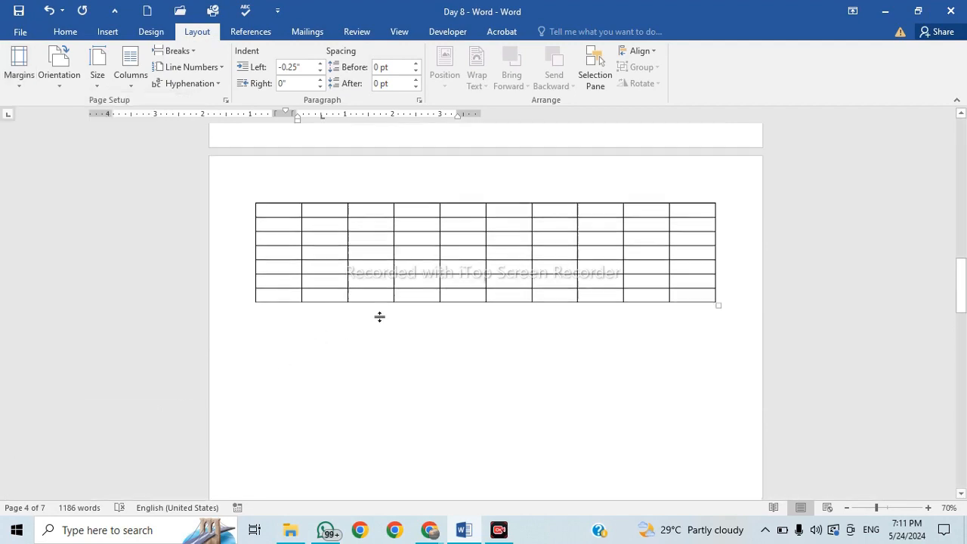
{"action": "scroll", "coordinate": [381, 318], "scroll_direction": "up", "scroll_amount": 10}
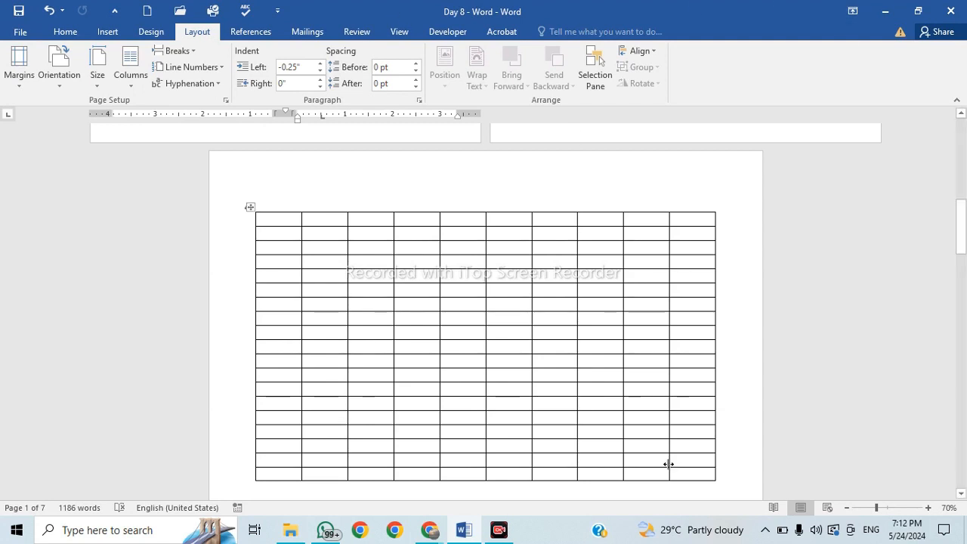
{"action": "scroll", "coordinate": [386, 246], "scroll_direction": "up", "scroll_amount": 3}
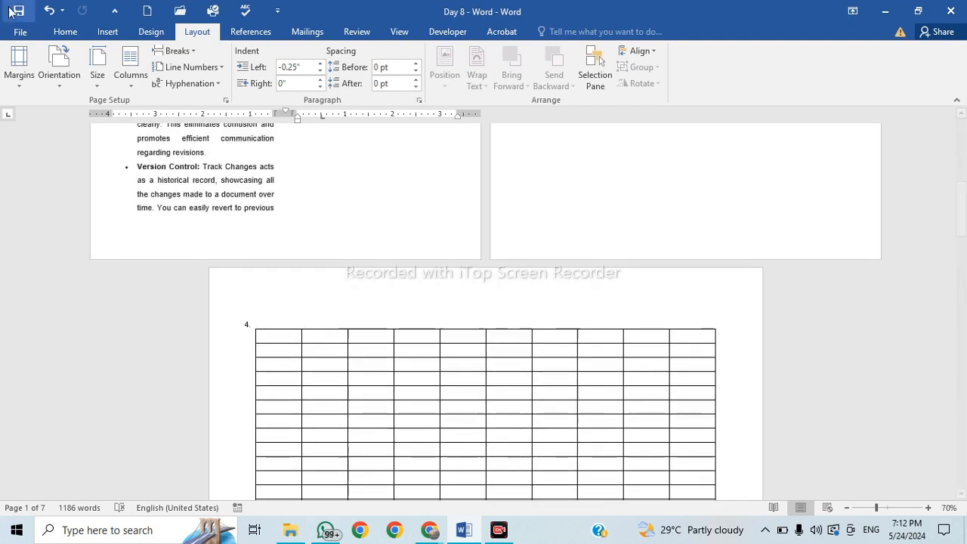
Create a new blank document from File > New and show its Margins presets.
{"action": "left_click", "coordinate": [20, 31]}
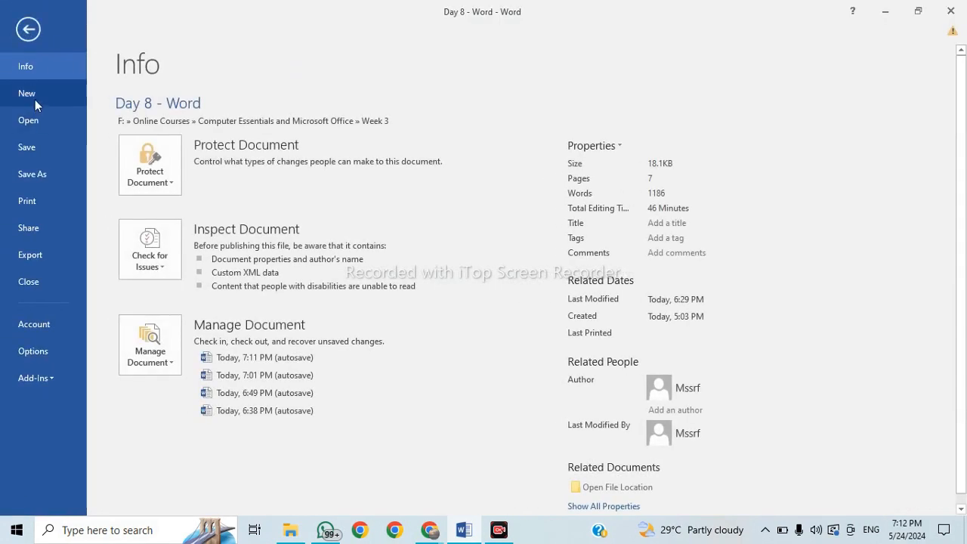
{"action": "left_click", "coordinate": [35, 99]}
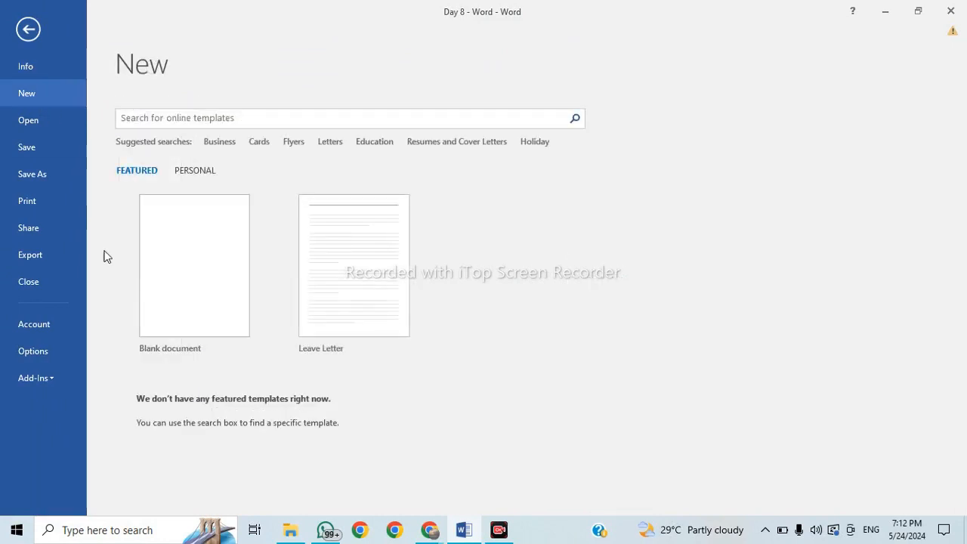
{"action": "left_click", "coordinate": [210, 274]}
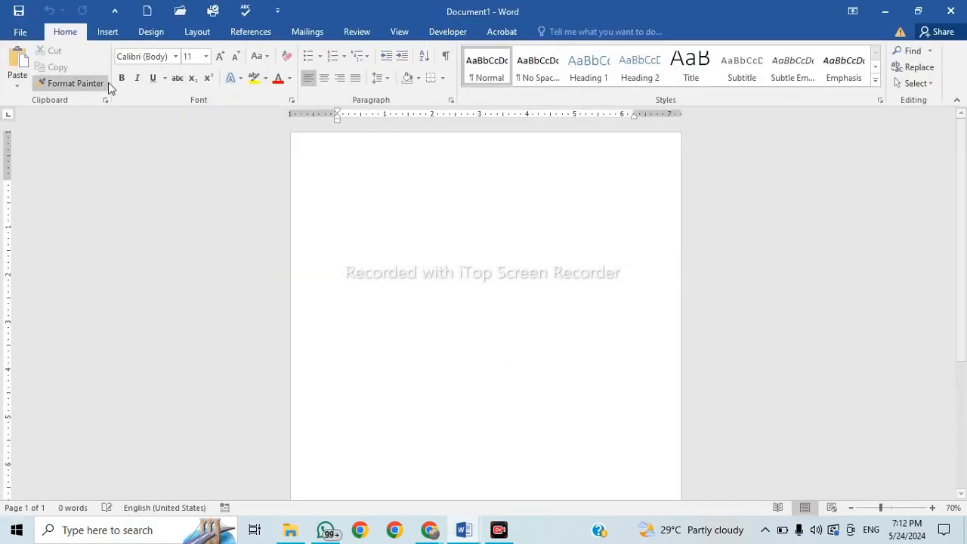
{"action": "left_click", "coordinate": [197, 31]}
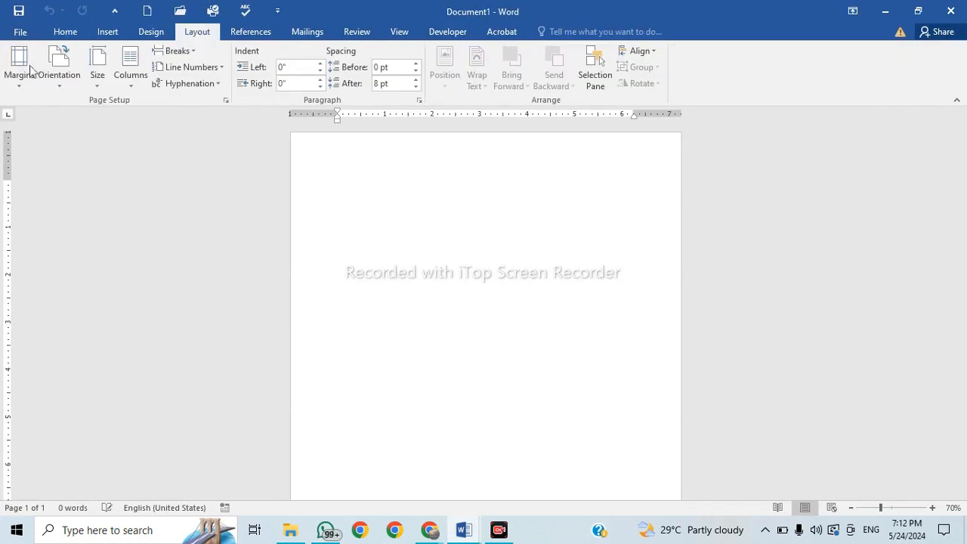
{"action": "left_click", "coordinate": [19, 67]}
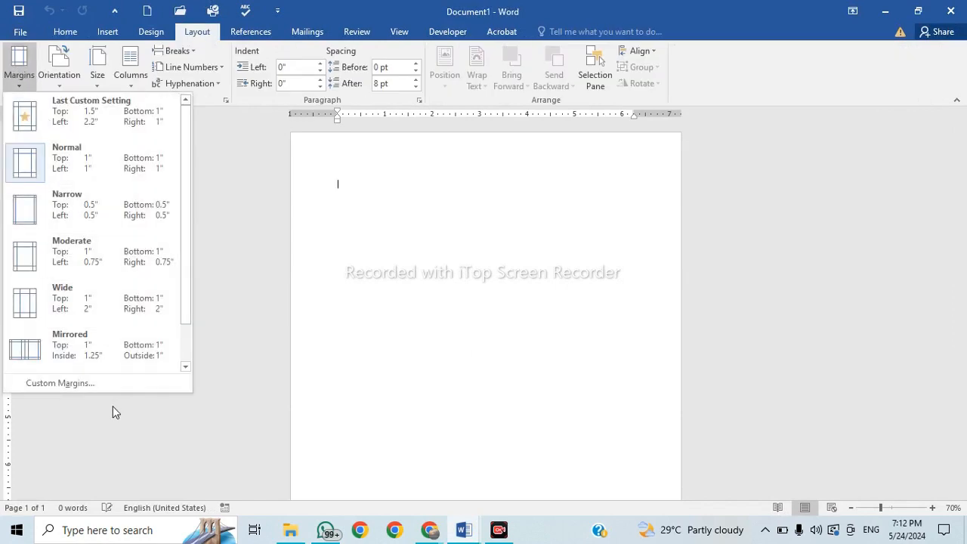
Set custom margins in Page Setup: top 2", left 3", bottom and right 1".
{"action": "left_click", "coordinate": [58, 384]}
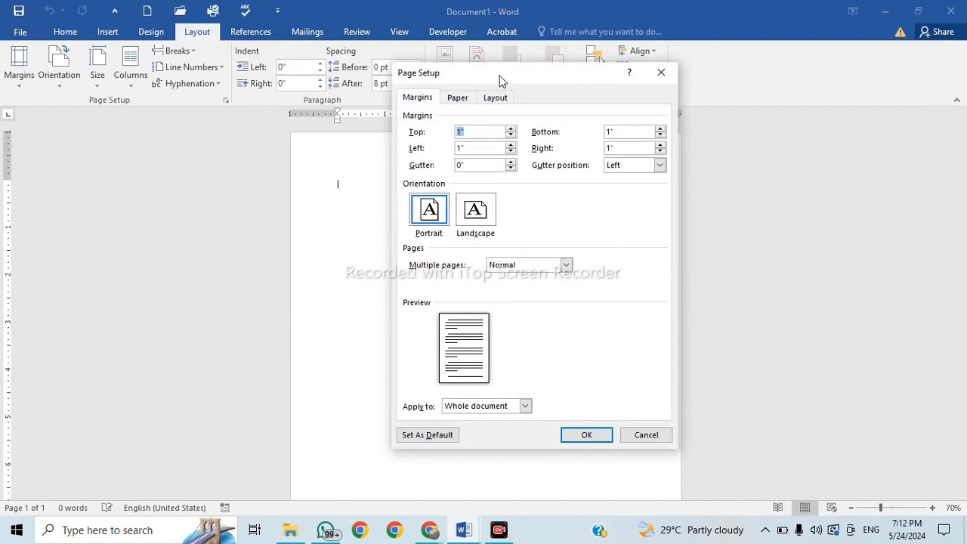
{"action": "left_click_drag", "start_coordinate": [500, 81], "coordinate": [629, 97]}
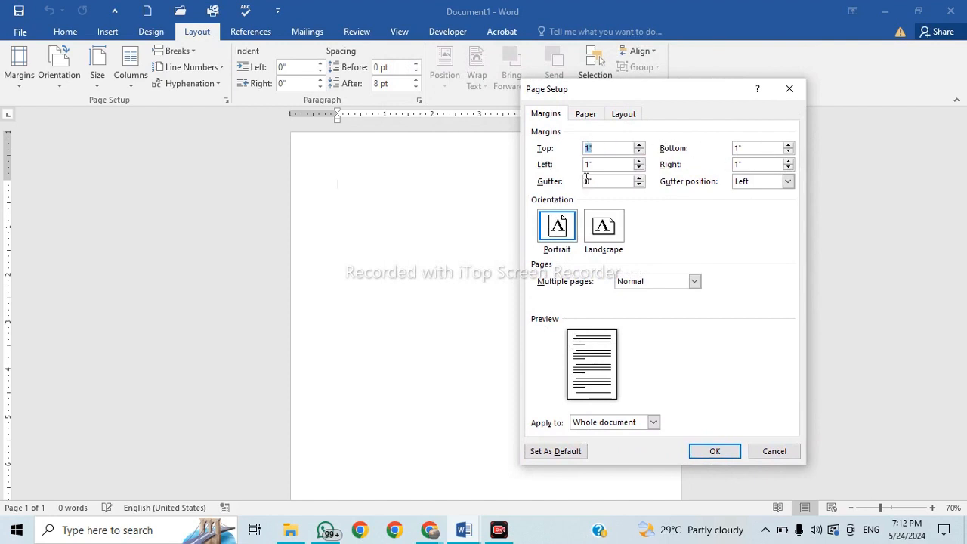
{"action": "left_click", "coordinate": [641, 146]}
{"action": "left_click", "coordinate": [639, 145]}
{"action": "left_click", "coordinate": [639, 145]}
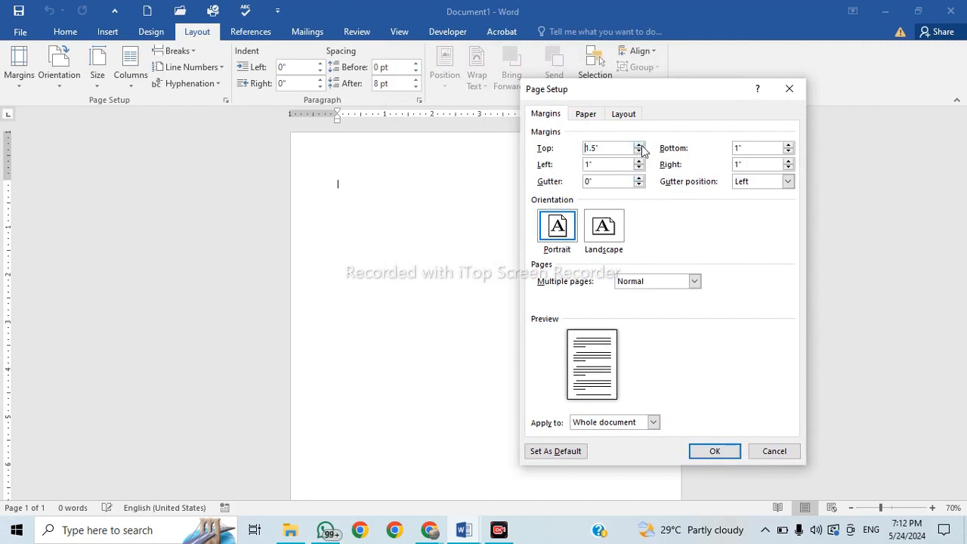
{"action": "left_click", "coordinate": [639, 145]}
{"action": "left_click", "coordinate": [639, 145]}
{"action": "left_click", "coordinate": [640, 145]}
{"action": "left_click", "coordinate": [639, 145]}
{"action": "left_click", "coordinate": [639, 145]}
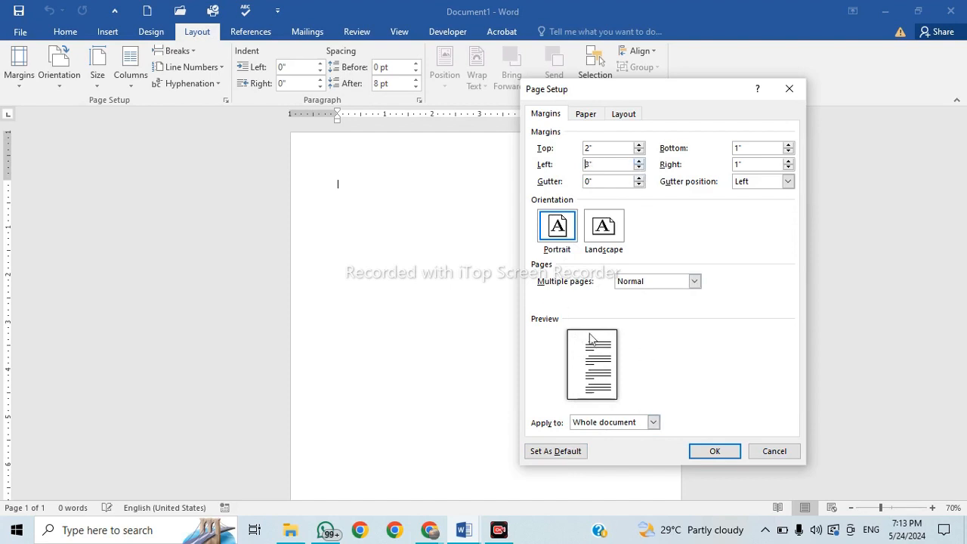
{"action": "left_click", "coordinate": [714, 451]}
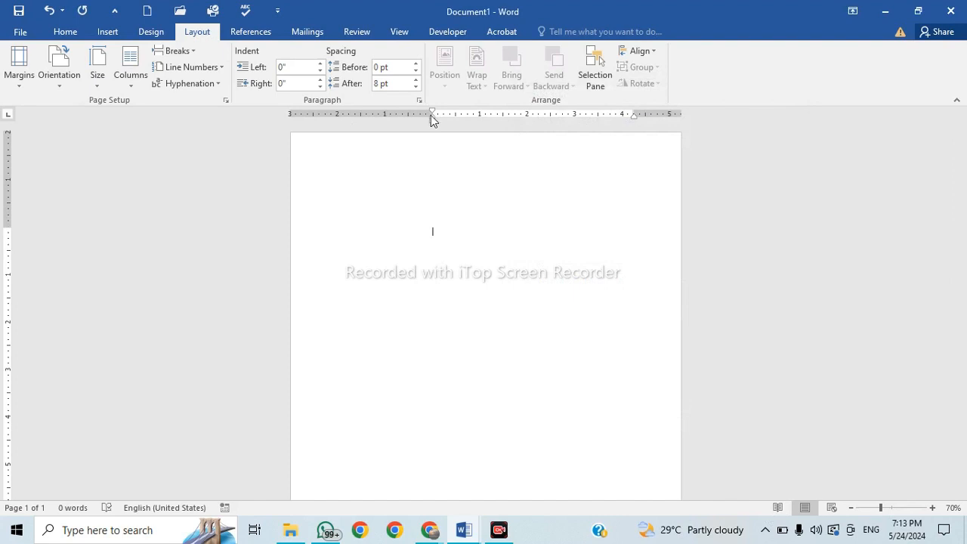
Type random placeholder text like 'dsfsdf… sdf sdf' into the blank page.
{"action": "type", "text": "dsfsdfsdfsdfdfsdfsdfsdfsdfsdfsd"}
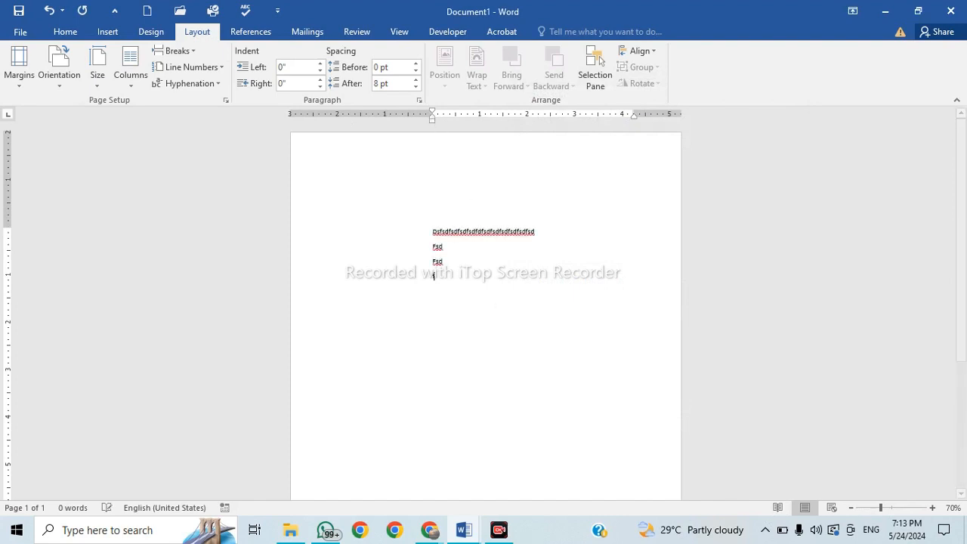
{"action": "type", "text": " fsd fsd fsd fs dfs df sdf sdf sdf"}
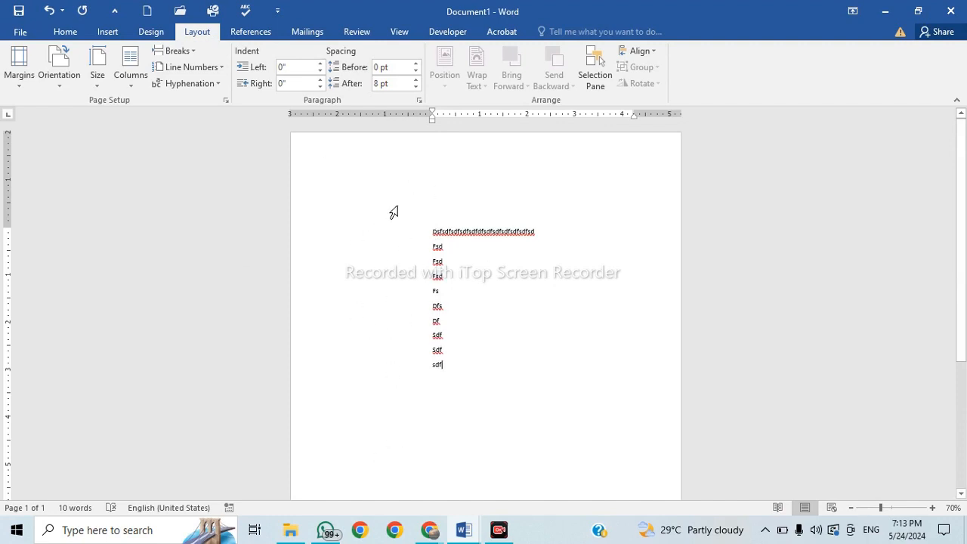
Insert the 'don't lose hope' picture from the Pictures folder below the filler text.
{"action": "left_click", "coordinate": [111, 35]}
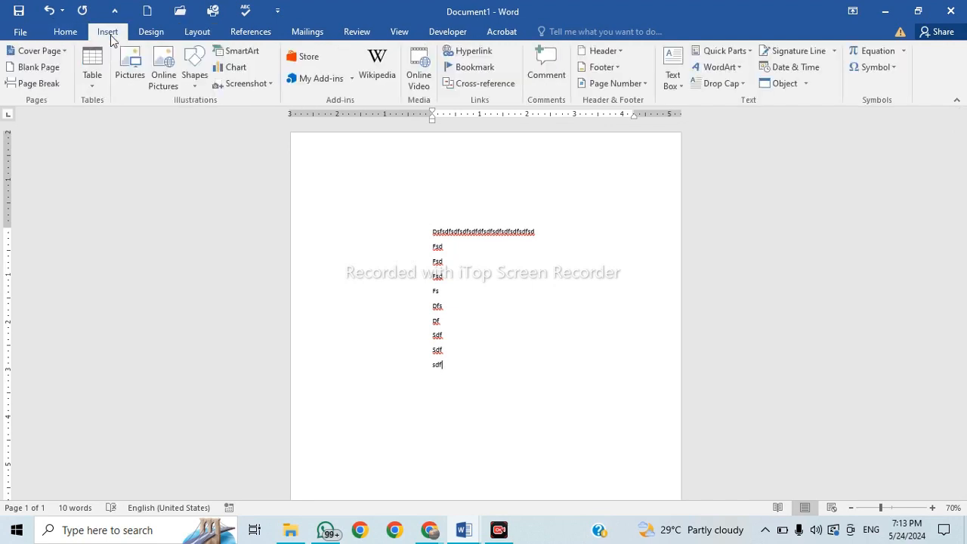
{"action": "left_click", "coordinate": [129, 76]}
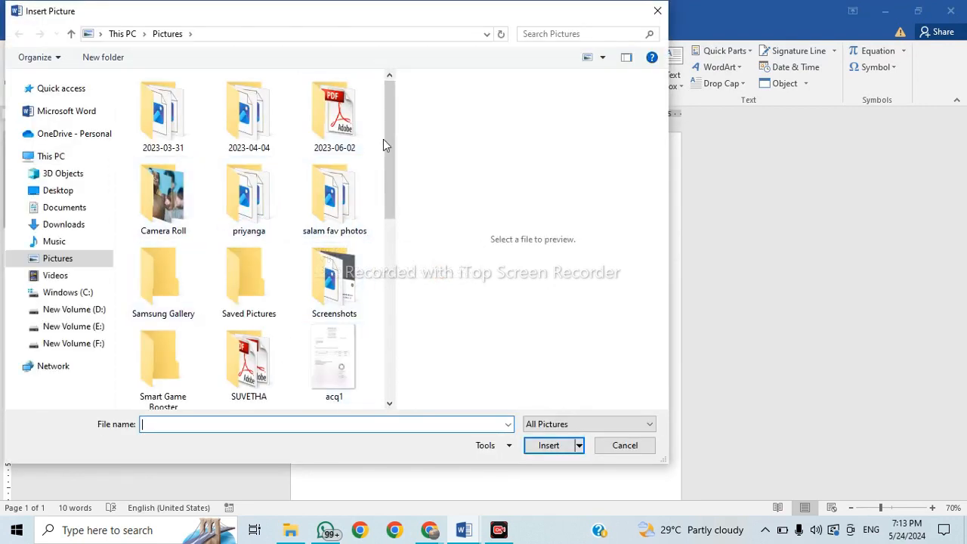
{"action": "left_click_drag", "start_coordinate": [390, 155], "coordinate": [398, 244]}
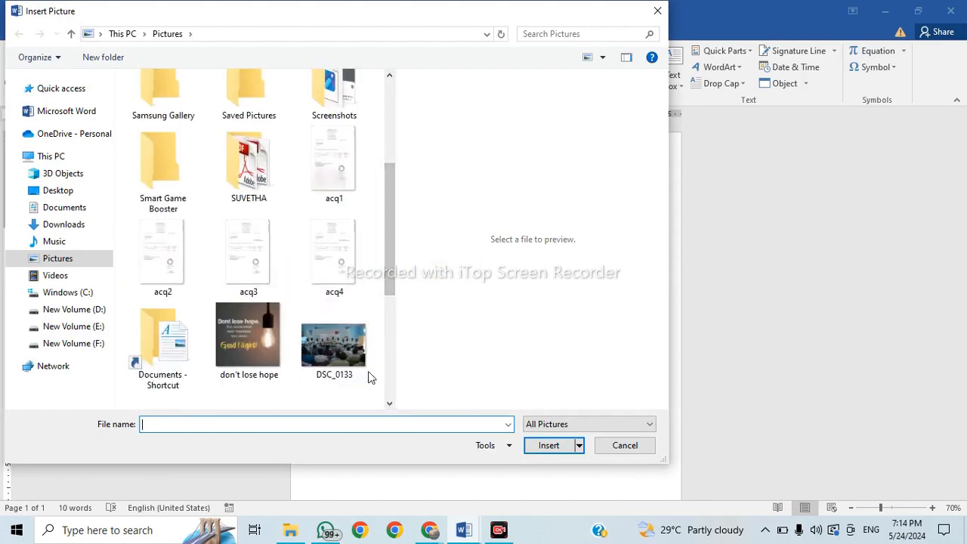
{"action": "left_click", "coordinate": [247, 336]}
{"action": "left_click", "coordinate": [550, 445]}
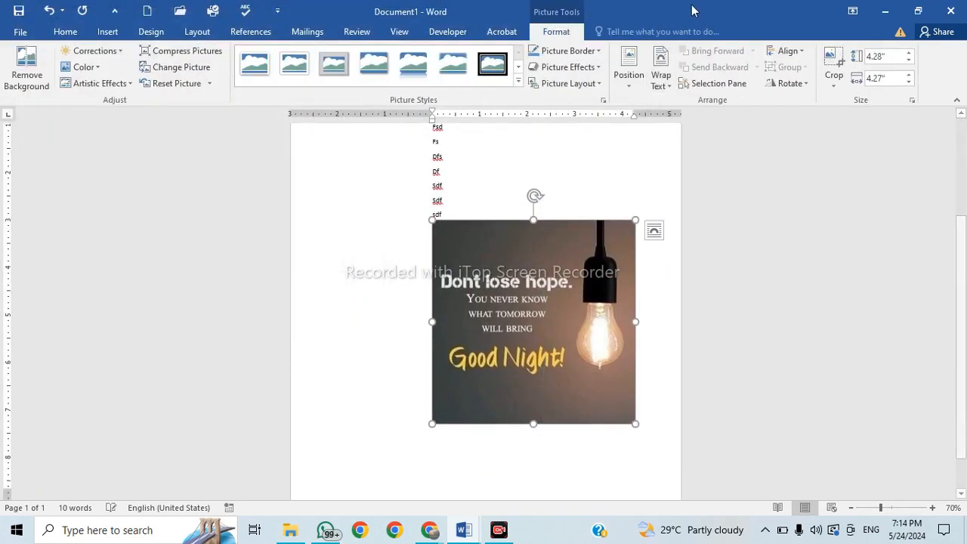
Put the picture behind text, move it left and stretch it to 9.42" by 2.73".
{"action": "left_click", "coordinate": [670, 92]}
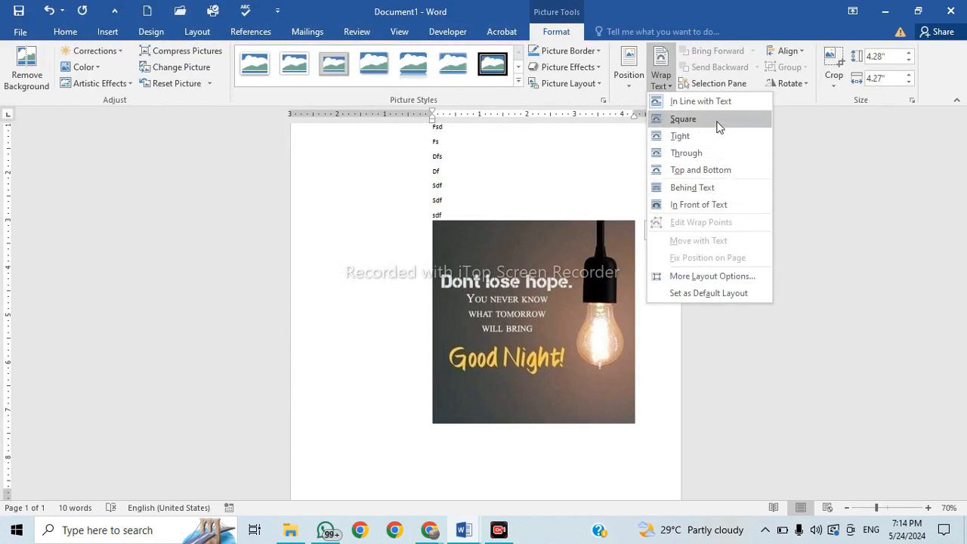
{"action": "left_click", "coordinate": [721, 188]}
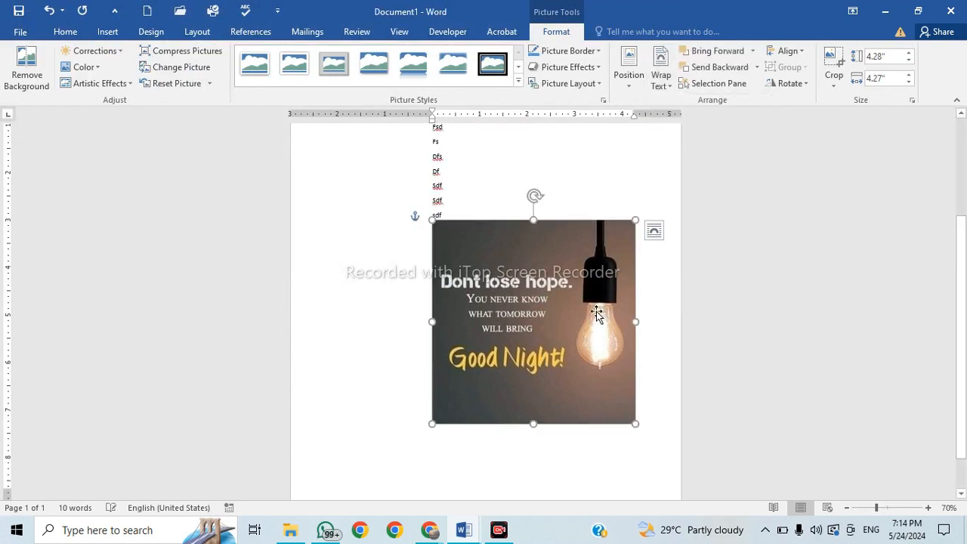
{"action": "left_click_drag", "start_coordinate": [597, 314], "coordinate": [424, 296]}
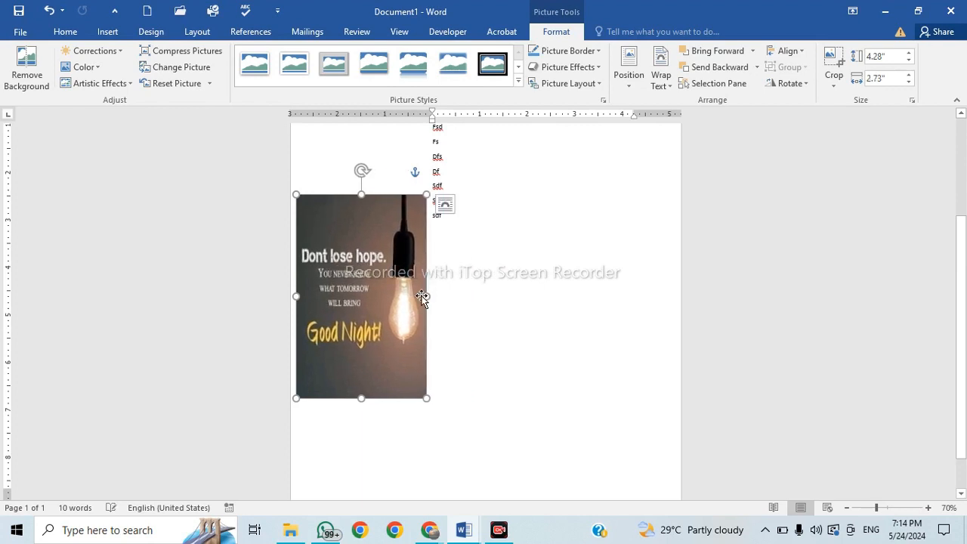
{"action": "scroll", "coordinate": [421, 297], "scroll_direction": "down", "scroll_amount": 5}
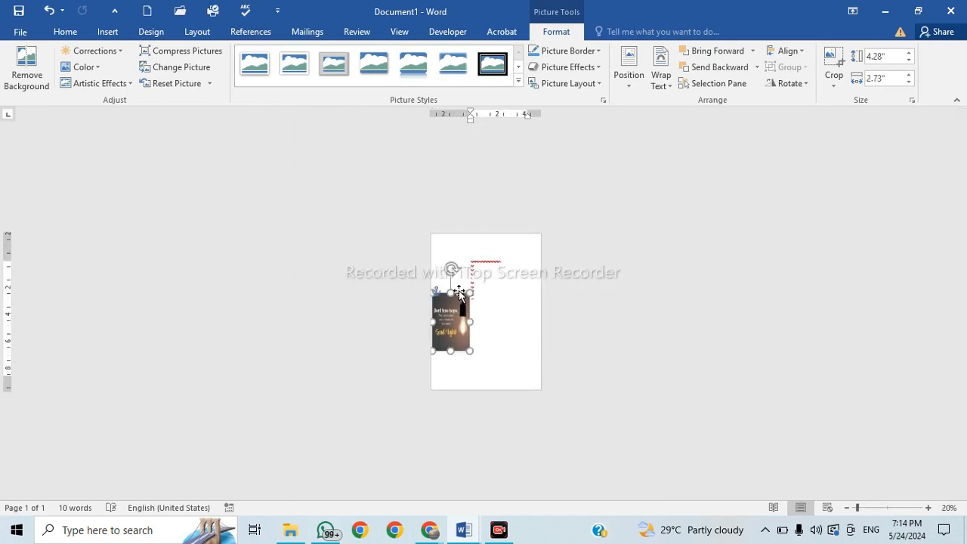
{"action": "left_click_drag", "start_coordinate": [459, 292], "coordinate": [451, 259]}
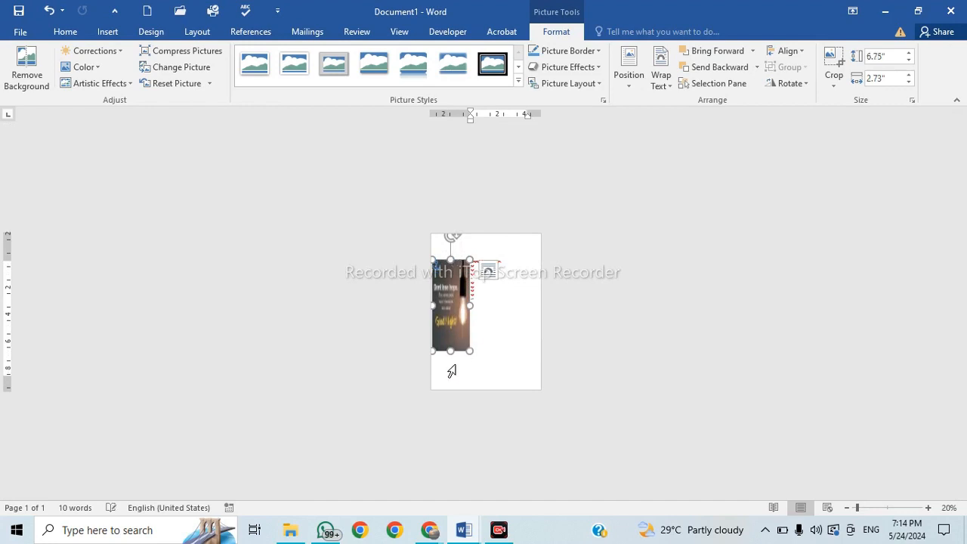
{"action": "left_click_drag", "start_coordinate": [450, 351], "coordinate": [452, 387]}
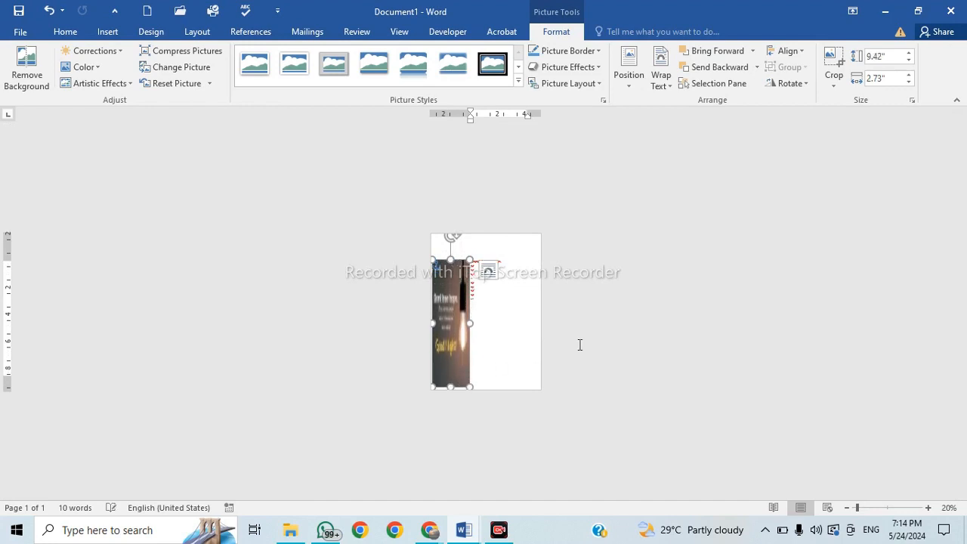
{"action": "left_click", "coordinate": [580, 345]}
{"action": "scroll", "coordinate": [450, 333], "scroll_direction": "up", "scroll_amount": 5}
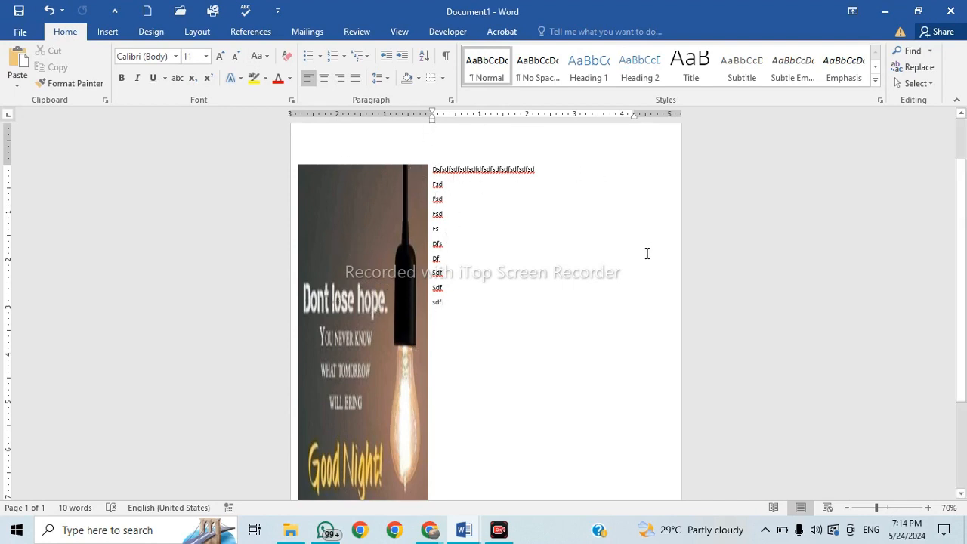
Open and dismiss the Margins presets, then undo the picture and filler text.
{"action": "scroll", "coordinate": [175, 130], "scroll_direction": "up", "scroll_amount": 2}
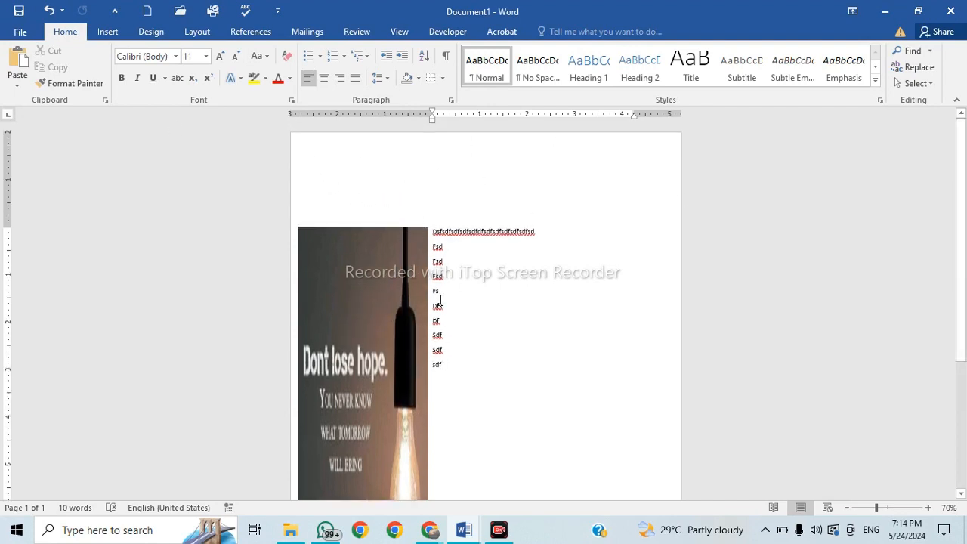
{"action": "scroll", "coordinate": [391, 281], "scroll_direction": "down", "scroll_amount": 1}
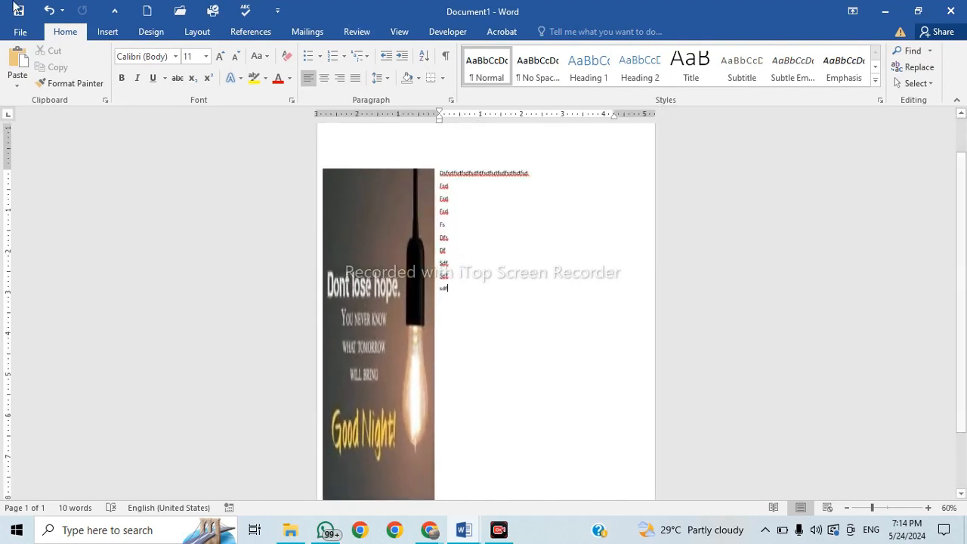
{"action": "left_click", "coordinate": [202, 35]}
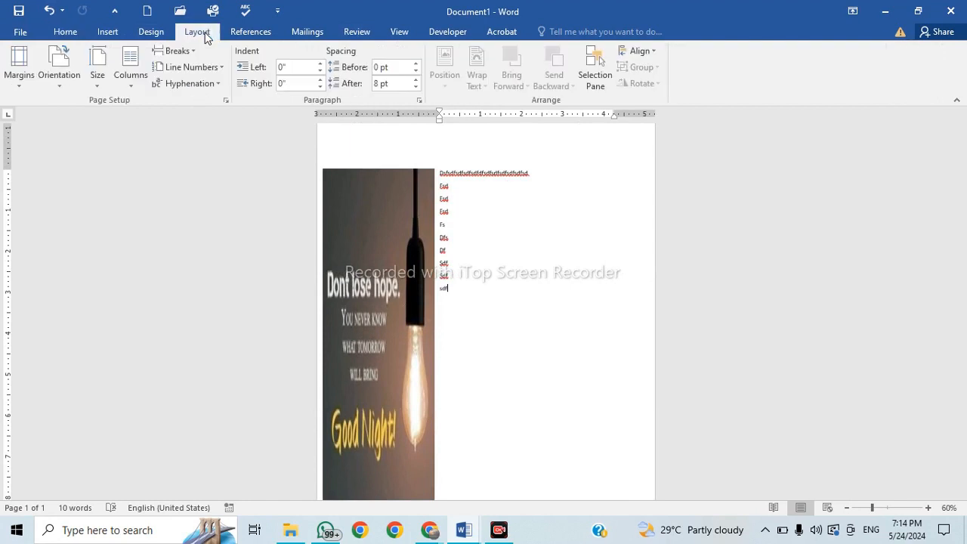
{"action": "left_click", "coordinate": [23, 76]}
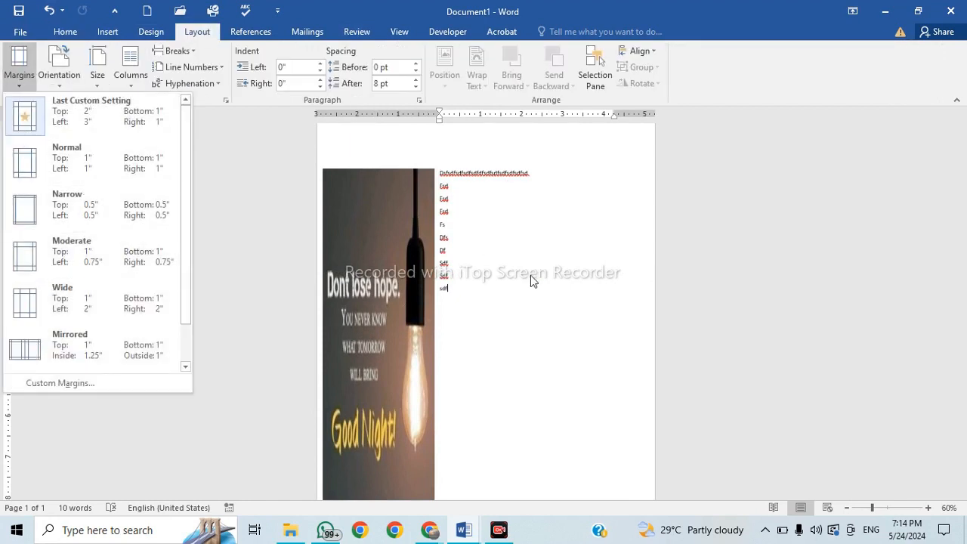
{"action": "left_click", "coordinate": [510, 307]}
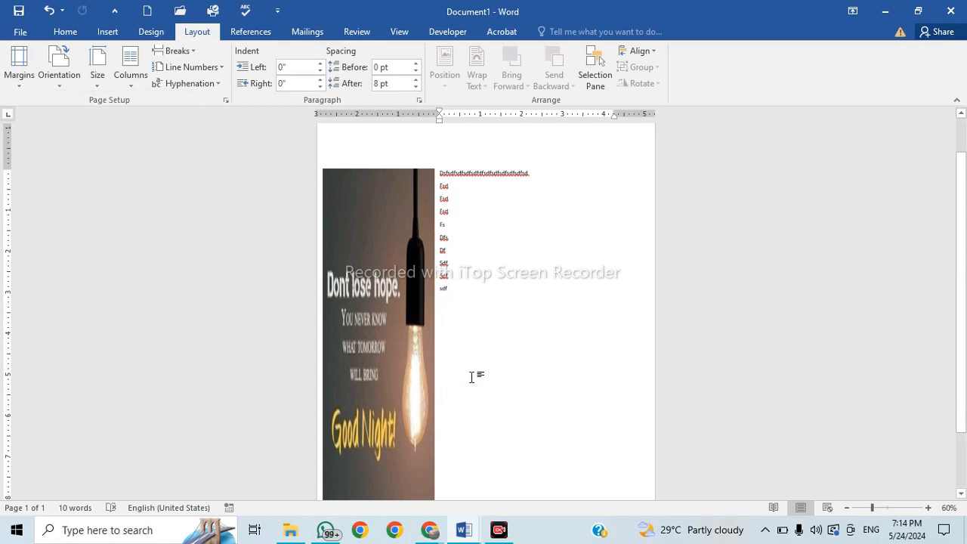
{"action": "key", "text": "ctrl+z"}
{"action": "key", "text": "ctrl+z"}
{"action": "key", "text": "ctrl+z"}
{"action": "key", "text": "ctrl+z"}
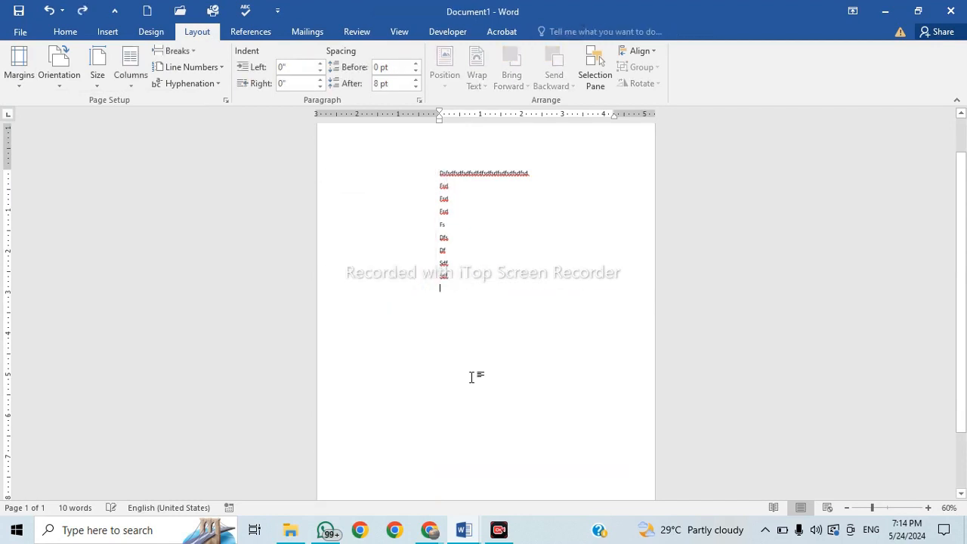
{"action": "key", "text": "ctrl+z"}
{"action": "key", "text": "ctrl+z"}
{"action": "key", "text": "ctrl+z"}
{"action": "key", "text": "ctrl+z"}
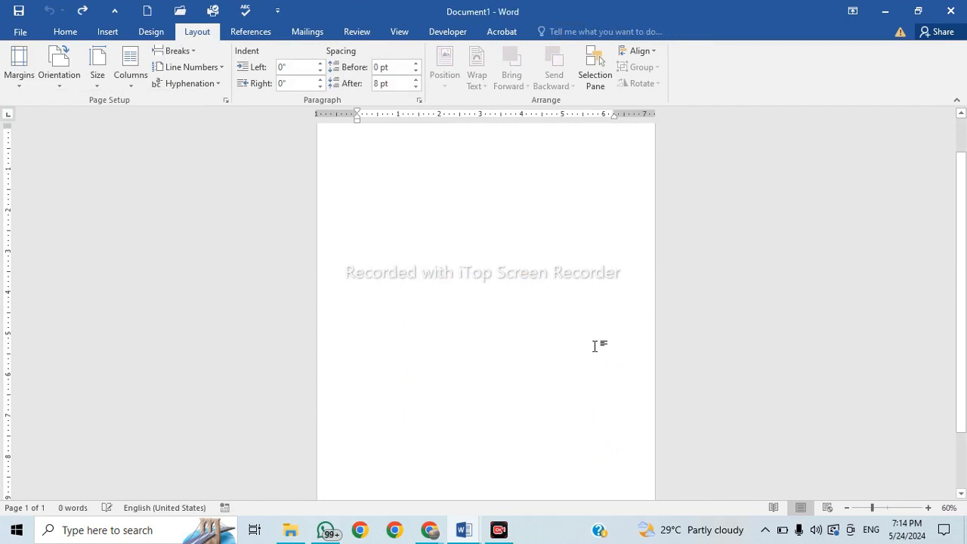
{"action": "scroll", "coordinate": [426, 246], "scroll_direction": "up", "scroll_amount": 5}
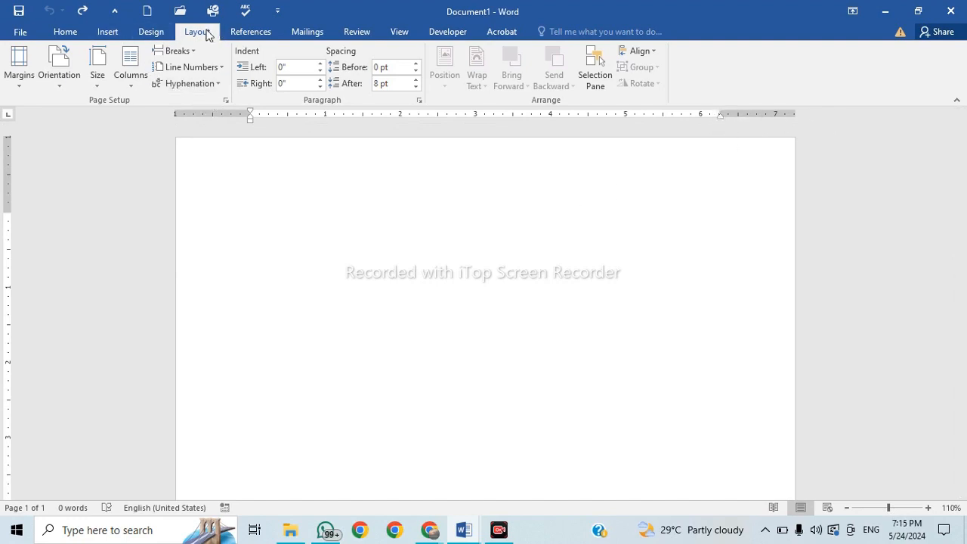
{"action": "left_click", "coordinate": [18, 85]}
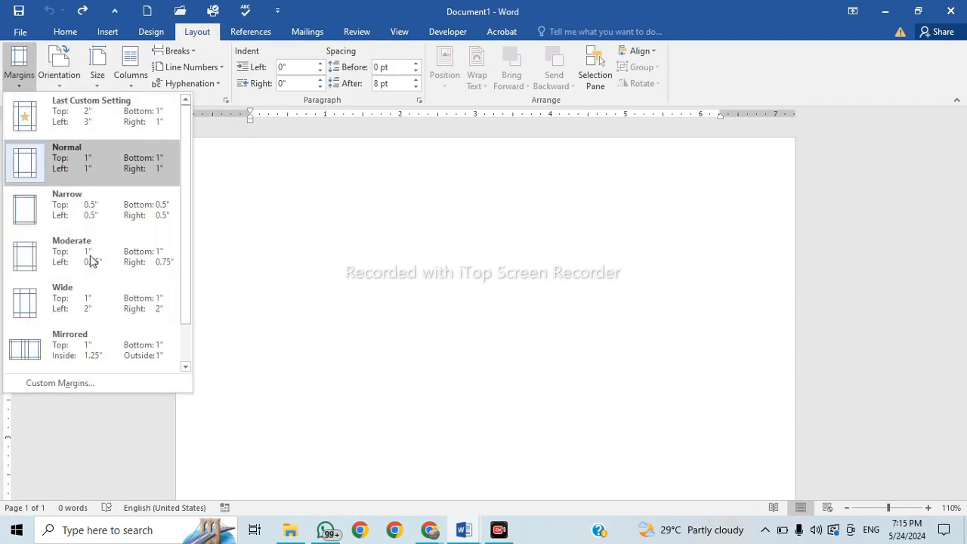
{"action": "left_click", "coordinate": [80, 382]}
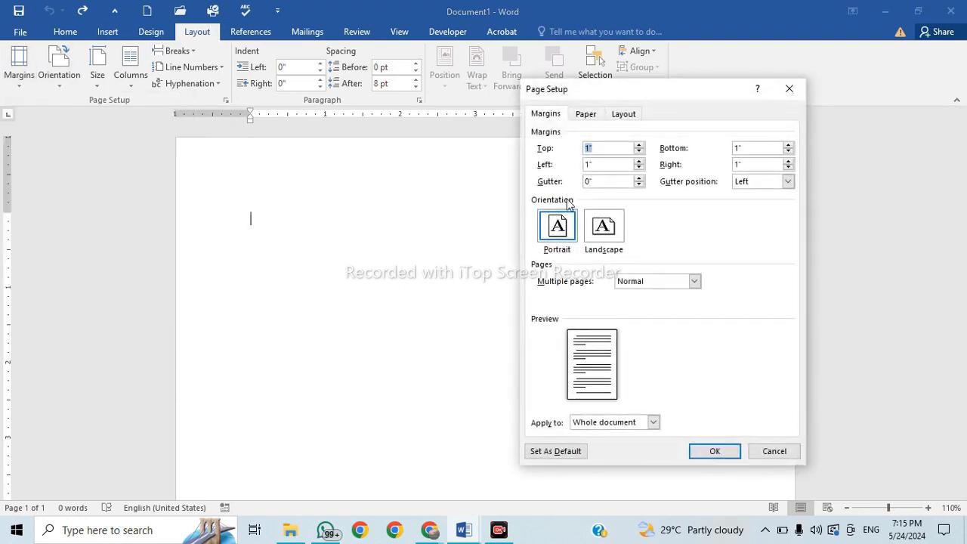
{"action": "left_click", "coordinate": [774, 451]}
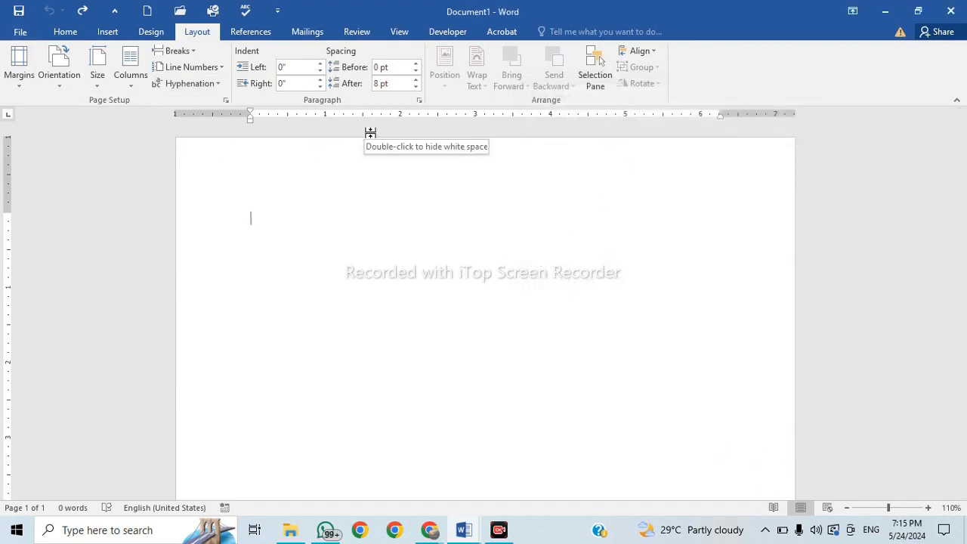
{"action": "left_click", "coordinate": [115, 535]}
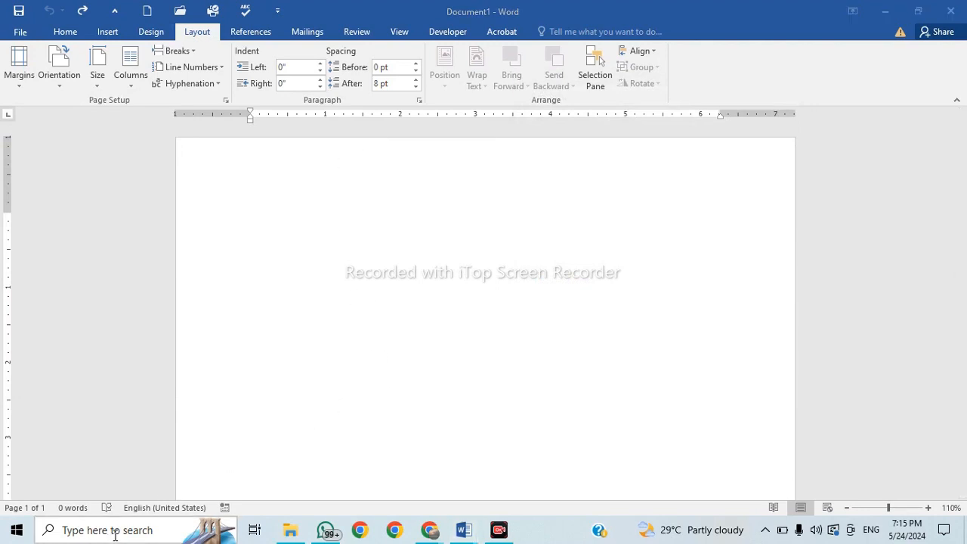
Search for and launch the On-Screen Keyboard, then move it lower over the page.
{"action": "type", "text": "ke"}
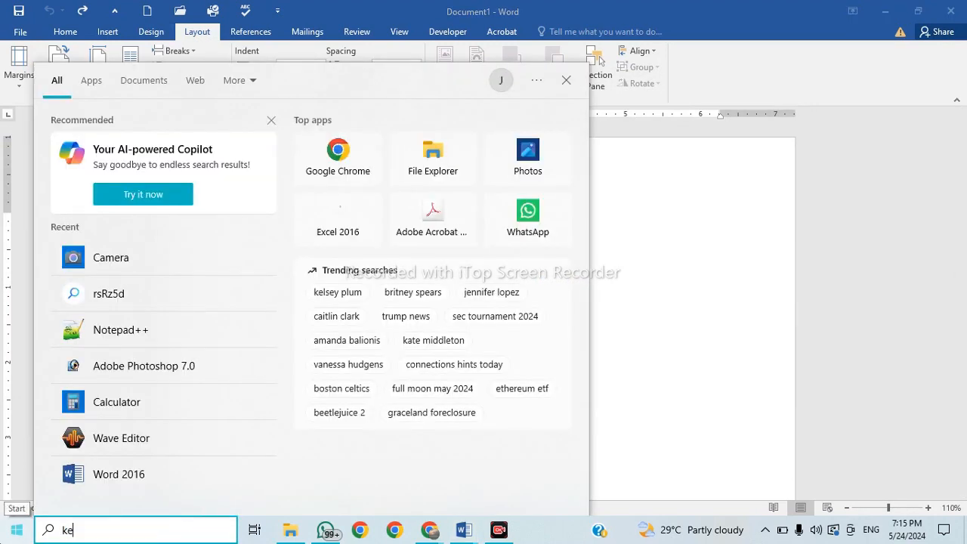
{"action": "key", "text": "BackSpace"}
{"action": "key", "text": "BackSpace"}
{"action": "type", "text": "aon"}
{"action": "key", "text": "BackSpace"}
{"action": "type", "text": "onsc"}
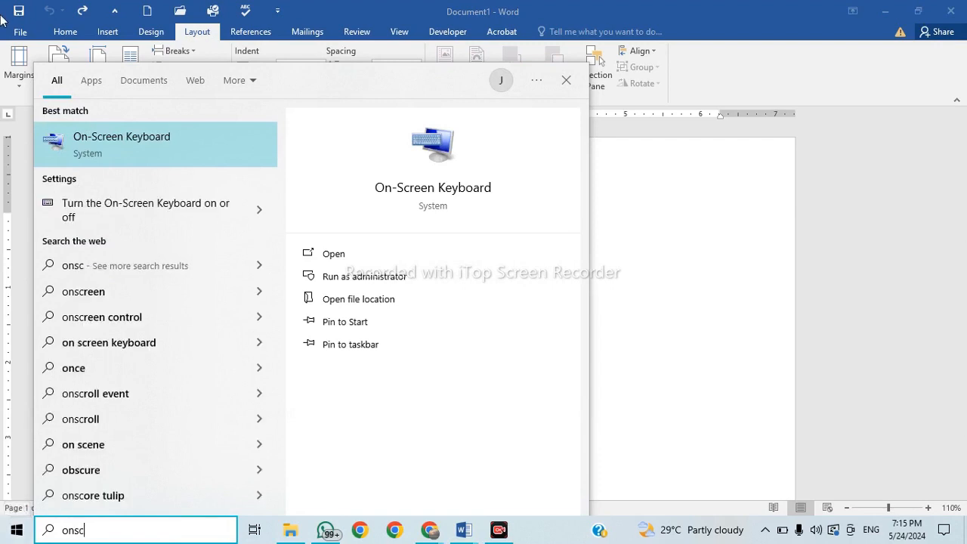
{"action": "left_click", "coordinate": [358, 250]}
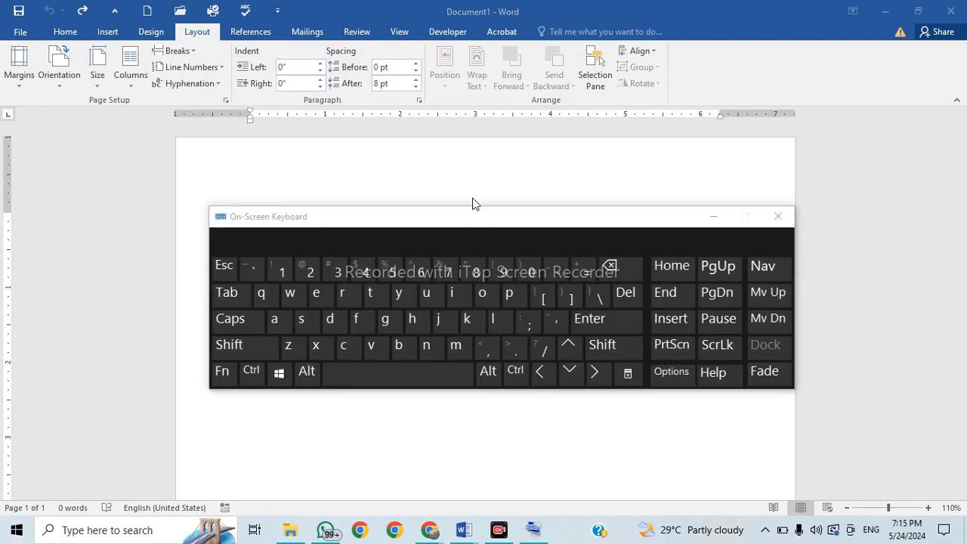
{"action": "left_click_drag", "start_coordinate": [479, 218], "coordinate": [457, 323]}
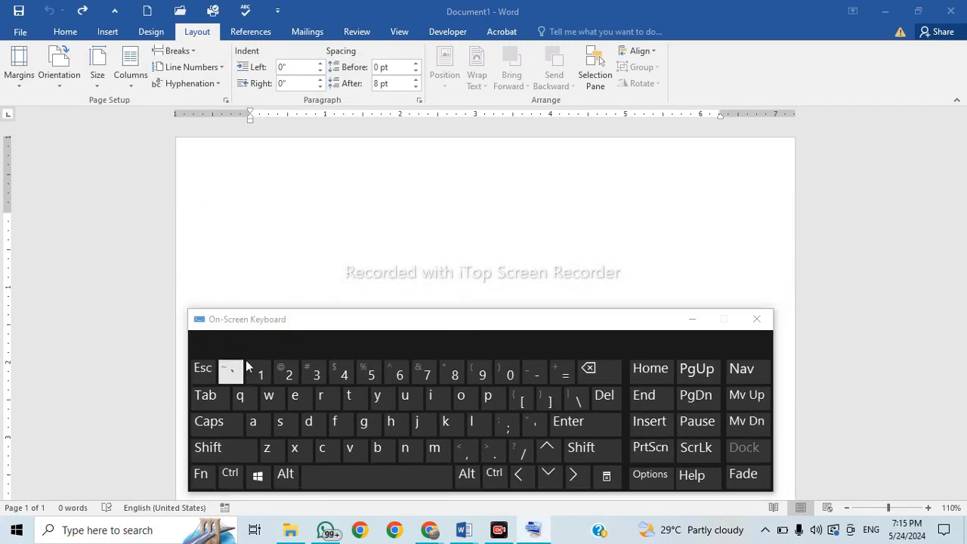
Hold Alt for exact ruler measurements and widen Document1's left margin from 1" to about 3".
{"action": "left_click", "coordinate": [286, 476]}
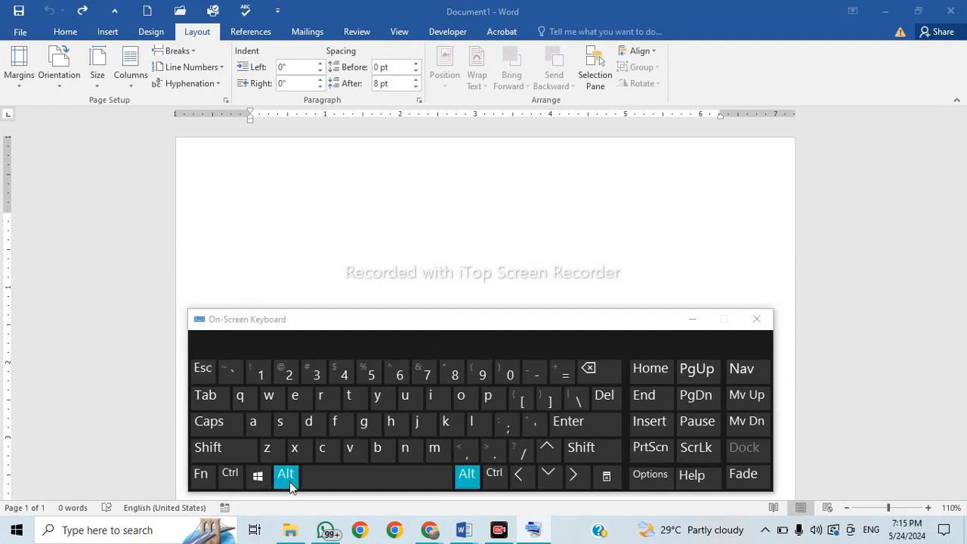
{"action": "left_click", "coordinate": [251, 114]}
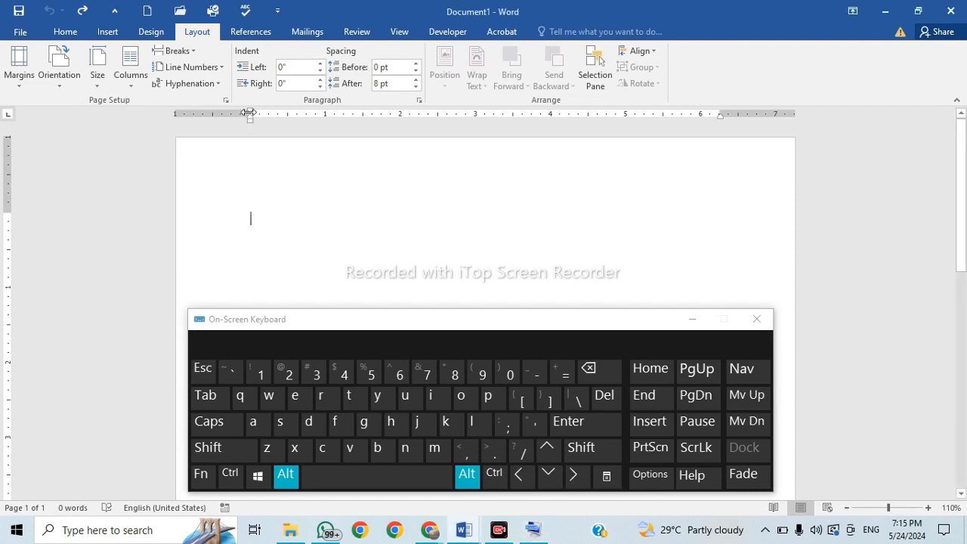
{"action": "key", "text": "alt"}
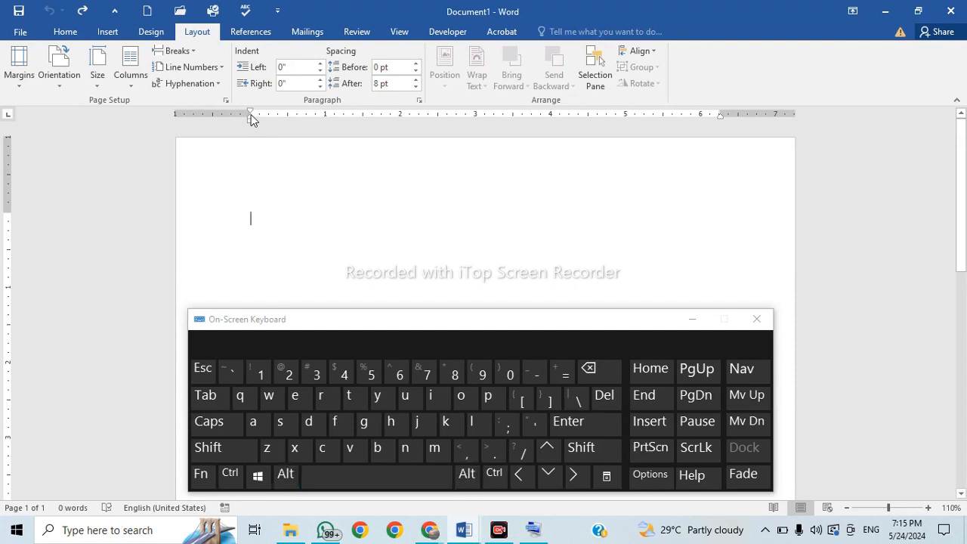
{"action": "key", "text": "alt"}
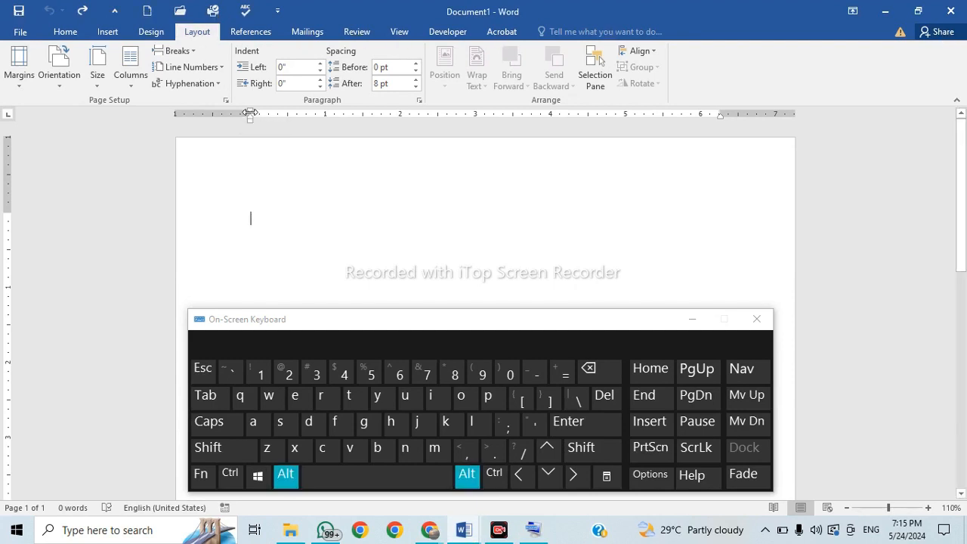
{"action": "left_click_drag", "start_coordinate": [250, 113], "coordinate": [250, 113]}
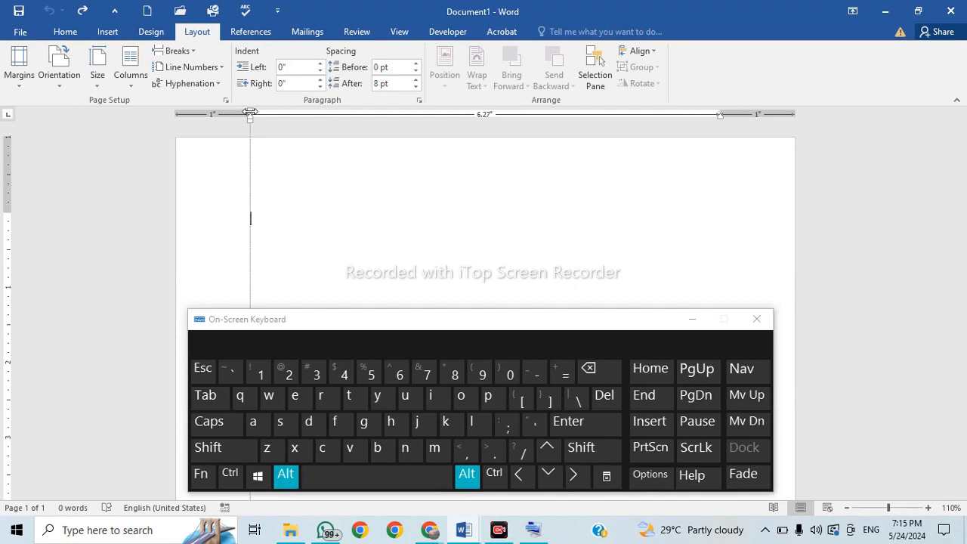
{"action": "left_click_drag", "start_coordinate": [251, 113], "coordinate": [404, 114]}
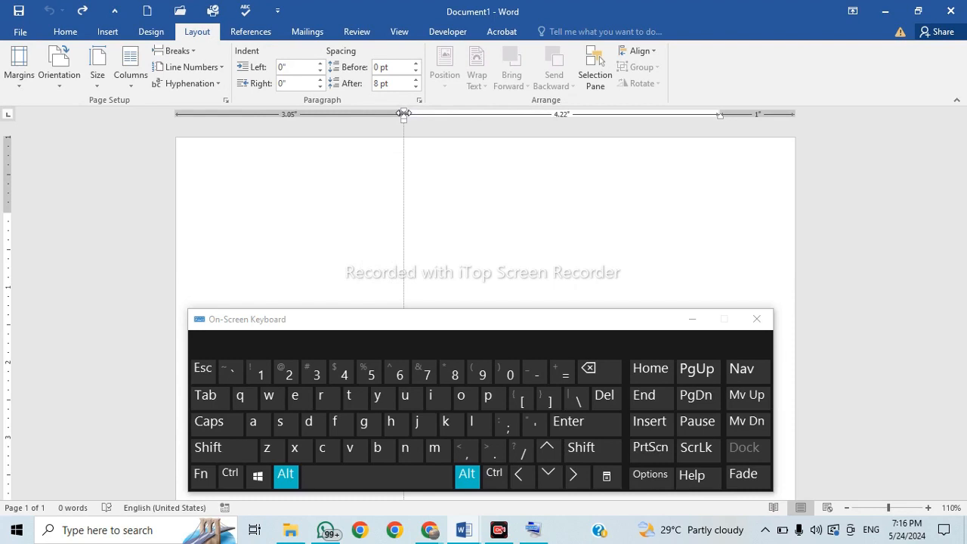
{"action": "left_click_drag", "start_coordinate": [404, 114], "coordinate": [401, 114]}
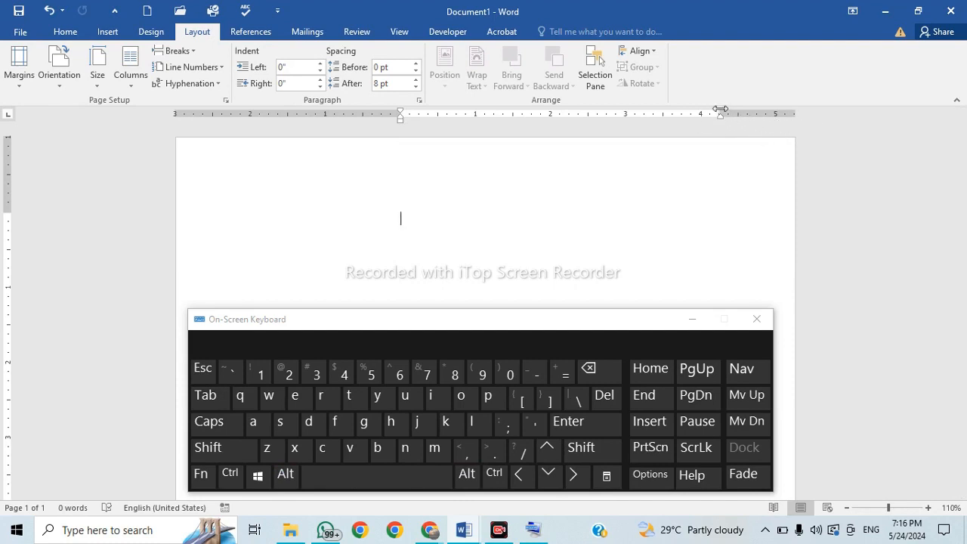
Using Alt for exact measurements, set the right margin to 0.7" and the left margin to about 0.85".
{"action": "key", "text": "alt"}
{"action": "key", "text": "alt"}
{"action": "key", "text": "alt"}
{"action": "left_click_drag", "start_coordinate": [720, 114], "coordinate": [759, 114]}
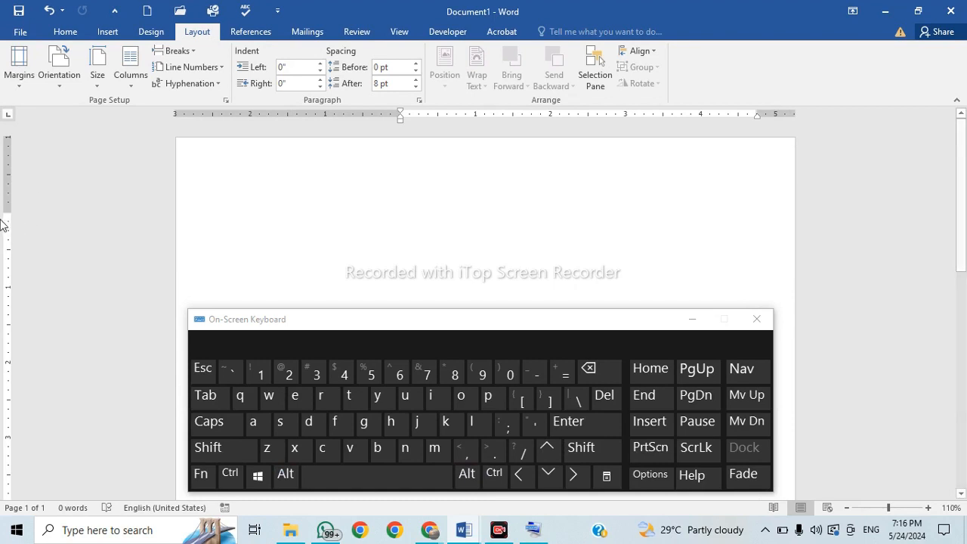
{"action": "mouse_move", "coordinate": [758, 114]}
{"action": "left_mouse_down"}
{"action": "mouse_move", "coordinate": [557, 125]}
{"action": "mouse_move", "coordinate": [750, 128]}
{"action": "mouse_move", "coordinate": [709, 134]}
{"action": "mouse_move", "coordinate": [743, 138]}
{"action": "left_mouse_up"}
{"action": "key", "text": "alt"}
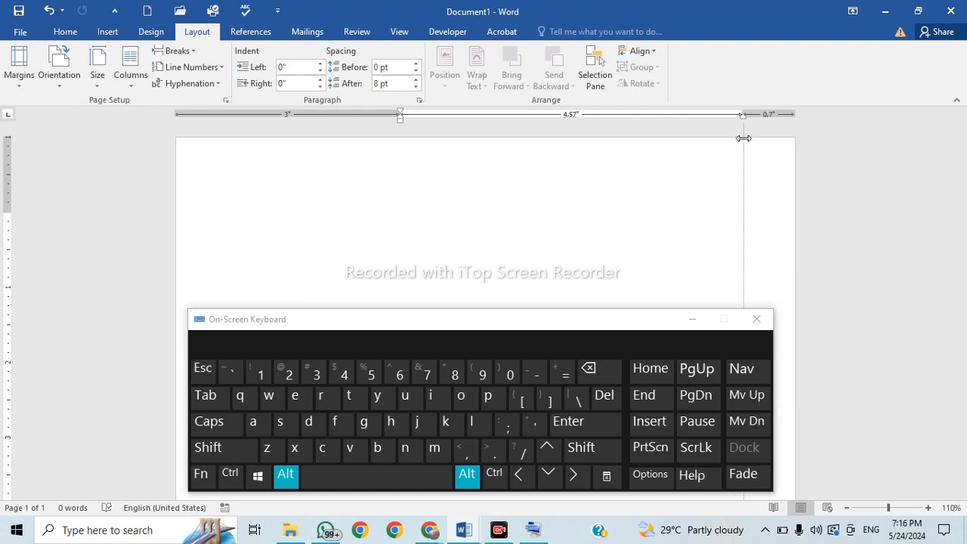
{"action": "mouse_move", "coordinate": [743, 138]}
{"action": "left_mouse_down"}
{"action": "mouse_move", "coordinate": [755, 141]}
{"action": "mouse_move", "coordinate": [745, 144]}
{"action": "left_mouse_up"}
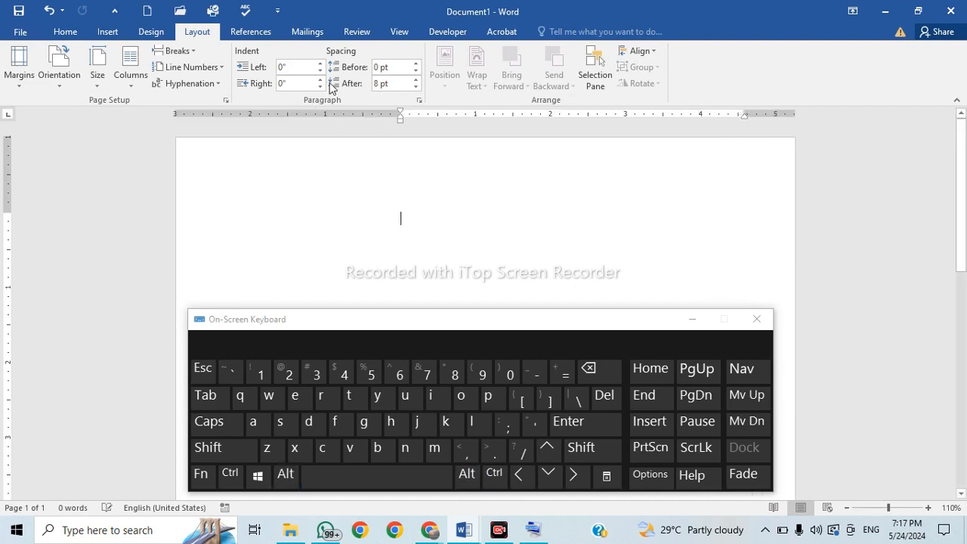
{"action": "left_click_drag", "start_coordinate": [399, 113], "coordinate": [258, 125]}
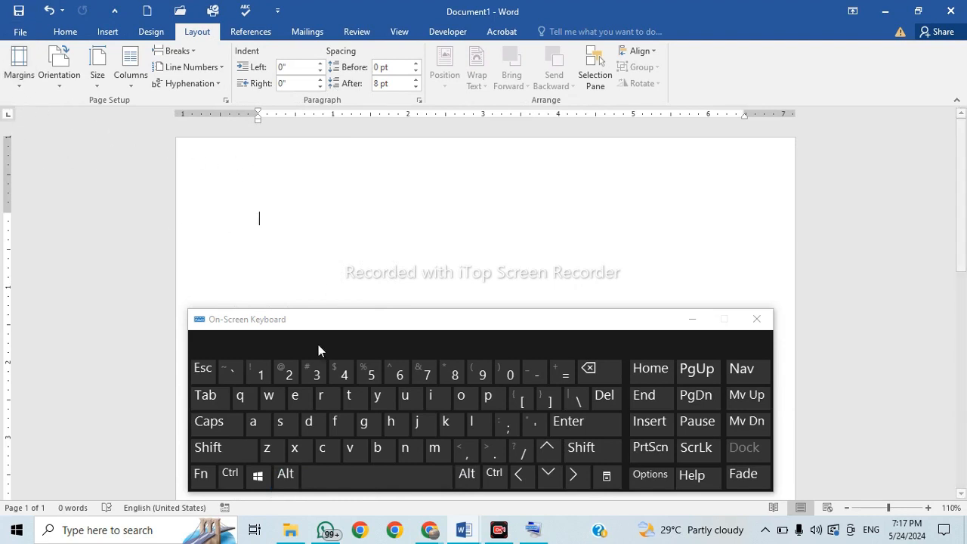
Close the On-Screen Keyboard and switch to the Day 8 document, scrolled to its first page.
{"action": "left_click", "coordinate": [106, 31]}
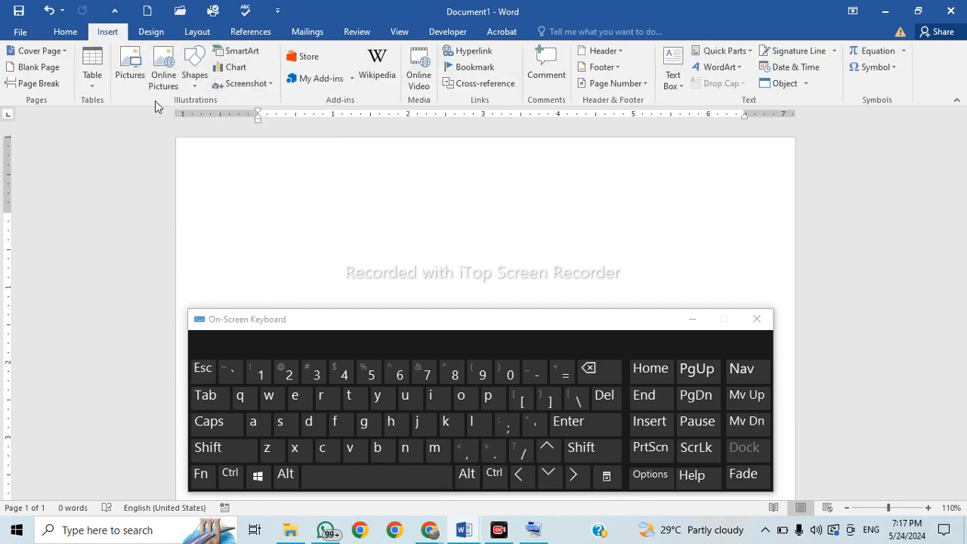
{"action": "left_click", "coordinate": [757, 319]}
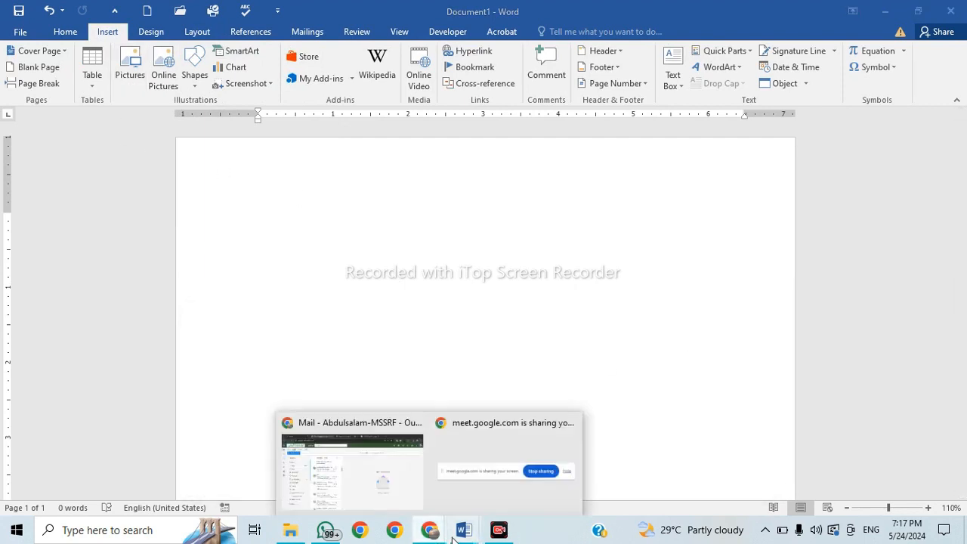
{"action": "mouse_move", "coordinate": [463, 530]}
{"action": "left_click", "coordinate": [419, 479]}
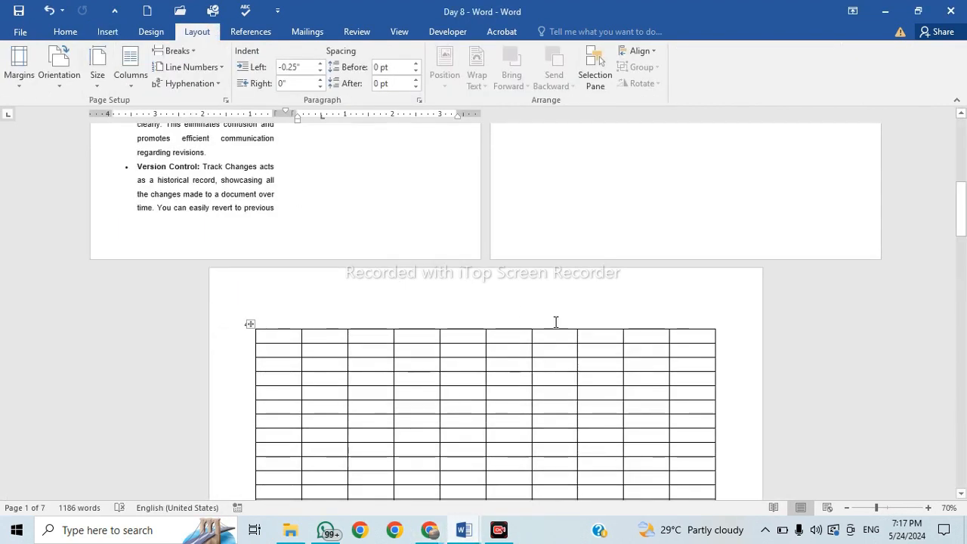
{"action": "scroll", "coordinate": [552, 332], "scroll_direction": "up", "scroll_amount": 10}
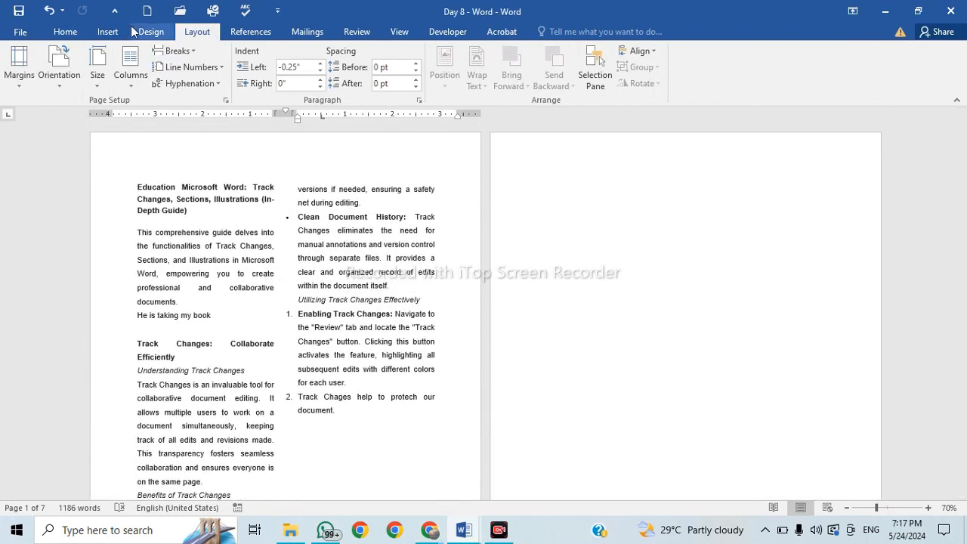
{"action": "left_click", "coordinate": [106, 33]}
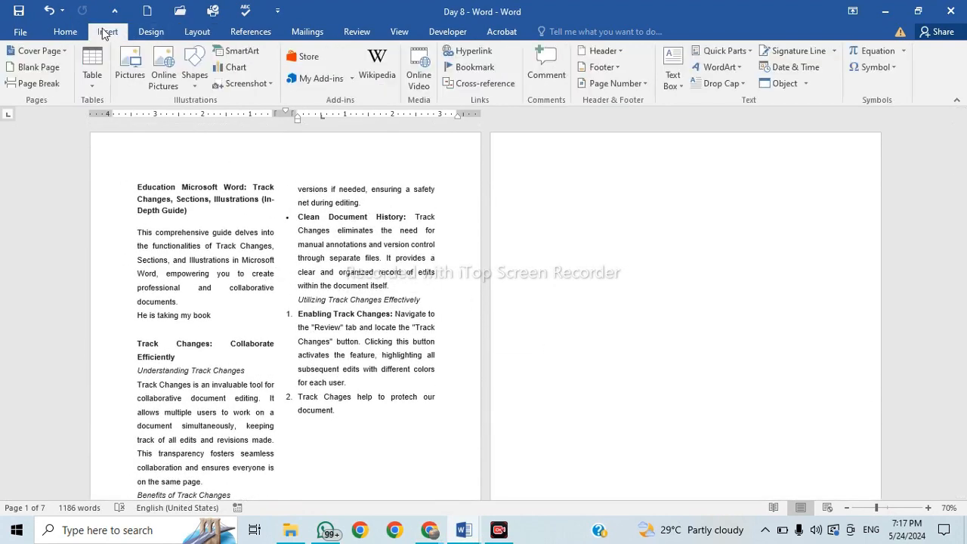
Insert the 'don't lose hope' light-bulb picture from the Pictures folder into Day 8's column text.
{"action": "left_click", "coordinate": [138, 85]}
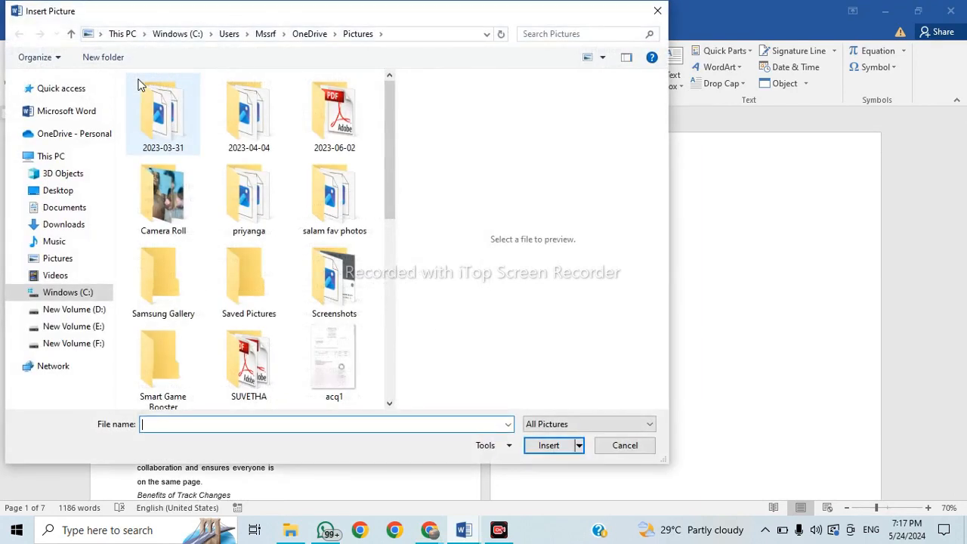
{"action": "left_click_drag", "start_coordinate": [392, 115], "coordinate": [434, 324]}
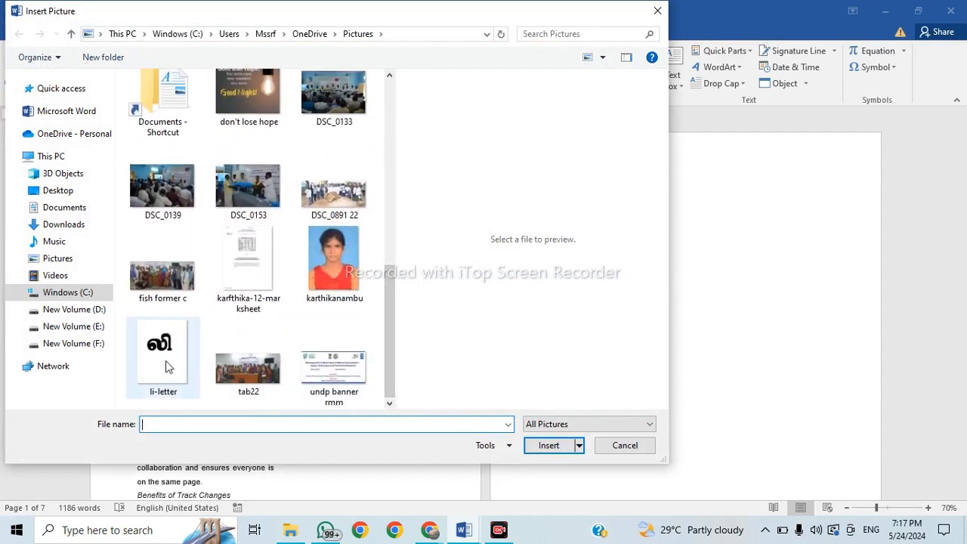
{"action": "left_click", "coordinate": [264, 115]}
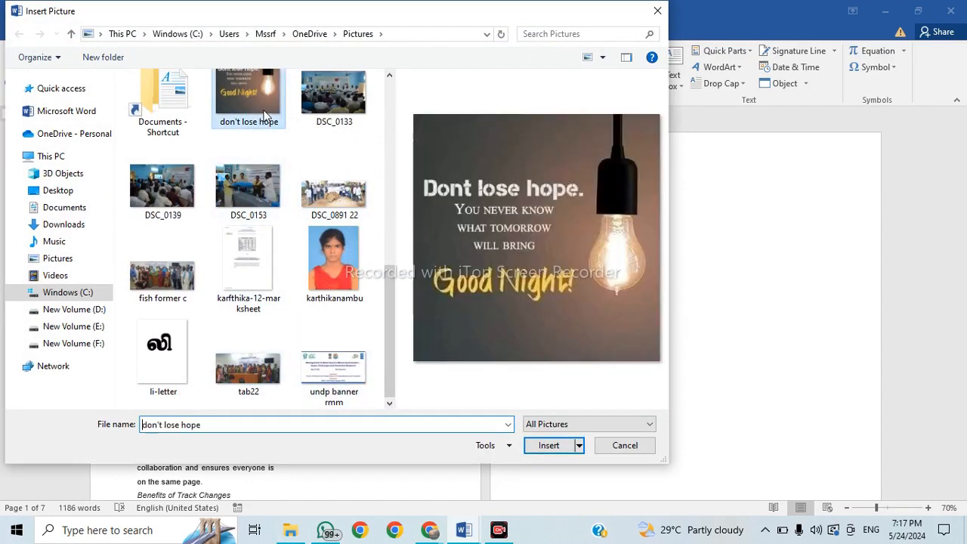
{"action": "left_click", "coordinate": [560, 449]}
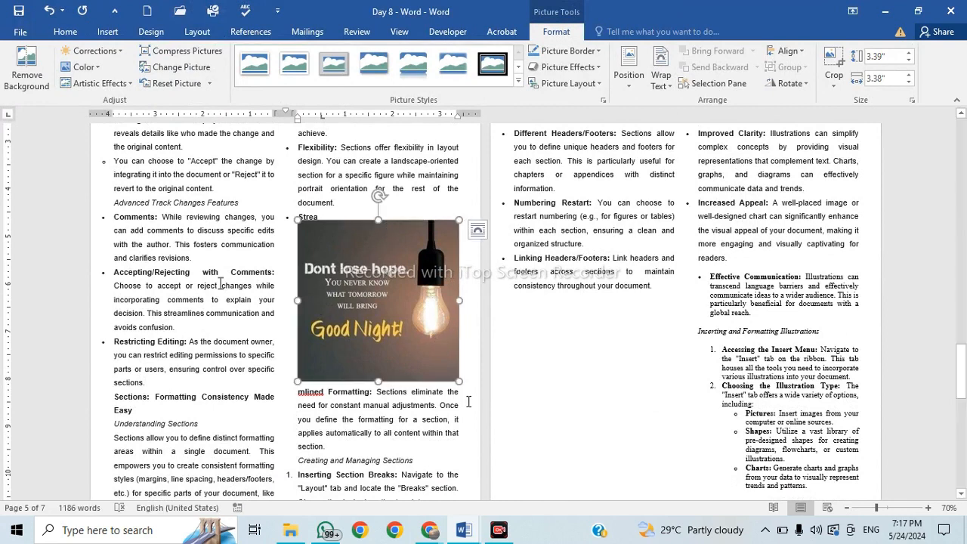
Shrink the light-bulb picture by its corner handle to about 2.07" by 2.06".
{"action": "left_click", "coordinate": [550, 335]}
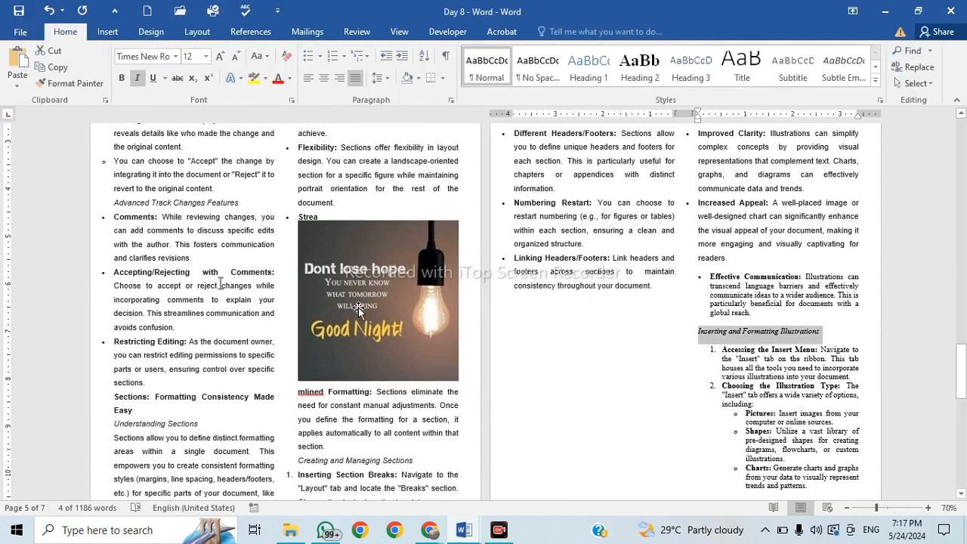
{"action": "left_click", "coordinate": [296, 230]}
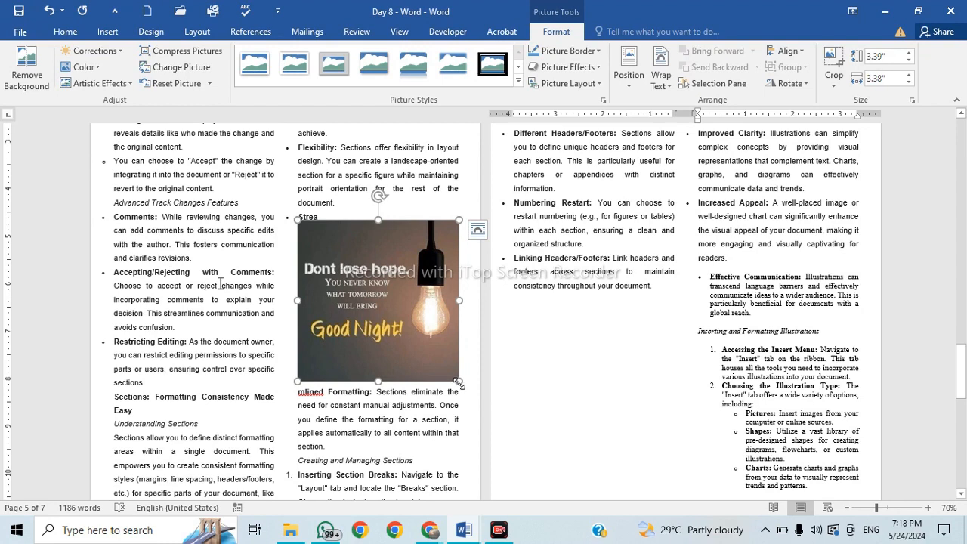
{"action": "left_click_drag", "start_coordinate": [458, 381], "coordinate": [414, 305]}
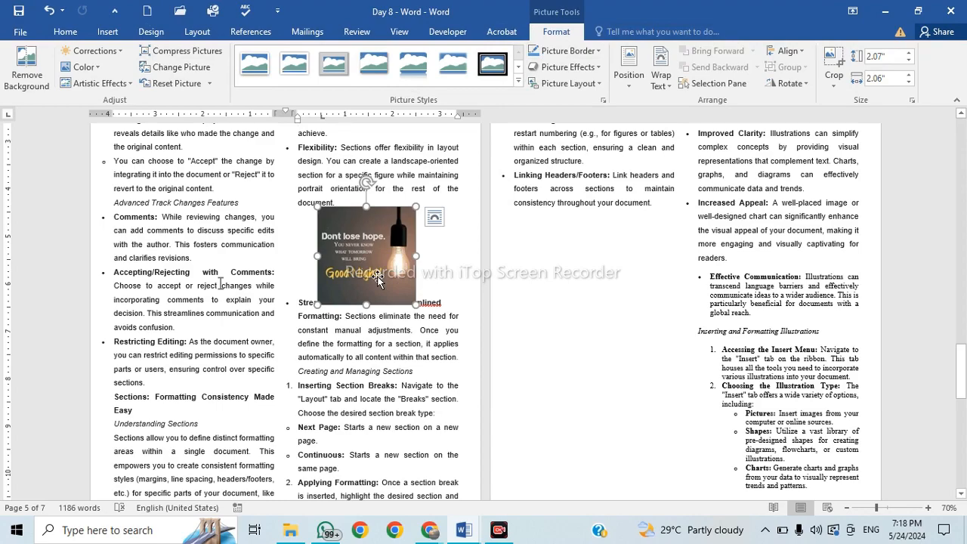
Select the picture again and show its brightness and contrast Corrections options.
{"action": "scroll", "coordinate": [377, 276], "scroll_direction": "up", "scroll_amount": 10}
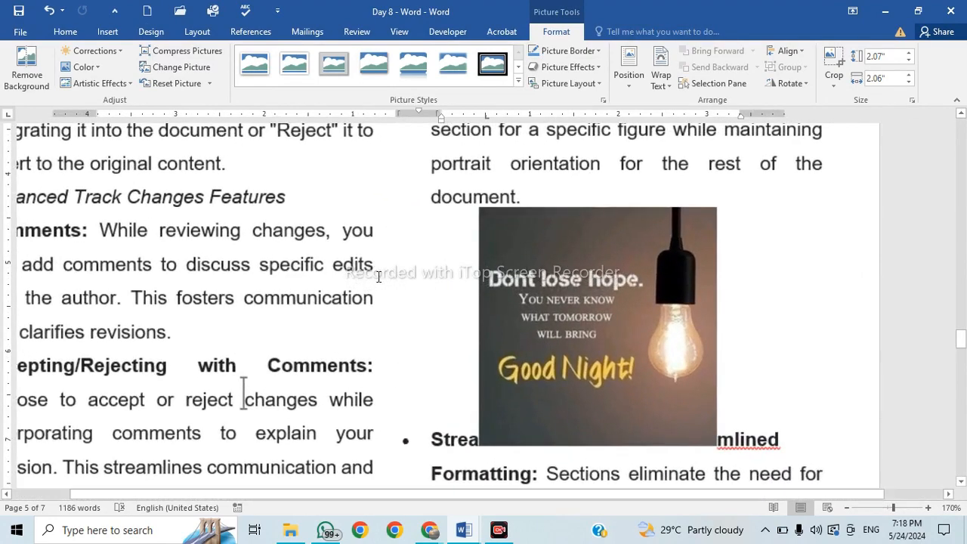
{"action": "left_click", "coordinate": [603, 307]}
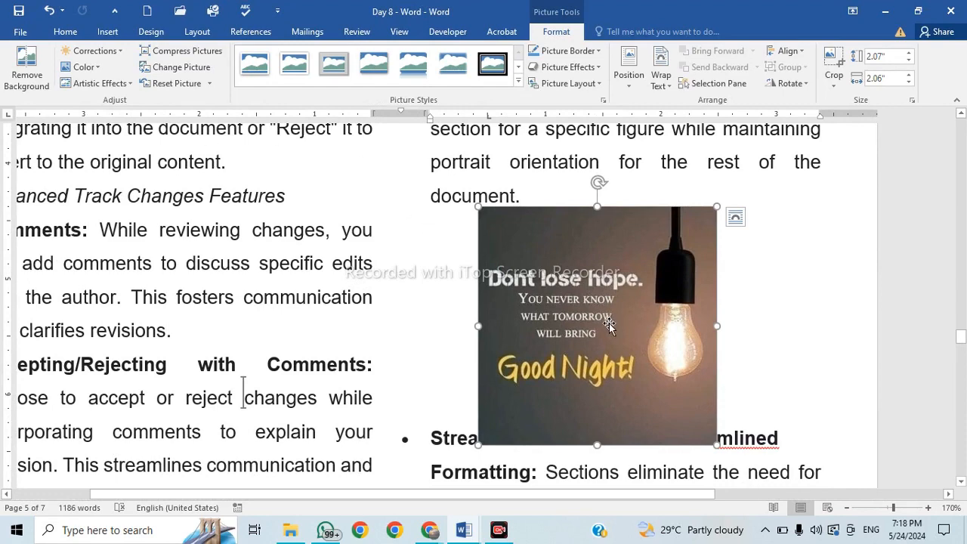
{"action": "left_click", "coordinate": [119, 53]}
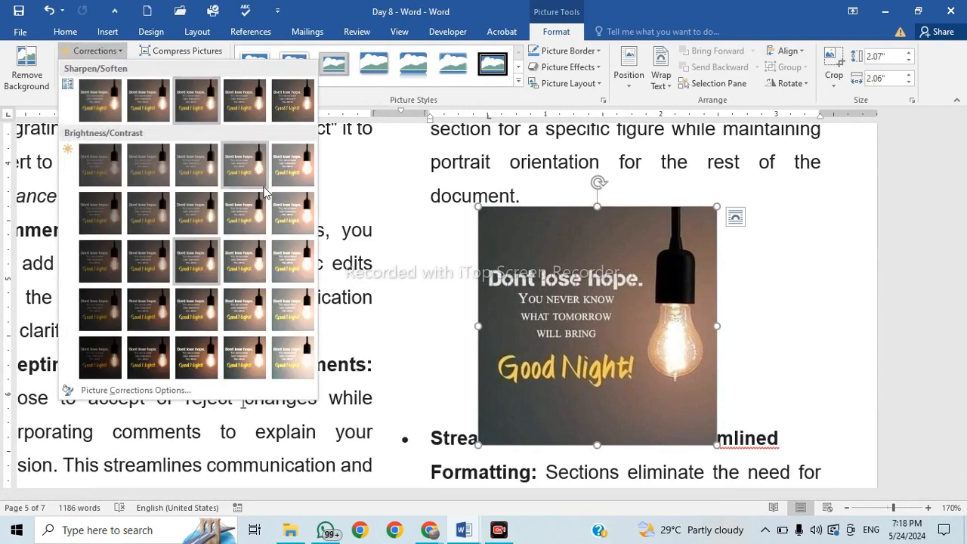
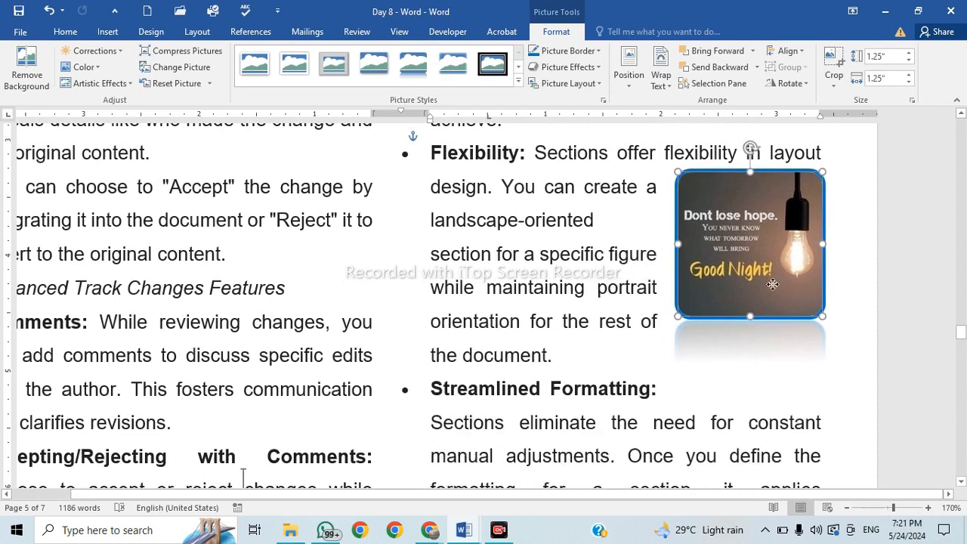
Wrap the Flexibility text squarely around the Good Night picture and nudge the picture left.
{"action": "left_click", "coordinate": [663, 84]}
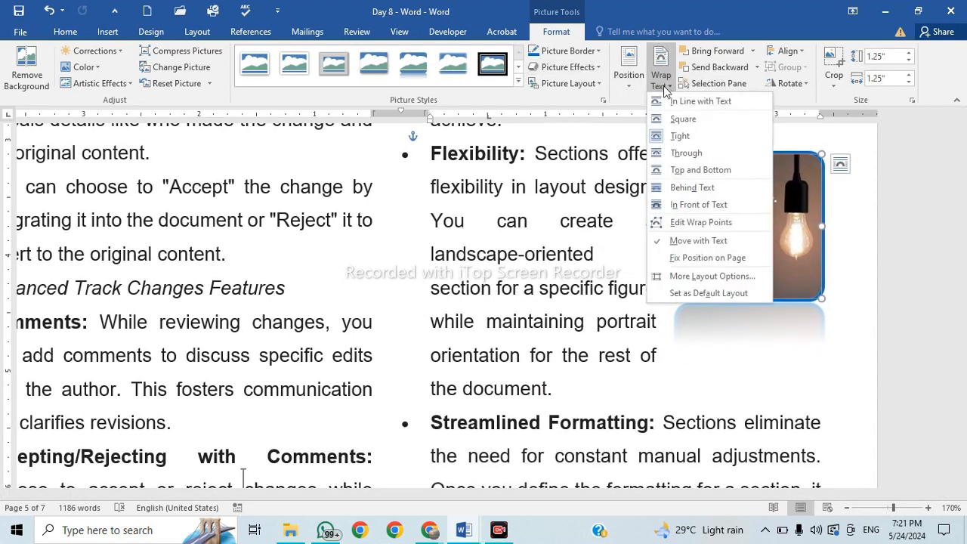
{"action": "left_click", "coordinate": [688, 119]}
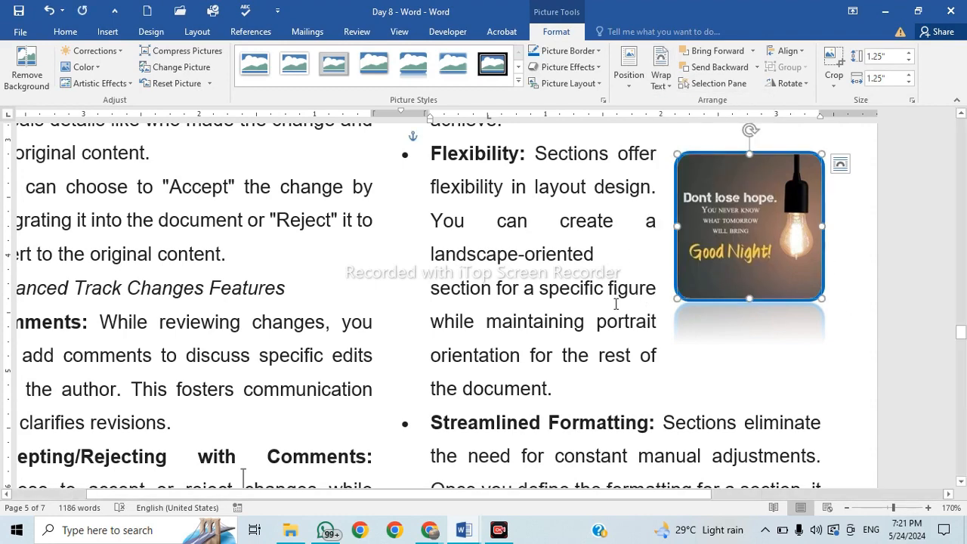
{"action": "mouse_move", "coordinate": [732, 263]}
{"action": "left_mouse_down"}
{"action": "mouse_move", "coordinate": [524, 262]}
{"action": "mouse_move", "coordinate": [181, 300]}
{"action": "mouse_move", "coordinate": [140, 406]}
{"action": "mouse_move", "coordinate": [147, 277]}
{"action": "mouse_move", "coordinate": [167, 230]}
{"action": "mouse_move", "coordinate": [363, 212]}
{"action": "mouse_move", "coordinate": [721, 248]}
{"action": "mouse_move", "coordinate": [668, 277]}
{"action": "mouse_move", "coordinate": [606, 268]}
{"action": "mouse_move", "coordinate": [634, 399]}
{"action": "mouse_move", "coordinate": [715, 267]}
{"action": "mouse_move", "coordinate": [707, 262]}
{"action": "mouse_move", "coordinate": [731, 263]}
{"action": "left_mouse_up"}
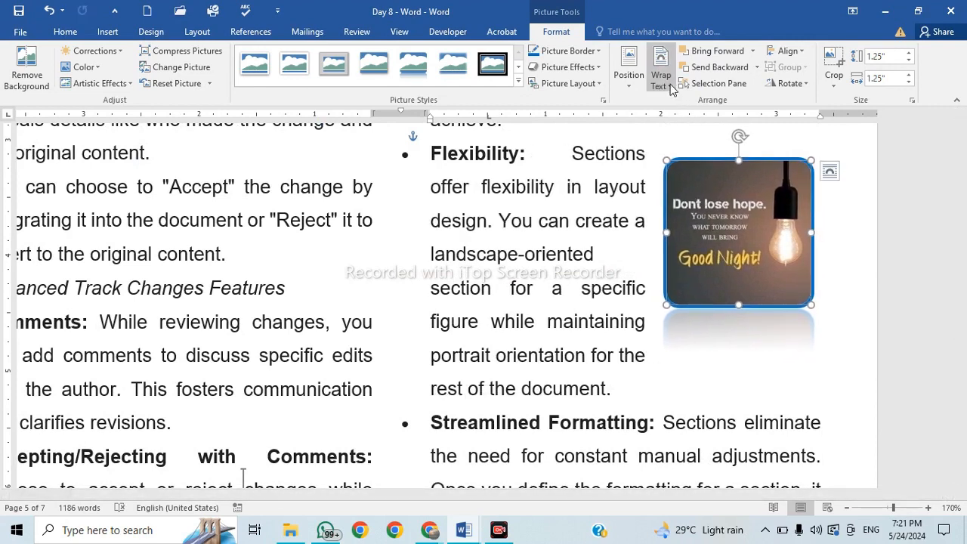
{"action": "left_click", "coordinate": [661, 79]}
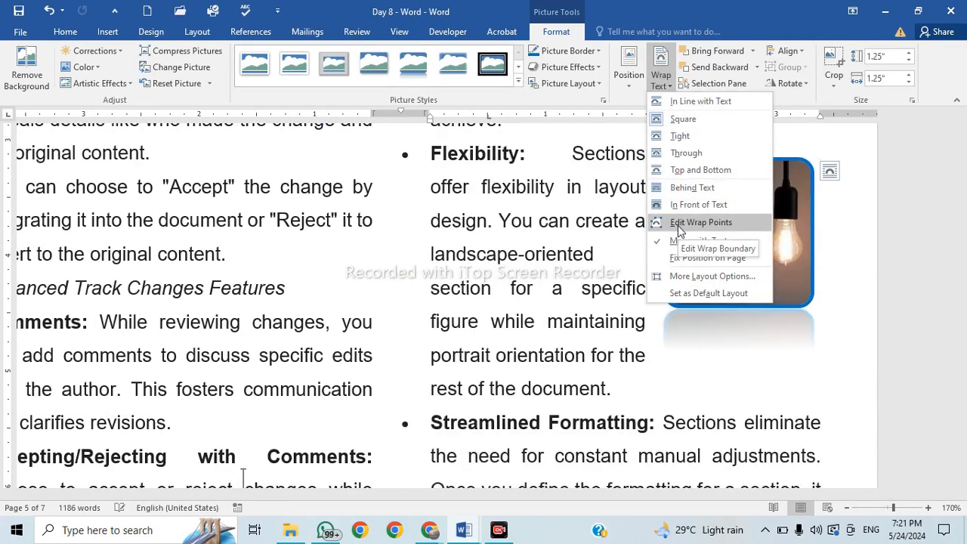
{"action": "left_click", "coordinate": [637, 412]}
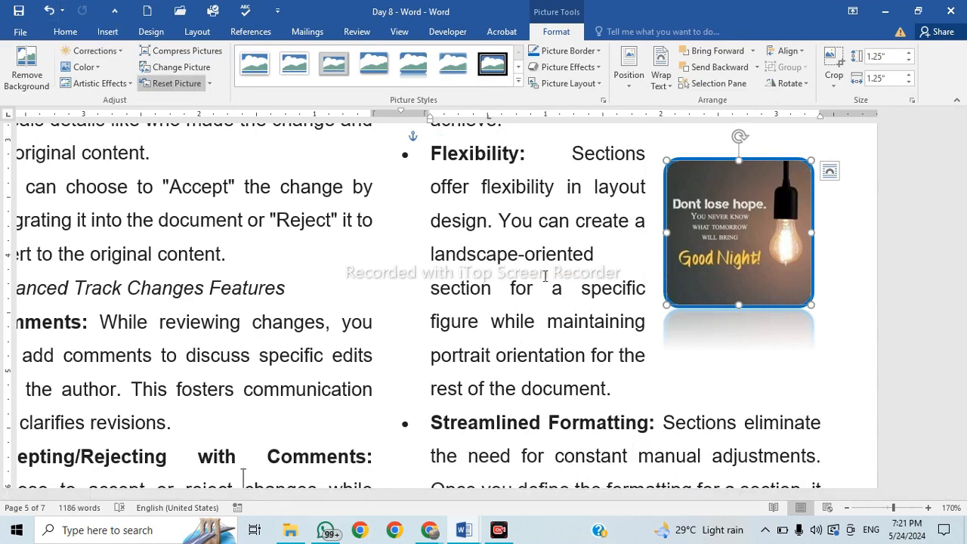
{"action": "left_click", "coordinate": [589, 321]}
{"action": "scroll", "coordinate": [582, 385], "scroll_direction": "down", "scroll_amount": 3}
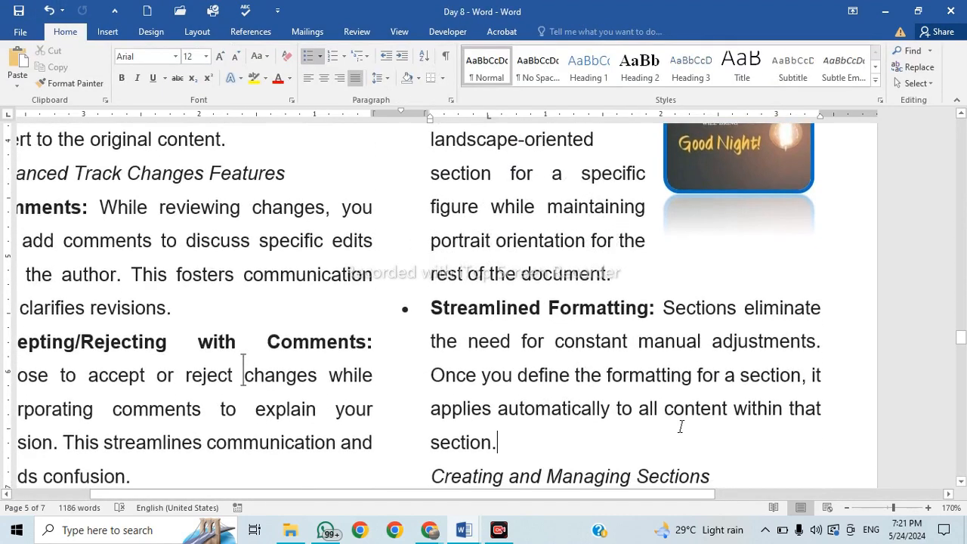
Insert the li-letter image from the Pictures folder after the Comments paragraph in the left column.
{"action": "scroll", "coordinate": [680, 427], "scroll_direction": "down", "scroll_amount": 5, "text": "ctrl"}
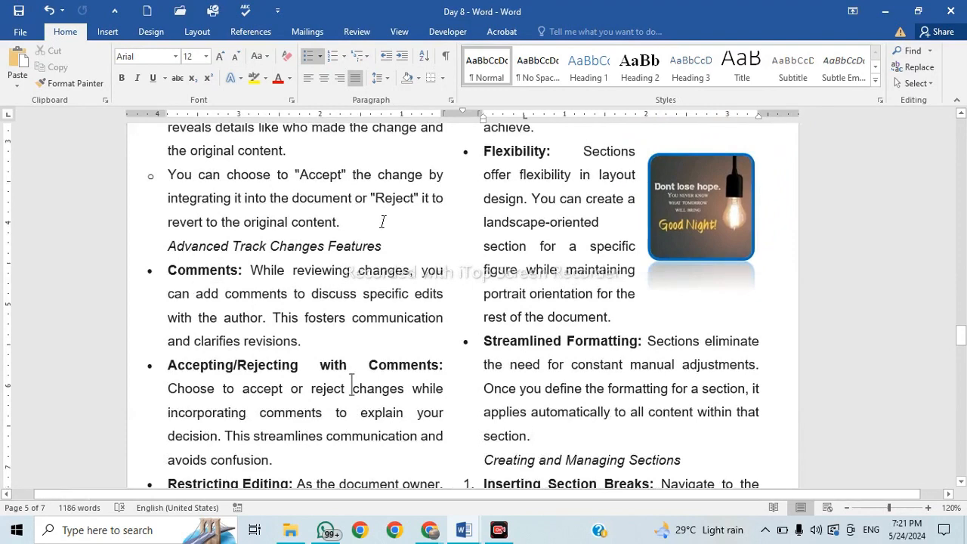
{"action": "left_click", "coordinate": [383, 221]}
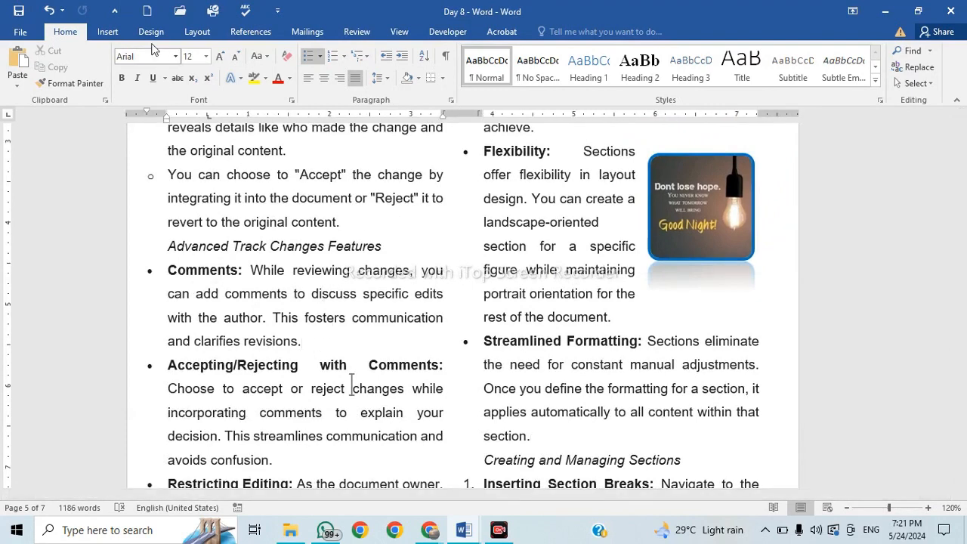
{"action": "left_click", "coordinate": [108, 31]}
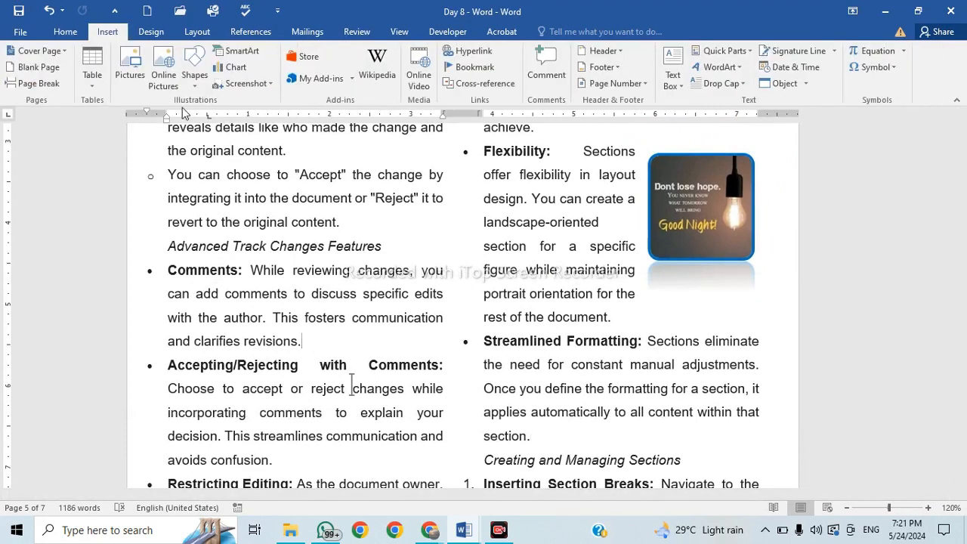
{"action": "left_click", "coordinate": [132, 88]}
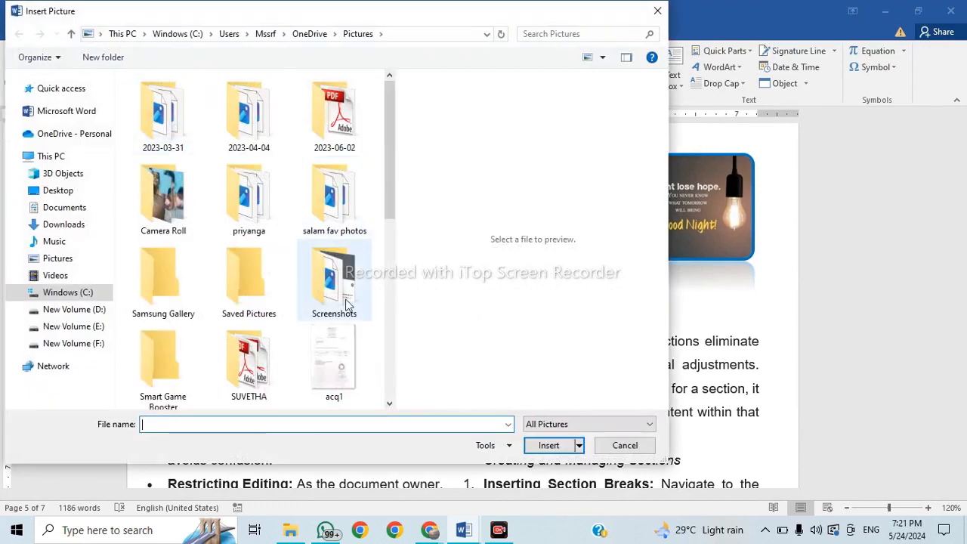
{"action": "scroll", "coordinate": [309, 340], "scroll_direction": "down", "scroll_amount": 5}
{"action": "left_click", "coordinate": [172, 351]}
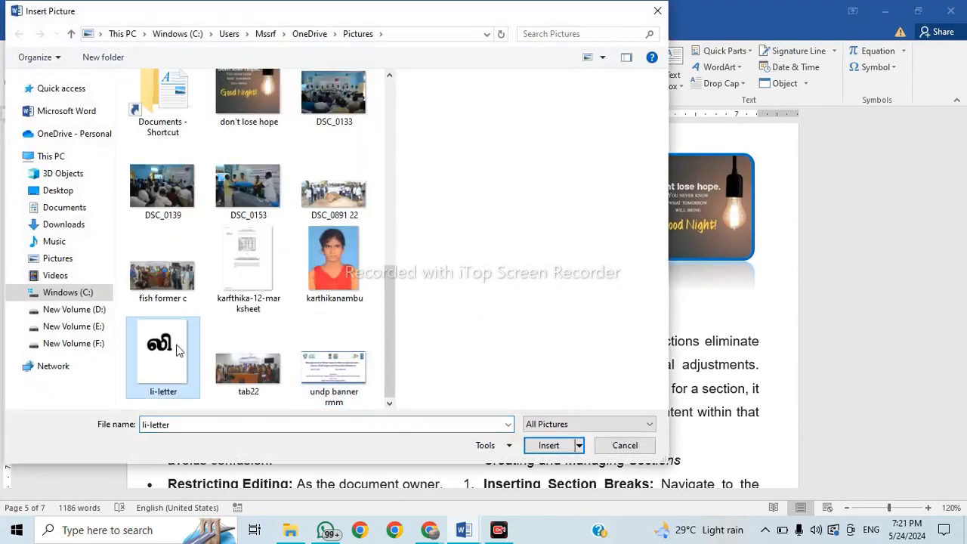
{"action": "left_click", "coordinate": [549, 445]}
{"action": "scroll", "coordinate": [411, 395], "scroll_direction": "down", "scroll_amount": 4}
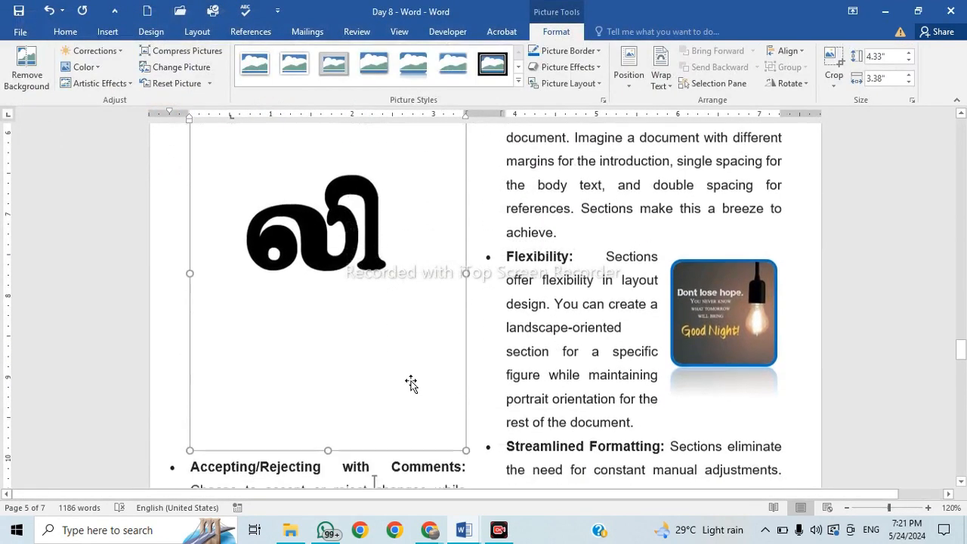
{"action": "scroll", "coordinate": [412, 380], "scroll_direction": "up", "scroll_amount": 3}
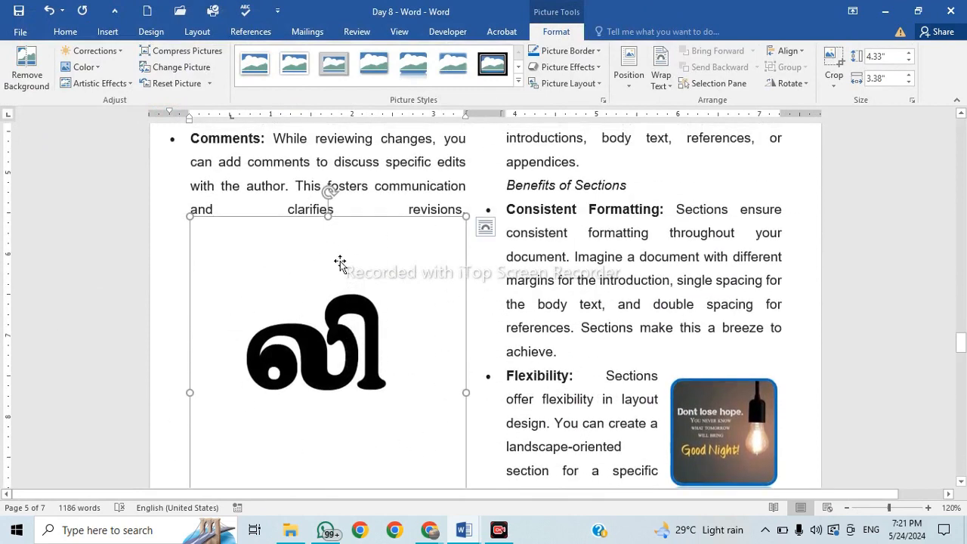
{"action": "scroll", "coordinate": [340, 263], "scroll_direction": "down", "scroll_amount": 1}
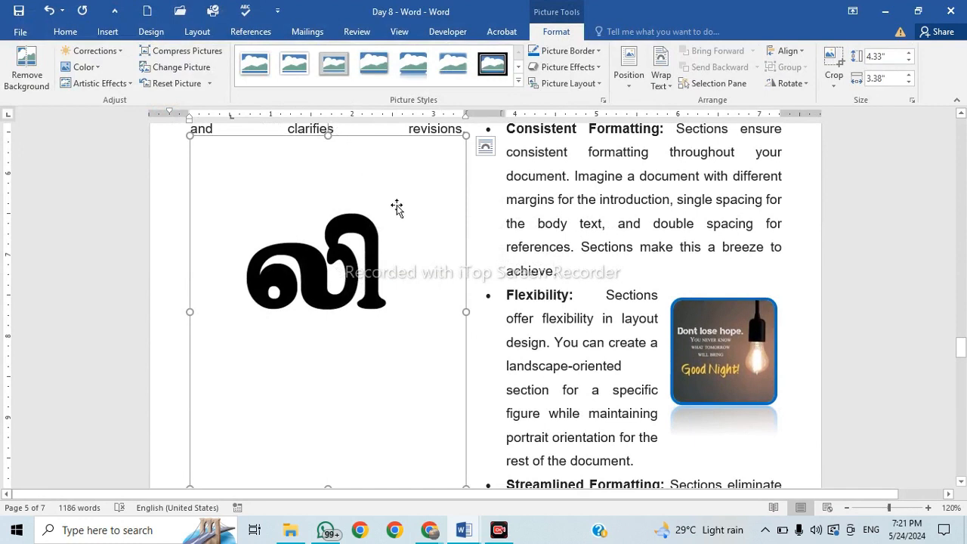
Crop the li-letter picture tightly around the black letter to about 1.29" by 1.83".
{"action": "left_click", "coordinate": [836, 65]}
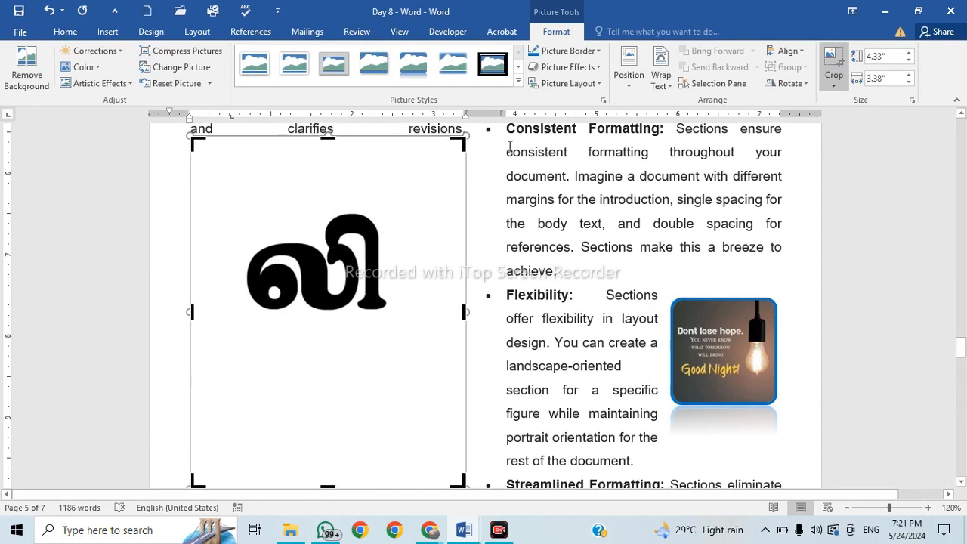
{"action": "left_click_drag", "start_coordinate": [462, 143], "coordinate": [393, 208]}
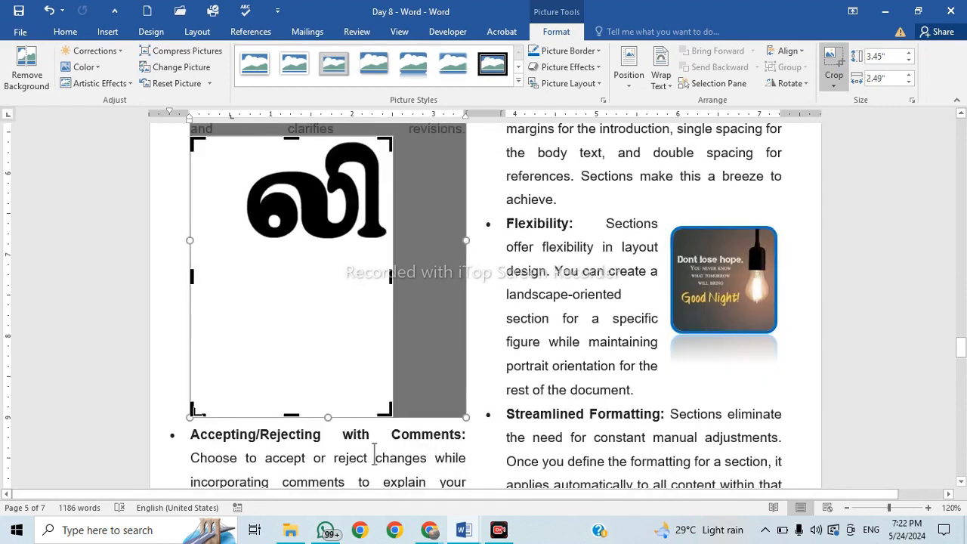
{"action": "left_click_drag", "start_coordinate": [194, 411], "coordinate": [241, 247]}
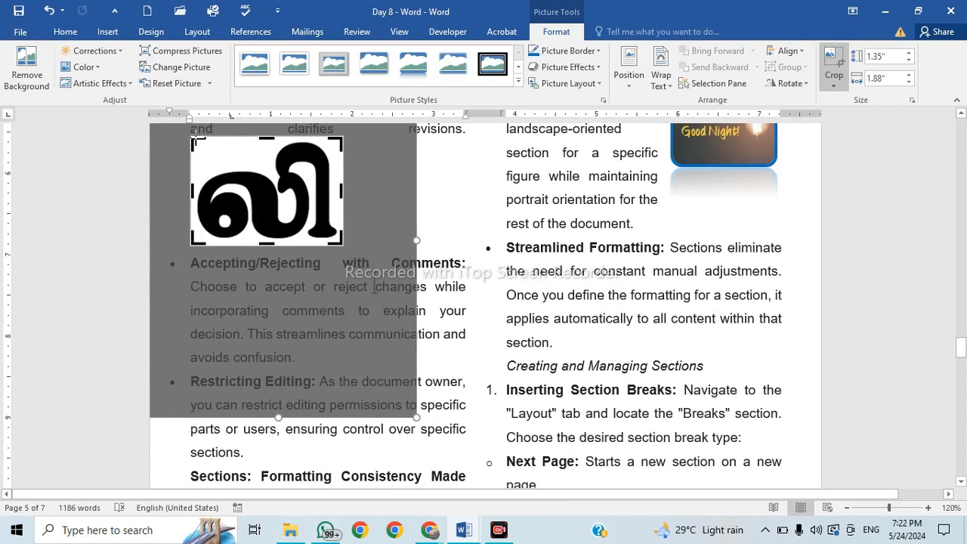
{"action": "left_click_drag", "start_coordinate": [197, 139], "coordinate": [193, 139]}
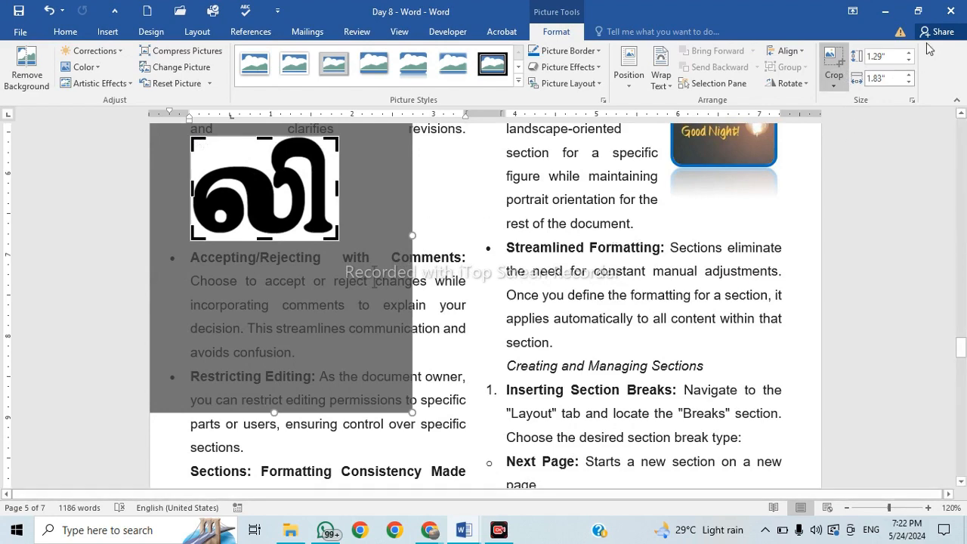
{"action": "left_click", "coordinate": [860, 174]}
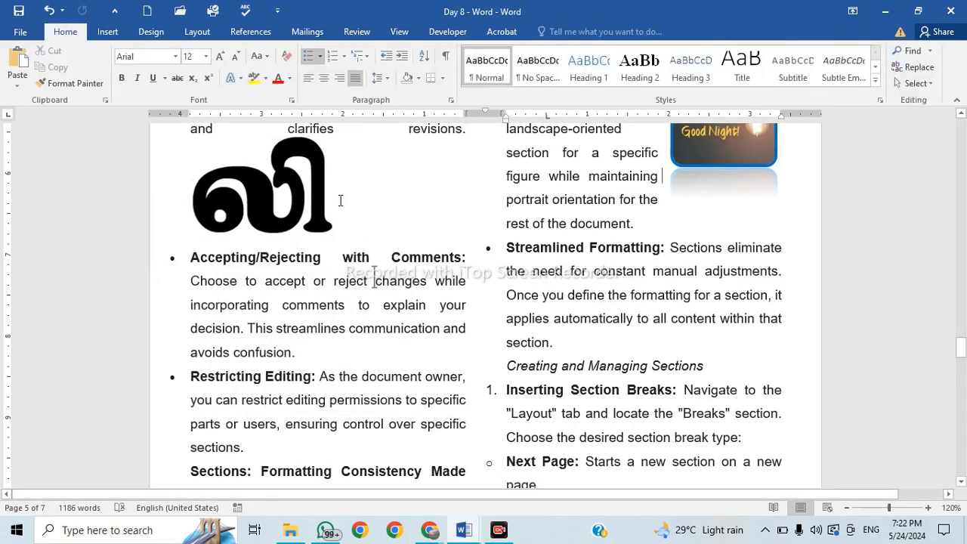
Set the letter picture to Tight wrapping and drag it into the Accepting/Rejecting with Comments paragraph.
{"action": "scroll", "coordinate": [296, 296], "scroll_direction": "up", "scroll_amount": 1}
{"action": "left_click", "coordinate": [225, 272]}
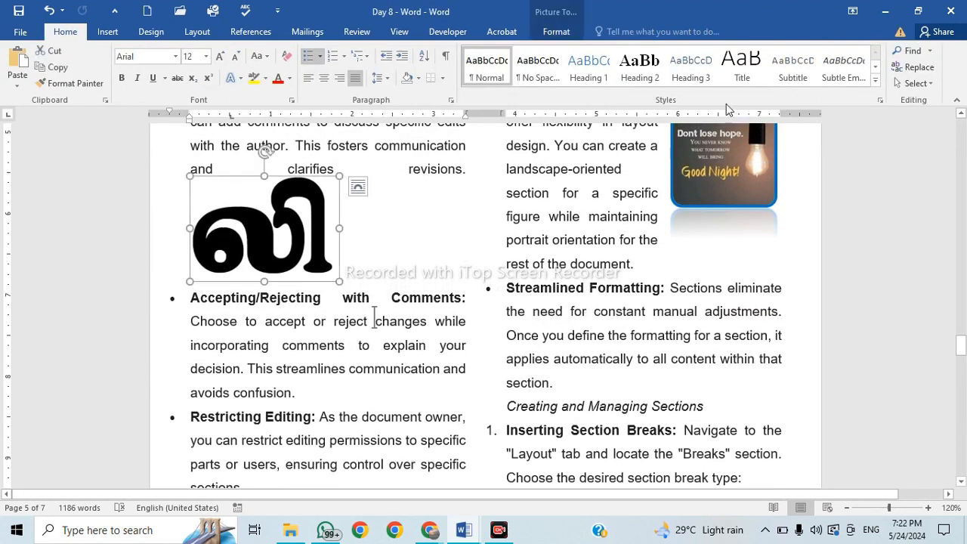
{"action": "left_click_drag", "start_coordinate": [225, 272], "coordinate": [249, 245]}
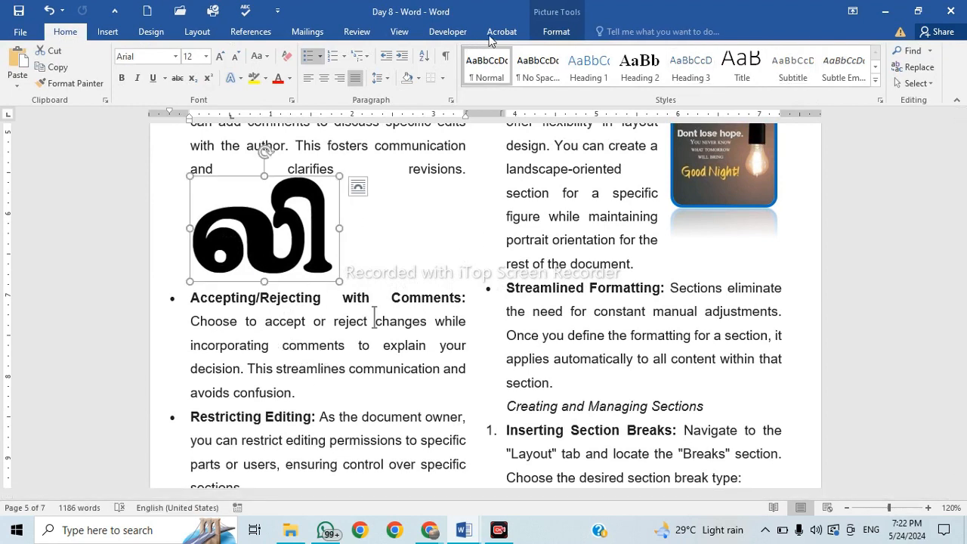
{"action": "left_click", "coordinate": [560, 33]}
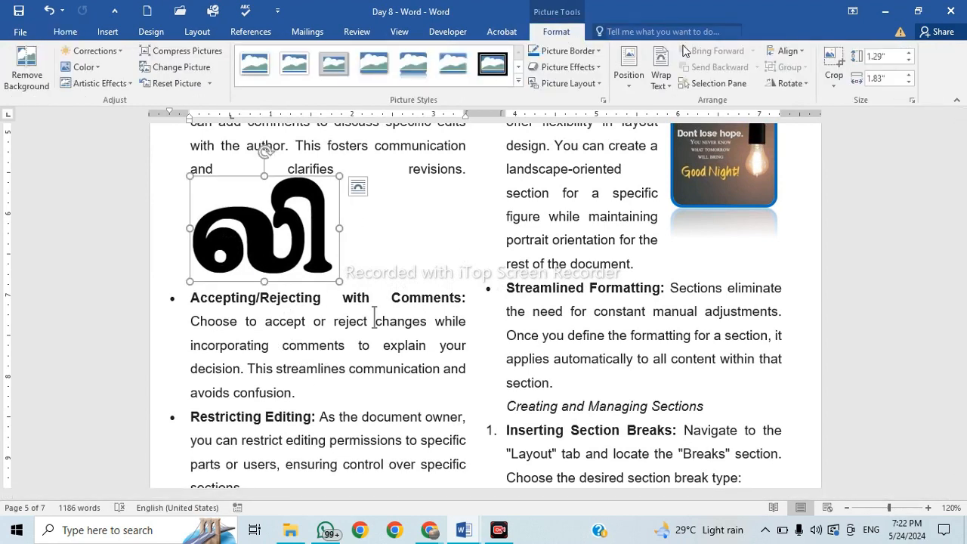
{"action": "left_click", "coordinate": [665, 79]}
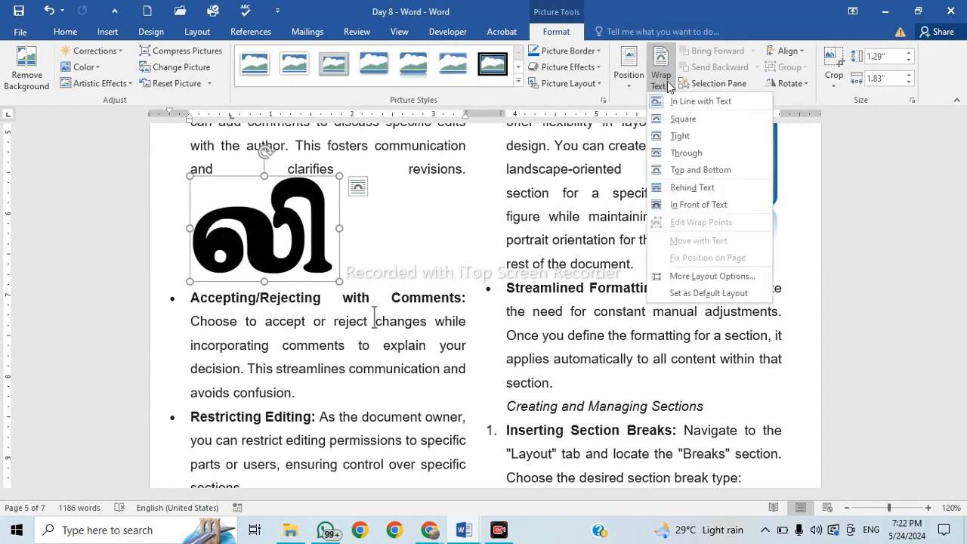
{"action": "left_click", "coordinate": [698, 145]}
{"action": "left_click_drag", "start_coordinate": [265, 240], "coordinate": [366, 287]}
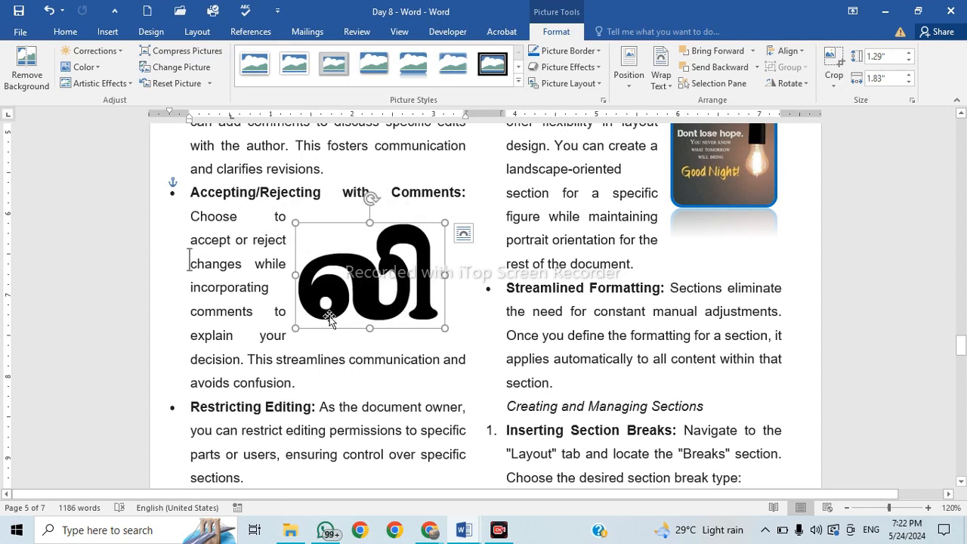
Edit the letter picture's wrap points, pulling the top-left and bottom-right boundary points inward.
{"action": "left_click", "coordinate": [662, 86]}
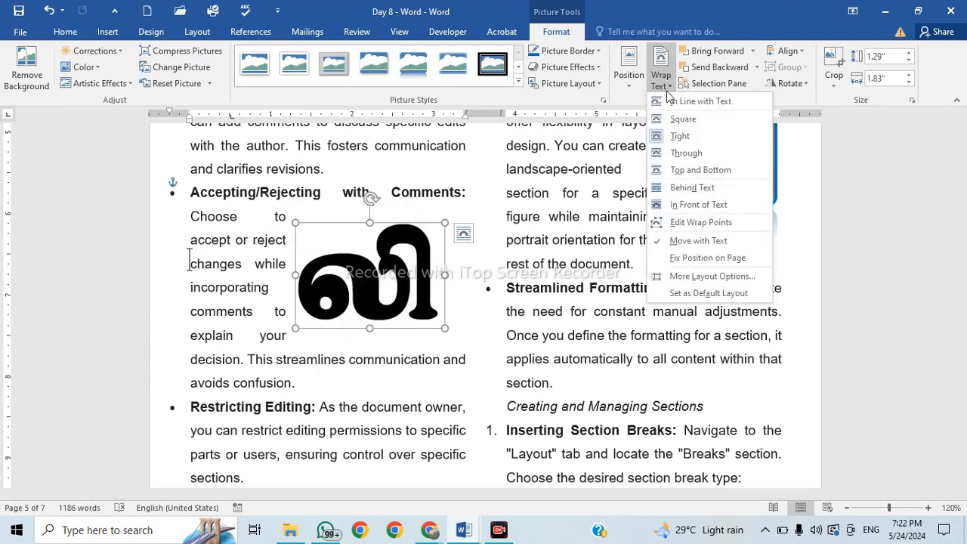
{"action": "left_click", "coordinate": [708, 225]}
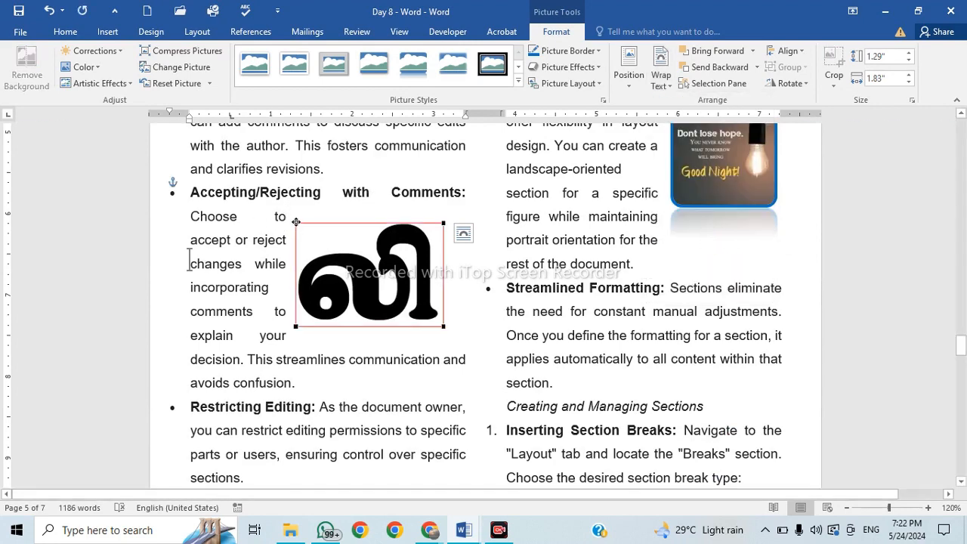
{"action": "left_click_drag", "start_coordinate": [296, 221], "coordinate": [364, 238]}
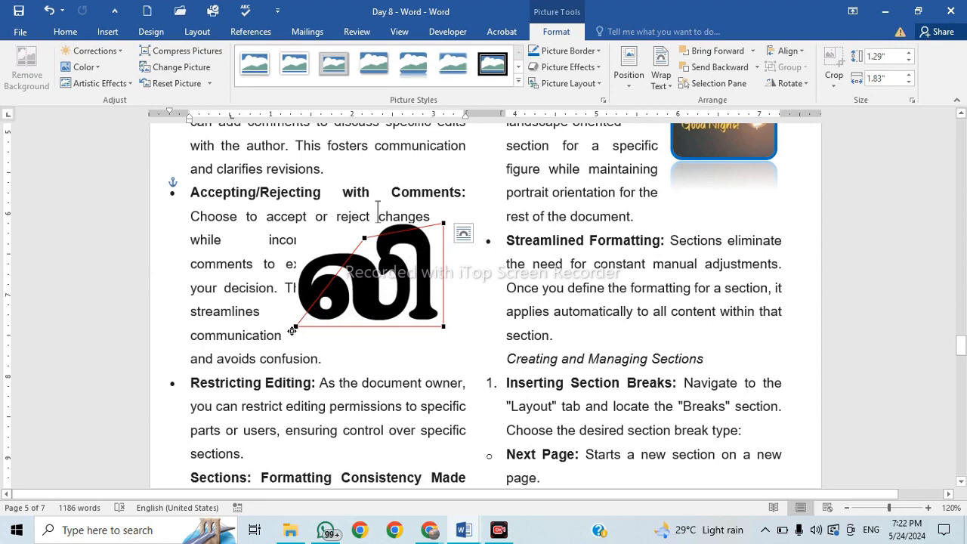
{"action": "left_click_drag", "start_coordinate": [365, 238], "coordinate": [306, 243]}
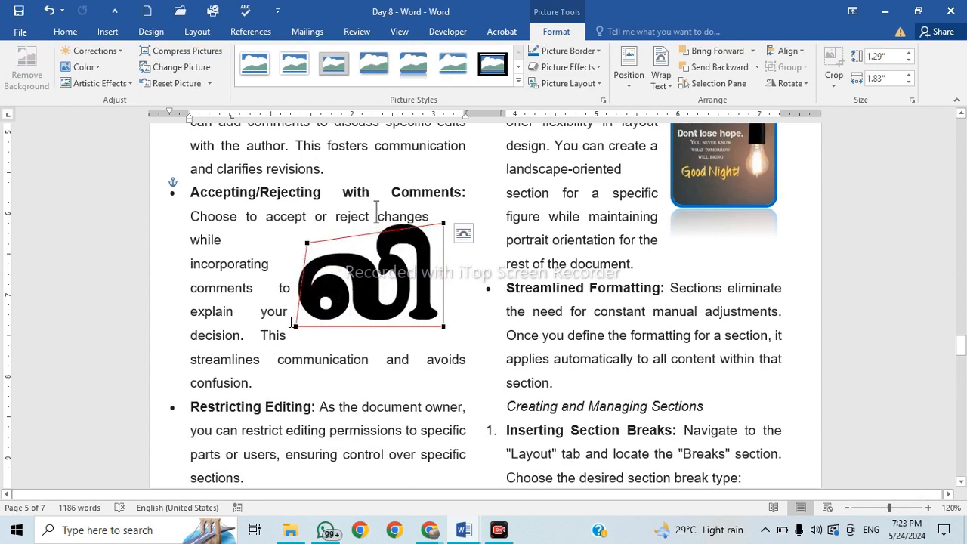
{"action": "mouse_move", "coordinate": [441, 326]}
{"action": "left_mouse_down"}
{"action": "mouse_move", "coordinate": [424, 315]}
{"action": "mouse_move", "coordinate": [441, 323]}
{"action": "left_mouse_up"}
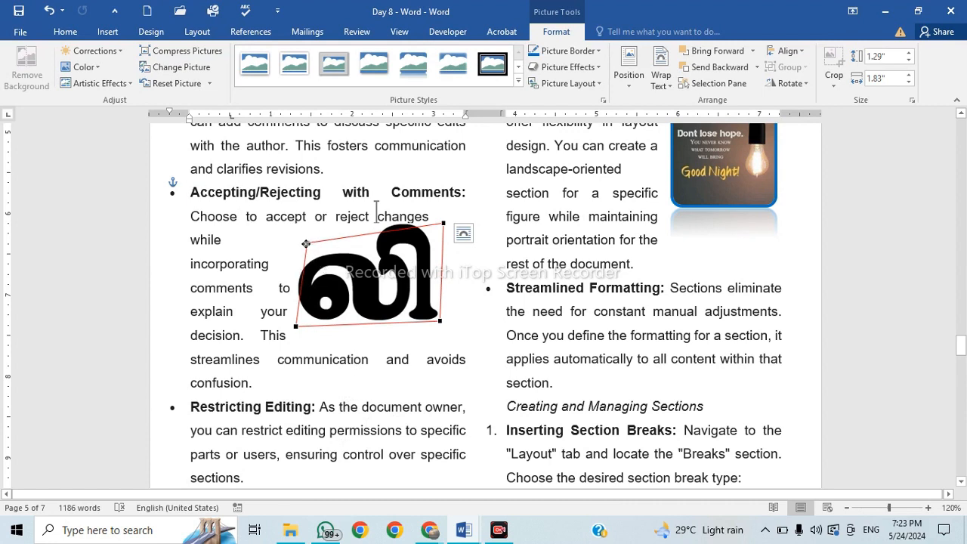
{"action": "left_click_drag", "start_coordinate": [306, 244], "coordinate": [295, 246]}
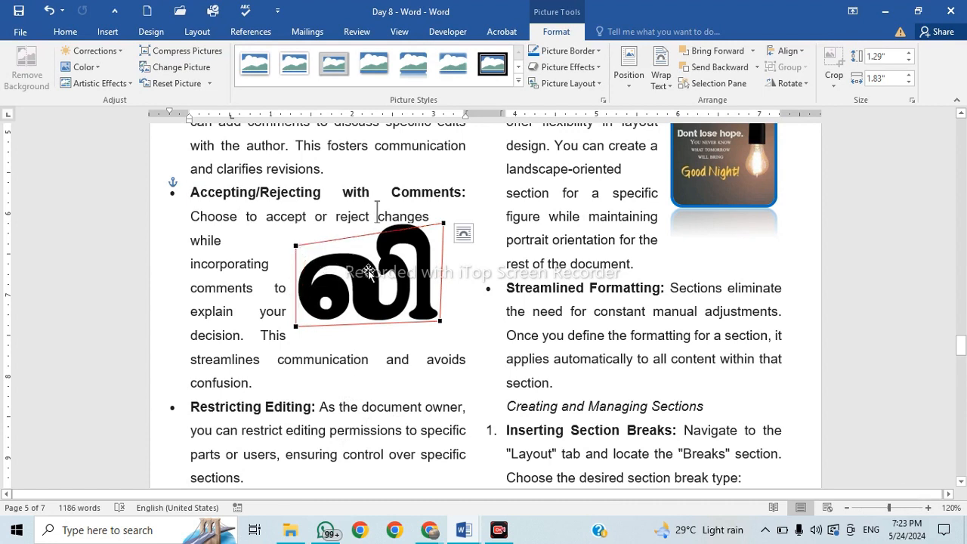
{"action": "left_click", "coordinate": [670, 85]}
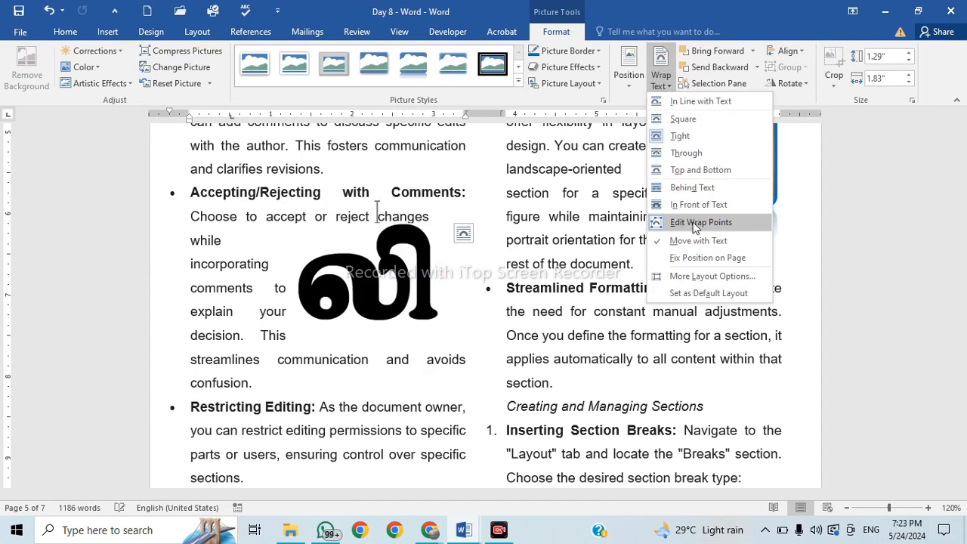
{"action": "left_click", "coordinate": [695, 226]}
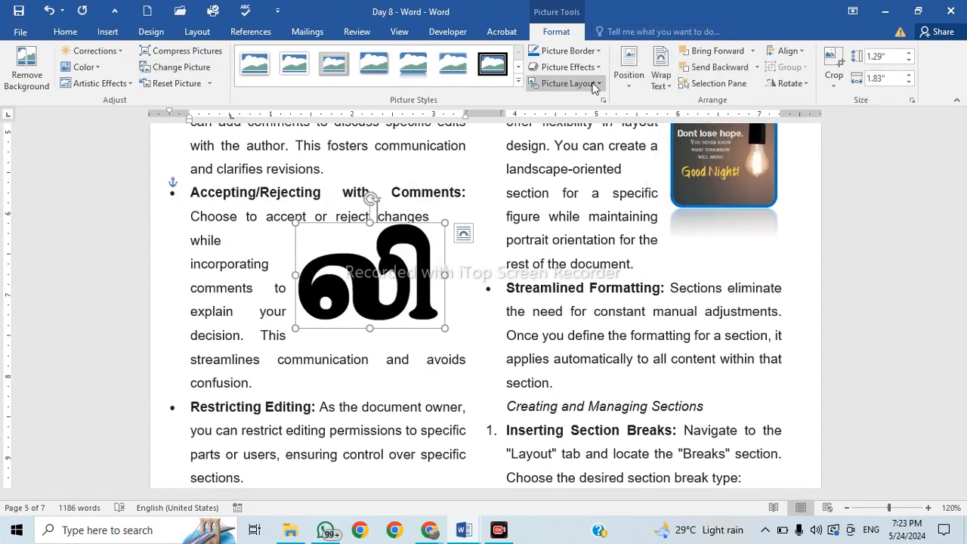
Position the letter picture at the left of the Comments paragraph with text wrapping around it.
{"action": "left_click", "coordinate": [634, 84]}
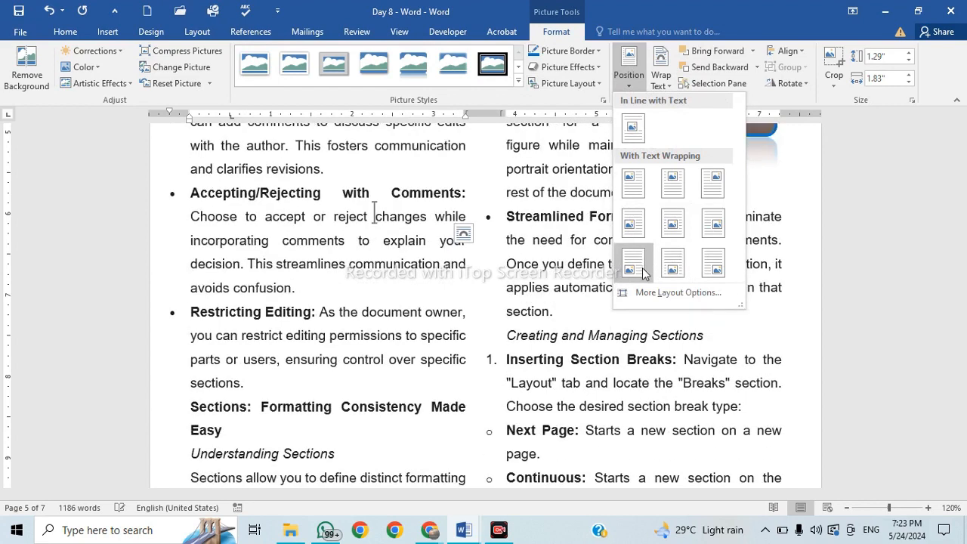
{"action": "left_click", "coordinate": [644, 226]}
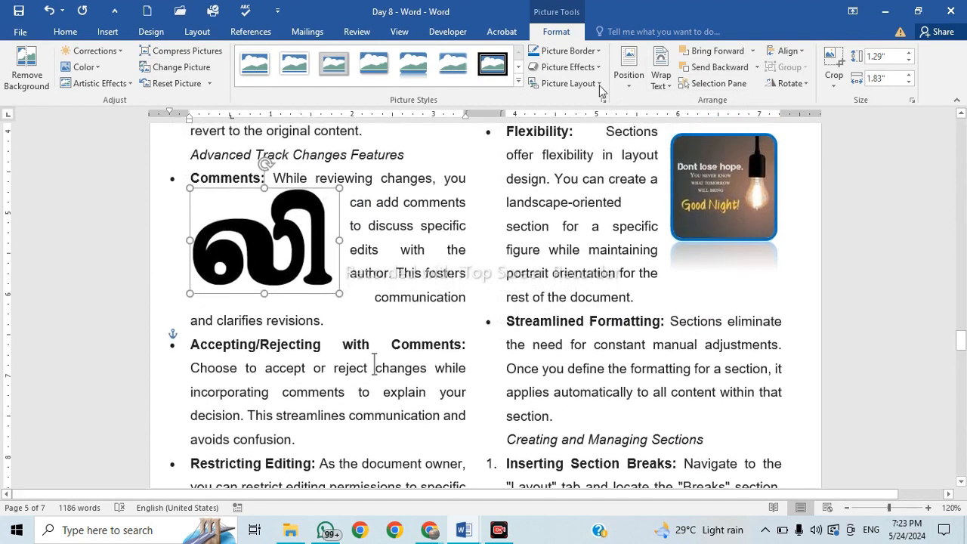
{"action": "left_click", "coordinate": [663, 79]}
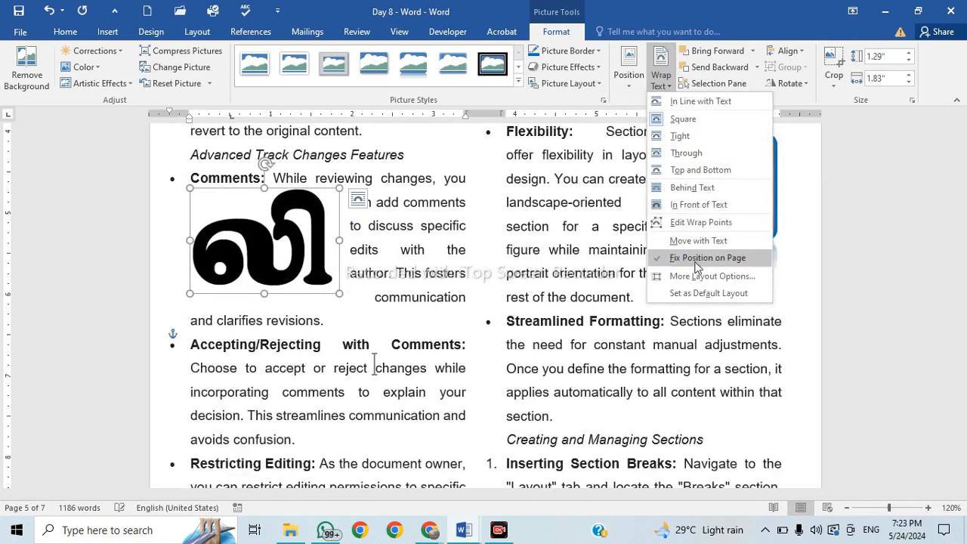
{"action": "left_click", "coordinate": [376, 314]}
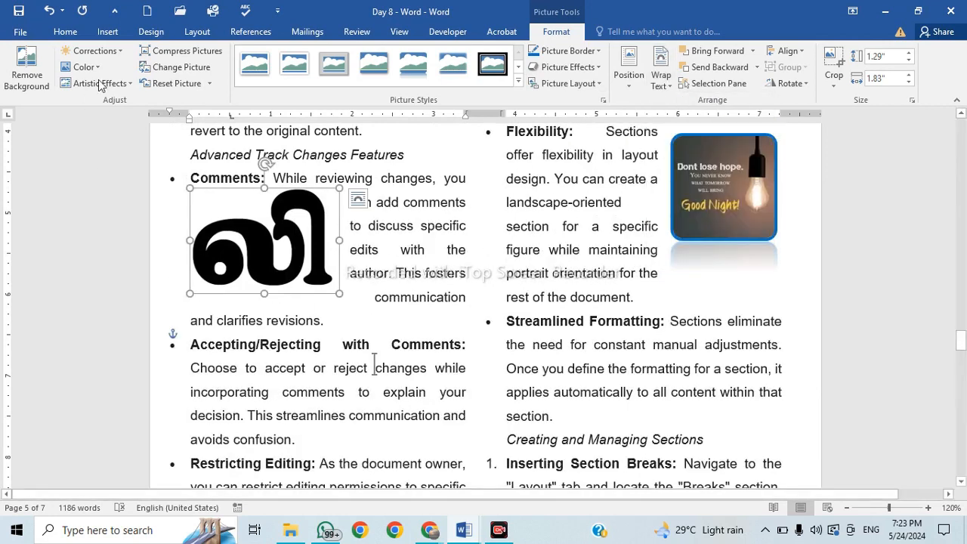
{"action": "left_click", "coordinate": [107, 34]}
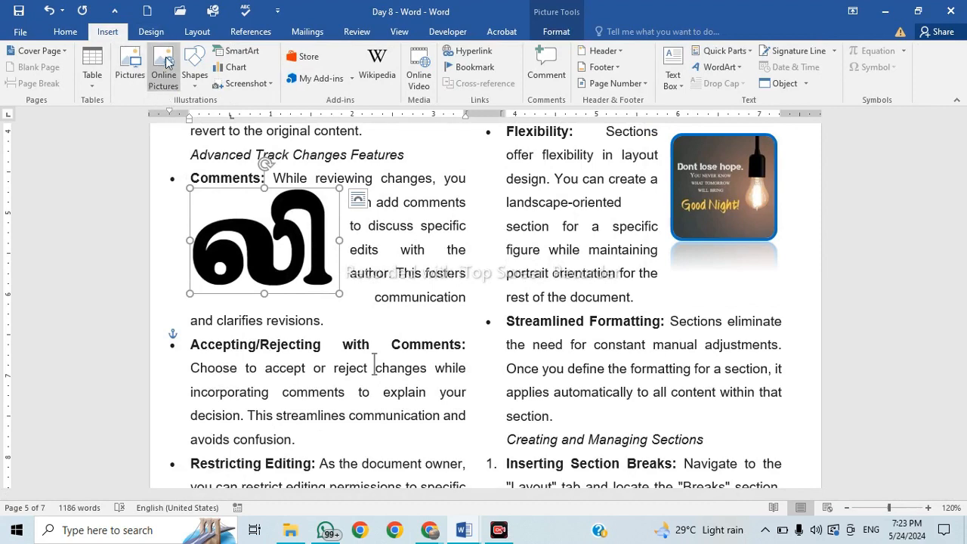
Search online pictures for 'chandrayan'.
{"action": "left_click", "coordinate": [171, 87]}
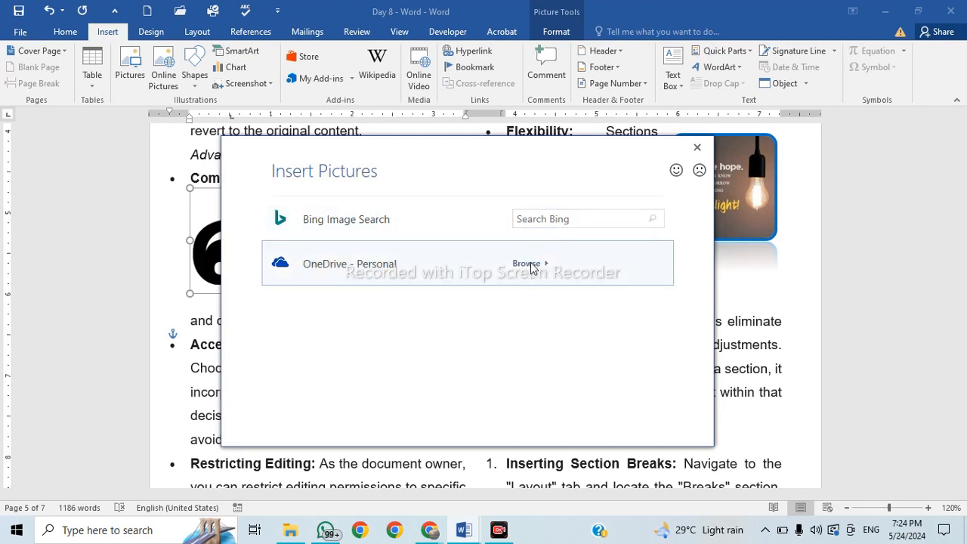
{"action": "left_click", "coordinate": [546, 218]}
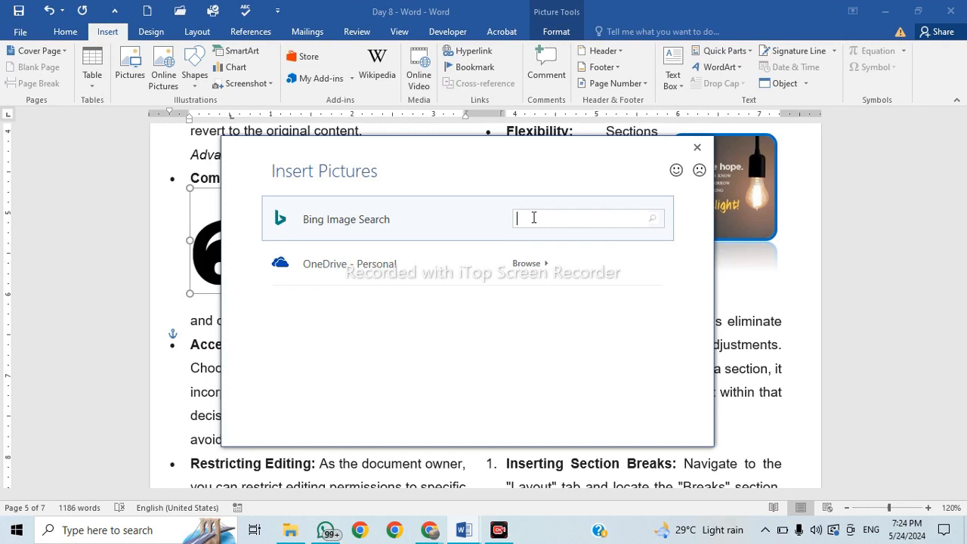
{"action": "type", "text": "chab"}
{"action": "key", "text": "Return"}
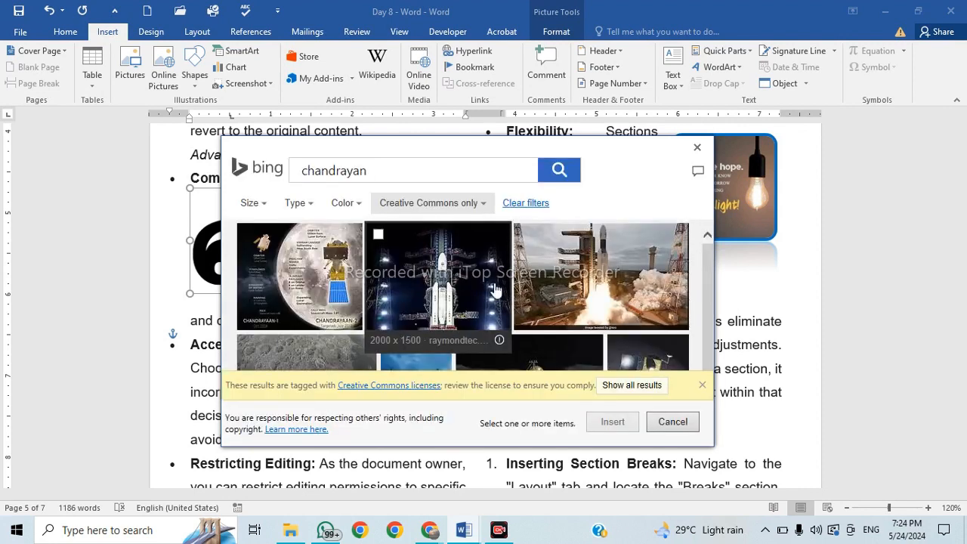
{"action": "scroll", "coordinate": [488, 293], "scroll_direction": "down", "scroll_amount": 2}
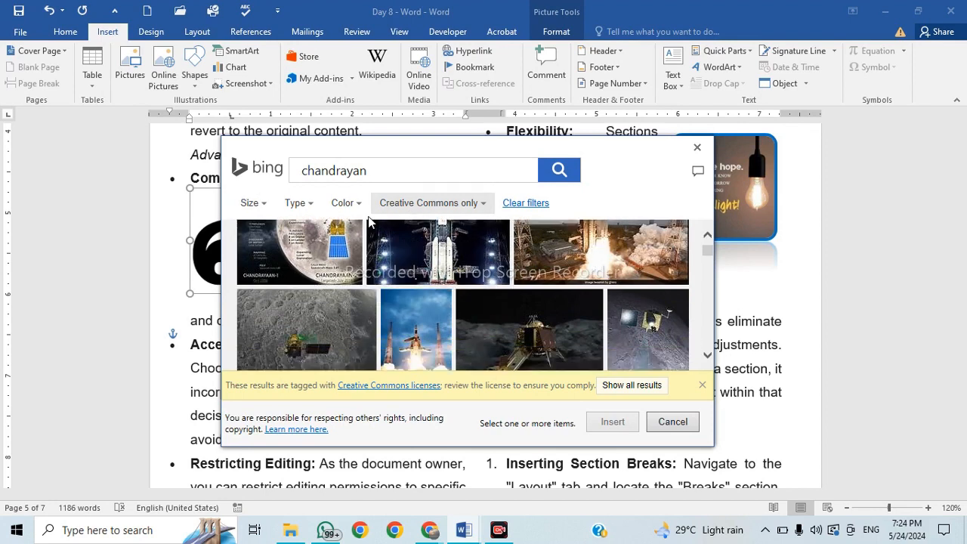
Filter the results to Blue, then Red, and tick the red apple image.
{"action": "left_click", "coordinate": [360, 204]}
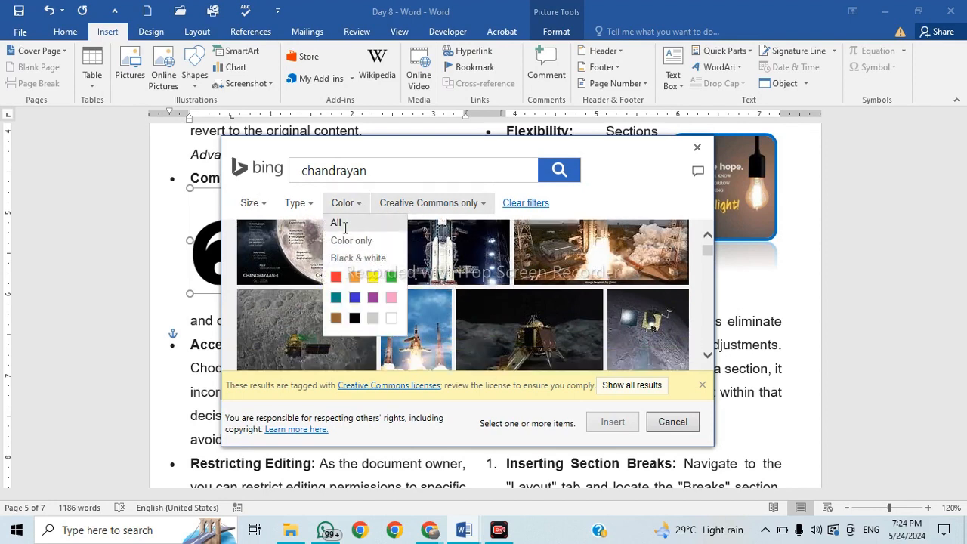
{"action": "left_click", "coordinate": [354, 298]}
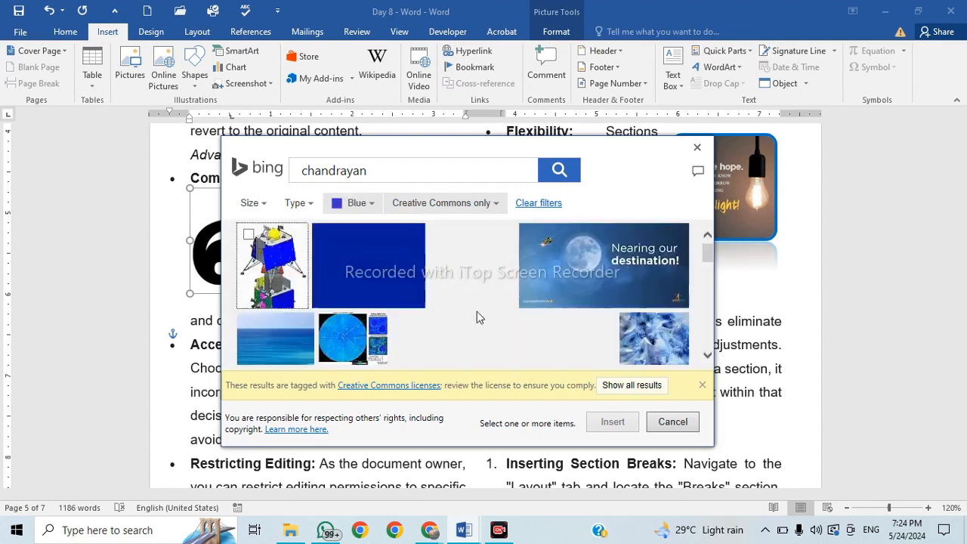
{"action": "scroll", "coordinate": [457, 291], "scroll_direction": "down", "scroll_amount": 1}
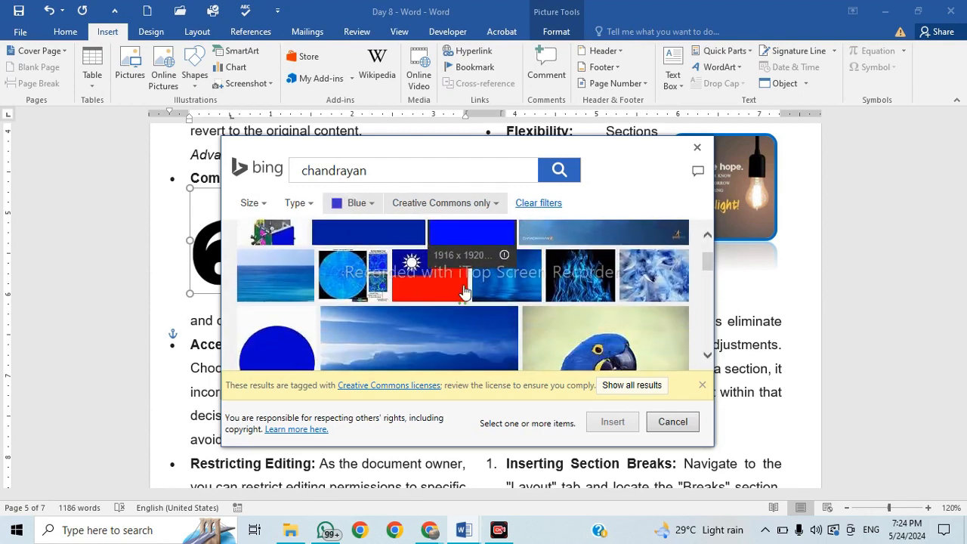
{"action": "scroll", "coordinate": [463, 294], "scroll_direction": "down", "scroll_amount": 2}
{"action": "scroll", "coordinate": [464, 297], "scroll_direction": "up", "scroll_amount": 3}
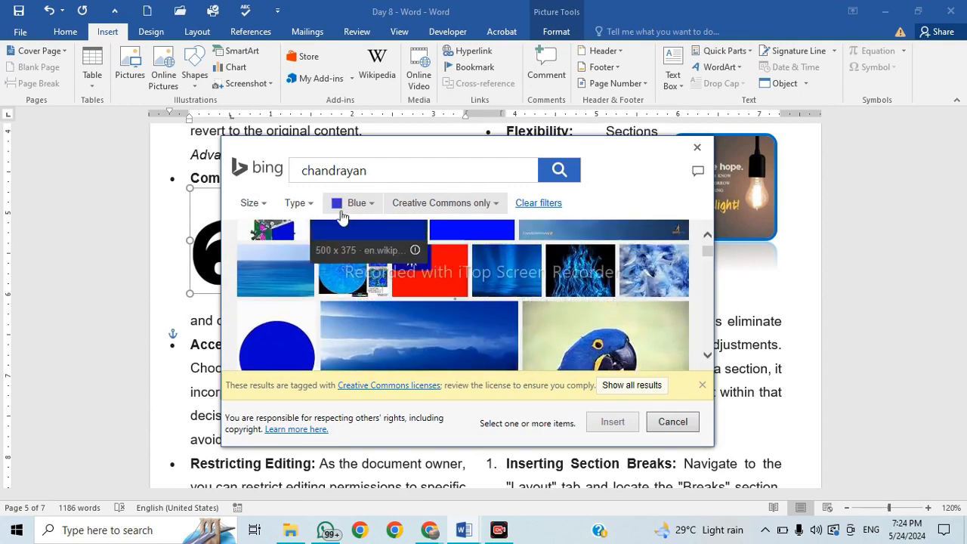
{"action": "left_click", "coordinate": [370, 204]}
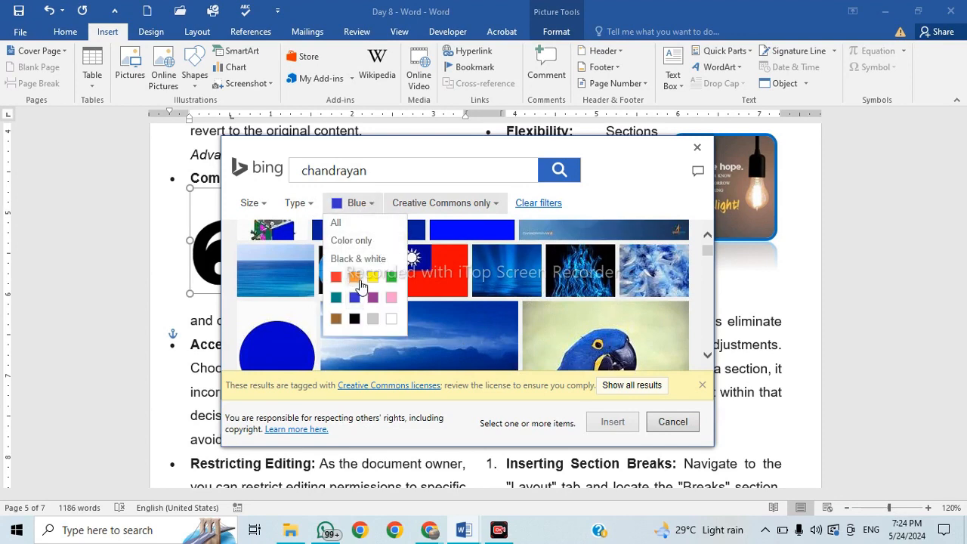
{"action": "left_click", "coordinate": [336, 278]}
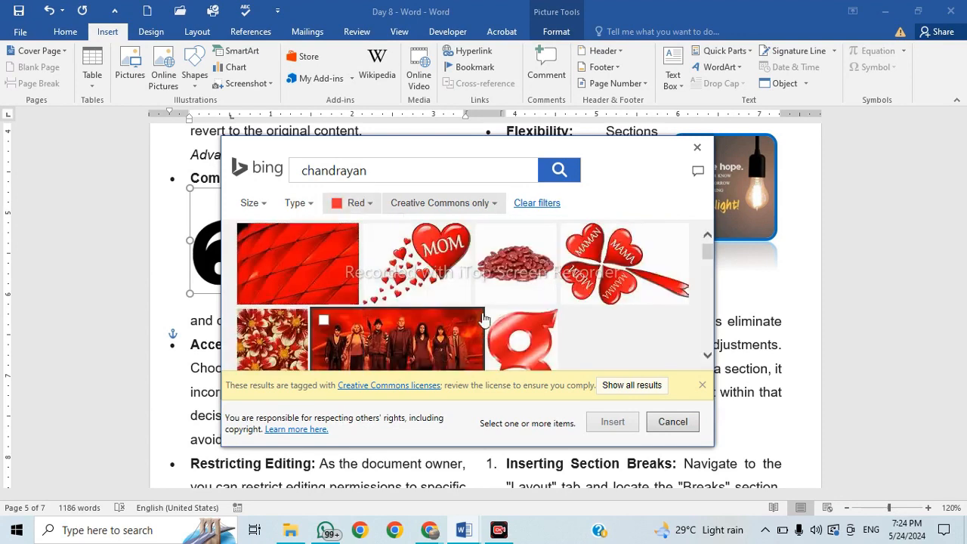
{"action": "scroll", "coordinate": [476, 294], "scroll_direction": "down", "scroll_amount": 4}
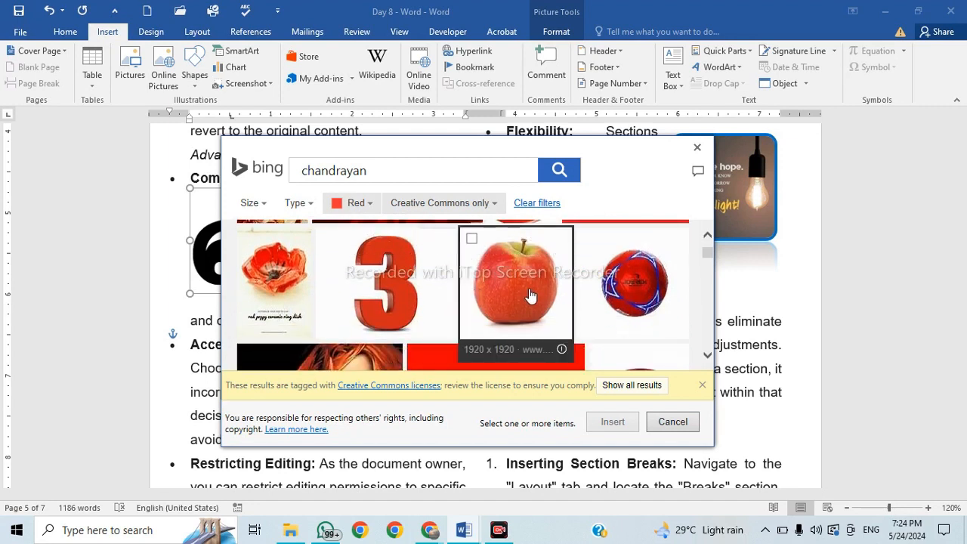
{"action": "left_click", "coordinate": [530, 296]}
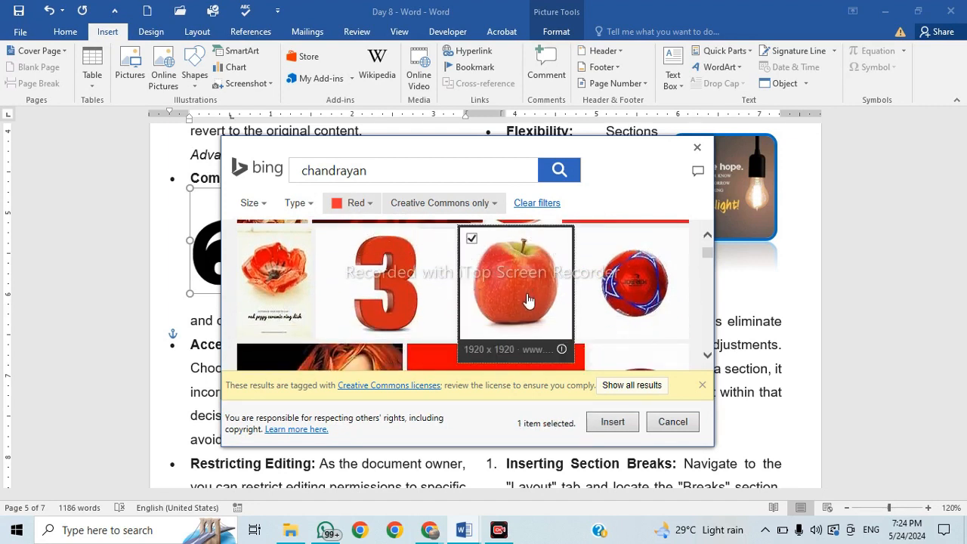
Try inserting the apple image, retrying the failed download twice before cancelling.
{"action": "left_click", "coordinate": [630, 423]}
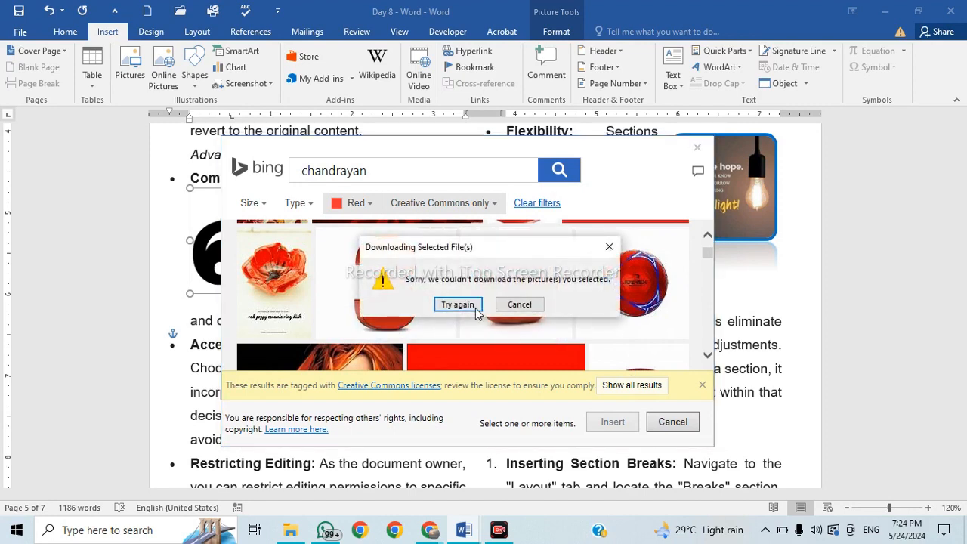
{"action": "left_click", "coordinate": [460, 304]}
{"action": "left_click", "coordinate": [458, 305]}
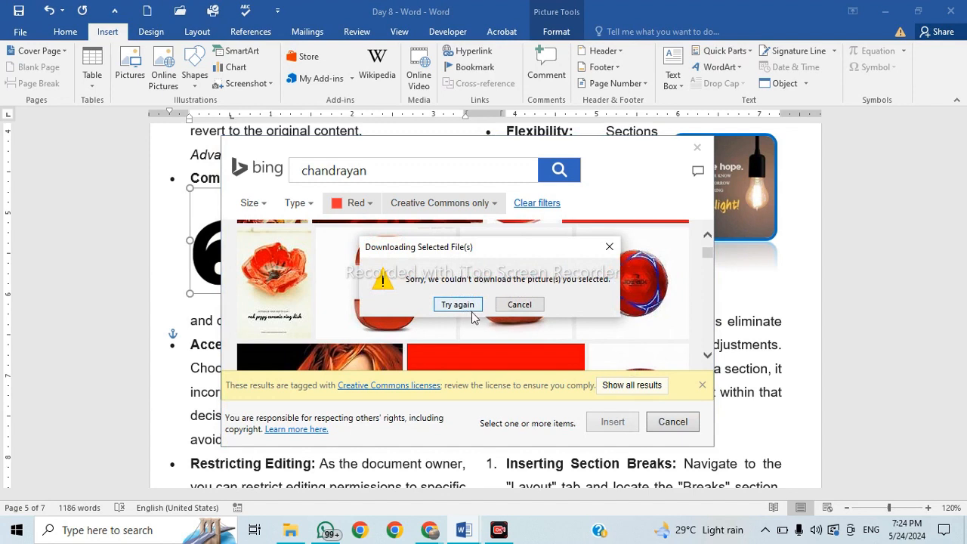
{"action": "left_click", "coordinate": [529, 306]}
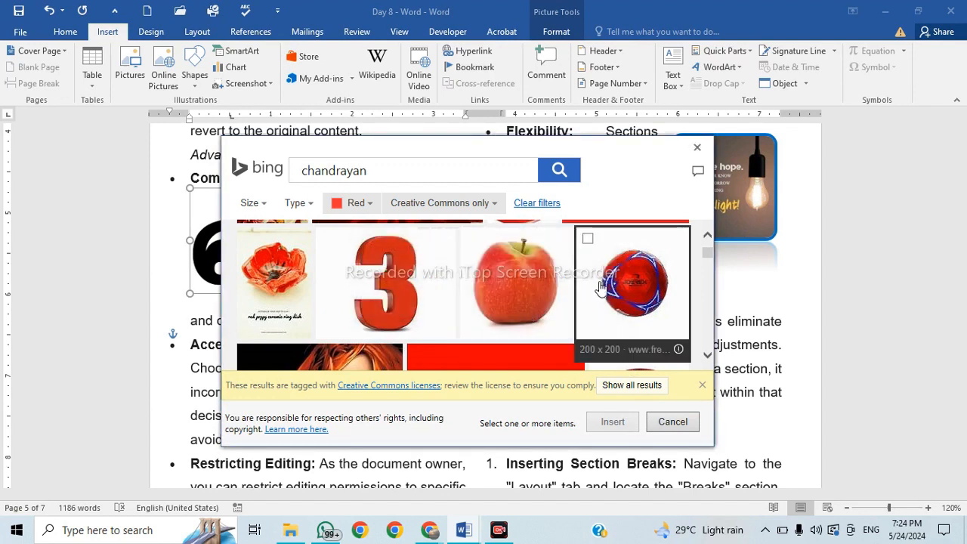
Select the red 3 image instead, insert it, and dismiss the import error.
{"action": "left_click", "coordinate": [326, 240]}
{"action": "left_click", "coordinate": [621, 427]}
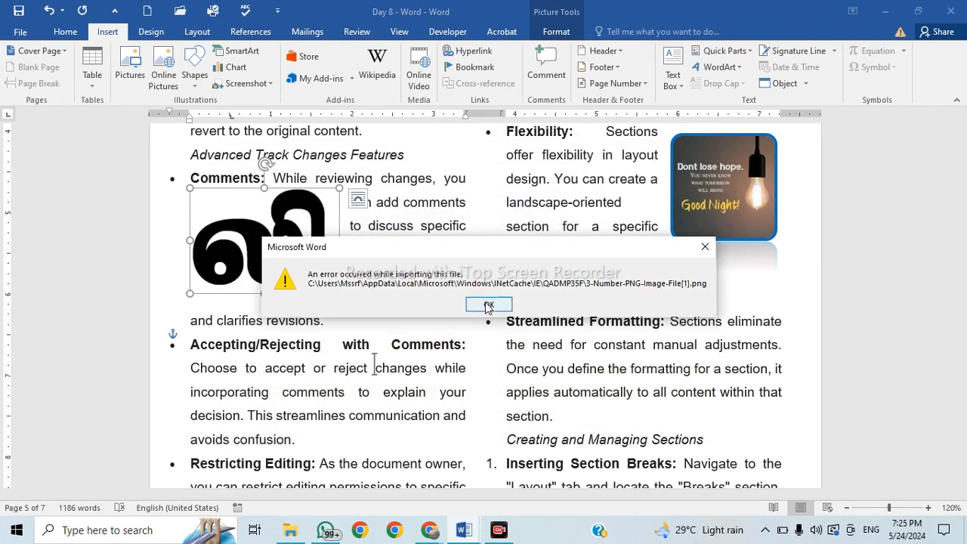
{"action": "left_click", "coordinate": [489, 305]}
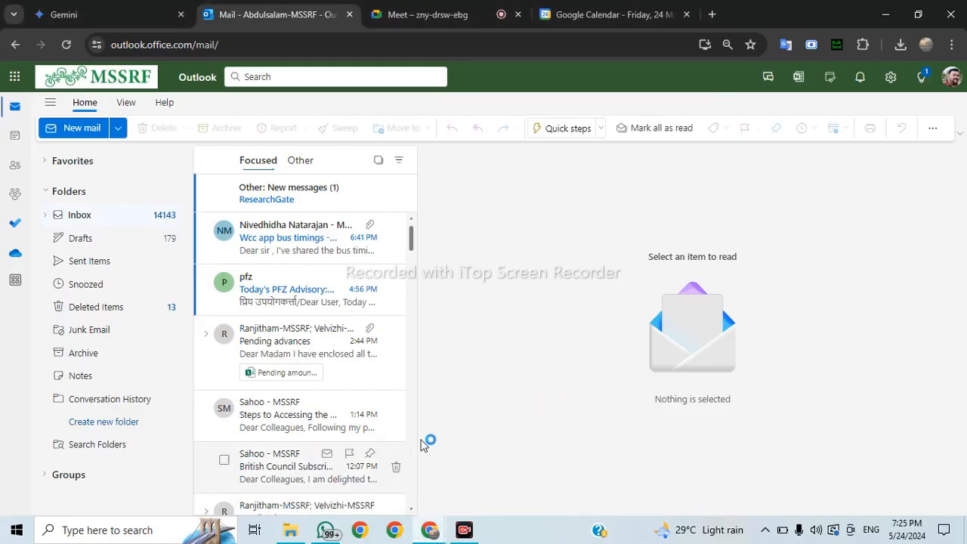
Minimise the Chrome window showing Outlook mail to reveal the desktop.
{"action": "left_click", "coordinate": [887, 14]}
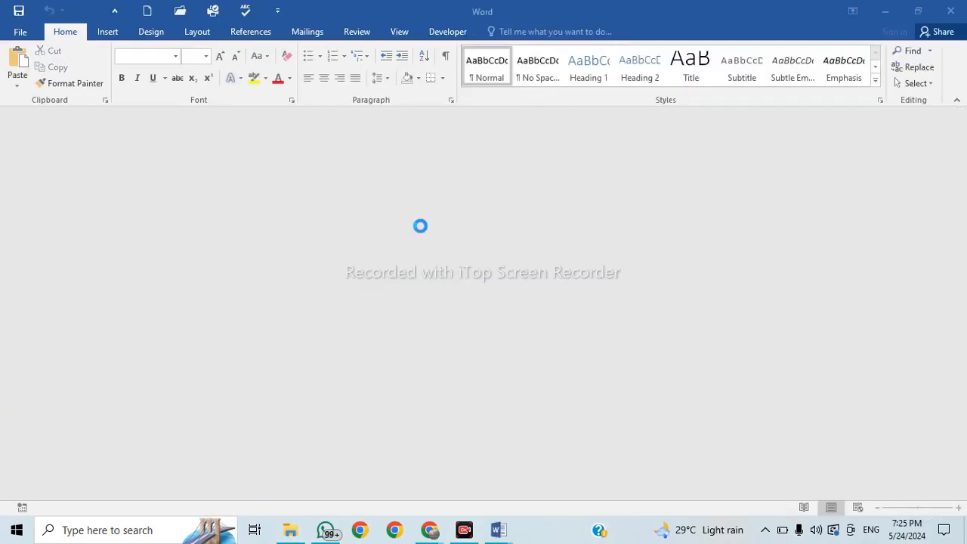
Return to the Day 8 (Recovered) Track Changes document in the relaunched Word.
{"action": "scroll", "coordinate": [399, 305], "scroll_direction": "down", "scroll_amount": 7}
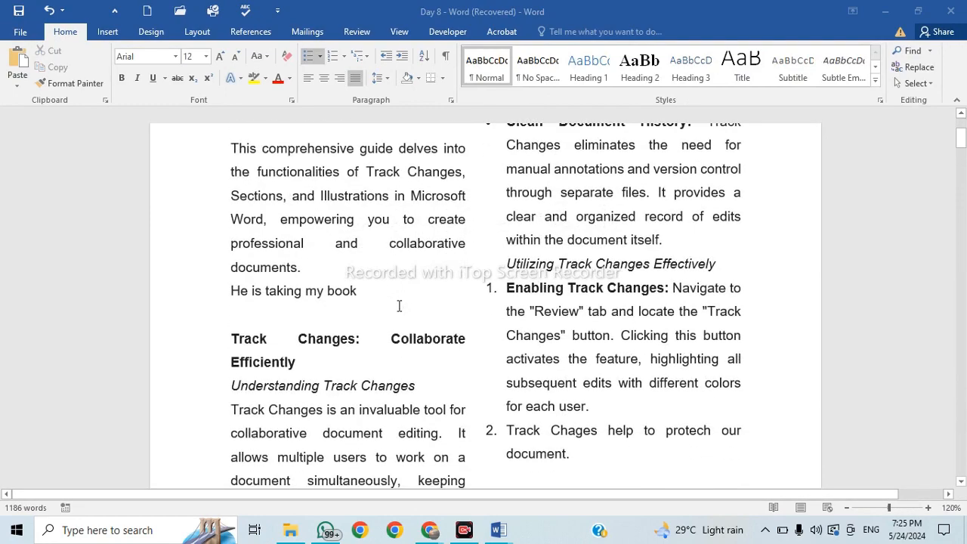
{"action": "scroll", "coordinate": [399, 305], "scroll_direction": "down", "scroll_amount": 3, "text": "ctrl"}
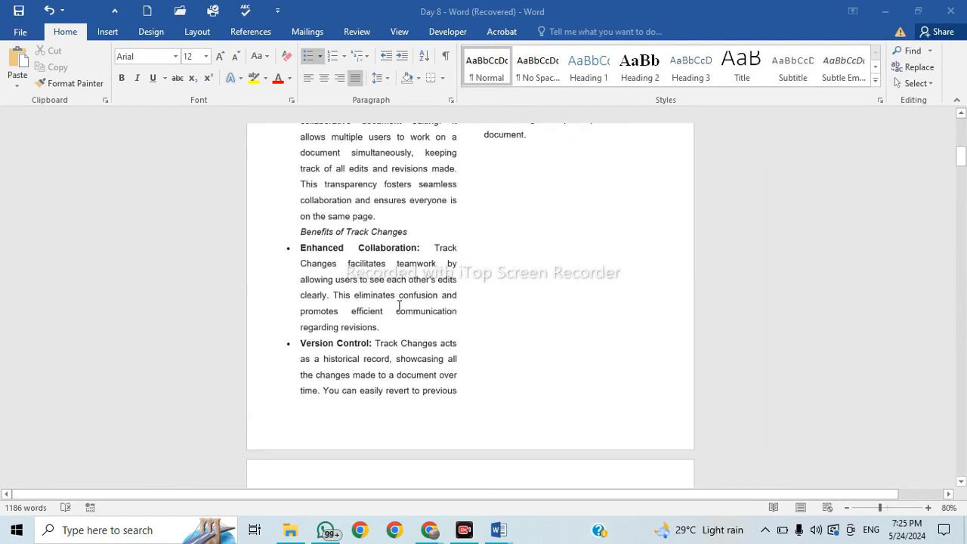
{"action": "scroll", "coordinate": [399, 306], "scroll_direction": "down", "scroll_amount": 7, "text": "ctrl"}
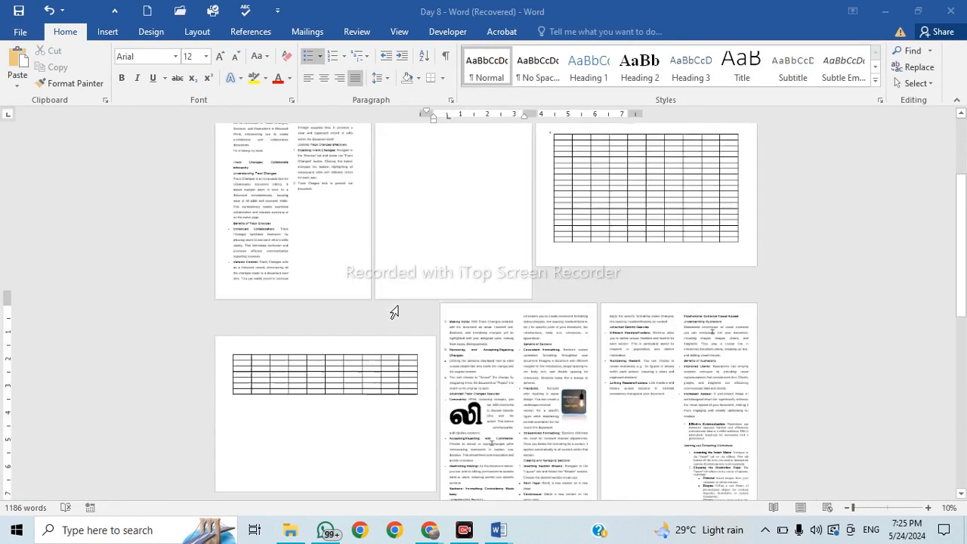
{"action": "scroll", "coordinate": [496, 331], "scroll_direction": "up", "scroll_amount": 3, "text": "ctrl"}
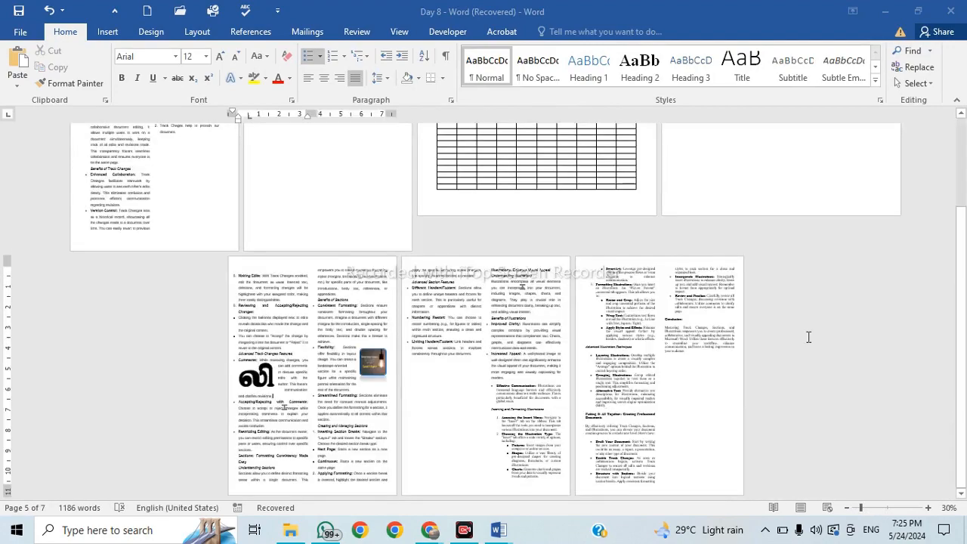
{"action": "scroll", "coordinate": [284, 408], "scroll_direction": "up", "scroll_amount": 2}
{"action": "scroll", "coordinate": [353, 208], "scroll_direction": "up", "scroll_amount": 5, "text": "ctrl"}
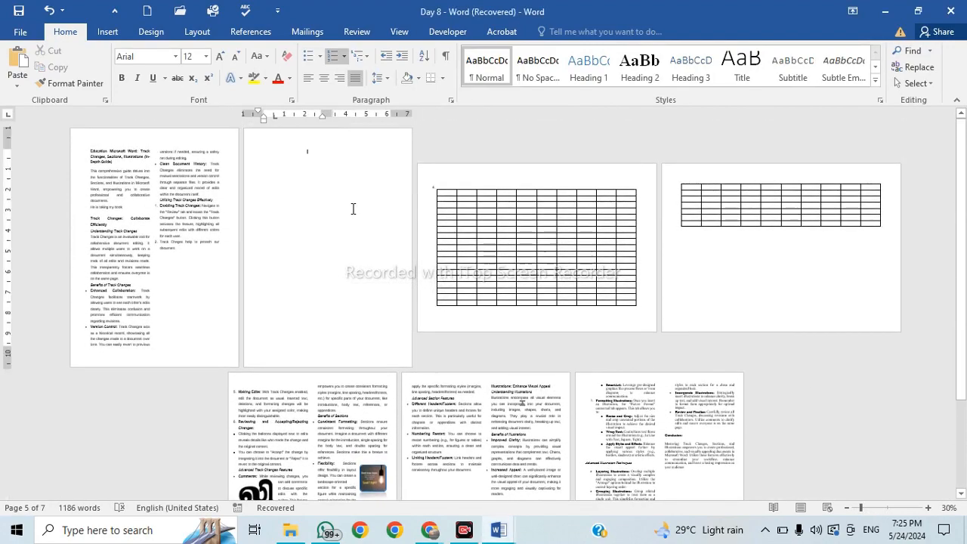
{"action": "scroll", "coordinate": [353, 208], "scroll_direction": "up", "scroll_amount": 1, "text": "ctrl"}
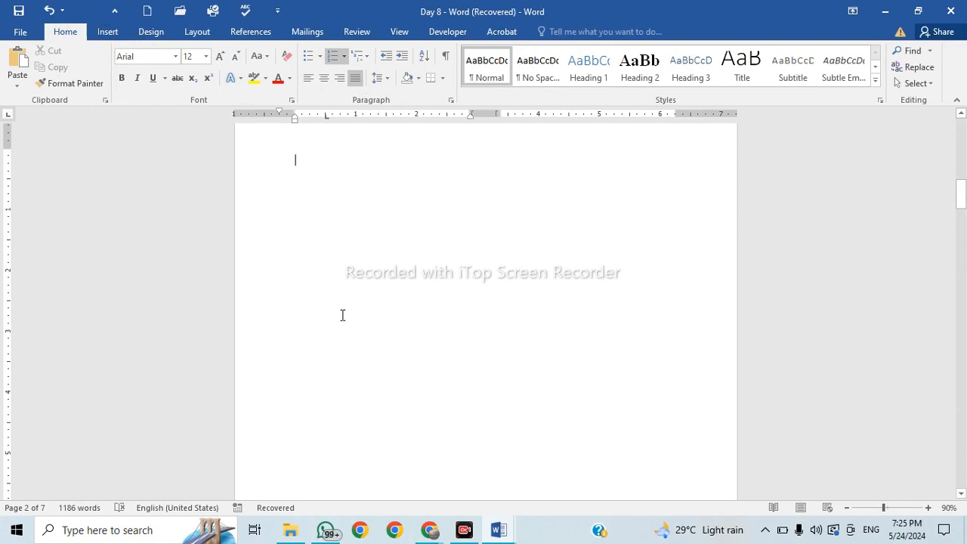
{"action": "scroll", "coordinate": [342, 315], "scroll_direction": "up", "scroll_amount": 15}
{"action": "left_click", "coordinate": [359, 292]}
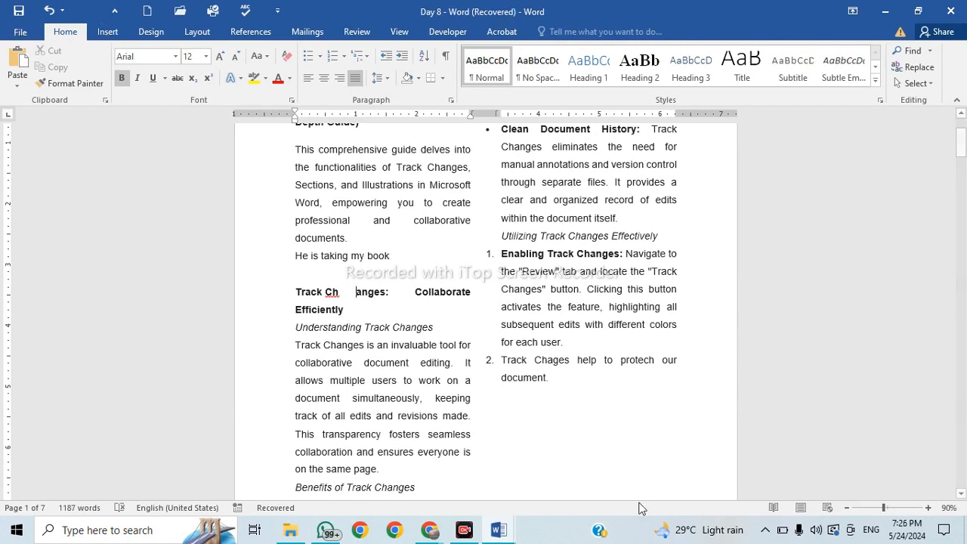
{"action": "mouse_move", "coordinate": [498, 530]}
In Document1, draw a blue 5-point star about 1.6 by 1.59 inches near the top left of the page.
{"action": "left_click", "coordinate": [606, 479]}
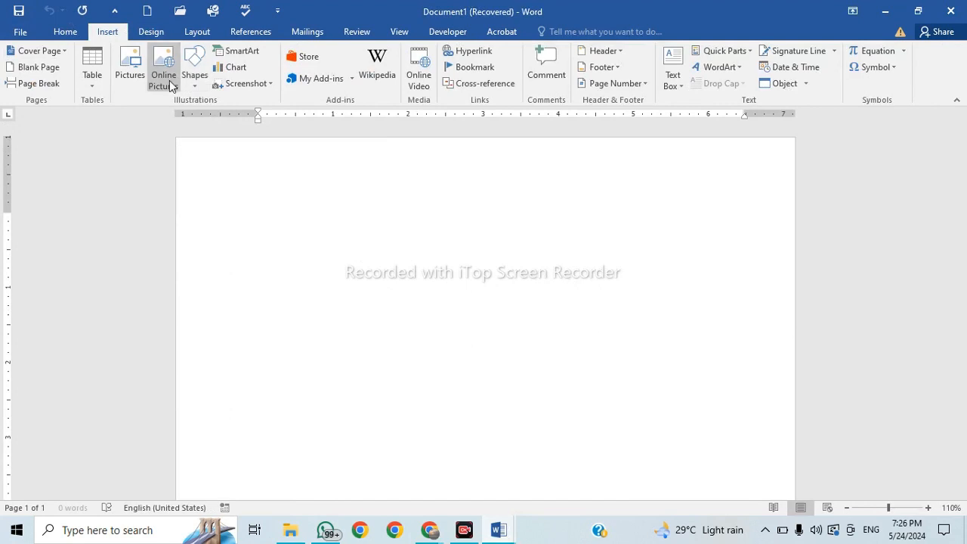
{"action": "left_click", "coordinate": [202, 87]}
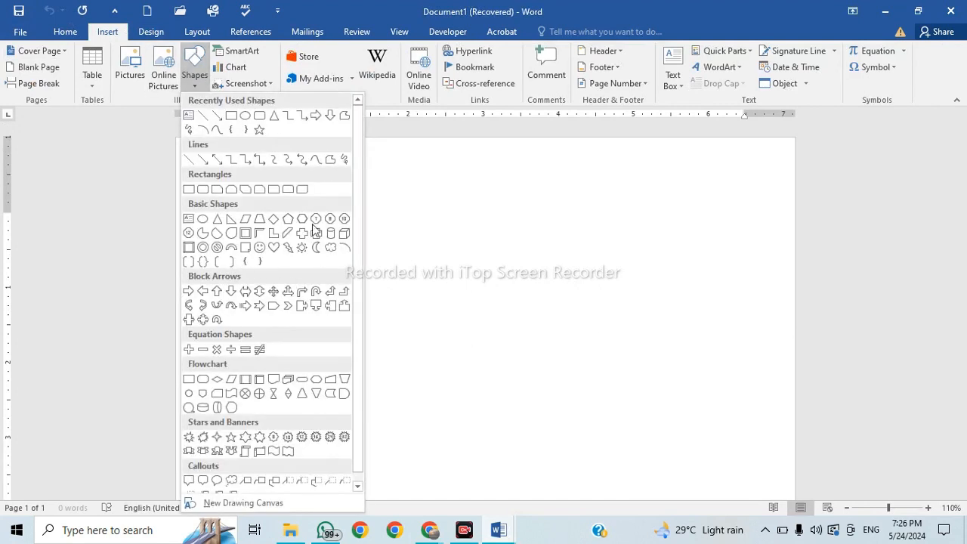
{"action": "left_click", "coordinate": [259, 130]}
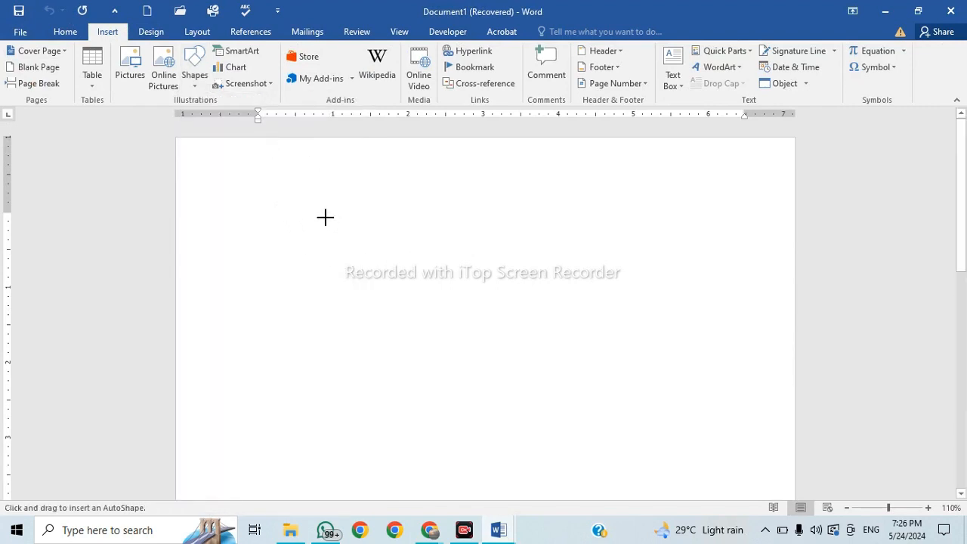
{"action": "mouse_move", "coordinate": [287, 207]}
{"action": "left_mouse_down"}
{"action": "mouse_move", "coordinate": [380, 289]}
{"action": "mouse_move", "coordinate": [394, 290]}
{"action": "mouse_move", "coordinate": [407, 328]}
{"action": "left_mouse_up"}
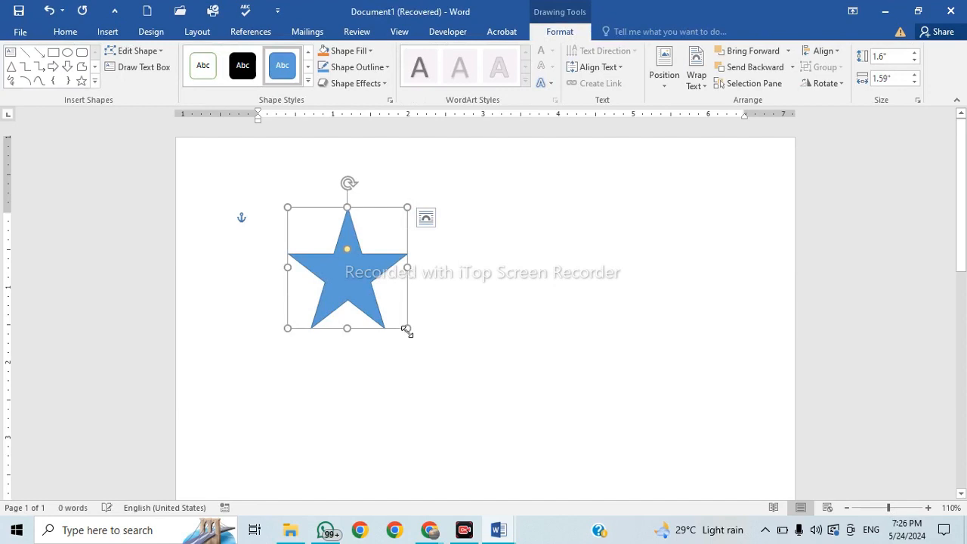
{"action": "left_click", "coordinate": [108, 33]}
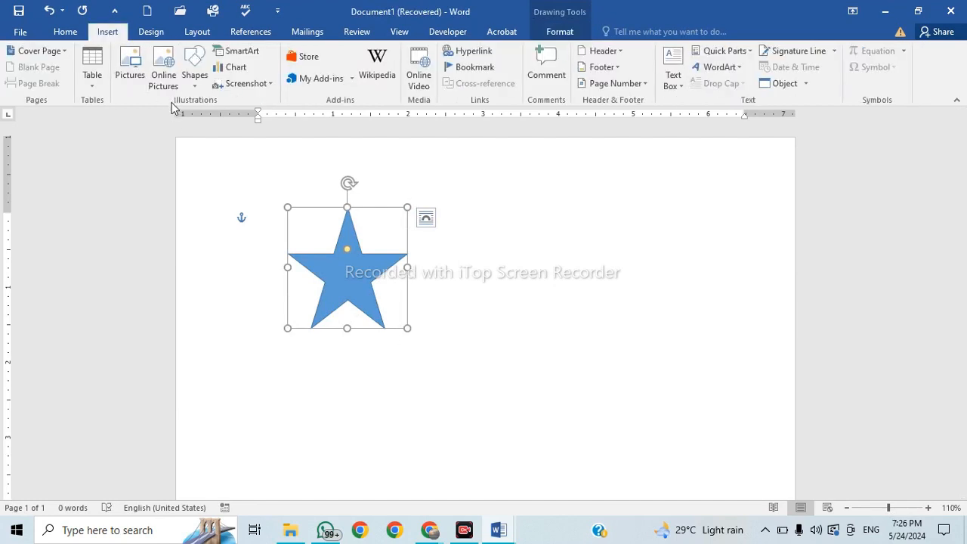
Draw a filled blue freeform blob to the right of the star.
{"action": "left_click", "coordinate": [198, 86]}
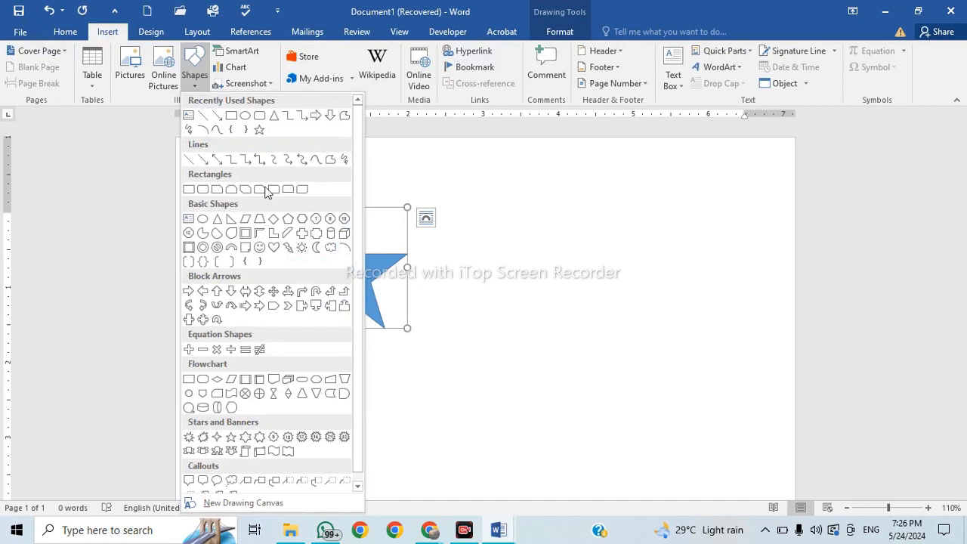
{"action": "scroll", "coordinate": [255, 325], "scroll_direction": "down", "scroll_amount": 1}
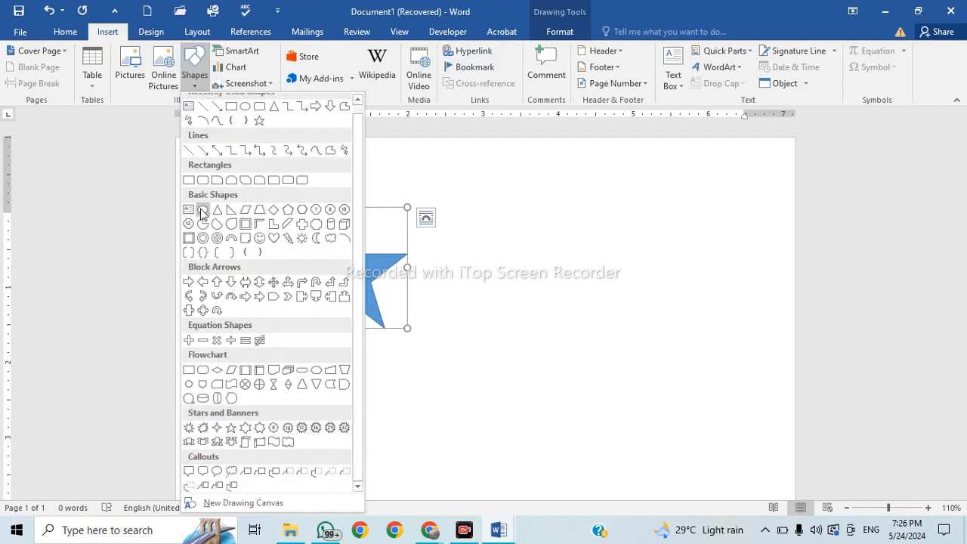
{"action": "scroll", "coordinate": [188, 213], "scroll_direction": "up", "scroll_amount": 1}
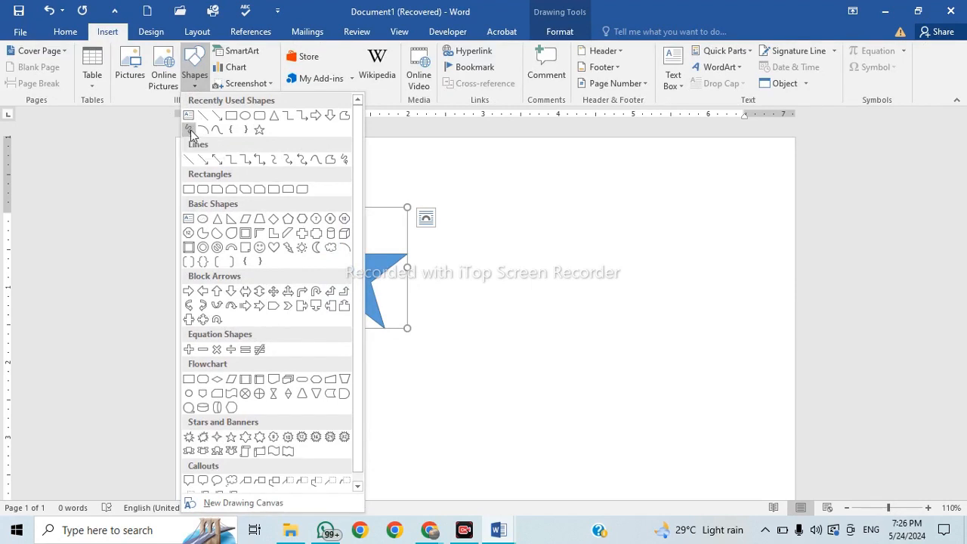
{"action": "left_click", "coordinate": [190, 132]}
{"action": "mouse_move", "coordinate": [490, 283]}
{"action": "left_mouse_down"}
{"action": "mouse_move", "coordinate": [508, 238]}
{"action": "mouse_move", "coordinate": [557, 278]}
{"action": "mouse_move", "coordinate": [557, 334]}
{"action": "mouse_move", "coordinate": [535, 396]}
{"action": "mouse_move", "coordinate": [494, 368]}
{"action": "mouse_move", "coordinate": [479, 288]}
{"action": "mouse_move", "coordinate": [491, 281]}
{"action": "left_mouse_up"}
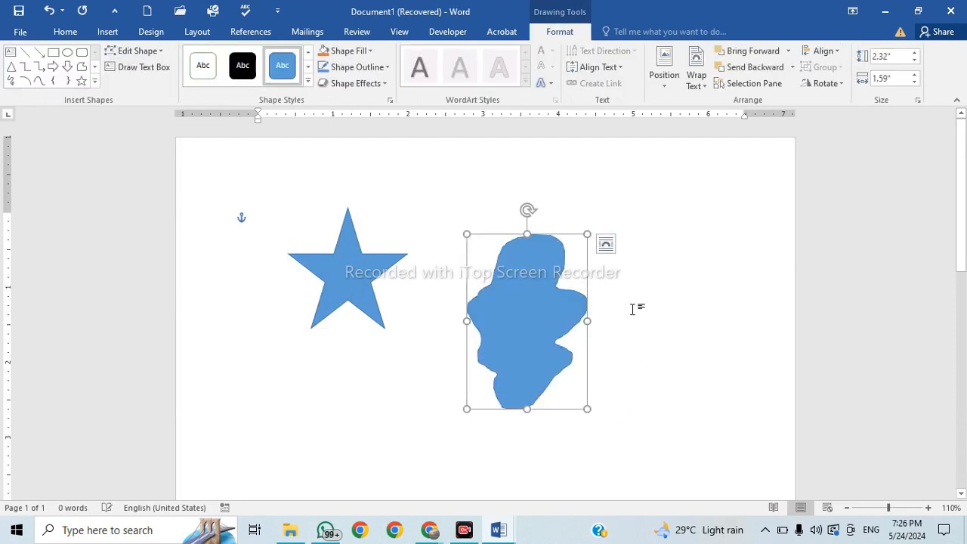
Draw an outlined freehand scribble to the right of the blob.
{"action": "left_click", "coordinate": [107, 31]}
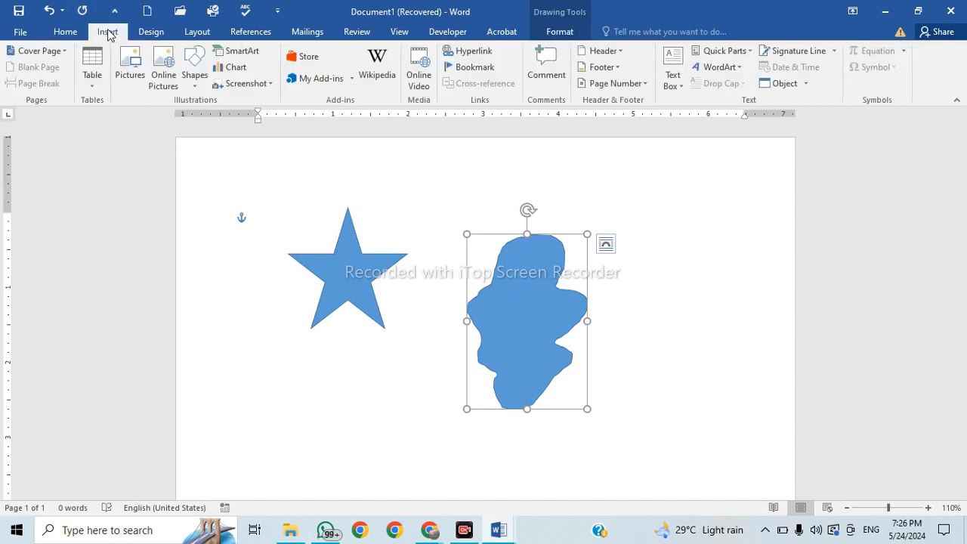
{"action": "left_click", "coordinate": [193, 79]}
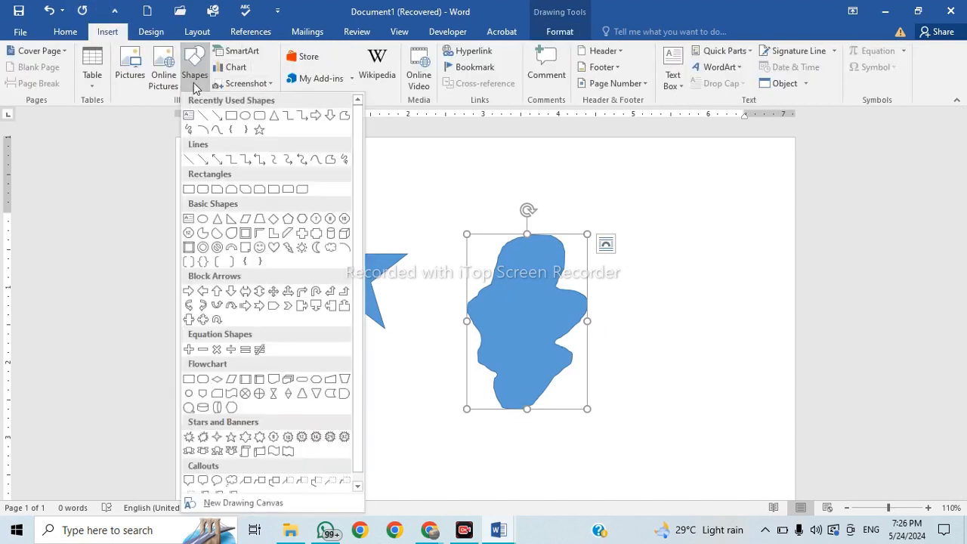
{"action": "left_click", "coordinate": [189, 131]}
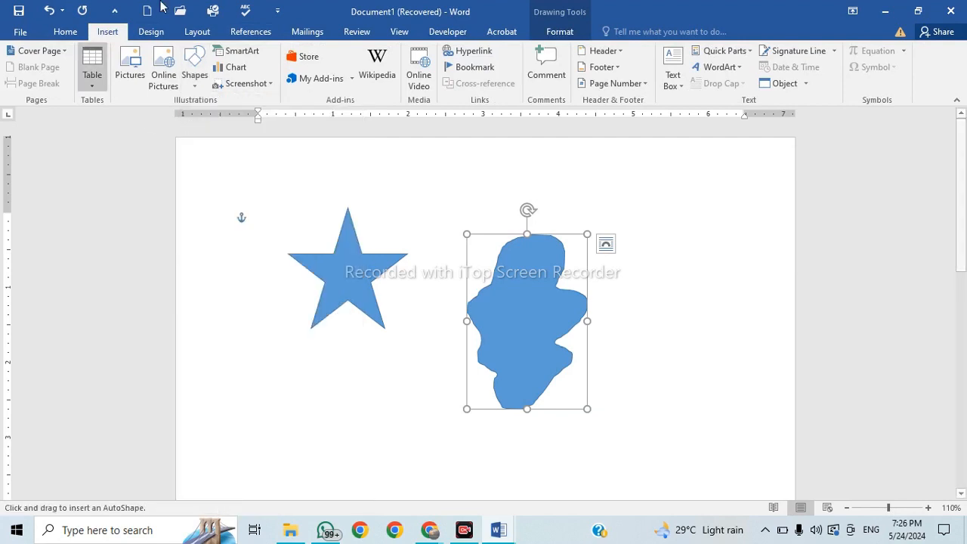
{"action": "mouse_move", "coordinate": [640, 300]}
{"action": "left_mouse_down"}
{"action": "mouse_move", "coordinate": [675, 270]}
{"action": "mouse_move", "coordinate": [681, 365]}
{"action": "mouse_move", "coordinate": [643, 312]}
{"action": "mouse_move", "coordinate": [623, 211]}
{"action": "left_mouse_up"}
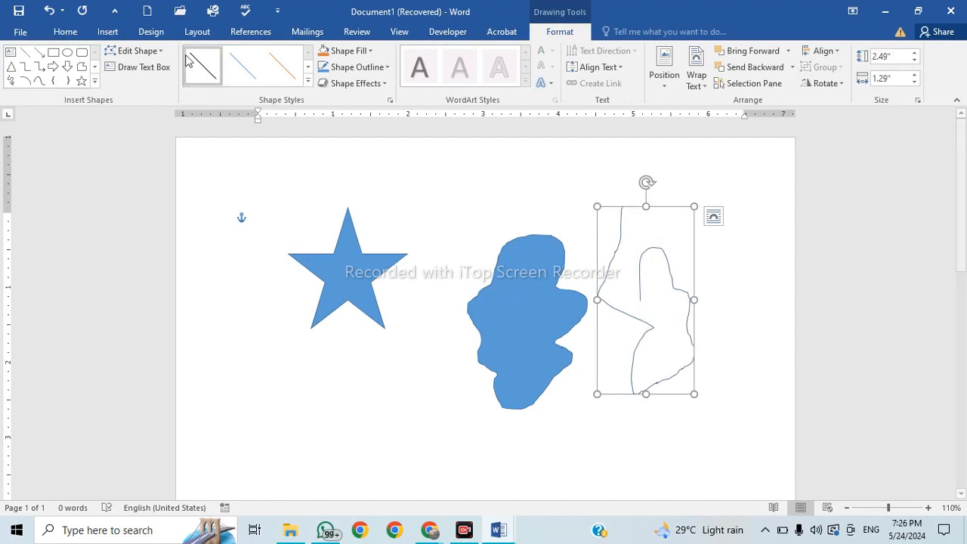
Add a curved arc shape near the star.
{"action": "left_click", "coordinate": [107, 33]}
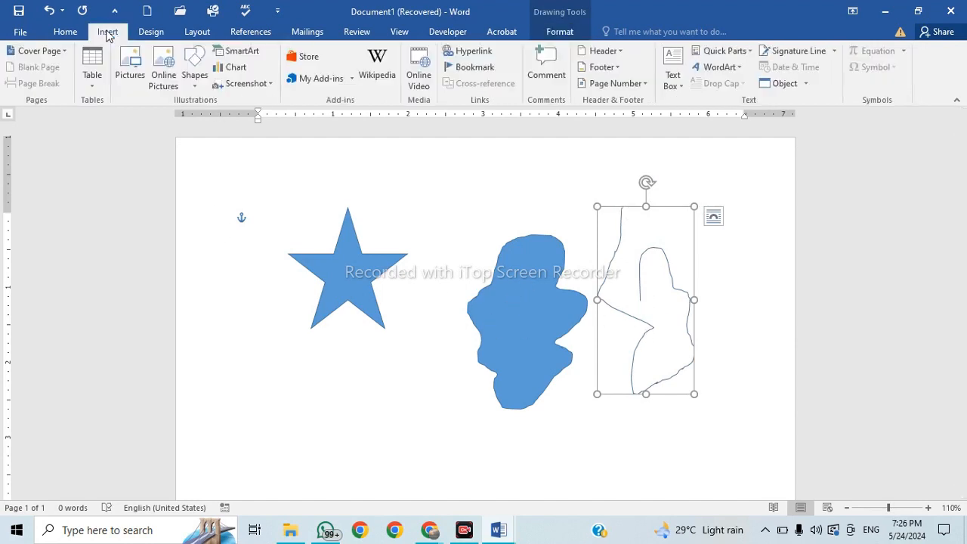
{"action": "left_click", "coordinate": [194, 66]}
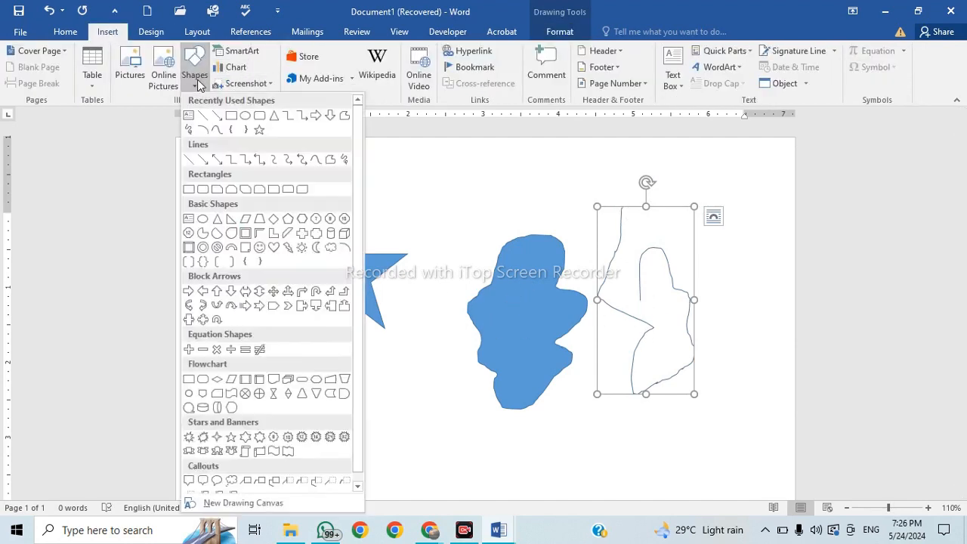
{"action": "left_click", "coordinate": [205, 132]}
{"action": "scroll", "coordinate": [403, 309], "scroll_direction": "down", "scroll_amount": 4}
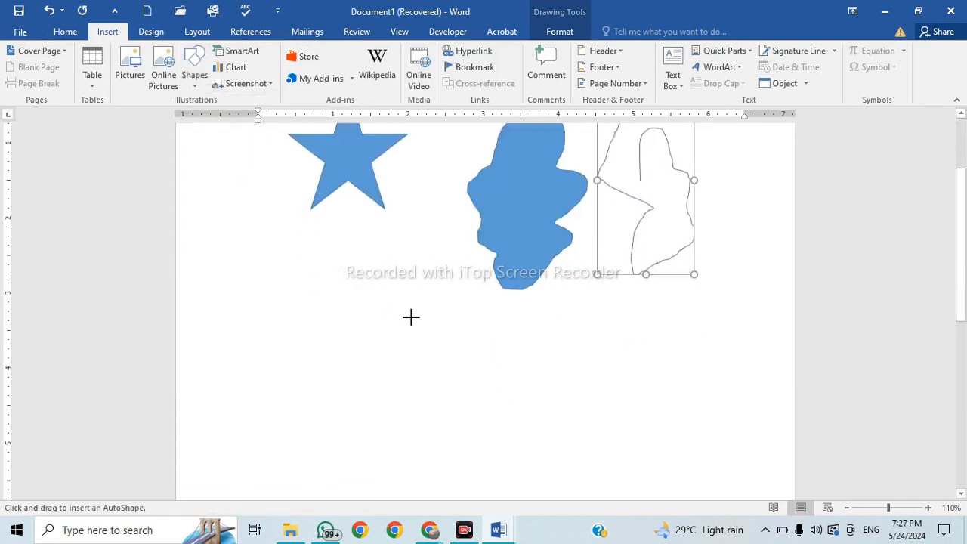
{"action": "left_click_drag", "start_coordinate": [375, 316], "coordinate": [423, 424]}
{"action": "left_click", "coordinate": [394, 340]}
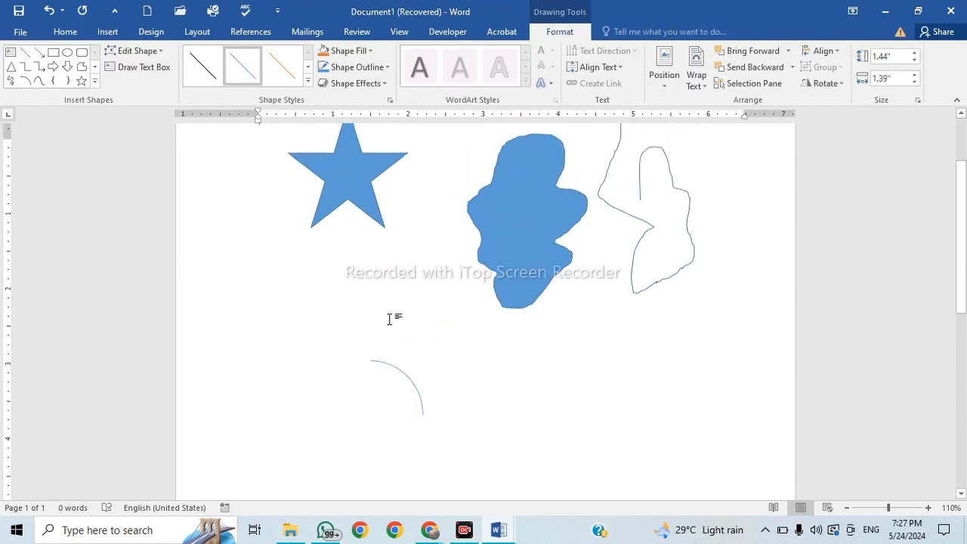
{"action": "scroll", "coordinate": [549, 418], "scroll_direction": "up", "scroll_amount": 2}
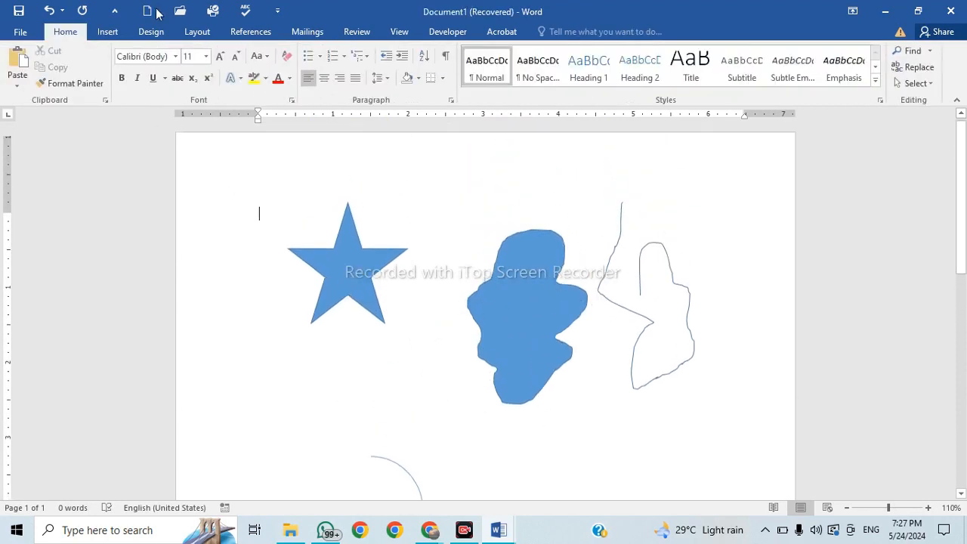
Insert a new drawing canvas around the star and freeform shapes, then deselect it.
{"action": "left_click", "coordinate": [107, 31]}
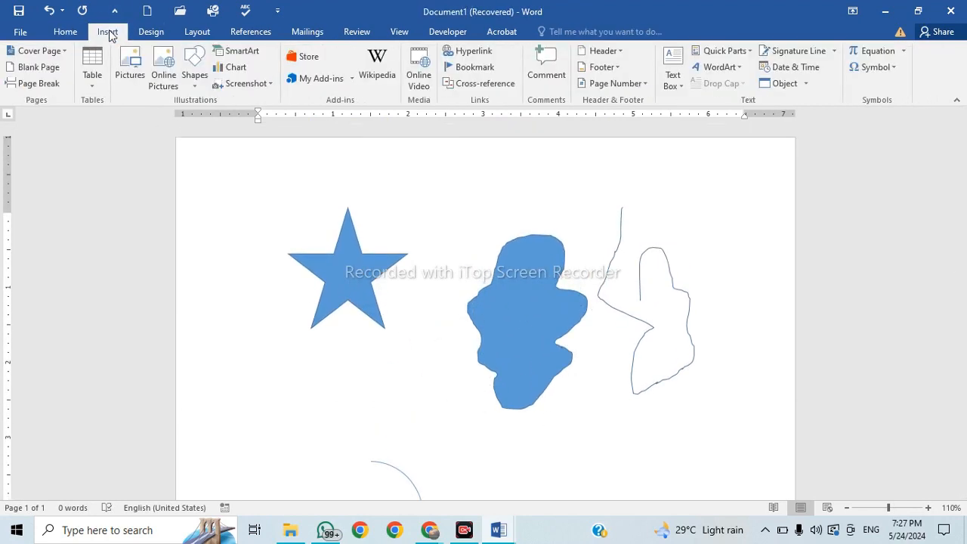
{"action": "left_click", "coordinate": [198, 75]}
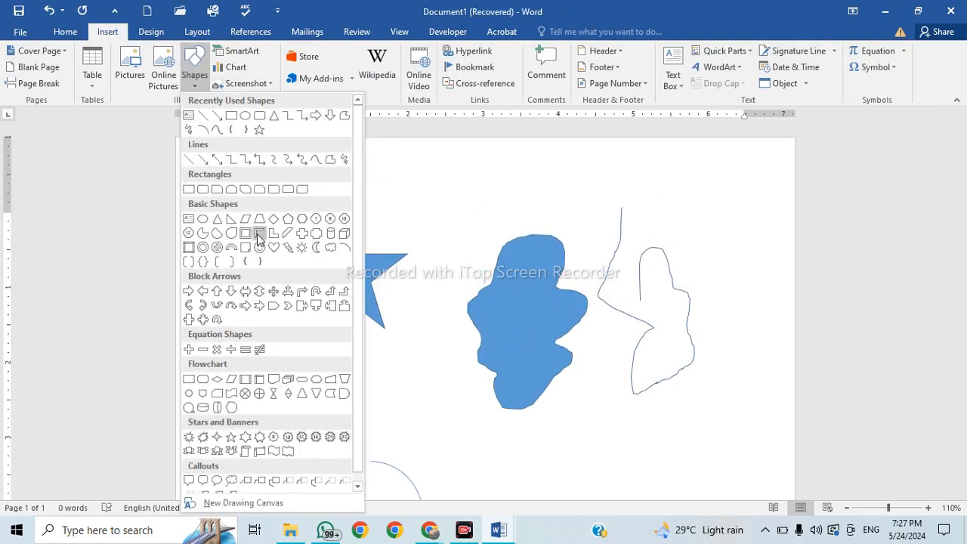
{"action": "scroll", "coordinate": [259, 238], "scroll_direction": "down", "scroll_amount": 1}
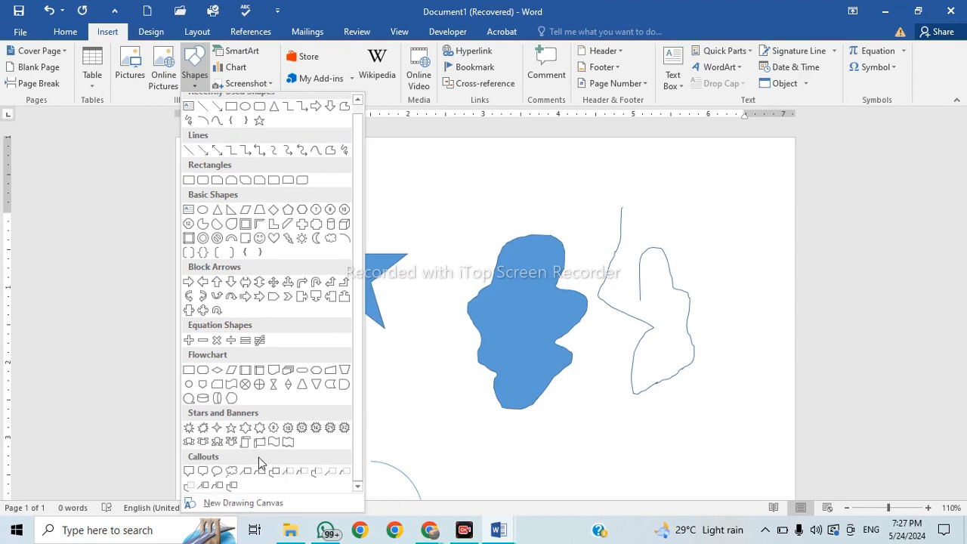
{"action": "left_click", "coordinate": [269, 504]}
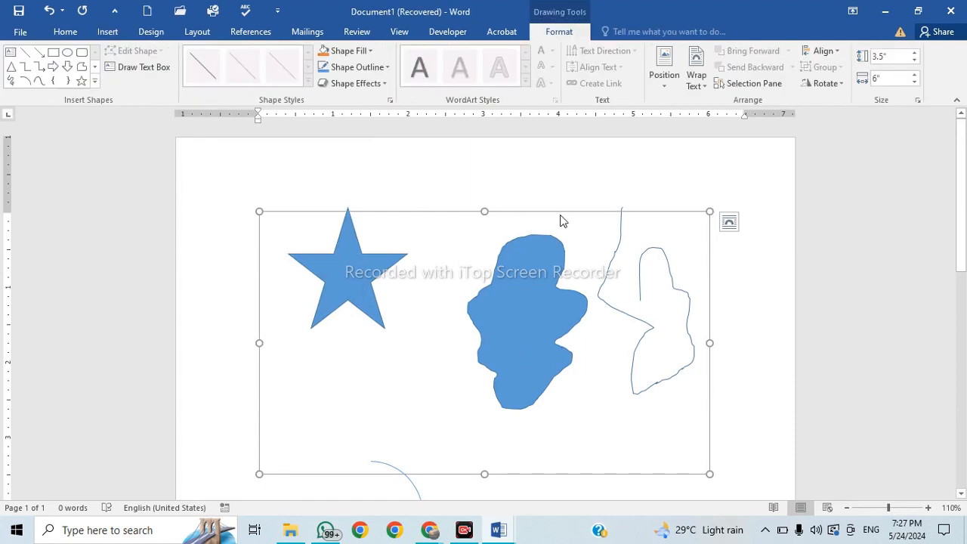
{"action": "scroll", "coordinate": [543, 275], "scroll_direction": "down", "scroll_amount": 3}
{"action": "left_click", "coordinate": [543, 273]}
{"action": "left_click", "coordinate": [354, 149]}
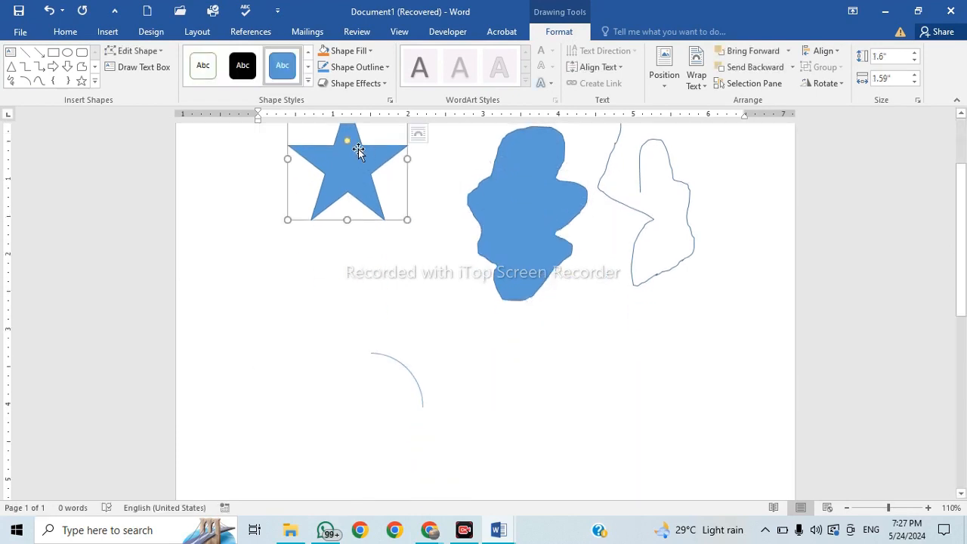
{"action": "left_click", "coordinate": [485, 413]}
{"action": "scroll", "coordinate": [486, 400], "scroll_direction": "down", "scroll_amount": 3}
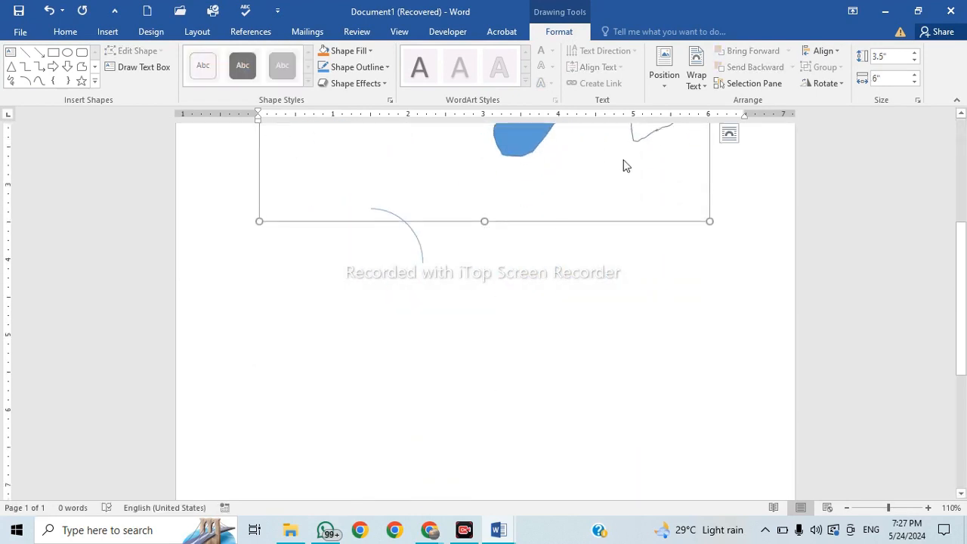
{"action": "scroll", "coordinate": [623, 160], "scroll_direction": "up", "scroll_amount": 3}
{"action": "scroll", "coordinate": [624, 159], "scroll_direction": "up", "scroll_amount": 1}
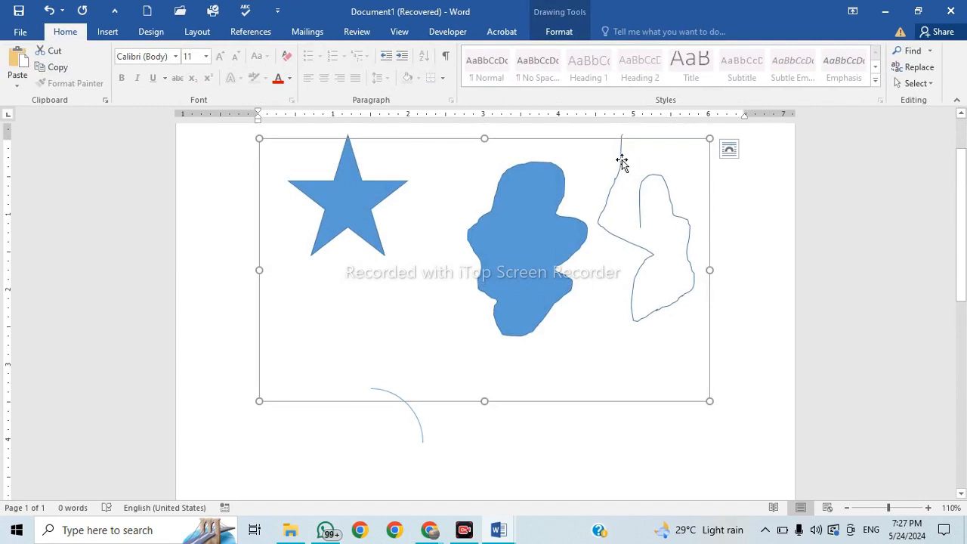
{"action": "key", "text": "Escape"}
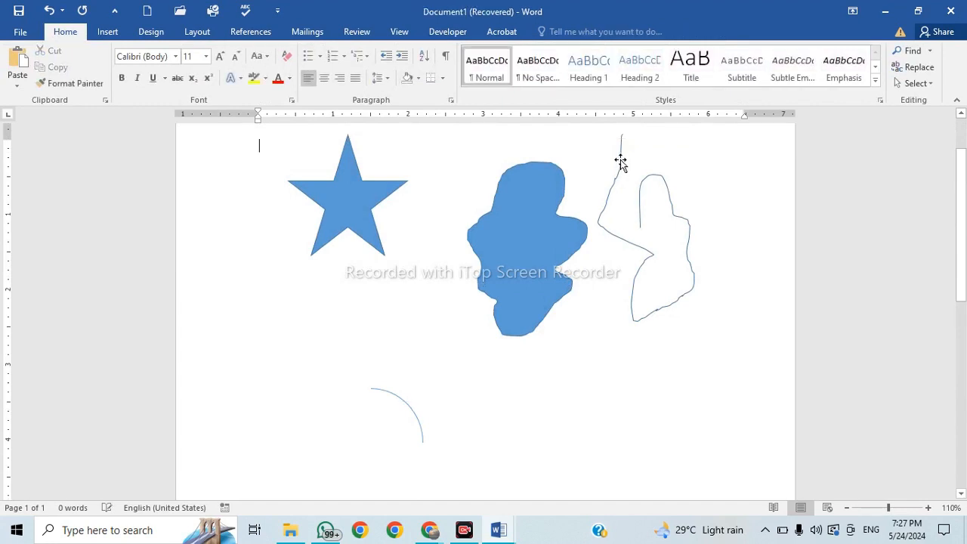
{"action": "left_click", "coordinate": [107, 32]}
Insert a drawing canvas and draw a filled blue freeform shape below the star.
{"action": "left_click", "coordinate": [194, 71]}
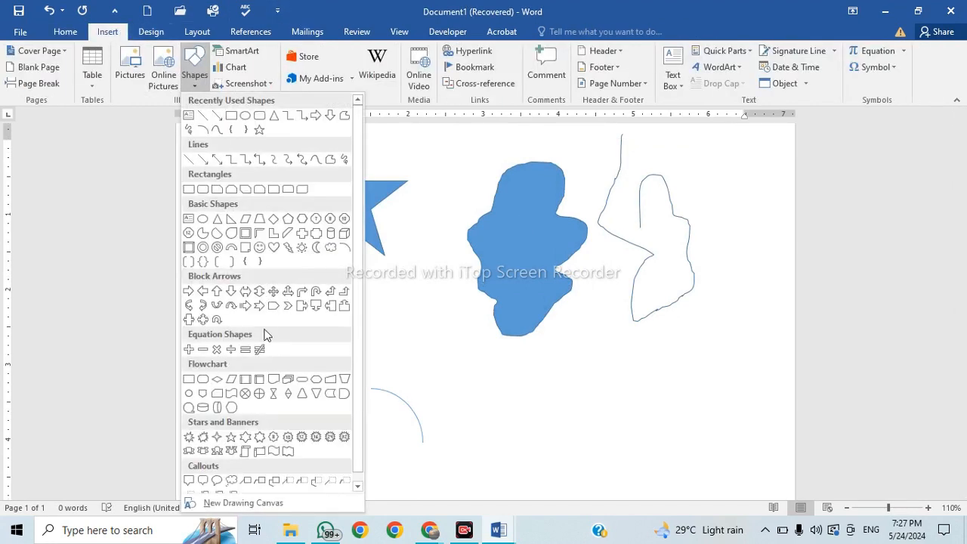
{"action": "left_click", "coordinate": [269, 504]}
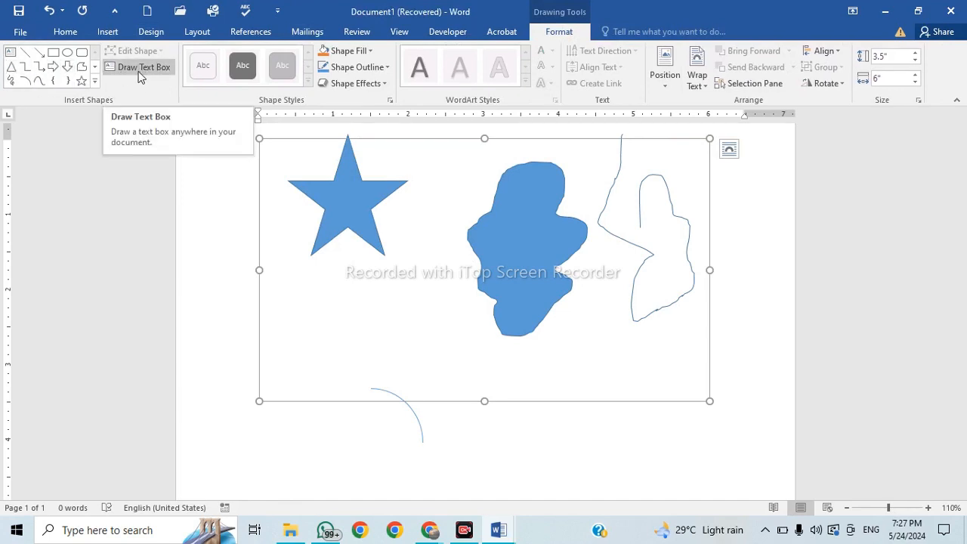
{"action": "left_click", "coordinate": [11, 80]}
{"action": "mouse_move", "coordinate": [341, 344]}
{"action": "left_mouse_down"}
{"action": "mouse_move", "coordinate": [376, 275]}
{"action": "mouse_move", "coordinate": [448, 224]}
{"action": "mouse_move", "coordinate": [474, 299]}
{"action": "mouse_move", "coordinate": [386, 380]}
{"action": "mouse_move", "coordinate": [340, 346]}
{"action": "left_mouse_up"}
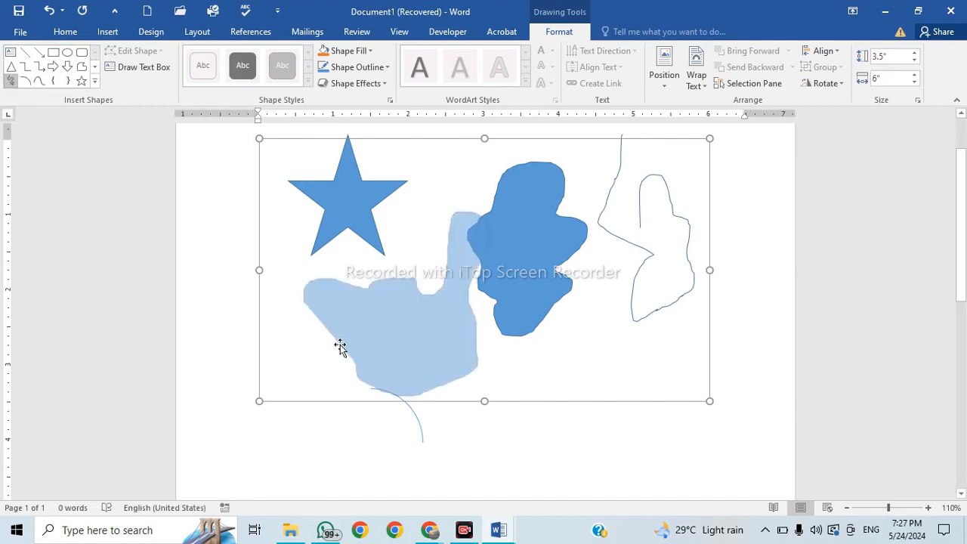
{"action": "mouse_move", "coordinate": [432, 345]}
{"action": "left_mouse_down"}
{"action": "mouse_move", "coordinate": [378, 250]}
{"action": "mouse_move", "coordinate": [530, 287]}
{"action": "mouse_move", "coordinate": [532, 357]}
{"action": "mouse_move", "coordinate": [183, 393]}
{"action": "left_mouse_up"}
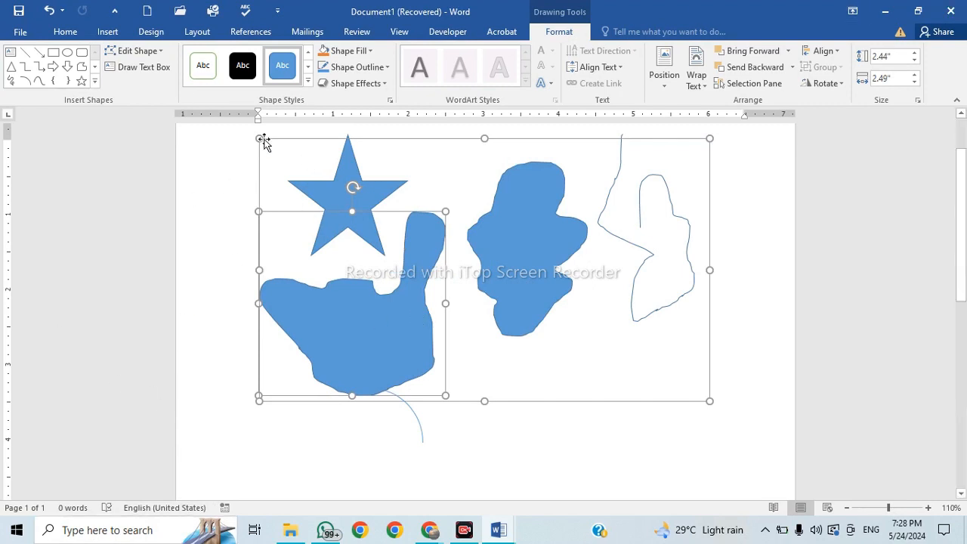
{"action": "left_click", "coordinate": [105, 34]}
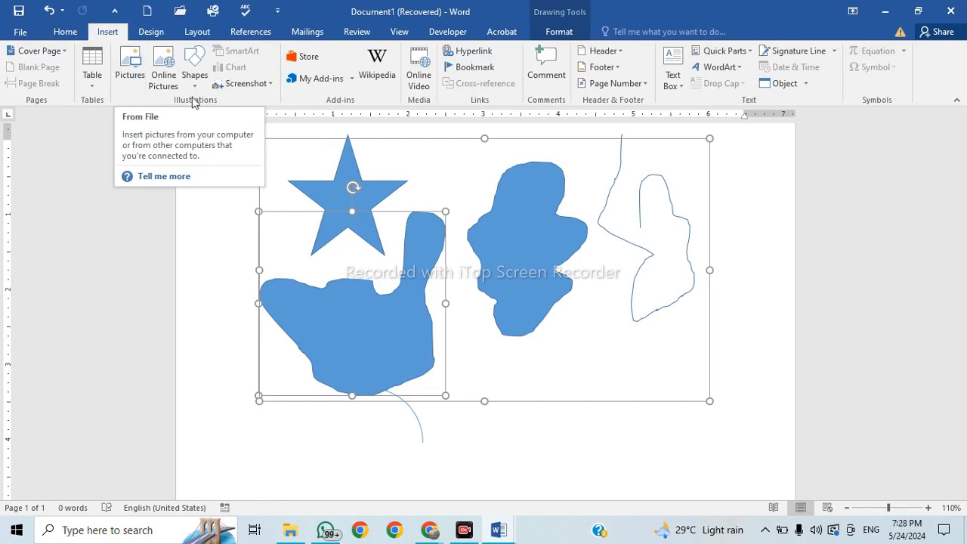
Move the star down below the freeform shapes.
{"action": "left_click", "coordinate": [560, 456]}
{"action": "scroll", "coordinate": [560, 456], "scroll_direction": "down", "scroll_amount": 3}
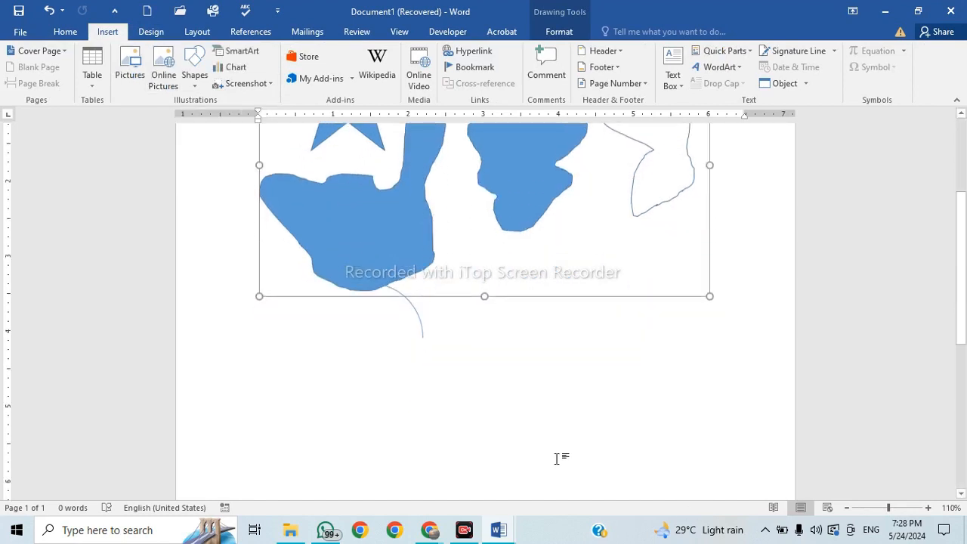
{"action": "left_click", "coordinate": [376, 142]}
{"action": "left_click_drag", "start_coordinate": [375, 142], "coordinate": [551, 401]}
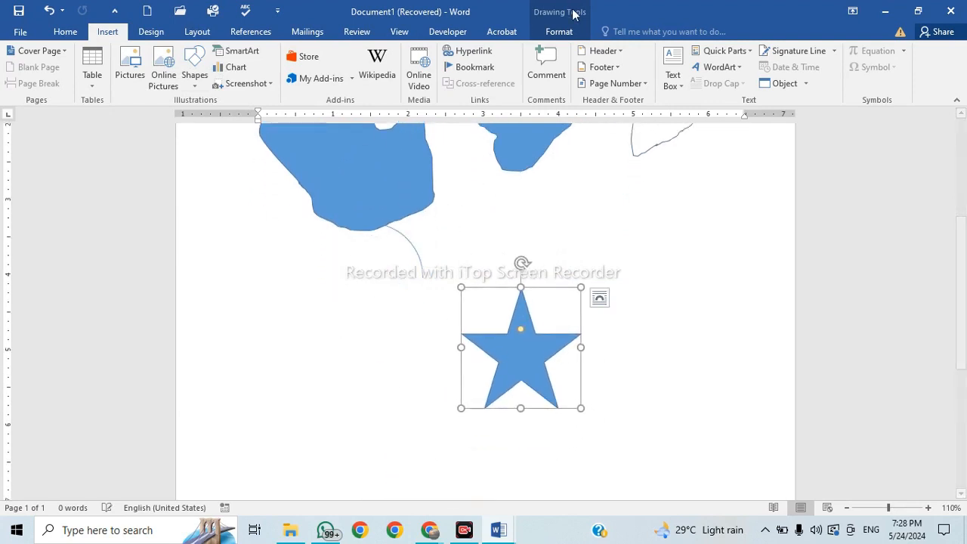
Apply the green theme shape style to the star.
{"action": "left_click", "coordinate": [567, 32]}
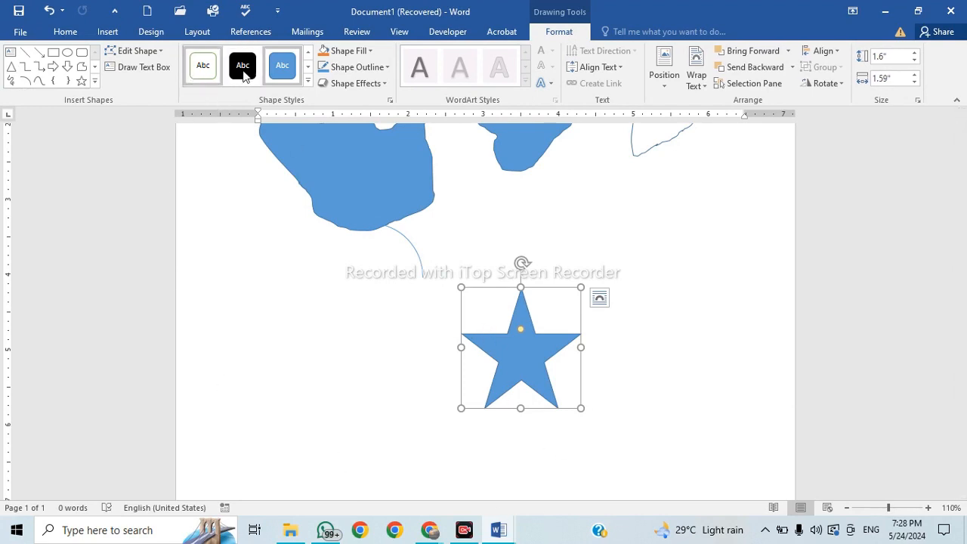
{"action": "left_click", "coordinate": [307, 66]}
{"action": "left_click", "coordinate": [307, 81]}
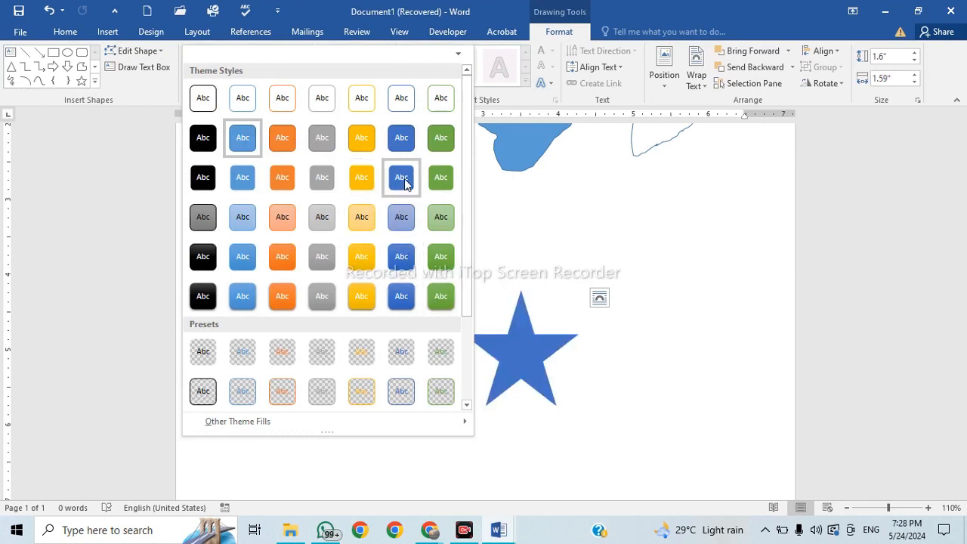
{"action": "left_click", "coordinate": [437, 182]}
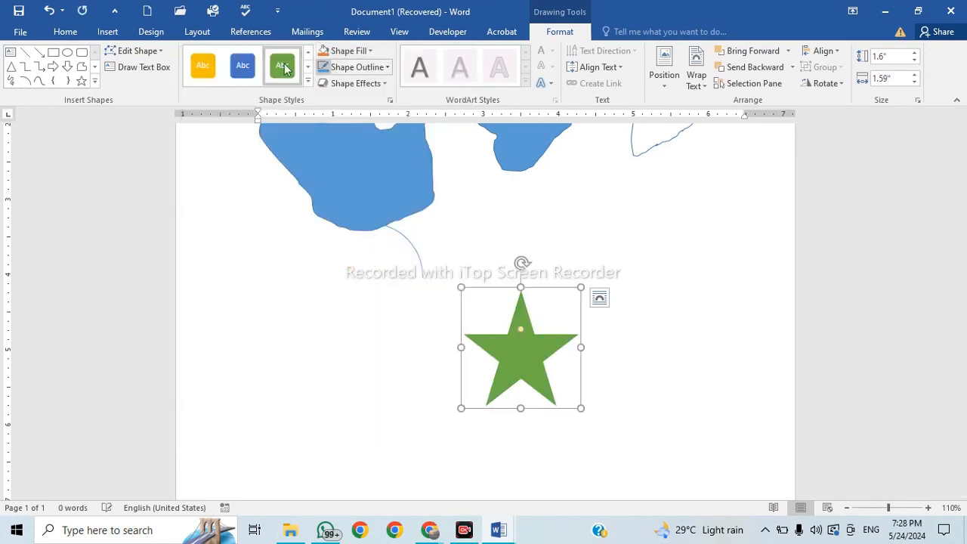
Fill the star with light orange and give it a red outline.
{"action": "left_click", "coordinate": [369, 51]}
{"action": "left_click", "coordinate": [380, 110]}
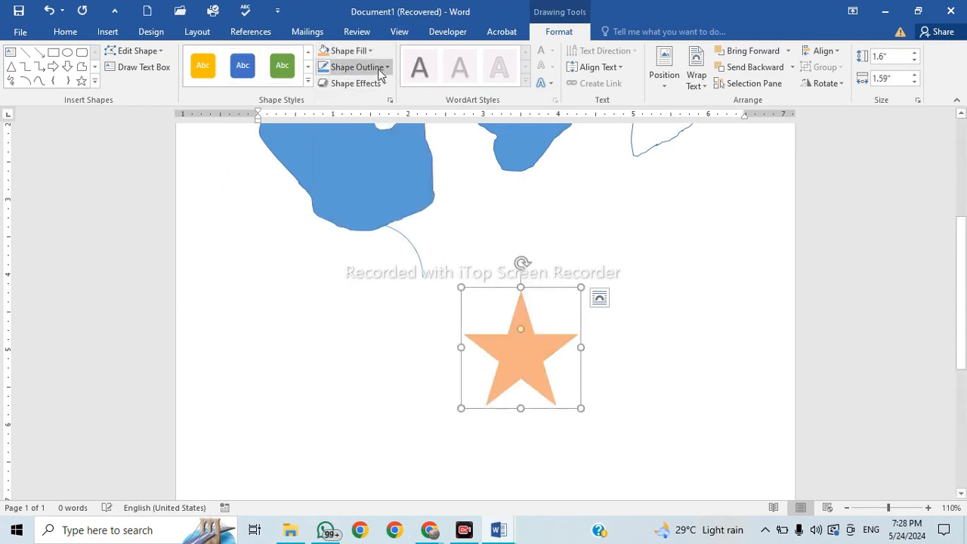
{"action": "left_click", "coordinate": [358, 67]}
{"action": "left_click", "coordinate": [335, 177]}
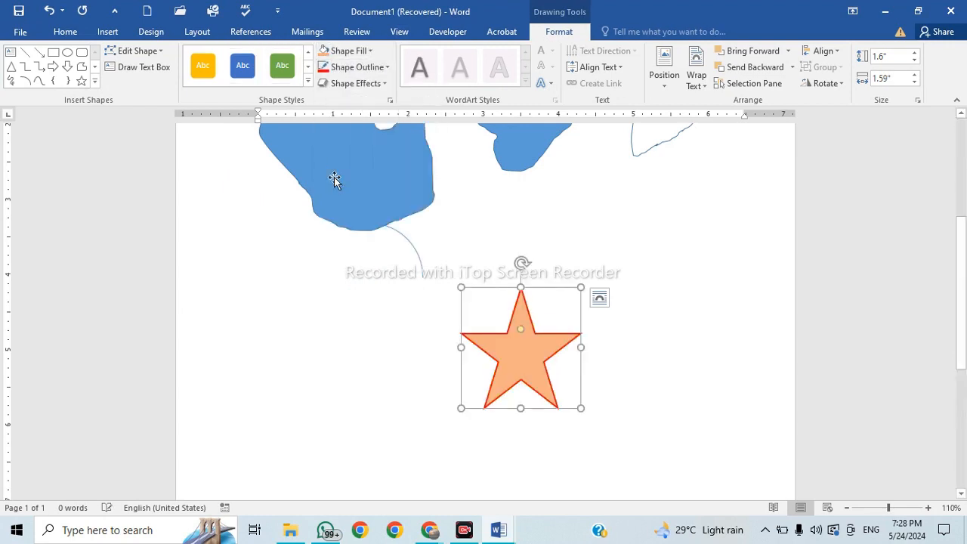
Add an outer shadow preset to the star.
{"action": "left_click", "coordinate": [384, 83]}
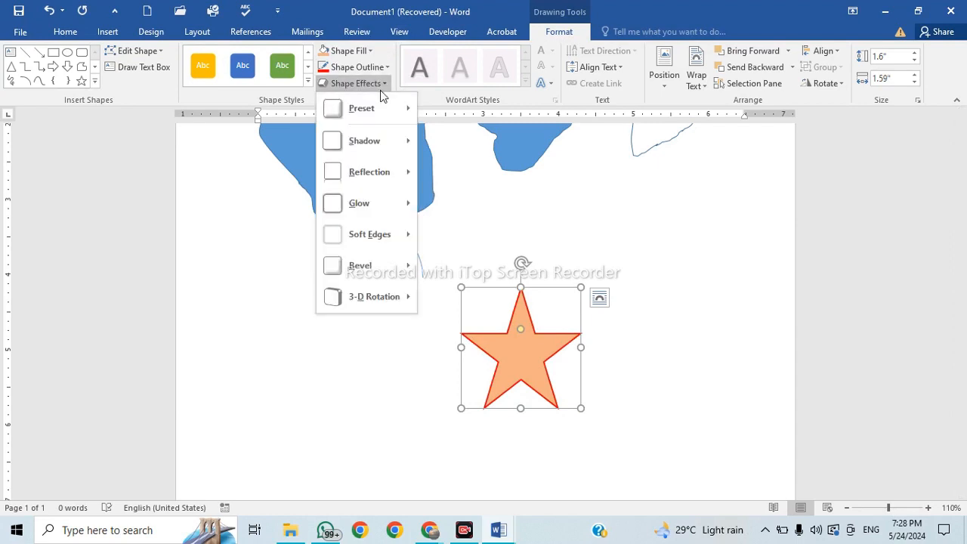
{"action": "mouse_move", "coordinate": [371, 181]}
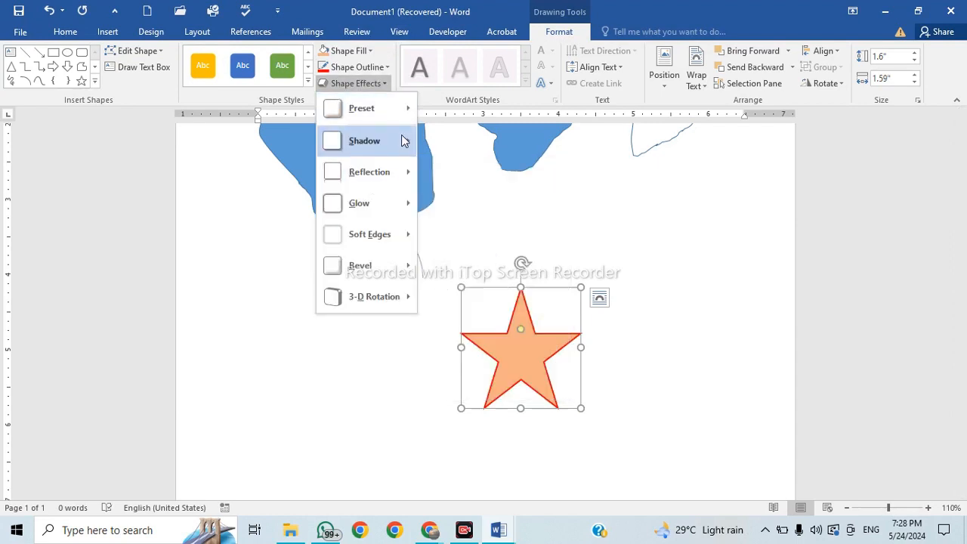
{"action": "mouse_move", "coordinate": [401, 135]}
{"action": "left_click", "coordinate": [474, 204]}
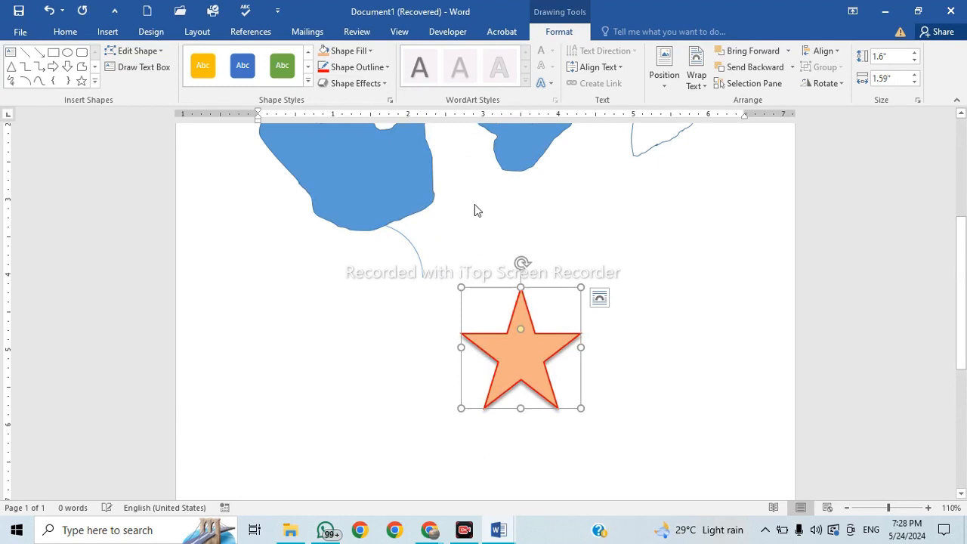
{"action": "left_click", "coordinate": [385, 86]}
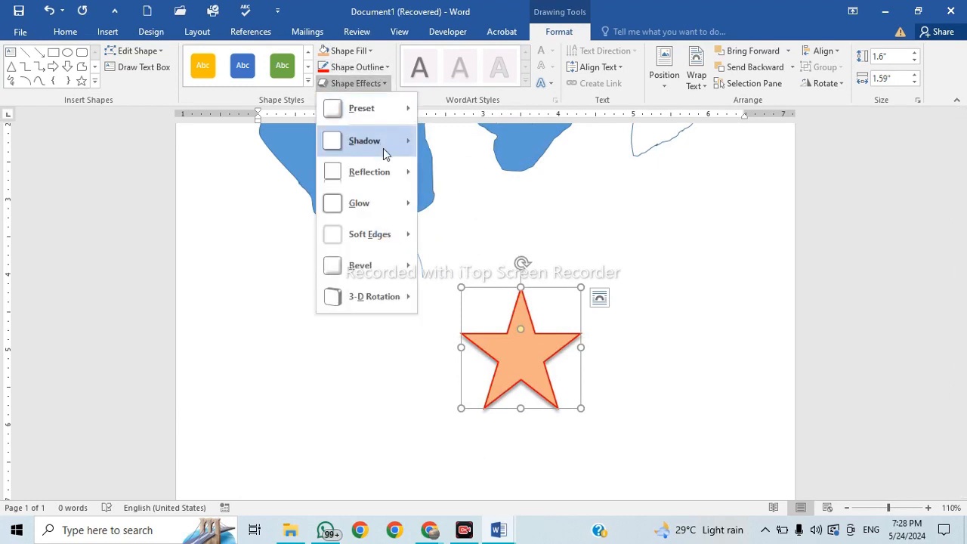
{"action": "mouse_move", "coordinate": [383, 148]}
{"action": "left_click", "coordinate": [527, 206]}
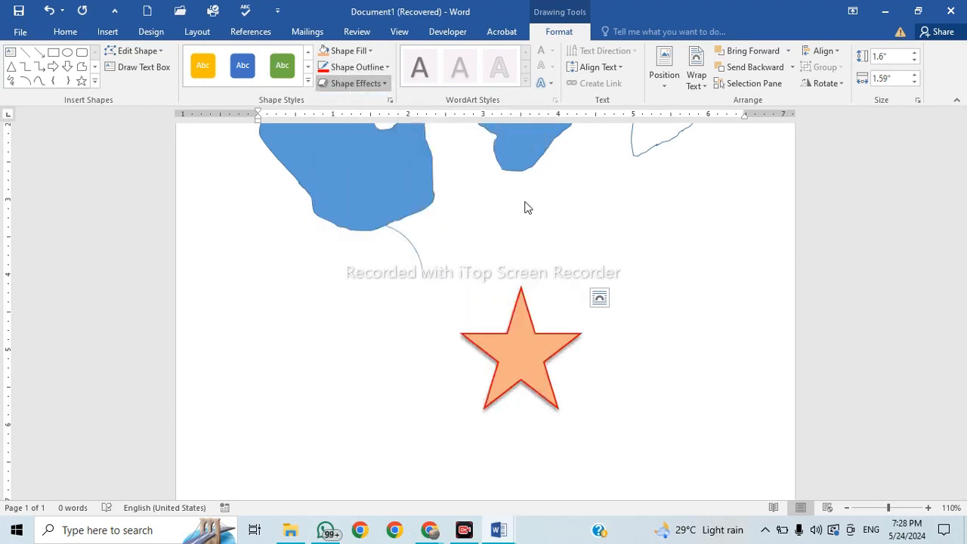
Apply a bevel preset to the star, then deselect it to view the result.
{"action": "left_click", "coordinate": [381, 83]}
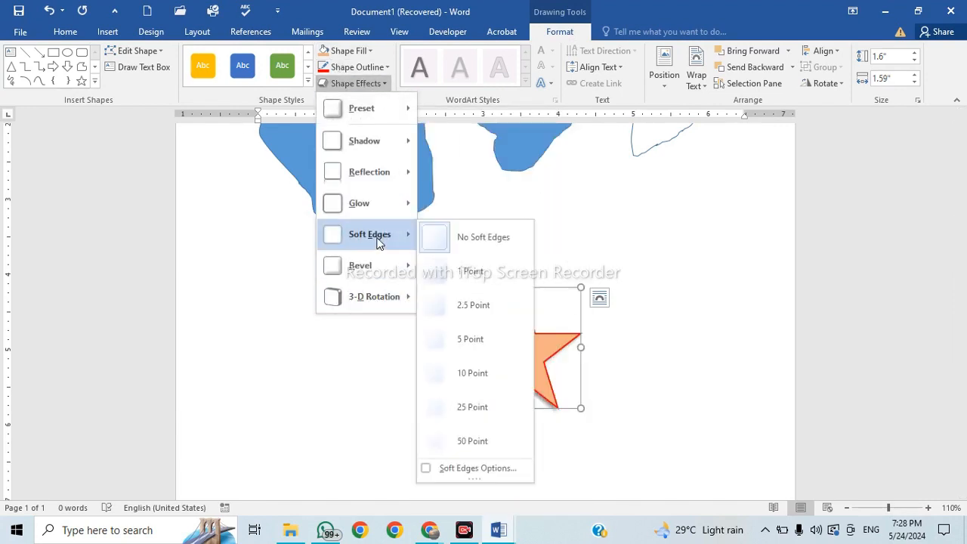
{"action": "mouse_move", "coordinate": [387, 266]}
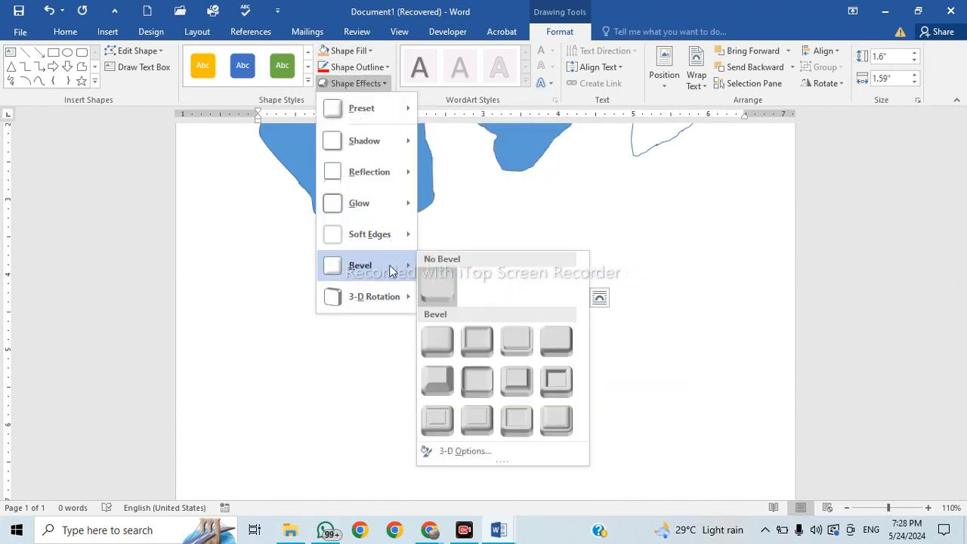
{"action": "left_click", "coordinate": [474, 341]}
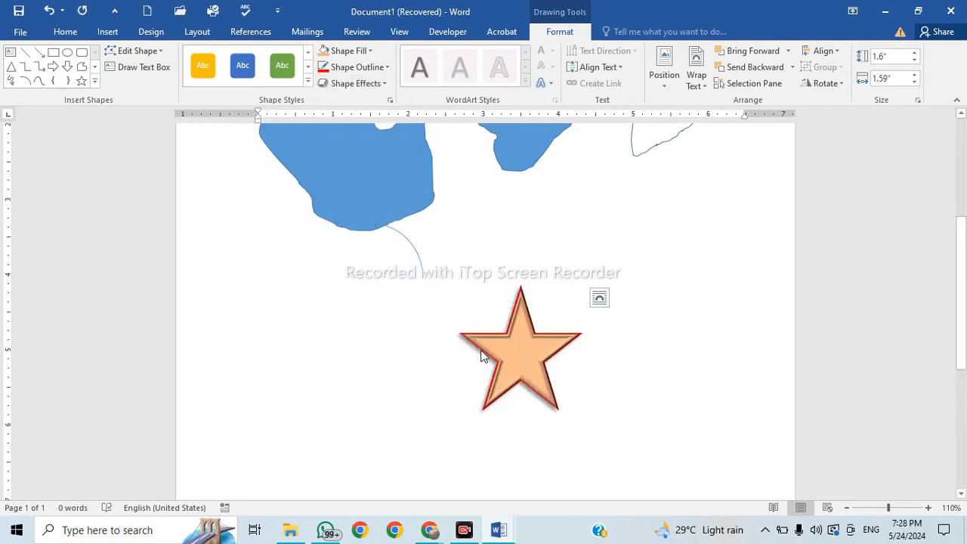
{"action": "left_click", "coordinate": [622, 417]}
Nudge the bevelled orange star slightly to the left and deselect it.
{"action": "scroll", "coordinate": [532, 400], "scroll_direction": "up", "scroll_amount": 5}
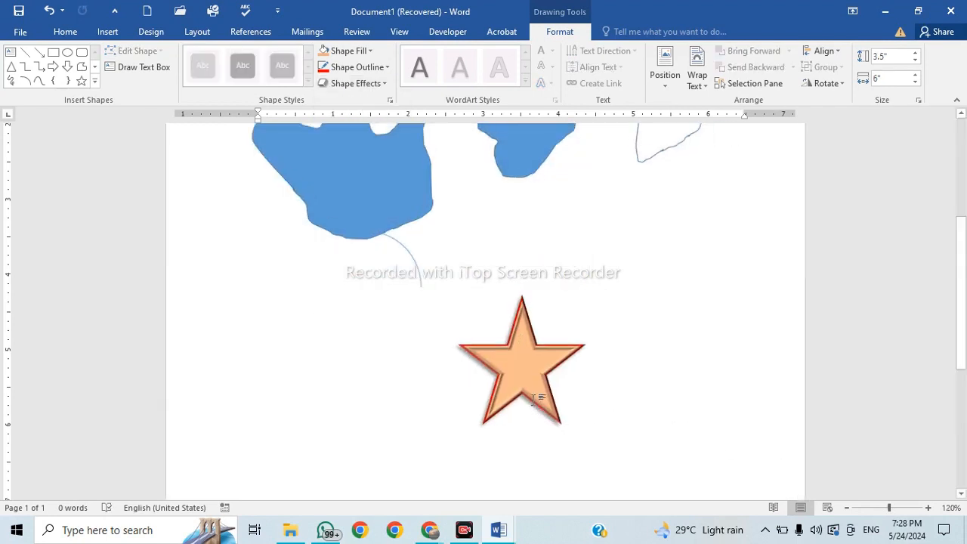
{"action": "scroll", "coordinate": [528, 415], "scroll_direction": "down", "scroll_amount": 3}
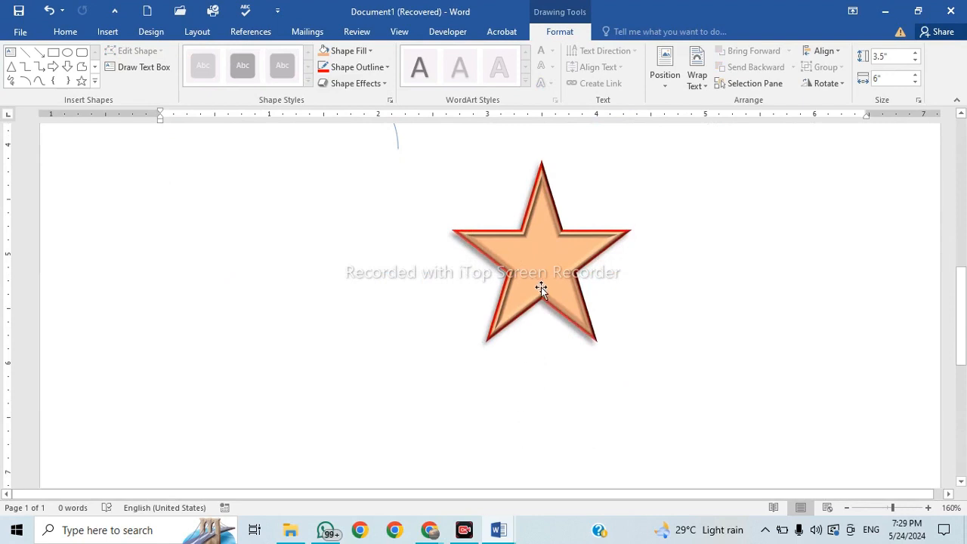
{"action": "left_click", "coordinate": [524, 259]}
{"action": "left_click_drag", "start_coordinate": [524, 259], "coordinate": [396, 295]}
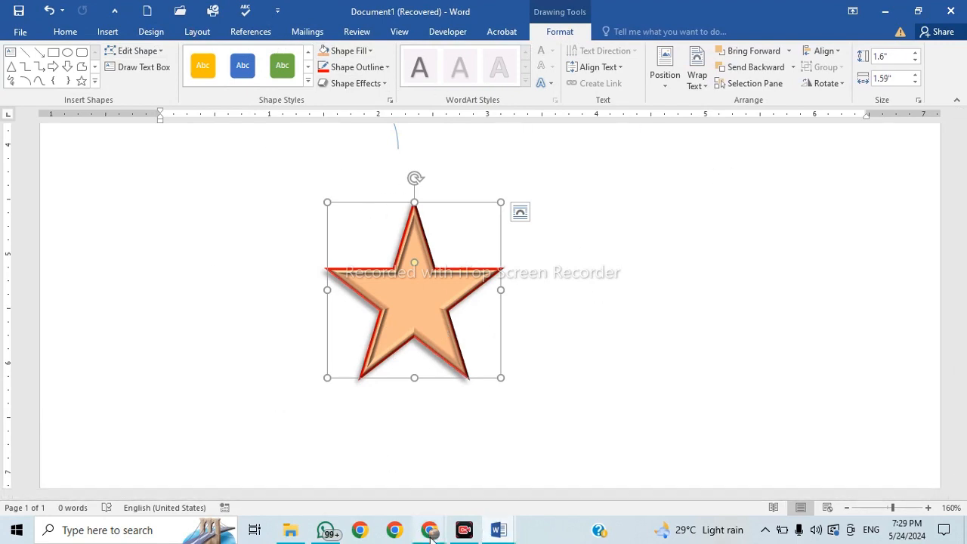
{"action": "mouse_move", "coordinate": [431, 534]}
{"action": "left_click", "coordinate": [539, 347]}
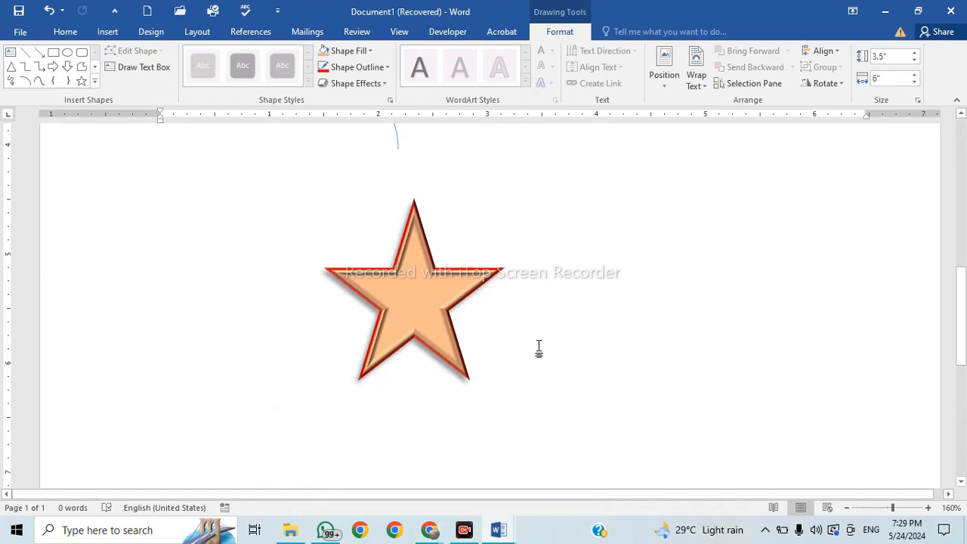
{"action": "scroll", "coordinate": [539, 348], "scroll_direction": "up", "scroll_amount": 1}
{"action": "scroll", "coordinate": [538, 348], "scroll_direction": "up", "scroll_amount": 6}
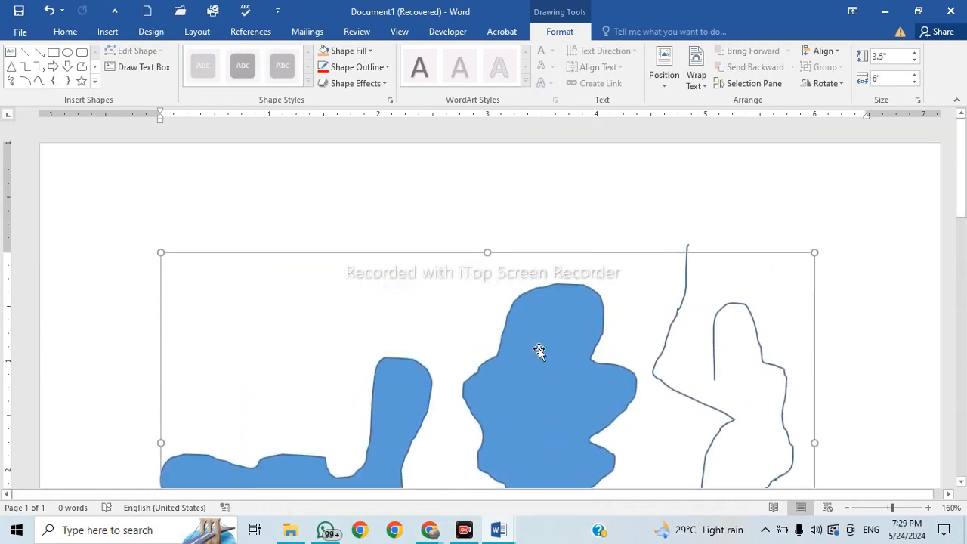
{"action": "scroll", "coordinate": [539, 349], "scroll_direction": "down", "scroll_amount": 1}
{"action": "scroll", "coordinate": [538, 357], "scroll_direction": "down", "scroll_amount": 1}
Bring the Day 8 document to the front and scroll through its Track Changes pages.
{"action": "mouse_move", "coordinate": [498, 530]}
{"action": "left_click", "coordinate": [423, 446]}
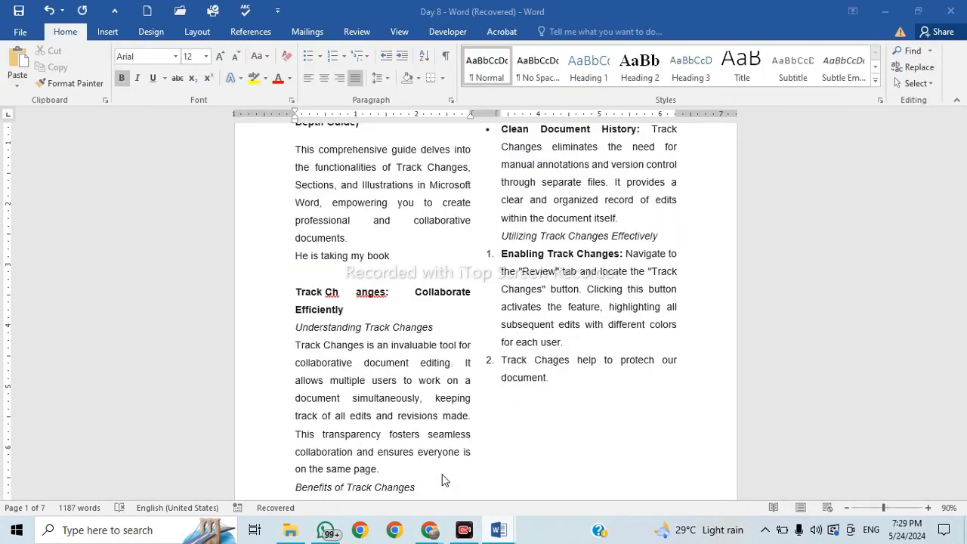
{"action": "scroll", "coordinate": [516, 243], "scroll_direction": "up", "scroll_amount": 3}
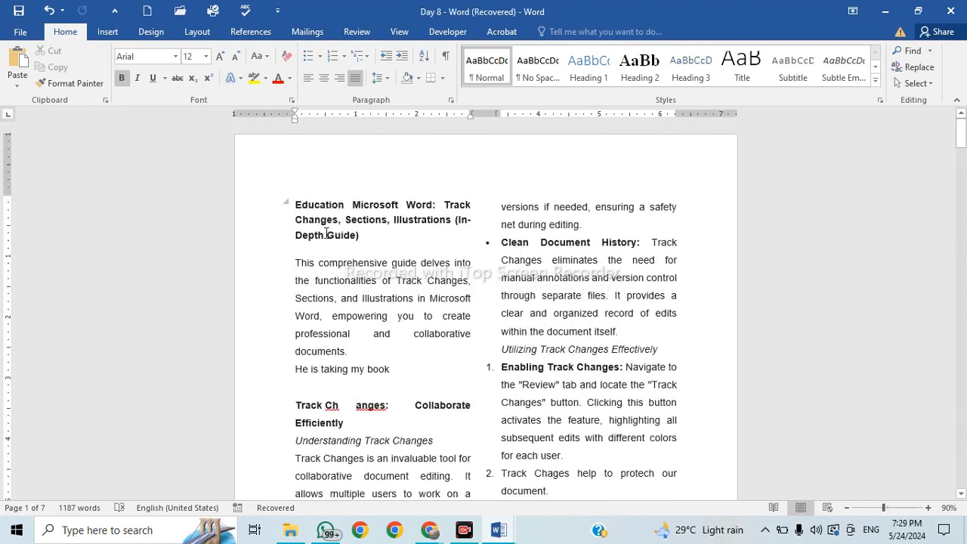
{"action": "left_click_drag", "start_coordinate": [452, 206], "coordinate": [442, 231]}
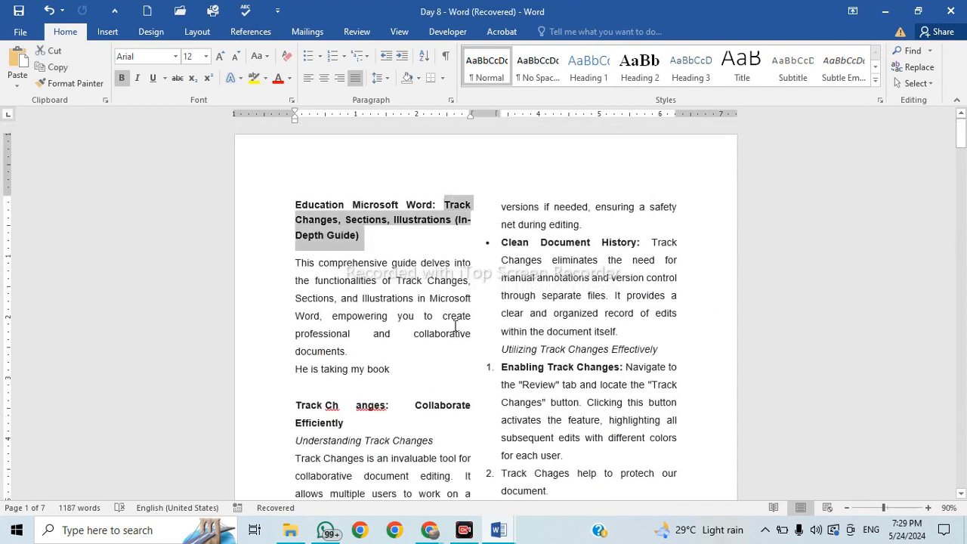
{"action": "left_click", "coordinate": [454, 327]}
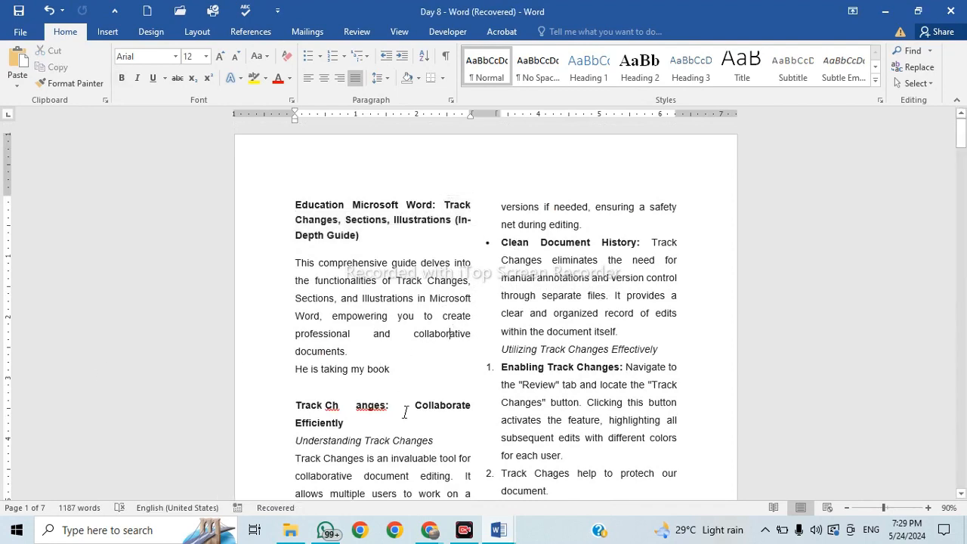
{"action": "scroll", "coordinate": [405, 412], "scroll_direction": "down", "scroll_amount": 10}
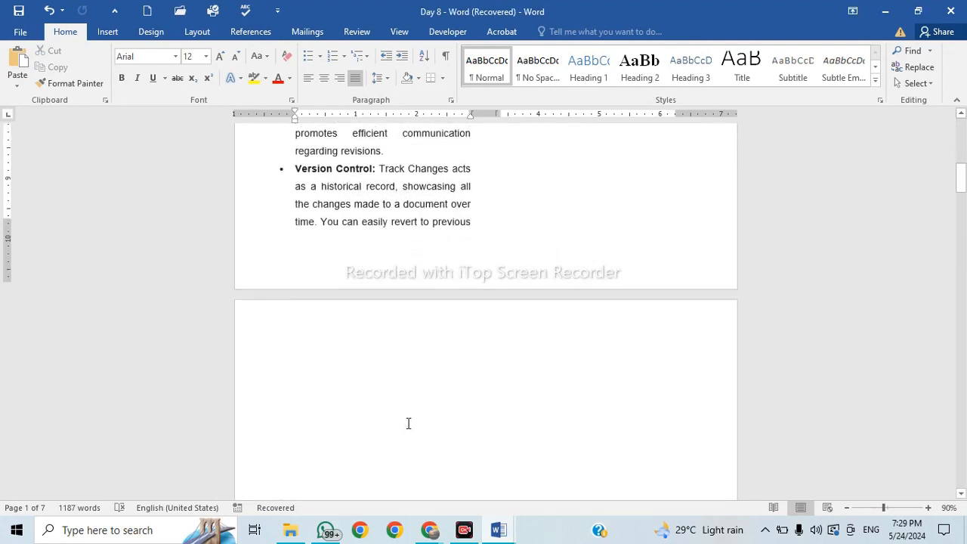
{"action": "scroll", "coordinate": [408, 423], "scroll_direction": "down", "scroll_amount": 8}
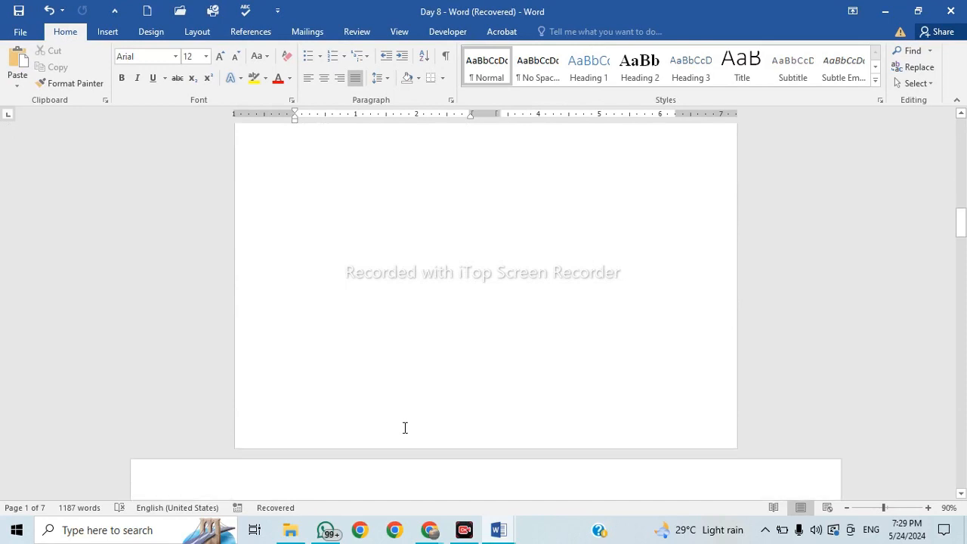
{"action": "scroll", "coordinate": [405, 428], "scroll_direction": "down", "scroll_amount": 7}
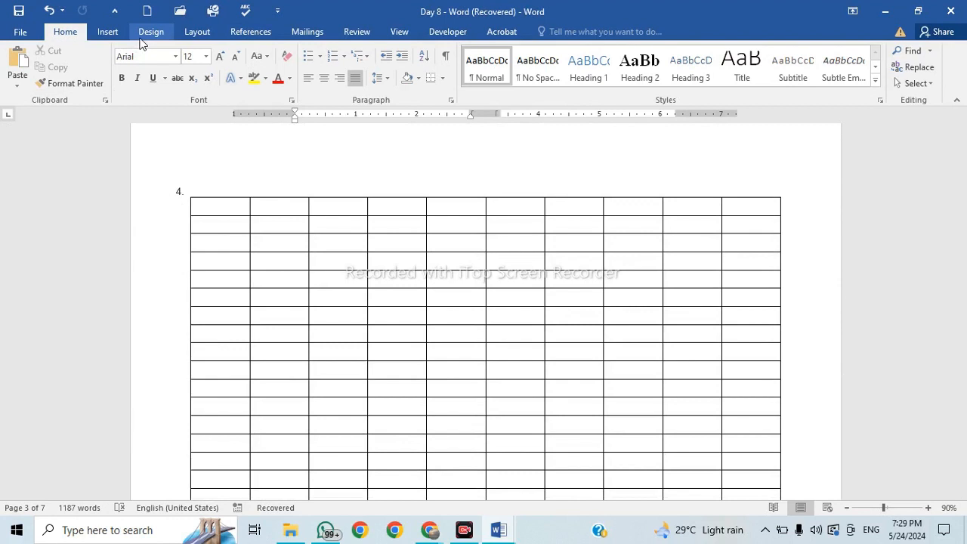
Show the Layout commands for the Day 8 document.
{"action": "left_click", "coordinate": [208, 34]}
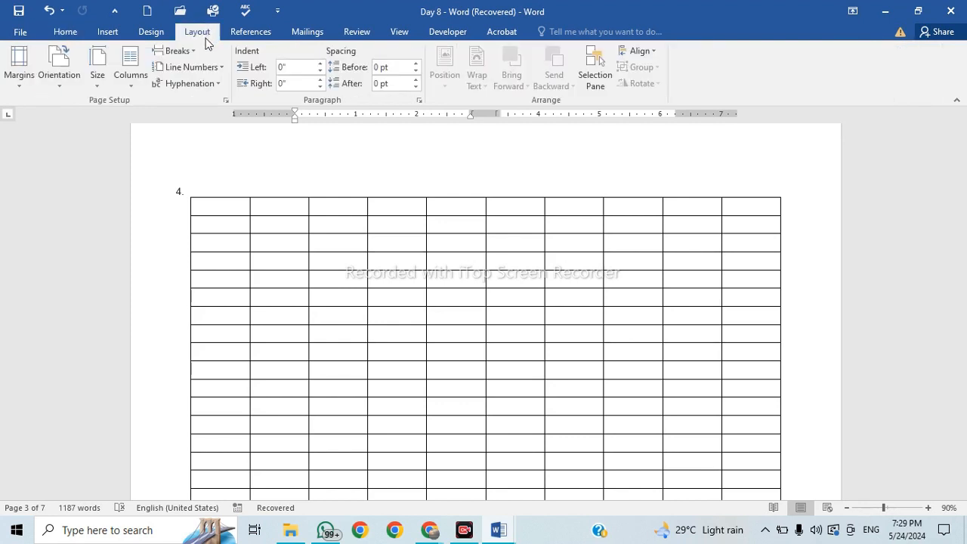
{"action": "mouse_move", "coordinate": [310, 192]}
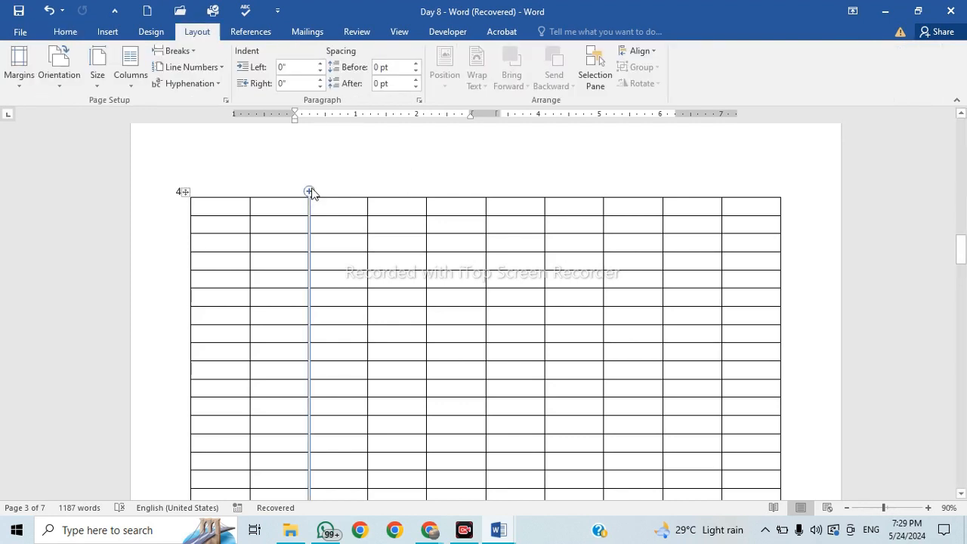
{"action": "scroll", "coordinate": [260, 298], "scroll_direction": "up", "scroll_amount": 10}
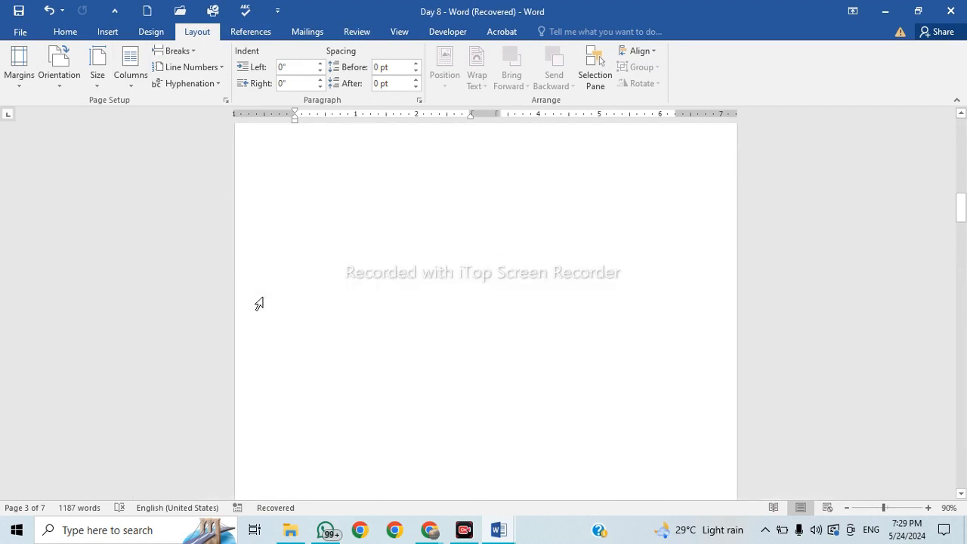
{"action": "scroll", "coordinate": [258, 304], "scroll_direction": "up", "scroll_amount": 5}
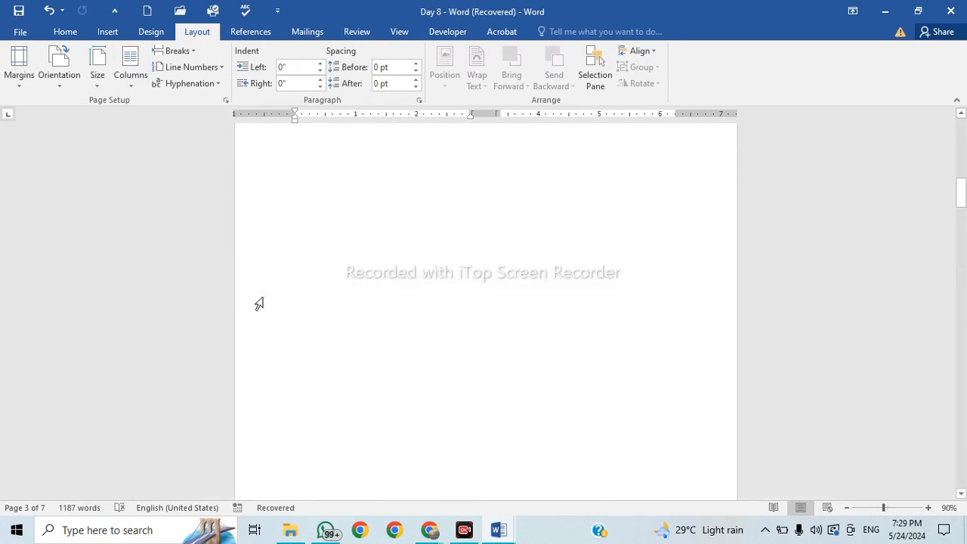
{"action": "left_click", "coordinate": [98, 35]}
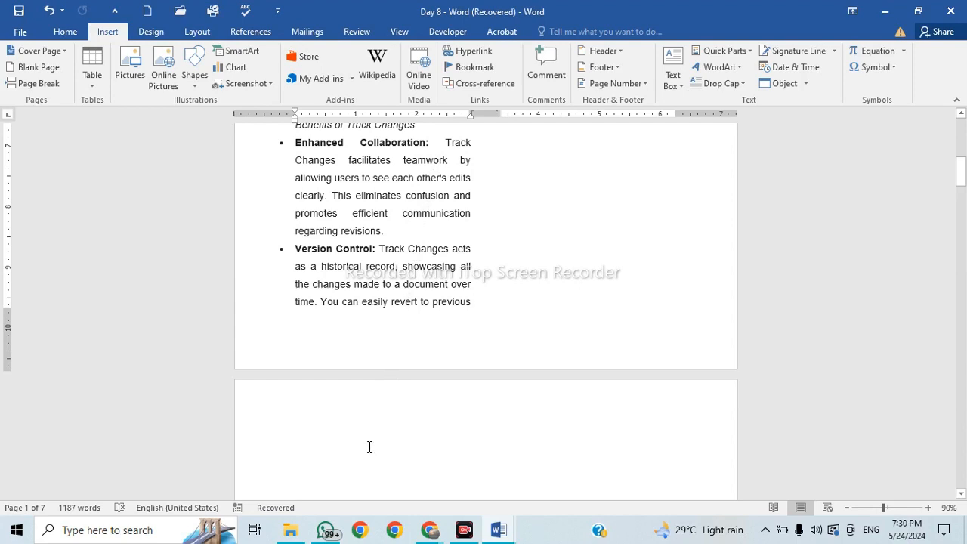
{"action": "left_click", "coordinate": [160, 35]}
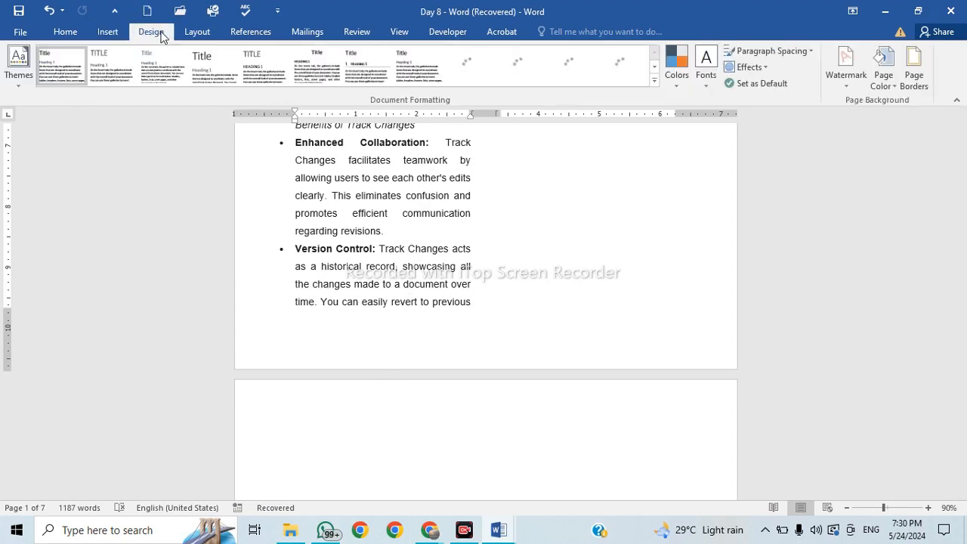
{"action": "left_click", "coordinate": [66, 31]}
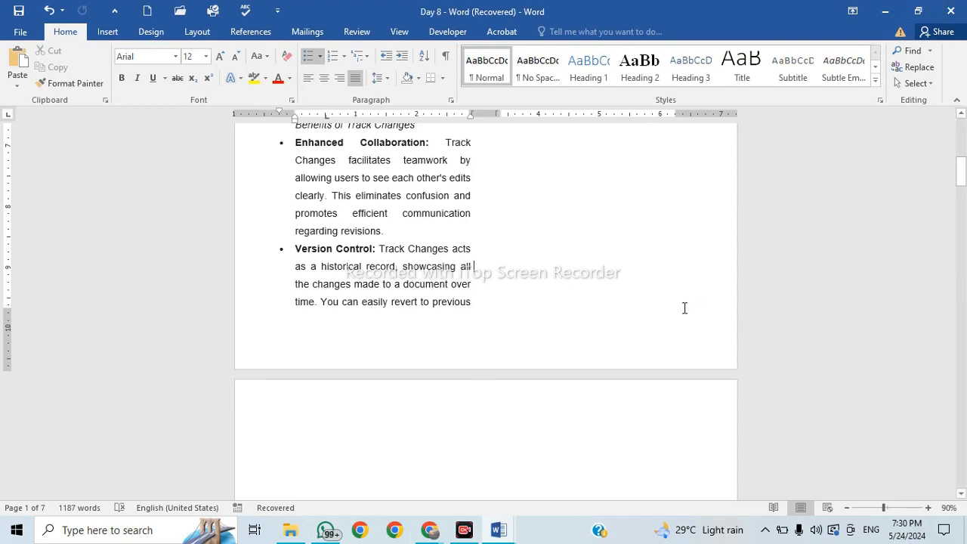
Close Day 8 without saving, then return from Outlook to the Document1 drawing.
{"action": "left_click", "coordinate": [949, 16]}
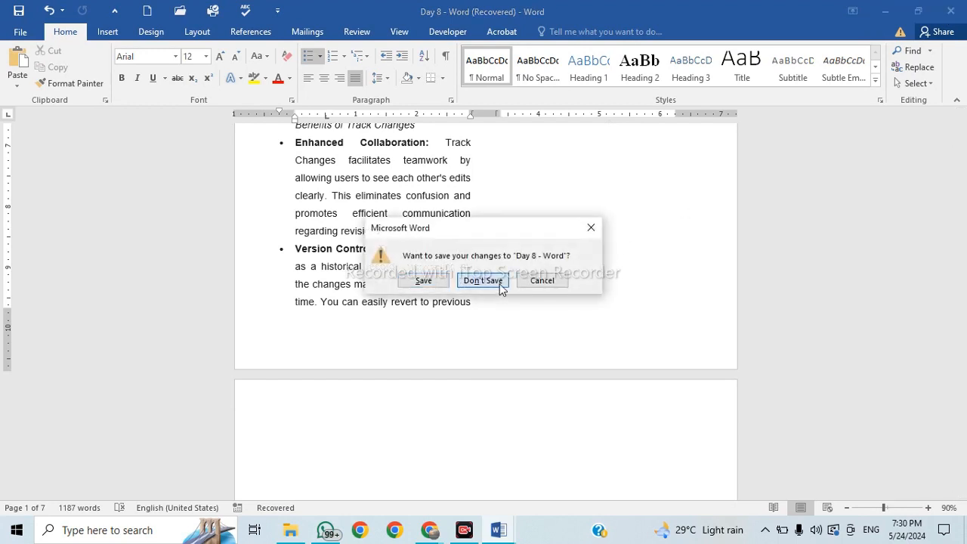
{"action": "left_click", "coordinate": [499, 283]}
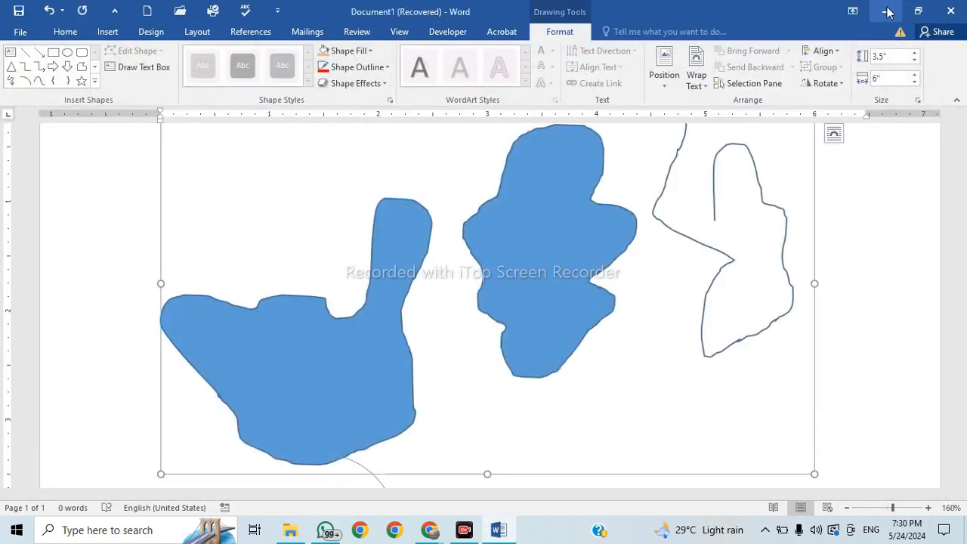
{"action": "left_click", "coordinate": [886, 11]}
{"action": "mouse_move", "coordinate": [429, 529]}
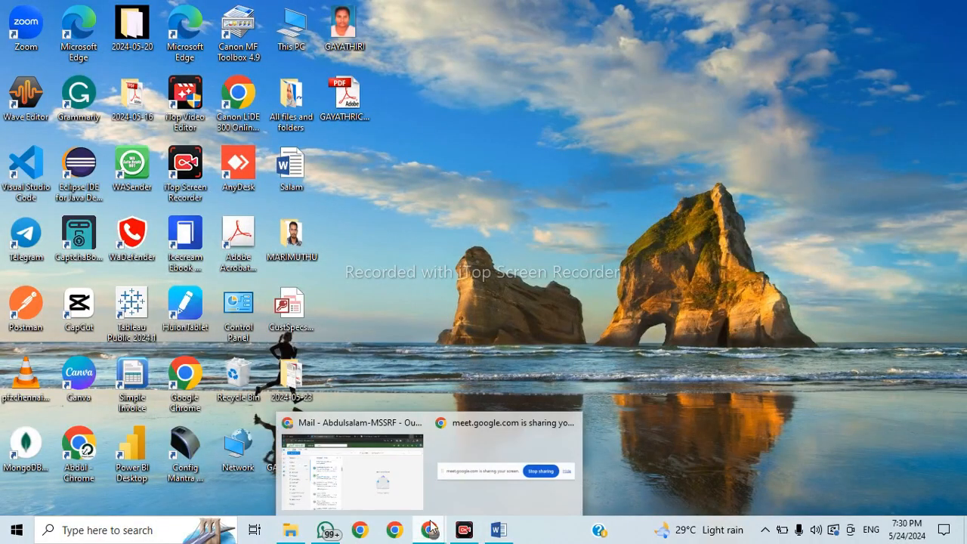
{"action": "left_click", "coordinate": [375, 474]}
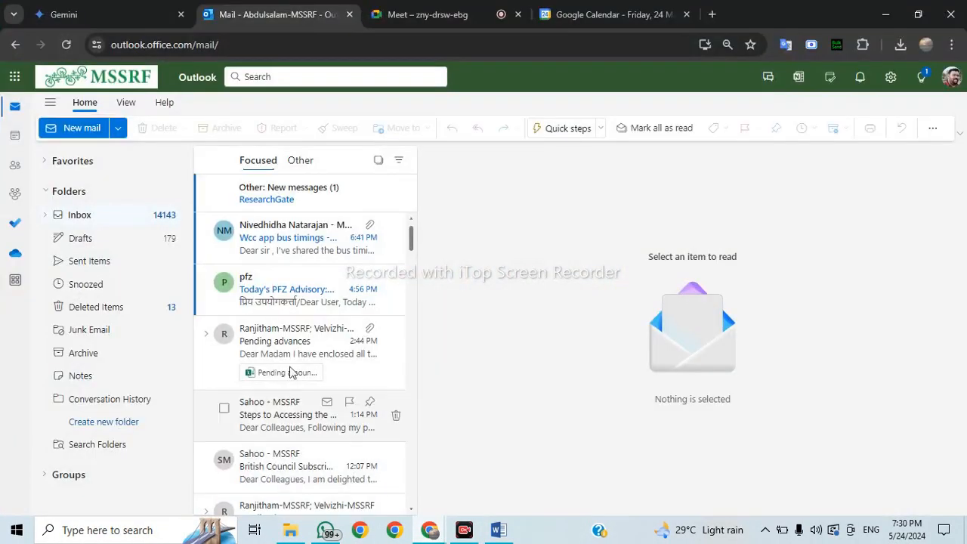
{"action": "left_click", "coordinate": [498, 532]}
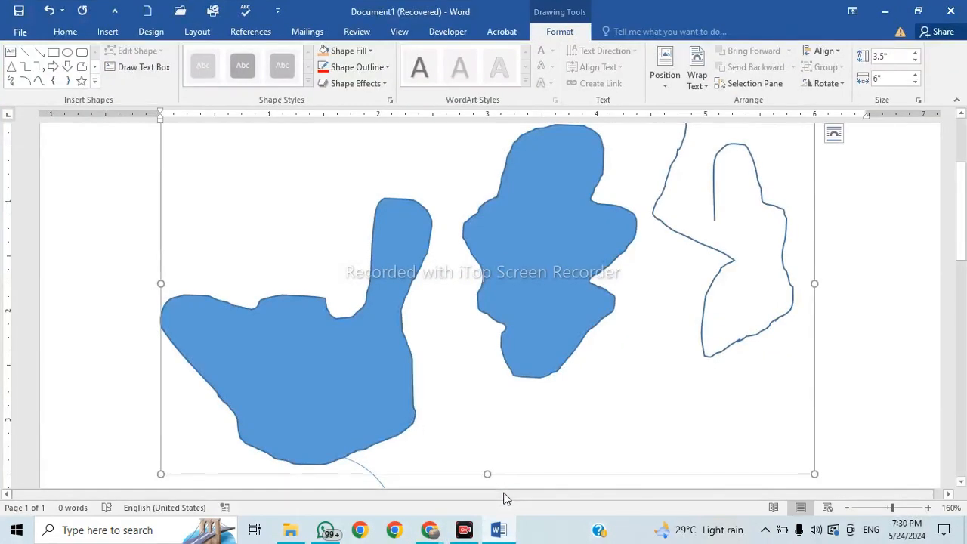
Scroll through Document1 and bring up the Insert commands for adding a picture.
{"action": "scroll", "coordinate": [486, 377], "scroll_direction": "up", "scroll_amount": 3}
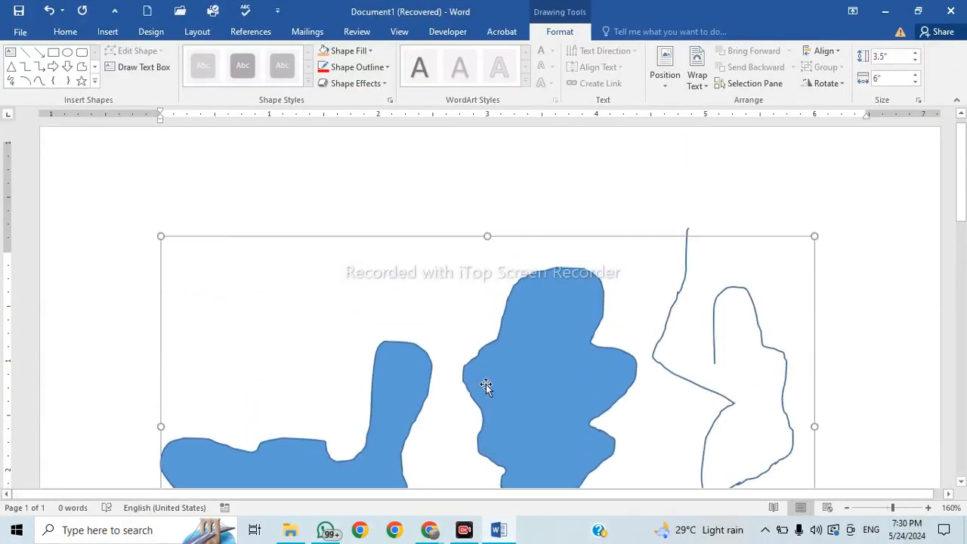
{"action": "scroll", "coordinate": [486, 388], "scroll_direction": "down", "scroll_amount": 7}
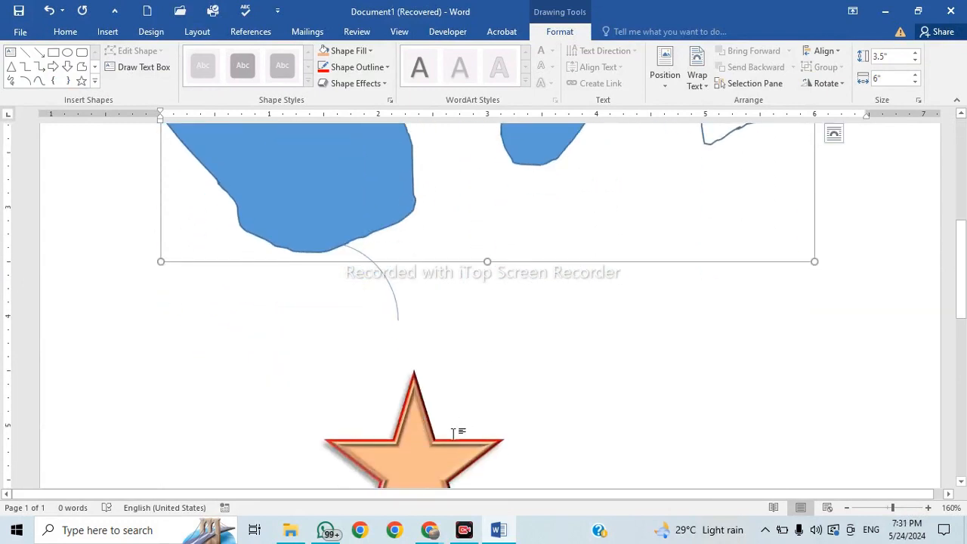
{"action": "left_click", "coordinate": [106, 33]}
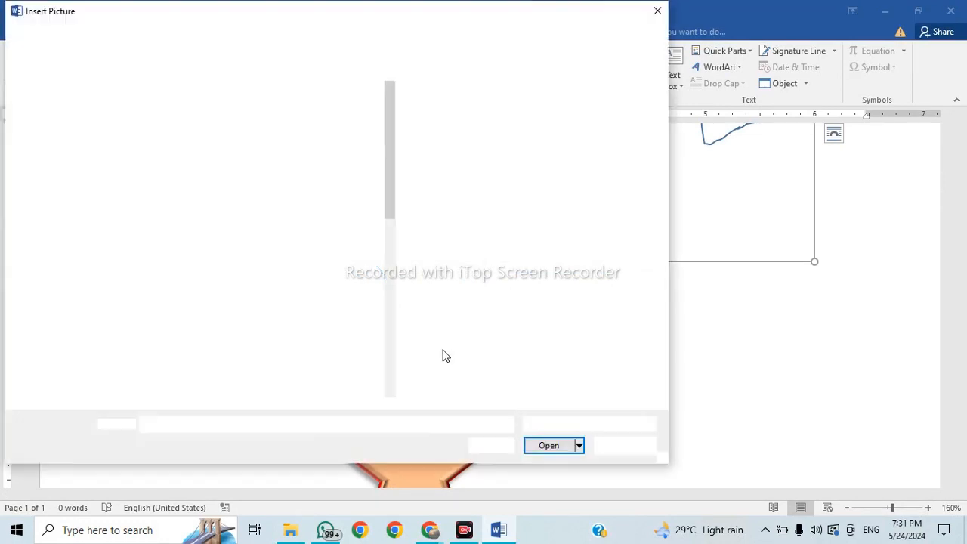
Browse to Desktop > All files and folders and insert the handwritten signature image.
{"action": "left_click", "coordinate": [336, 373]}
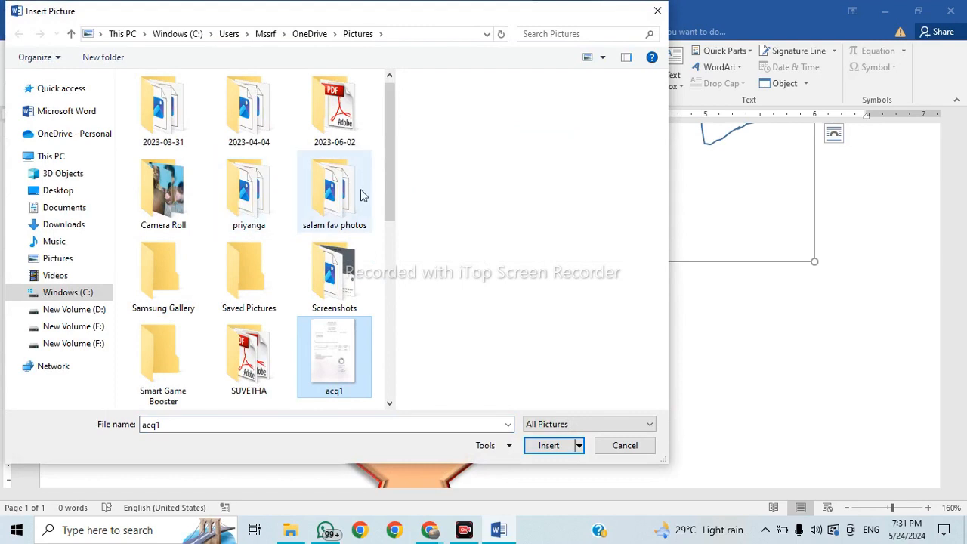
{"action": "double_click", "coordinate": [259, 216]}
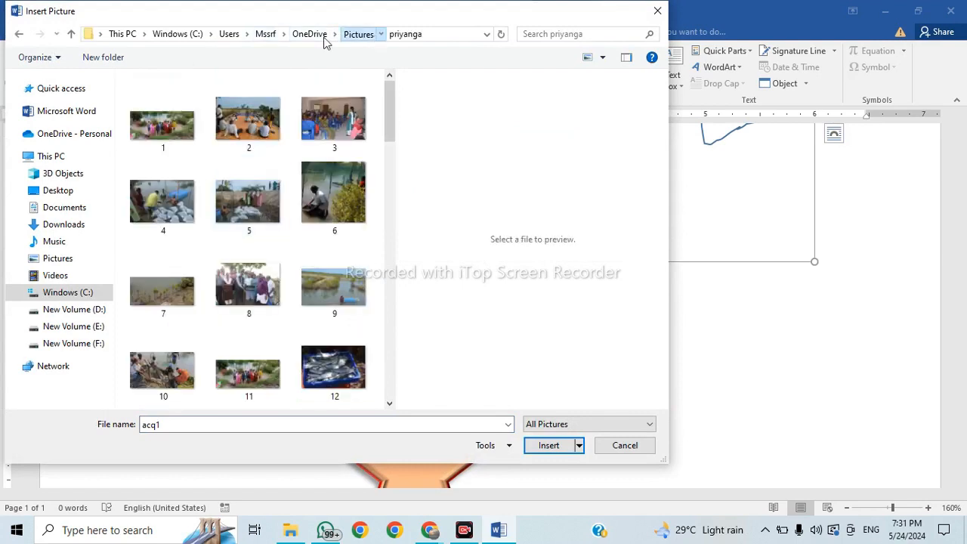
{"action": "left_click", "coordinate": [358, 34]}
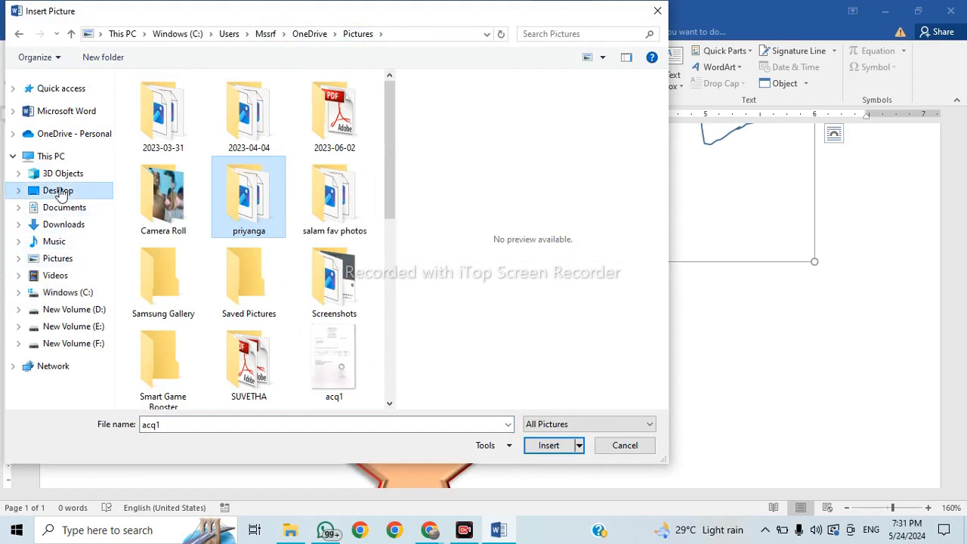
{"action": "left_click", "coordinate": [60, 193]}
{"action": "double_click", "coordinate": [188, 143]}
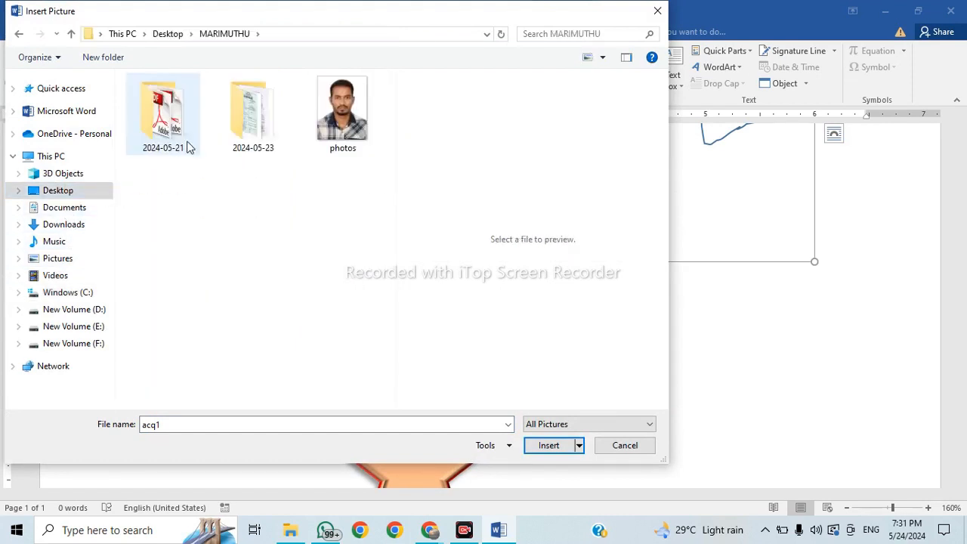
{"action": "double_click", "coordinate": [255, 121]}
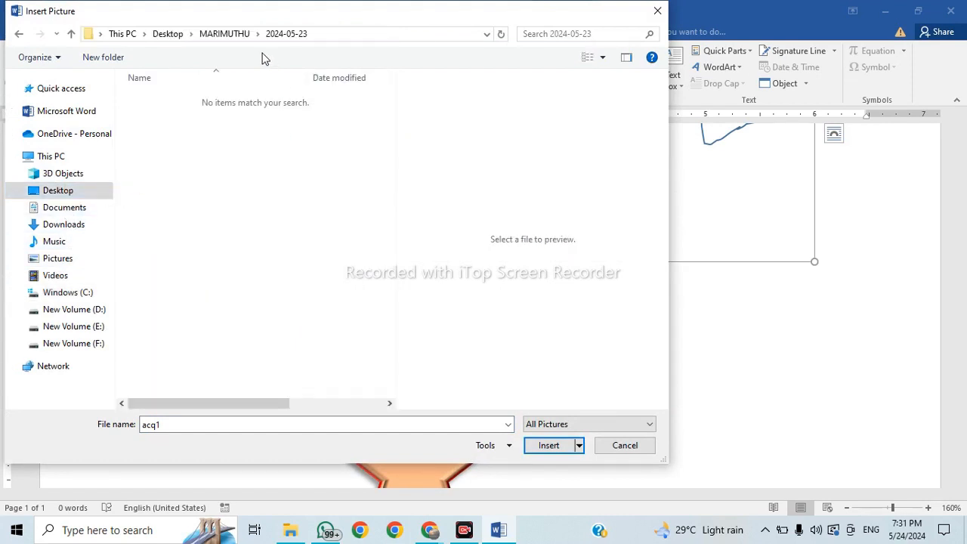
{"action": "left_click", "coordinate": [208, 38]}
{"action": "left_click", "coordinate": [163, 34]}
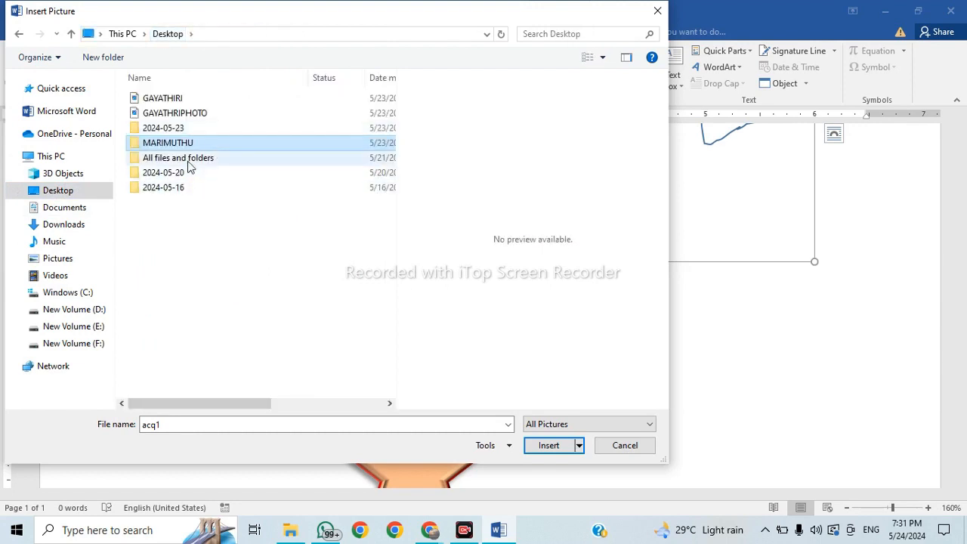
{"action": "double_click", "coordinate": [188, 160]}
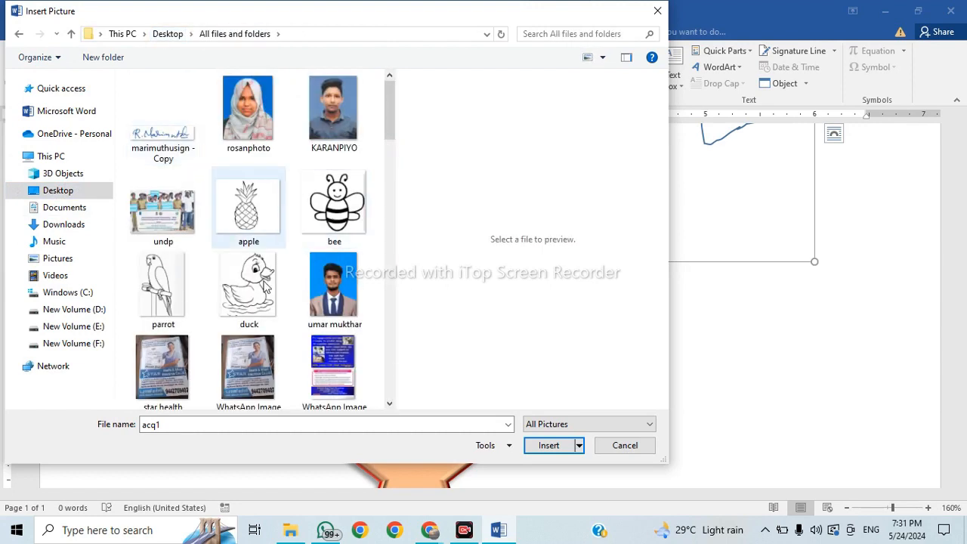
{"action": "left_click", "coordinate": [180, 150]}
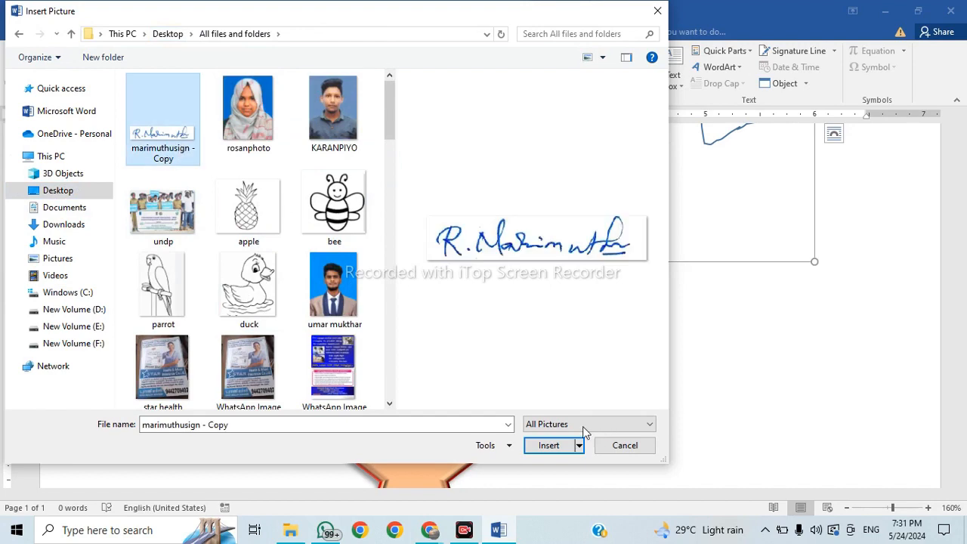
{"action": "left_click", "coordinate": [554, 451]}
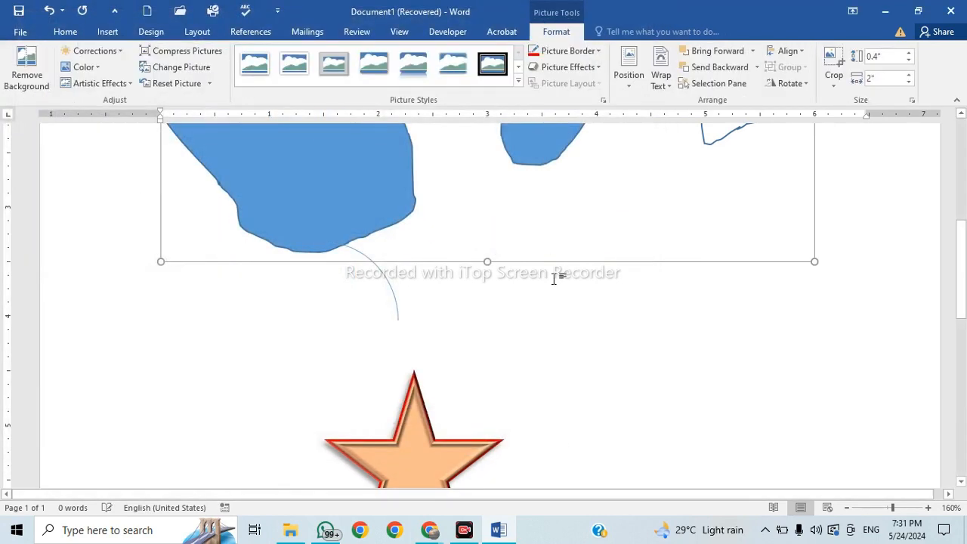
Drag the signature picture into the canvas, just right of the lower blue freeform blob.
{"action": "scroll", "coordinate": [544, 339], "scroll_direction": "up", "scroll_amount": 8}
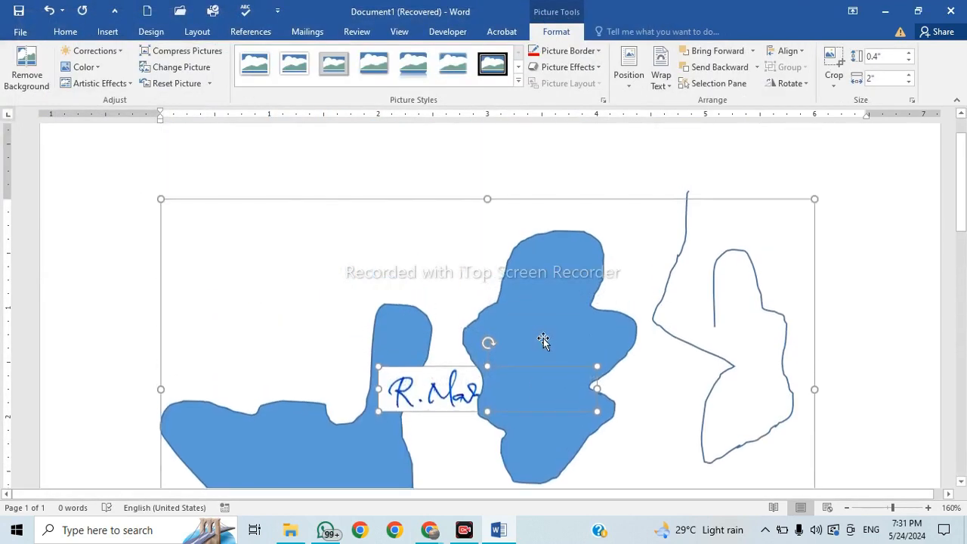
{"action": "scroll", "coordinate": [544, 339], "scroll_direction": "down", "scroll_amount": 3}
{"action": "mouse_move", "coordinate": [432, 303]}
{"action": "left_mouse_down"}
{"action": "mouse_move", "coordinate": [418, 342]}
{"action": "mouse_move", "coordinate": [427, 382]}
{"action": "left_mouse_up"}
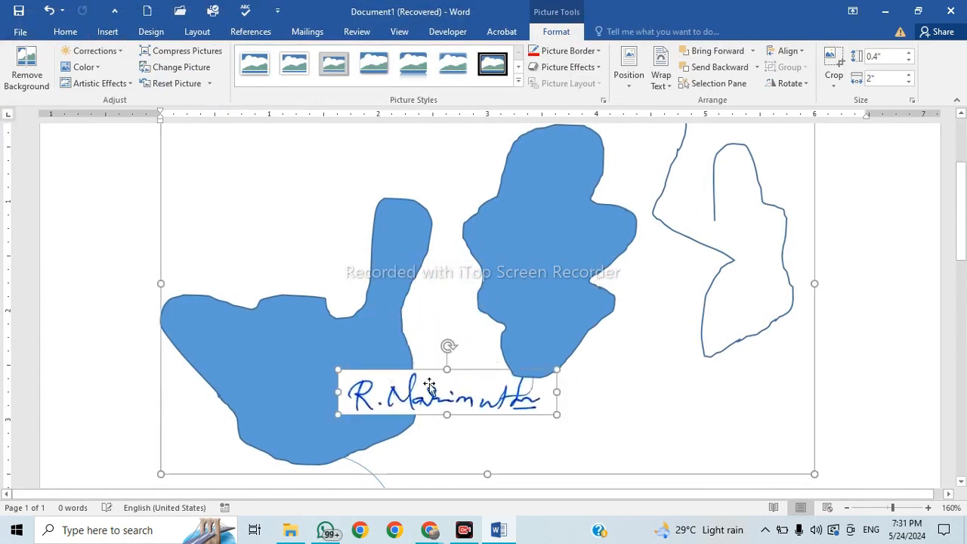
{"action": "scroll", "coordinate": [436, 318], "scroll_direction": "down", "scroll_amount": 4}
{"action": "mouse_move", "coordinate": [445, 179]}
{"action": "left_mouse_down"}
{"action": "mouse_move", "coordinate": [551, 337]}
{"action": "mouse_move", "coordinate": [566, 393]}
{"action": "left_mouse_up"}
{"action": "mouse_move", "coordinate": [565, 245]}
{"action": "left_mouse_down"}
{"action": "mouse_move", "coordinate": [572, 190]}
{"action": "mouse_move", "coordinate": [642, 390]}
{"action": "mouse_move", "coordinate": [561, 393]}
{"action": "mouse_move", "coordinate": [503, 352]}
{"action": "left_mouse_up"}
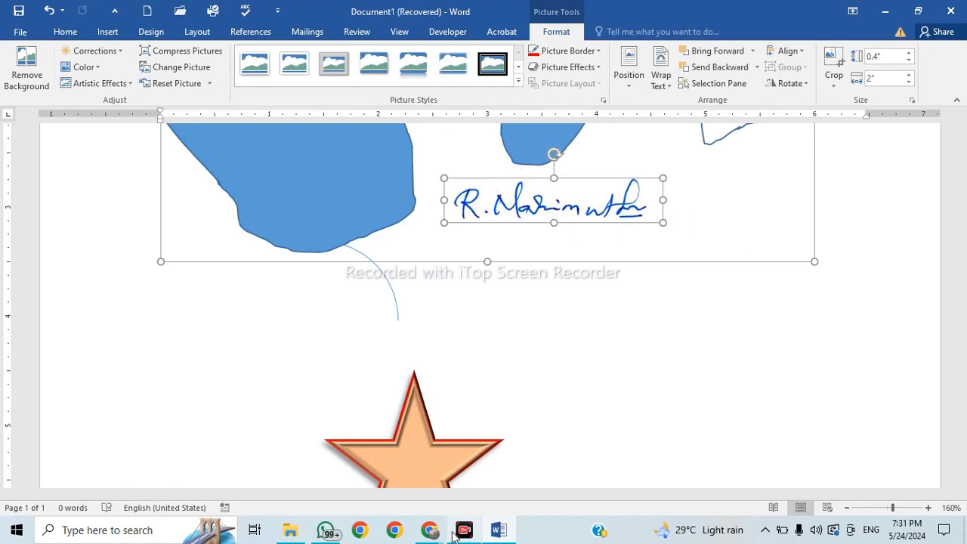
{"action": "mouse_move", "coordinate": [429, 531]}
{"action": "mouse_move", "coordinate": [376, 502]}
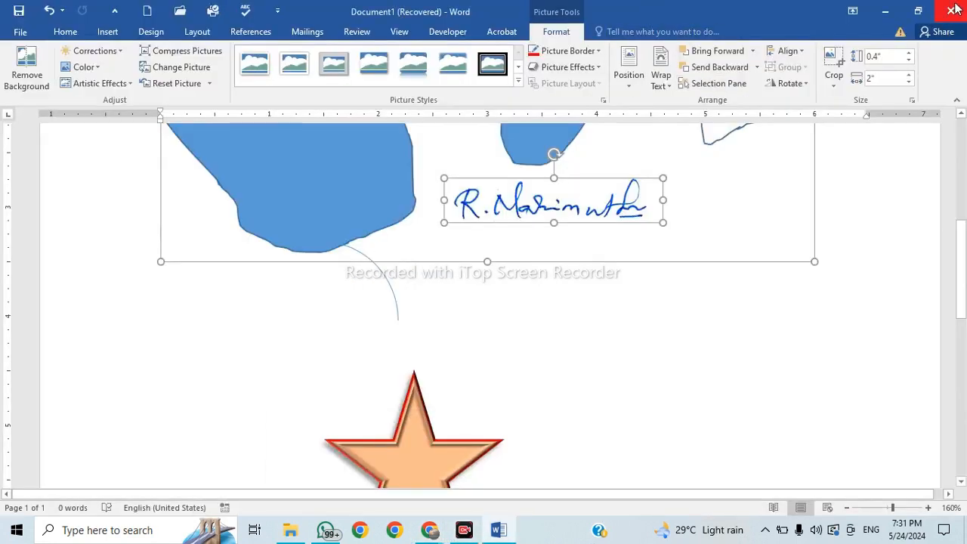
Close Document1, leaving its save prompt unanswered, and bring Chrome's Google Meet tab forward.
{"action": "left_click", "coordinate": [955, 9]}
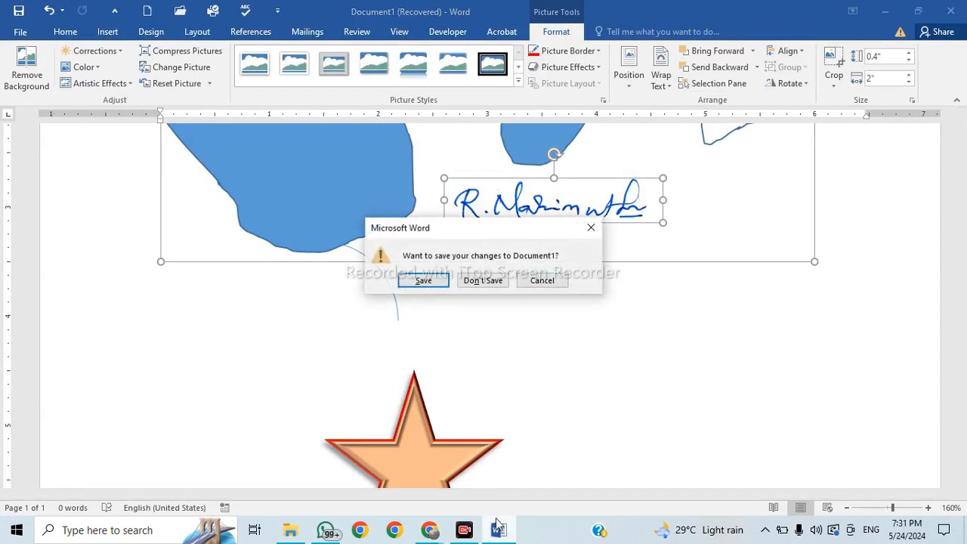
{"action": "left_click", "coordinate": [465, 532]}
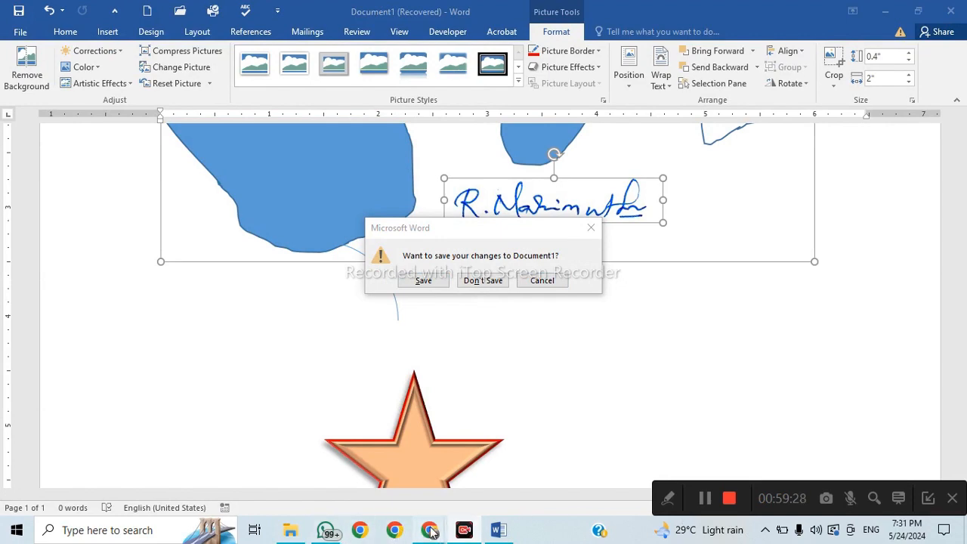
{"action": "mouse_move", "coordinate": [430, 533]}
{"action": "left_click", "coordinate": [350, 438]}
{"action": "left_click", "coordinate": [434, 11]}
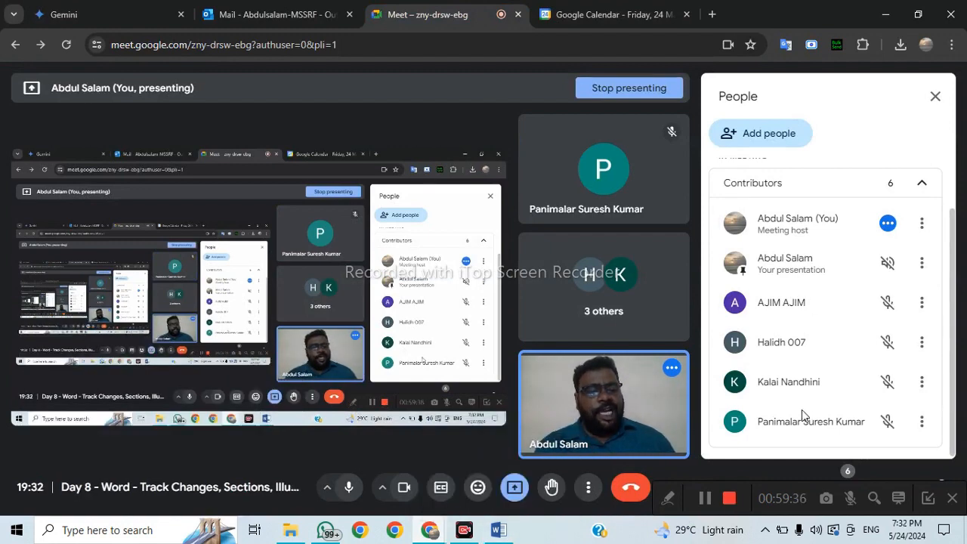
{"action": "scroll", "coordinate": [801, 410], "scroll_direction": "up", "scroll_amount": 2}
{"action": "scroll", "coordinate": [793, 413], "scroll_direction": "down", "scroll_amount": 2}
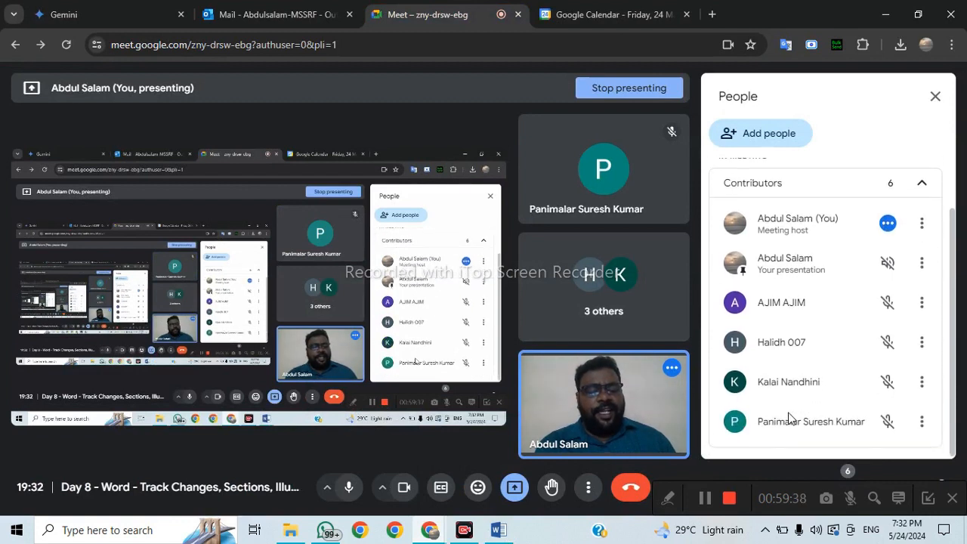